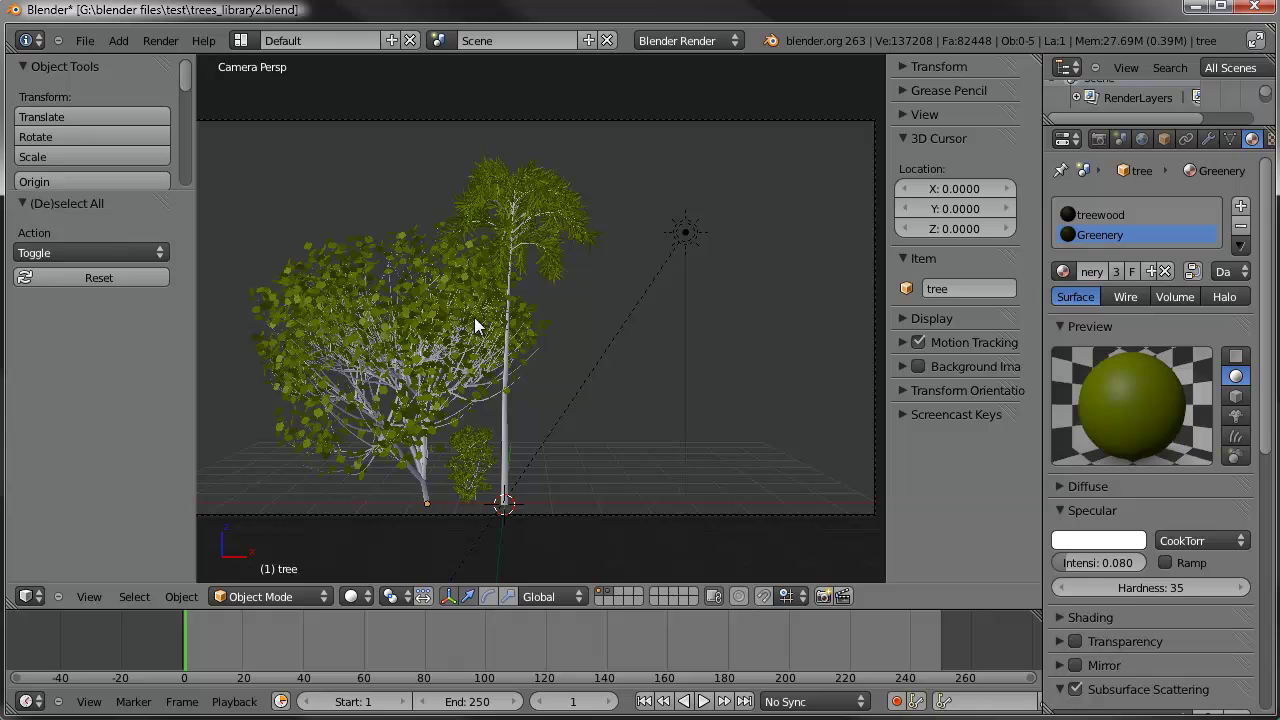
Find the Sapling add-on in the user preferences and enable Add Curve: Sapling
middle_click_drag(554, 397, 454, 406)
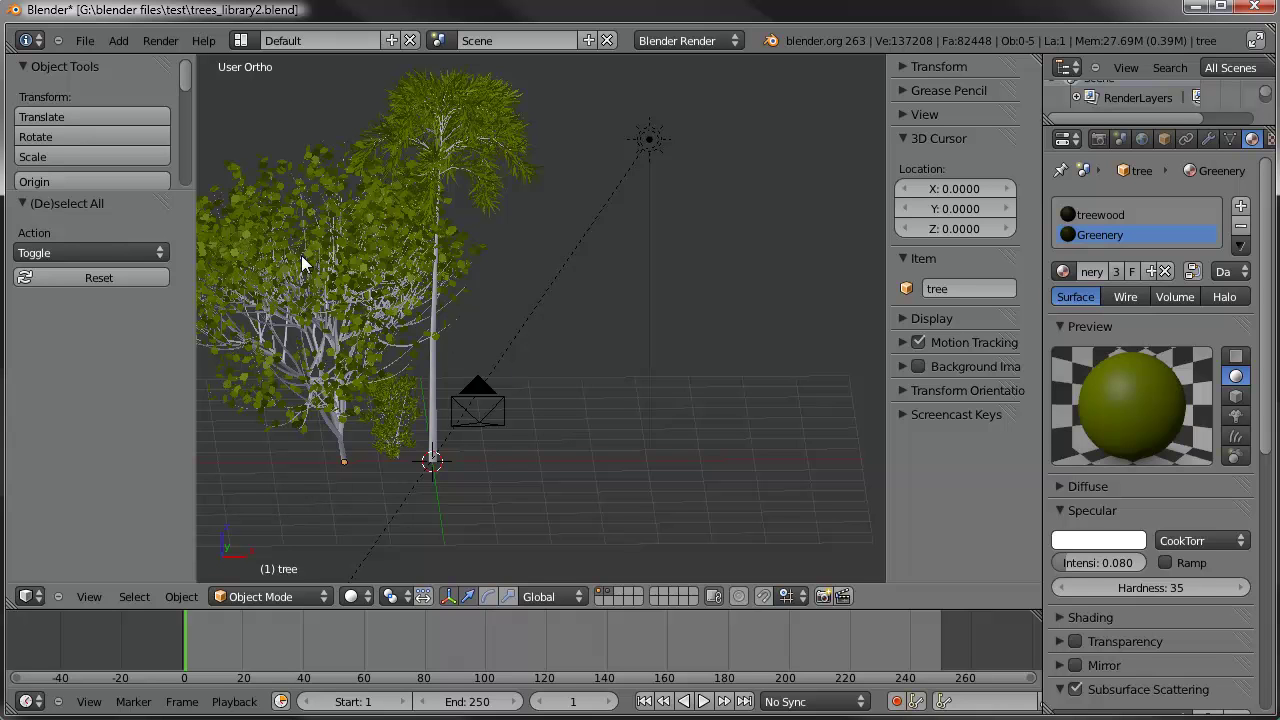
left_click(85, 41)
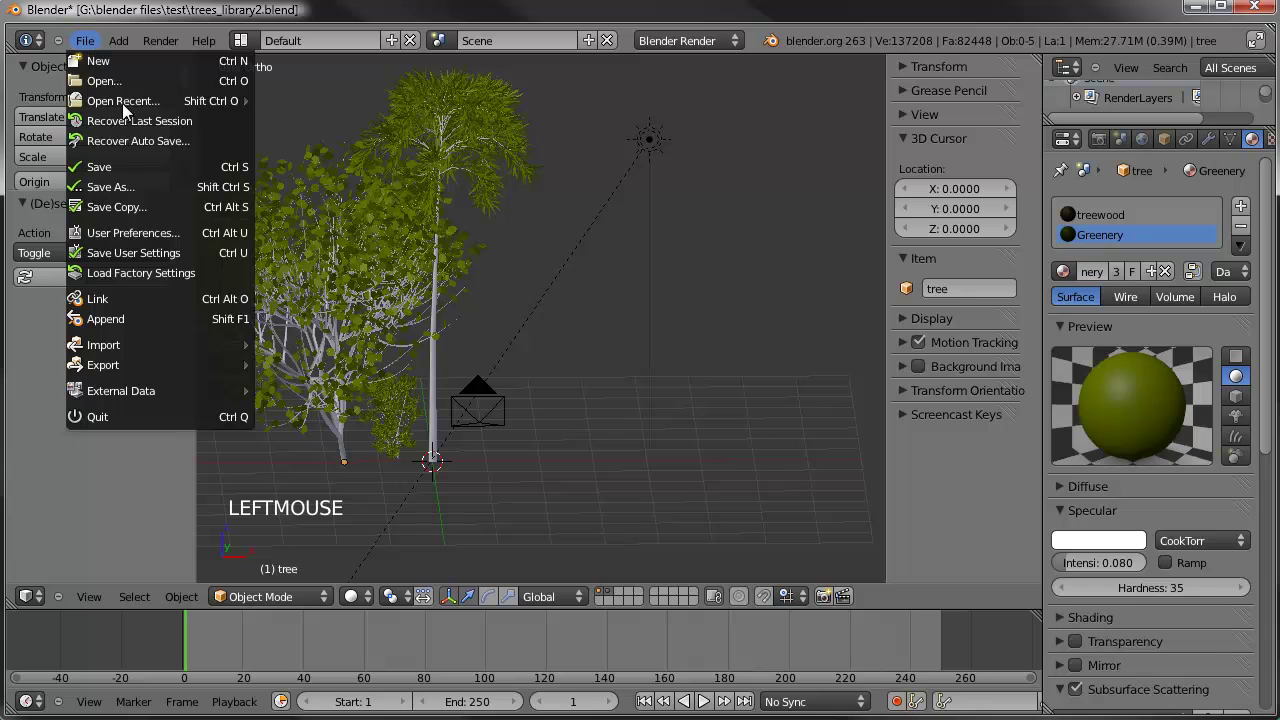
left_click(125, 232)
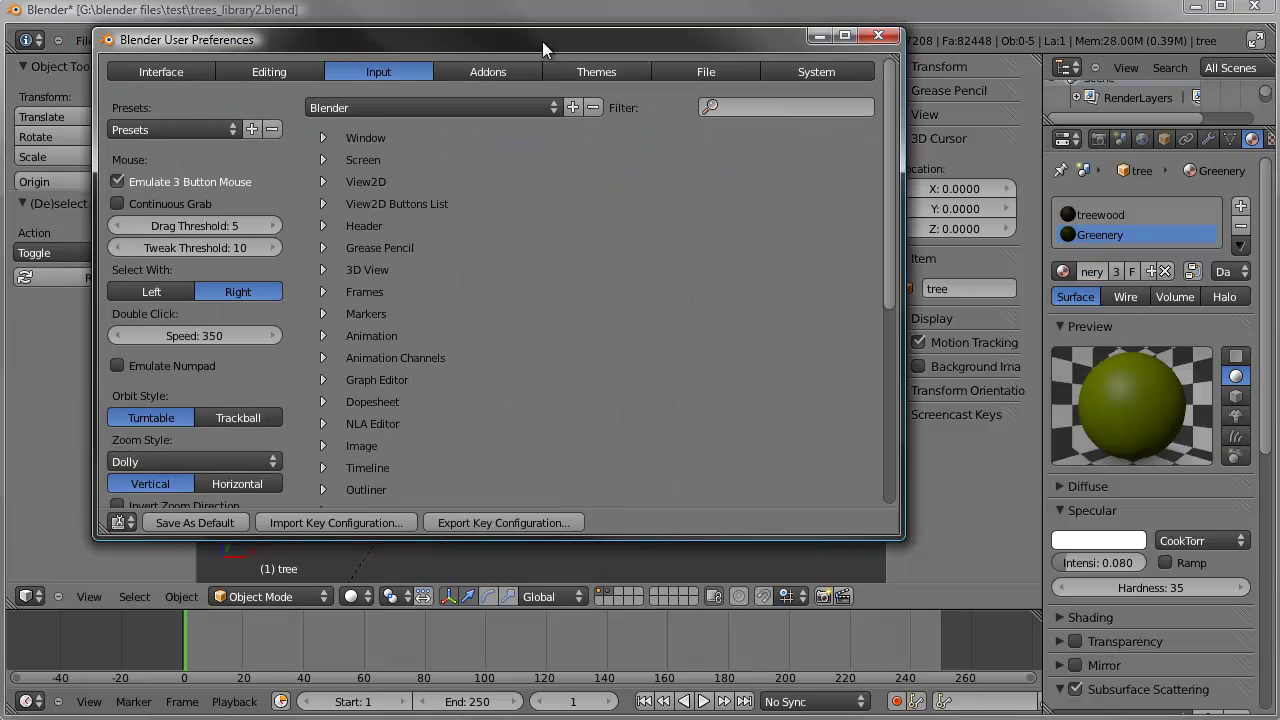
left_click(492, 82)
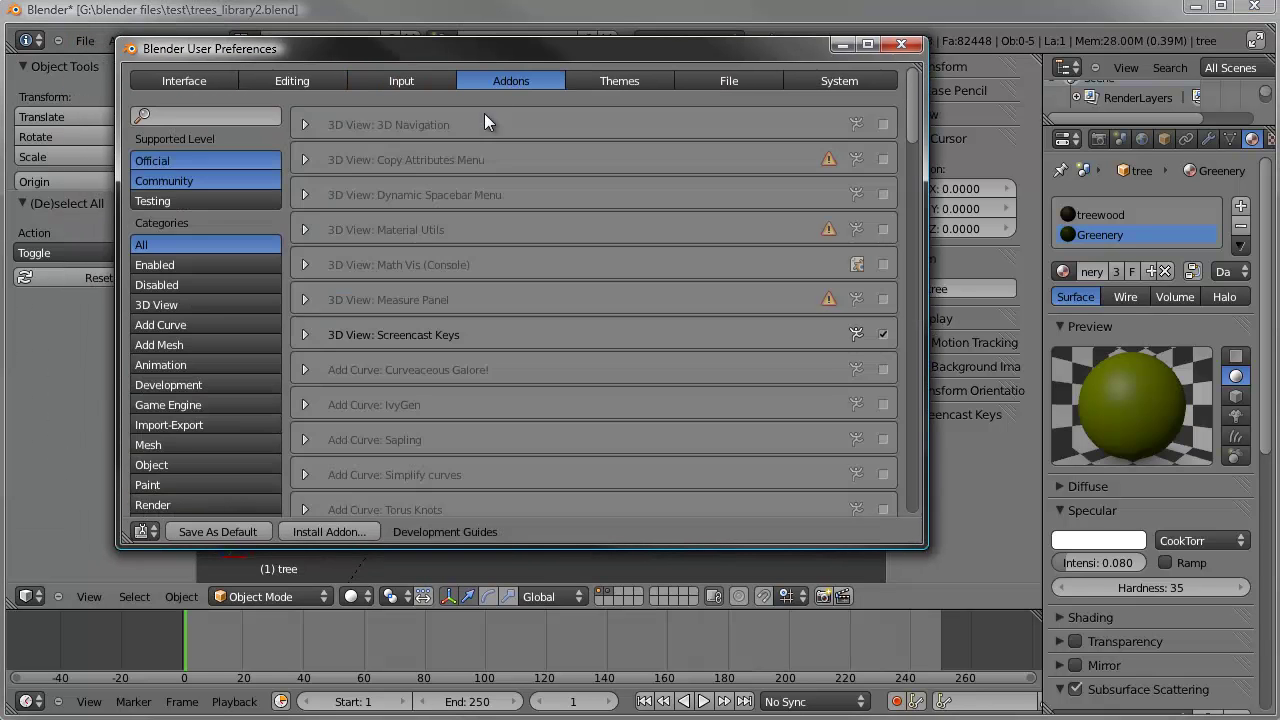
left_click(190, 113)
type("sapling")
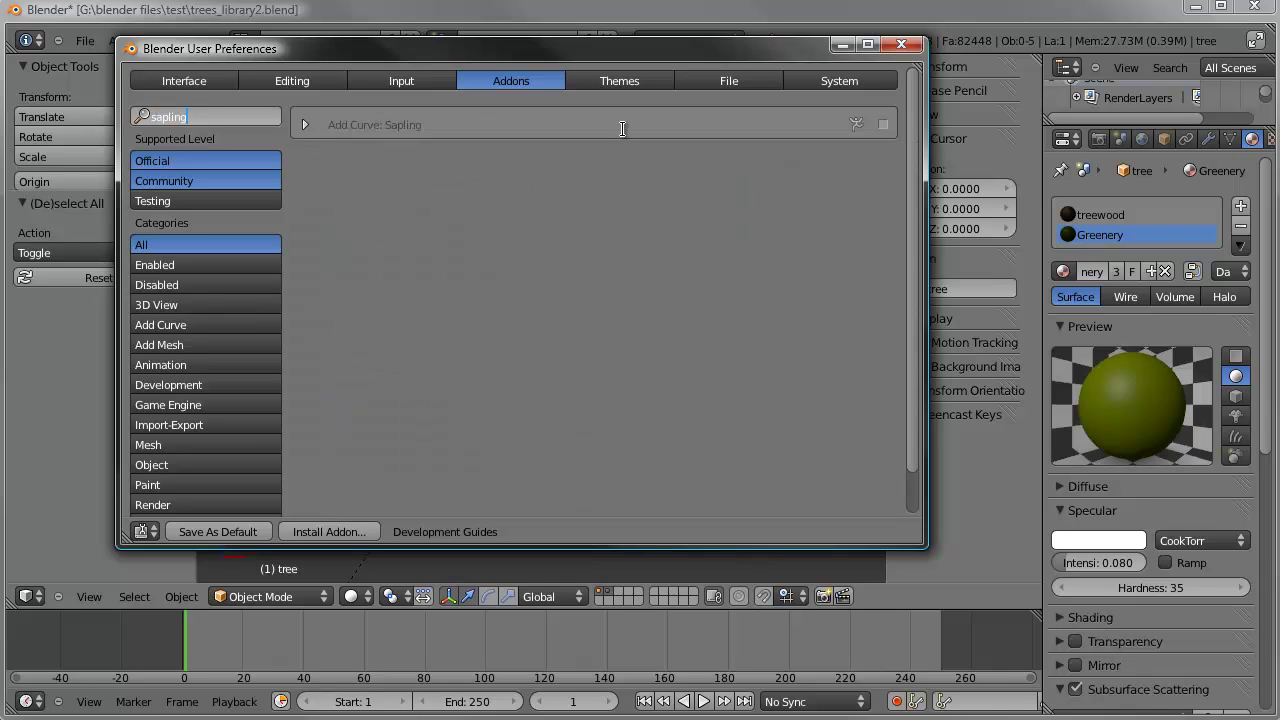
left_click(884, 124)
left_click(884, 124)
left_click_drag(769, 52, 782, 122)
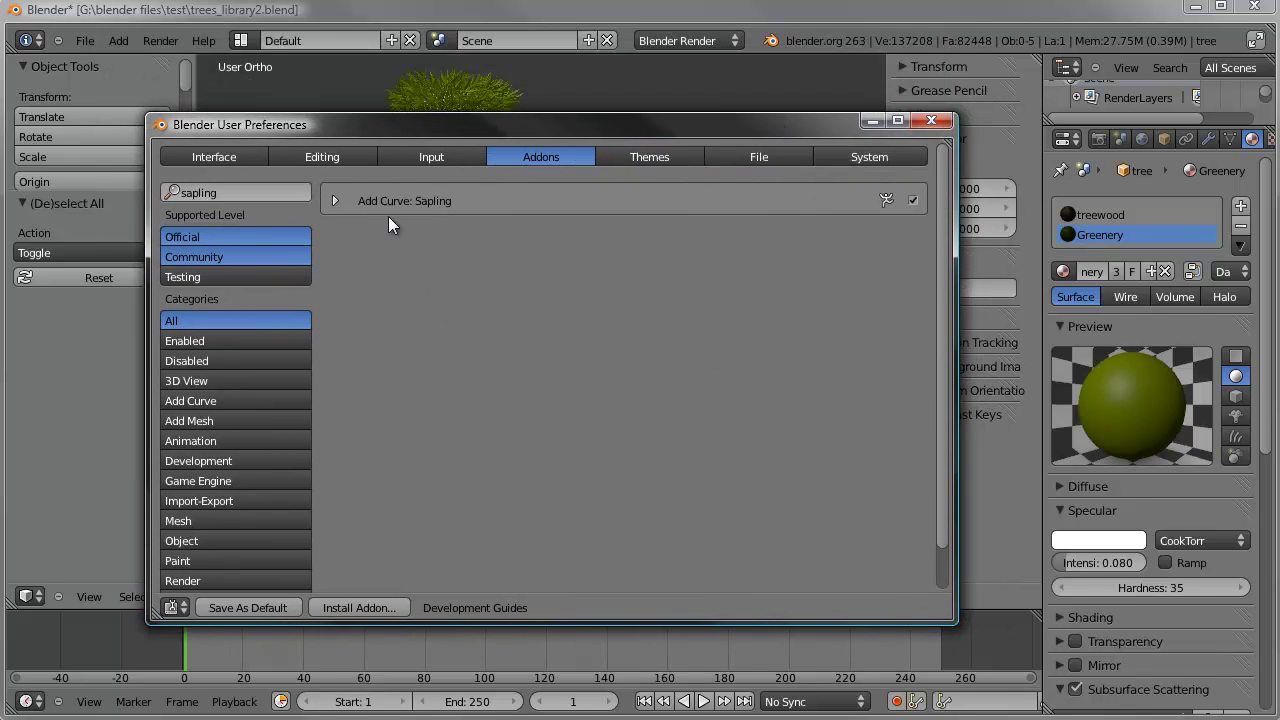
left_click(945, 120)
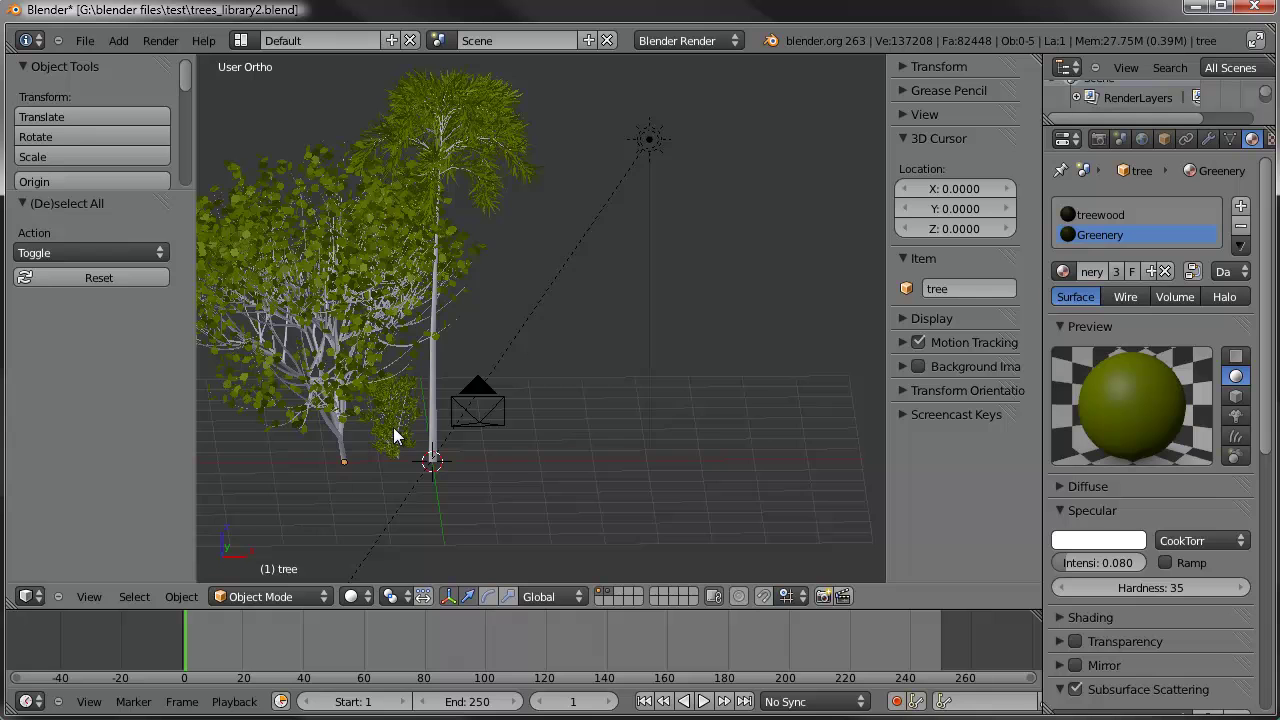
Show only the first scene layer and move the large bushy tree to the second layer
middle_click_drag(395, 430, 488, 443, "shift")
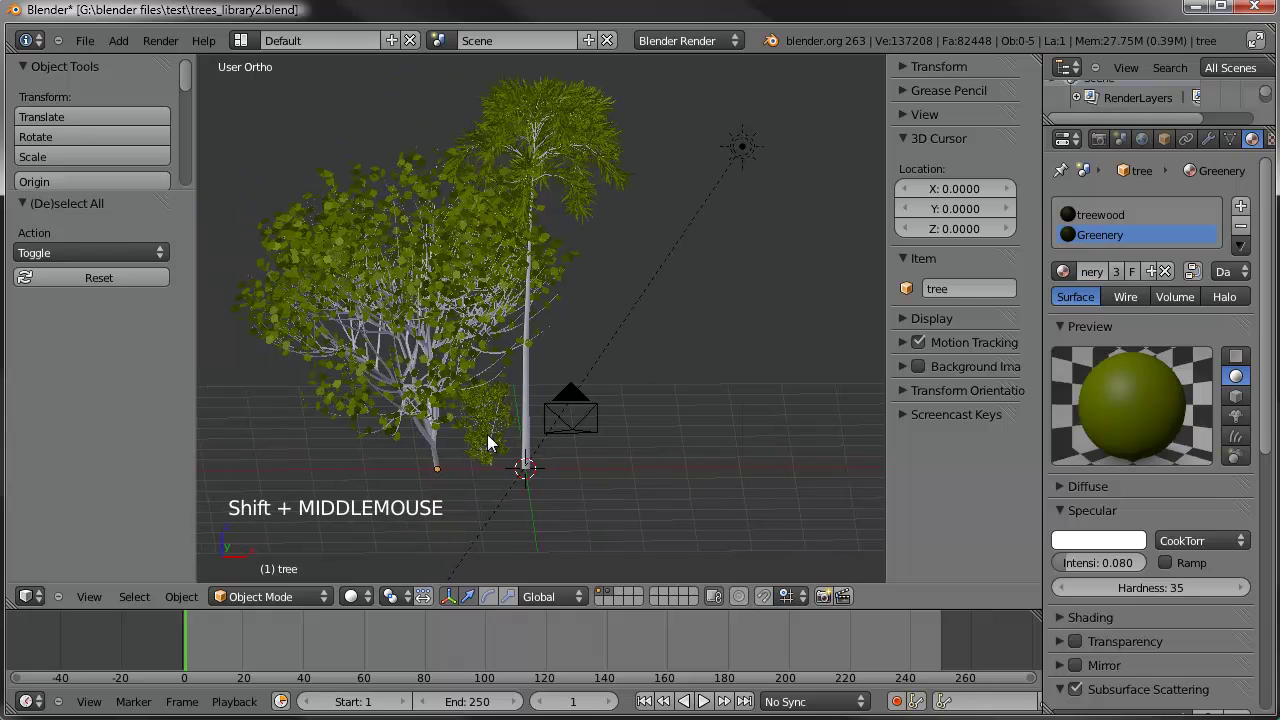
left_click(608, 590)
left_click(599, 588)
right_click(392, 251)
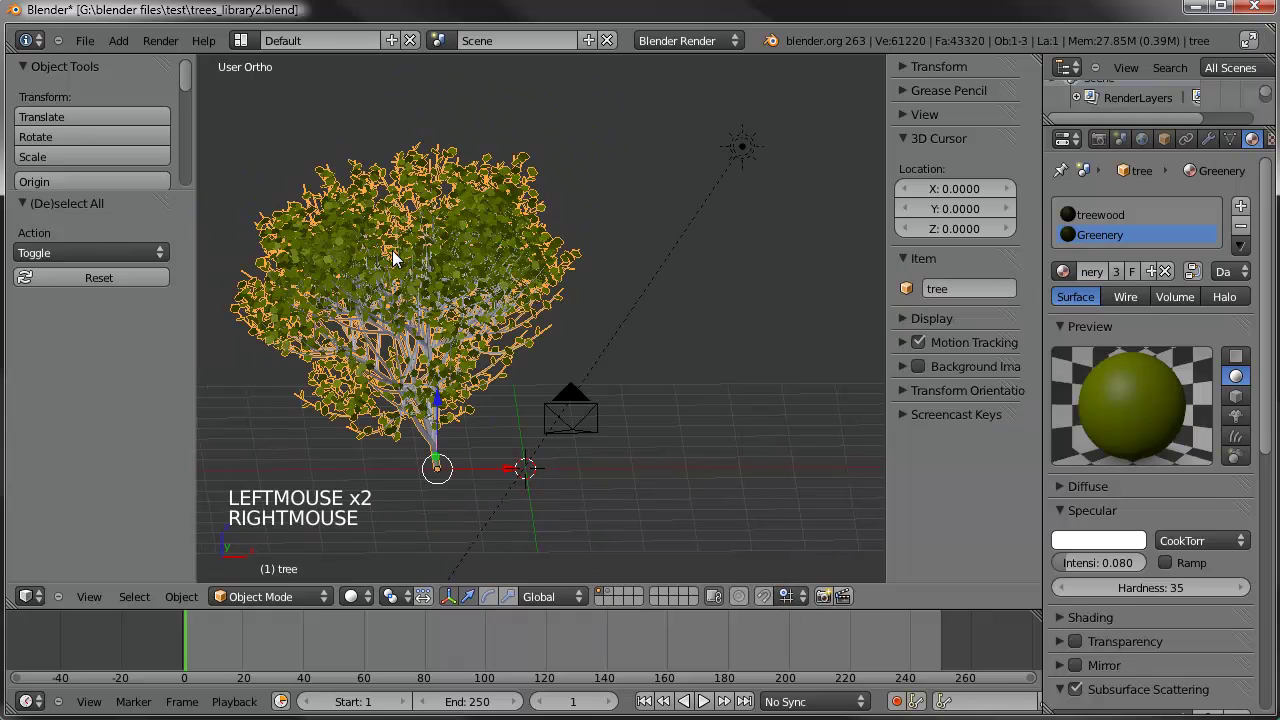
key("m")
key("m")
left_click(573, 283)
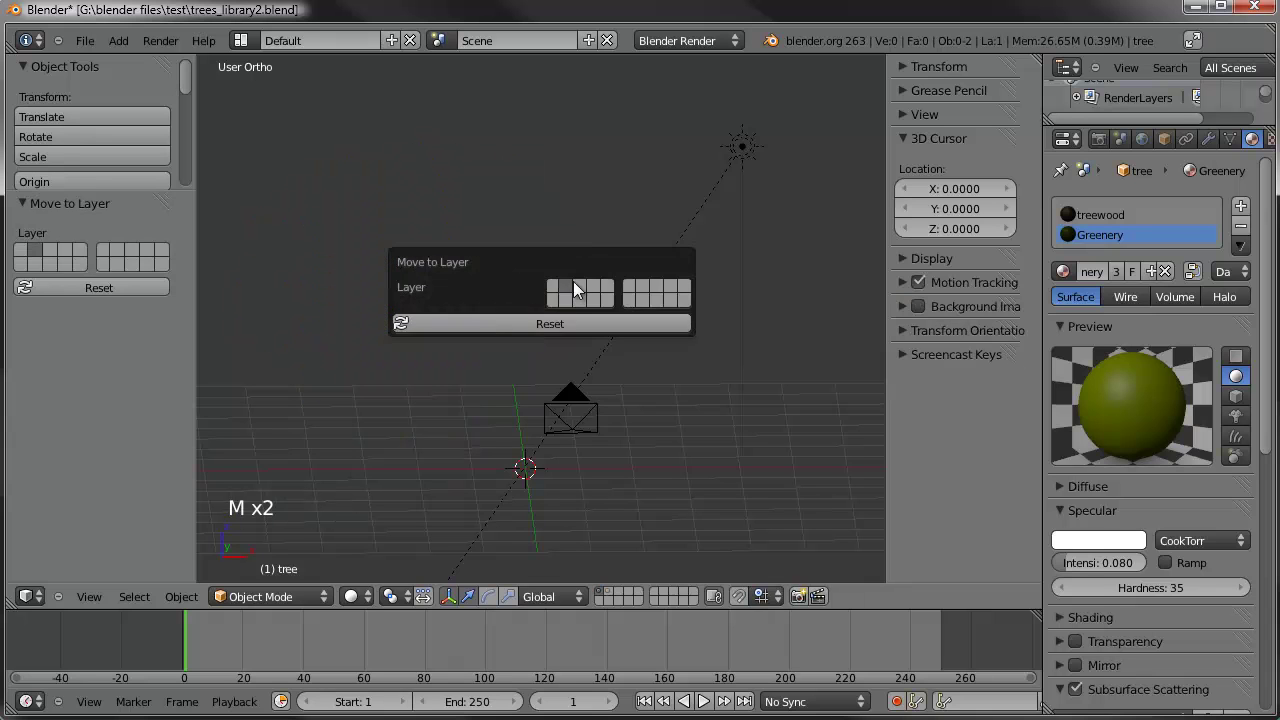
Switch to front view and add a Sapling tree curve at the 3D cursor
middle_click_drag(602, 578, 557, 391)
key("KP_1")
middle_click_drag(557, 451, 543, 260, "shift")
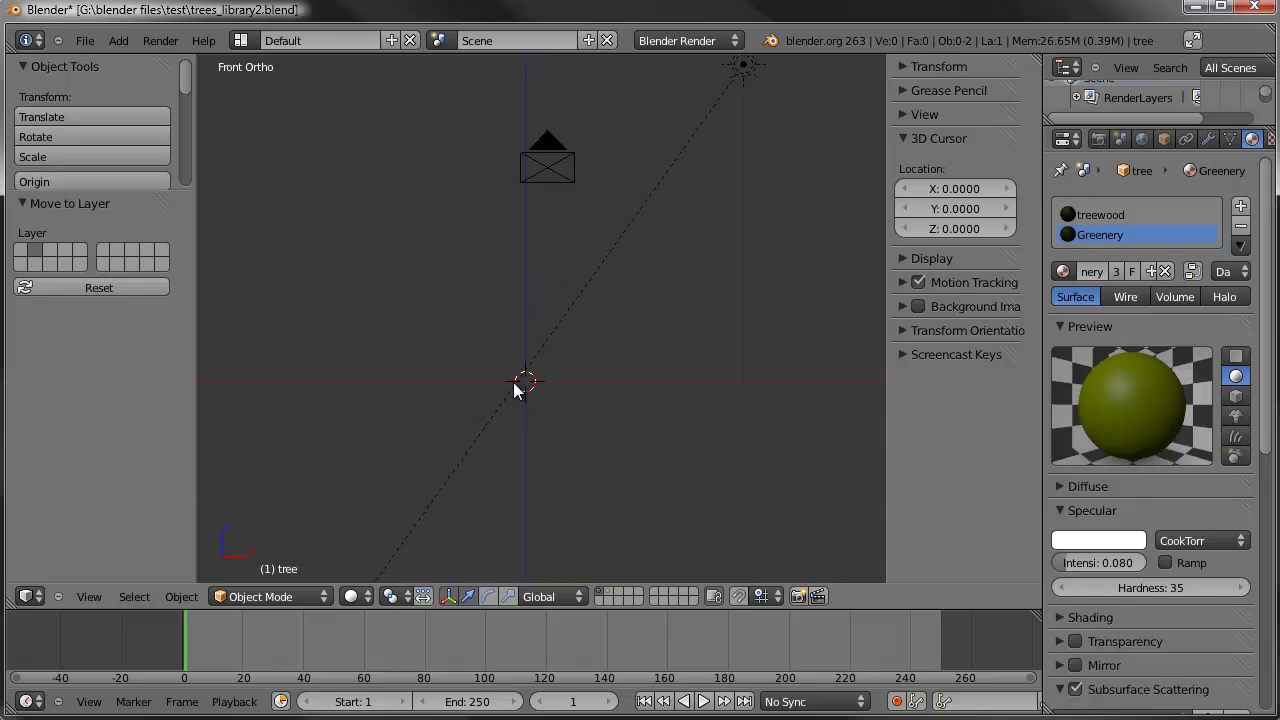
key("shift+a")
mouse_move(477, 378)
mouse_move(477, 355)
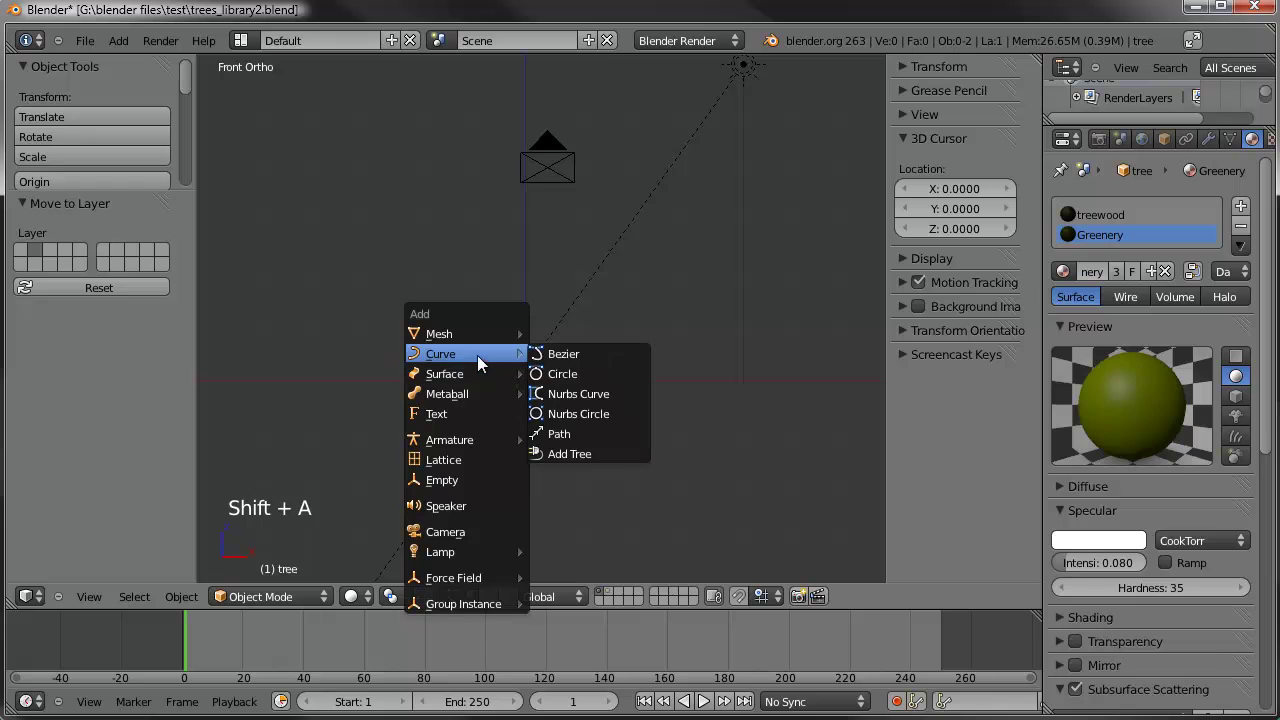
left_click(584, 453)
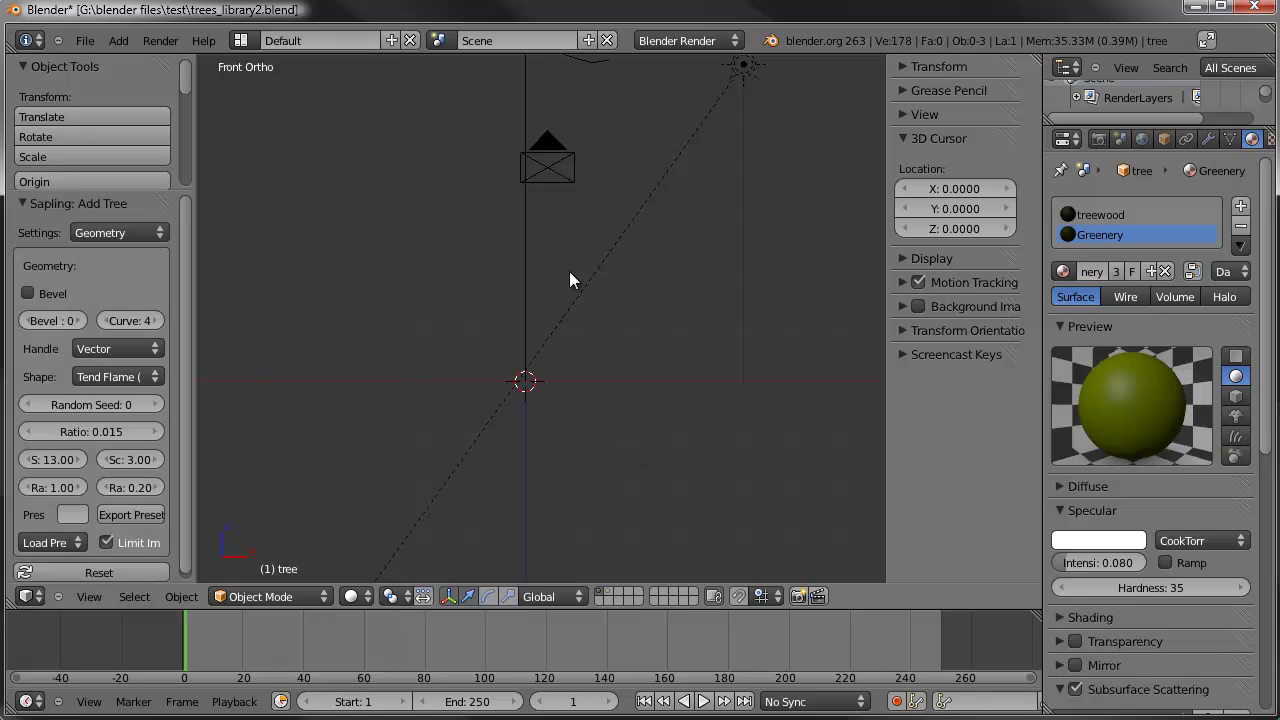
Widen the area showing the Sapling settings and set the tree's geometry Scale to 0.00
middle_click_drag(552, 200, 570, 268, "shift")
left_click_drag(194, 313, 272, 314)
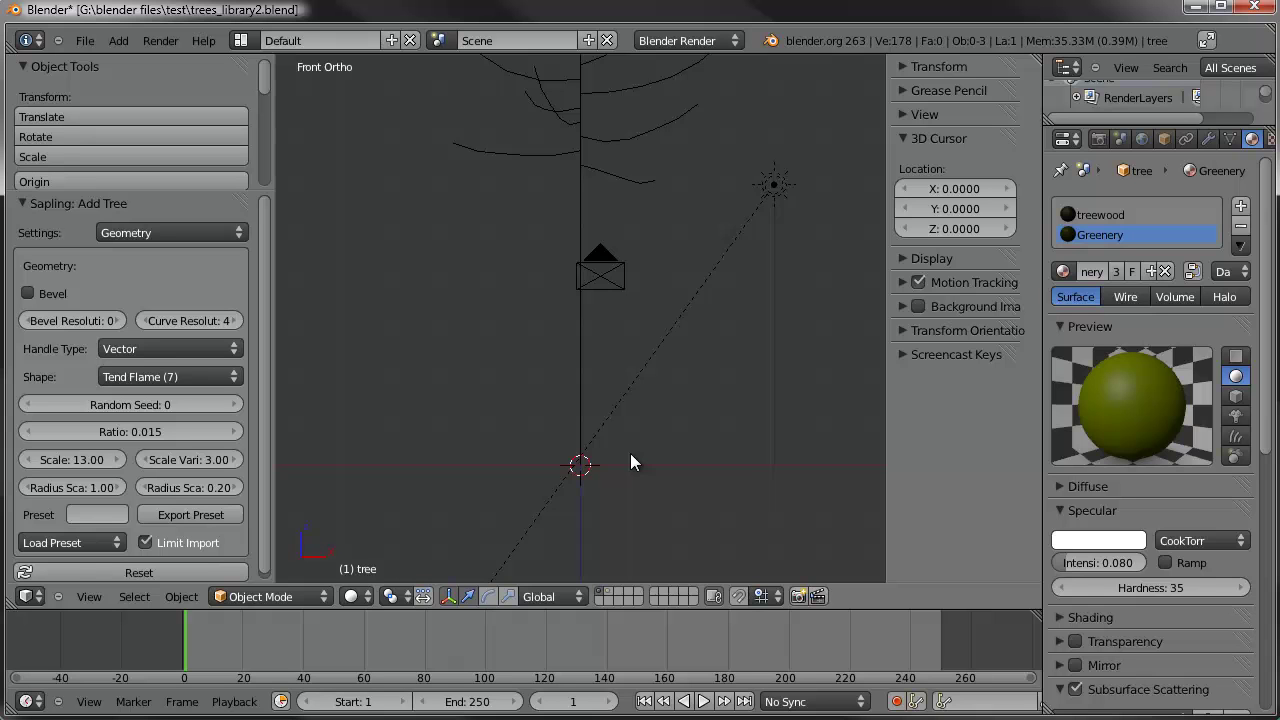
middle_click_drag(622, 428, 588, 467, "shift")
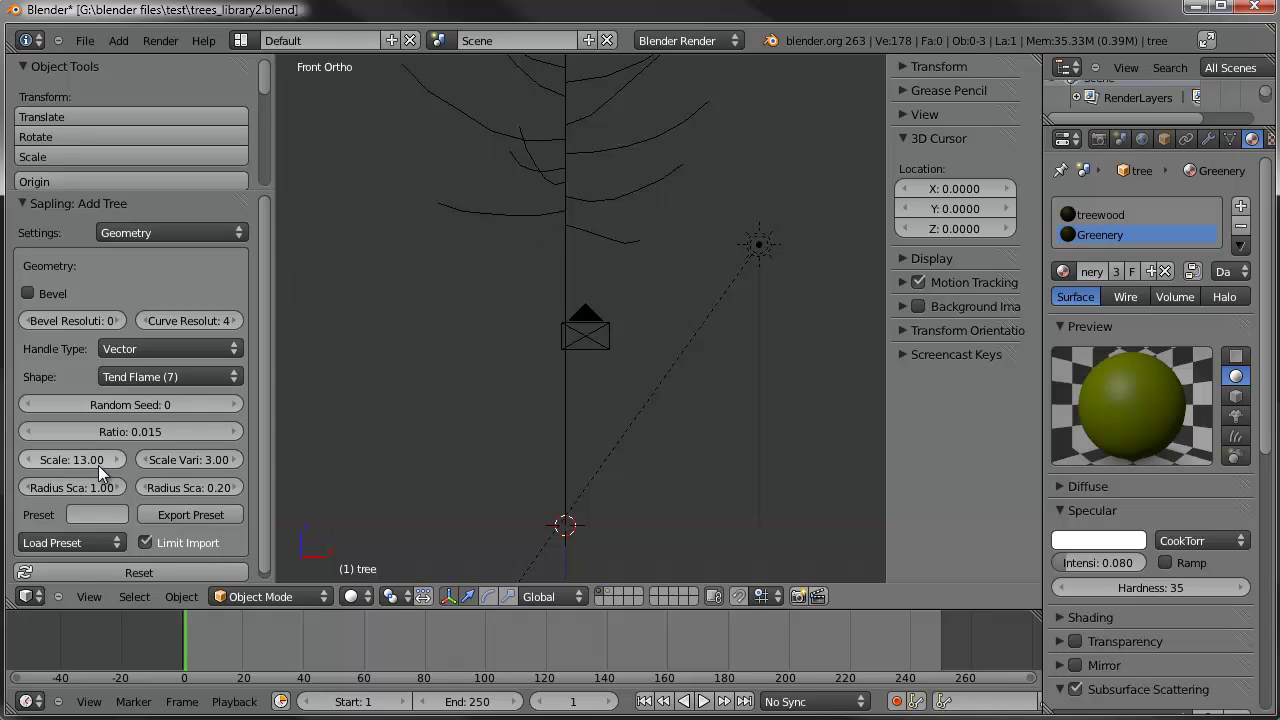
left_click_drag(78, 461, 69, 458)
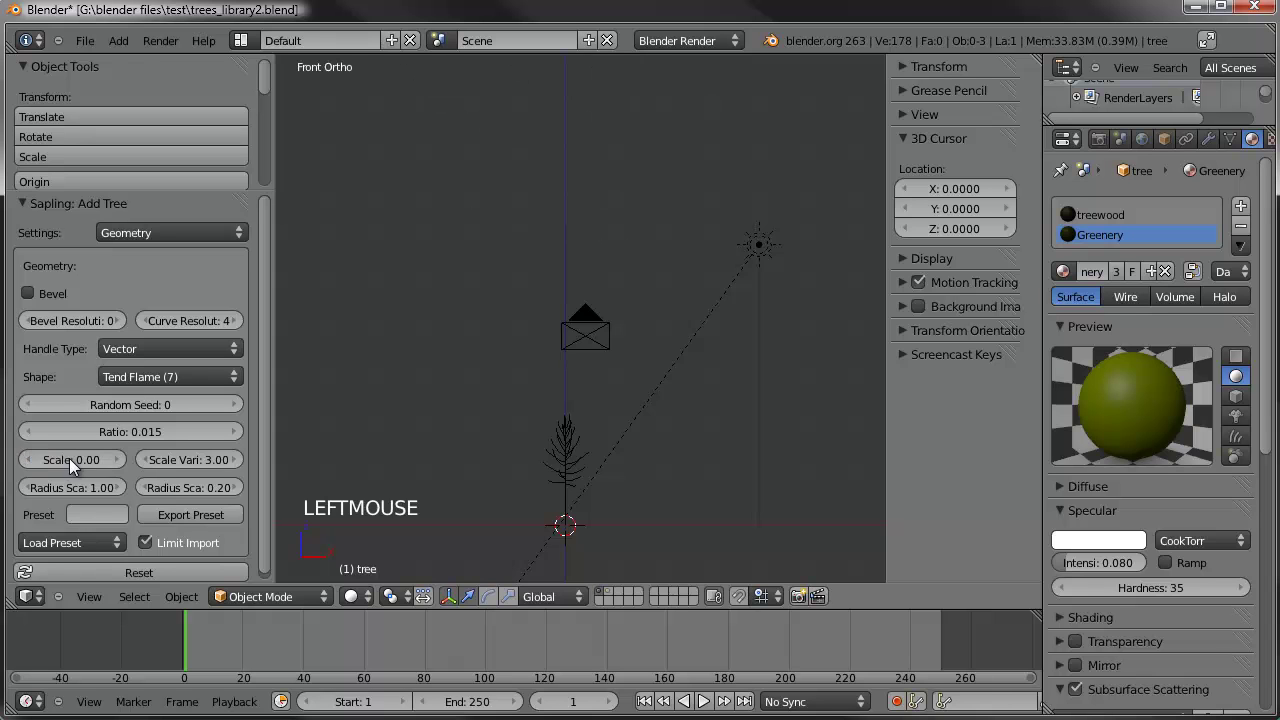
scroll(540, 400, "up", 1)
scroll(555, 390, "up", 1)
scroll(558, 386, "up", 1, "shift")
middle_click_drag(560, 384, 574, 274, "shift")
scroll(574, 274, "down", 1, "shift")
scroll(573, 317, "up", 2)
scroll(573, 325, "up", 2)
middle_click_drag(573, 325, 589, 332, "shift")
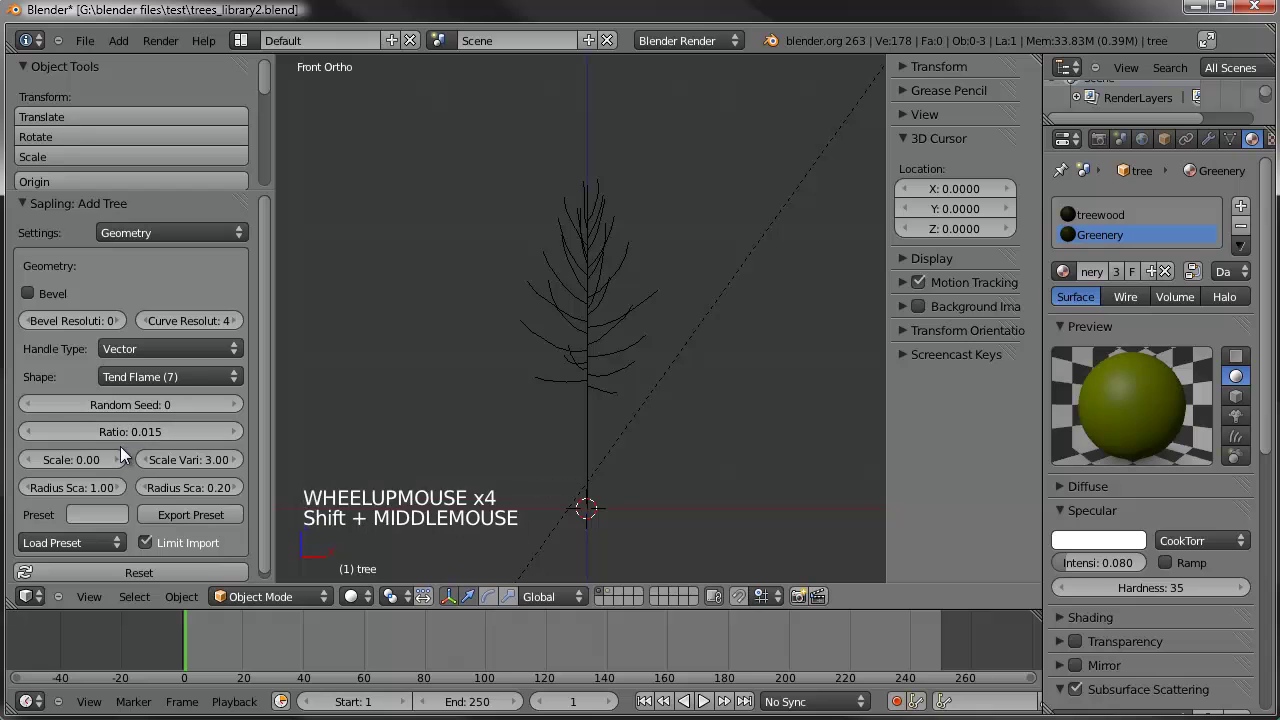
Turn on Bevel for the Sapling tree and set its Radius Scale to 0.25
scroll(134, 454, "down", 3)
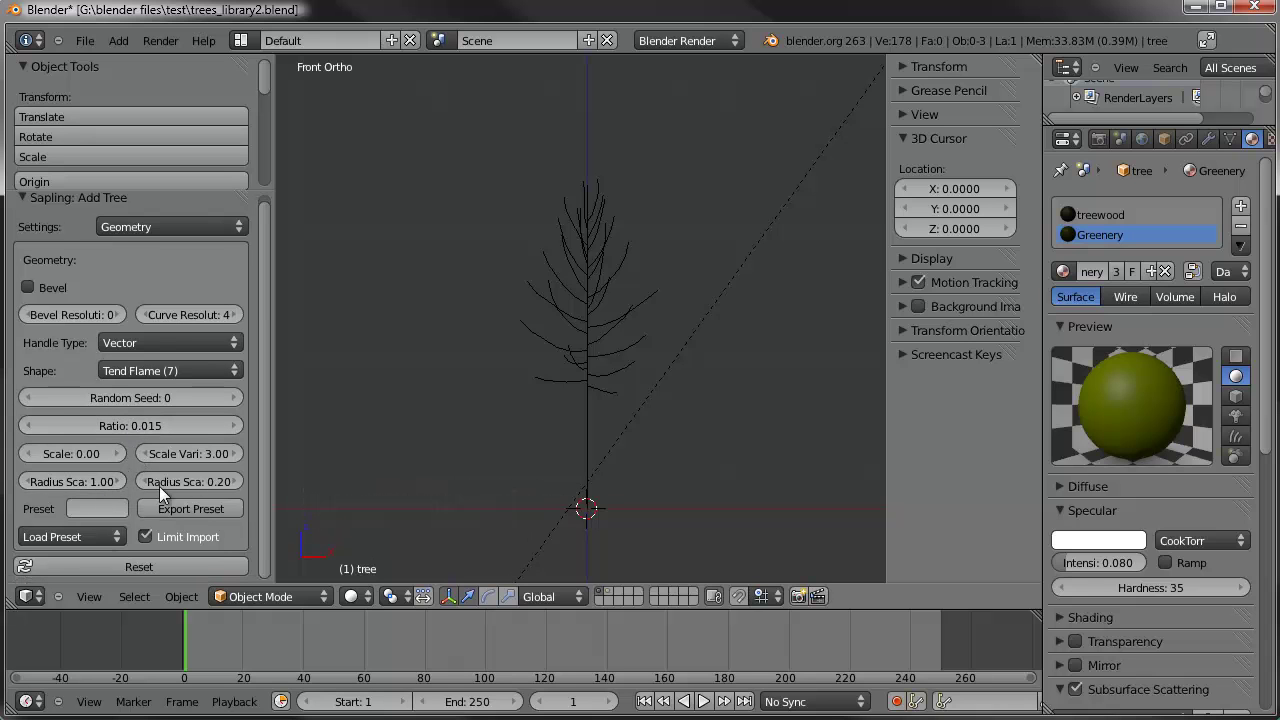
left_click(38, 286)
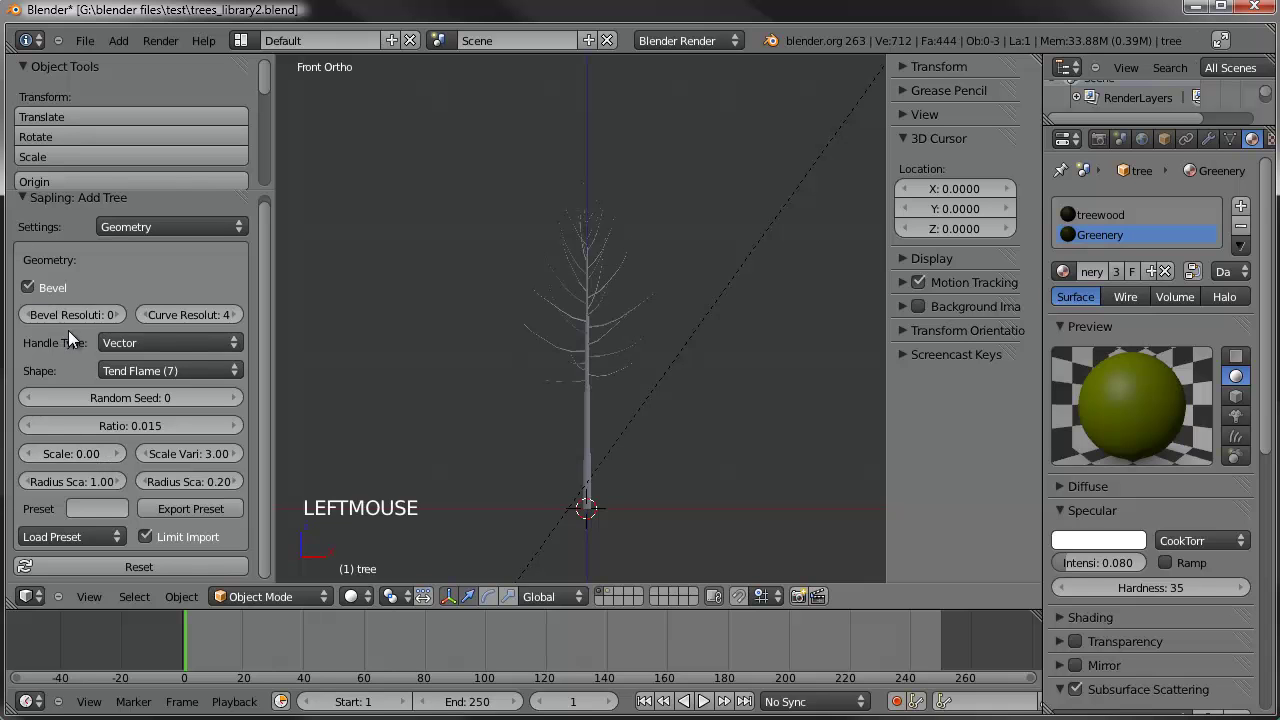
left_click(66, 480)
type("0.25")
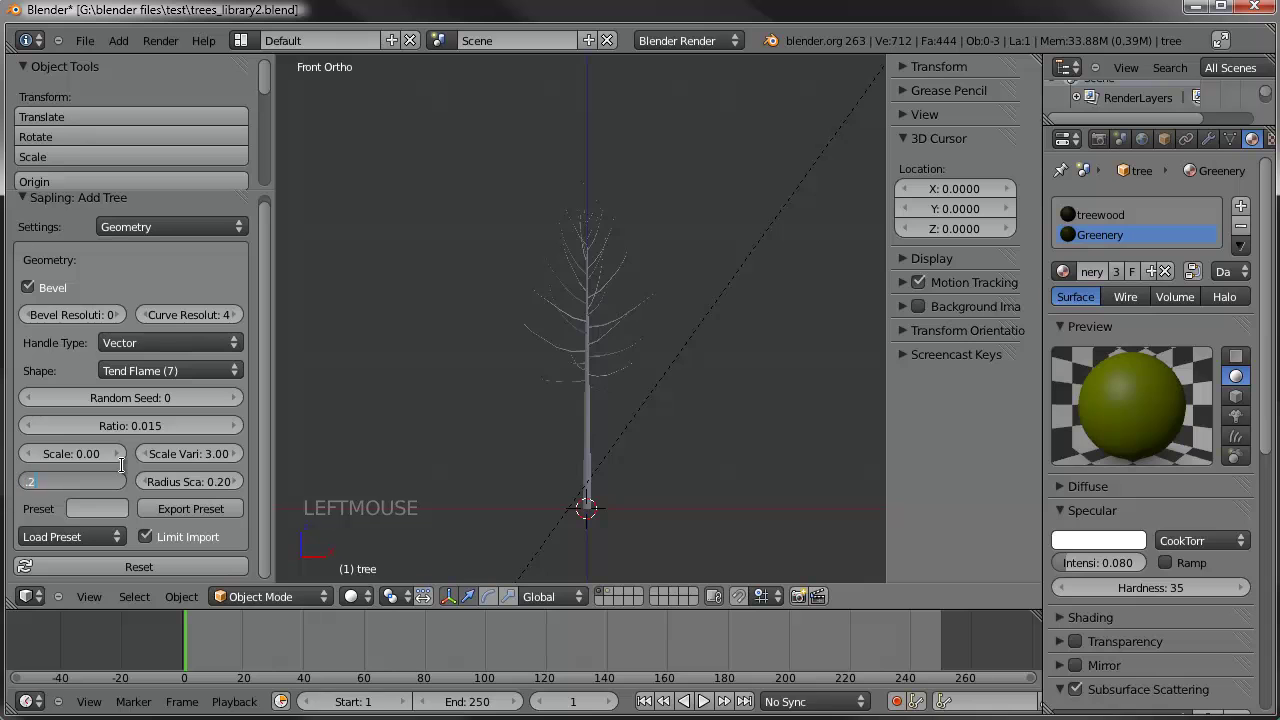
key("Return")
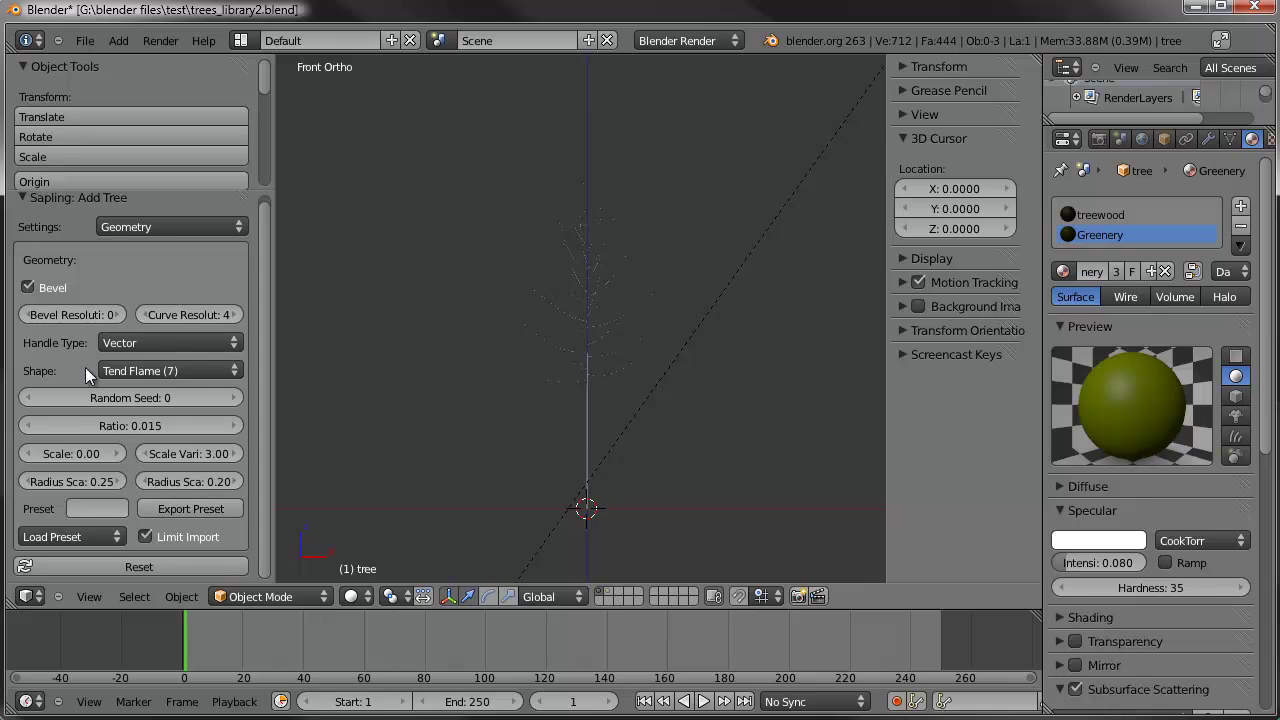
In the Branch Splitting settings, set the tree's Base Size to 0.01
left_click(166, 229)
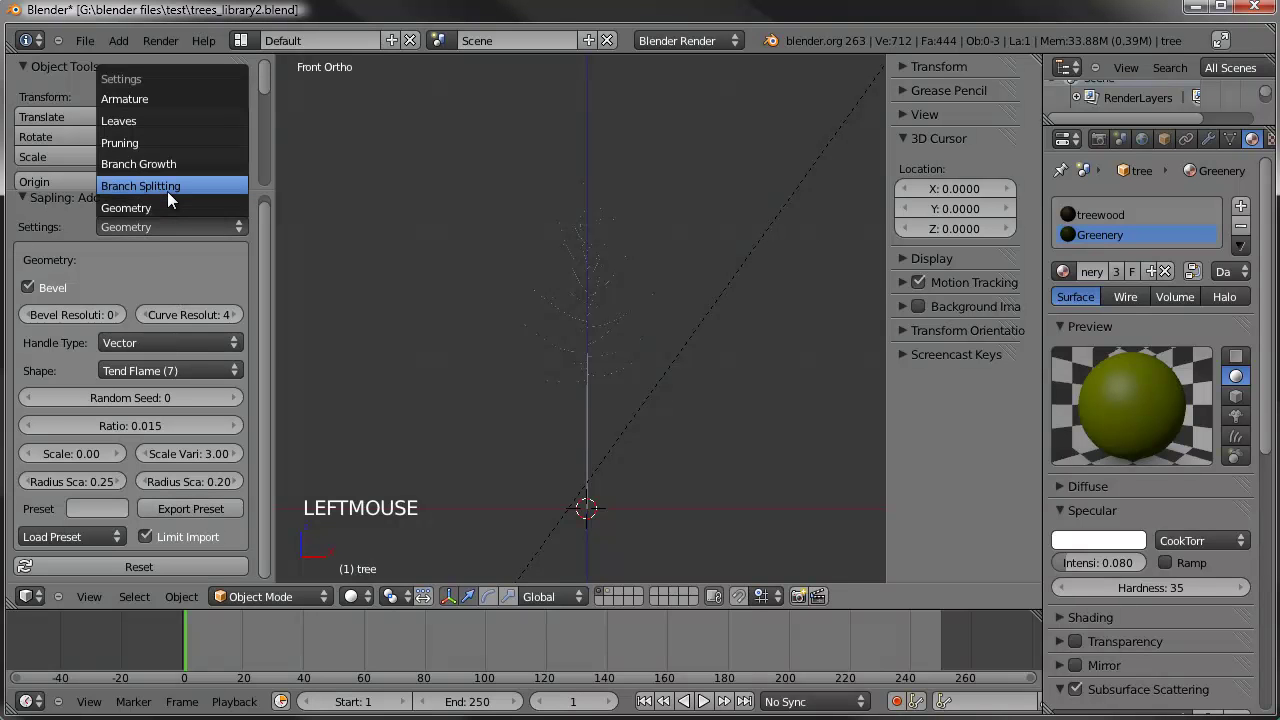
left_click(167, 189)
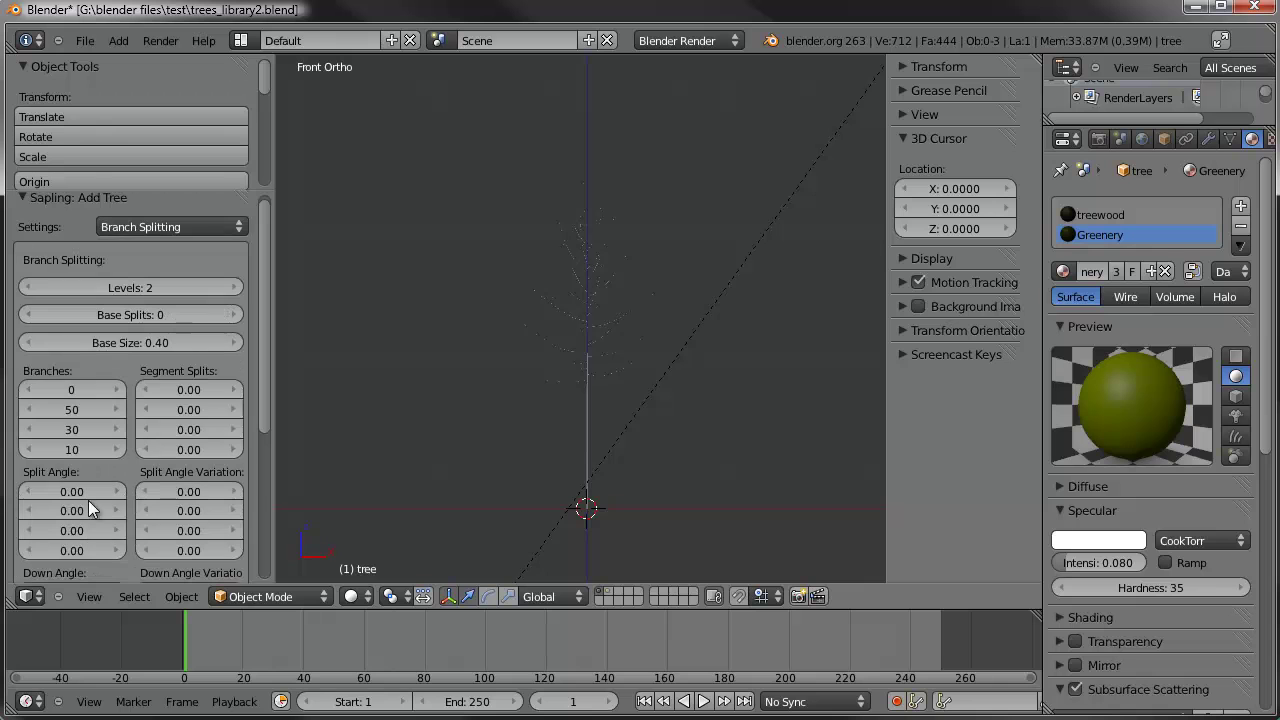
left_click_drag(162, 341, 70, 358)
scroll(500, 387, "up", 5)
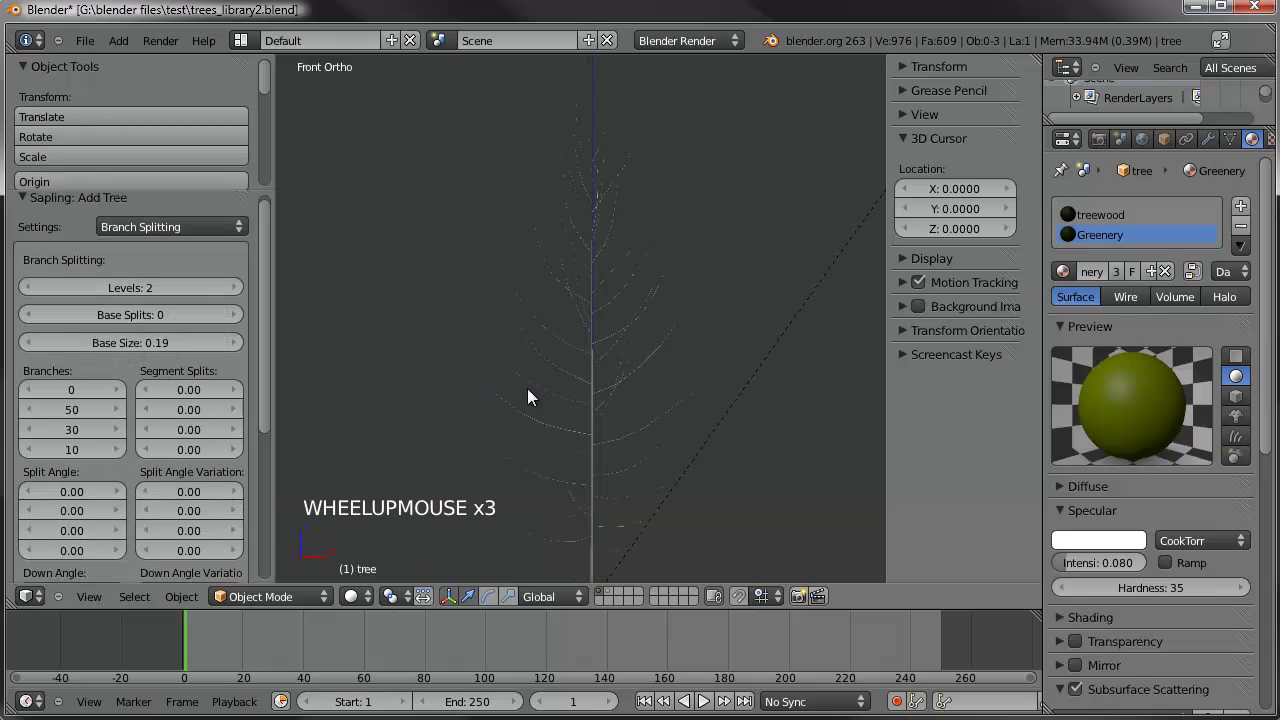
middle_click_drag(578, 412, 563, 168, "shift")
mouse_move(131, 343)
left_mouse_down()
mouse_move(68, 361)
mouse_move(118, 343)
left_mouse_up()
left_click(131, 341)
type("0.01")
key("Return")
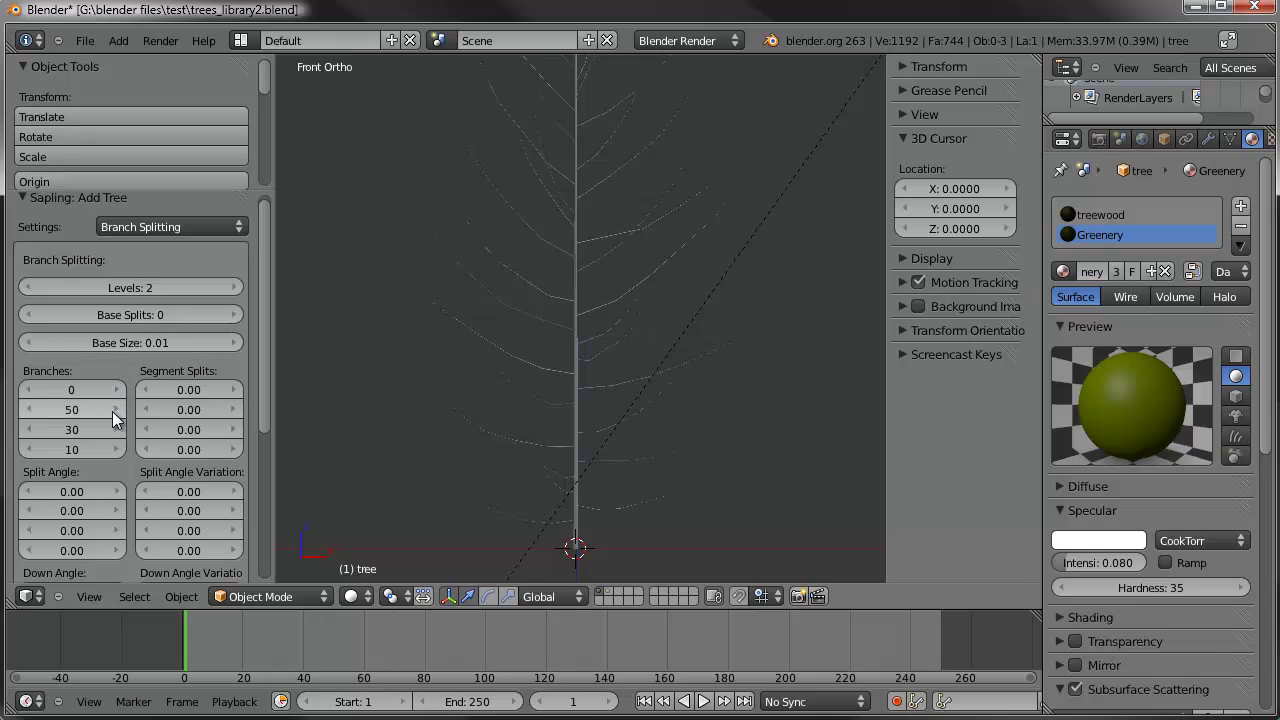
Set the second Branches value to 10 and the third to 15
scroll(668, 255, "down", 2)
middle_click_drag(606, 254, 608, 329, "shift")
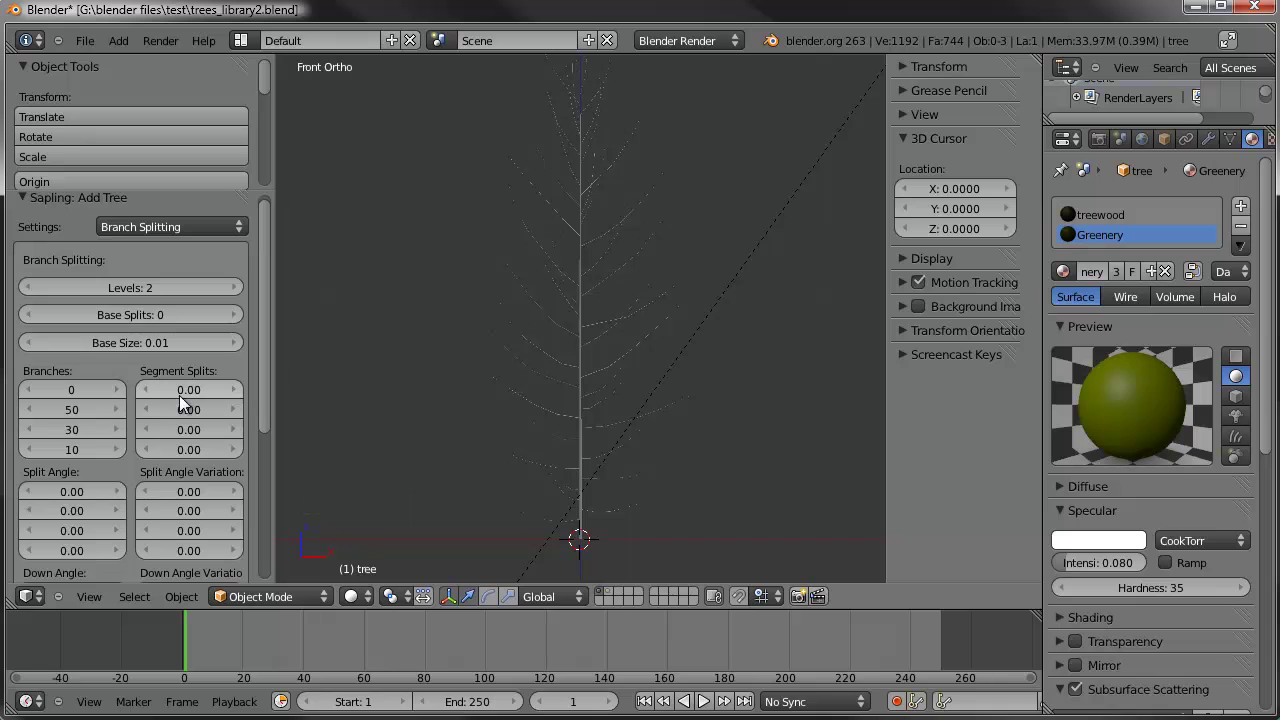
left_click(63, 409)
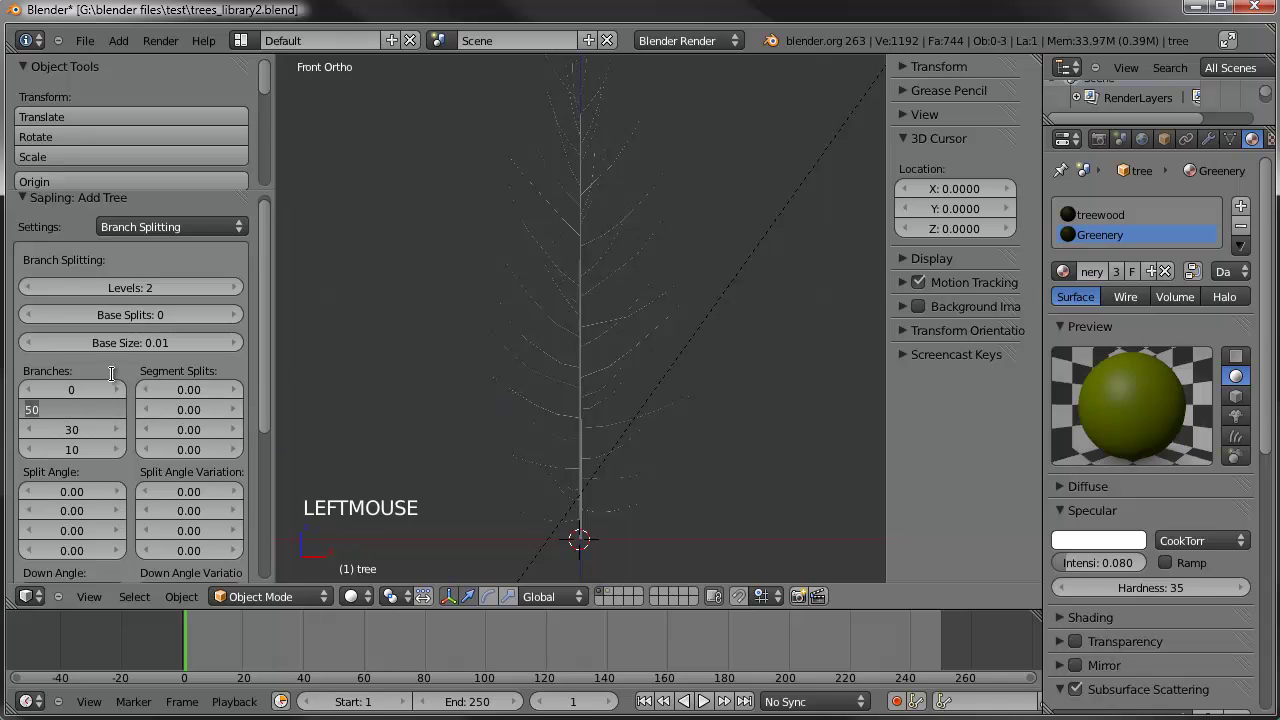
type("10")
key("Return")
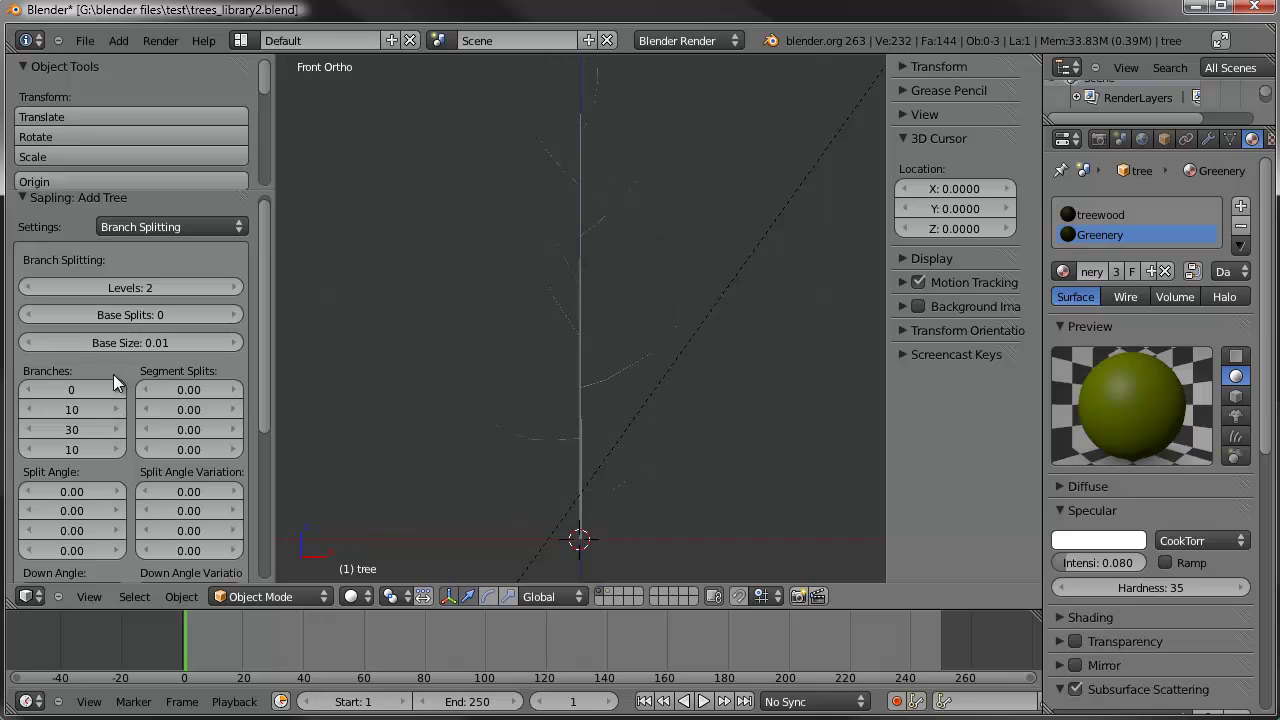
left_click(69, 428)
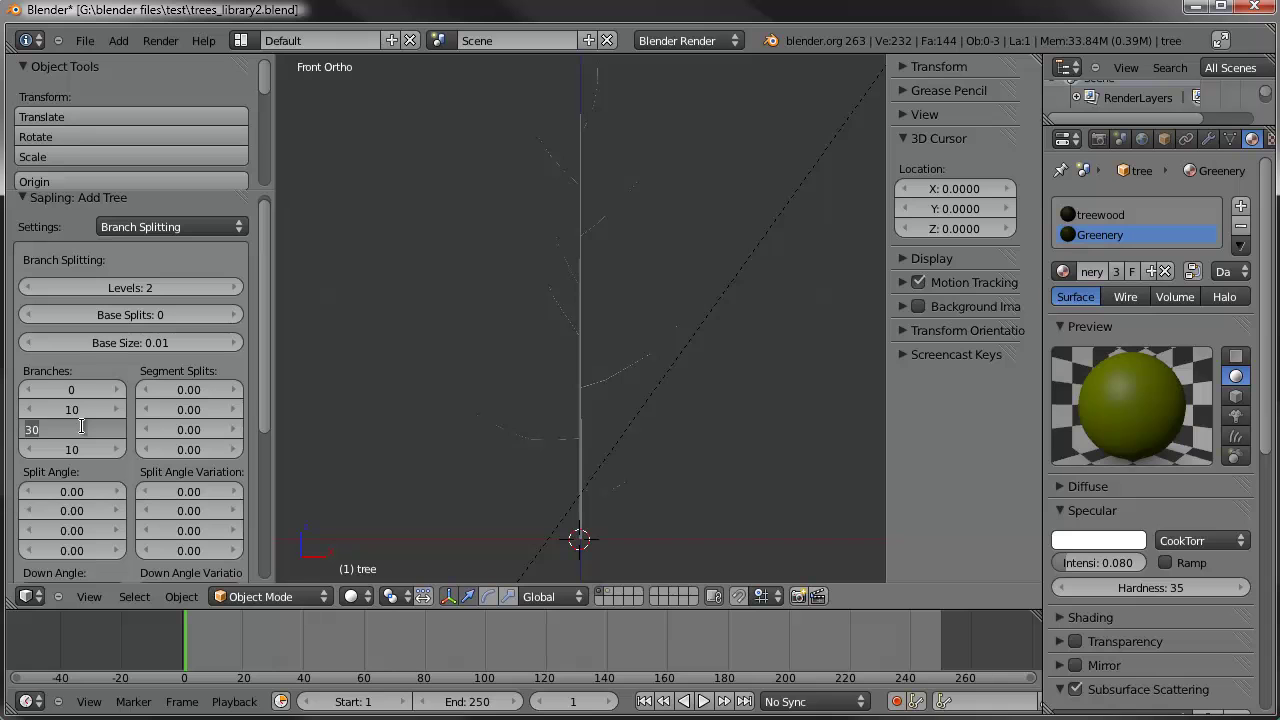
type("15")
key("Return")
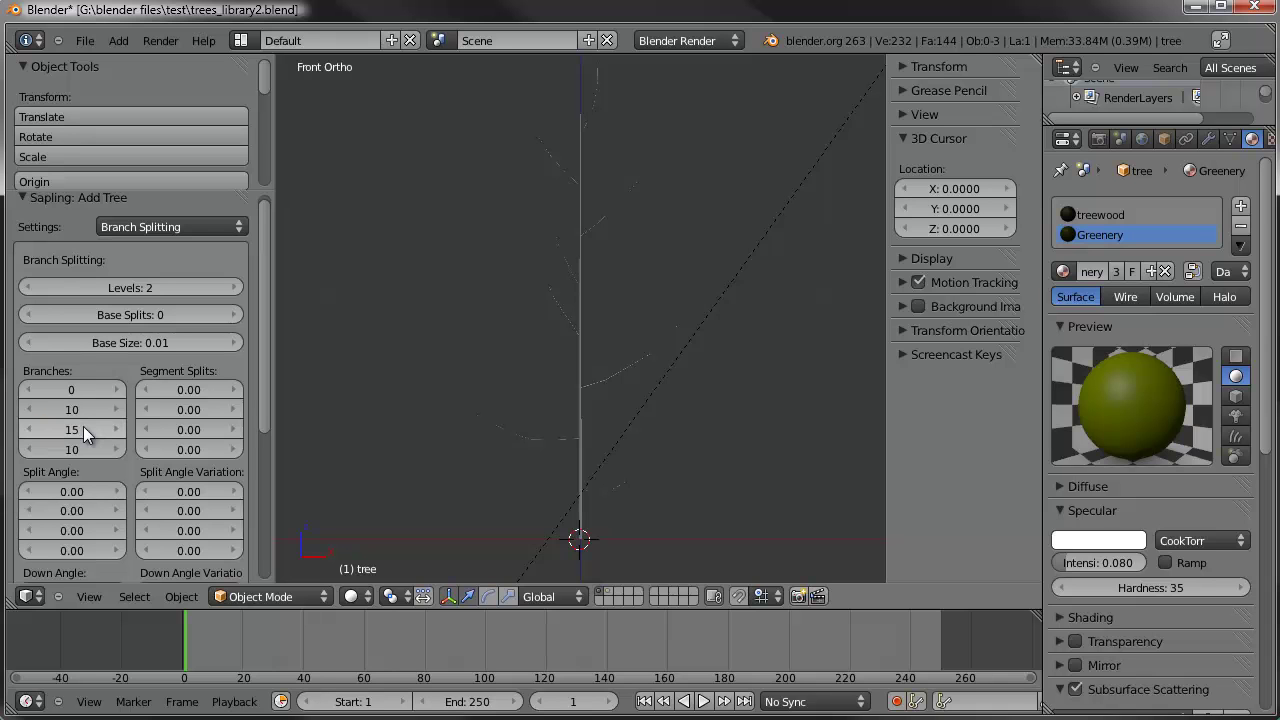
Raise the tree's branching Levels to 3 and check the added twigs
left_click(235, 286)
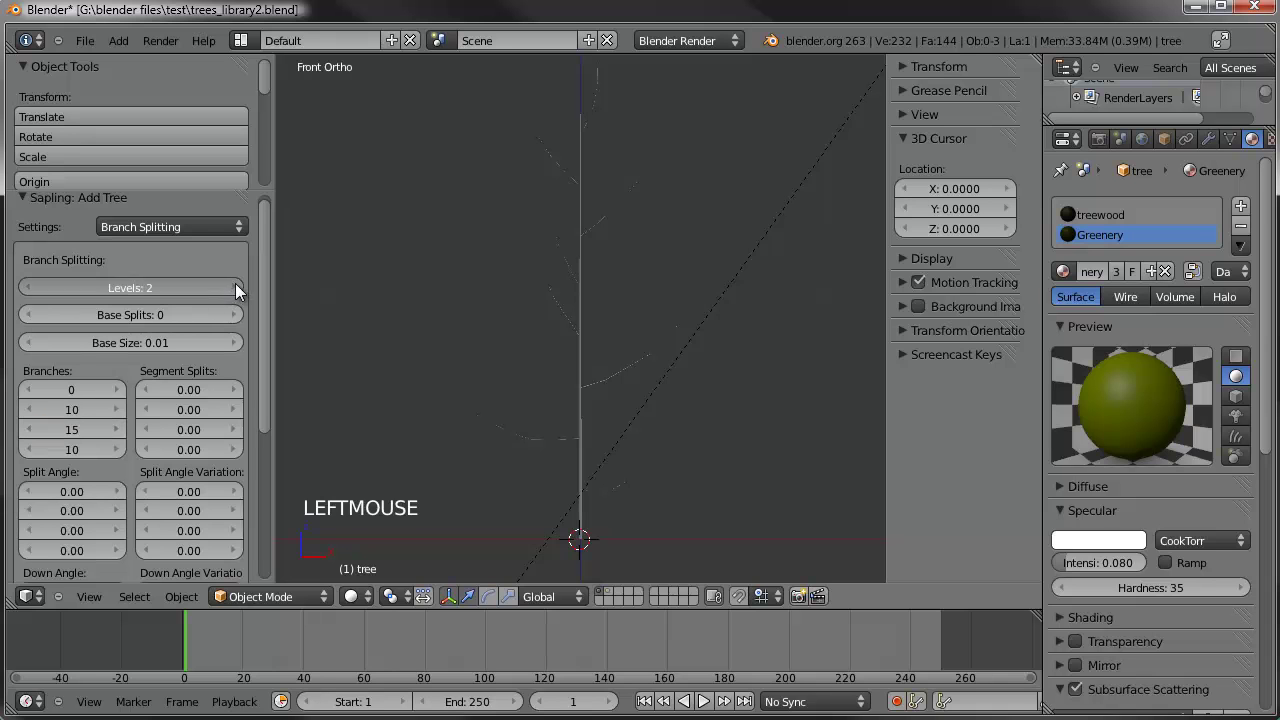
scroll(612, 355, "up", 2)
scroll(606, 362, "down", 2)
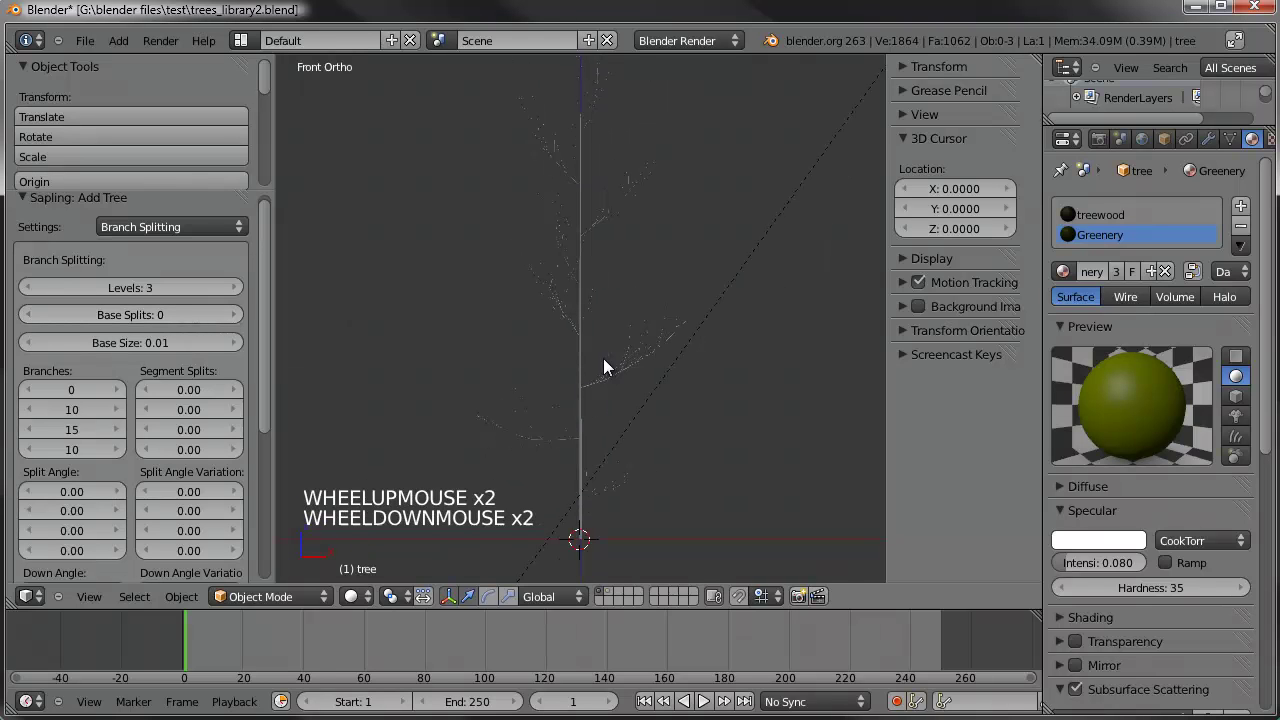
In the Branch Growth settings, set the first Length value to 0.2
left_click(160, 227)
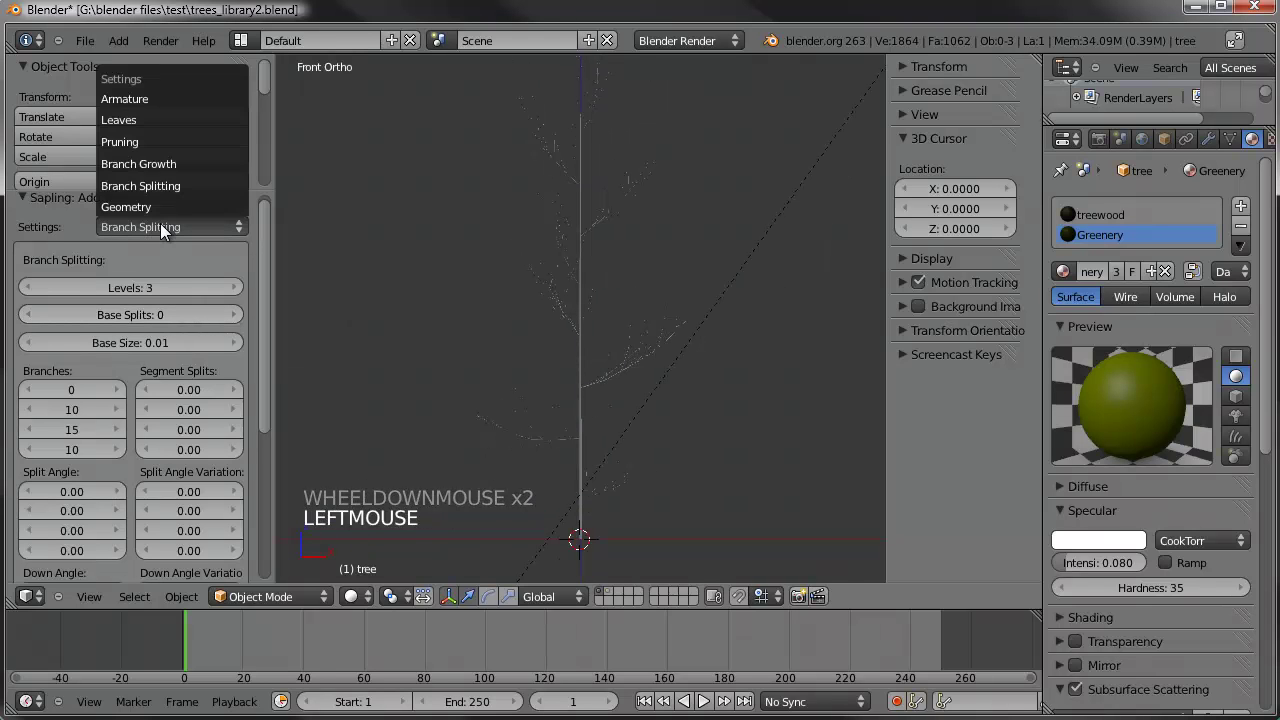
left_click(166, 163)
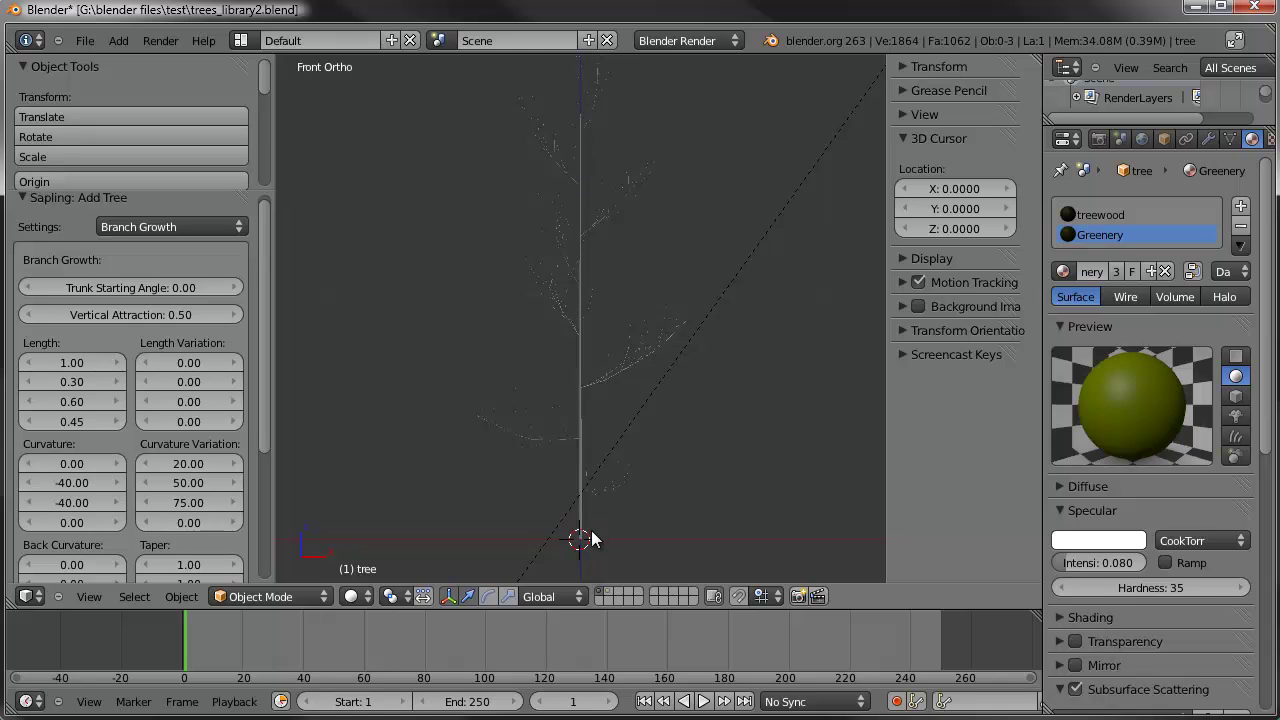
left_click(70, 364)
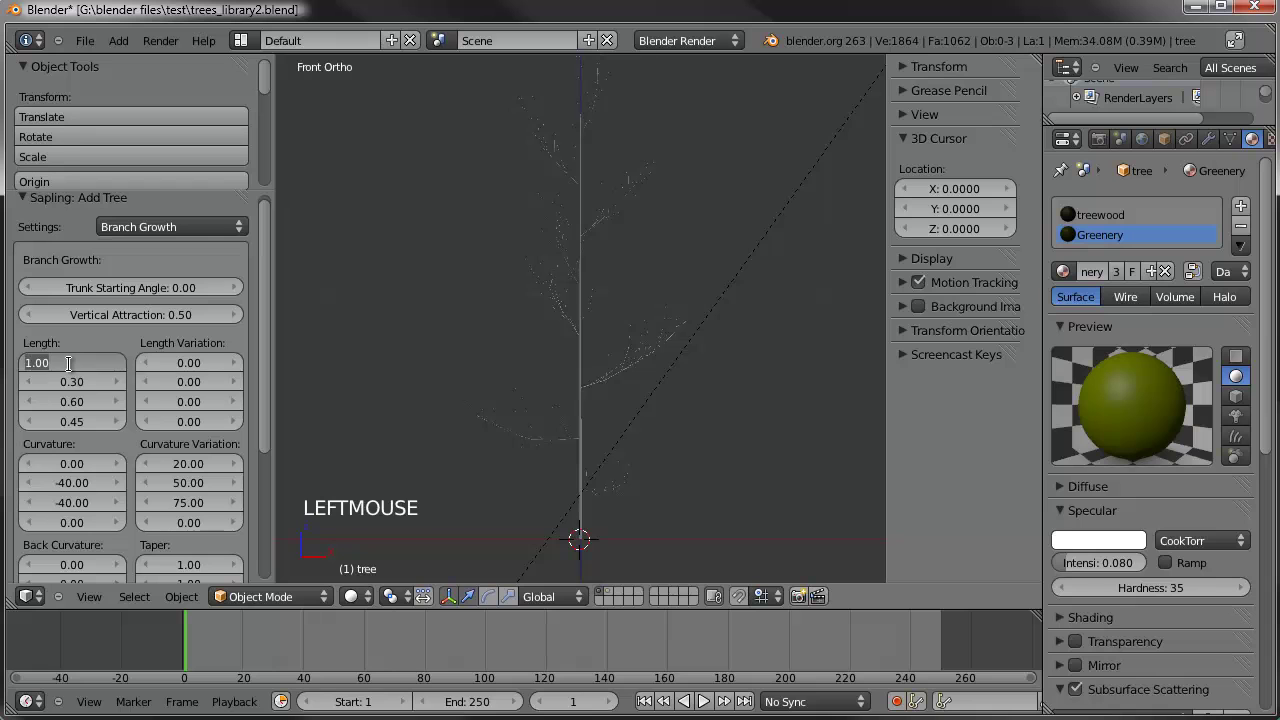
type(".2")
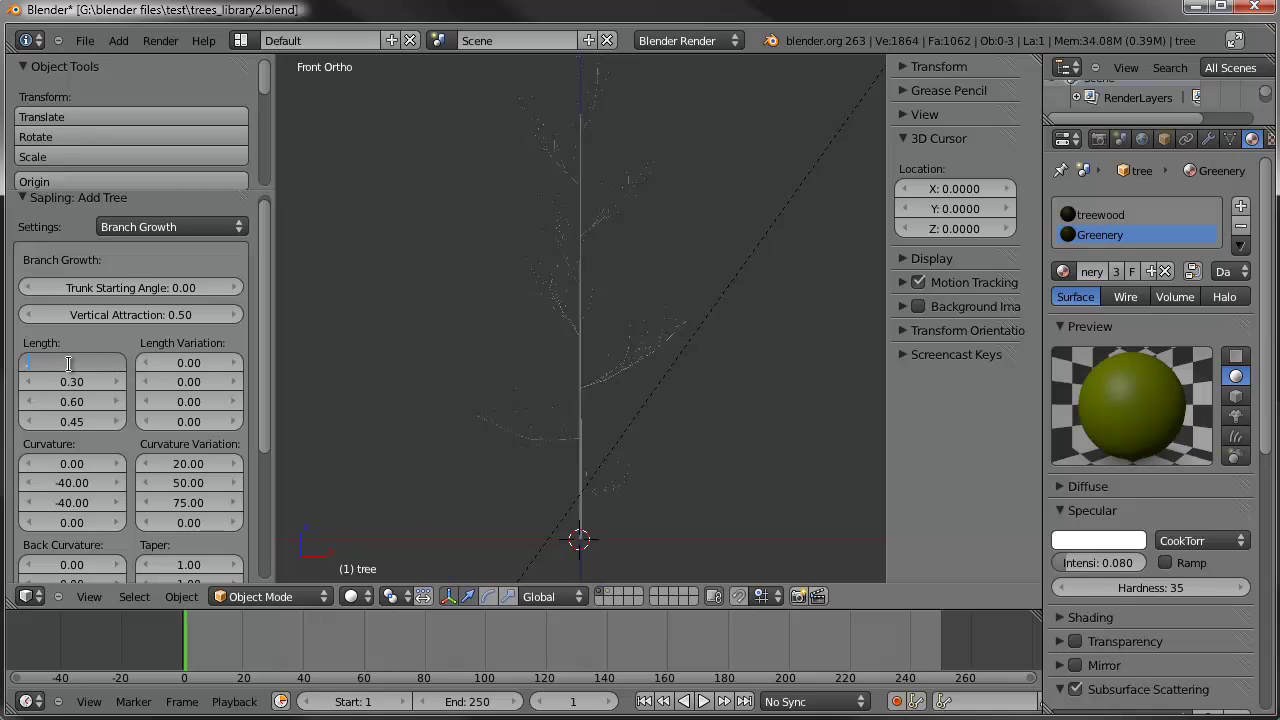
key("Return")
middle_click_drag(534, 342, 628, 380, "shift")
scroll(641, 284, "down", 1, "shift")
scroll(617, 282, "up", 5)
scroll(617, 282, "up", 2)
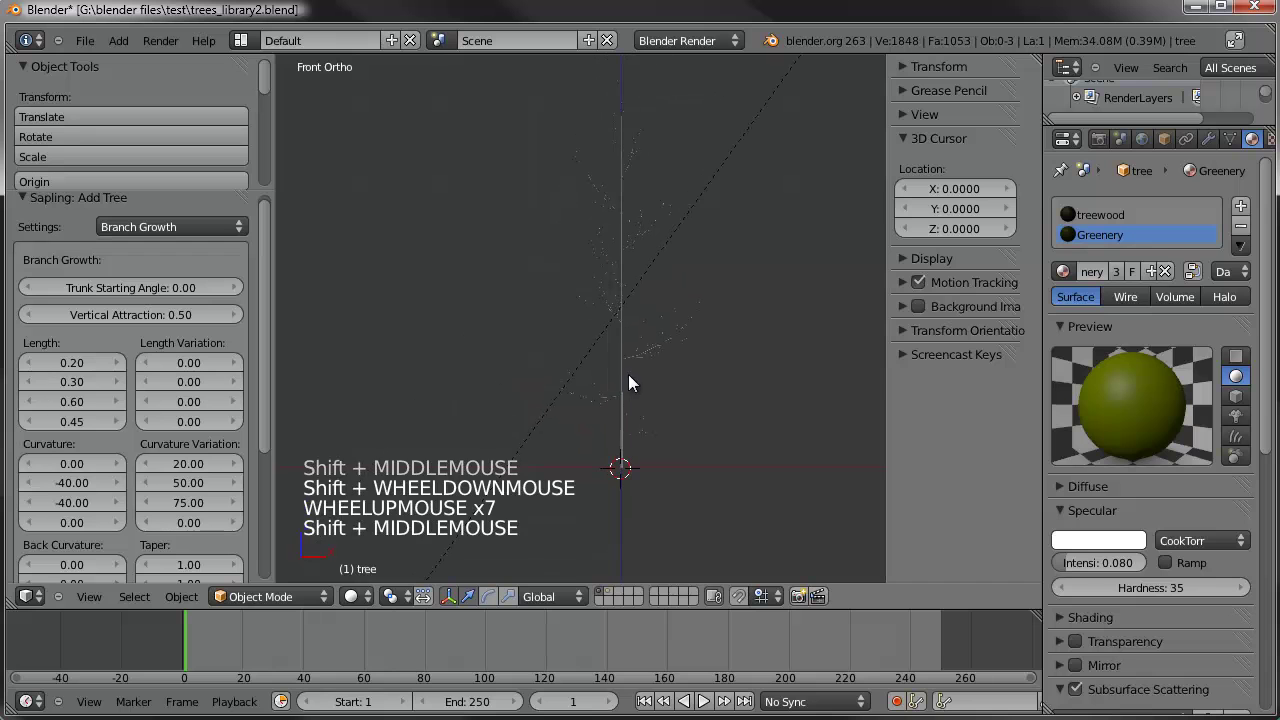
Set the second Length value to 5 to lengthen the main branches
left_click_drag(70, 383, 92, 385)
scroll(503, 336, "down", 4)
scroll(502, 343, "down", 3)
middle_click_drag(550, 346, 560, 396, "shift")
left_click_drag(77, 386, 84, 386)
left_click(85, 386)
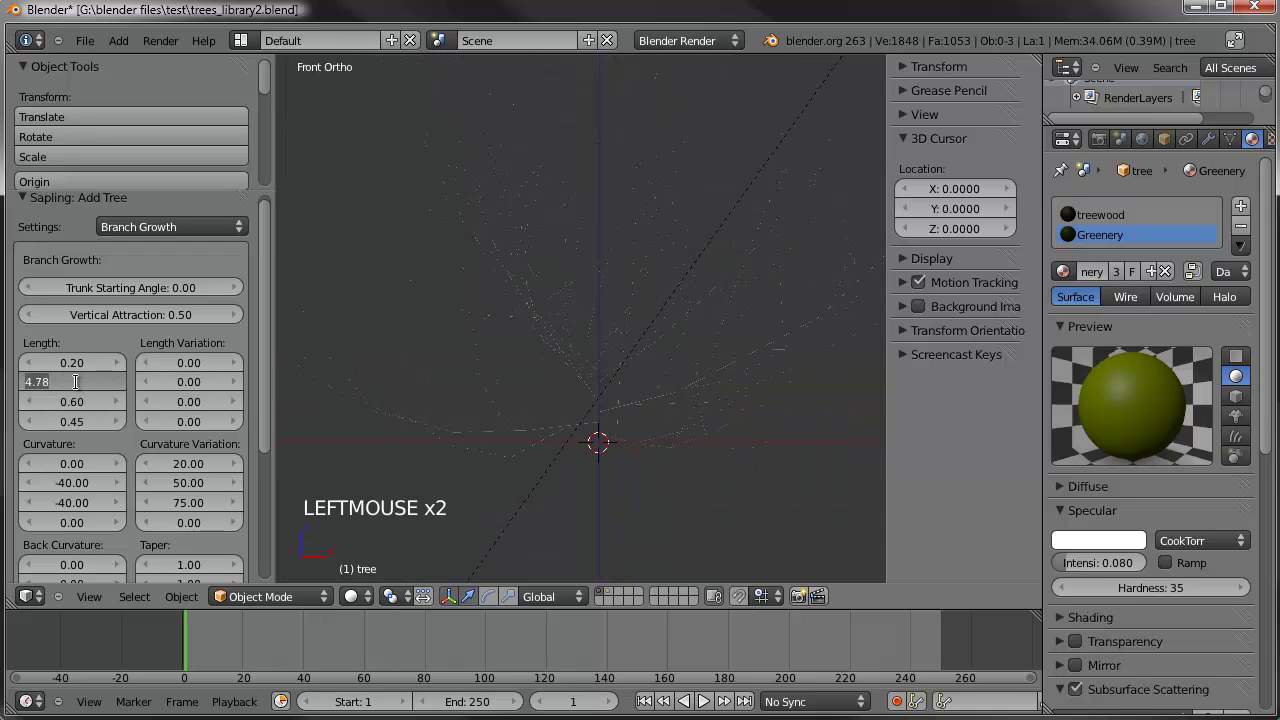
type("5")
key("Return")
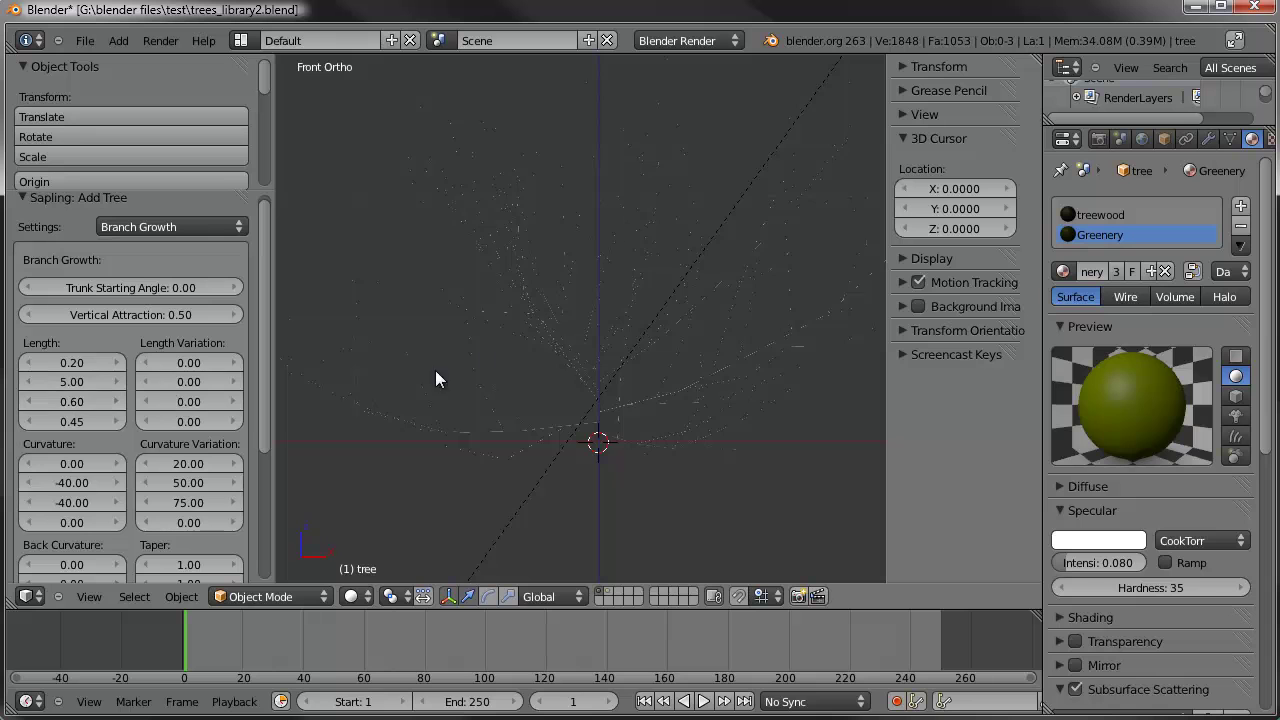
scroll(556, 369, "up", 2)
scroll(556, 369, "up", 1)
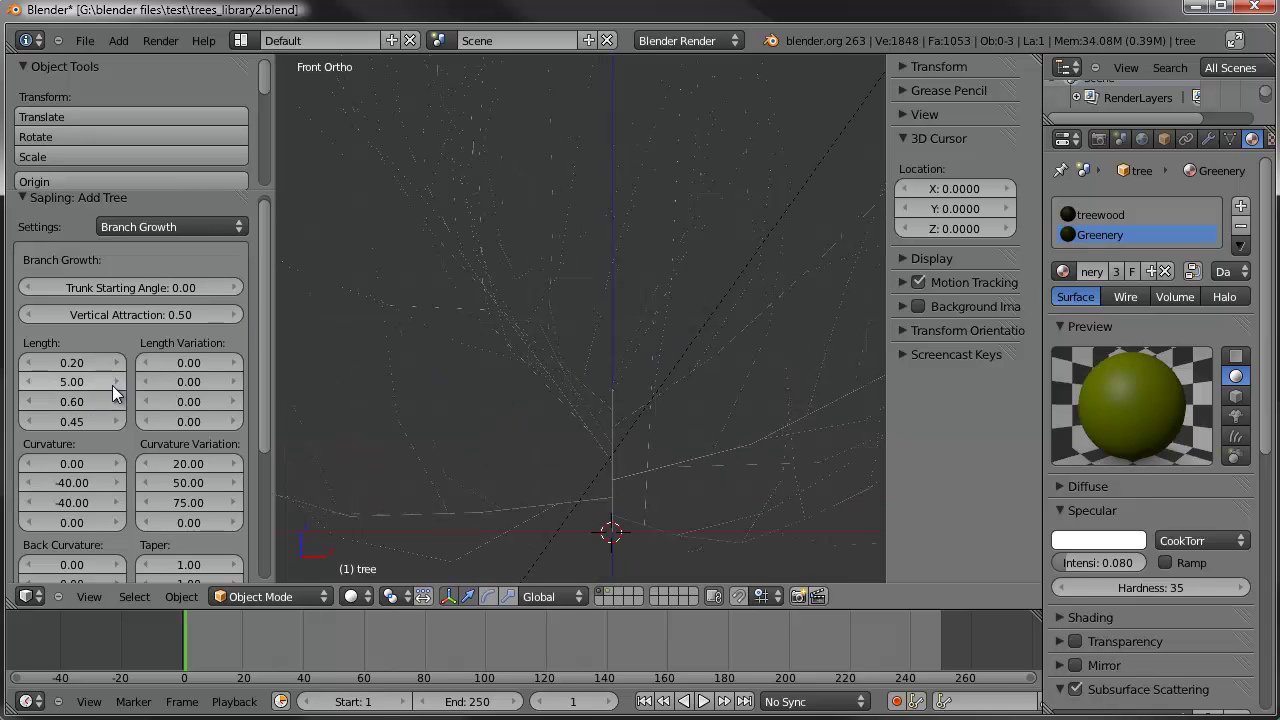
Set the third Length value to 1 and check the resulting tree
left_click(76, 403)
type("1")
key("Return")
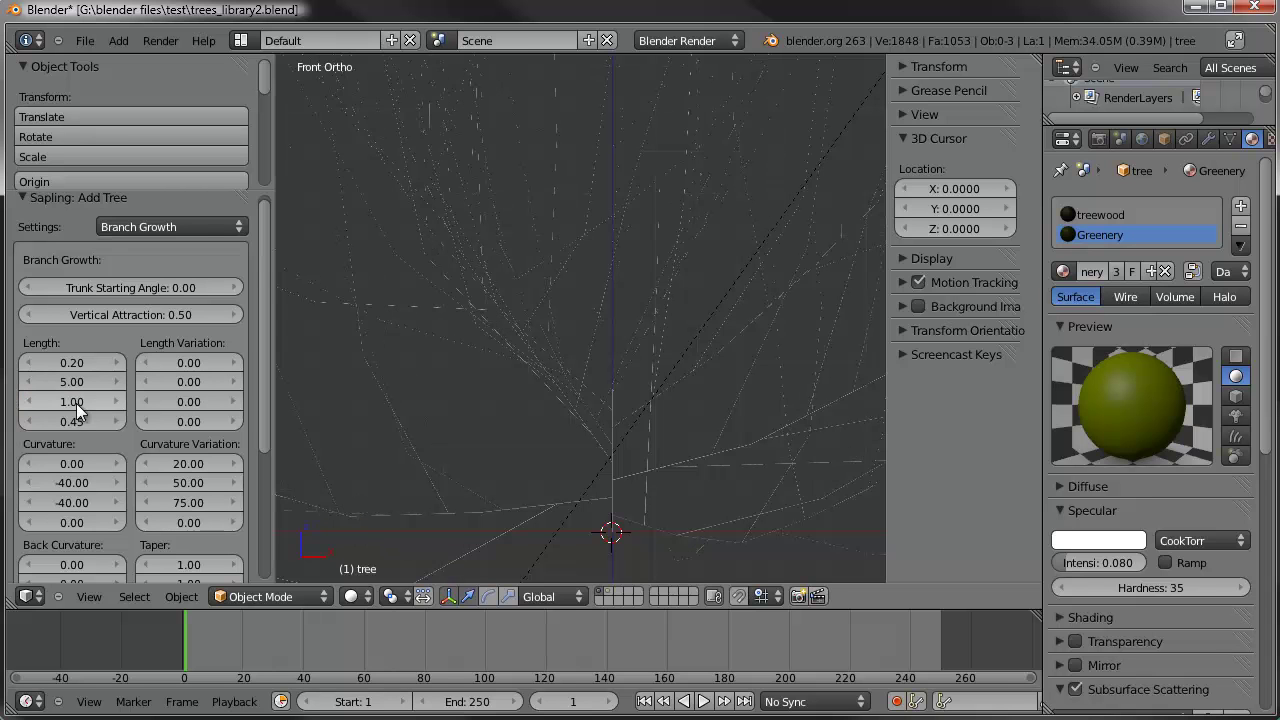
scroll(76, 403, "down", 2)
scroll(520, 250, "down", 5)
middle_click_drag(560, 234, 563, 280, "shift")
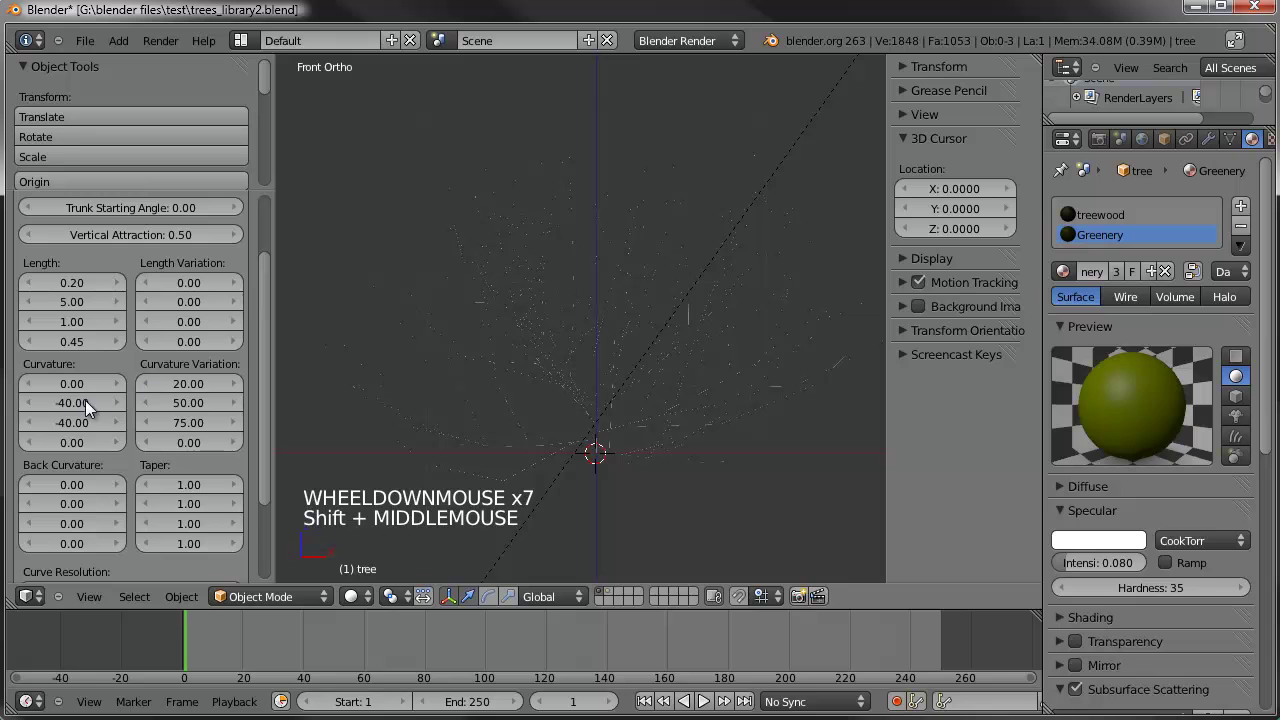
Set the third Length value to 0.5
left_click(69, 324)
key("BackSpace")
type(".5")
key("Return")
scroll(658, 354, "up", 2)
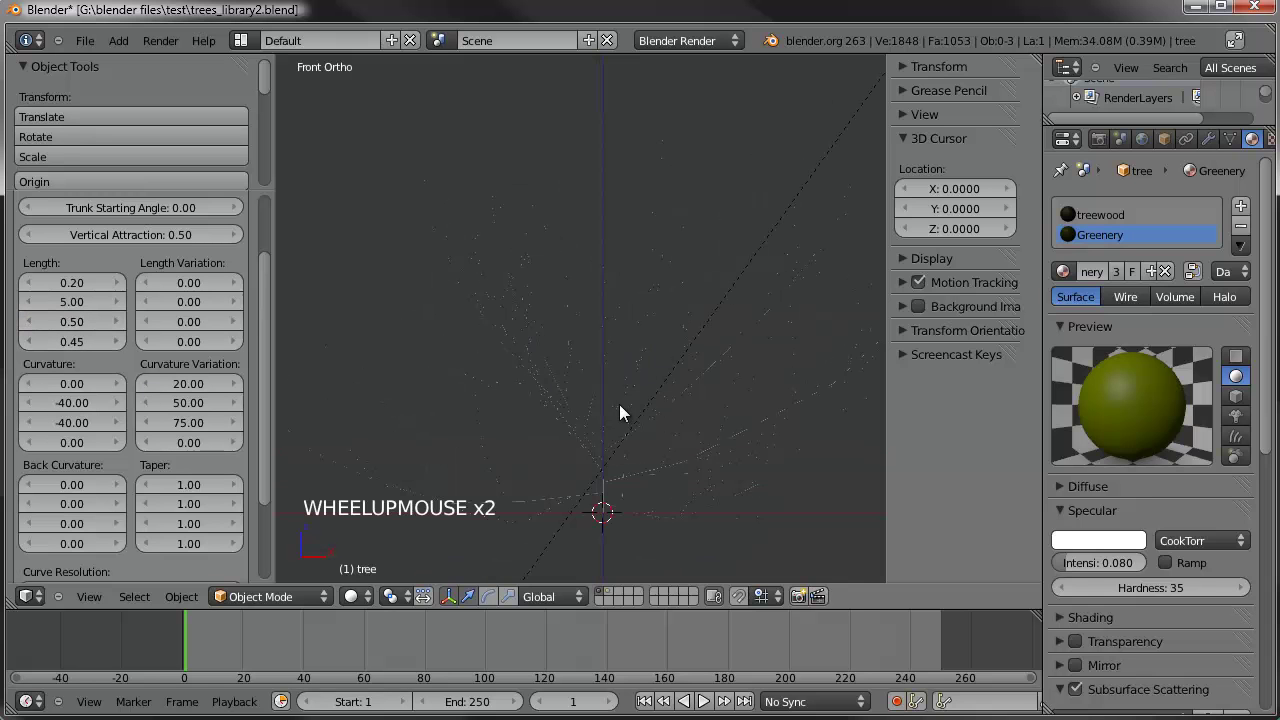
scroll(204, 248, "up", 3)
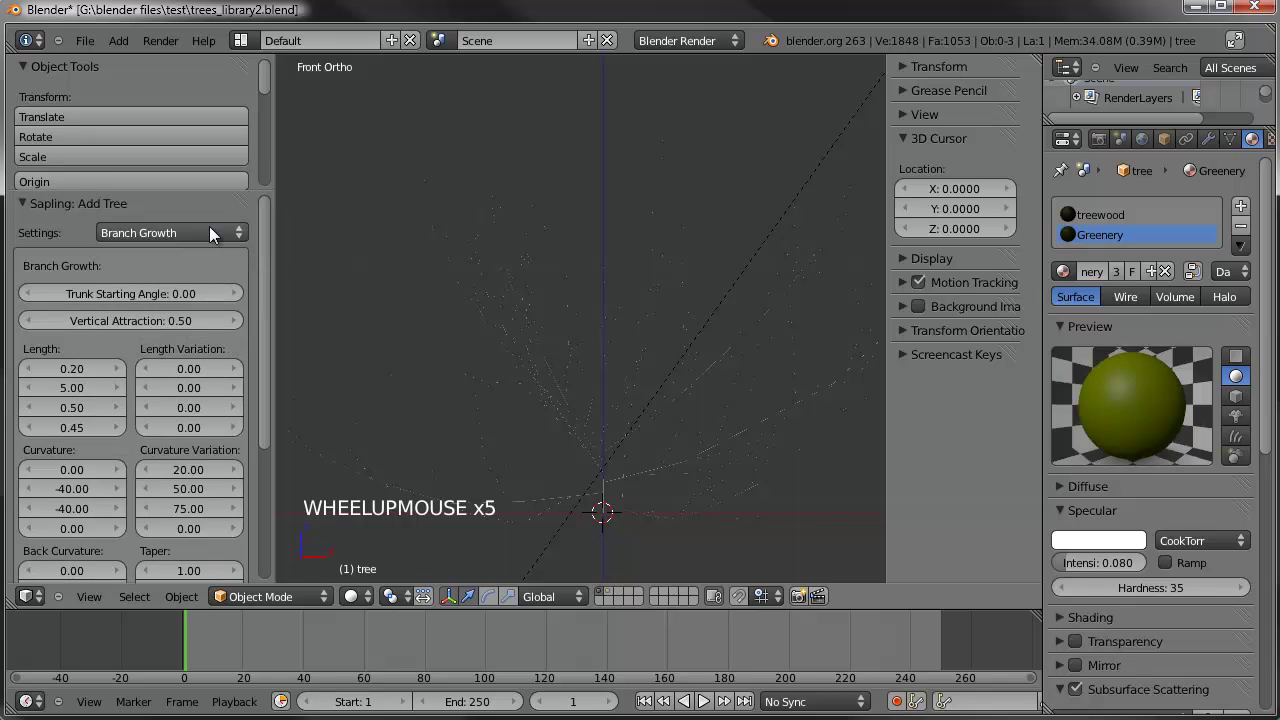
In the Geometry settings, set the tree's Radius Scale to 1.00
left_click(205, 230)
left_click(158, 213)
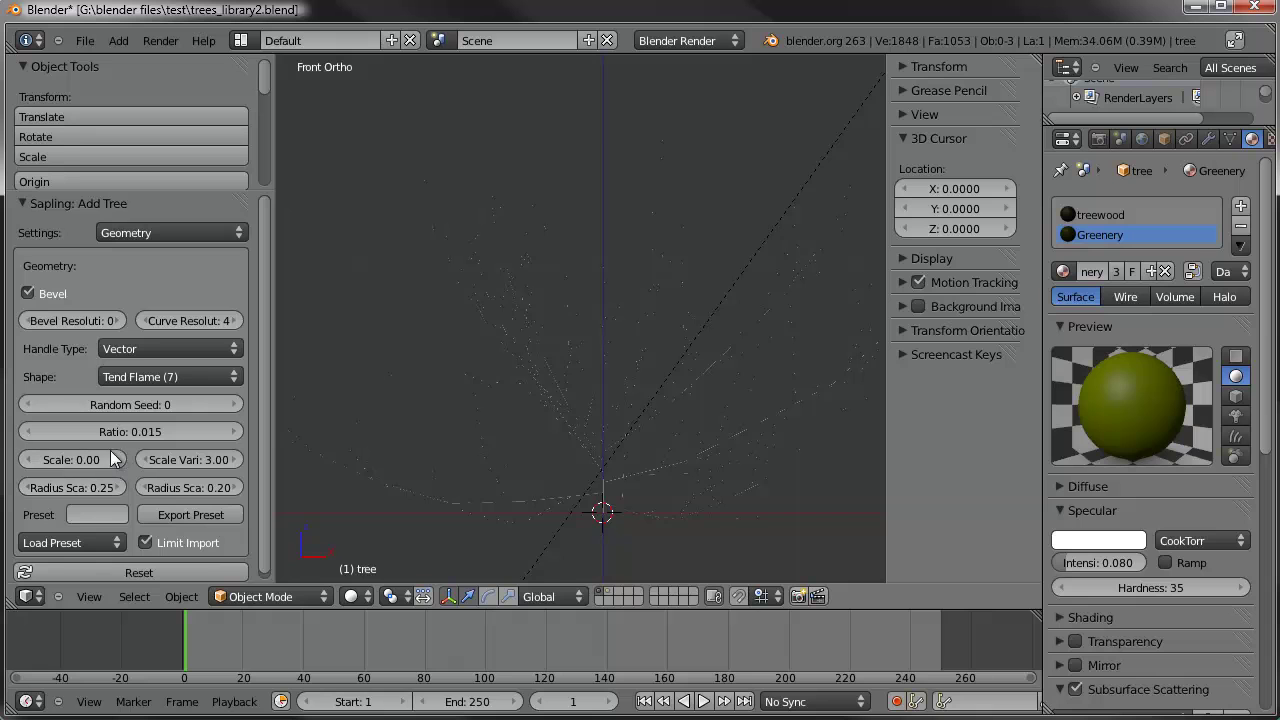
left_click_drag(86, 486, 260, 486)
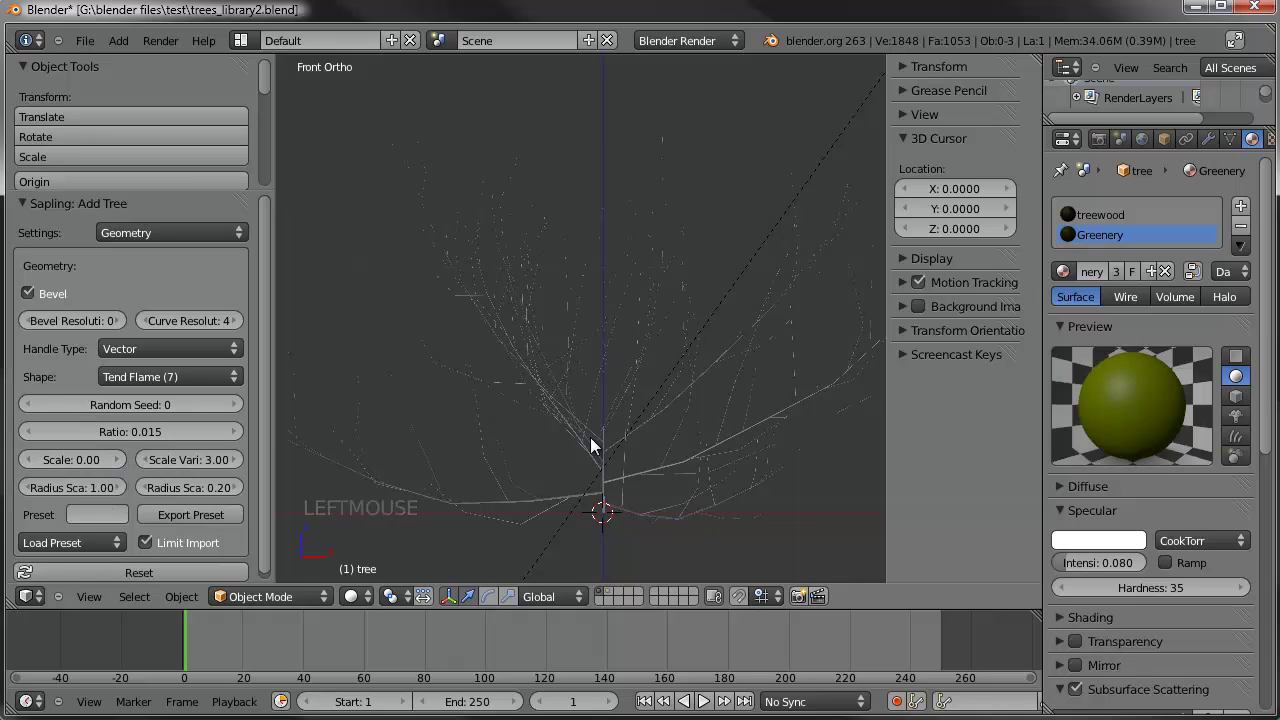
middle_click_drag(583, 434, 585, 345, "shift")
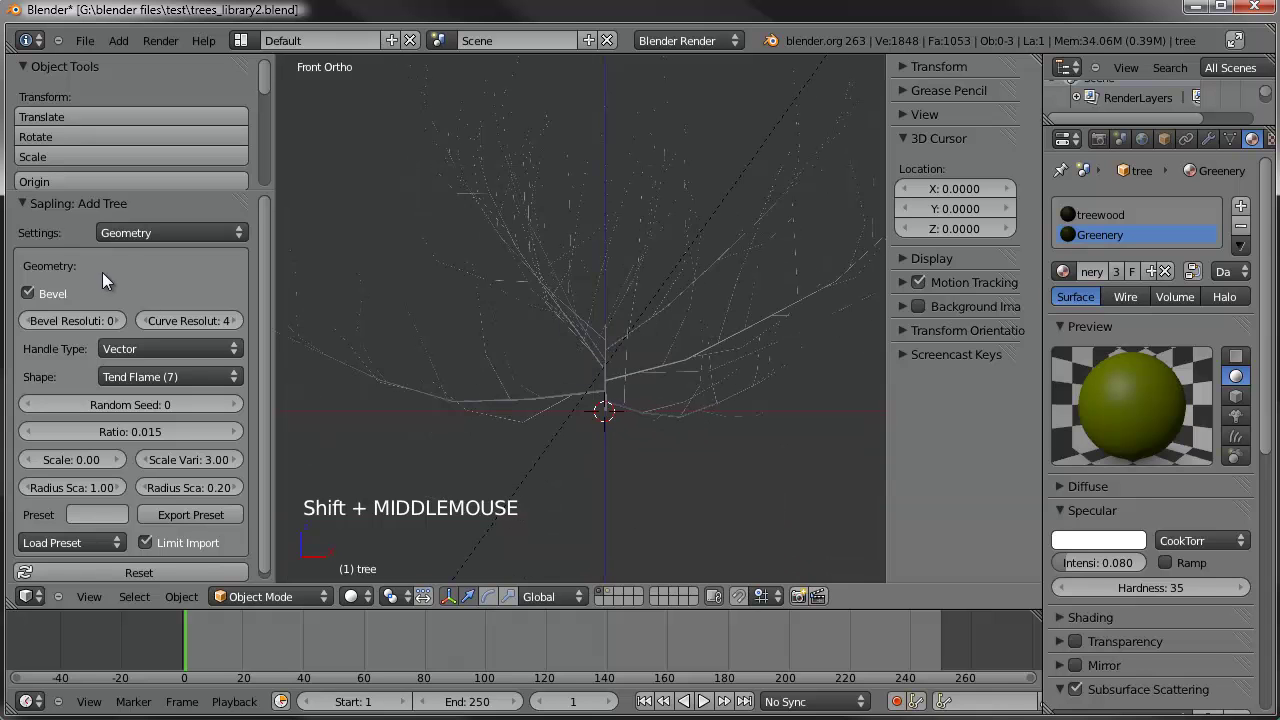
Return to the Branch Growth settings and set the first Length value to 0.1
left_click(119, 231)
left_click(127, 169)
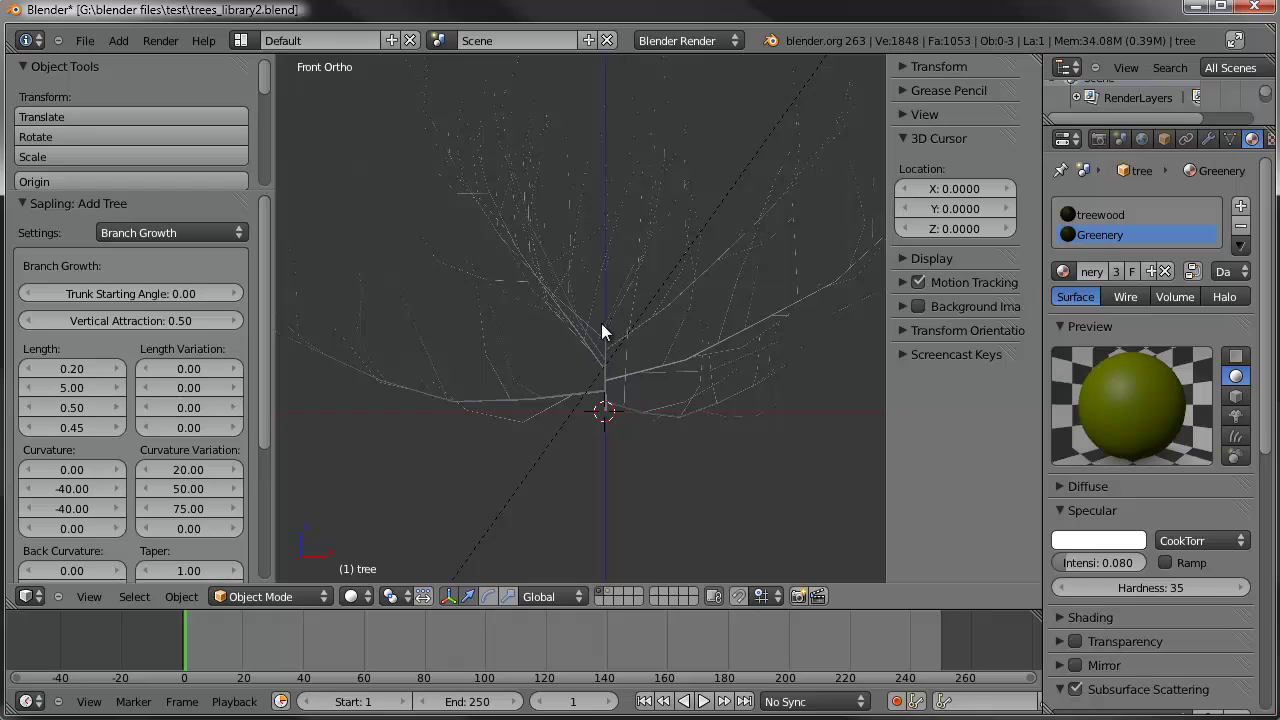
left_click(29, 369)
left_click(29, 369)
left_click(29, 369)
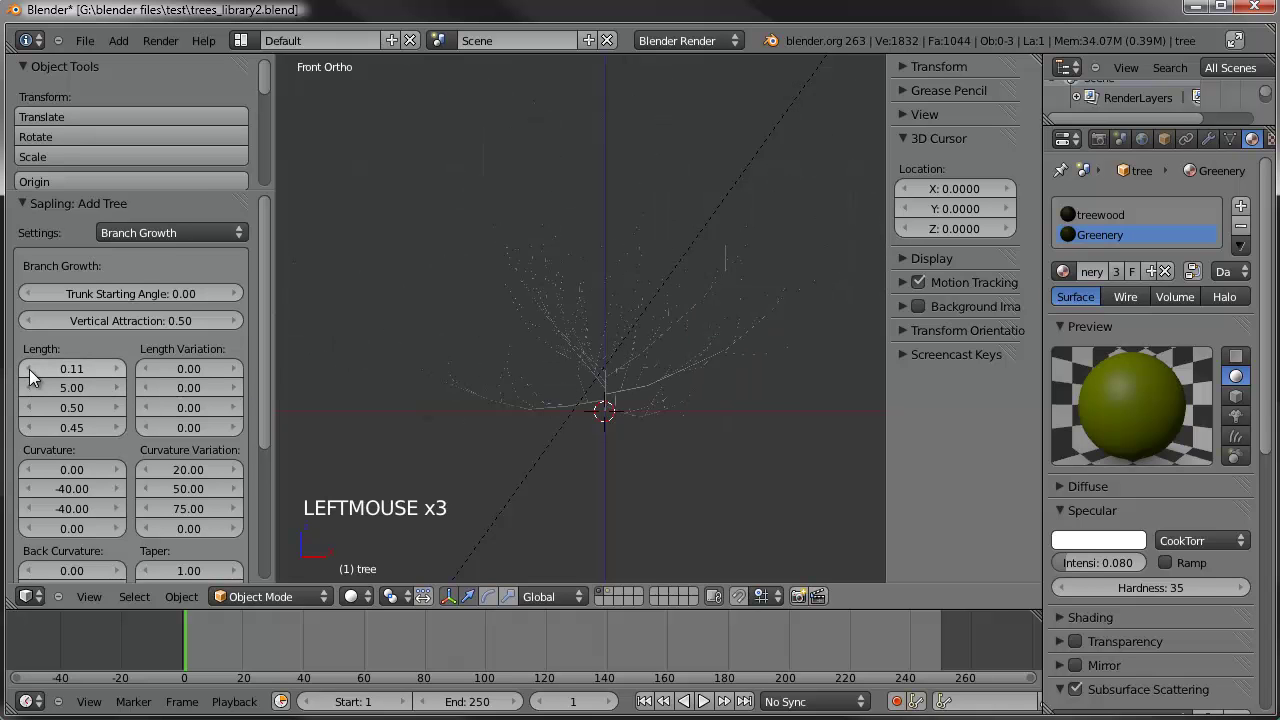
left_click(66, 369)
type("0.1")
key("Return")
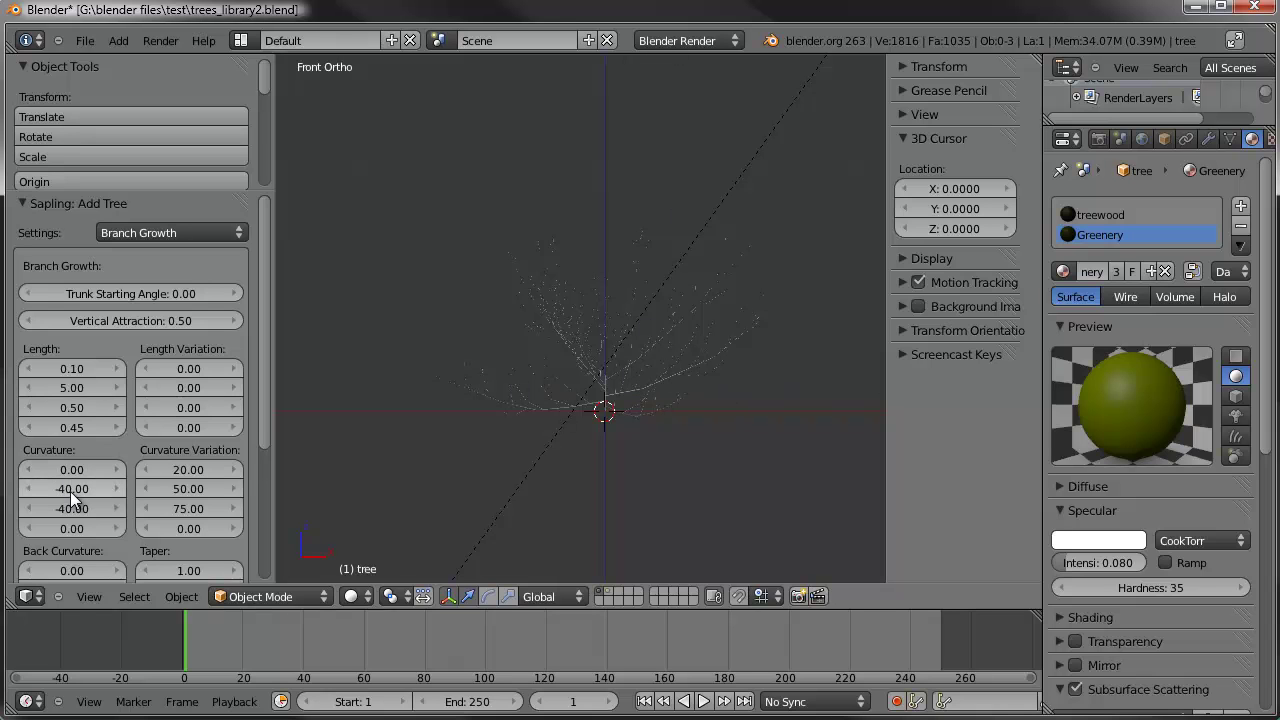
Set the second Curvature value to about 19.92 and the second Curvature Variation value to 0
scroll(67, 490, "up", 1)
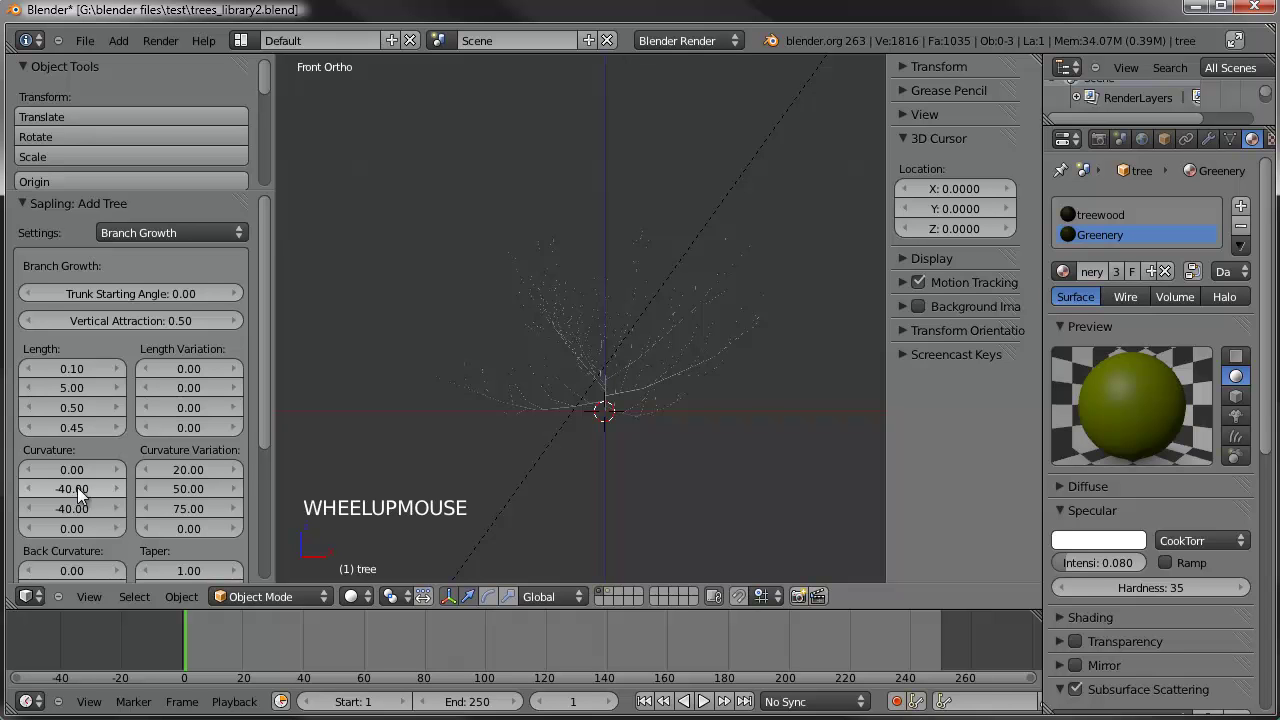
scroll(588, 399, "up", 3)
left_click_drag(71, 492, 136, 488)
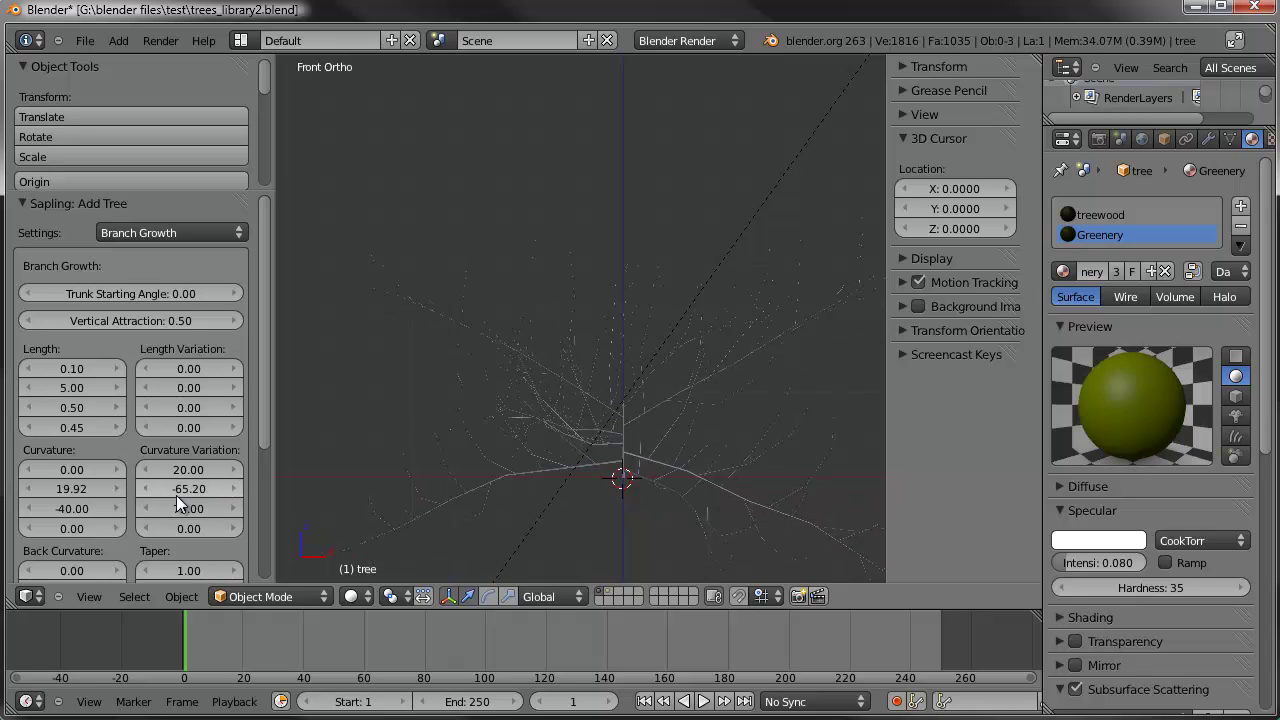
left_click(196, 491)
left_click_drag(196, 491, 226, 484)
left_click(184, 487)
type("0")
key("Return")
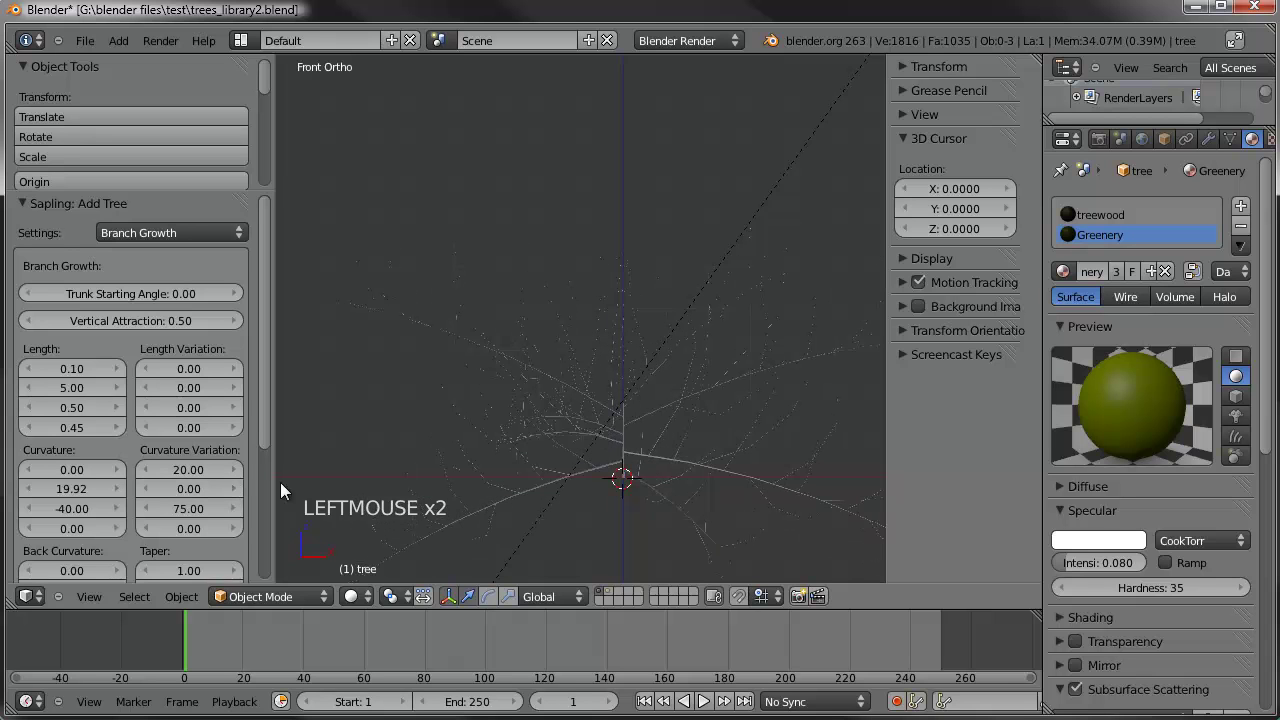
Set the third Curvature value to 0
left_click_drag(79, 509, 93, 509)
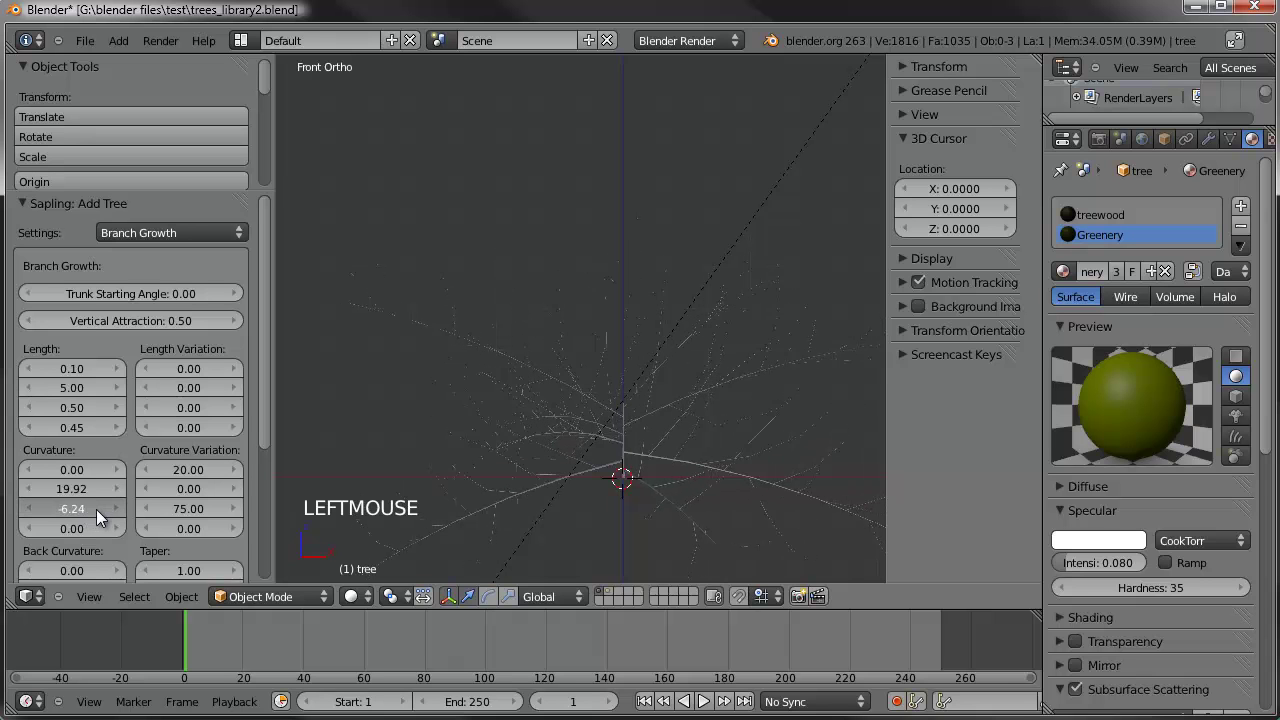
left_click(78, 509)
left_click(75, 511)
left_click(79, 512)
type("0")
key("Return")
Set the second Curvature value to about 22.48 and the third Curvature Variation value to about 66.52
left_click_drag(70, 490, 90, 491)
left_click_drag(174, 508, 177, 508)
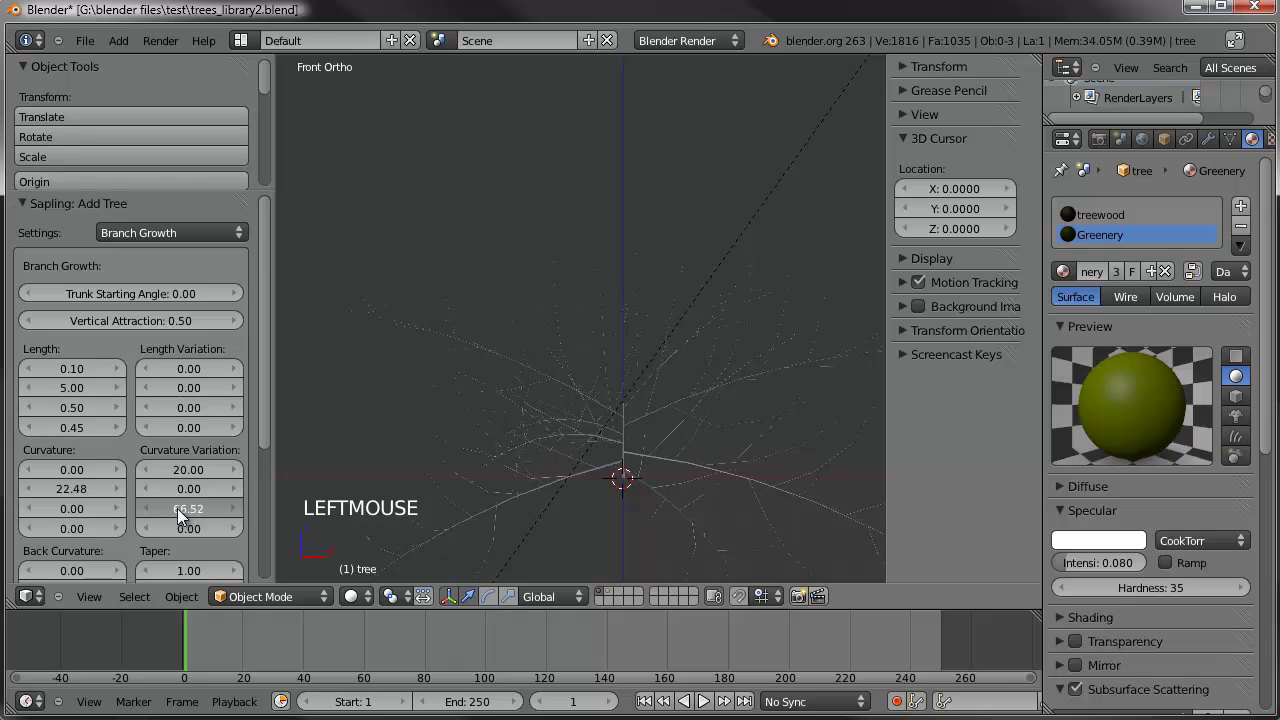
scroll(177, 508, "down", 3)
scroll(202, 530, "down", 2)
In the Branch Splitting settings, set the second Down Angle to about 51.6 and the second Down Angle Variation to about -24.48
scroll(164, 516, "up", 9)
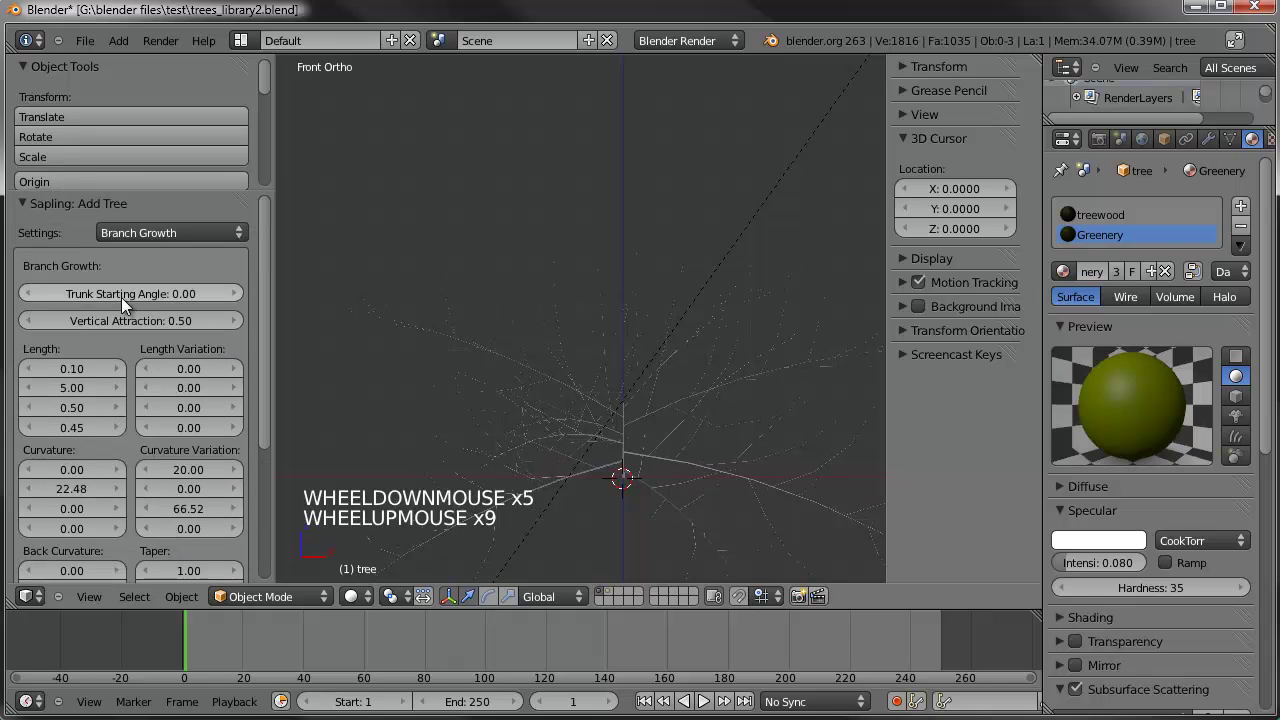
left_click(149, 228)
left_click(153, 187)
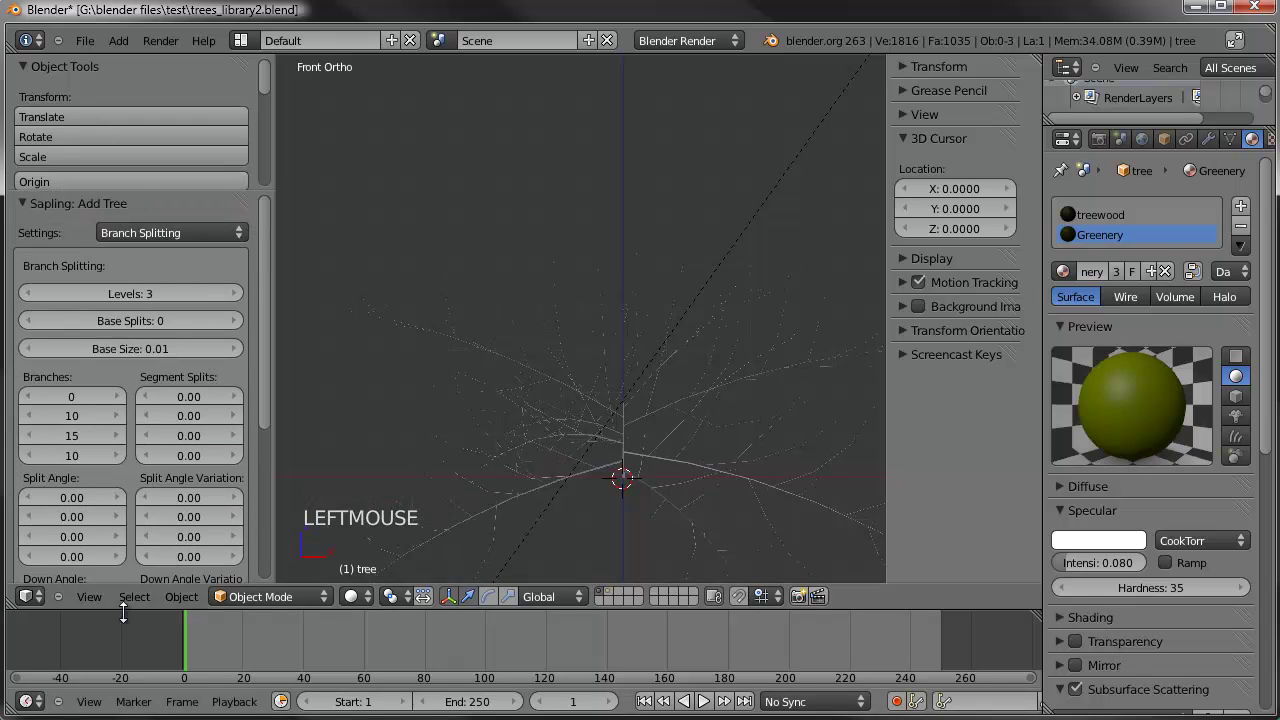
scroll(131, 505, "down", 4)
left_click_drag(69, 460, 48, 464)
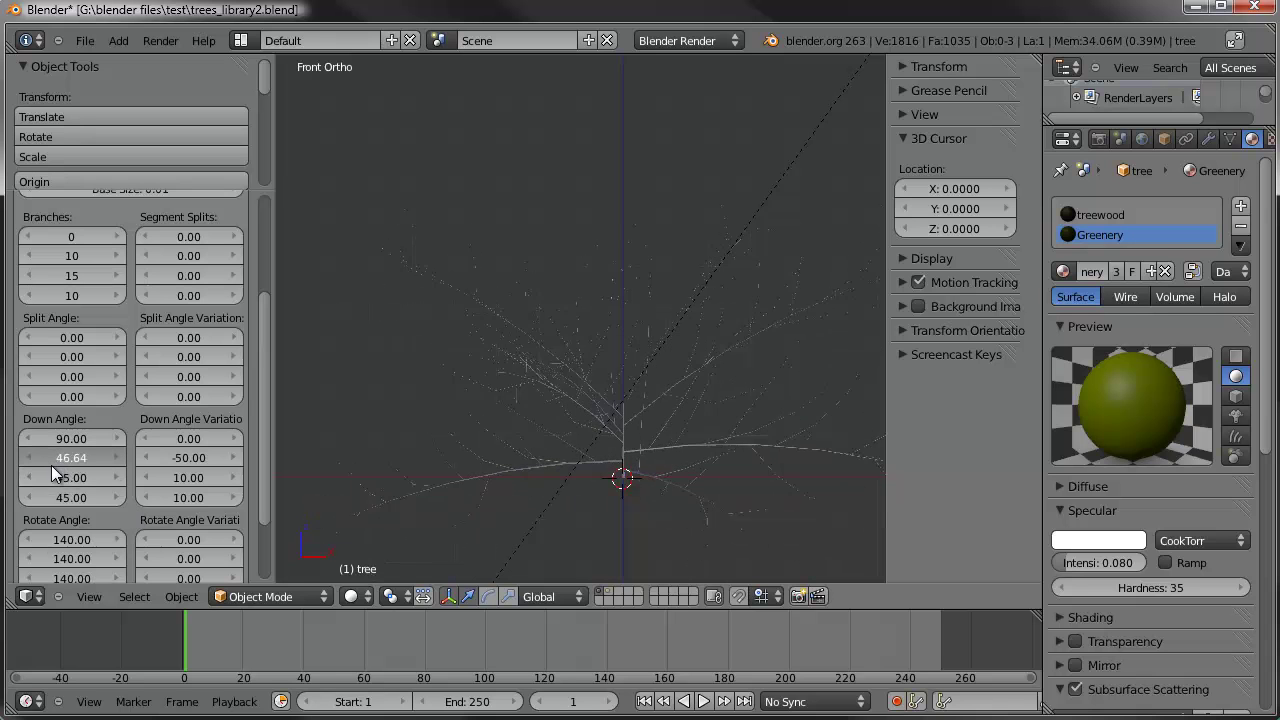
left_click_drag(169, 456, 213, 456)
scroll(726, 317, "down", 3)
Examine the tree's branch arrangement from several angles and distances
middle_click_drag(726, 317, 687, 400)
middle_click_drag(709, 257, 591, 488, "shift")
scroll(632, 222, "down", 3)
scroll(589, 392, "up", 7)
middle_click_drag(610, 437, 573, 296)
scroll(614, 460, "down", 5)
middle_click_drag(614, 460, 631, 289, "shift")
scroll(563, 356, "up", 4)
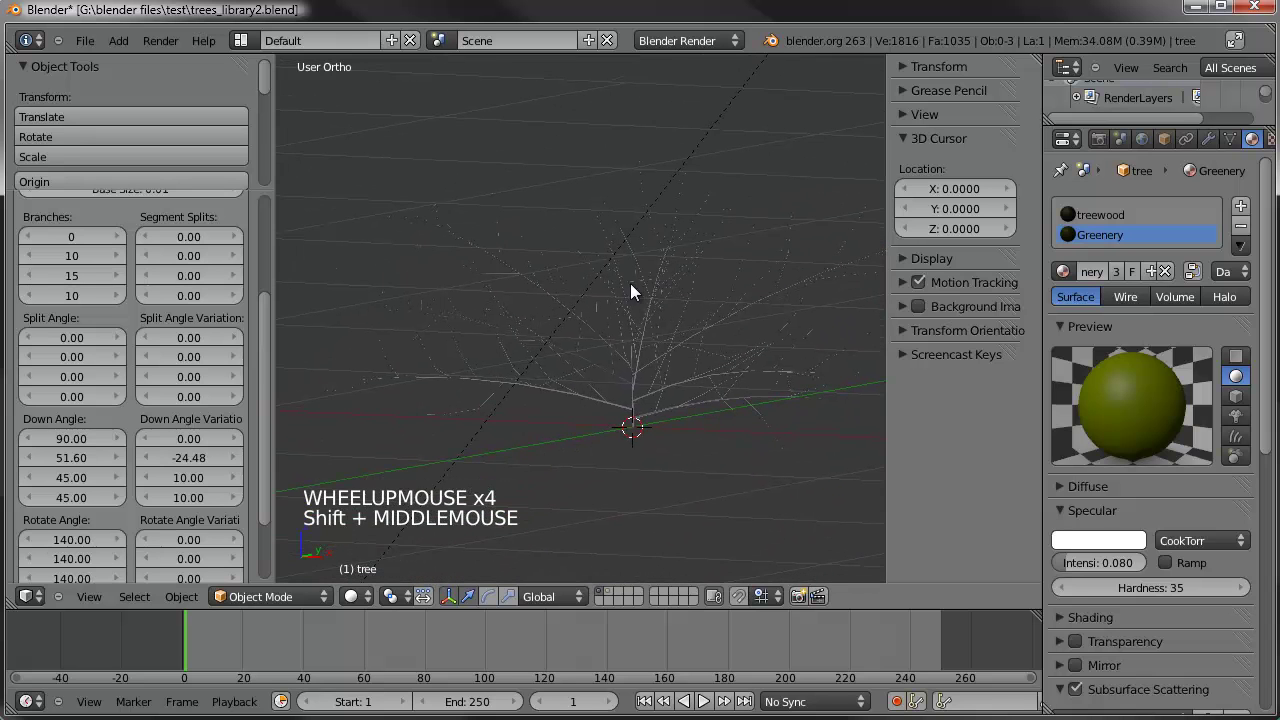
Set the second Down Angle to about 52.4 and the second Down Angle Variation to about -21.68
left_click(192, 458)
left_click_drag(193, 458, 104, 461)
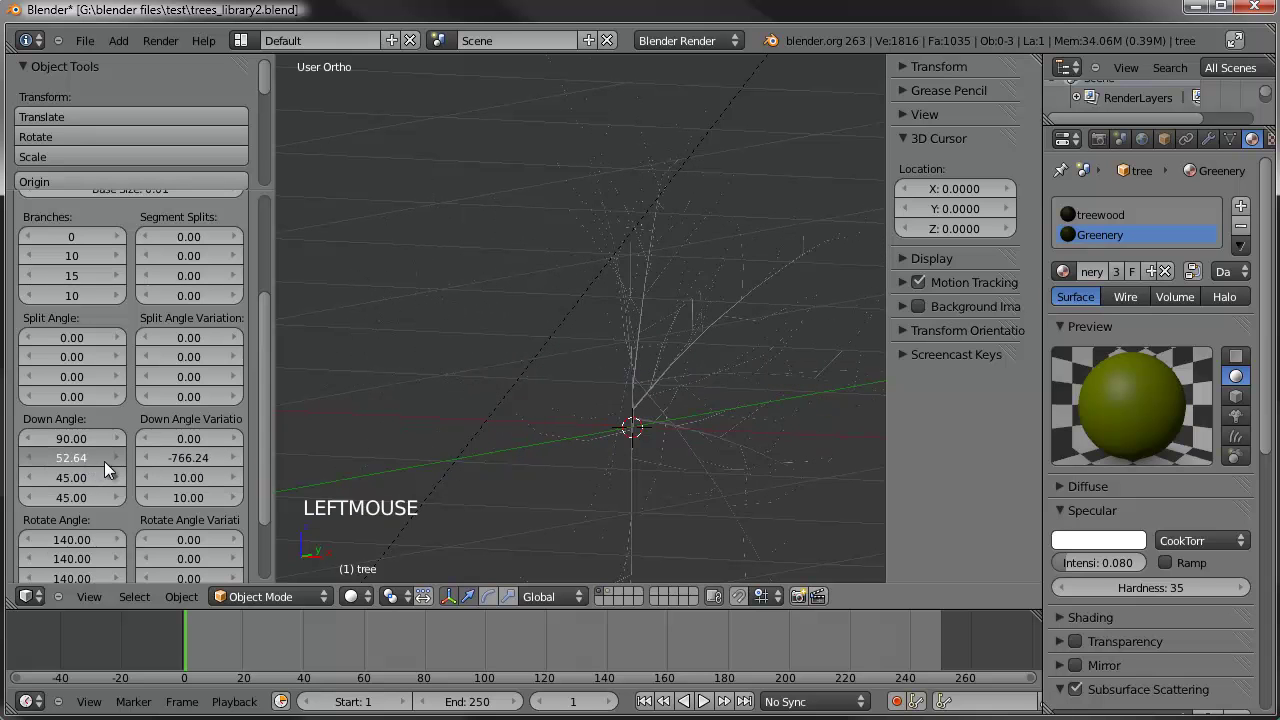
double_click(189, 458)
type("0")
key("Return")
left_click_drag(194, 460, 162, 480)
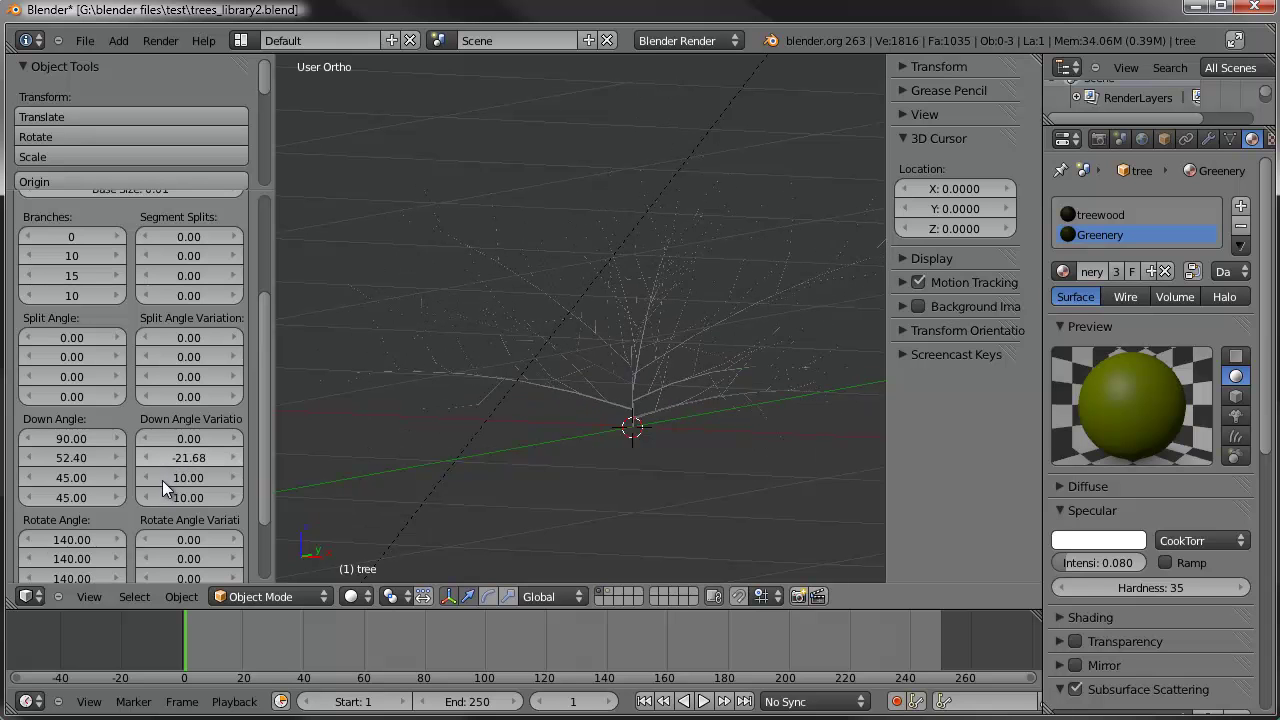
Set the second Down Angle to about 68.08 and check the branch spread from another angle
left_click_drag(79, 460, 101, 456)
mouse_move(528, 435)
middle_mouse_down()
mouse_move(595, 430)
mouse_move(543, 454)
middle_mouse_up()
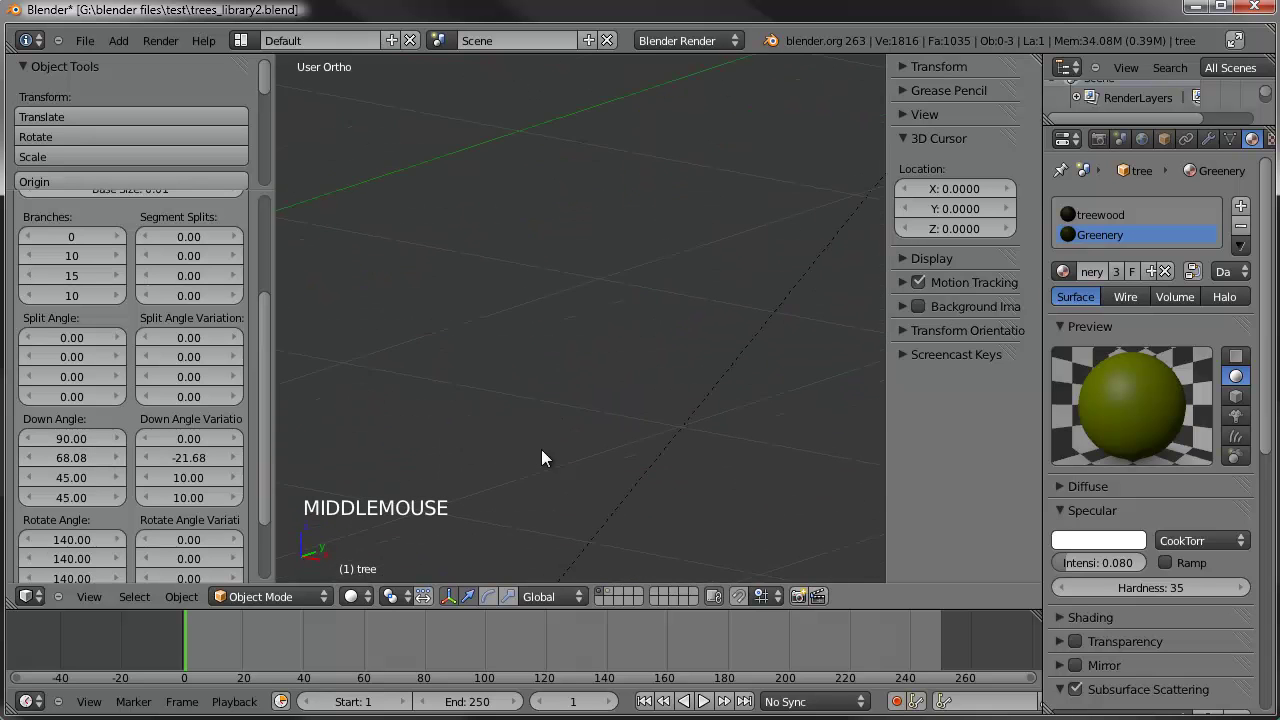
scroll(540, 445, "down", 4)
middle_click_drag(641, 278, 569, 351, "shift")
scroll(656, 394, "up", 4)
scroll(507, 341, "up", 1)
scroll(569, 351, "down", 2)
In the Geometry settings, set the tree's Radius Scale to 2 and check the branch thickness
scroll(156, 200, "up", 8)
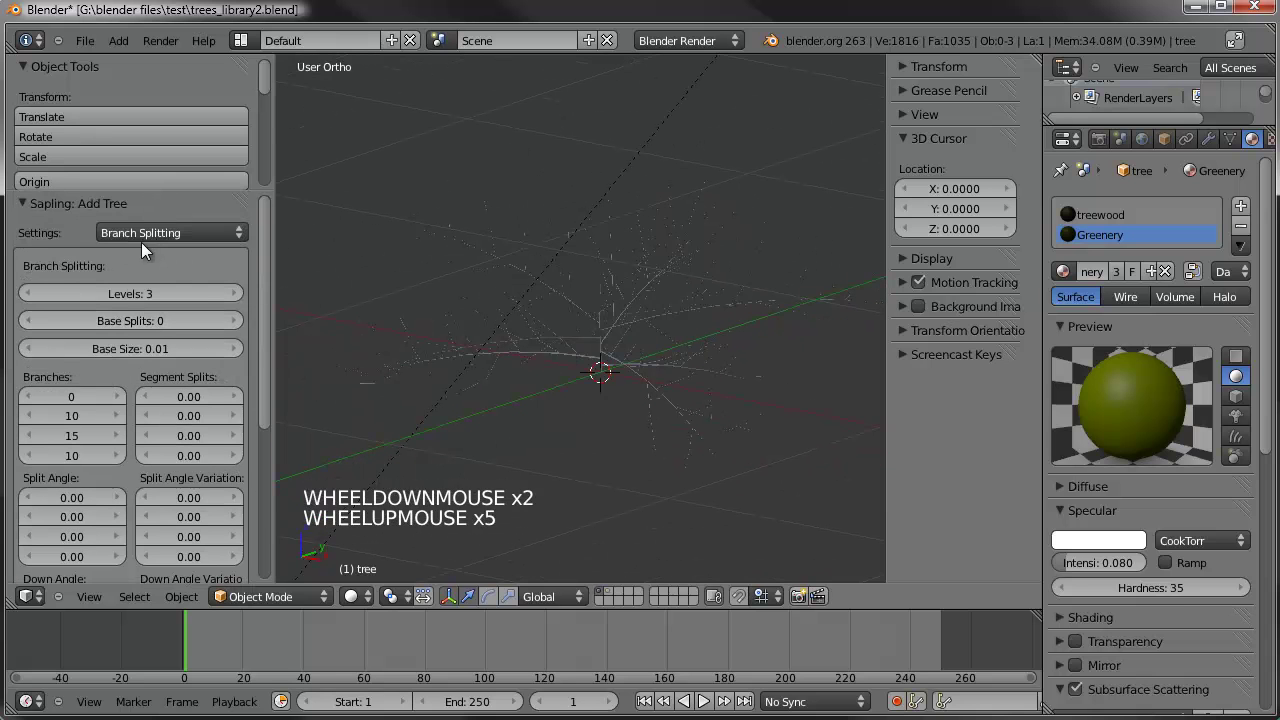
left_click(145, 230)
left_click(146, 214)
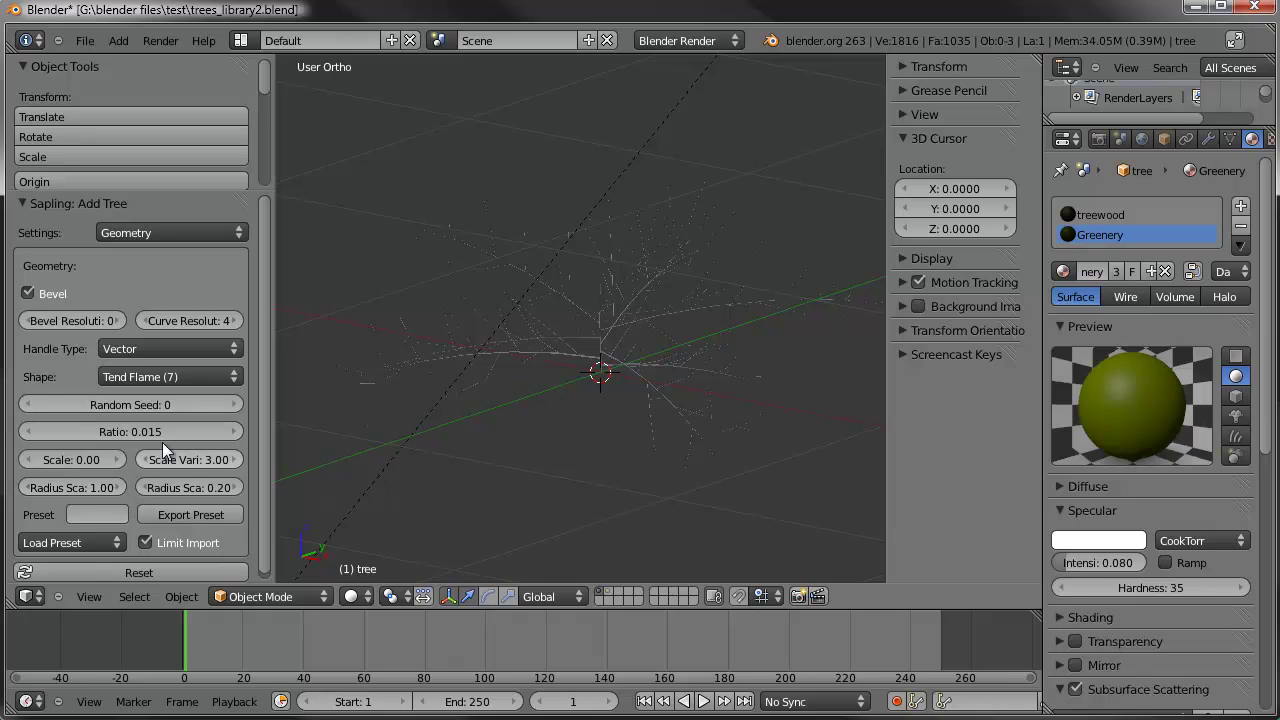
left_click(121, 485)
left_click(121, 485)
left_click(121, 485)
left_click(121, 485)
left_click(121, 485)
left_click(96, 486)
left_click(96, 486)
left_click(62, 485)
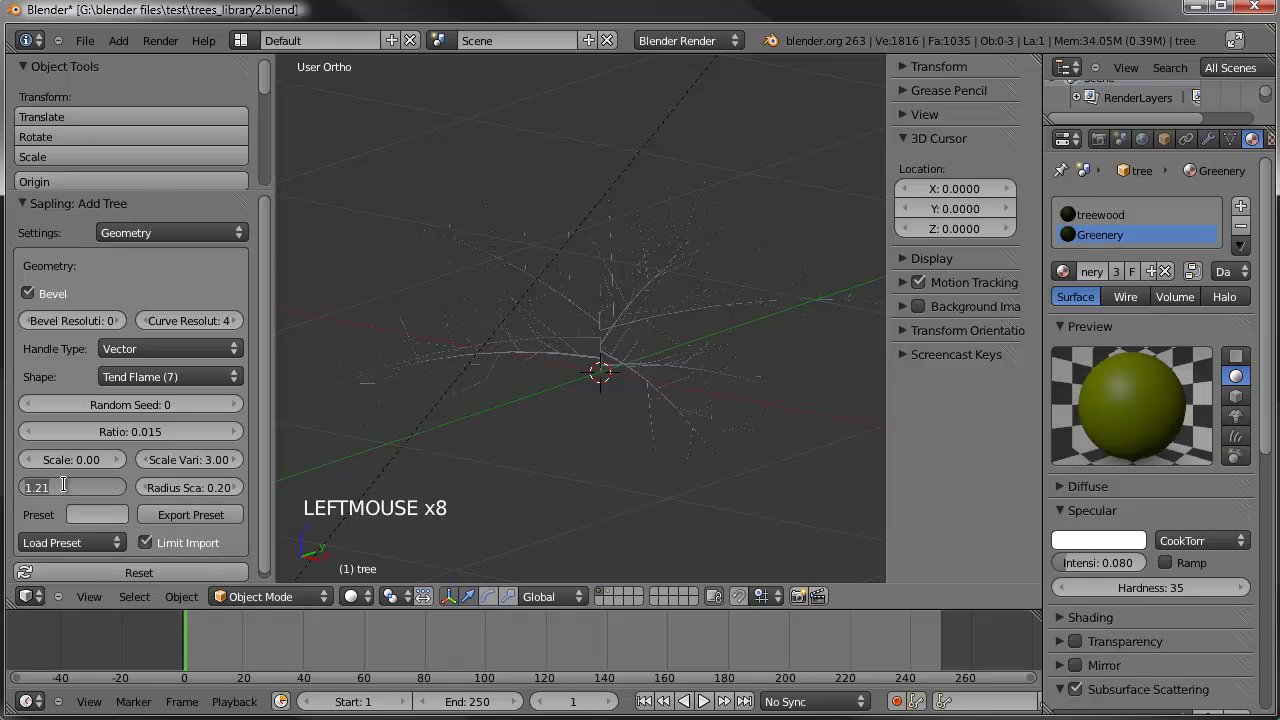
type("2")
key("Return")
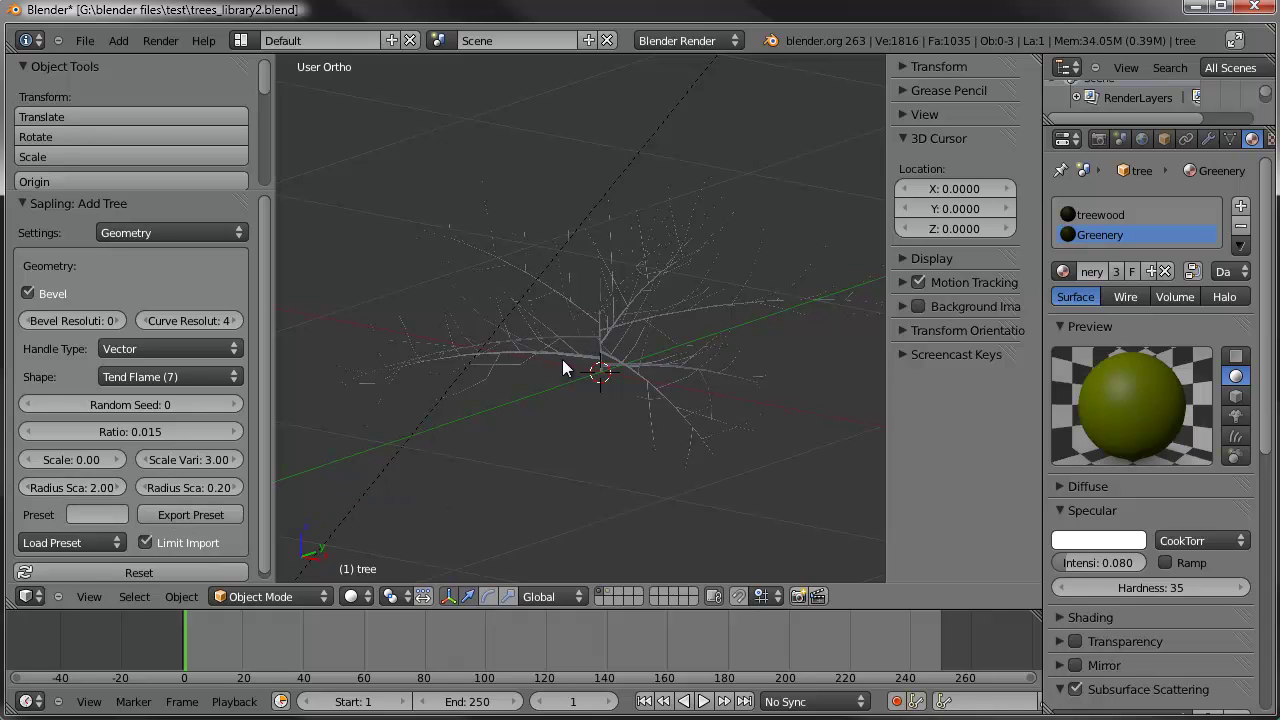
scroll(530, 400, "down", 2)
middle_click_drag(524, 407, 699, 469)
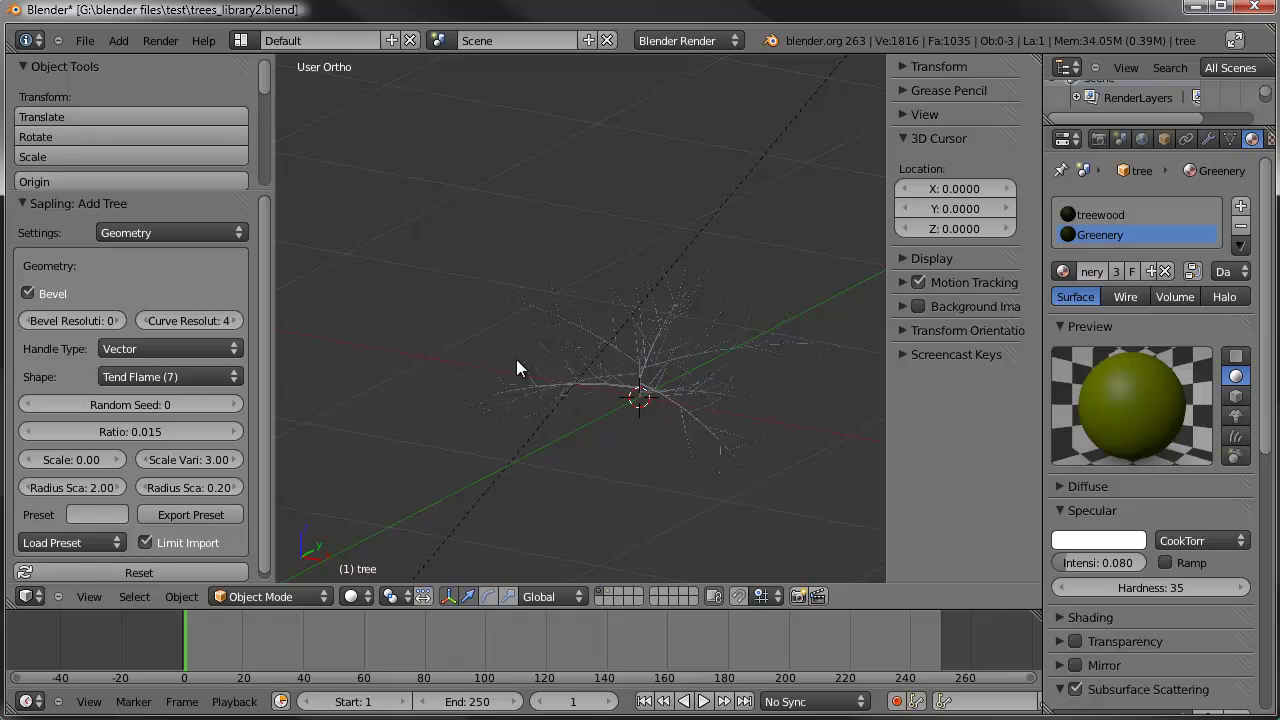
In the Branch Growth settings, set the second Length Variation to about 3.44 and check the tree from the side
left_click(223, 231)
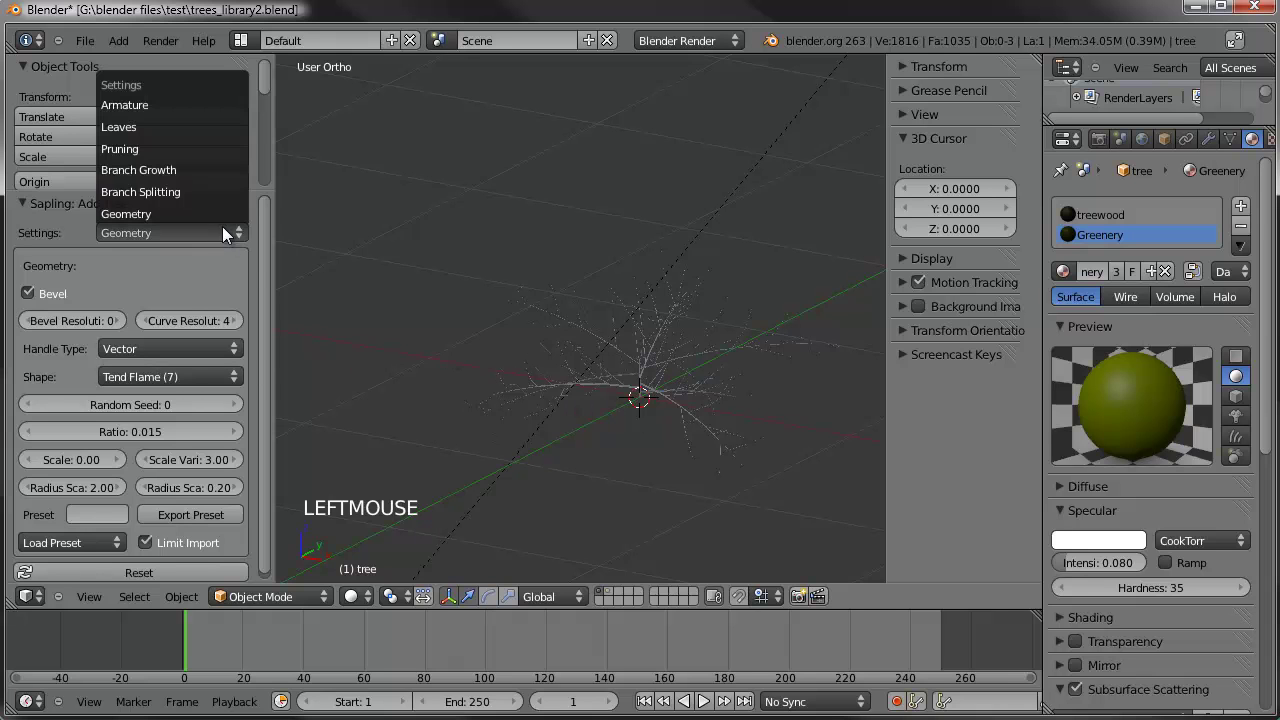
left_click(201, 170)
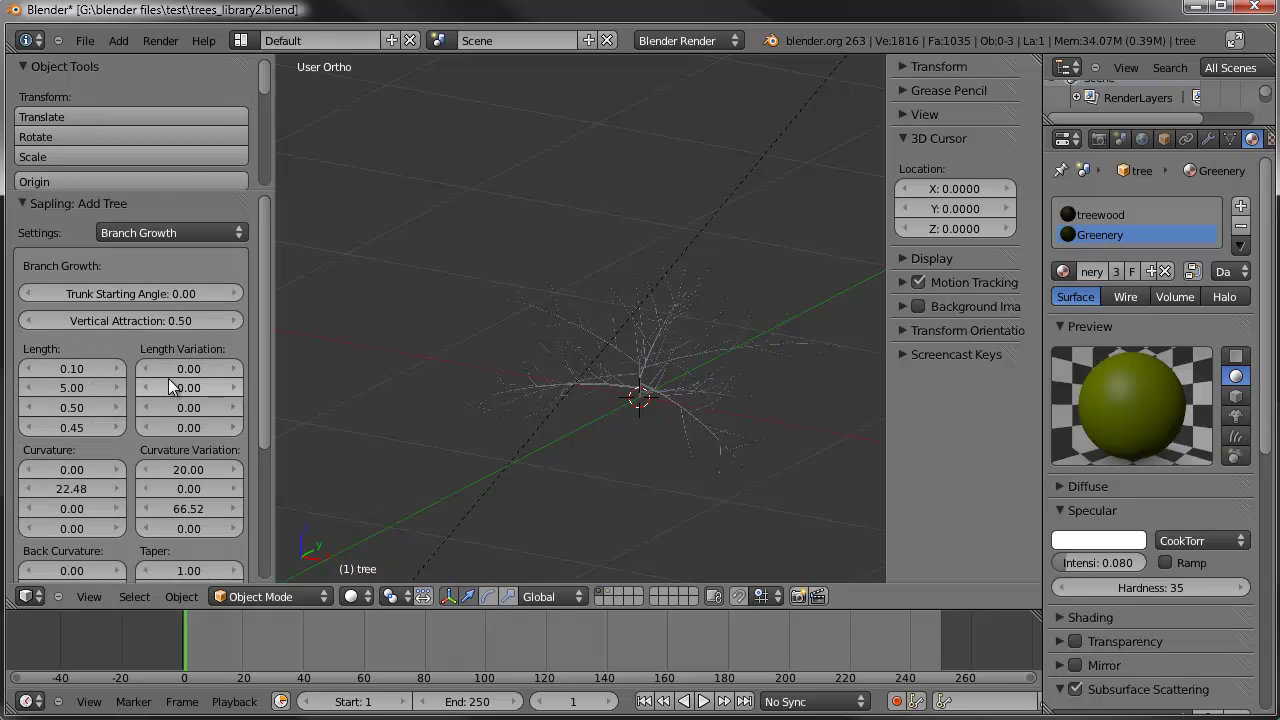
left_click_drag(191, 388, 206, 387)
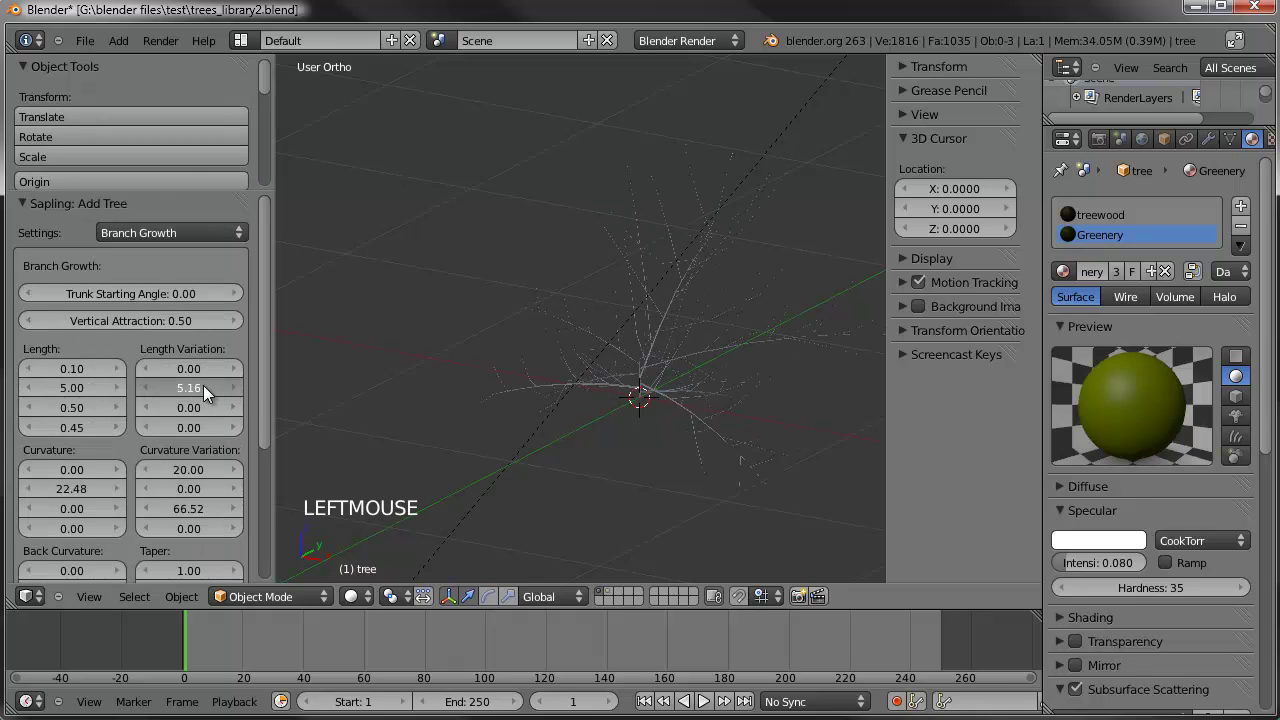
scroll(629, 443, "down", 2)
middle_click_drag(629, 443, 563, 390, "shift")
key("KP_3")
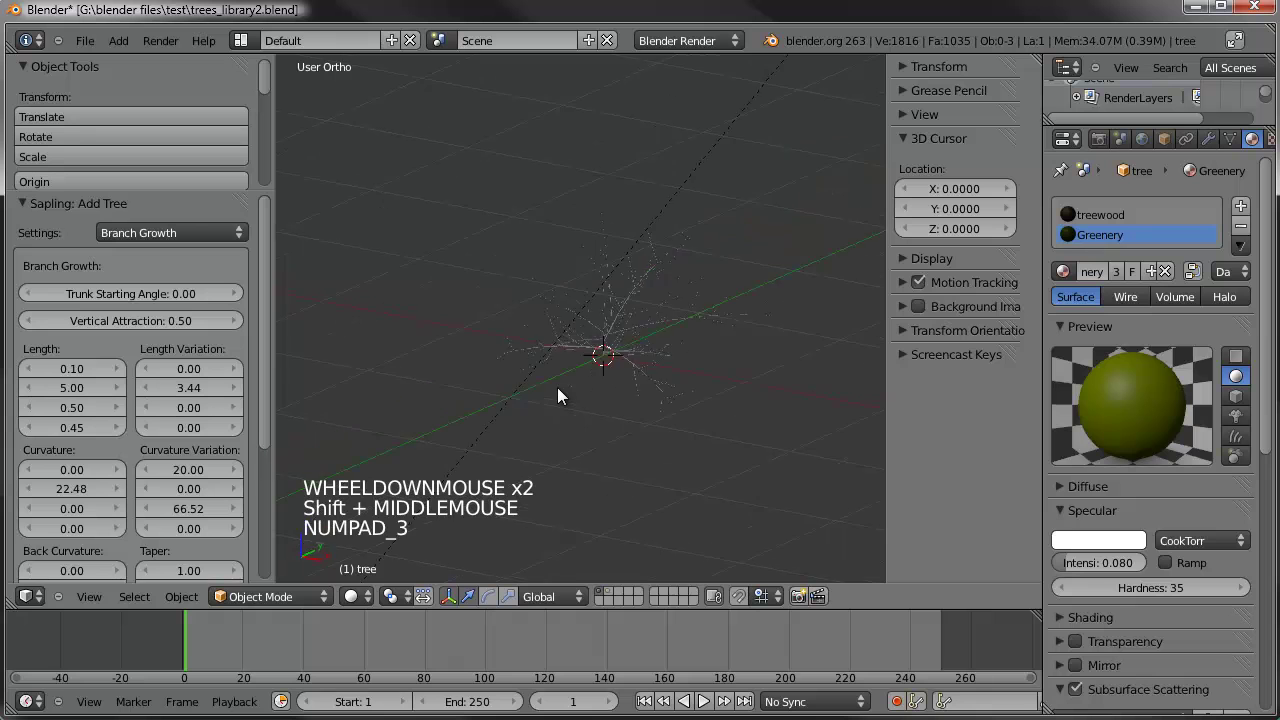
scroll(557, 396, "down", 3)
middle_click_drag(683, 426, 513, 342, "shift")
scroll(482, 390, "up", 2)
scroll(482, 382, "up", 1)
scroll(513, 331, "up", 1)
scroll(513, 331, "up", 1)
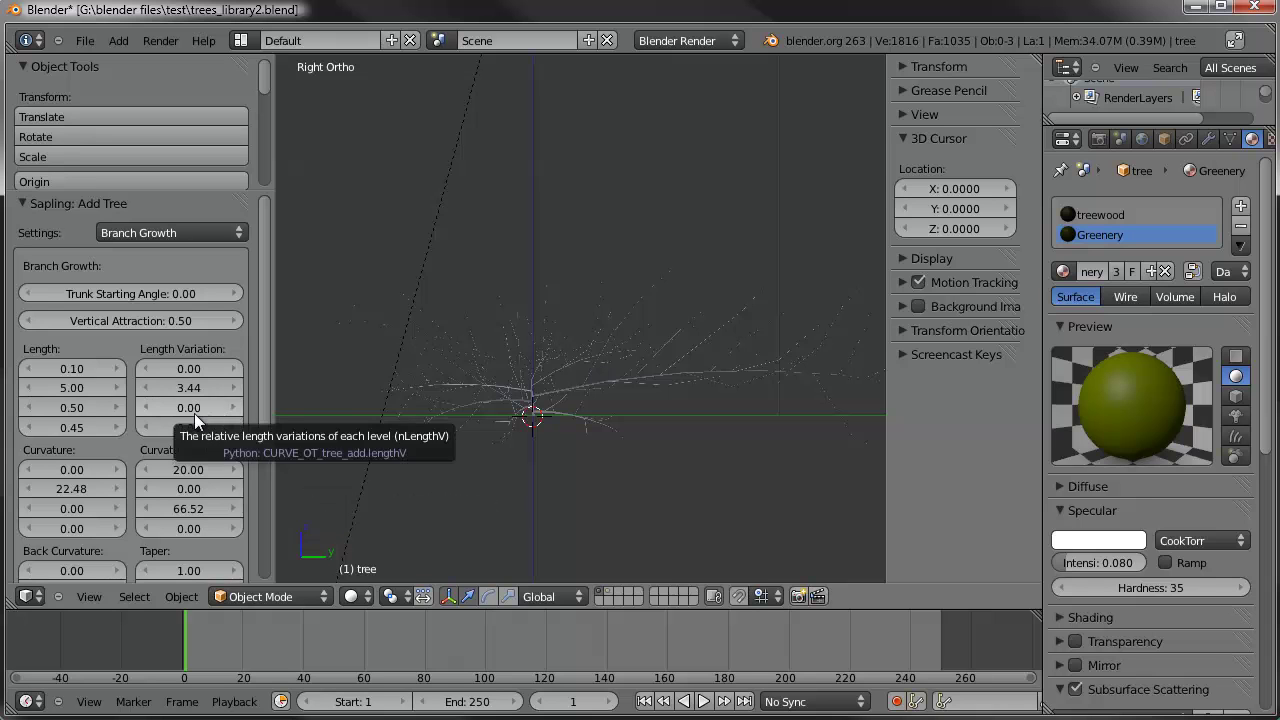
Set the first Length to 0.07 and the first three Curvature Variation values to about 8, 0.48 and 74.36
left_click(24, 366)
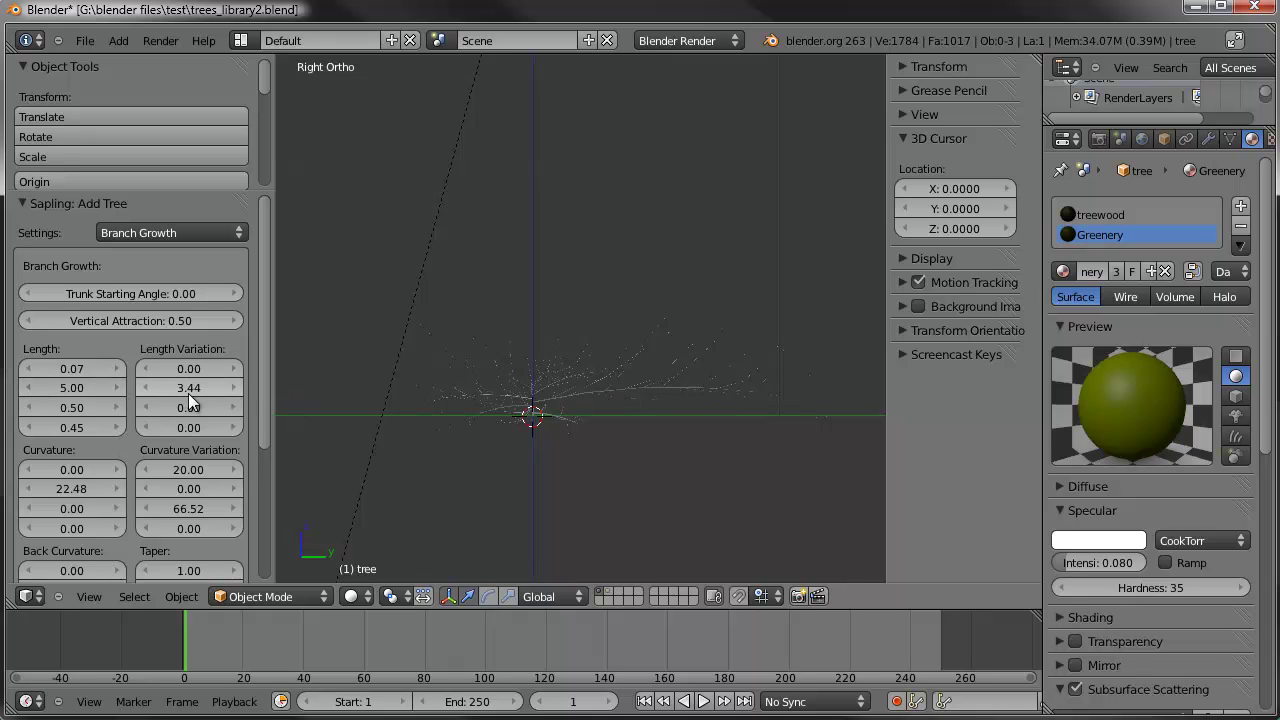
left_click(187, 489)
mouse_move(189, 488)
left_mouse_down()
mouse_move(166, 472)
mouse_move(180, 475)
left_mouse_up()
left_click(190, 506)
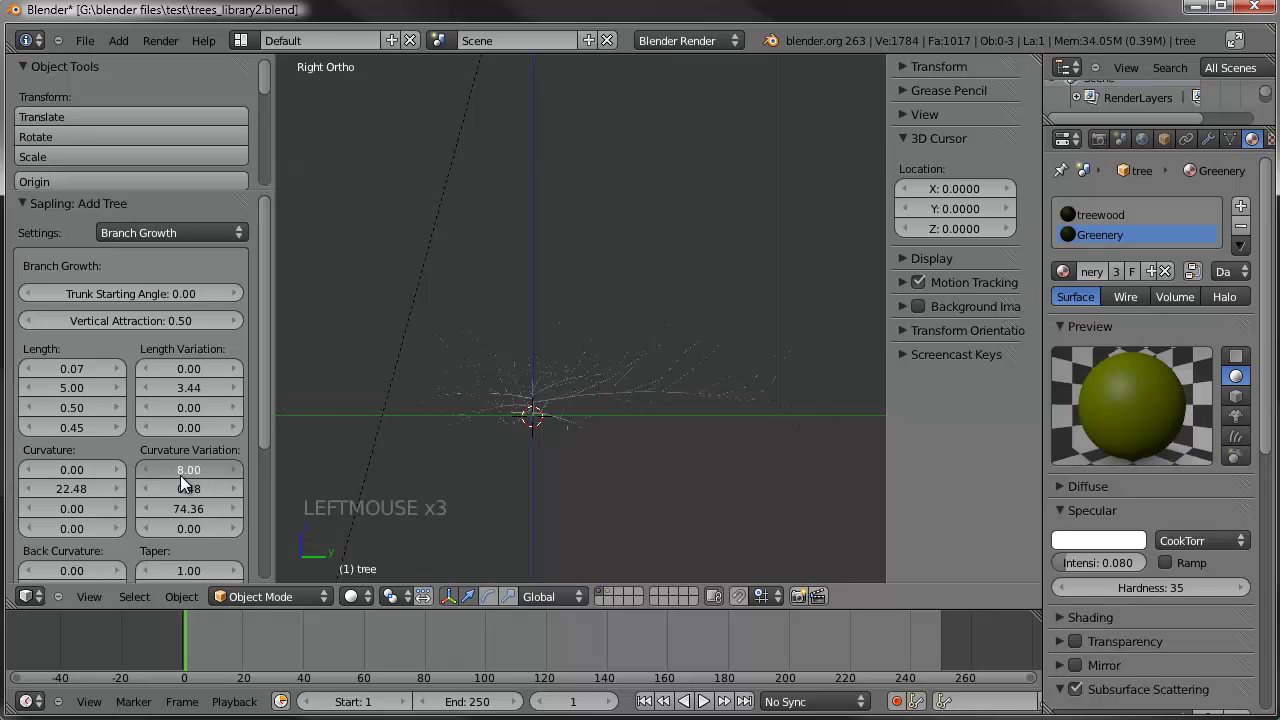
scroll(525, 432, "up", 1)
middle_click_drag(525, 432, 604, 430)
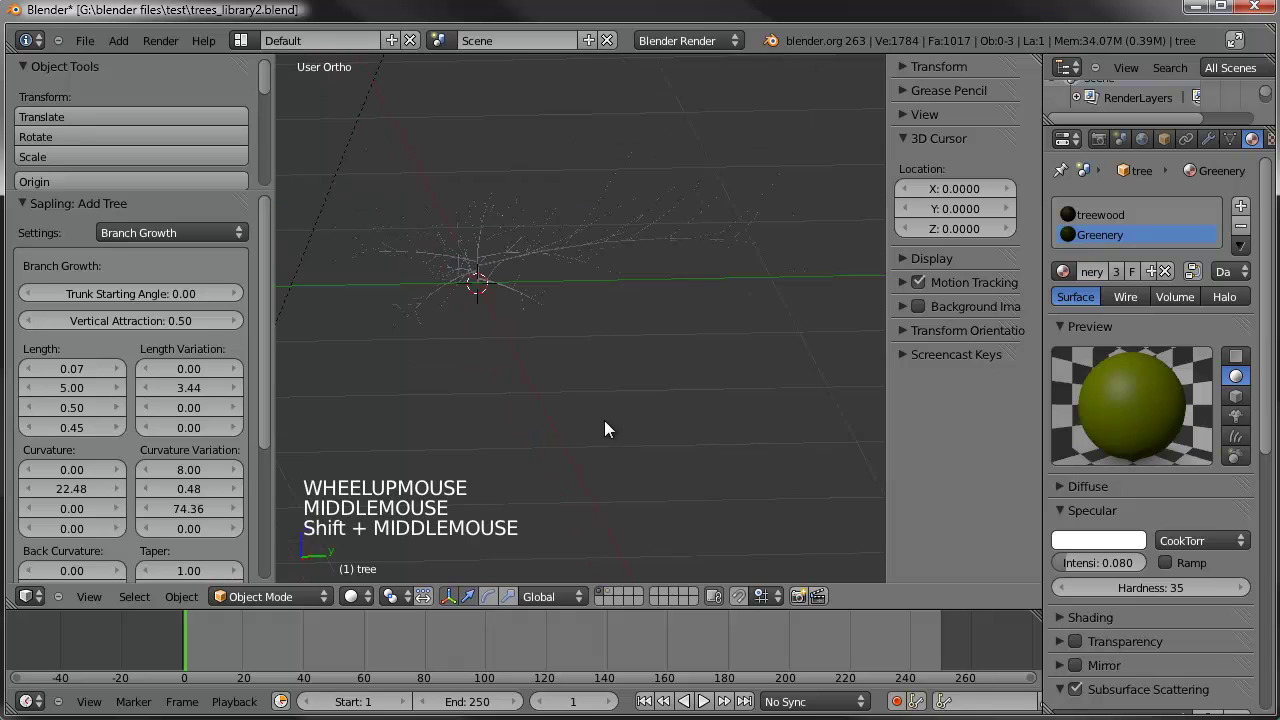
In the Leaves settings, turn on Show Leaves and check the foliage on the tree
left_click(132, 230)
left_click(123, 128)
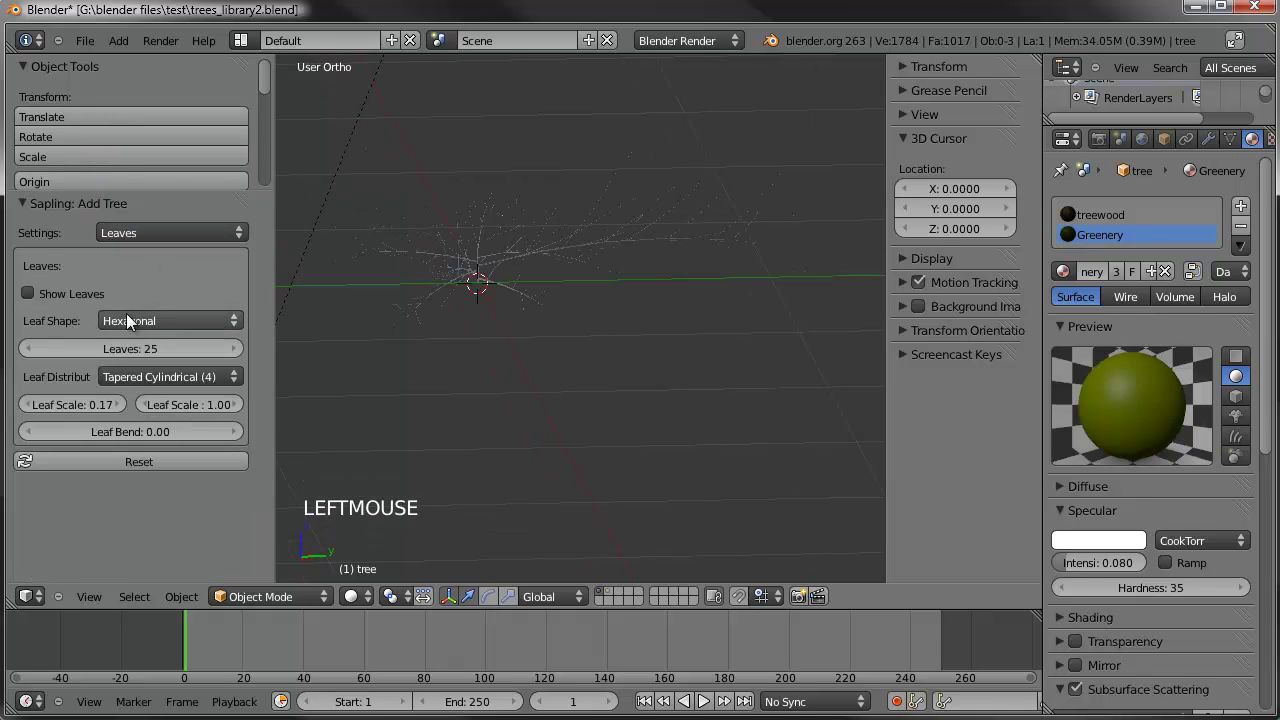
middle_click_drag(476, 292, 482, 389, "shift")
scroll(513, 370, "up", 2)
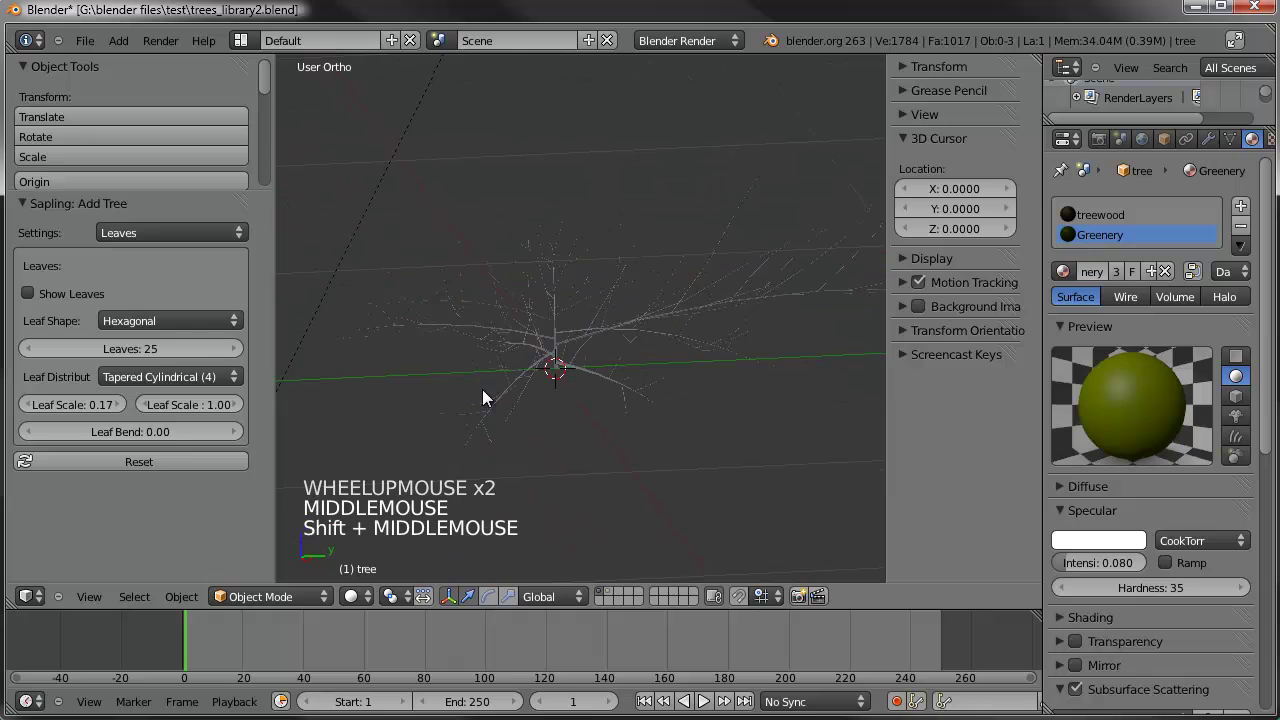
left_click(42, 296)
scroll(543, 299, "down", 6)
middle_click_drag(523, 304, 560, 337)
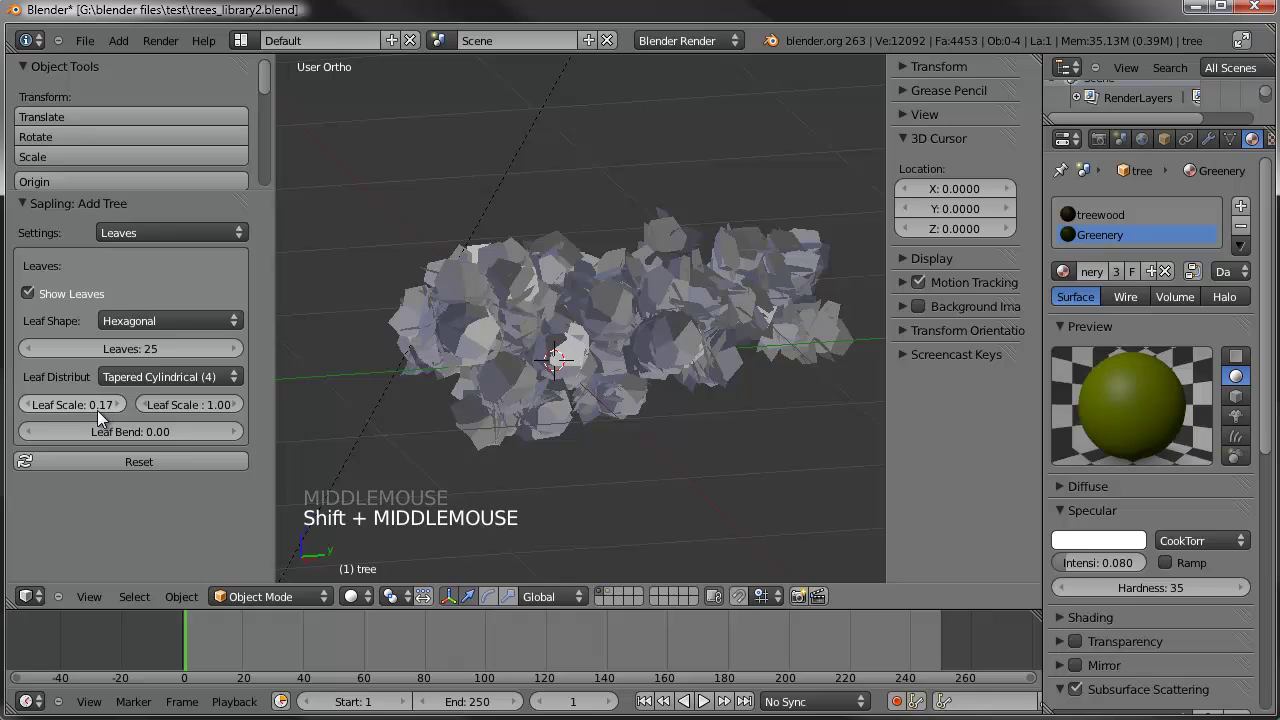
Widen the tree settings area, set Leaf Scale X to 0.10 and inspect the narrowed leaves
left_click_drag(272, 398, 346, 391)
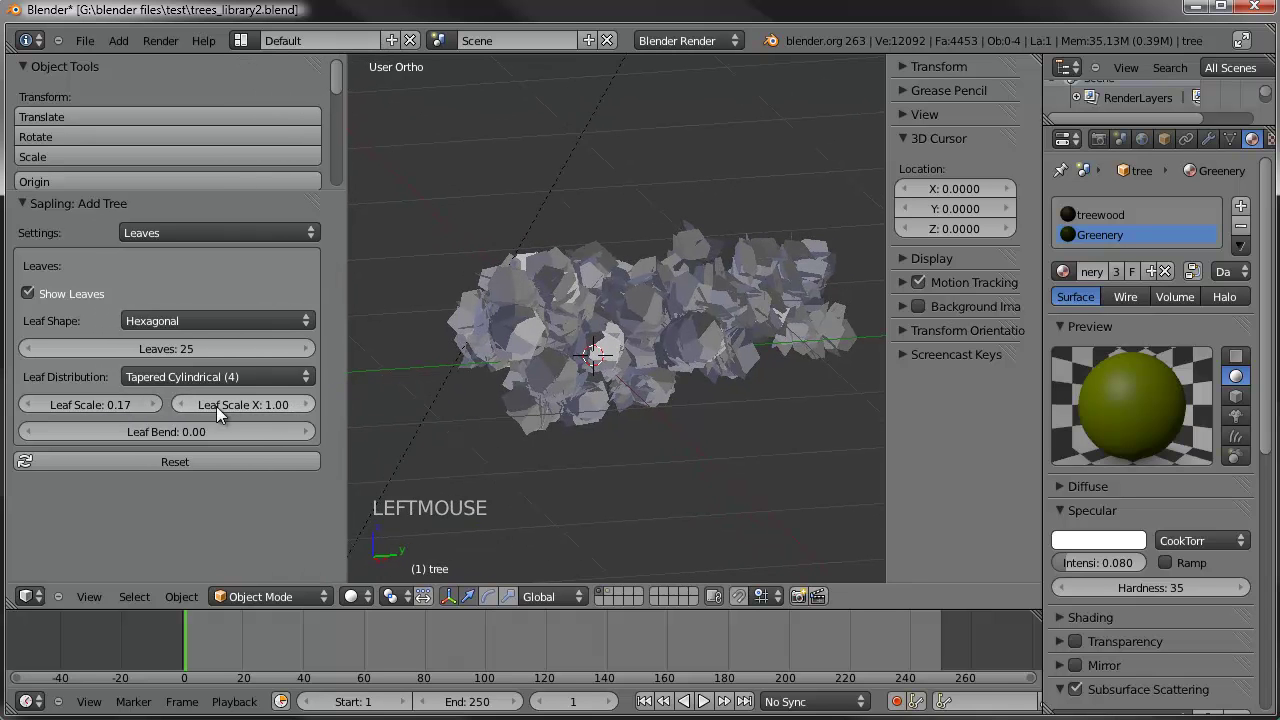
left_click(250, 403)
type("1")
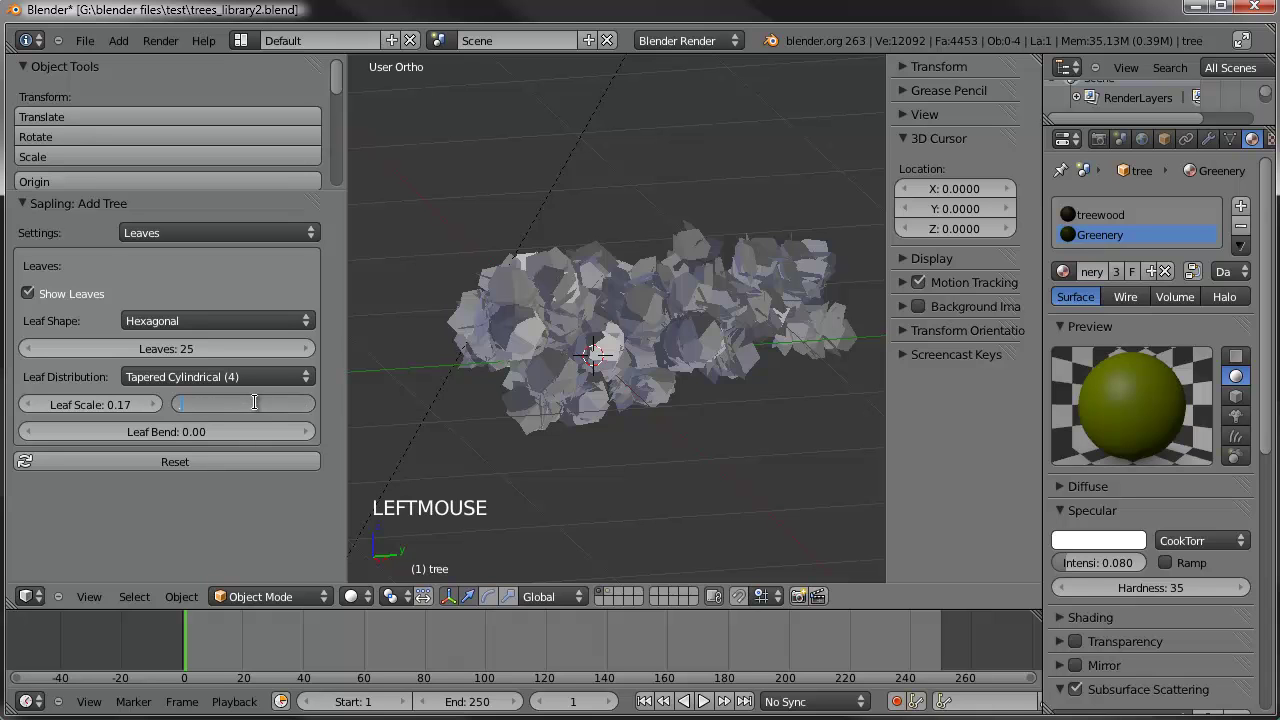
key("Return")
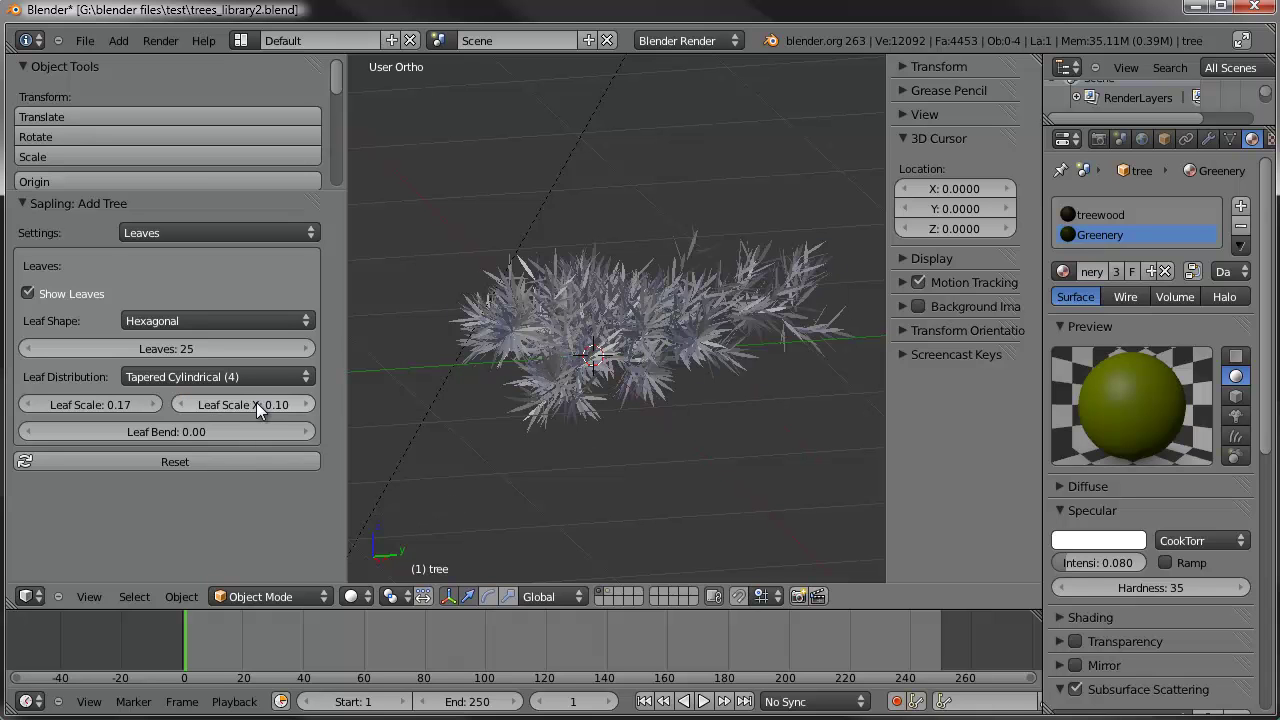
middle_click_drag(621, 393, 614, 297, "shift")
scroll(635, 312, "up", 2)
middle_click_drag(351, 373, 680, 394)
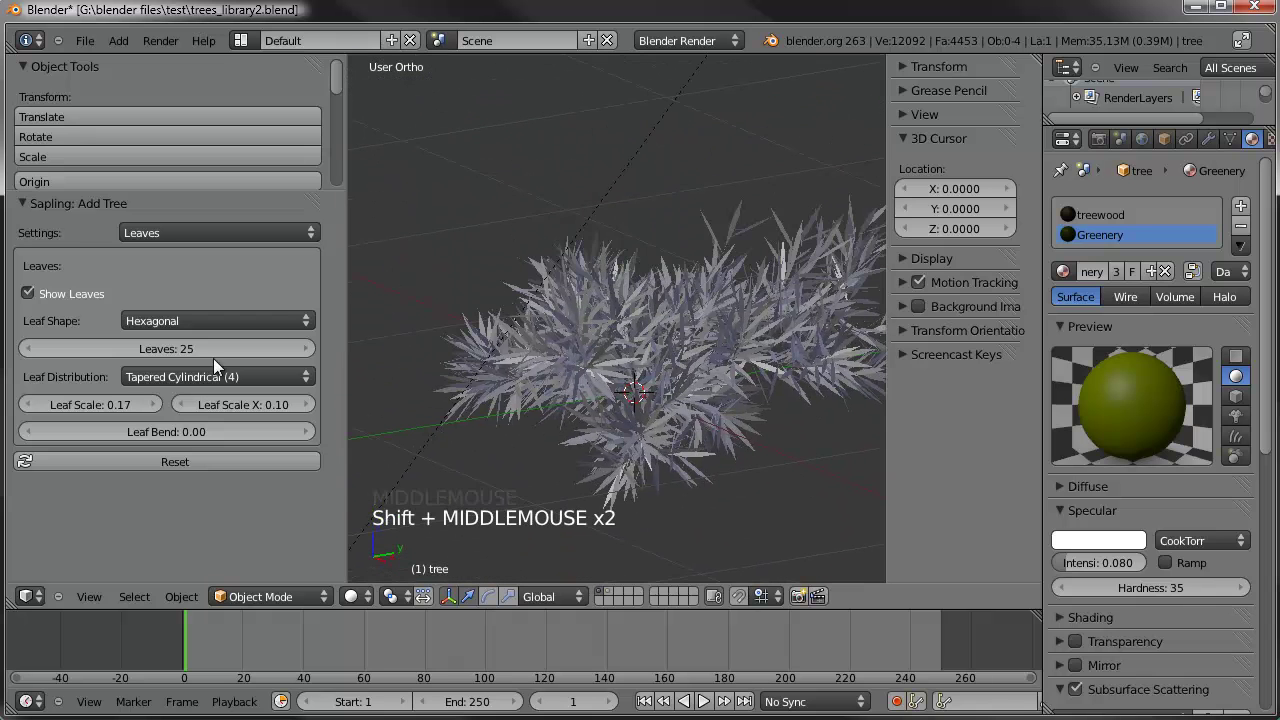
Increase the Leaf Scale to 0.26 and set Leaf Scale X to 0.05
left_click(155, 406)
left_click(158, 404)
left_click(158, 404)
left_click(158, 404)
left_click(181, 402)
left_click(181, 402)
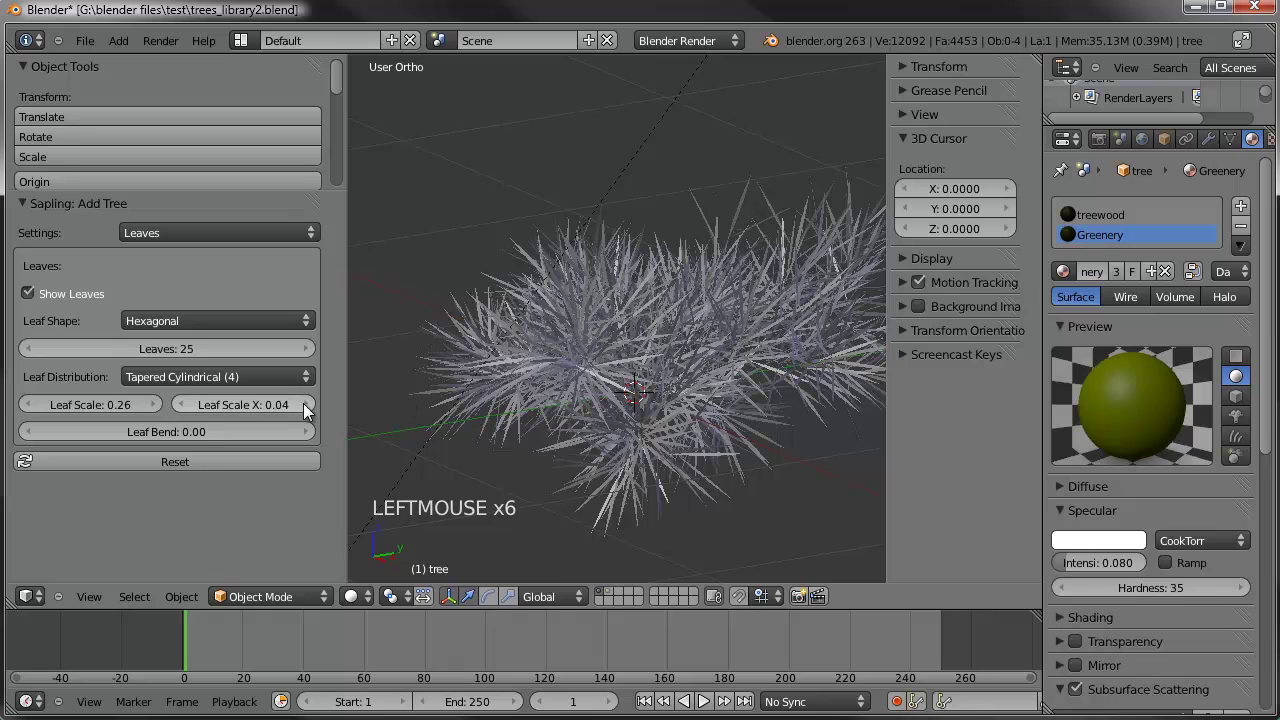
left_click(257, 403)
type(".05")
key("Return")
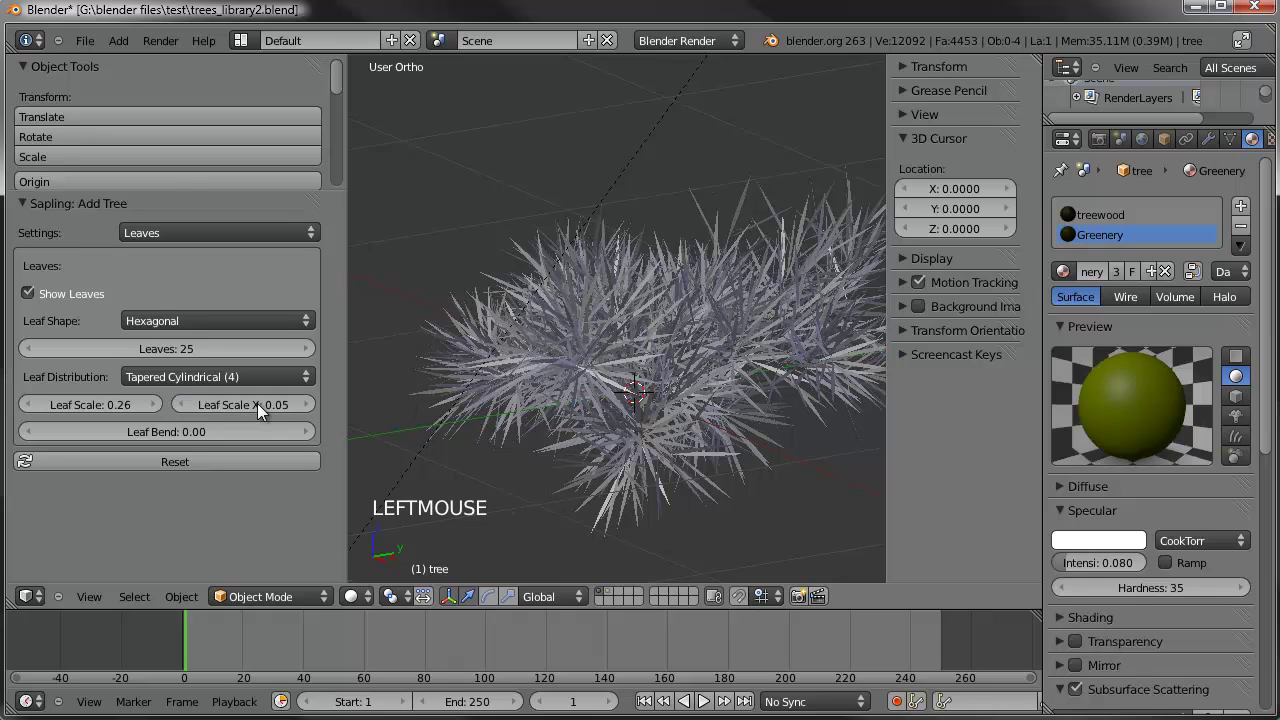
Set the Leaf Scale to 0.2 and check the foliage from several angles, including the top view
left_click(67, 405)
type(".2")
key("Return")
scroll(680, 305, "down", 2)
middle_click_drag(680, 305, 591, 349)
middle_click_drag(584, 206, 711, 346)
key("KP_7")
scroll(586, 232, "down", 4)
scroll(458, 286, "up", 2)
middle_click_drag(458, 286, 675, 398, "shift")
scroll(706, 365, "up", 1)
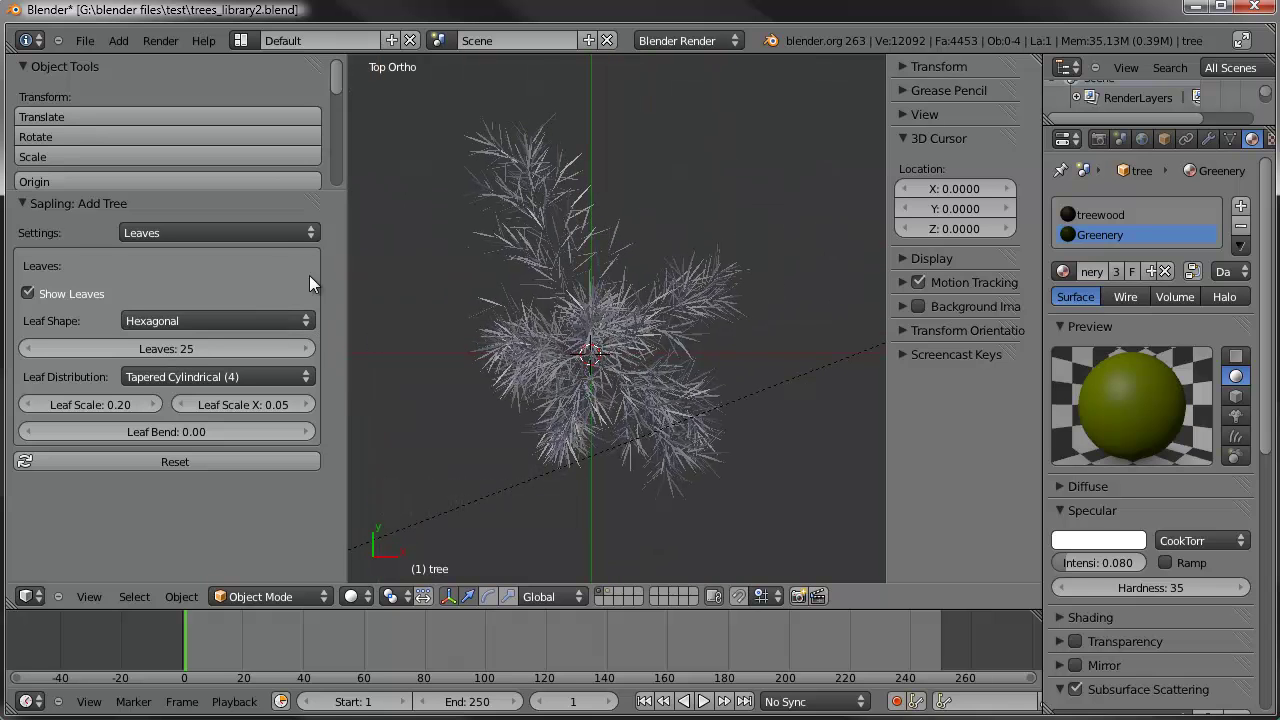
In the Branch Splitting settings, set the second-level Branches to 15 and the third-level Branches to 17
left_click(259, 236)
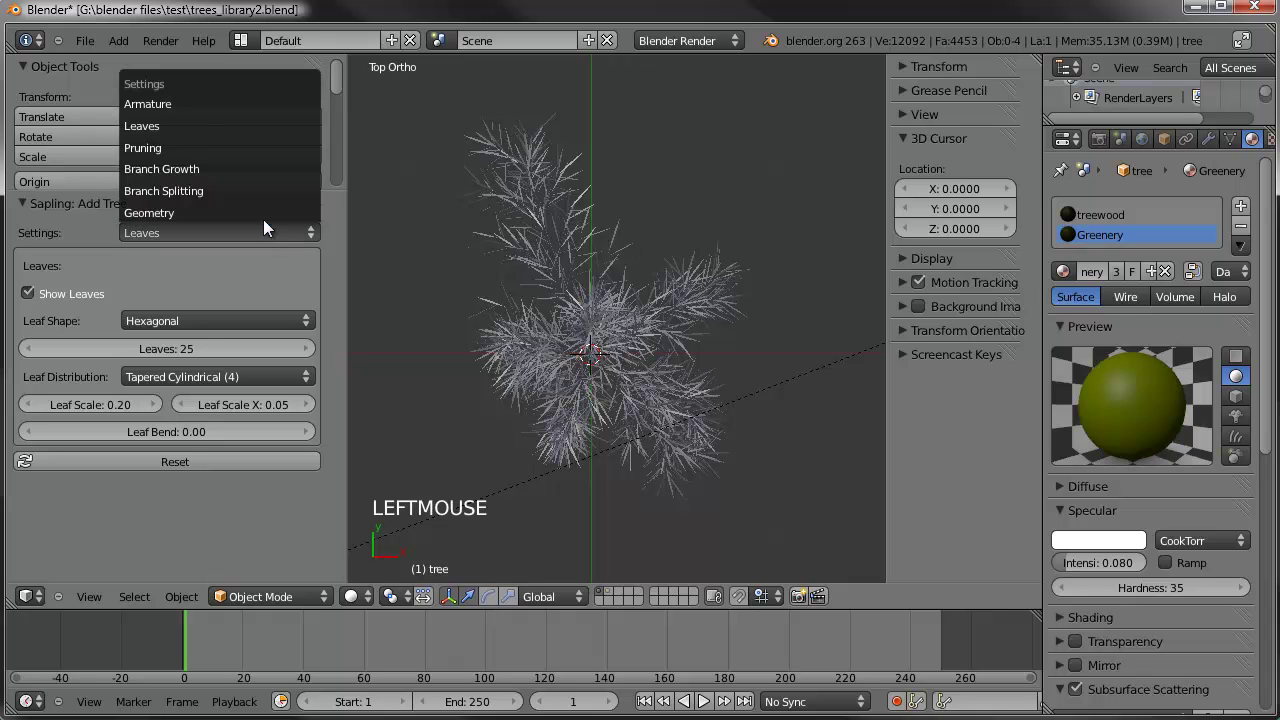
left_click(245, 190)
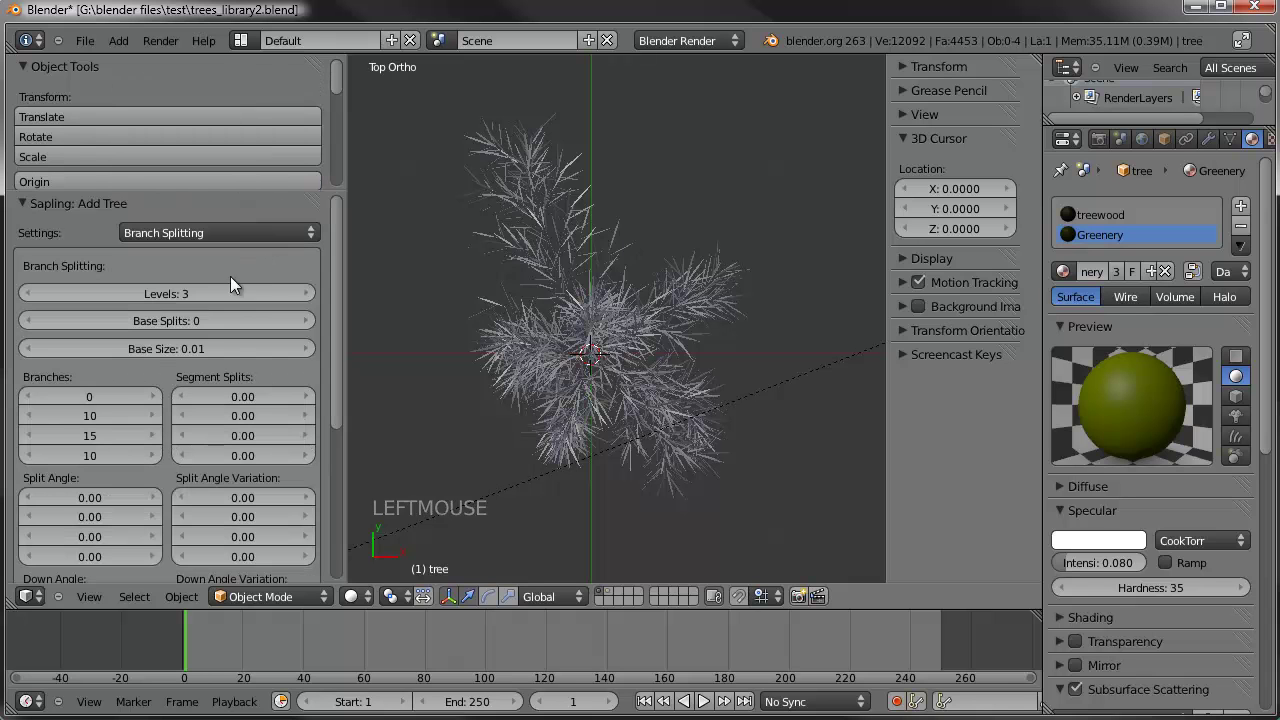
left_click(155, 415)
left_click(158, 414)
left_click(158, 414)
left_click(158, 414)
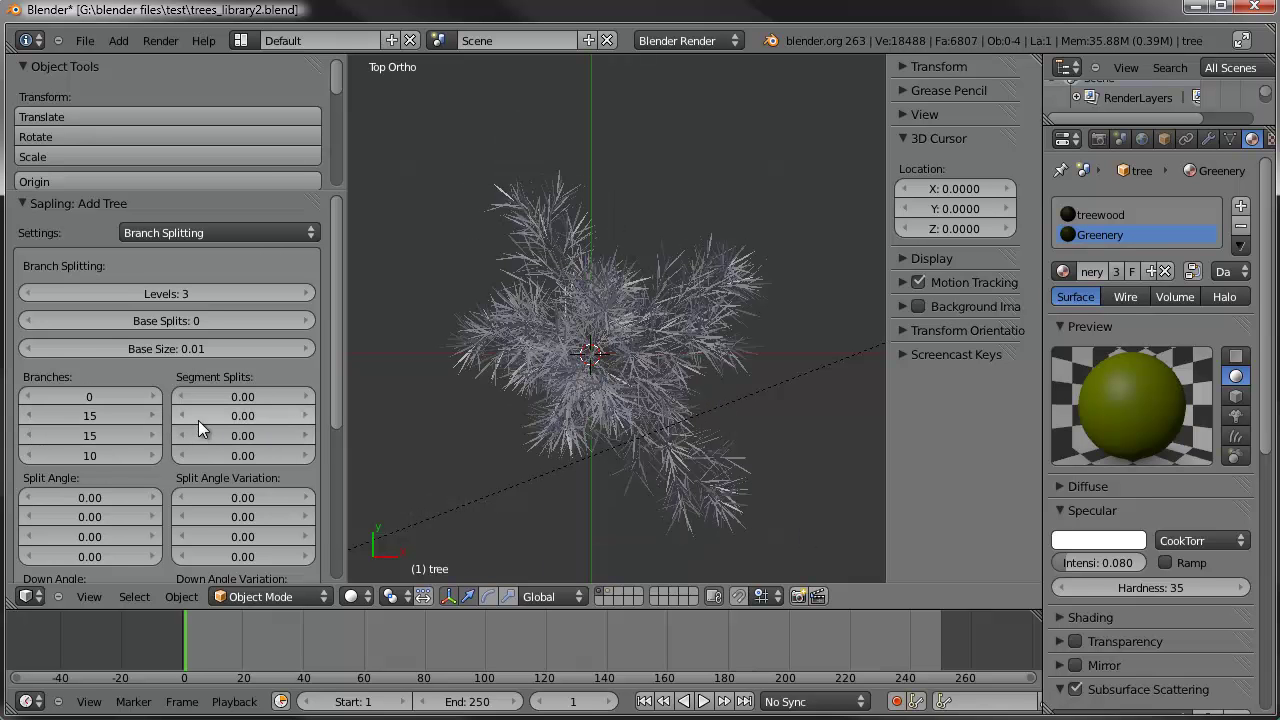
left_click(155, 435)
left_click(155, 435)
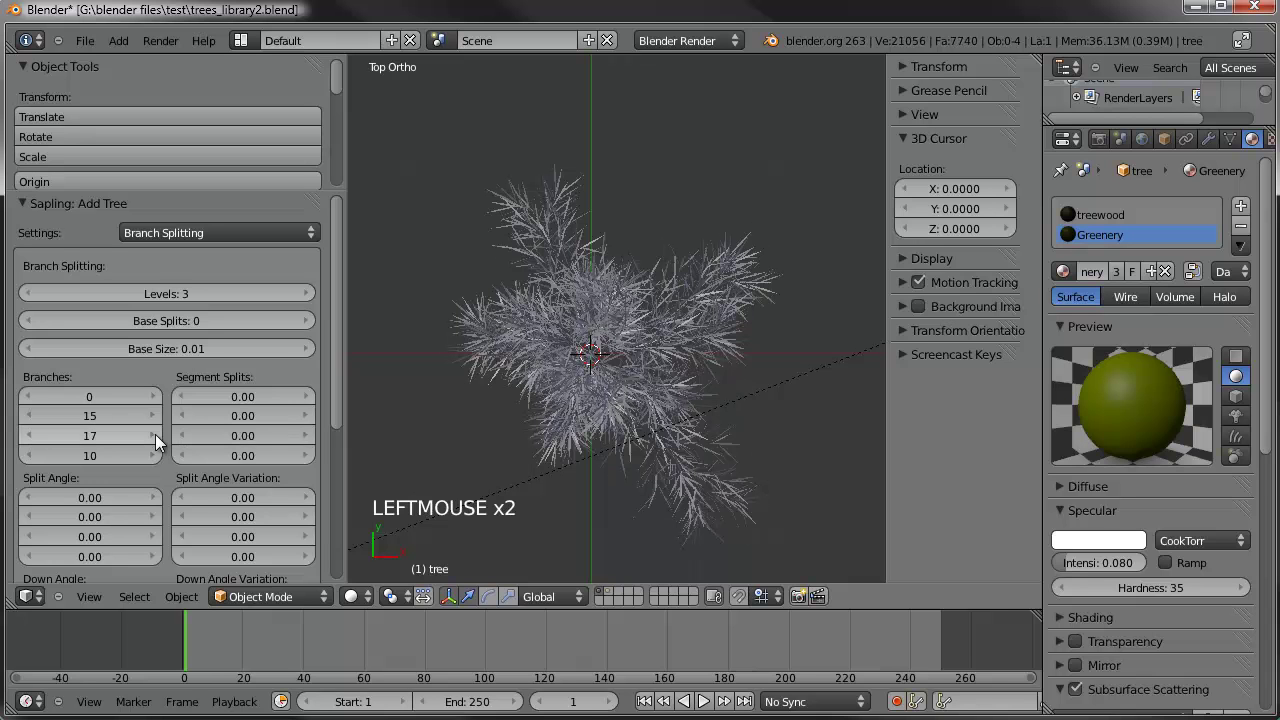
Set the third Down Angle Variation to about 19.2
scroll(164, 490, "down", 2)
scroll(164, 490, "down", 2)
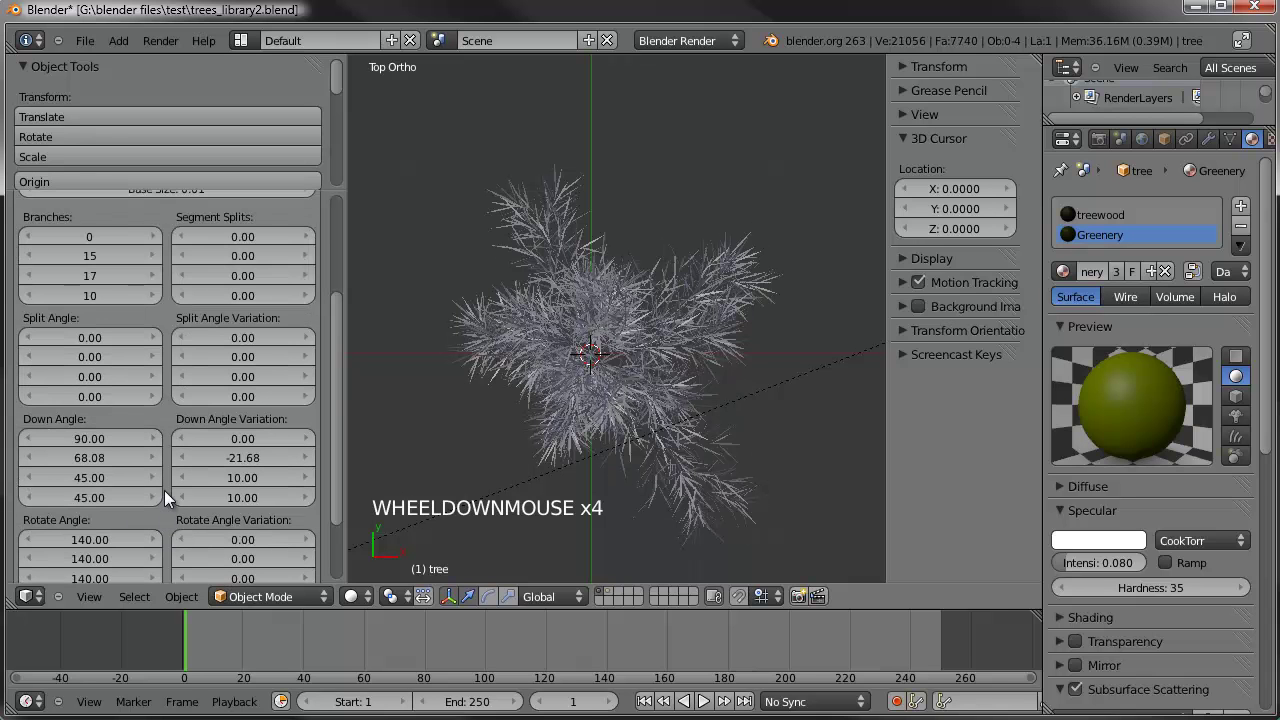
left_click(236, 460)
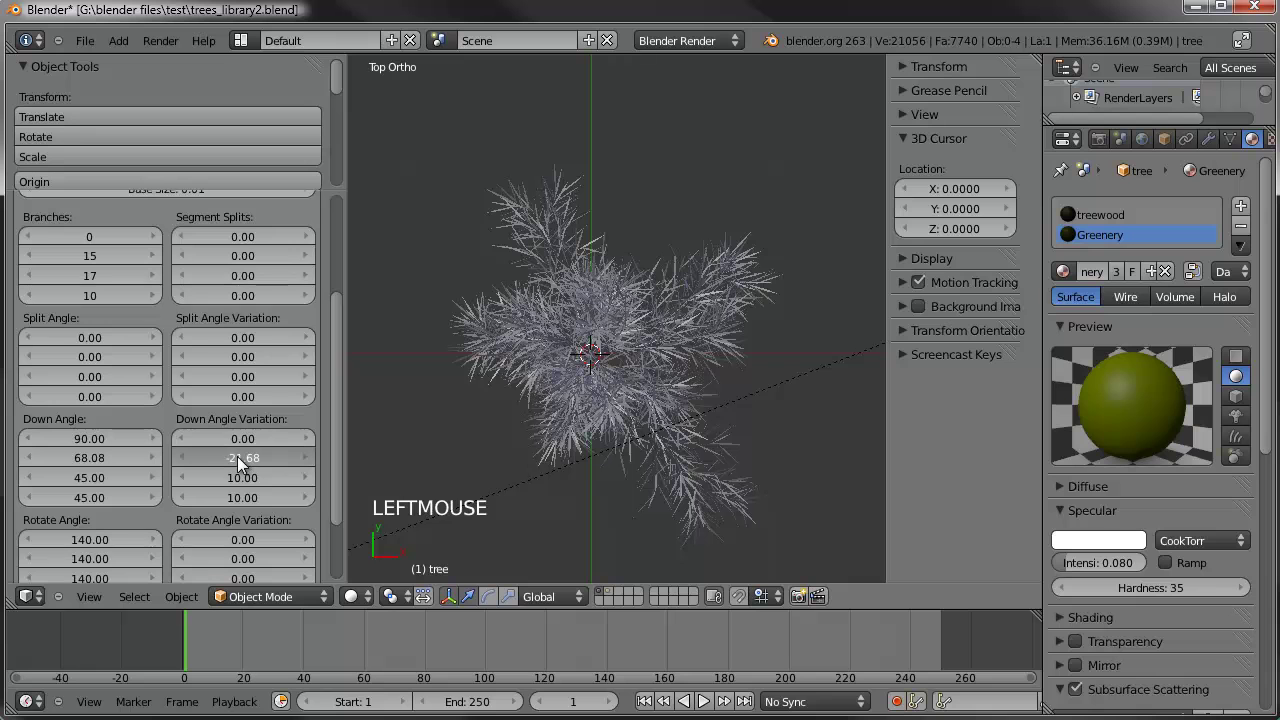
left_click(223, 482)
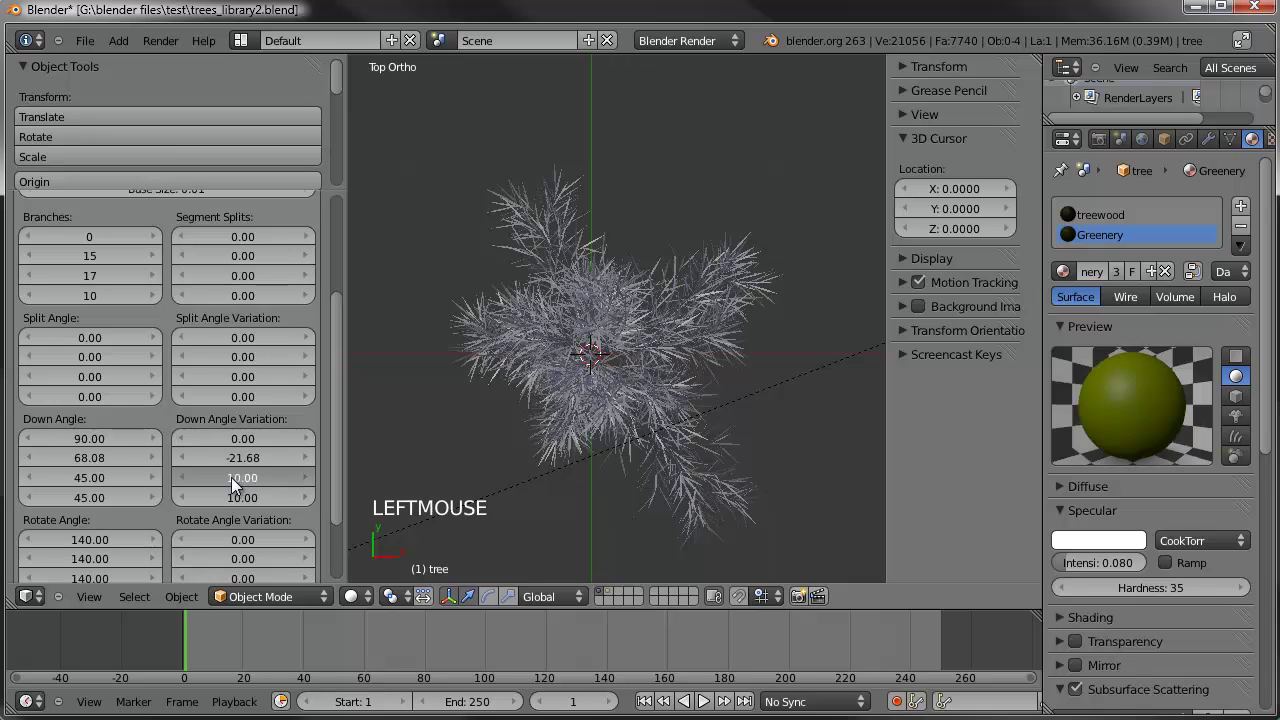
left_click_drag(244, 475, 290, 475)
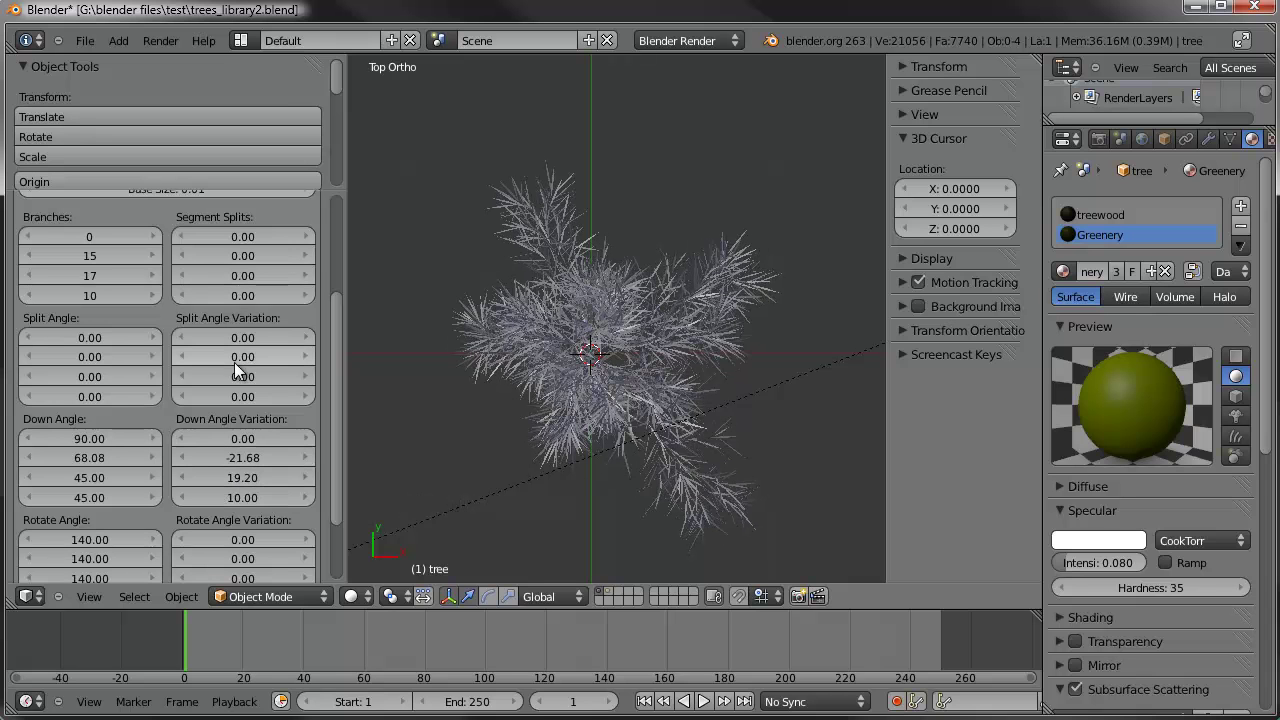
Try other values for the second Split Angle and Split Angle Variation and reset both to 0
left_click_drag(233, 353, 256, 351)
left_click_drag(172, 370, 108, 357)
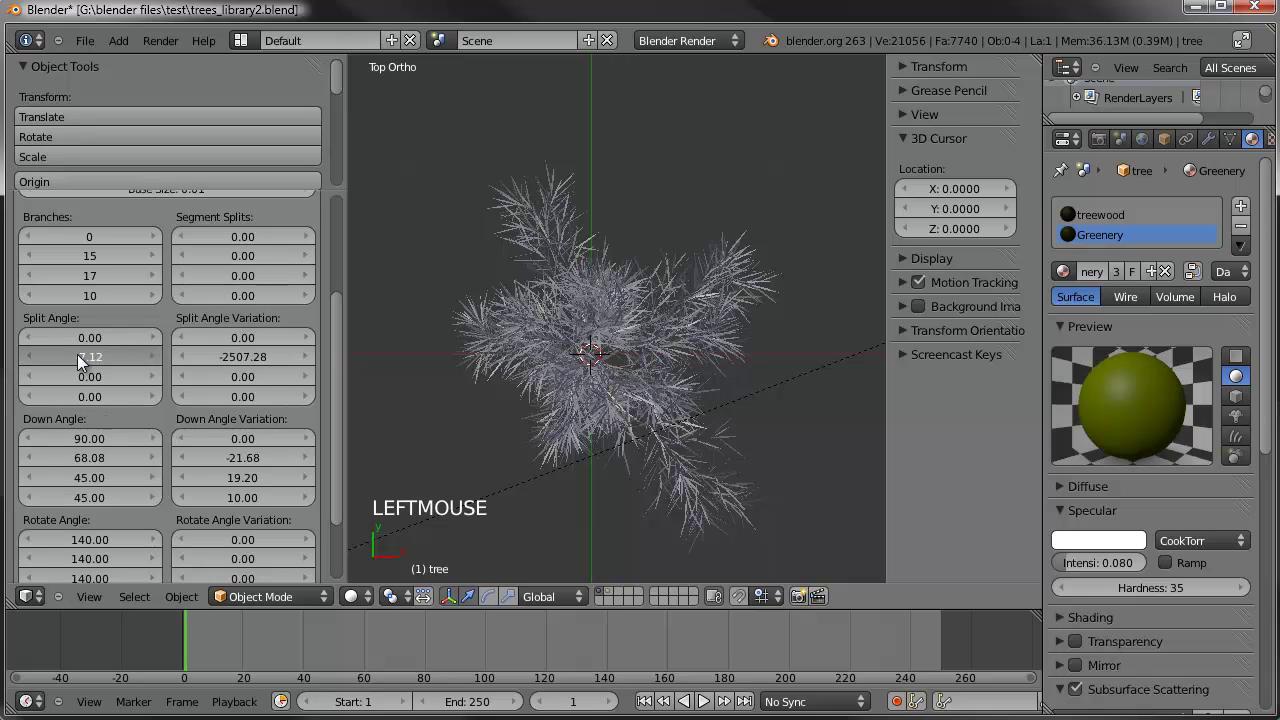
double_click(80, 362)
type("0")
left_click(230, 357)
type("0")
key("Return")
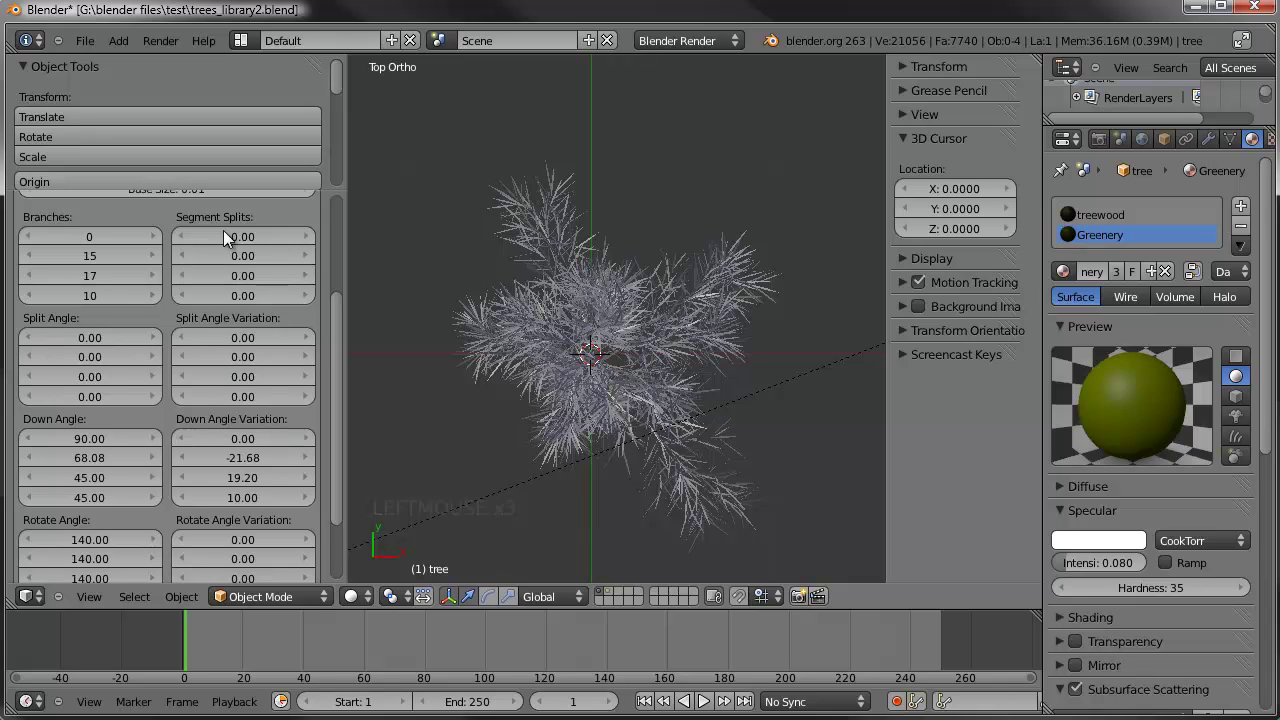
Set the second Rotate Angle to about 242.16 and the second Rotate Angle Variation to about 38.88
scroll(151, 523, "down", 1)
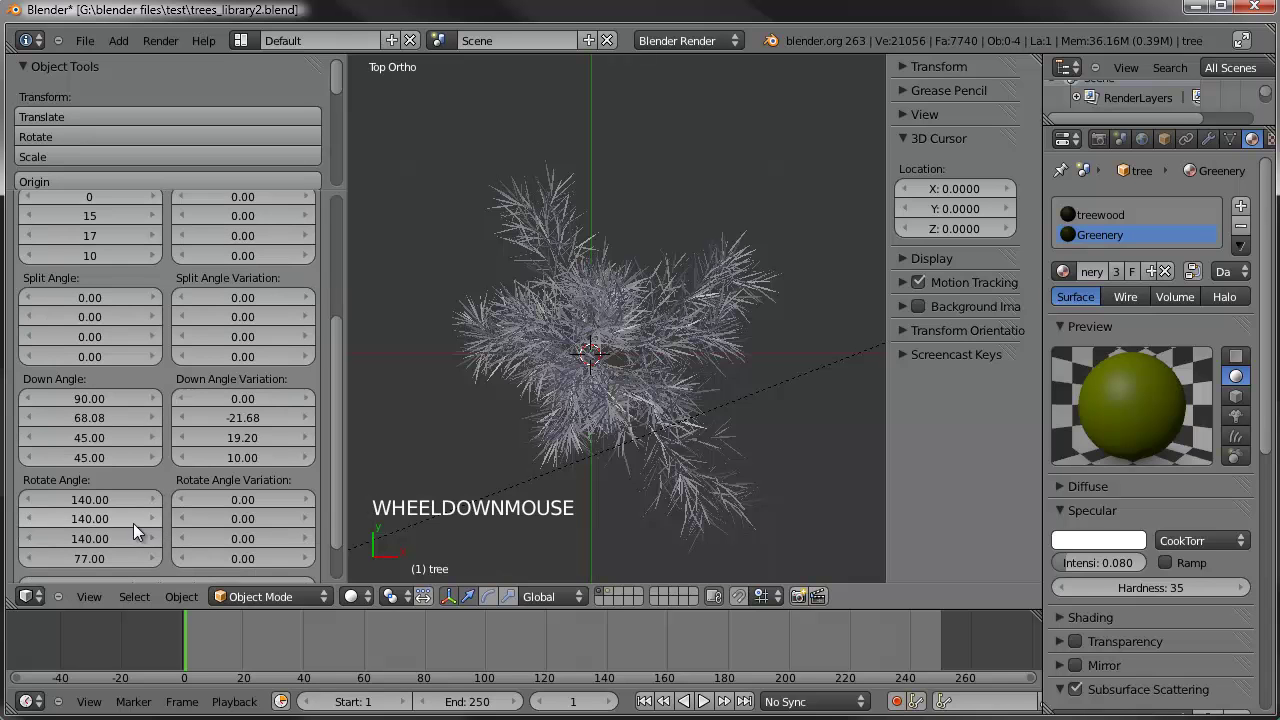
left_click(104, 519)
mouse_move(104, 519)
left_mouse_down()
mouse_move(148, 508)
mouse_move(98, 511)
left_mouse_up()
left_click_drag(244, 519, 266, 510)
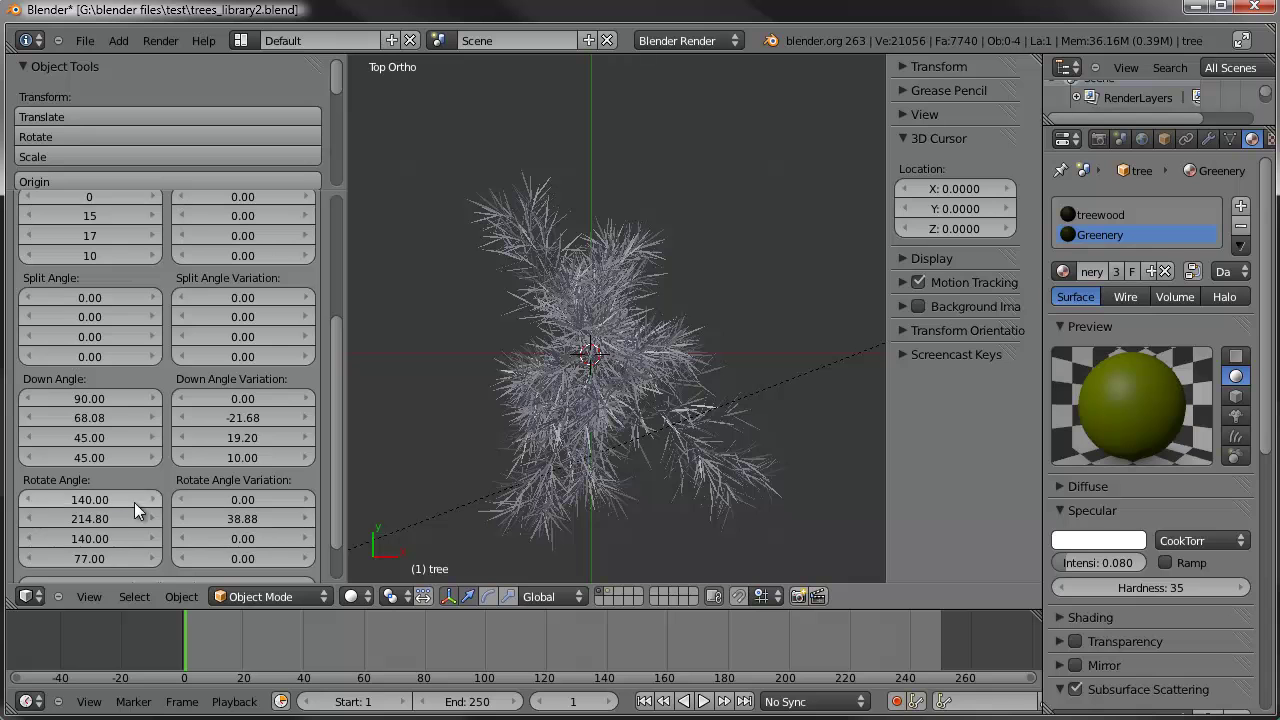
left_click_drag(107, 522, 130, 520)
In the Geometry settings, step the Random Seed up to 3 while viewing the tree from an angle
scroll(168, 391, "up", 8)
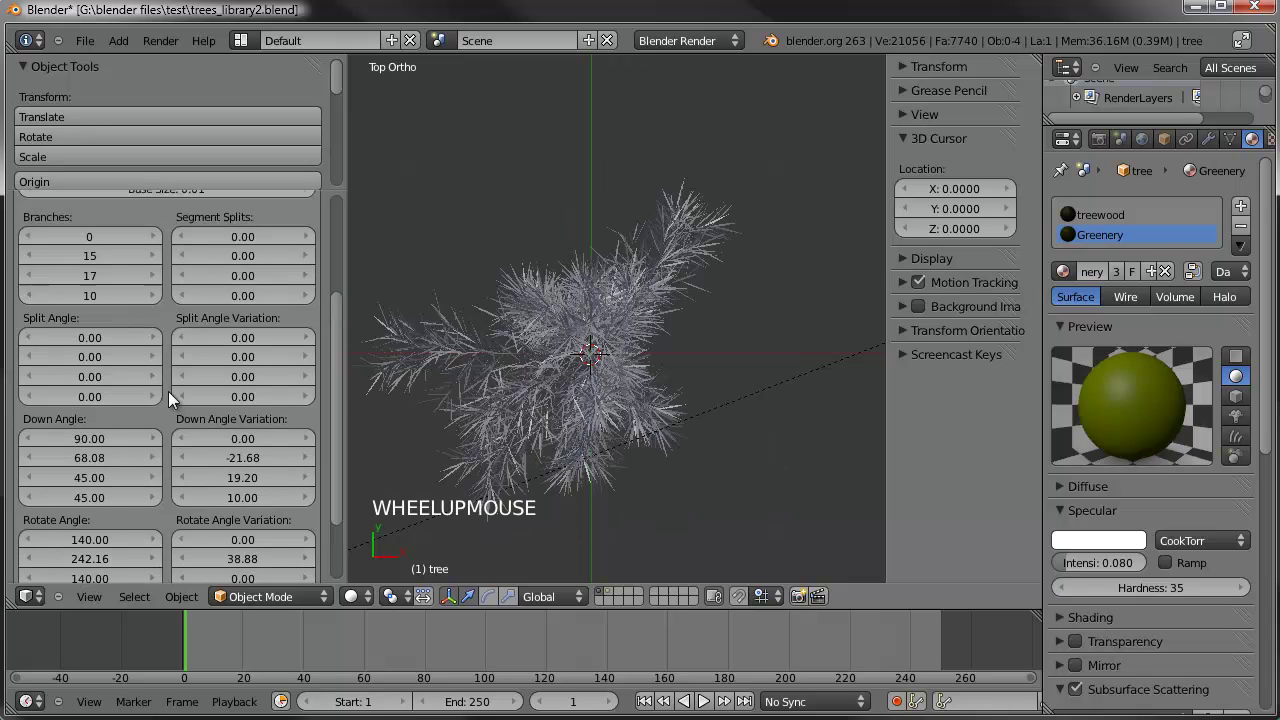
left_click(169, 233)
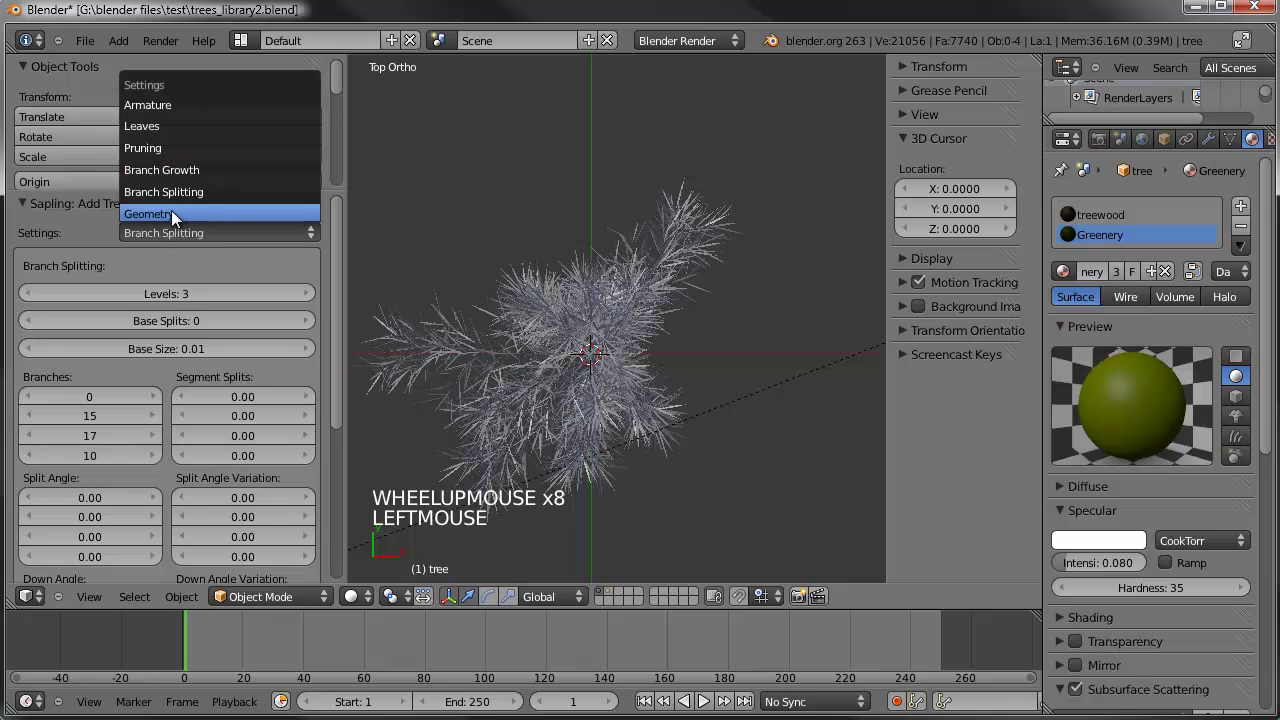
left_click(171, 210)
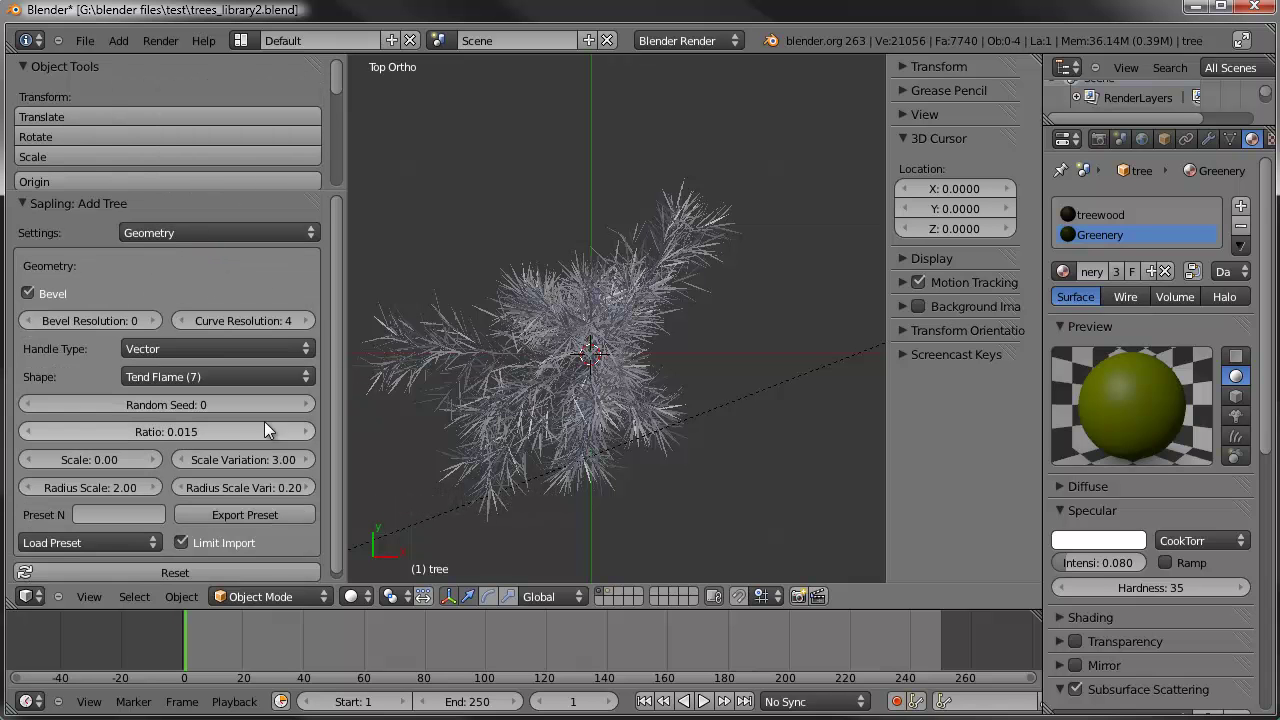
middle_click_drag(524, 387, 330, 379)
left_click(310, 409)
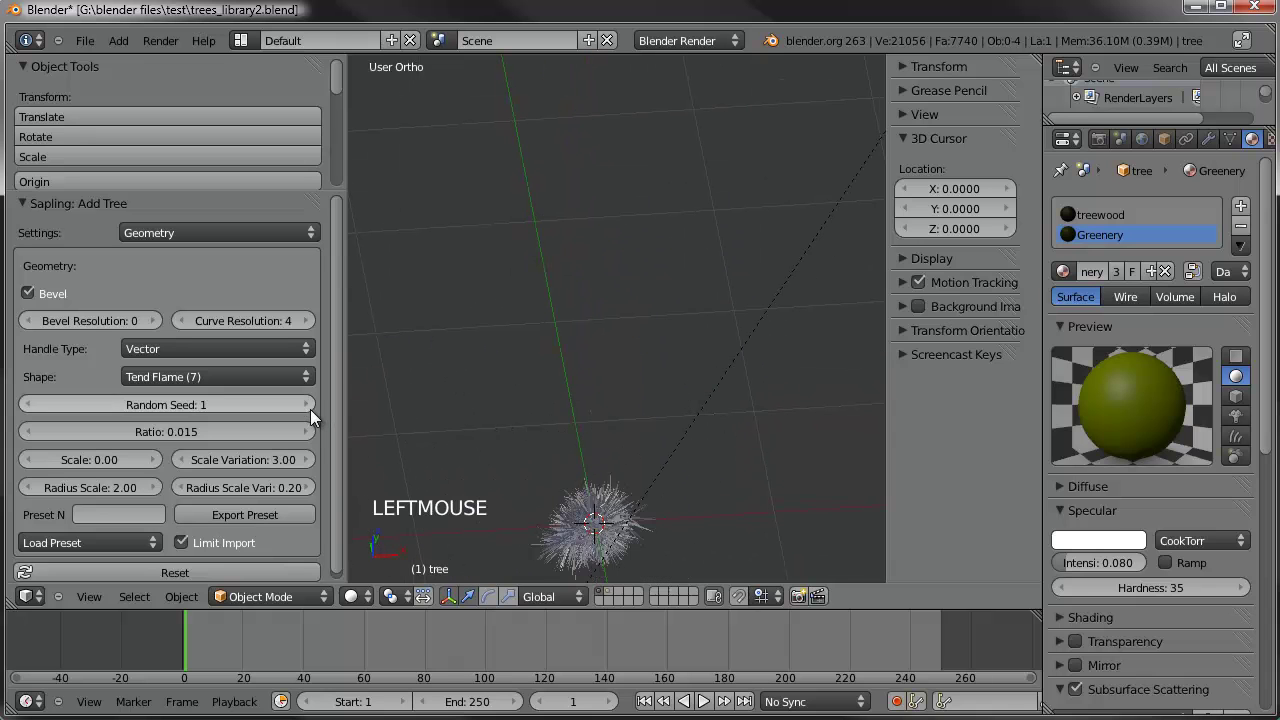
left_click(310, 409)
left_click(310, 410)
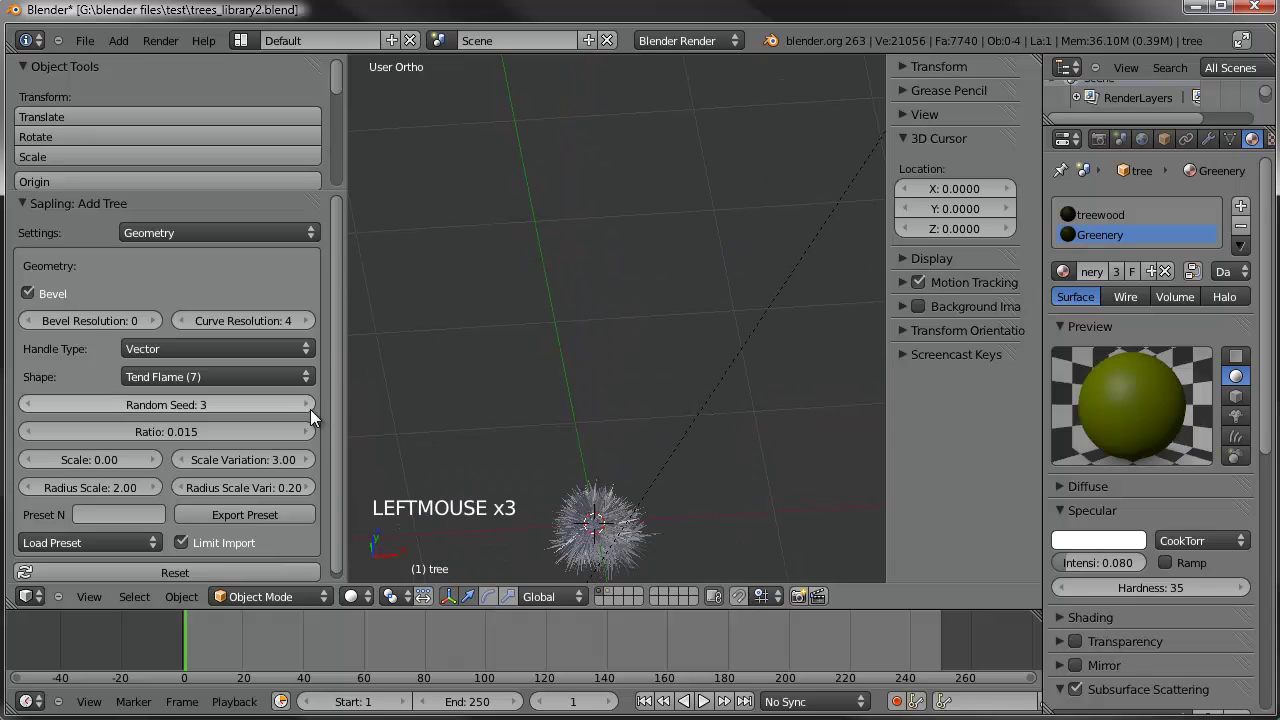
Step the Random Seed from 4 up to 9 to try different tree shapes
middle_click_drag(569, 478, 583, 292, "shift")
left_click(306, 404)
left_click(305, 404)
left_click(305, 404)
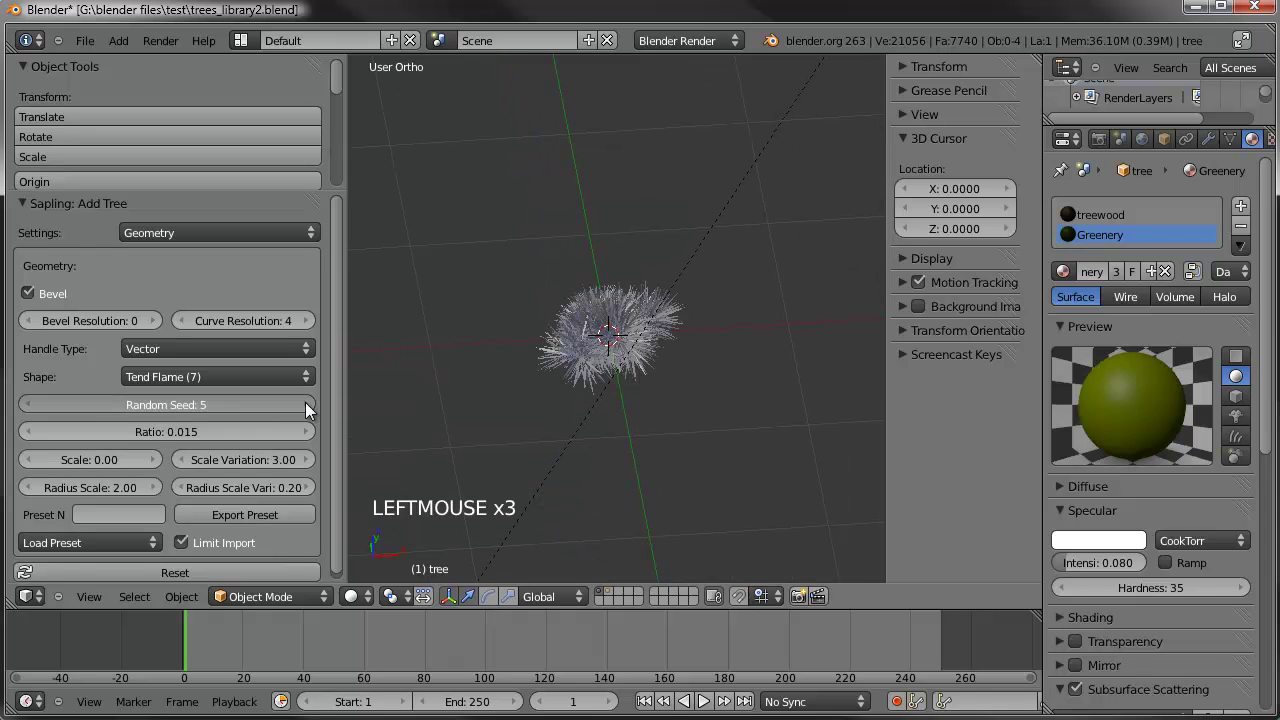
middle_click_drag(485, 410, 697, 343)
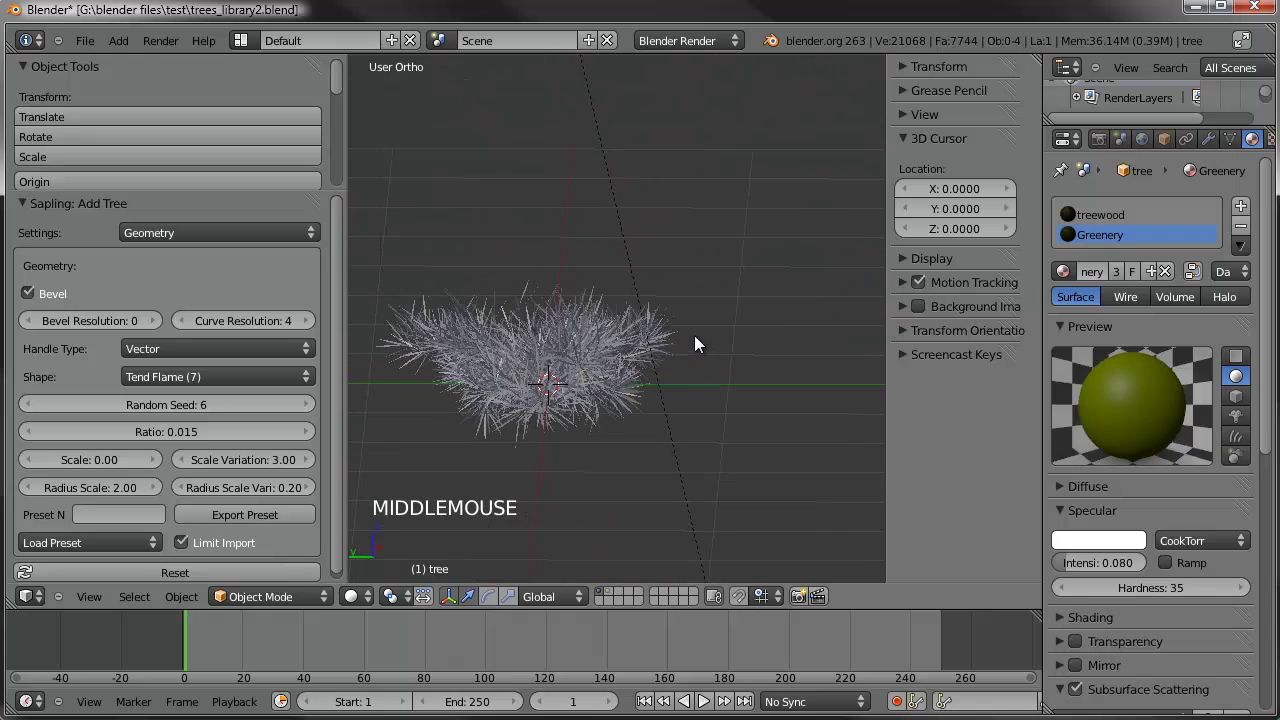
left_click(307, 403)
left_click(307, 403)
left_click(307, 403)
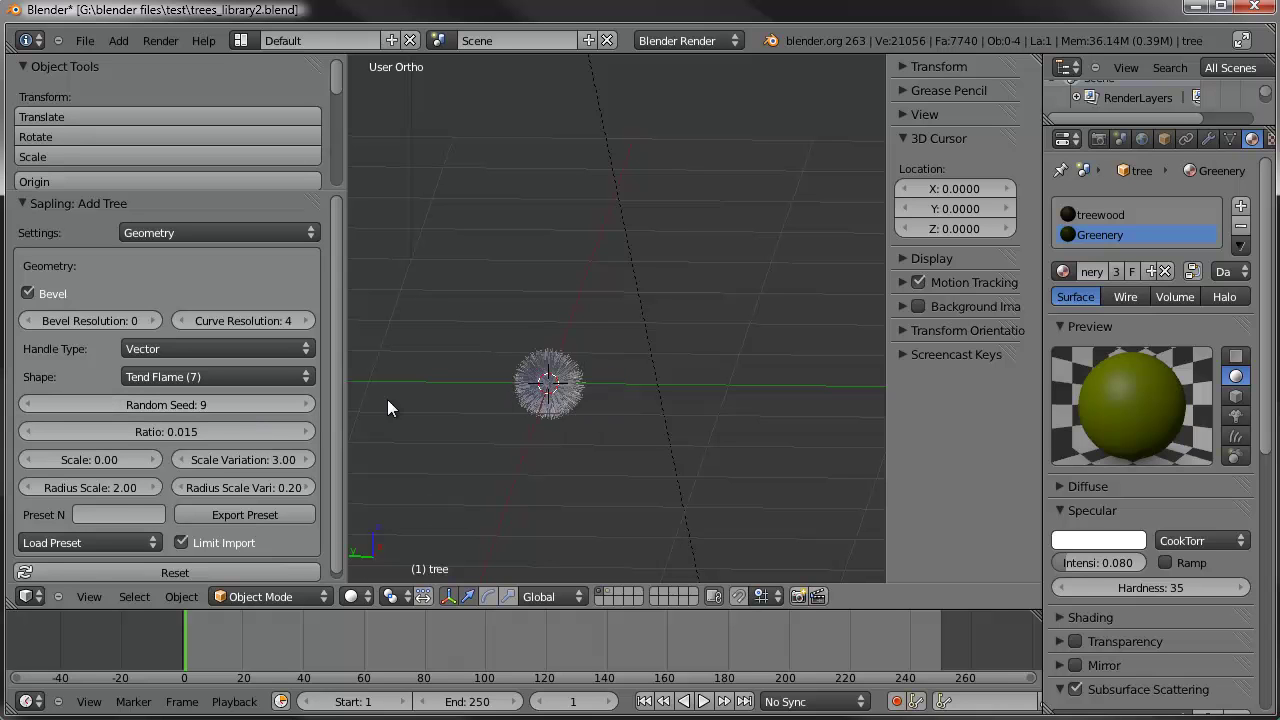
Continue stepping the Random Seed up to 20, comparing the tree shapes from several angles
left_click(310, 407)
left_click(308, 405)
left_click(308, 405)
left_click(308, 405)
left_click(308, 405)
left_click(308, 405)
left_click(308, 405)
middle_click_drag(388, 407, 560, 420)
left_click(307, 406)
left_click(307, 406)
left_click(307, 406)
left_click(307, 406)
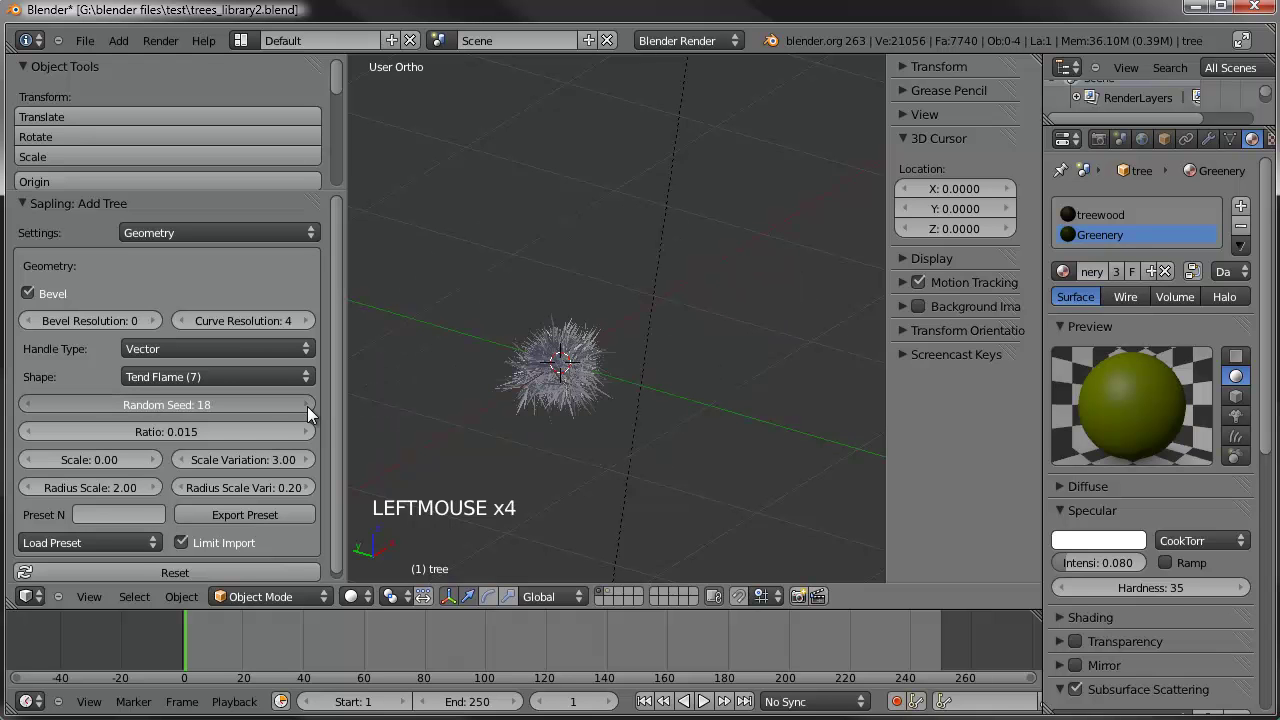
left_click(307, 406)
middle_click_drag(484, 369, 575, 365)
left_click(309, 406)
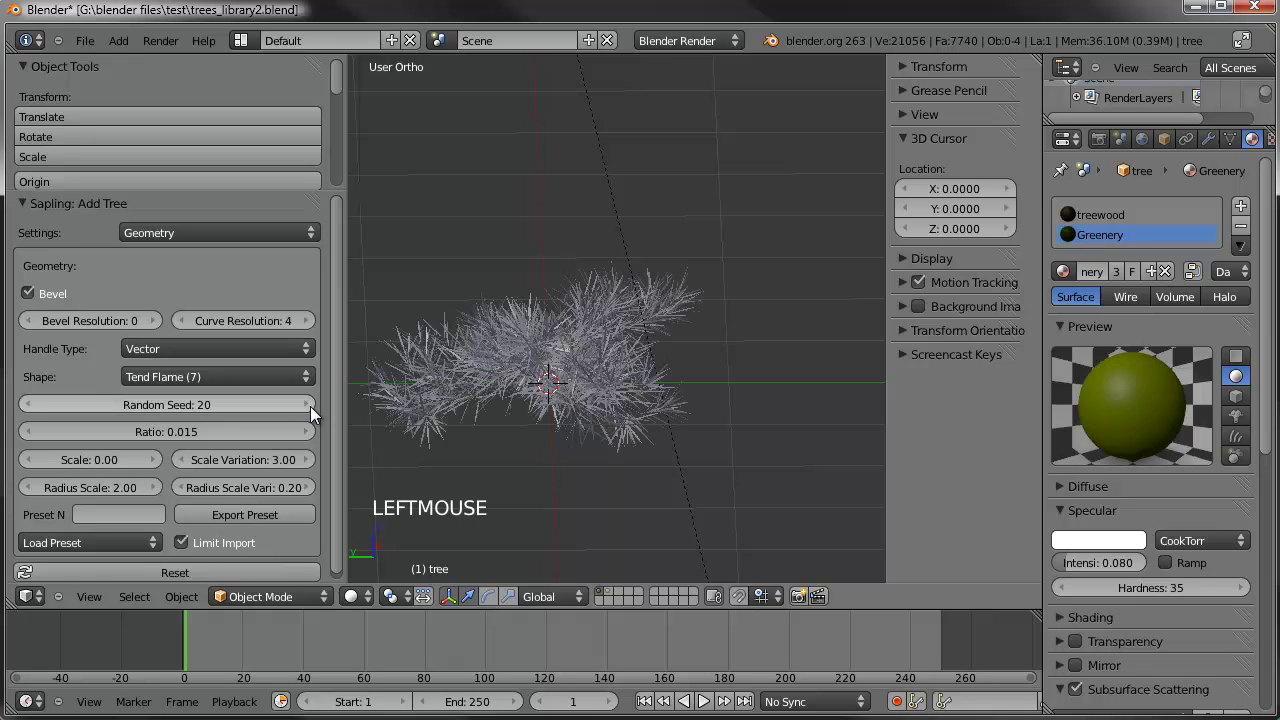
middle_click_drag(478, 352, 485, 427)
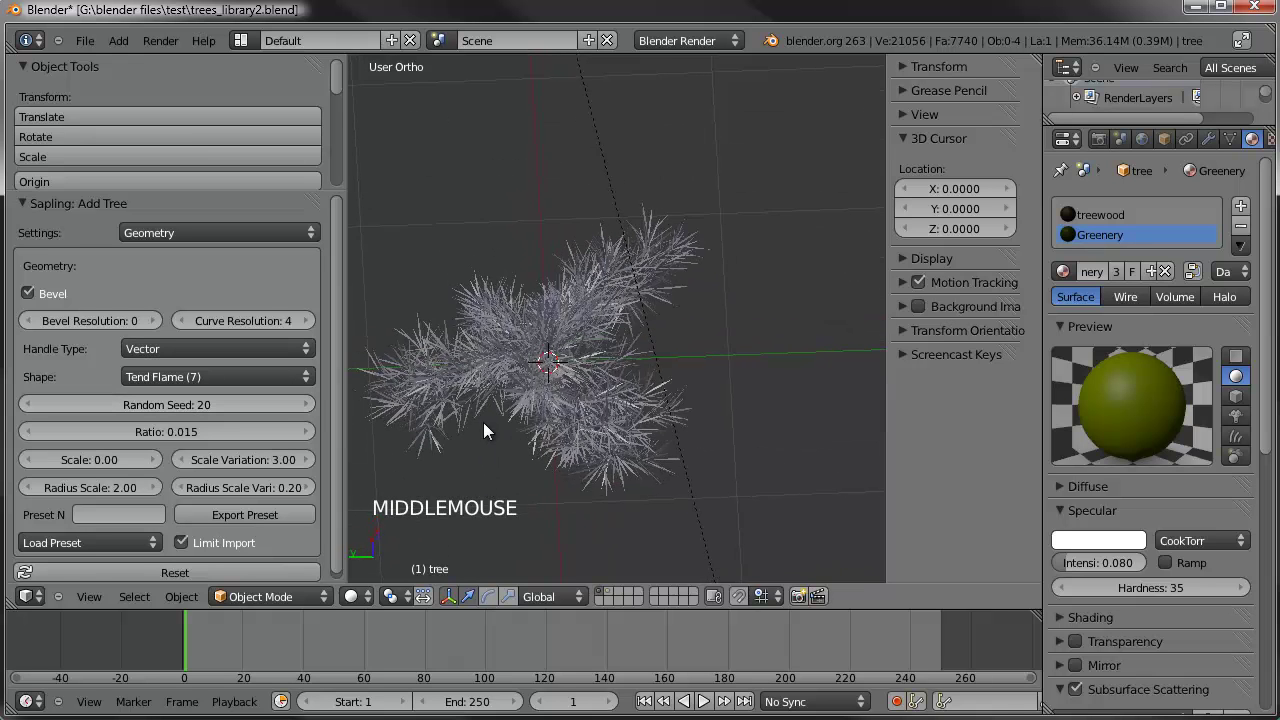
Set the Random Seed to 0
left_click(152, 405)
type("0")
key("Return")
middle_click_drag(379, 316, 585, 407)
scroll(178, 230, "up", 1)
In the Branch Splitting settings, raise the second Branches value to 19
left_click(178, 230)
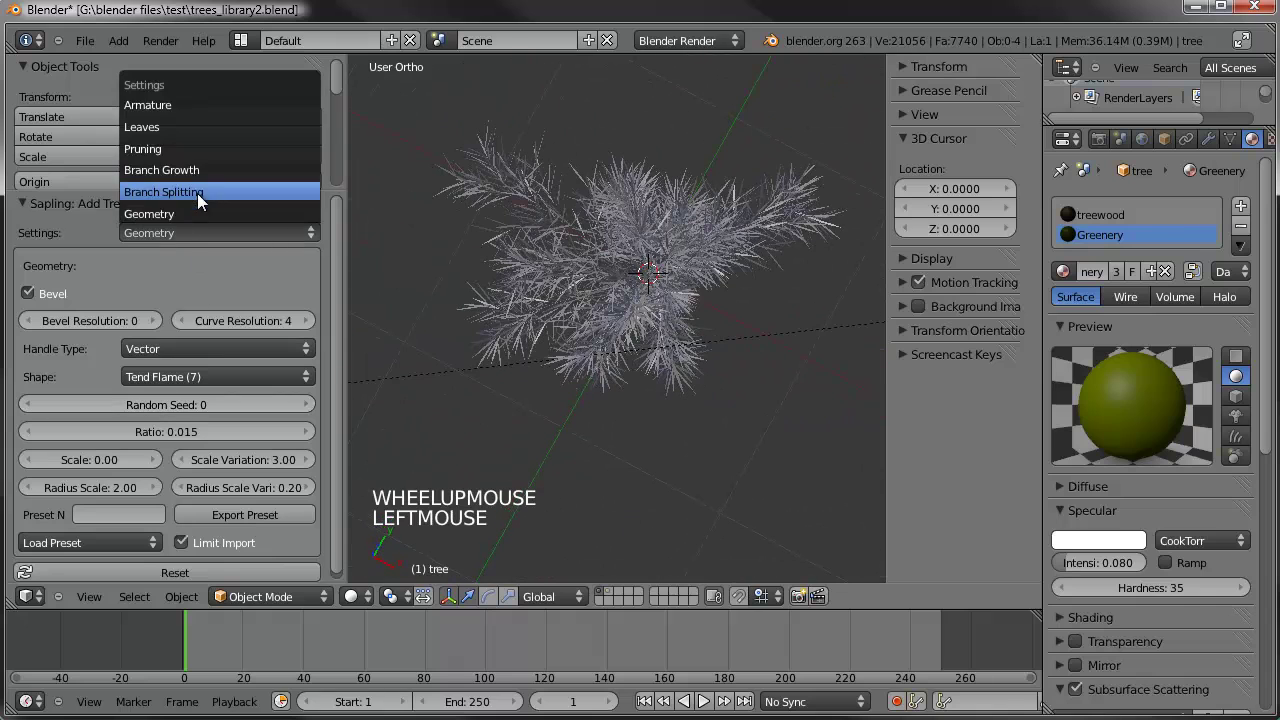
left_click(198, 188)
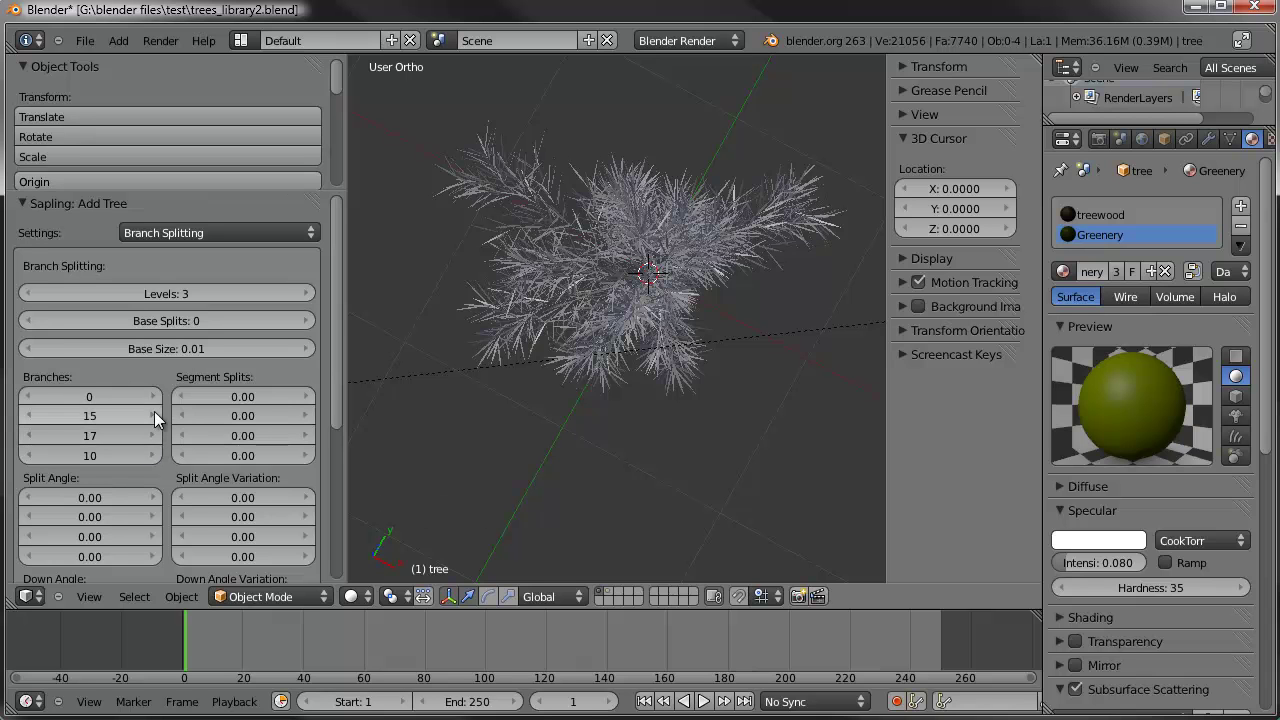
left_click(154, 411)
left_click(154, 411)
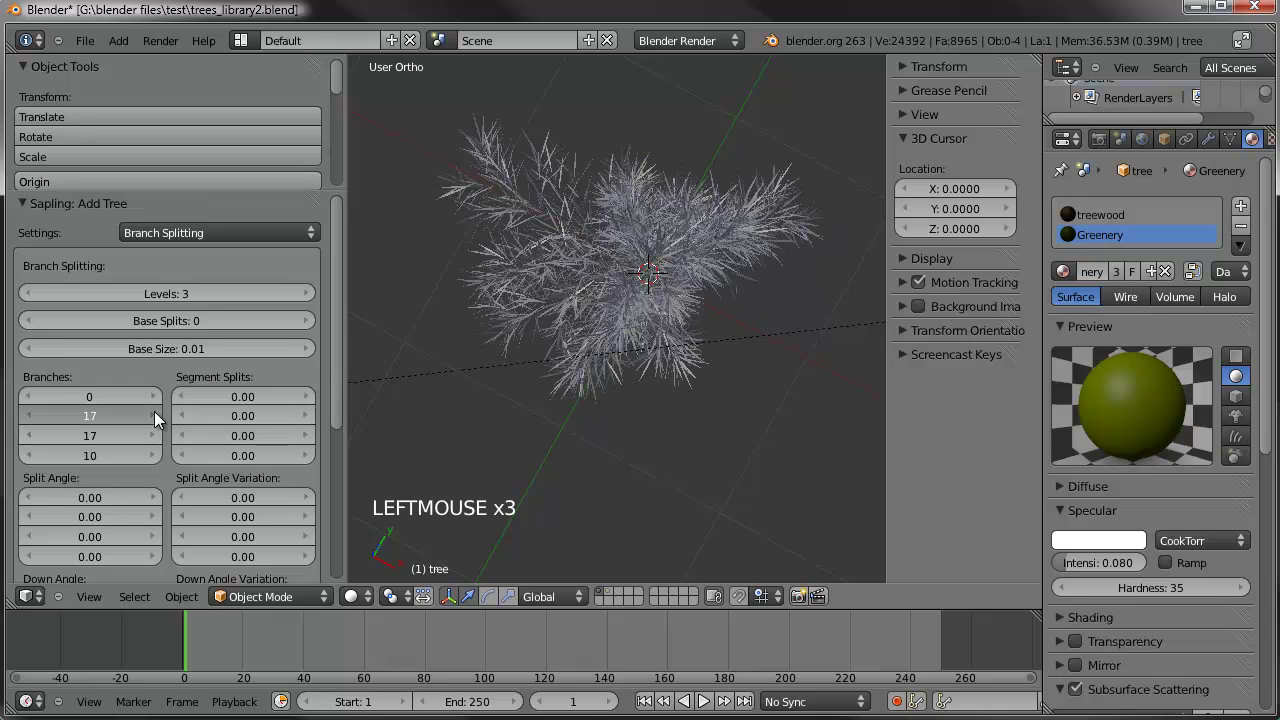
left_click(154, 411)
left_click(154, 411)
middle_click_drag(705, 258, 709, 229)
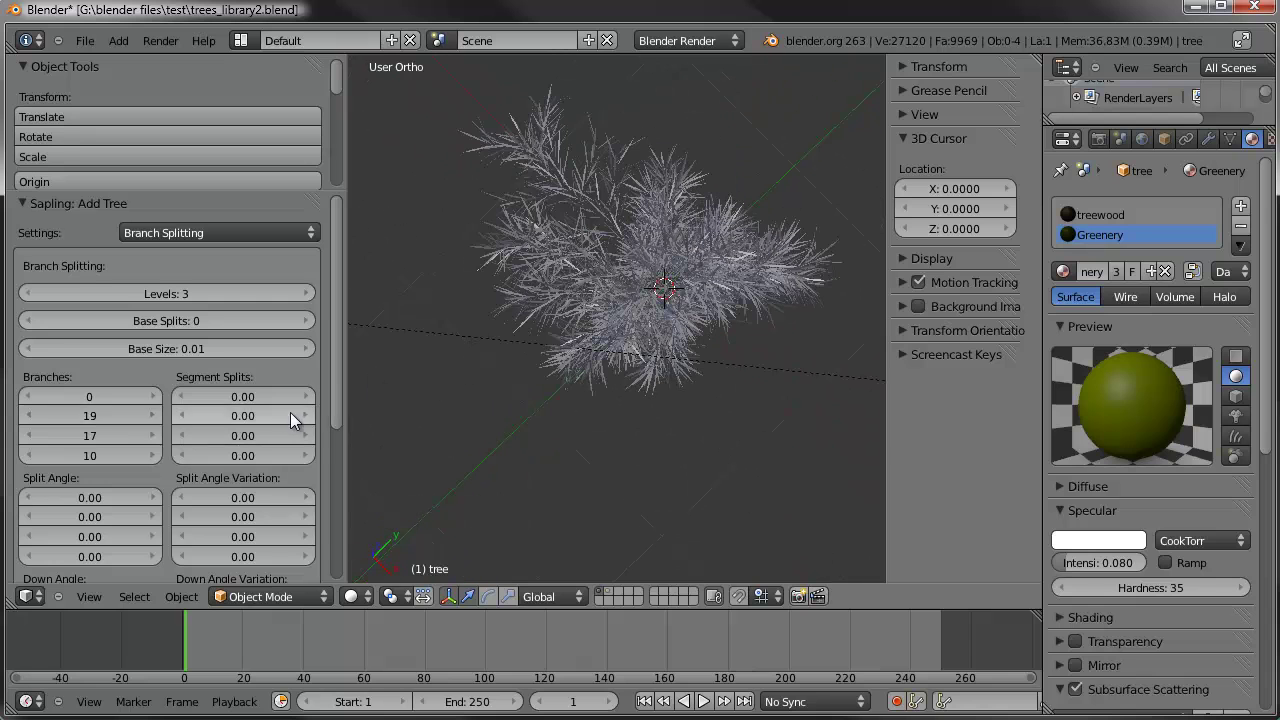
Set the second Rotate Angle Variation to 0
scroll(153, 470, "down", 6)
scroll(153, 470, "down", 1)
mouse_move(255, 474)
left_mouse_down()
mouse_move(288, 466)
mouse_move(239, 470)
left_mouse_up()
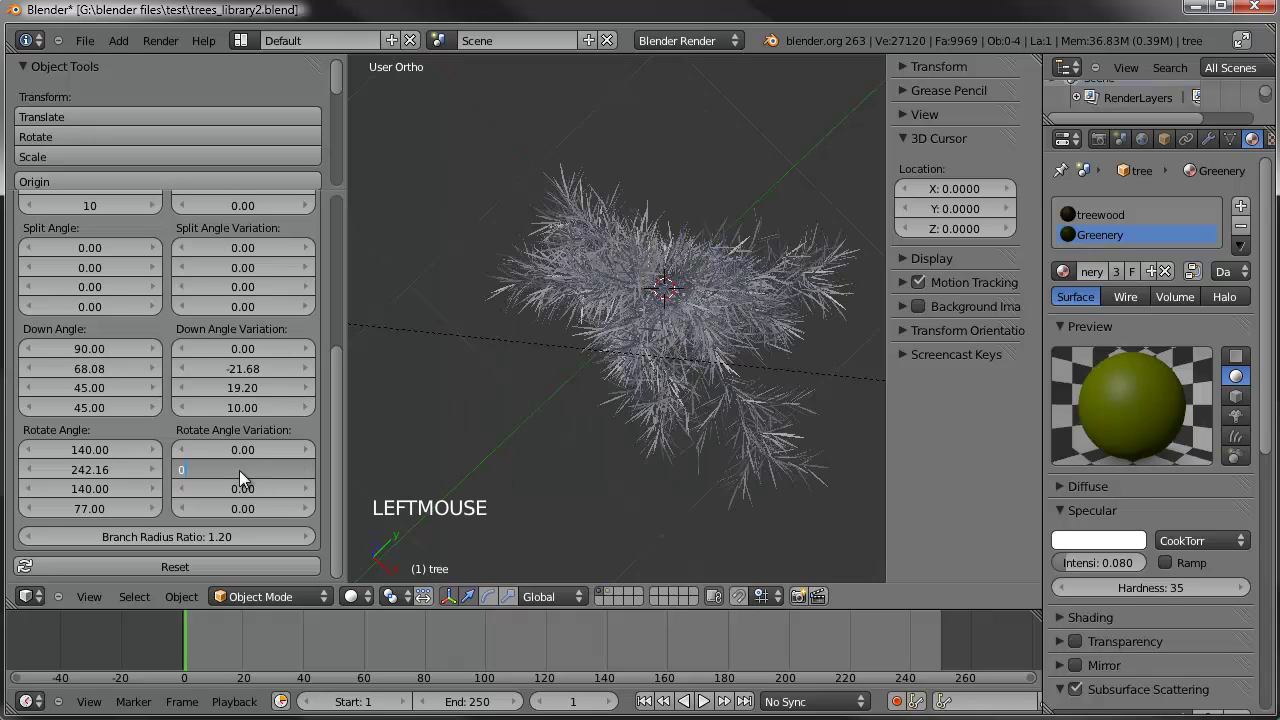
Try 0 and 68 for the second Rotate Angle and settle on 60
double_click(66, 469)
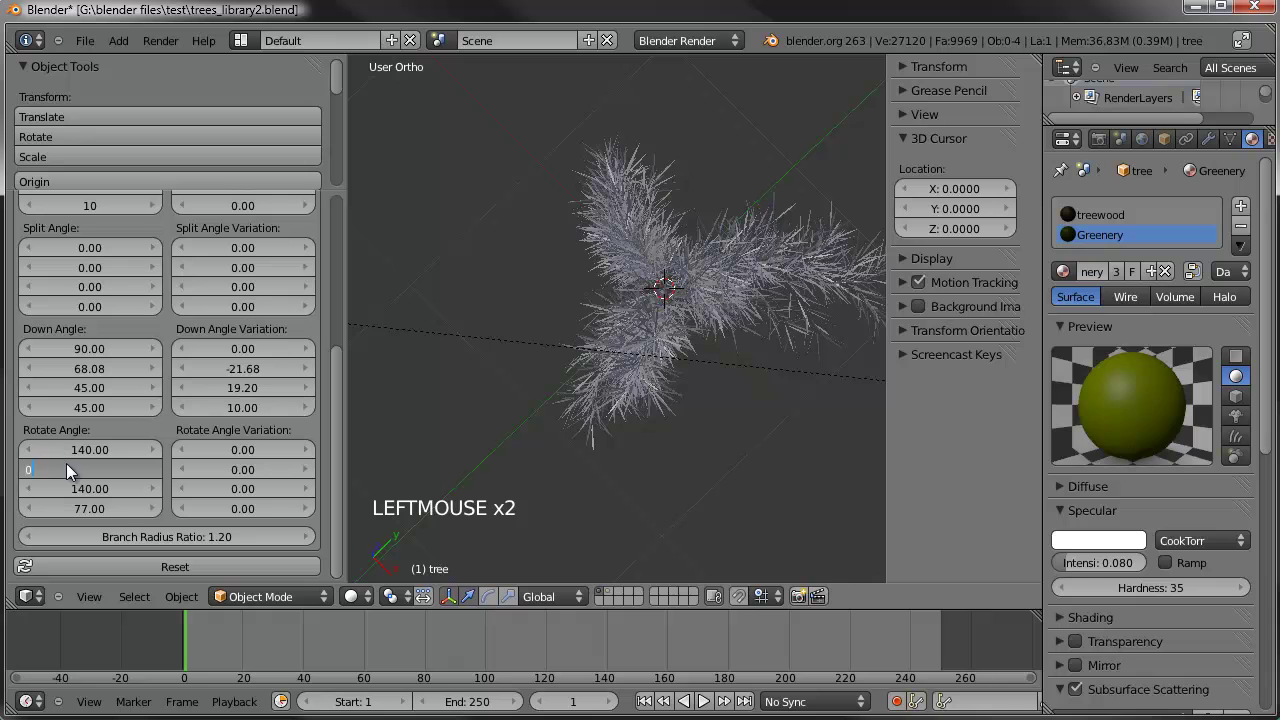
type("0")
key("Return")
left_click(114, 468)
left_click_drag(114, 468, 143, 465)
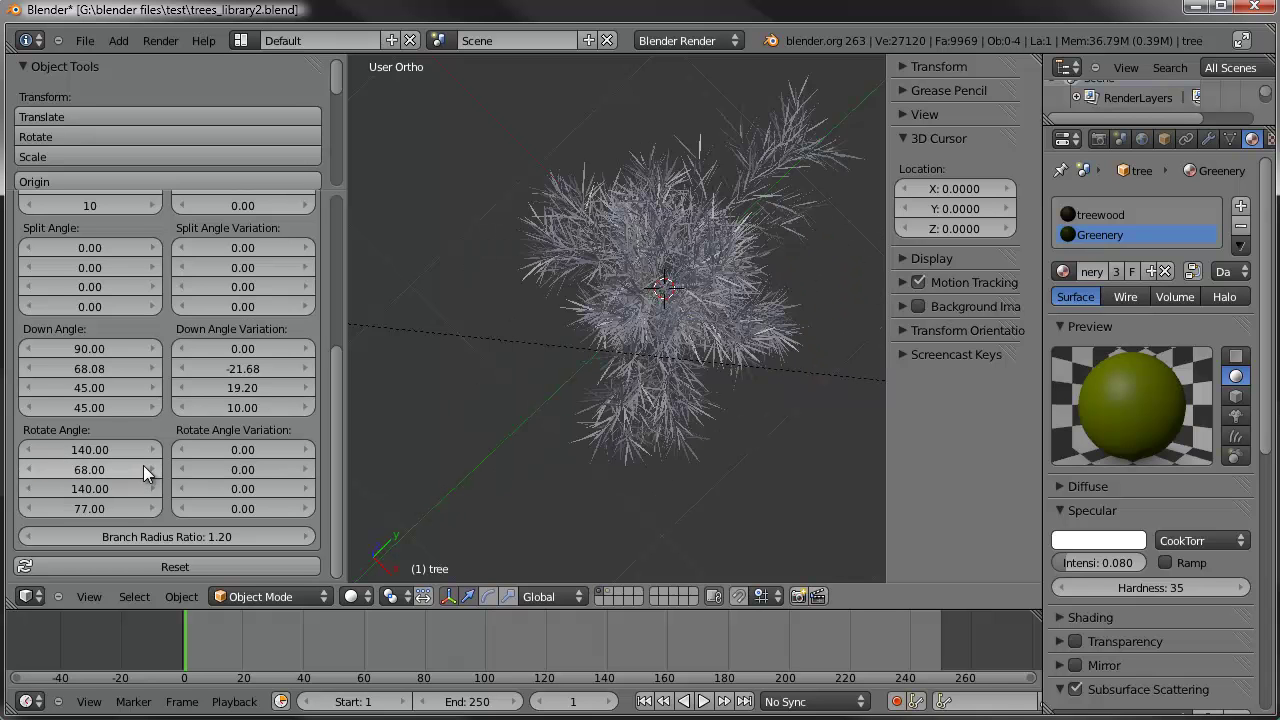
left_click(98, 470)
type("60")
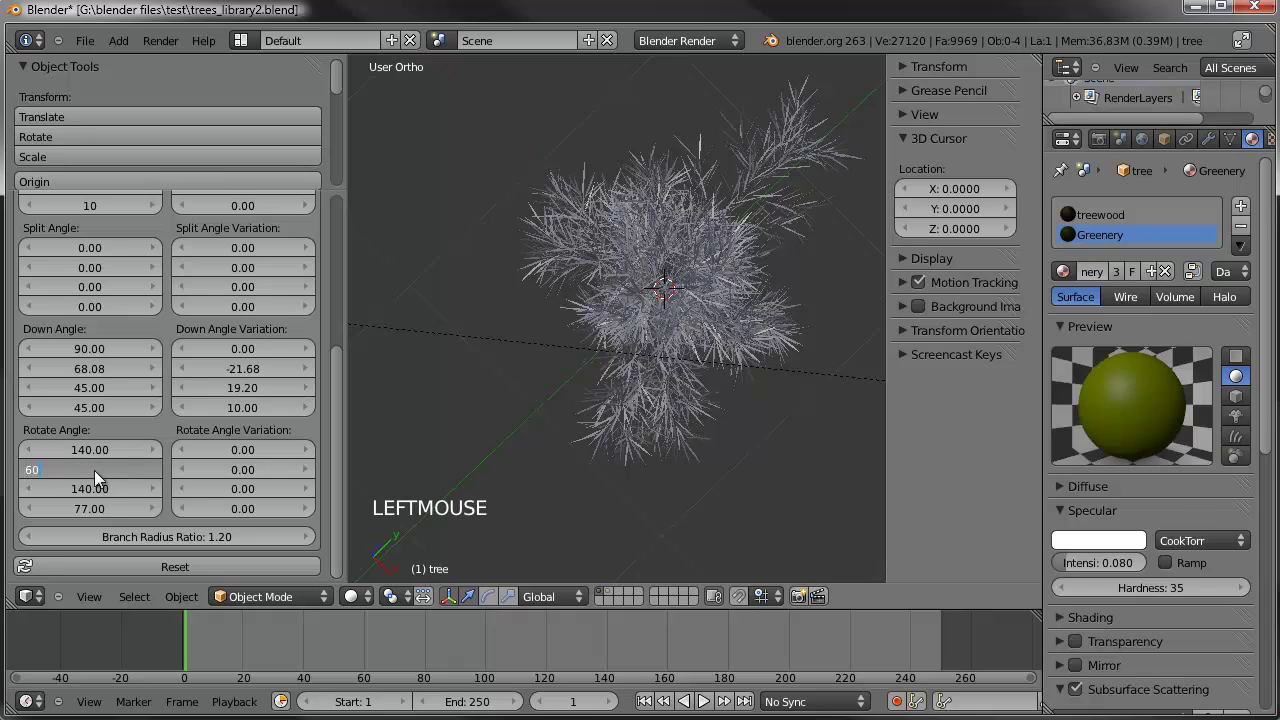
key("Return")
middle_click_drag(369, 468, 584, 280)
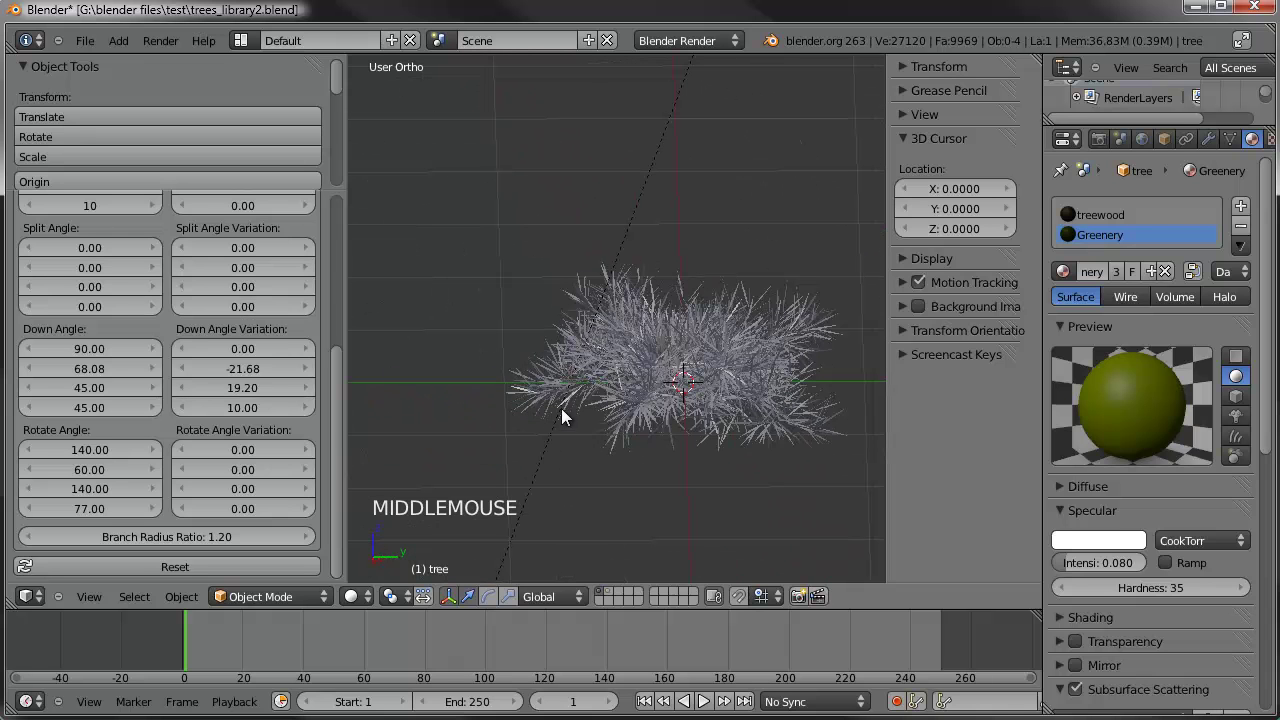
middle_click_drag(670, 391, 614, 223, "shift")
middle_click_drag(664, 472, 717, 252)
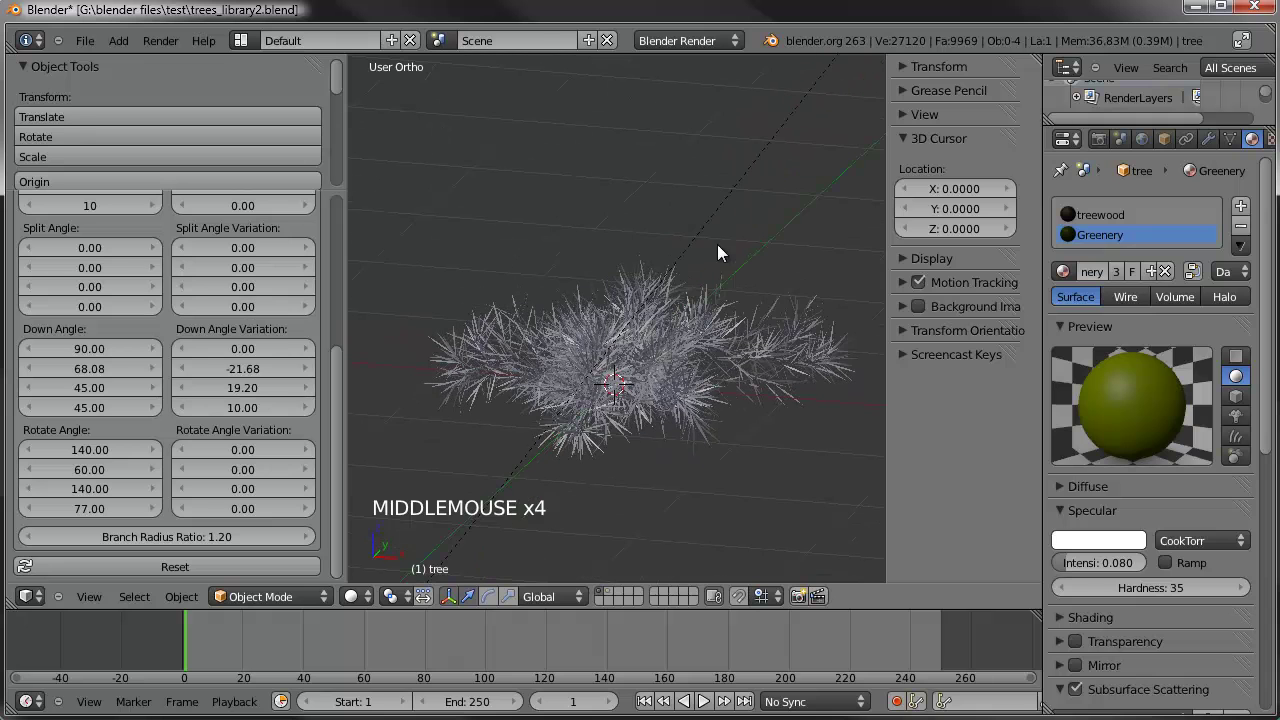
Narrow the tool shelf and select the leaves object
left_click_drag(345, 479, 218, 479)
right_click(443, 340)
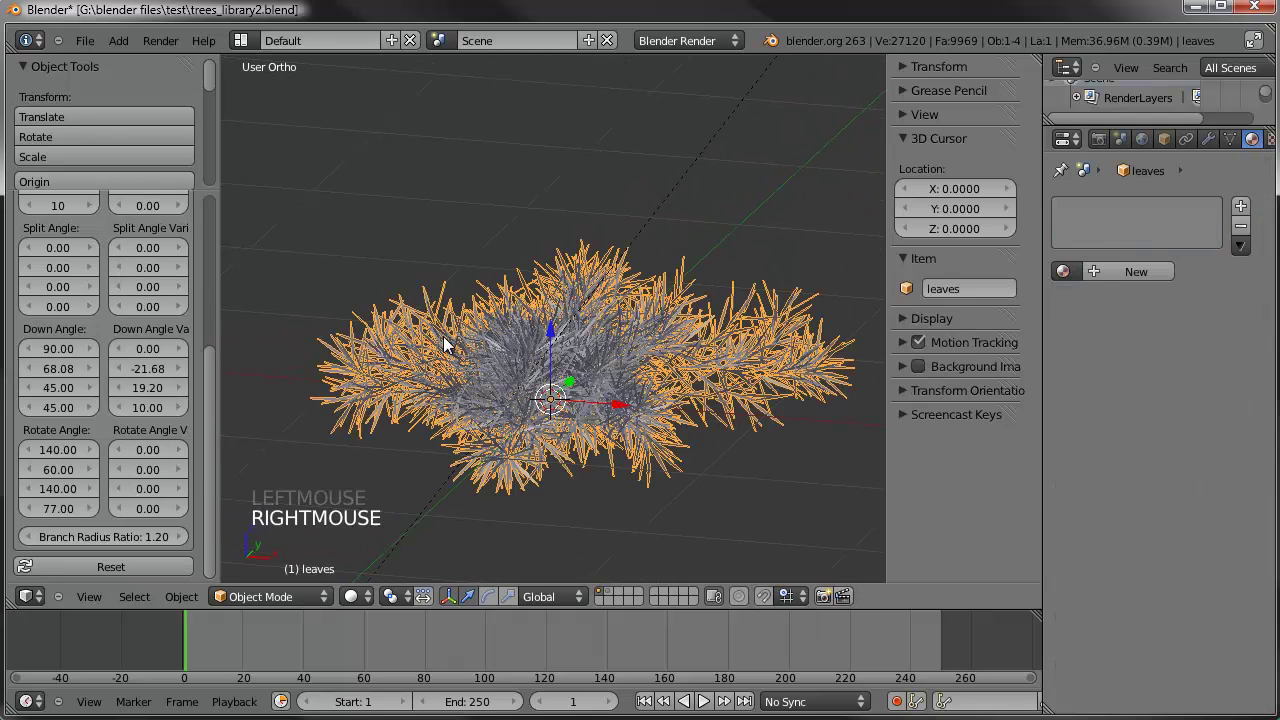
middle_click_drag(624, 332, 588, 360)
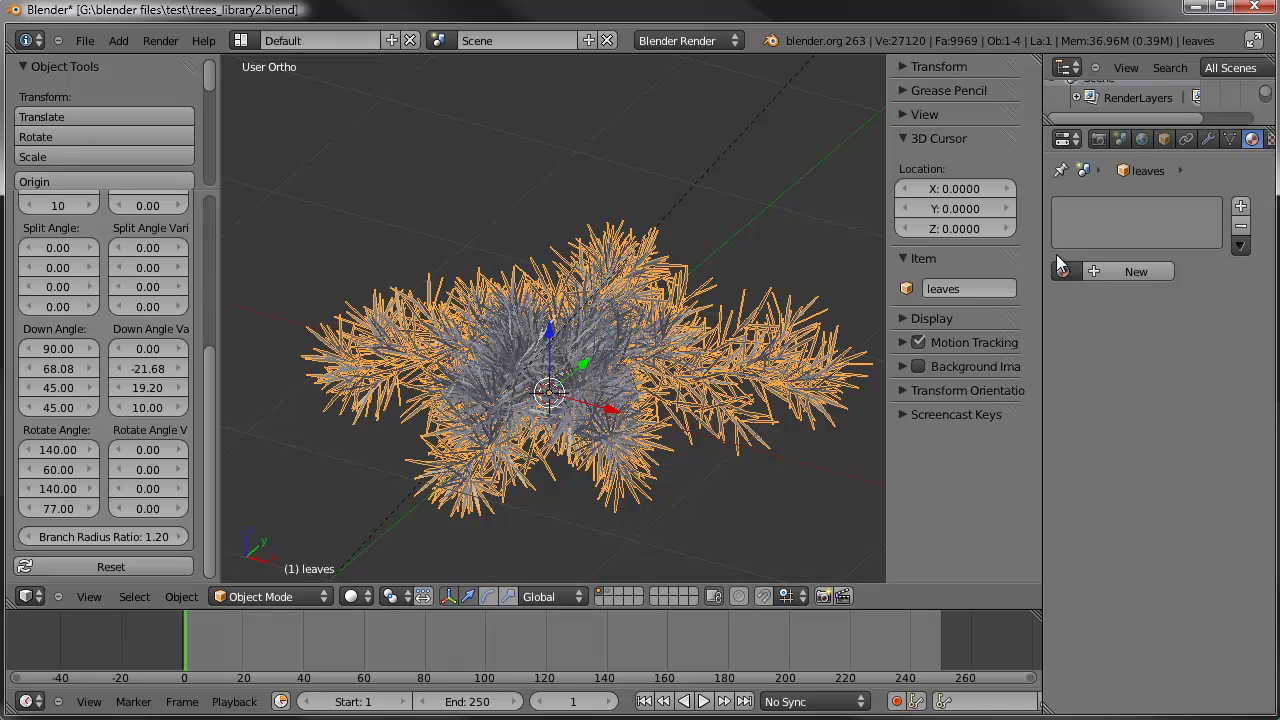
Widen the properties editor and convert the branch curve object tree.001 to a mesh
right_click(655, 356)
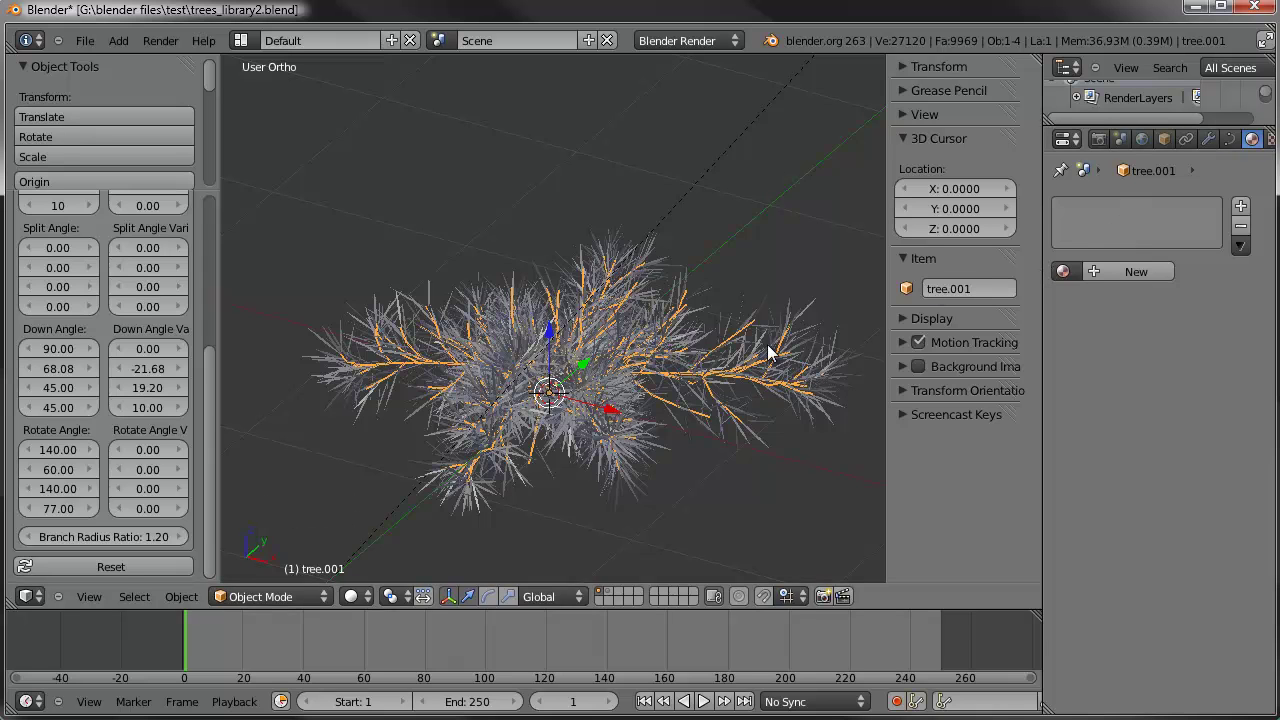
left_click(181, 596)
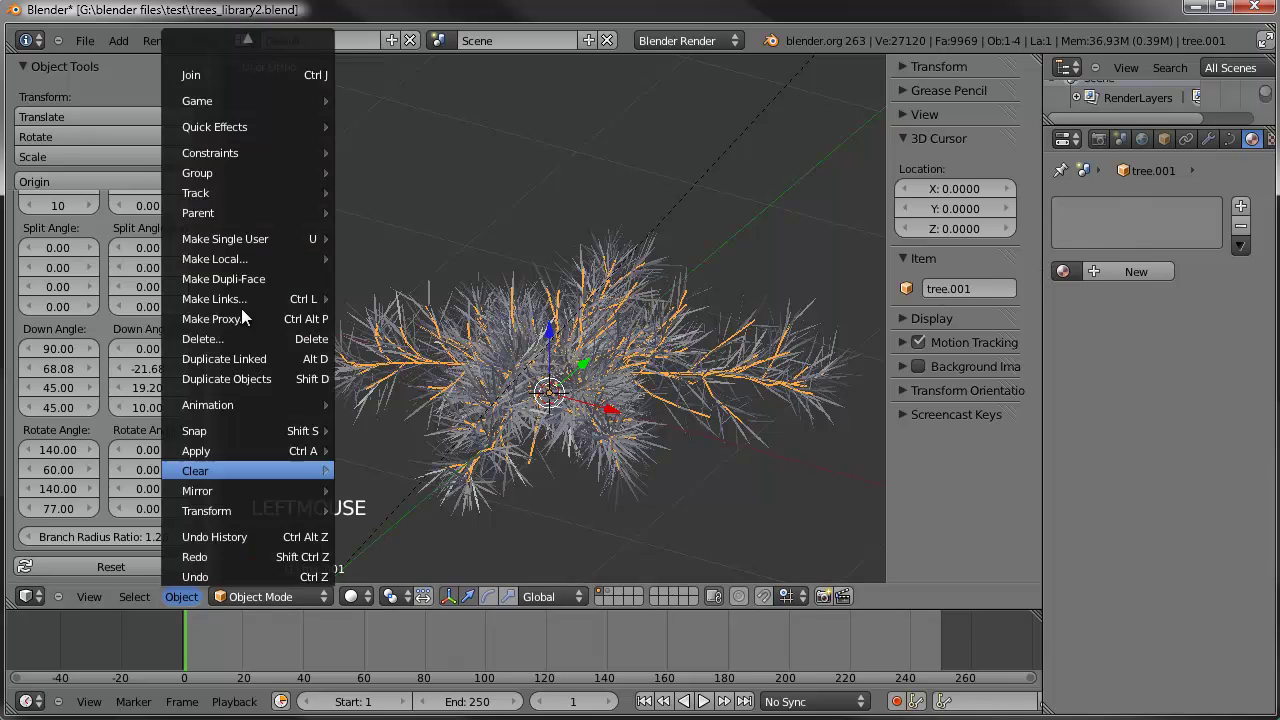
mouse_move(245, 107)
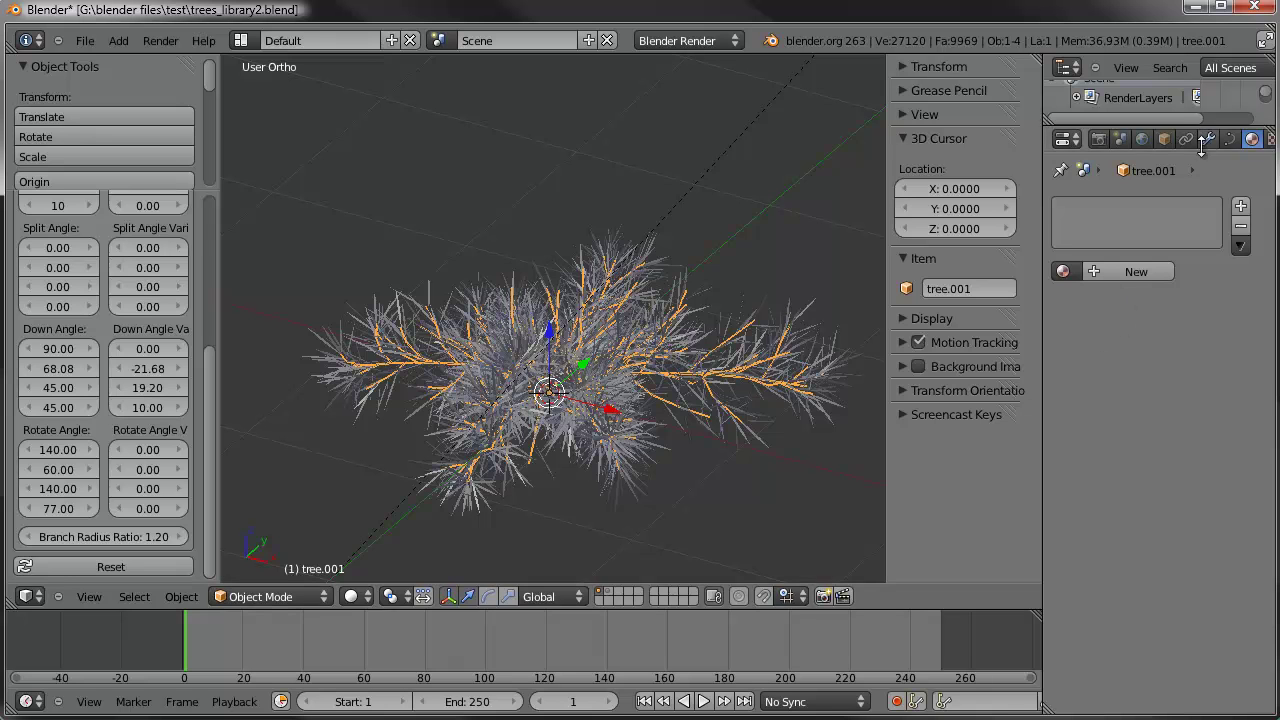
left_click_drag(1042, 178, 998, 177)
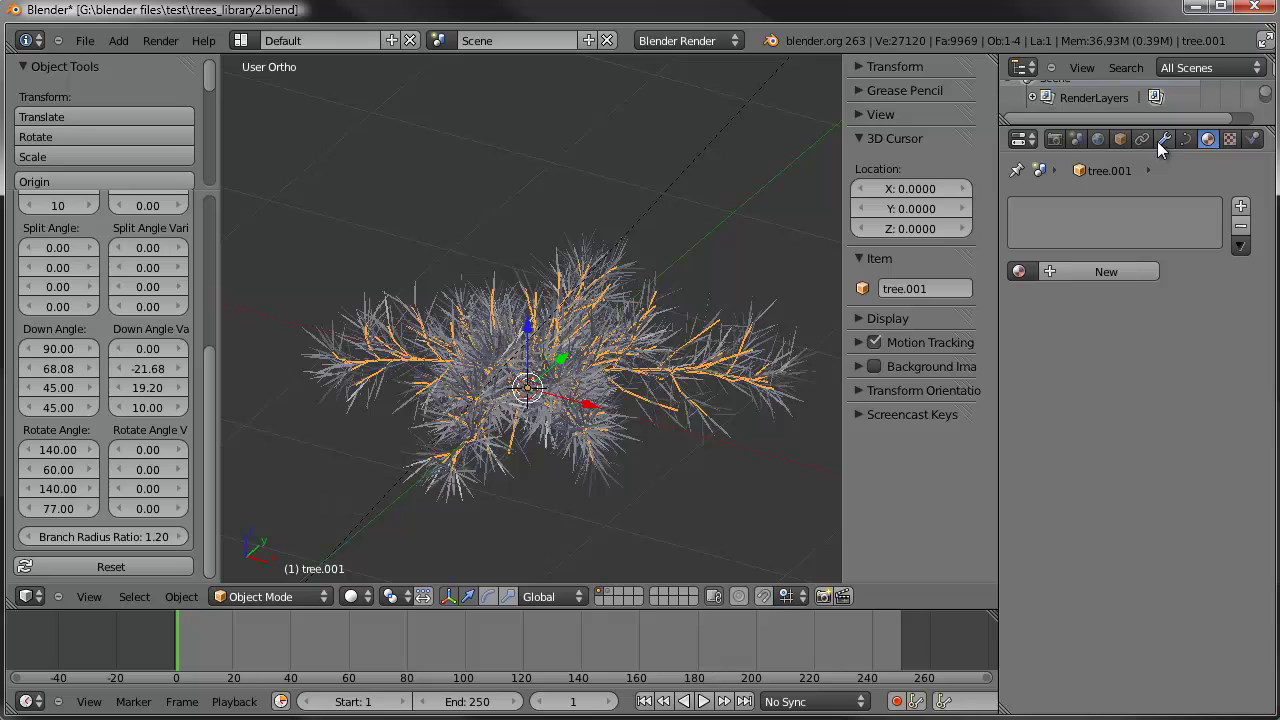
left_click(181, 596)
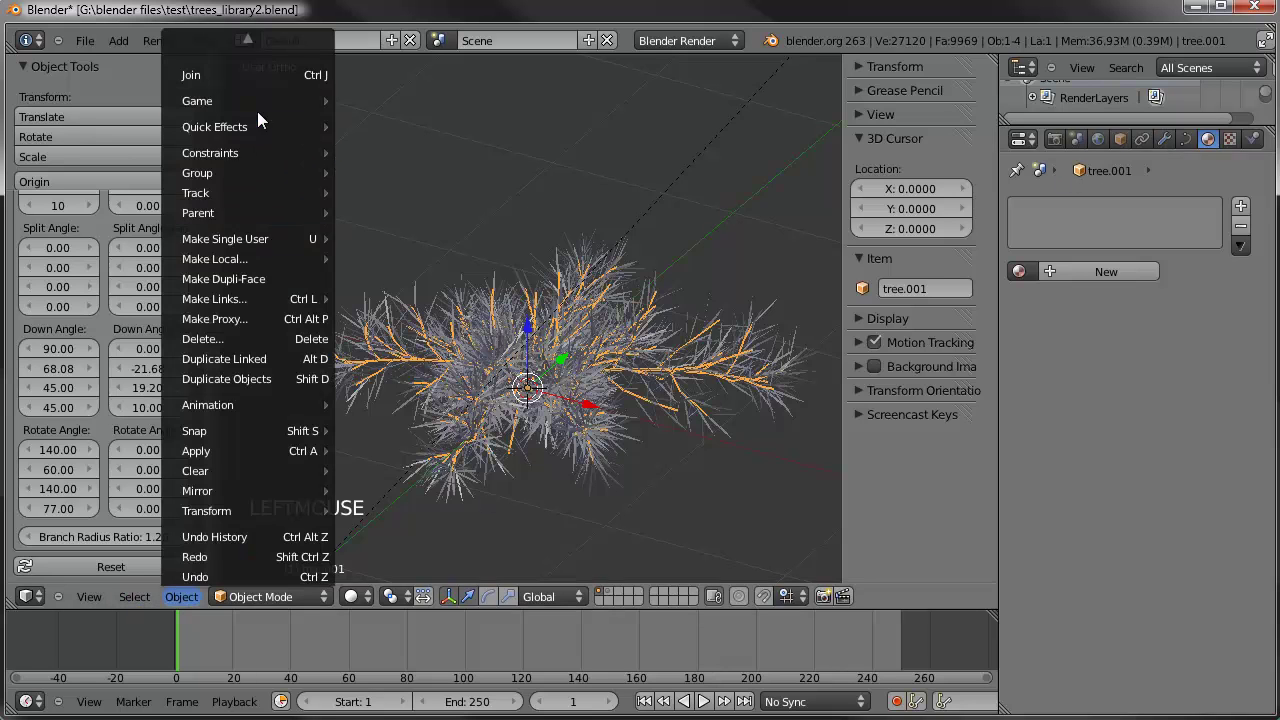
mouse_move(257, 55)
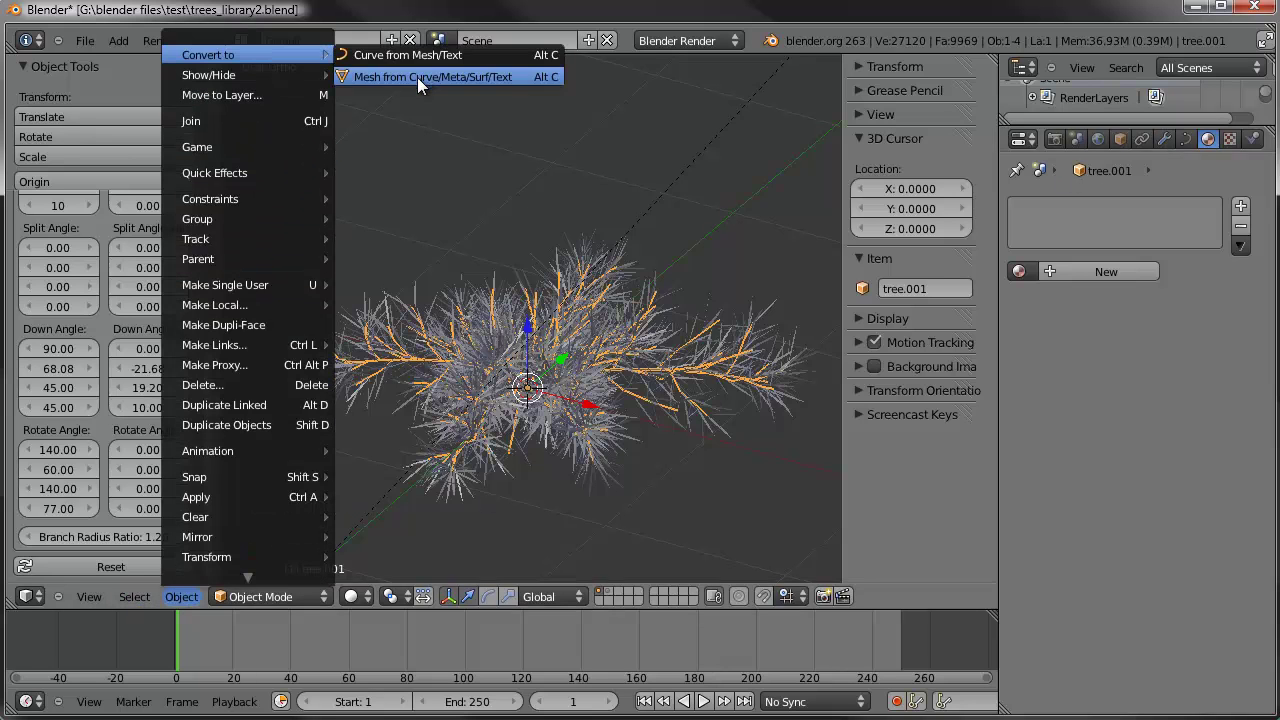
left_click(417, 77)
Add a vertex group named "stalks" to the branch mesh
left_click(1185, 140)
left_click(1240, 372)
left_click(1133, 489)
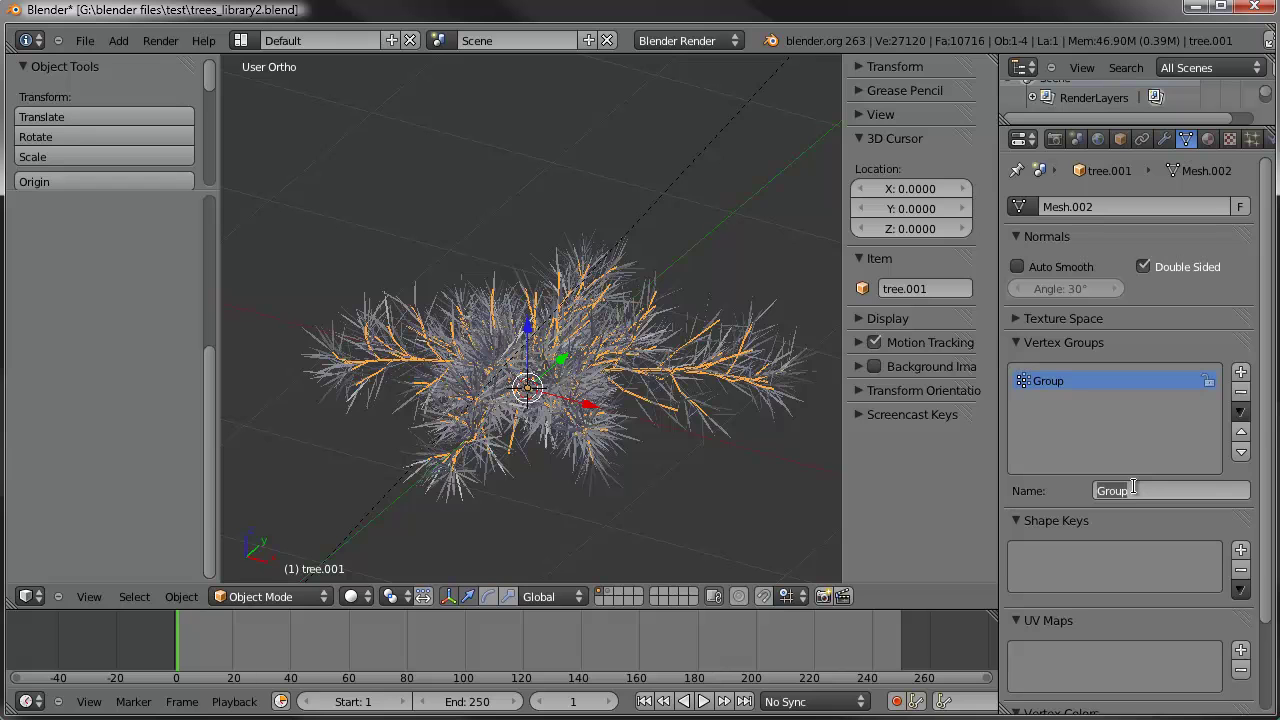
key("Return")
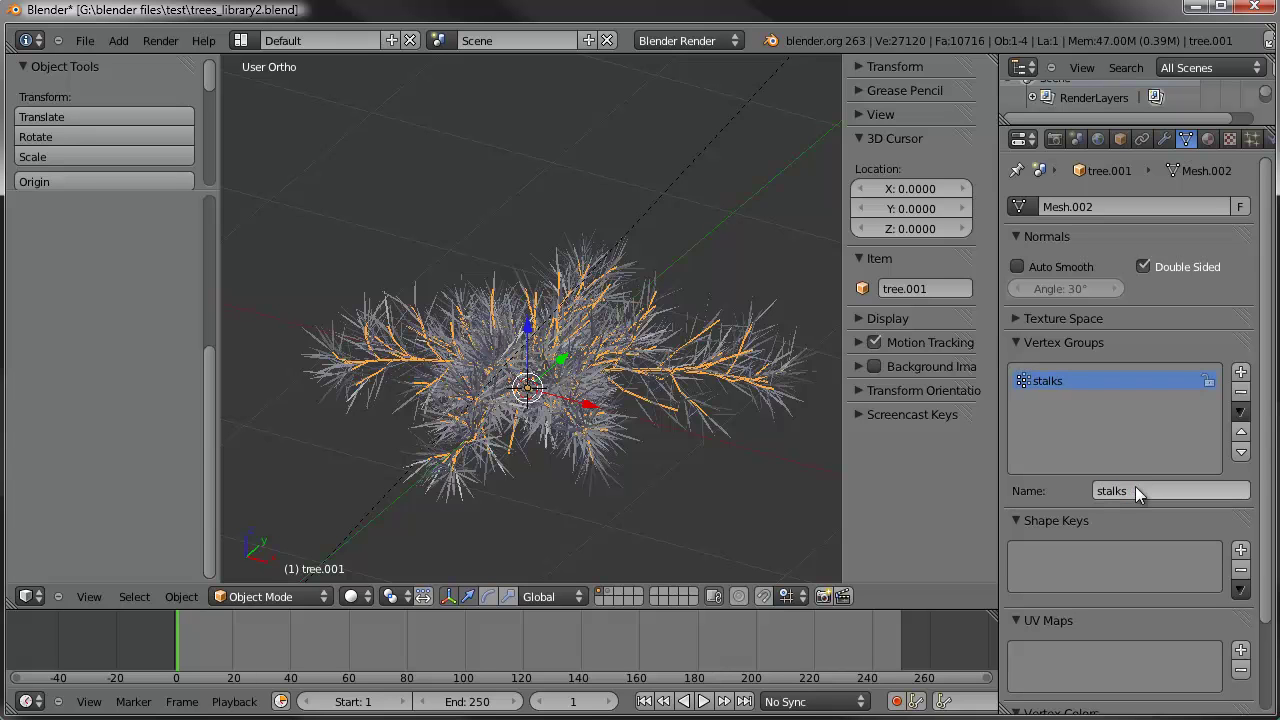
Join the leaves object into the branch mesh tree.001
right_click(676, 418)
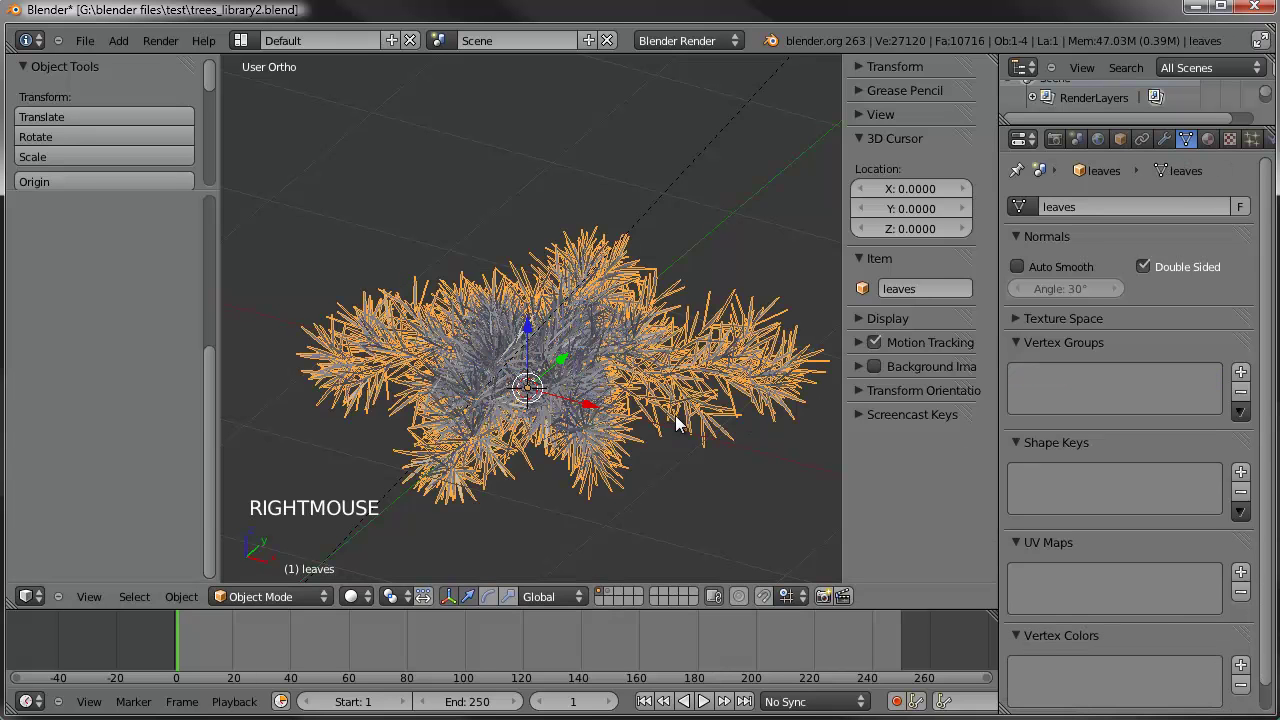
right_click(578, 357, "shift")
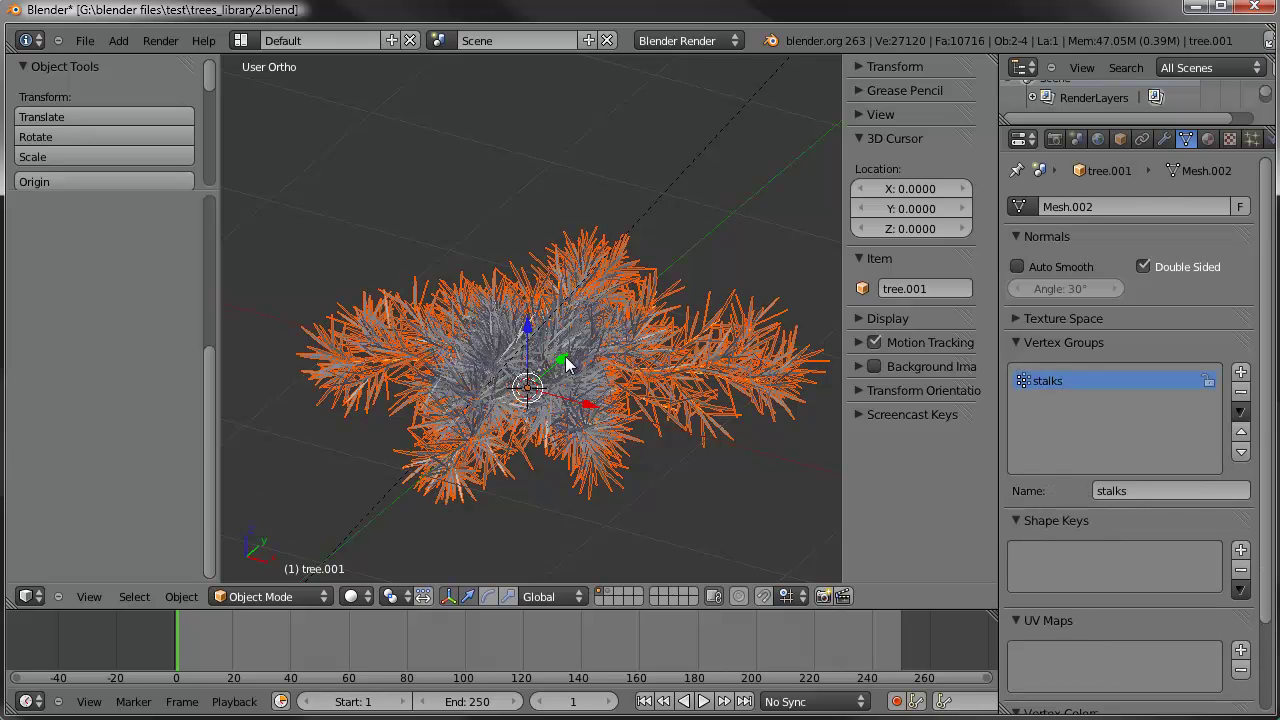
key("ctrl+j")
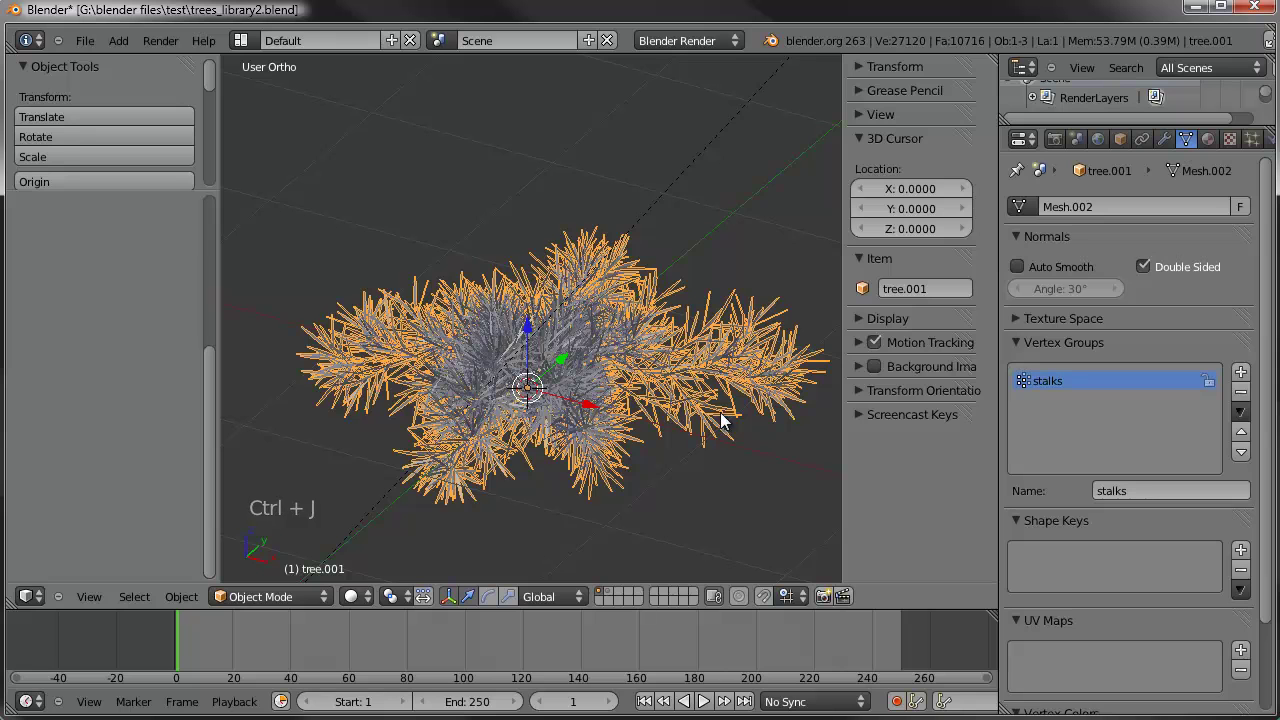
In Edit Mode, select all vertices of the joined mesh and deselect the stalks vertex group
key("a")
key("Tab")
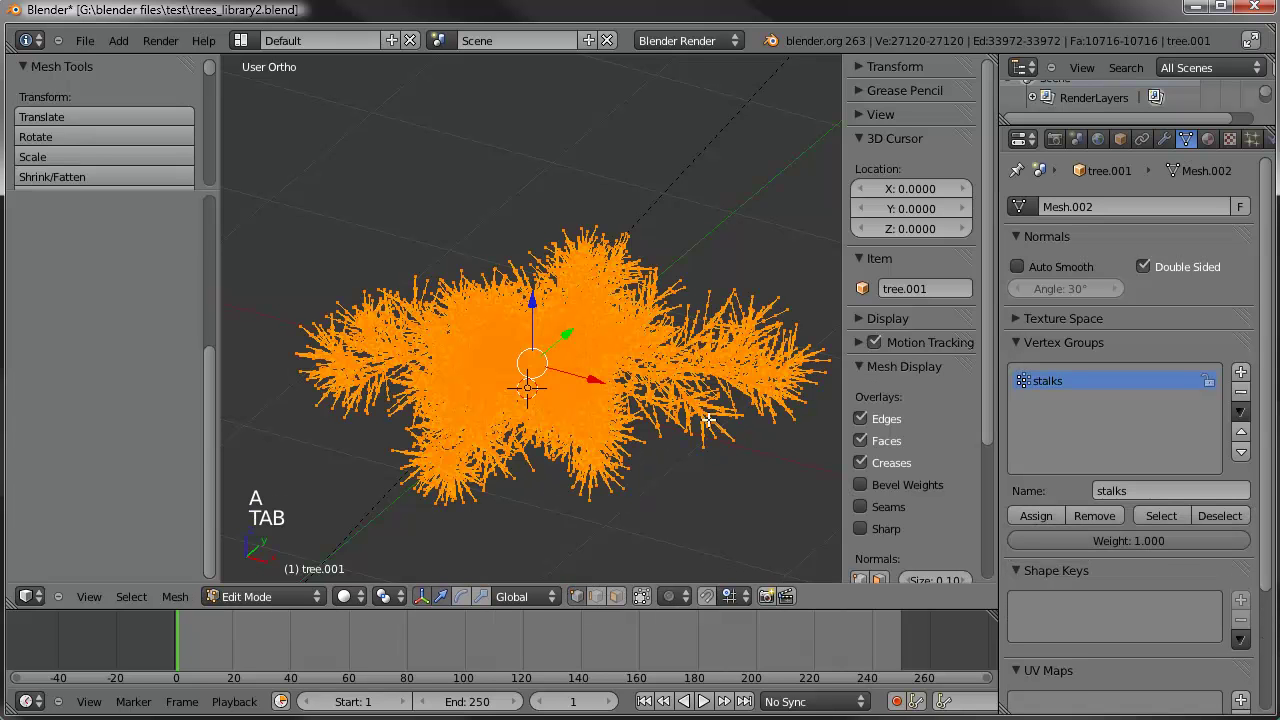
key("a")
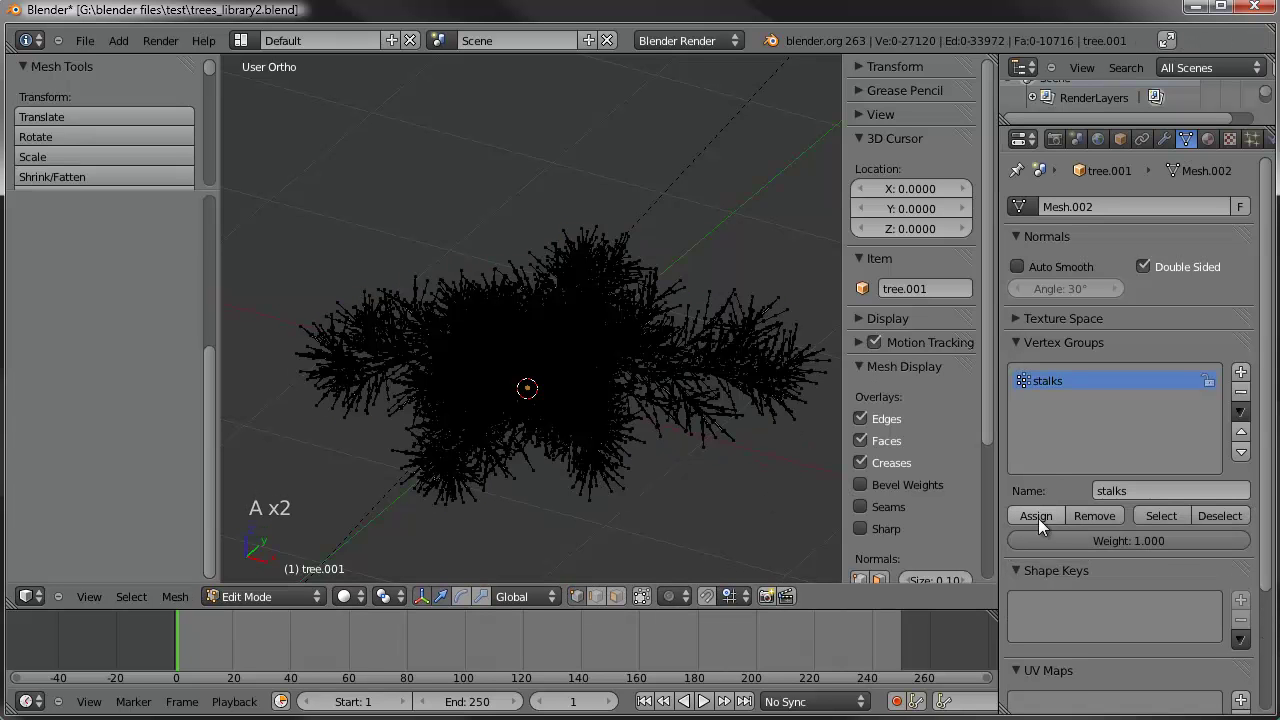
key("a")
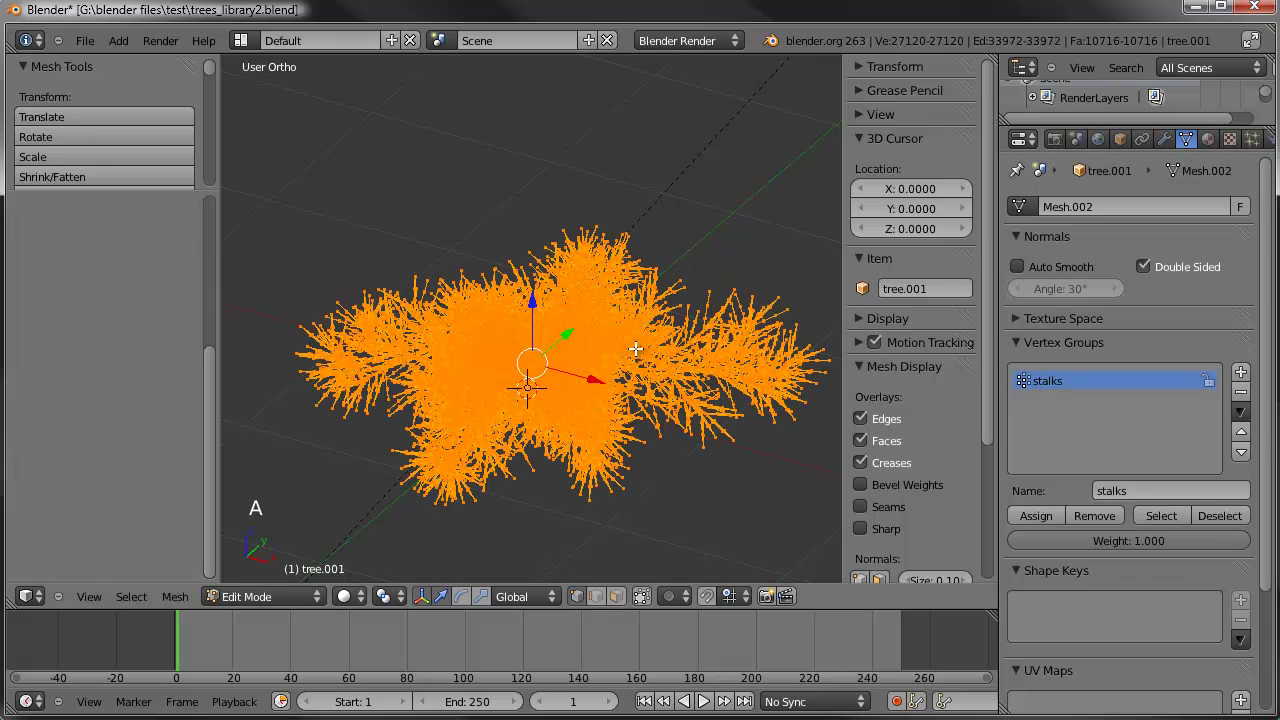
left_click(1220, 515)
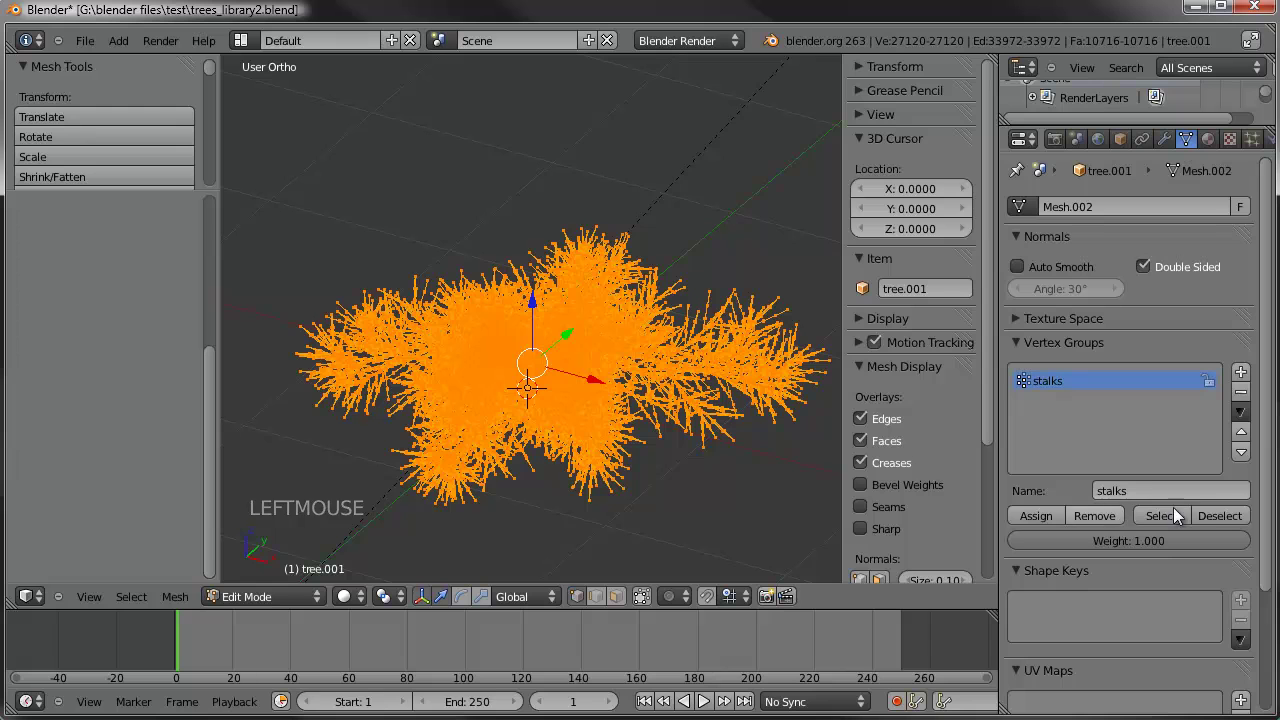
left_click(1215, 515)
Add a vertex group named "blades" and assign the selected vertices to it
left_click(1240, 372)
left_click(1143, 490)
type("blades")
key("Return")
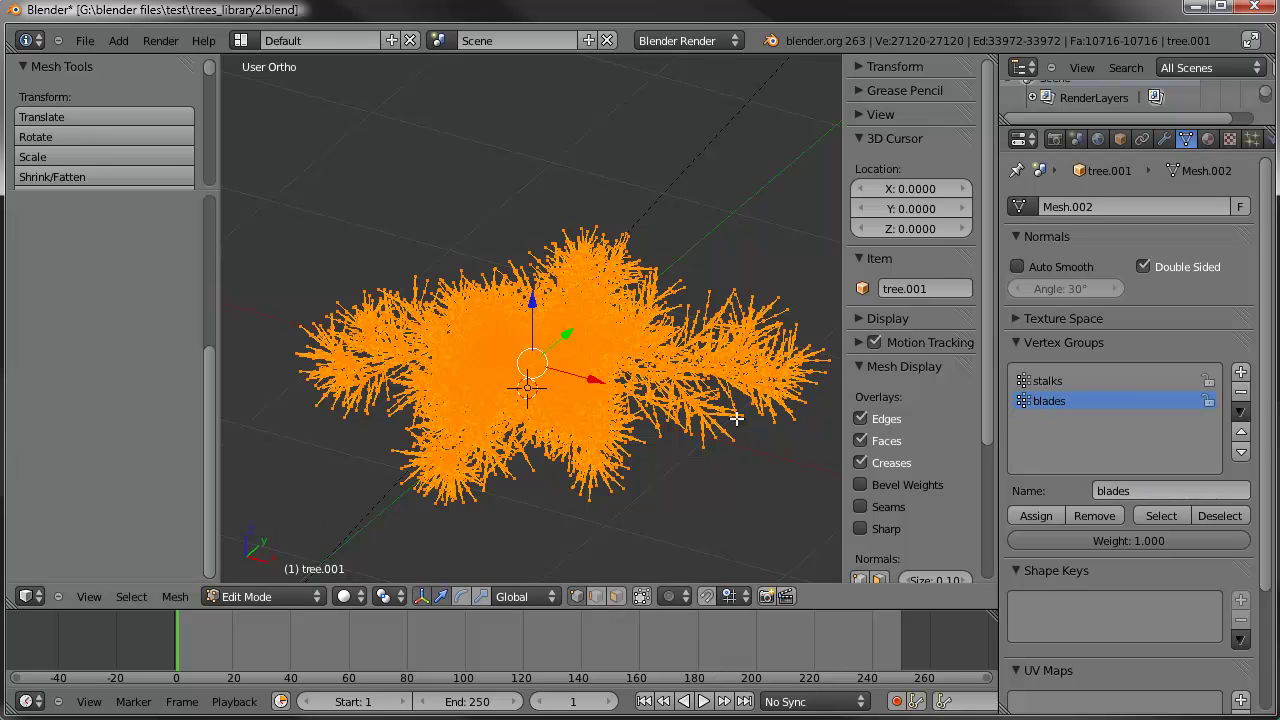
left_click(1036, 515)
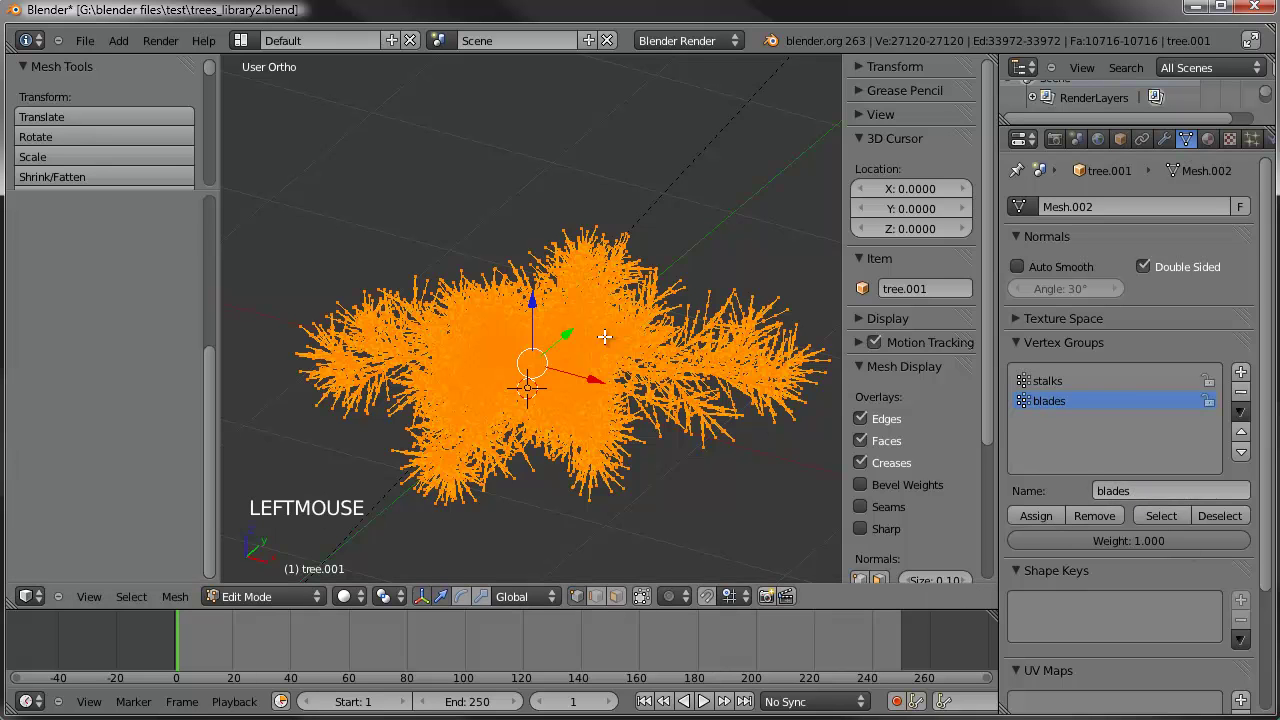
Select only the stalks vertex group in Edit Mode to check which vertices it contains
key("Tab")
left_click(1080, 403)
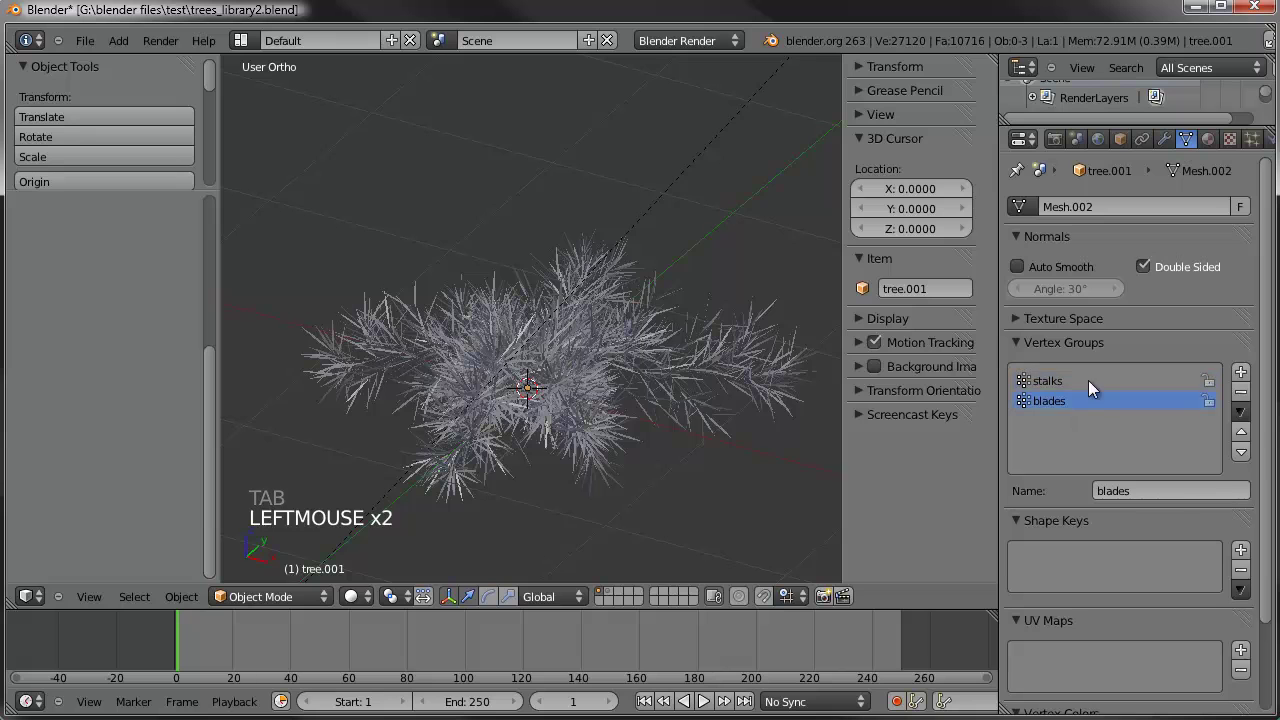
left_click(1088, 380)
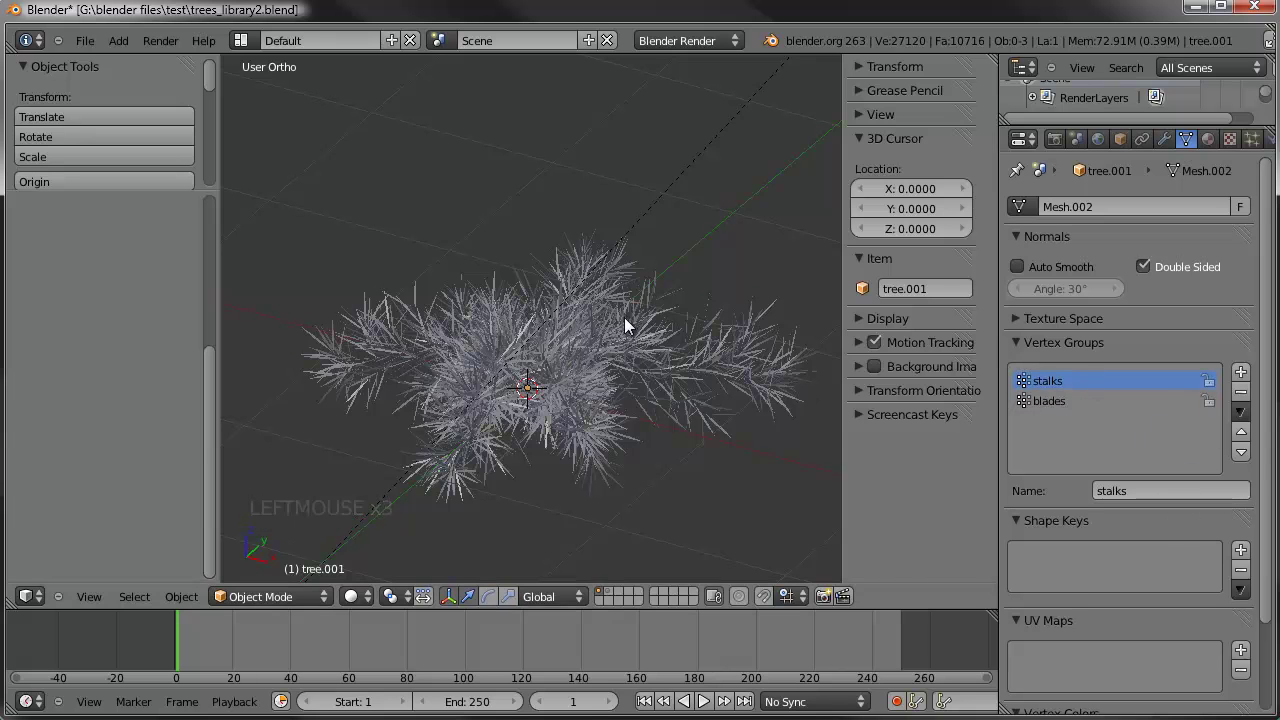
key("Tab")
key("a")
key("a")
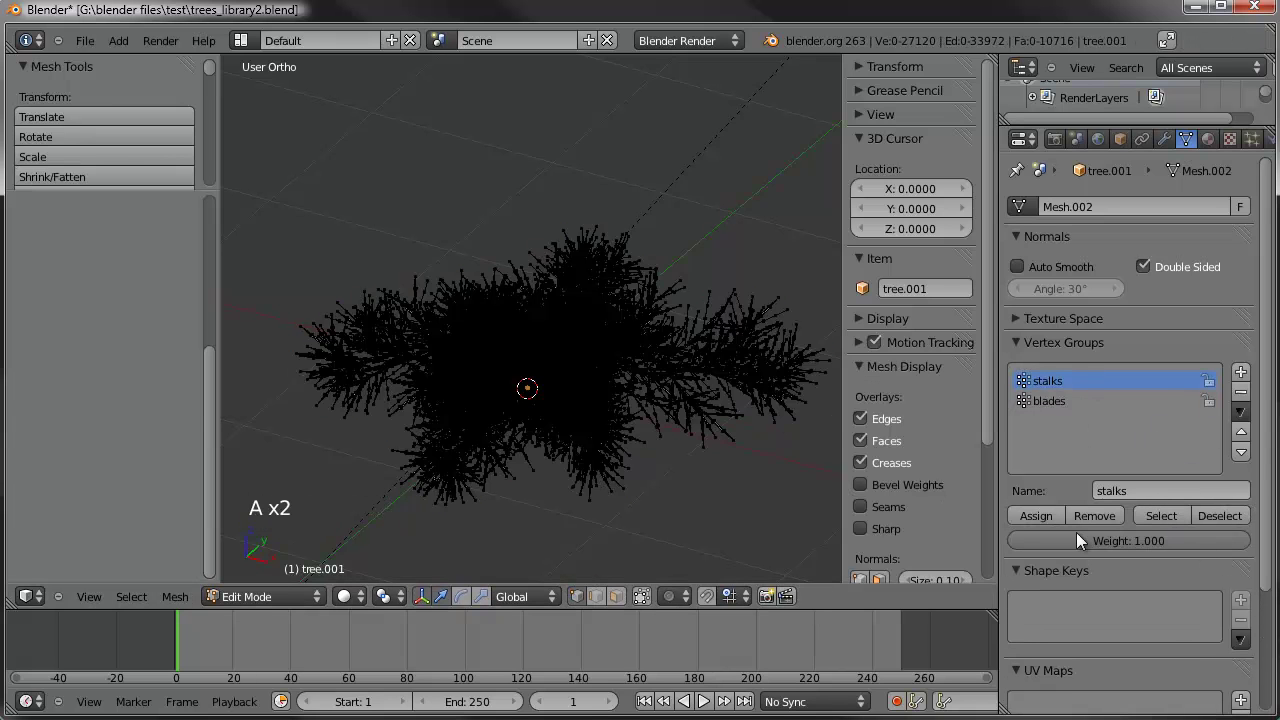
left_click(1162, 516)
mouse_move(566, 380)
middle_mouse_down()
mouse_move(574, 289)
mouse_move(560, 403)
middle_mouse_up()
scroll(554, 421, "up", 2)
scroll(665, 397, "down", 2)
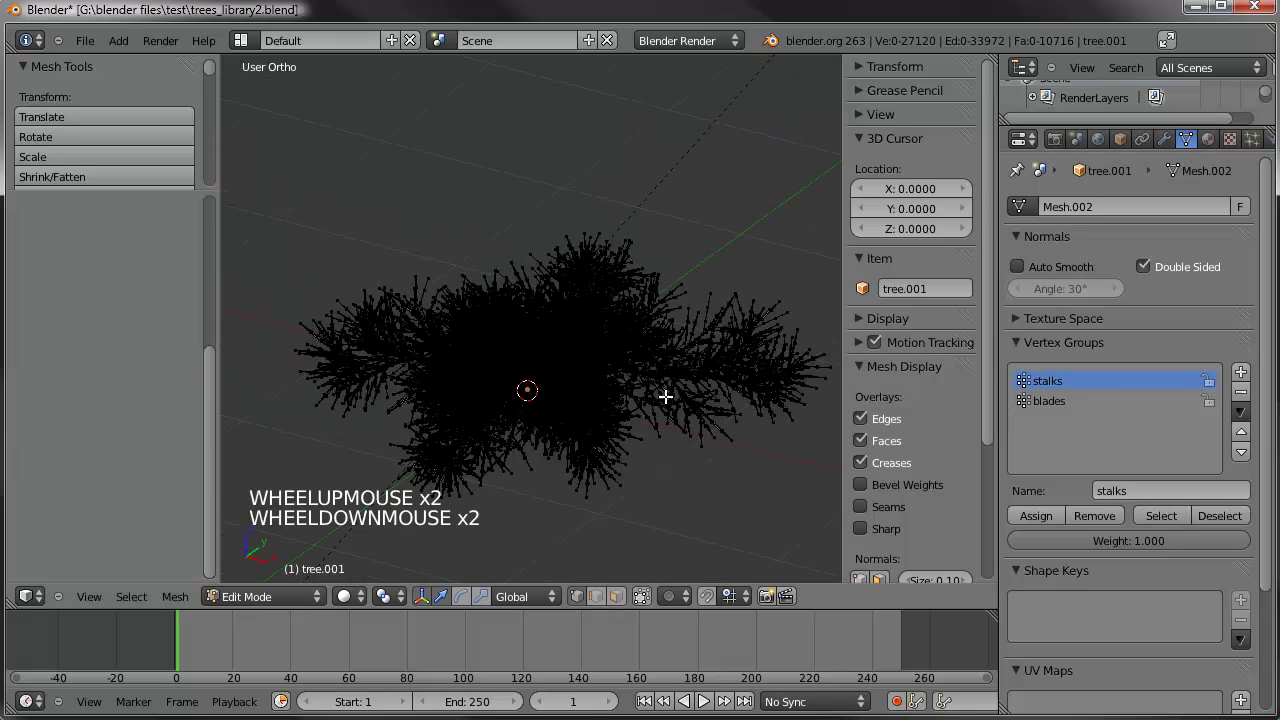
Undo the blades vertex group and the join, back to separate branch and leaves objects with the branch mesh selected
key("ctrl+z")
key("ctrl+z")
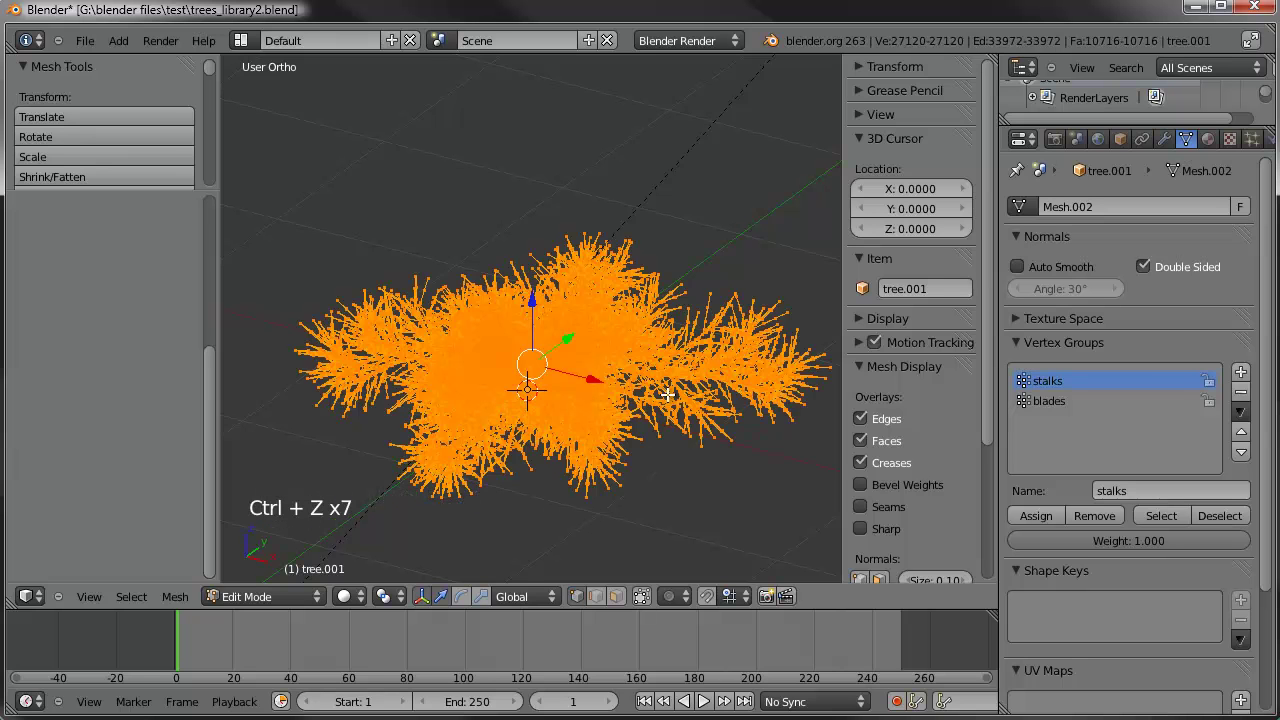
key("Tab")
key("ctrl+z")
key("ctrl+z")
key("ctrl+z")
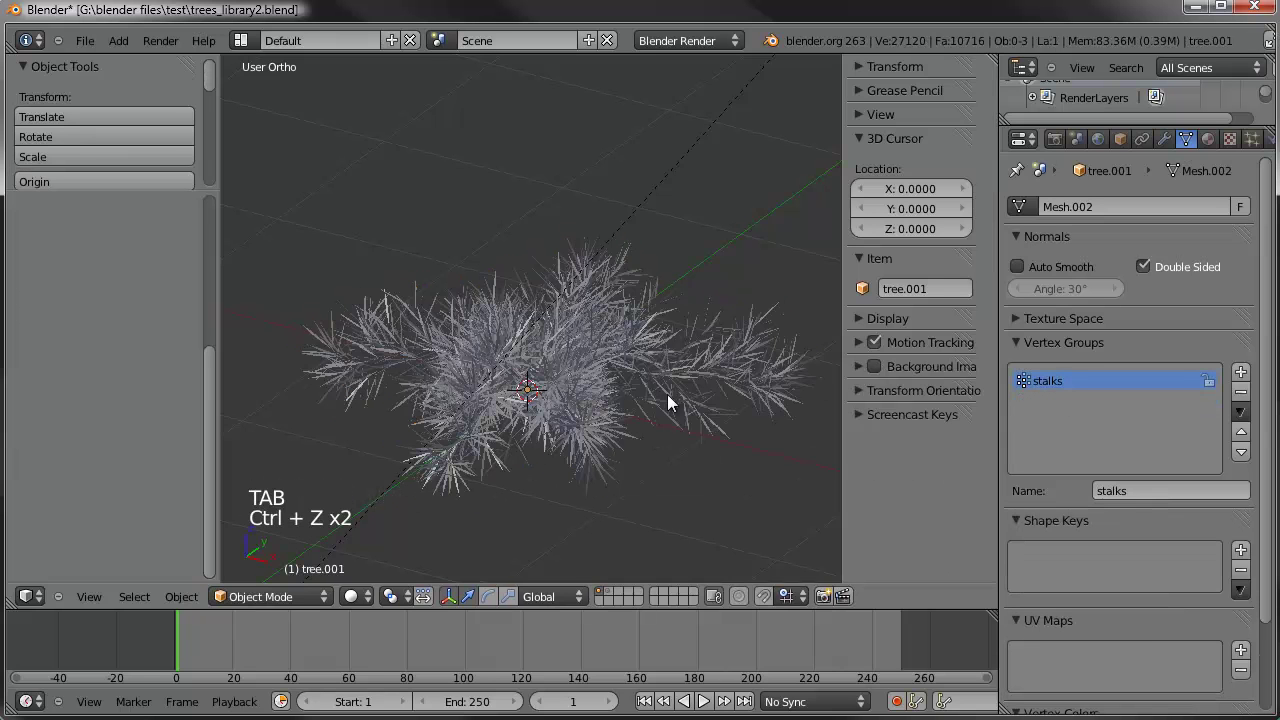
key("g")
right_click(652, 355)
key("ctrl+z")
key("g")
right_click(612, 346)
key("ctrl+z")
key("ctrl+z")
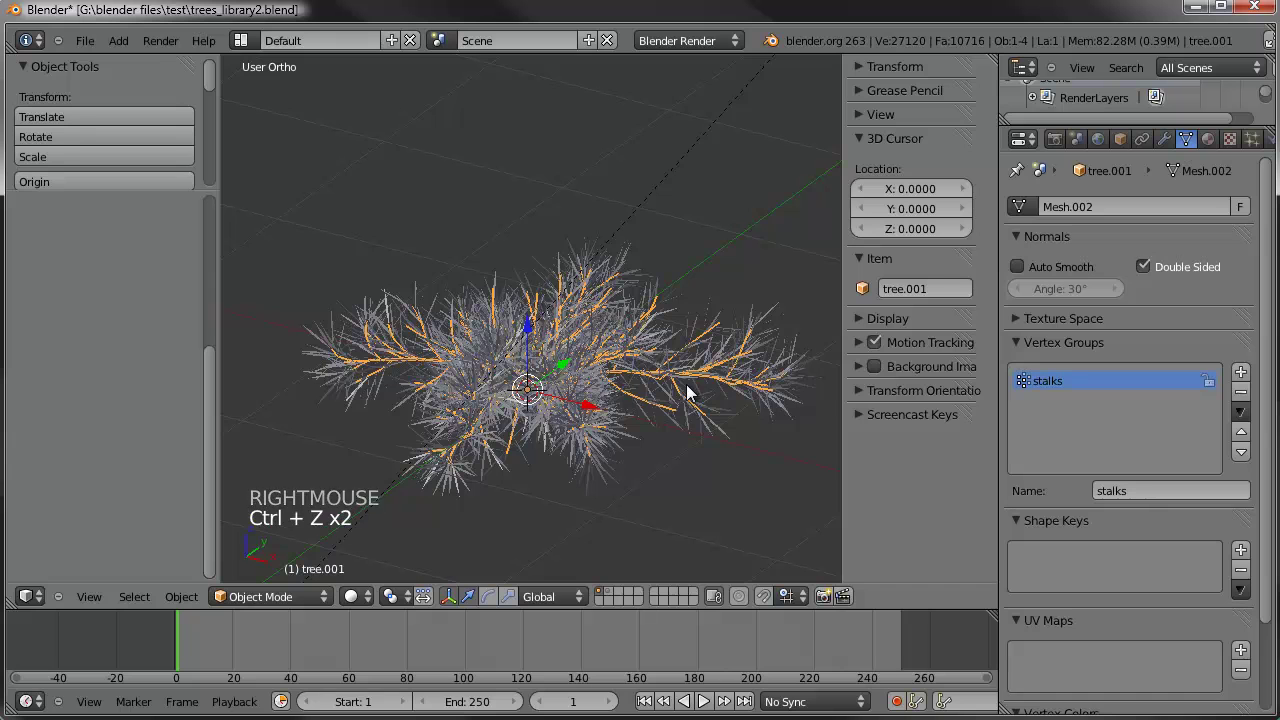
Assign all vertices of the branch mesh to the stalks vertex group in Edit Mode
key("Tab")
left_click(1028, 515)
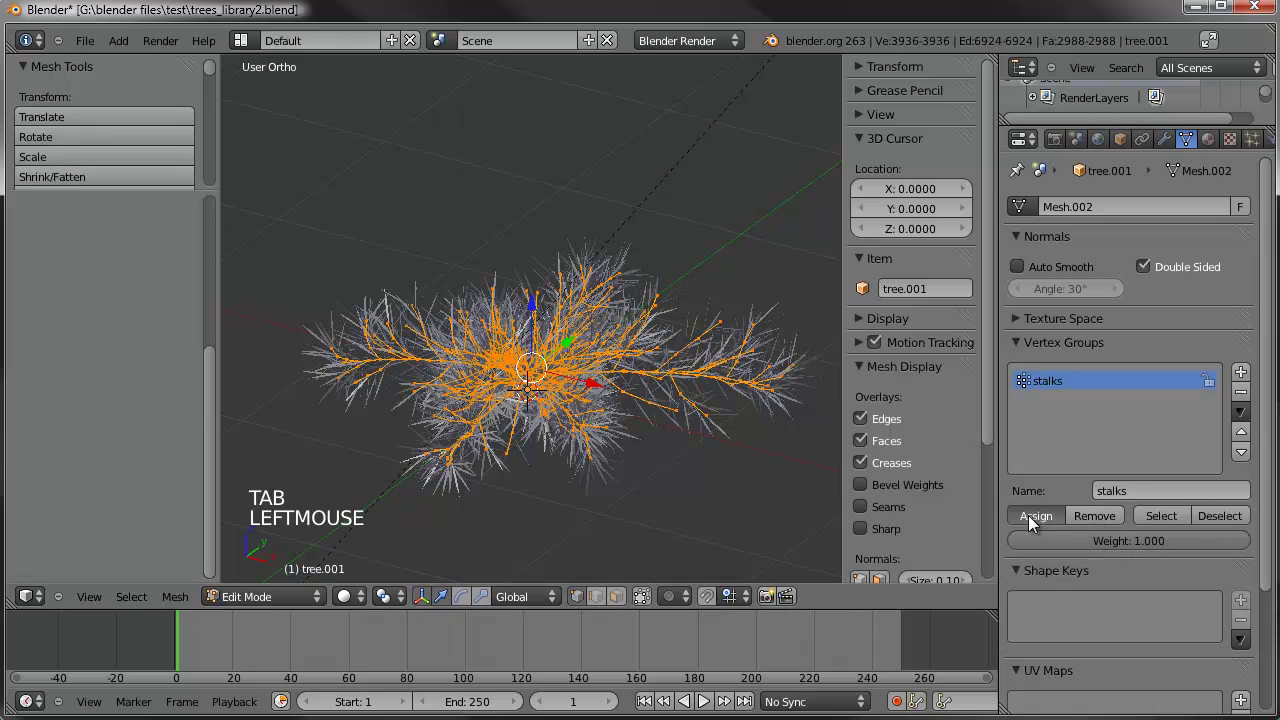
key("Tab")
Join the leaves object into the branch mesh tree.001 and enter Edit Mode on it
right_click(608, 325)
right_click(607, 318, "shift")
right_click(630, 335)
right_click(587, 337, "shift")
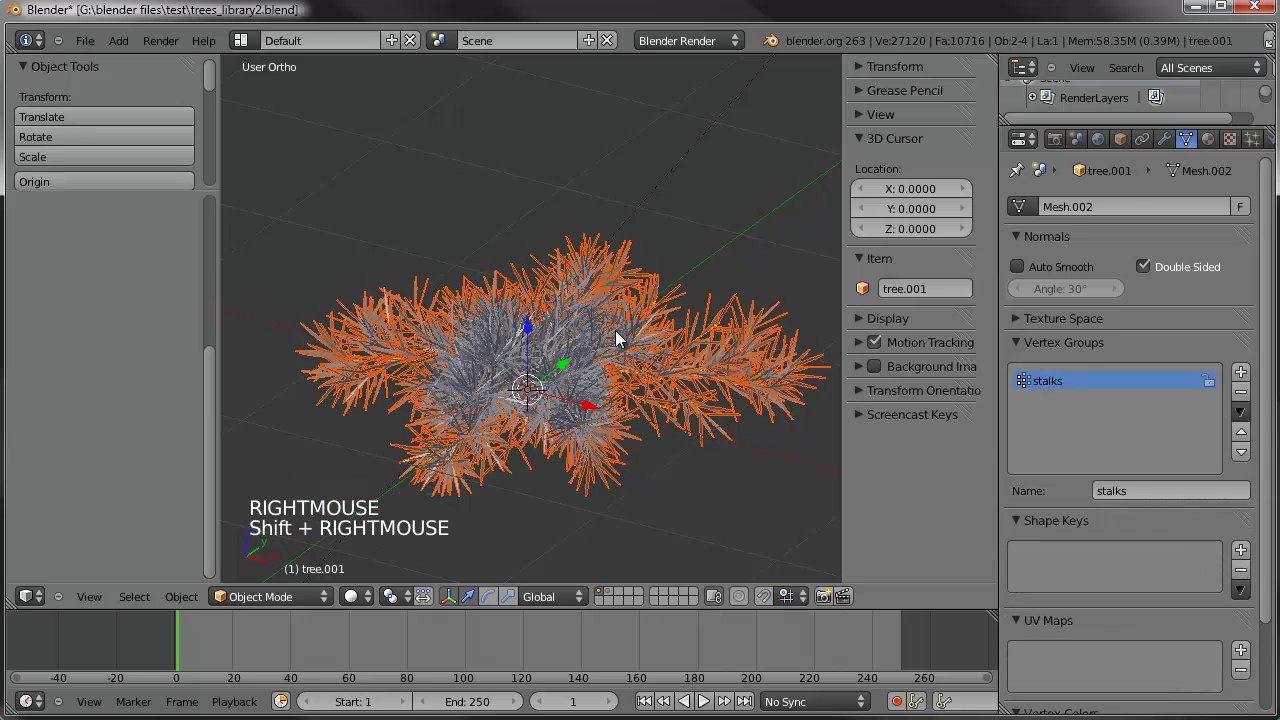
key("ctrl+j")
key("Tab")
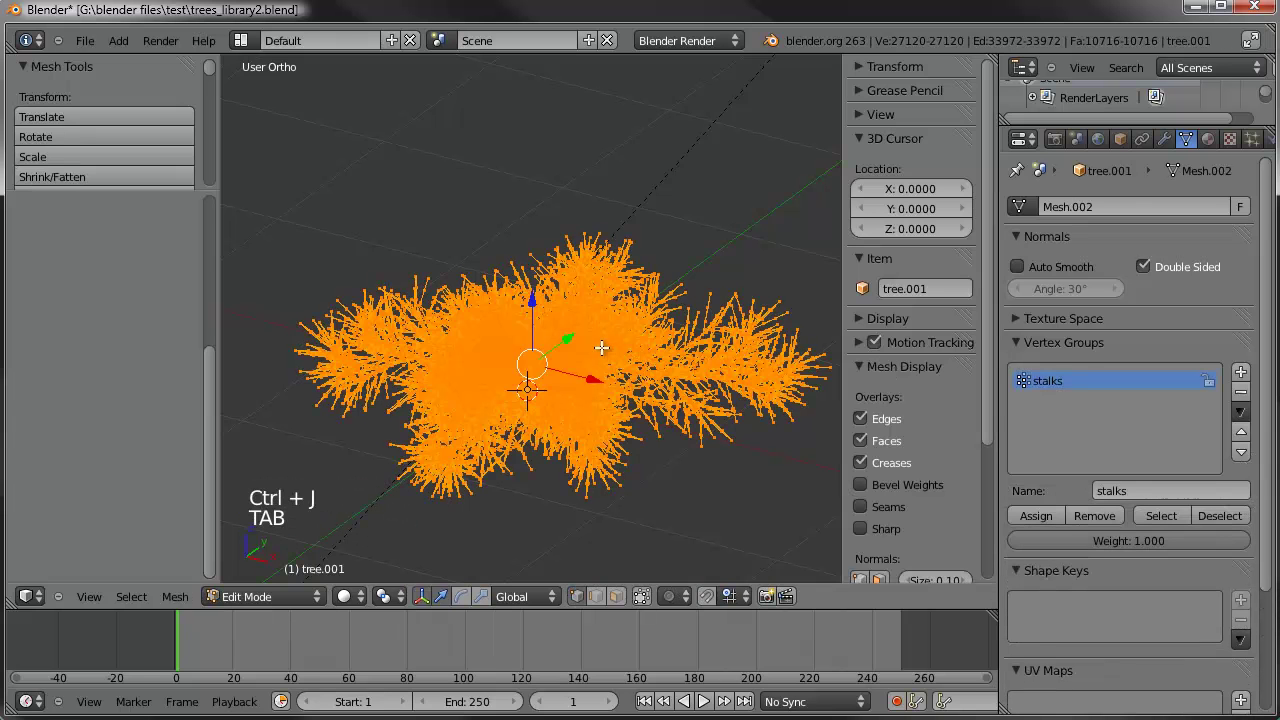
Select all vertices of the joined mesh and deselect those in the stalks vertex group
key("a")
key("a")
key("a")
key("a")
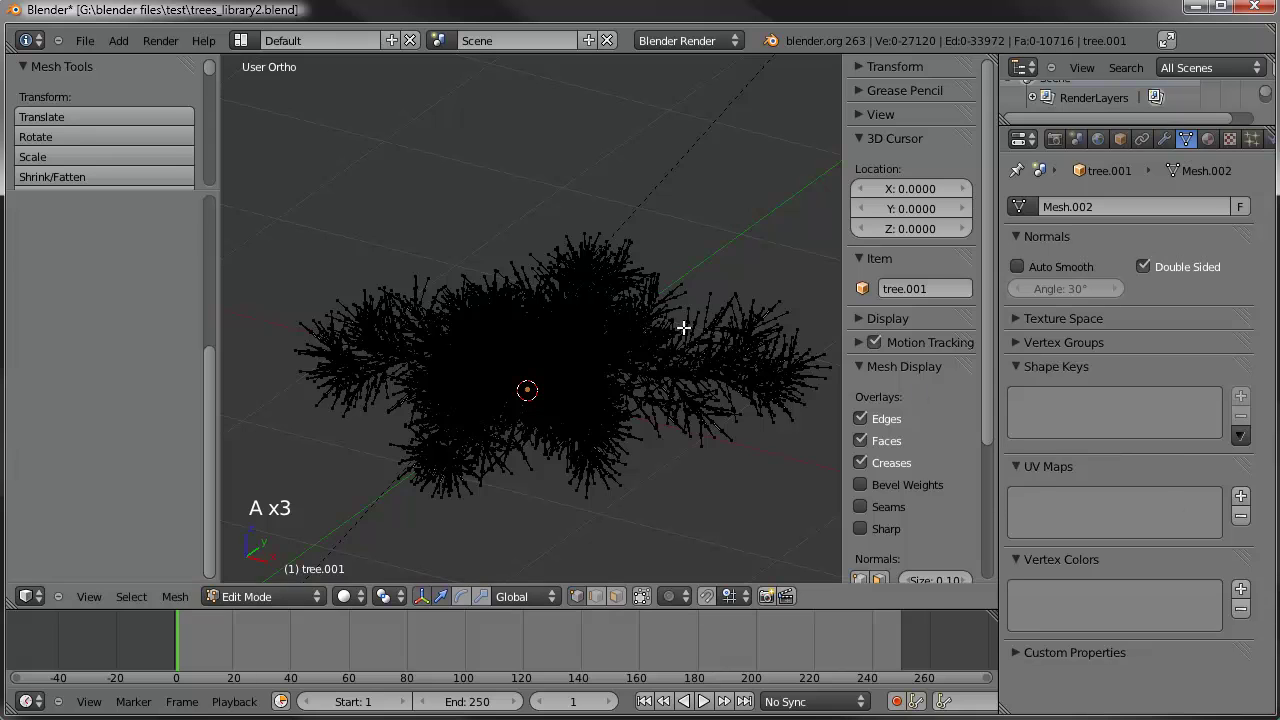
left_click(1025, 342)
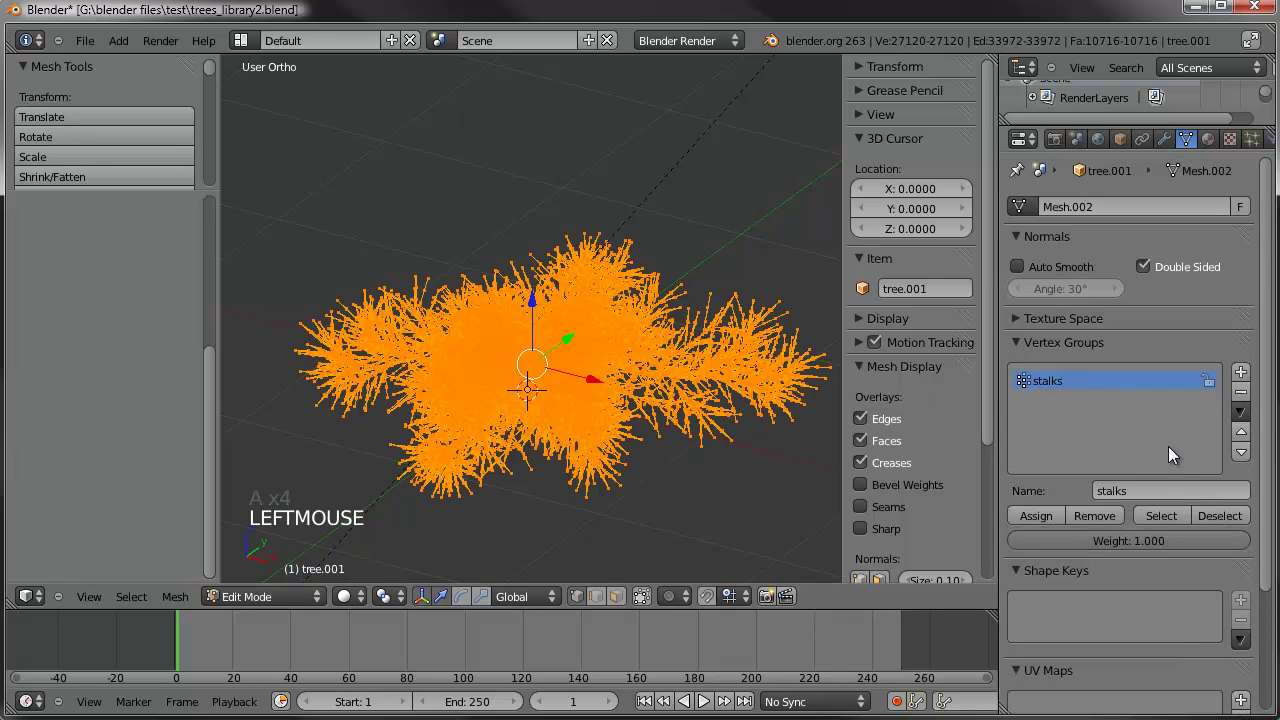
left_click(1220, 515)
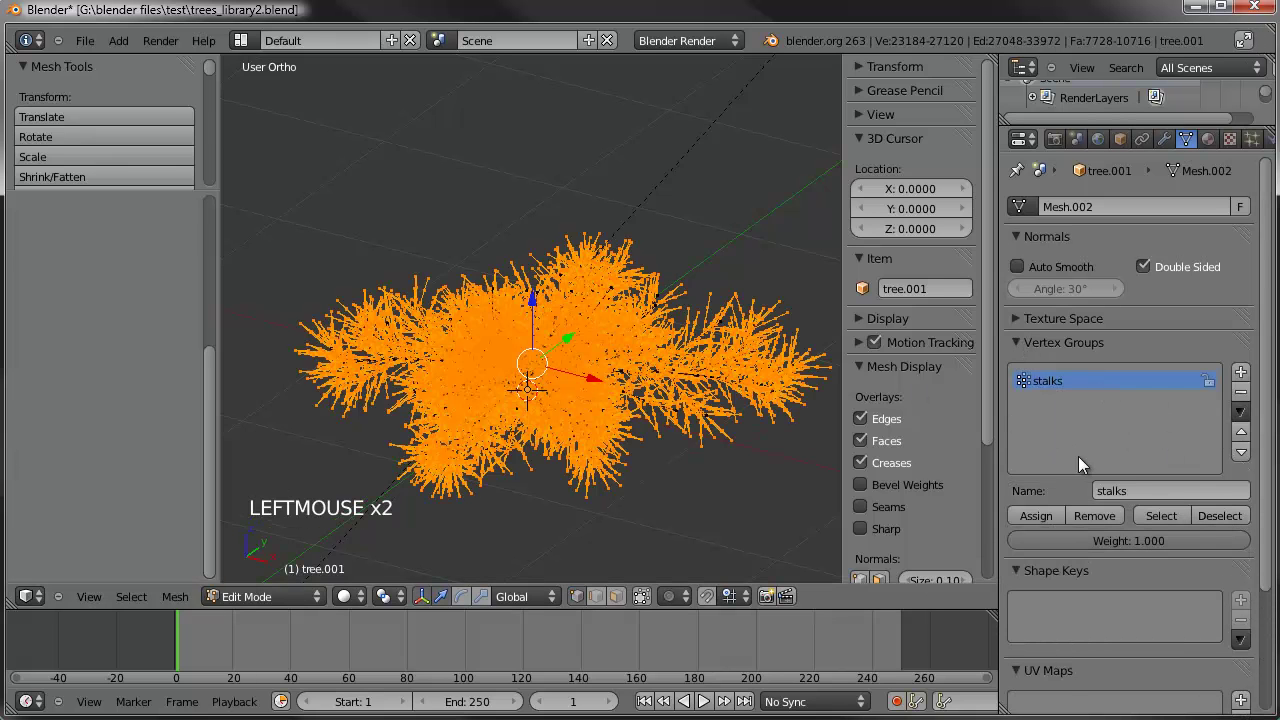
Add a vertex group named "blades" for the selected leaf vertices
left_click(1240, 377)
double_click(1137, 490)
type("blaes")
key("Return")
left_click(1137, 490)
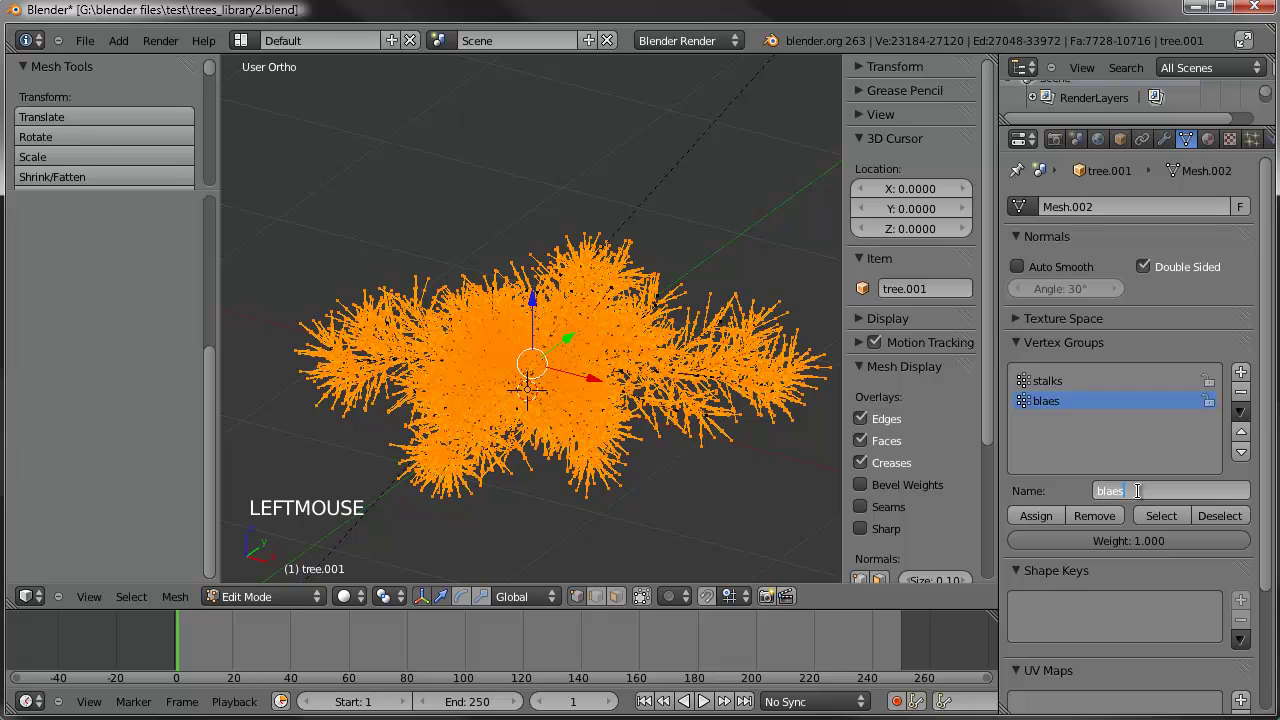
type("blades")
key("Return")
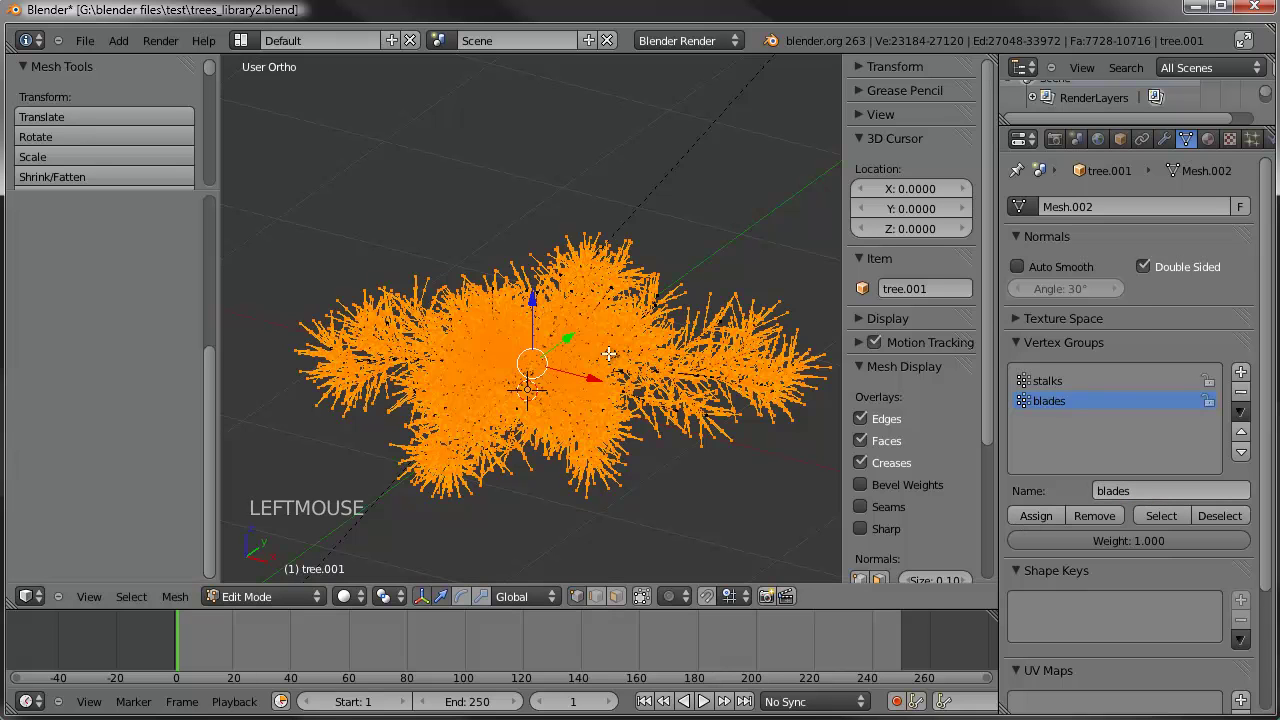
Check the stalks and blades vertex groups by selecting and deselecting each one's vertices
key("a")
left_click(1100, 380)
left_click(1161, 515)
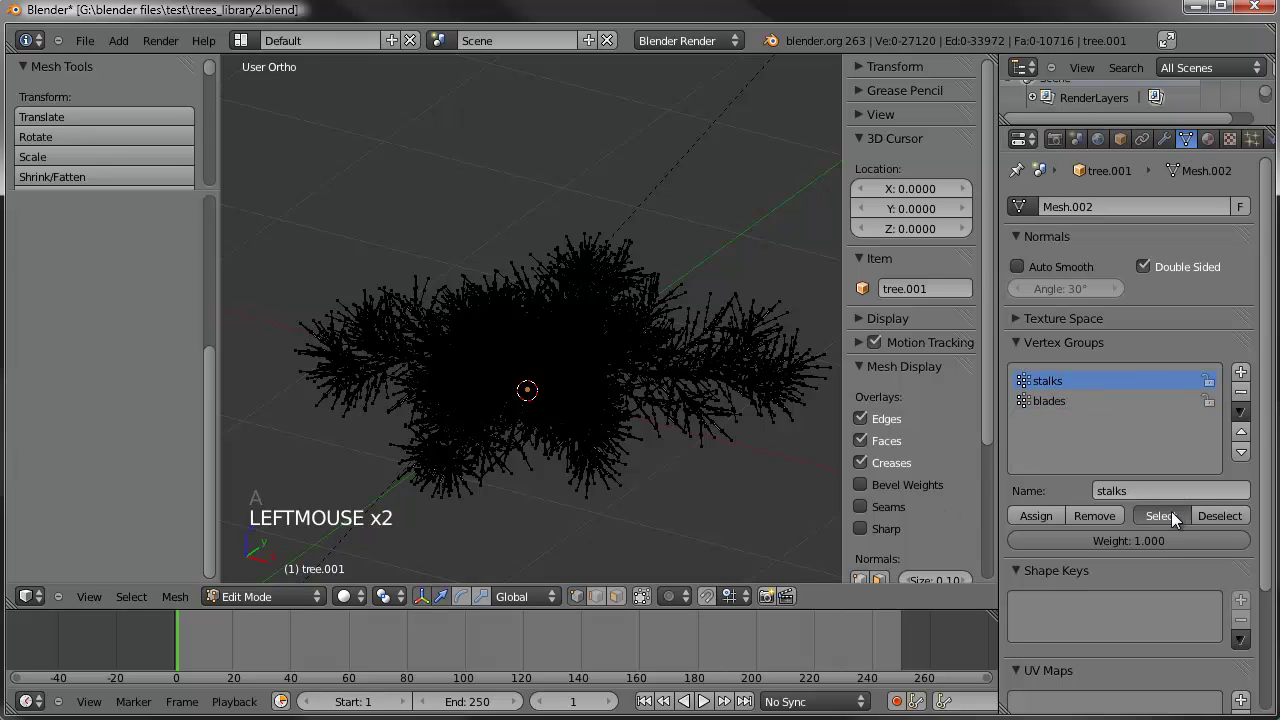
left_click(1219, 515)
left_click(1057, 401)
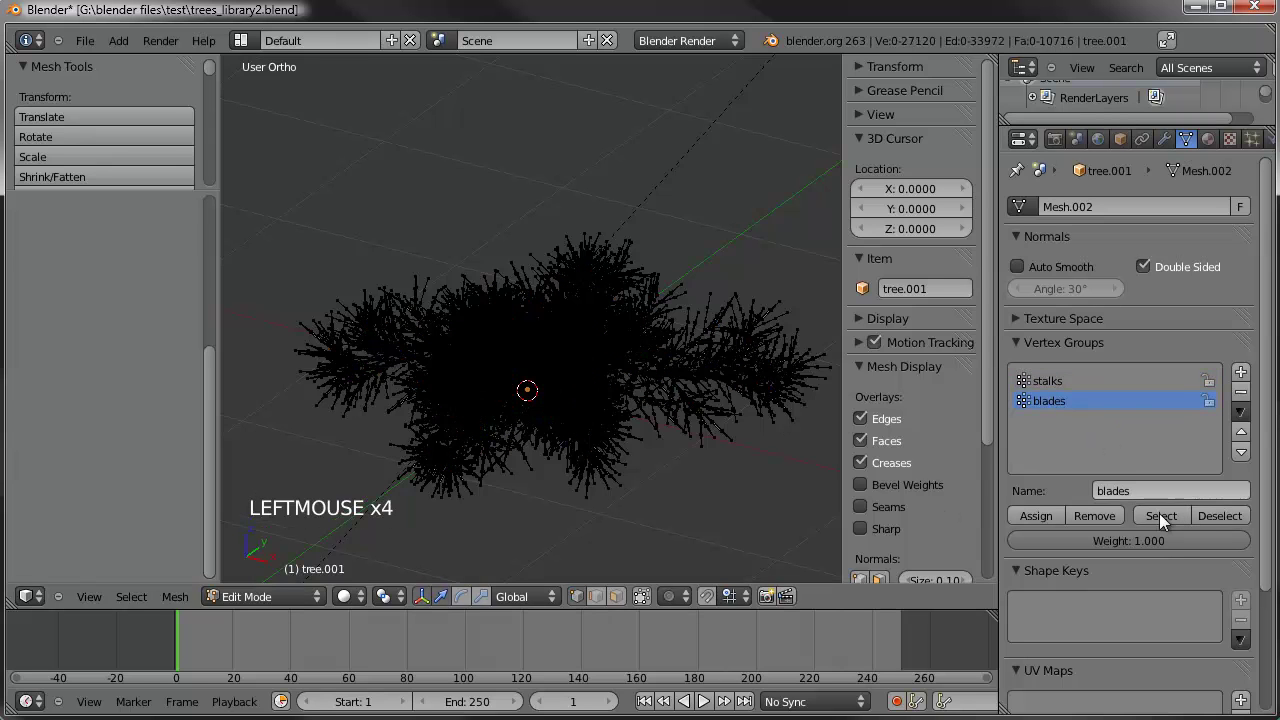
left_click(1162, 515)
left_click(1219, 515)
key("a")
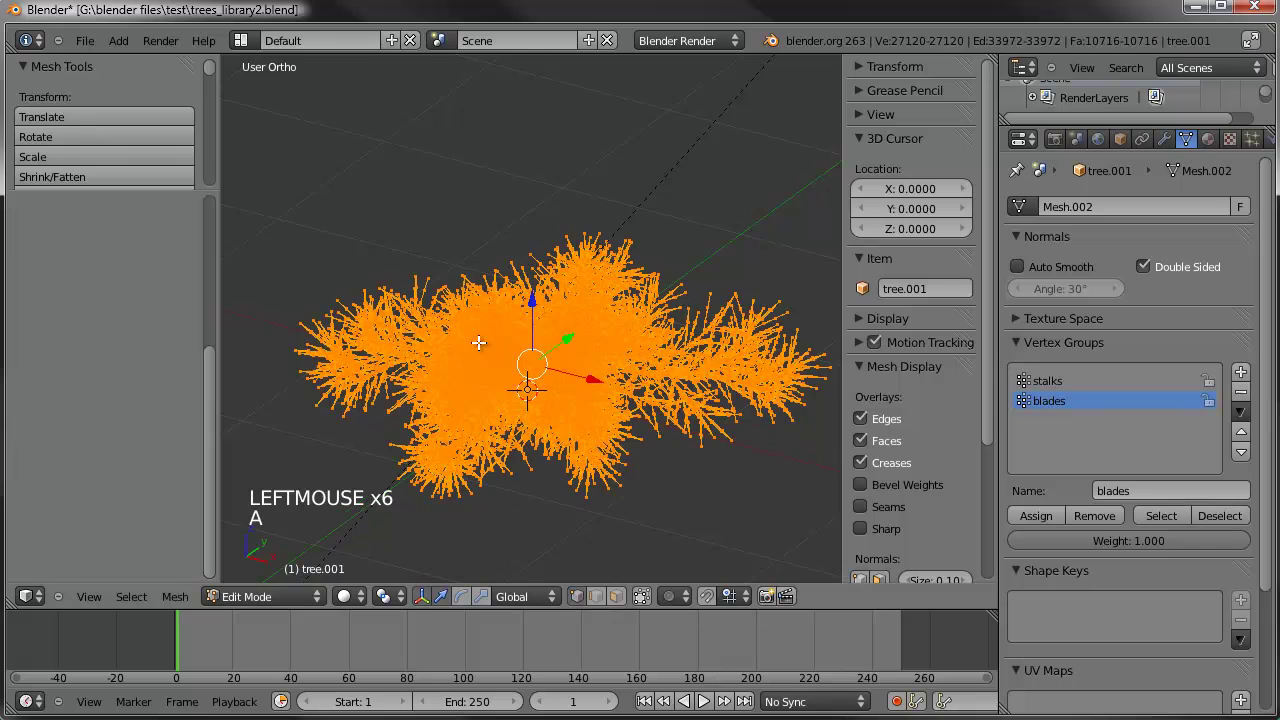
Assign the existing Greenery material to the joined bush in Object Mode
scroll(520, 320, "down", 1)
key("Tab")
scroll(520, 320, "down", 3)
middle_click_drag(515, 330, 520, 300)
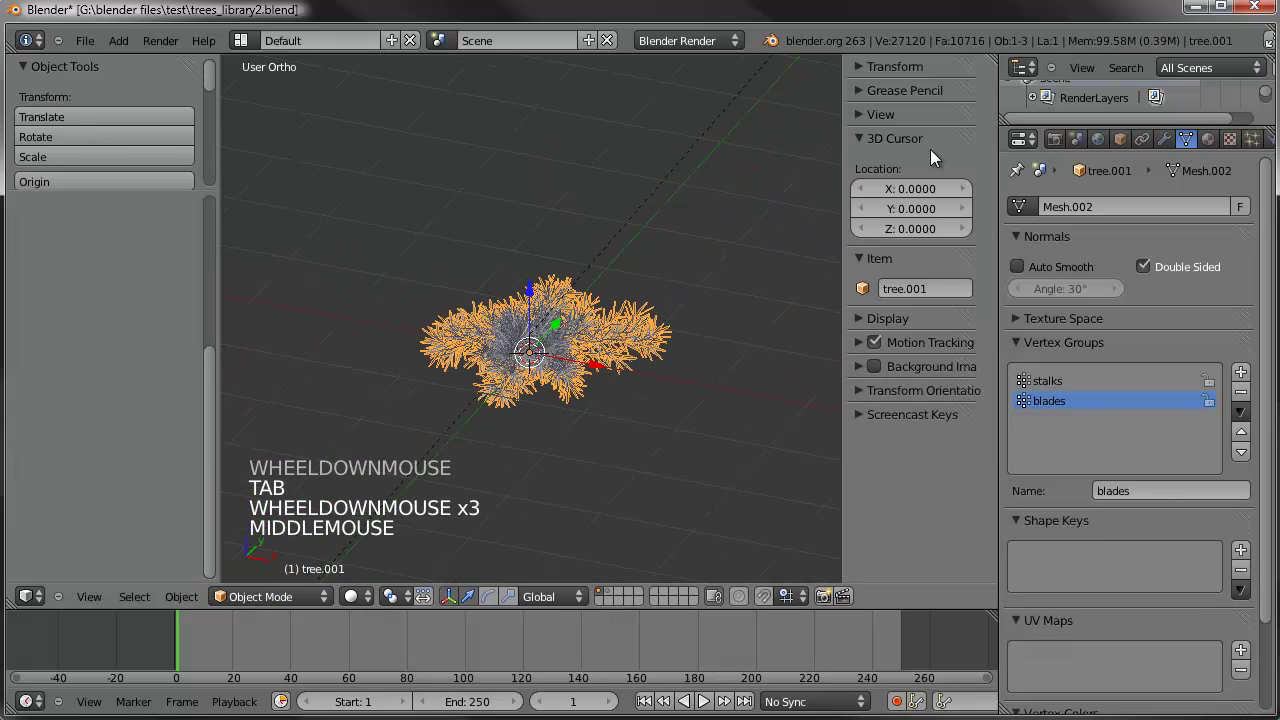
left_click(1208, 138)
left_click(1019, 271)
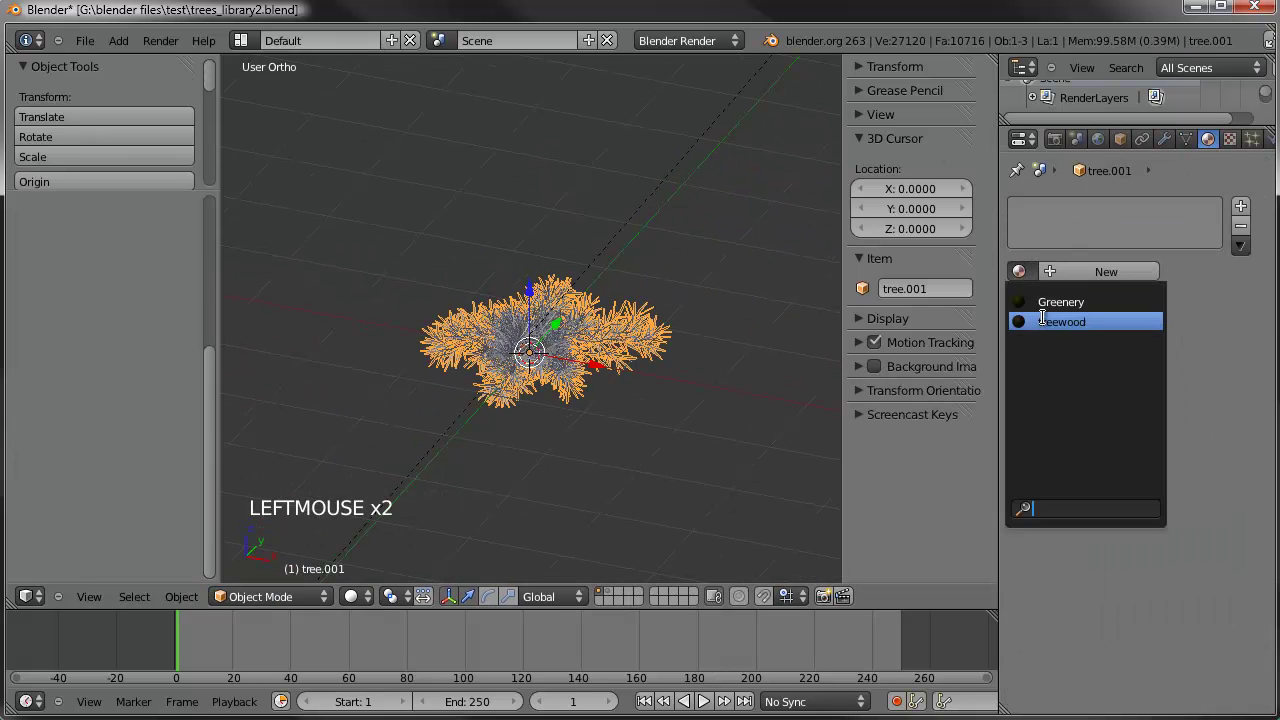
left_click(1055, 300)
scroll(590, 357, "up", 4)
key("a")
middle_click_drag(590, 357, 459, 370)
right_click(459, 370)
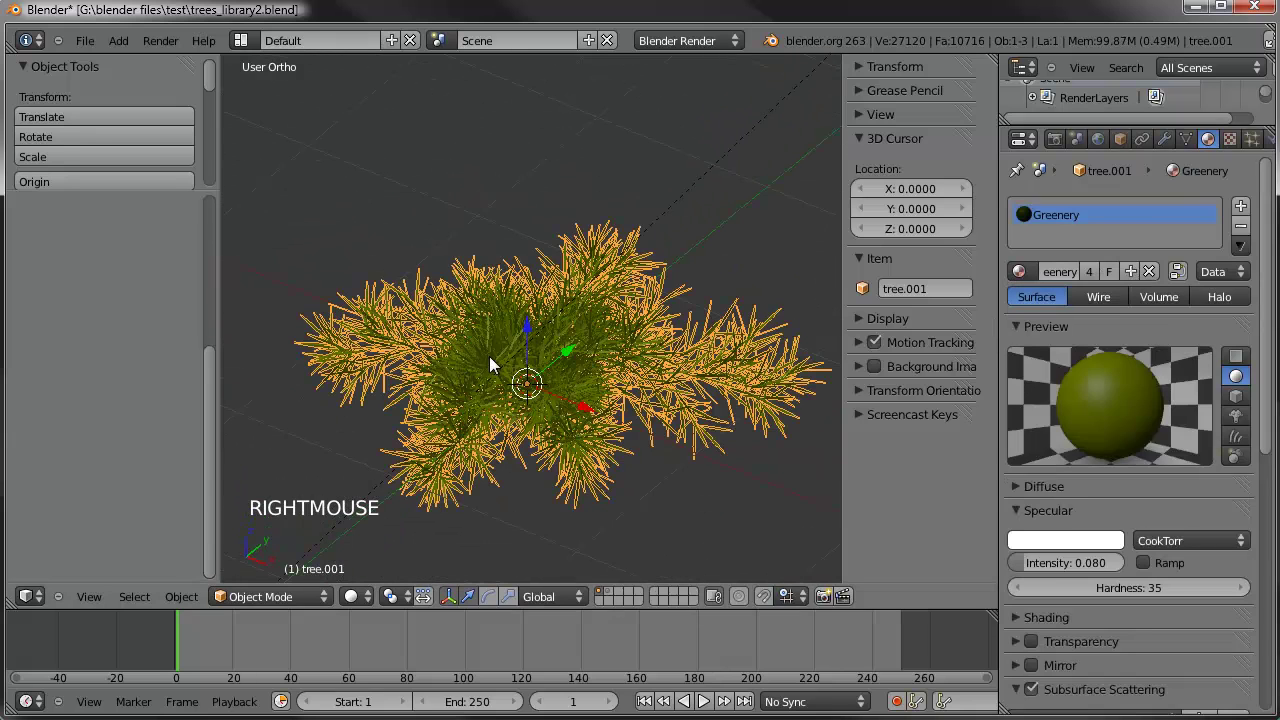
Show the trees' layer alongside the bush and view the scene through the camera
left_click(607, 591, "shift")
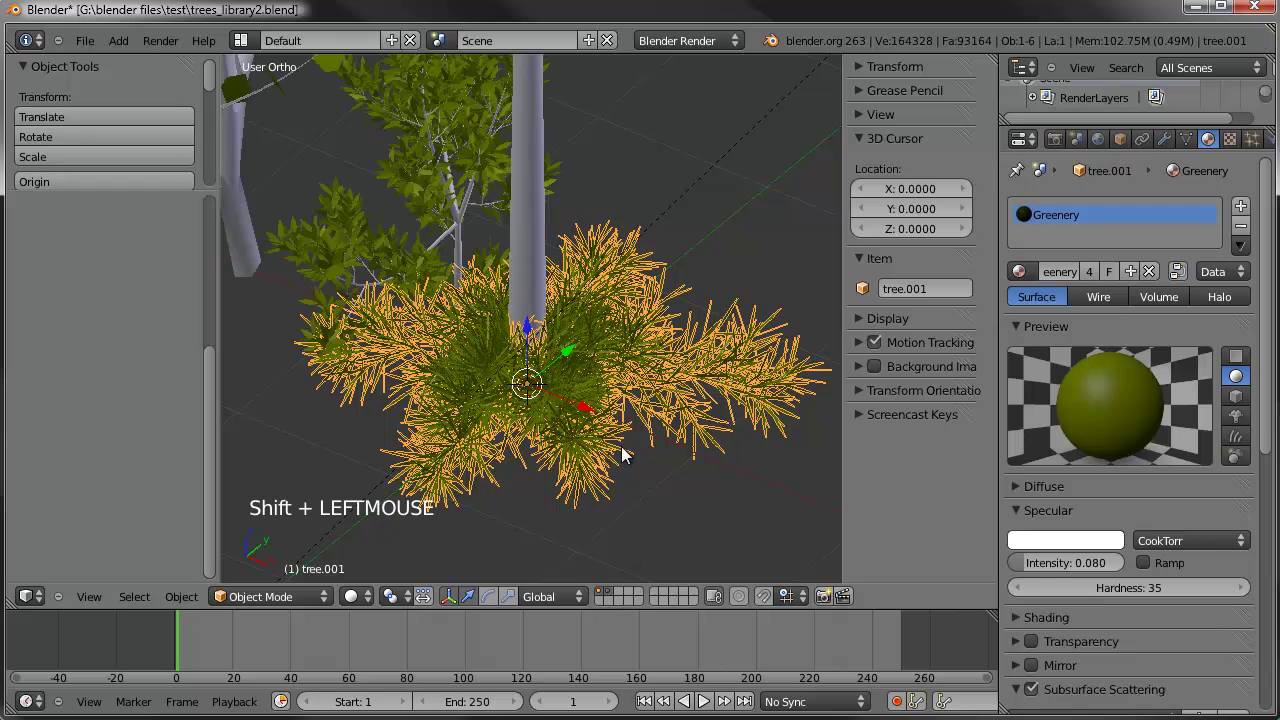
key("KP_0")
scroll(623, 418, "up", 1)
middle_click_drag(623, 418, 571, 346, "shift")
Duplicate the bush twice along the X axis, placing one copy on each side of the original
key("shift+d")
key("shift+d")
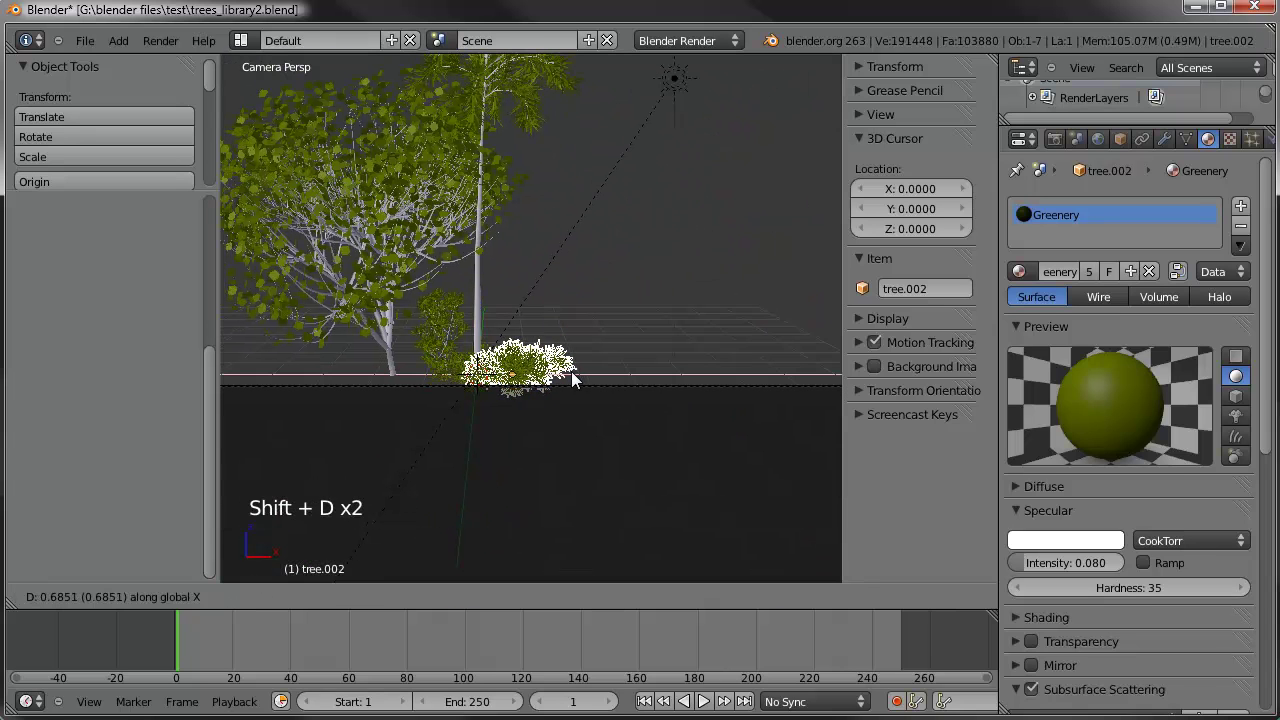
left_click(610, 379)
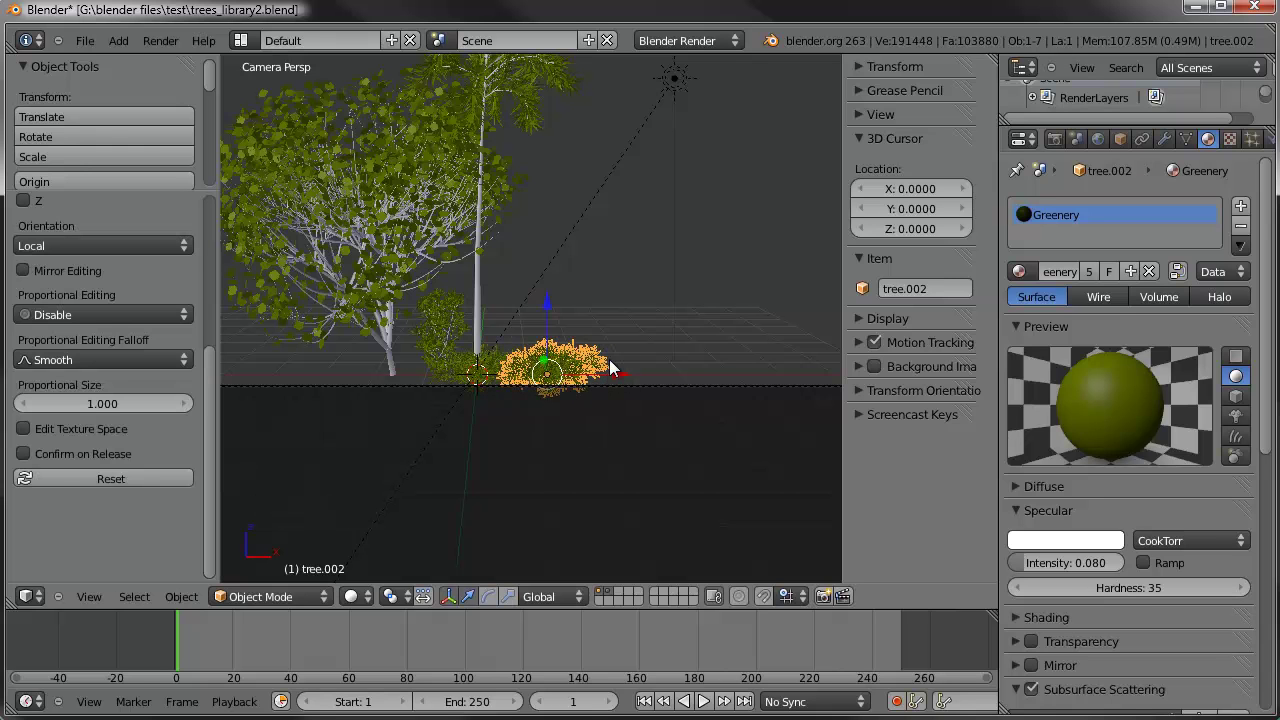
key("shift+d")
left_click(452, 370)
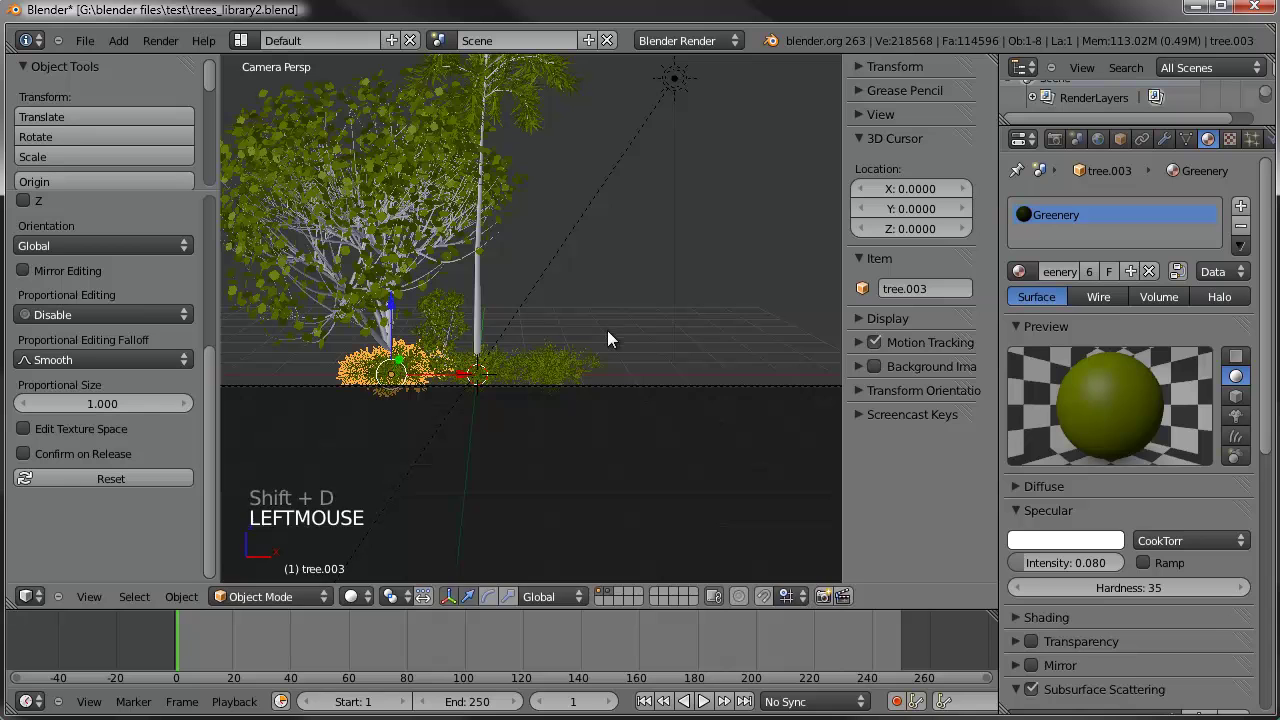
Rotate both bush copies about the global Z axis, turning the right-hand copy tree.002 by about 107°
key("r")
left_click(410, 411)
right_click(578, 363)
key("r")
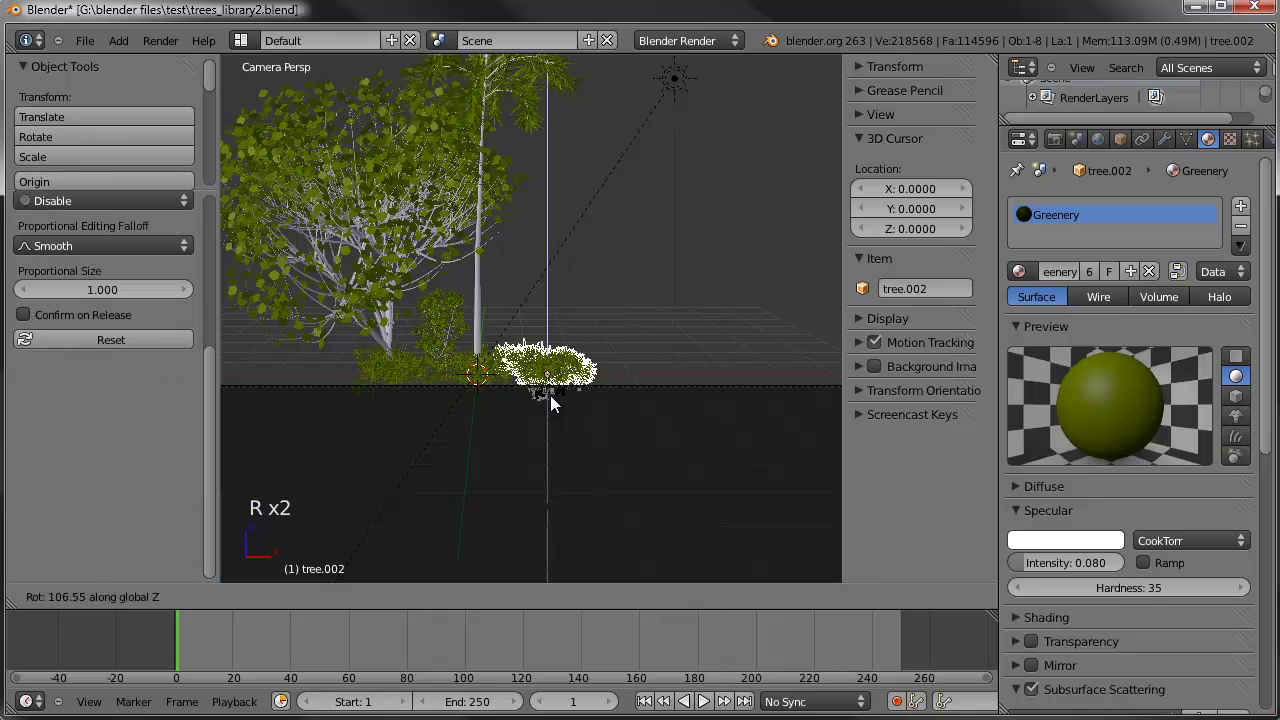
left_click(550, 395)
key("a")
Render the camera view of the trees and bushes, and close the render result
scroll(560, 345, "down", 2)
middle_click_drag(560, 345, 563, 385, "shift")
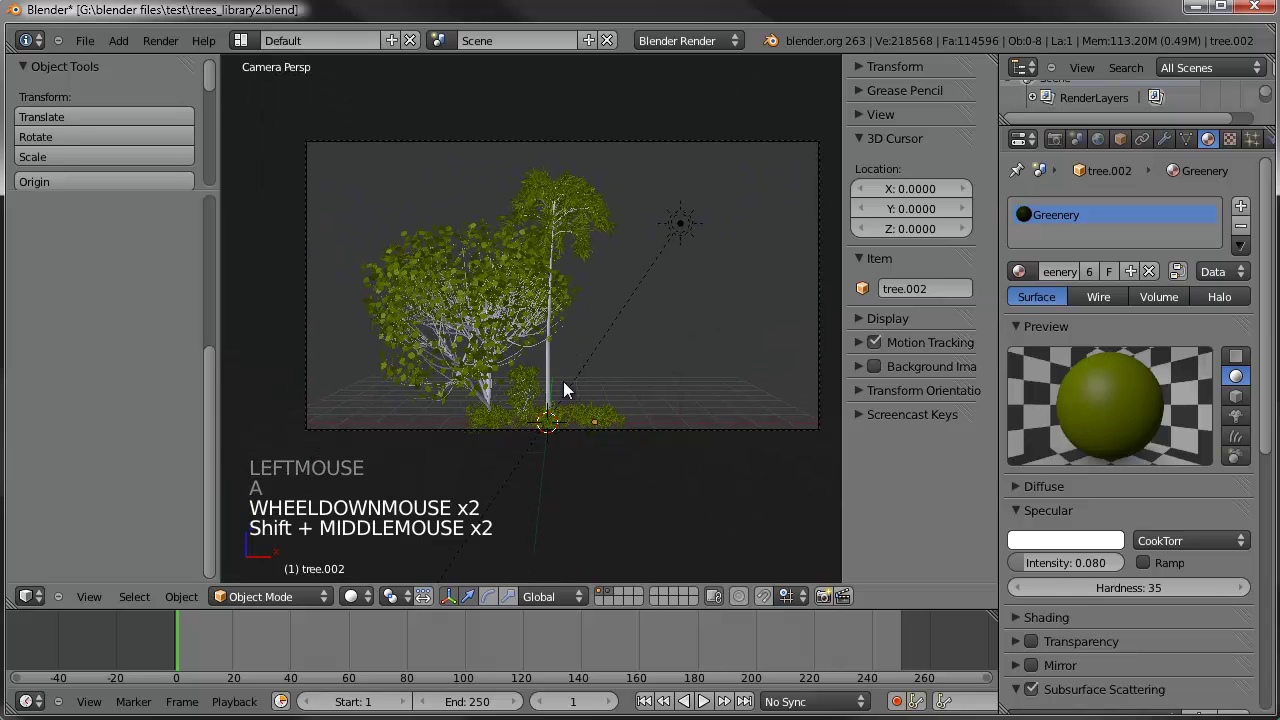
key("F12")
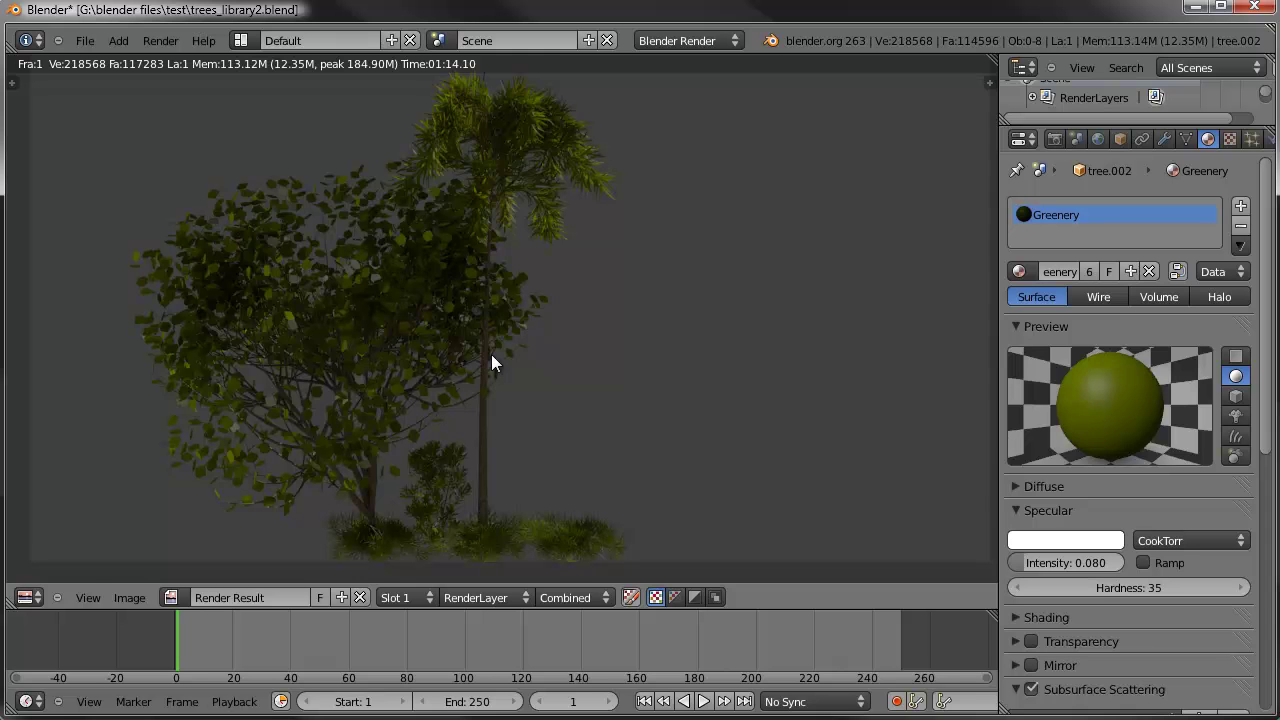
key("Escape")
Select all three bushes and move them onto the trees' layer
scroll(553, 401, "up", 2)
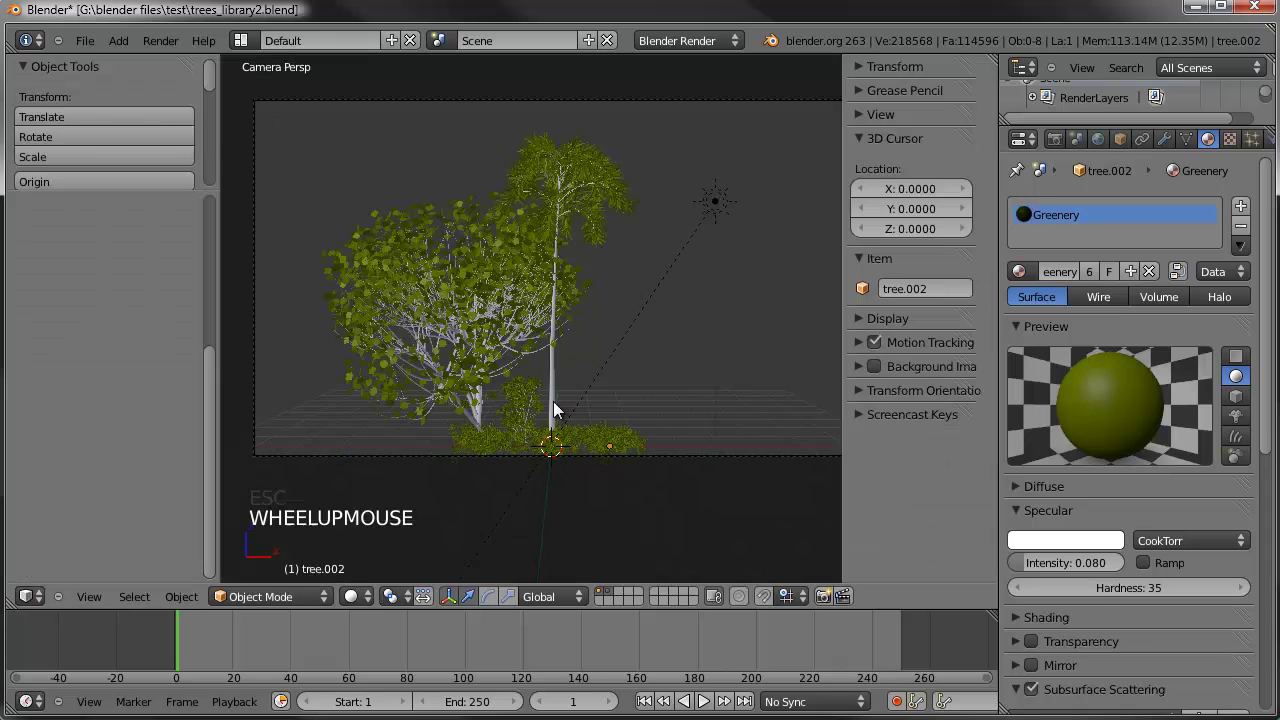
right_click(609, 462)
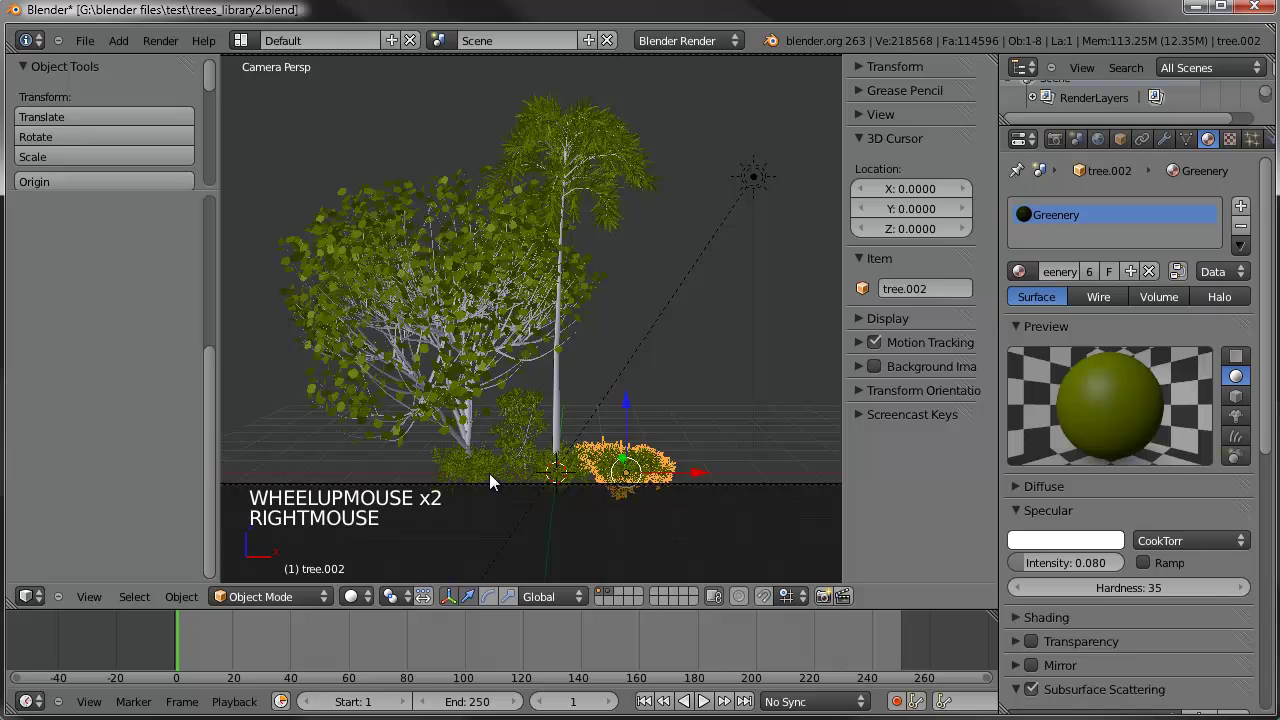
right_click(466, 482, "shift")
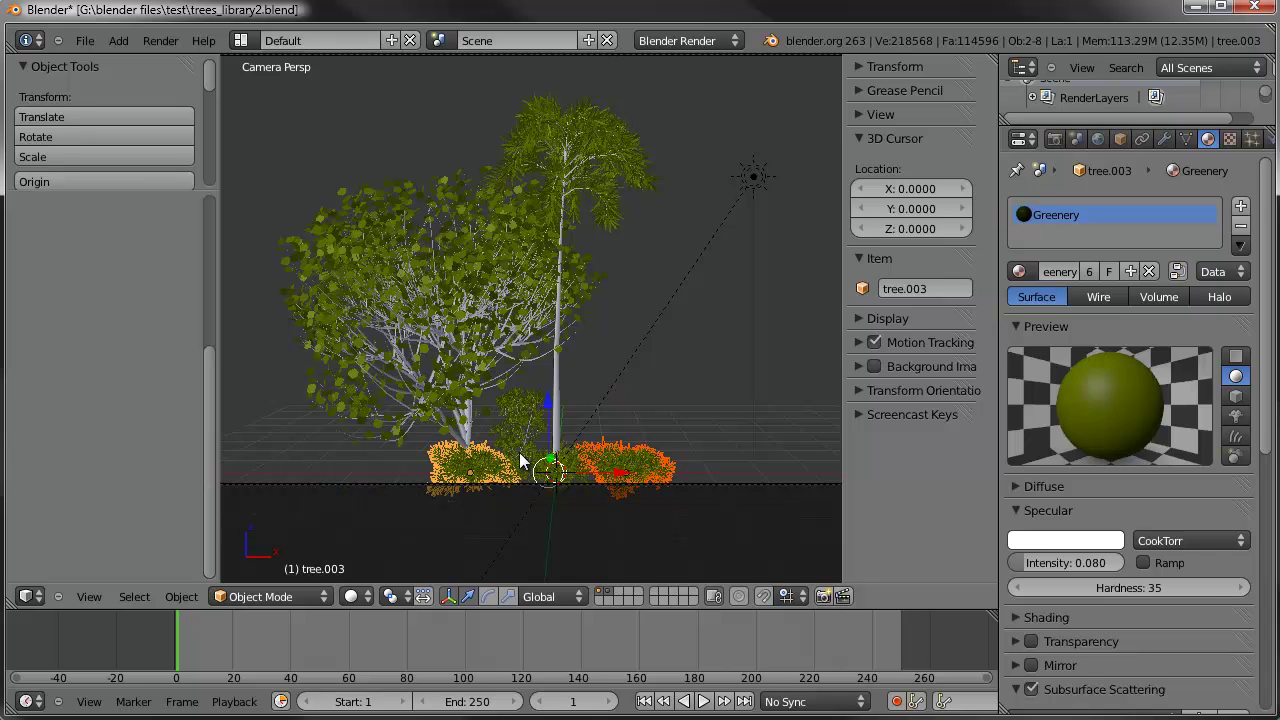
right_click(553, 481, "shift")
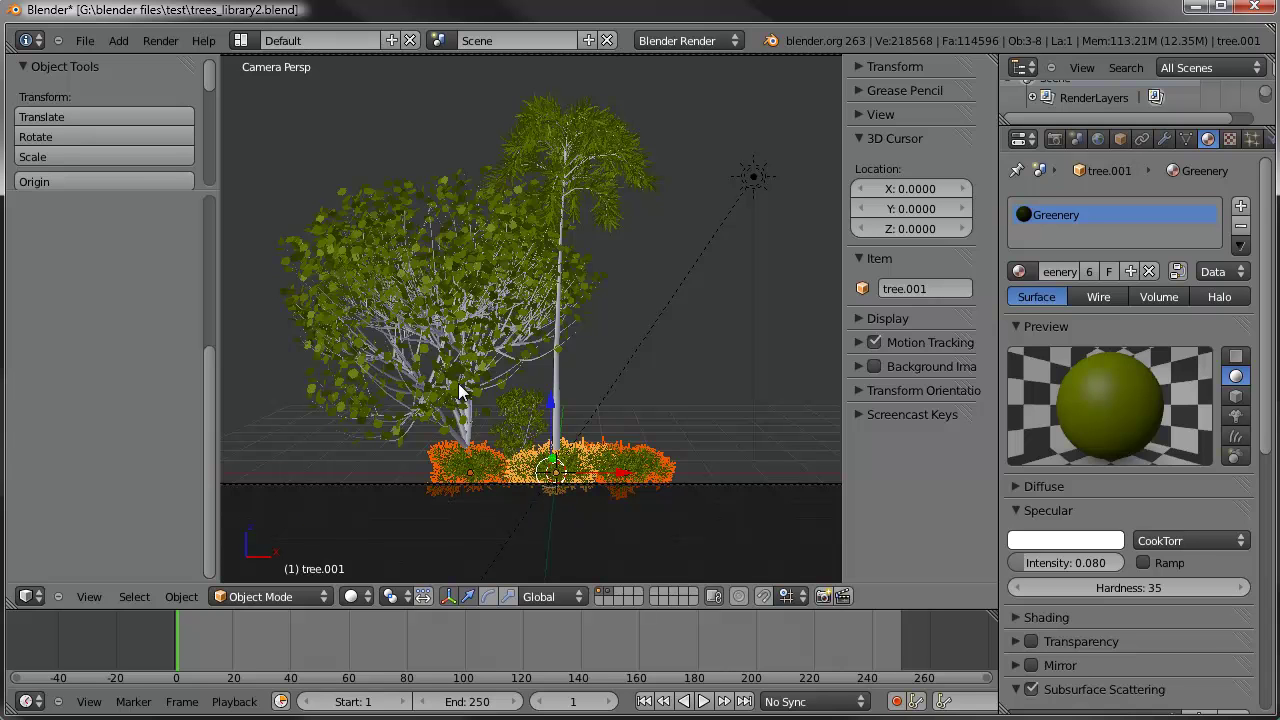
key("m")
left_click(632, 420)
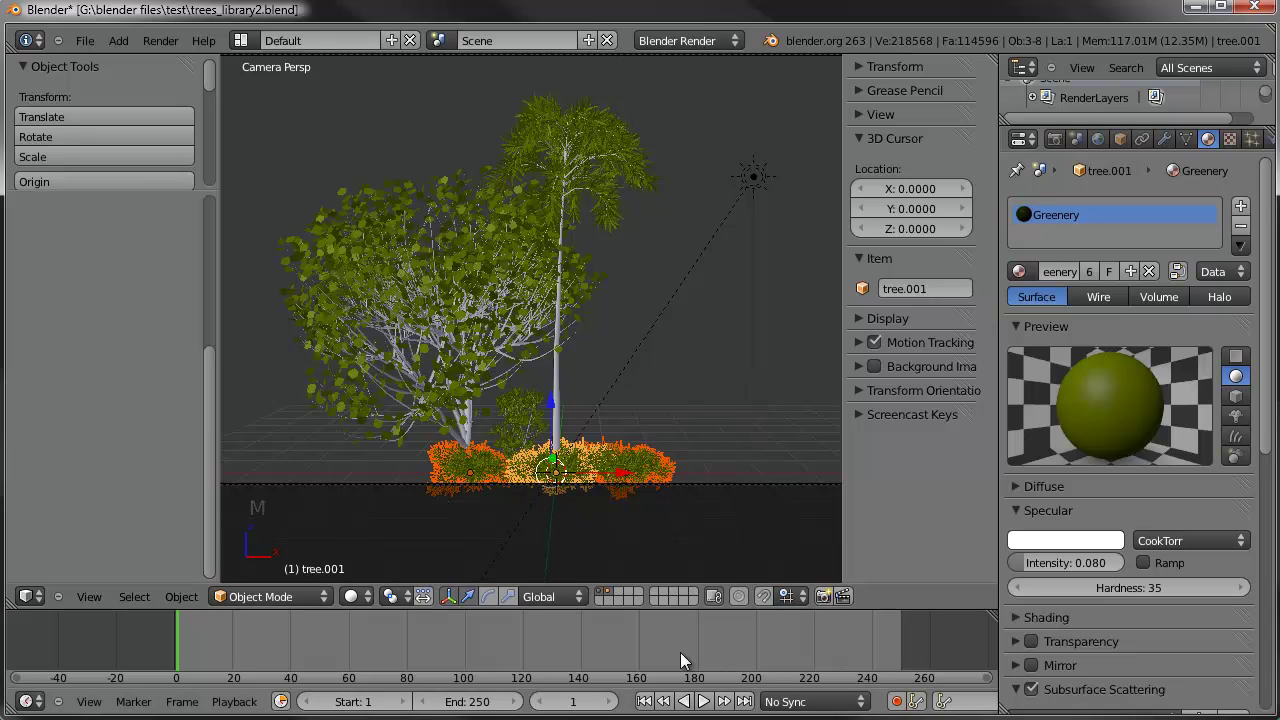
Show only the first layer and view its empty grid from outside the camera
left_click(601, 594)
left_click(601, 595)
scroll(545, 440, "down", 2)
middle_click_drag(540, 429, 559, 476)
scroll(559, 476, "down", 8)
middle_click_drag(502, 251, 614, 471, "shift")
scroll(614, 471, "down", 1, "shift")
scroll(551, 426, "up", 2)
middle_click_drag(551, 426, 572, 387, "shift")
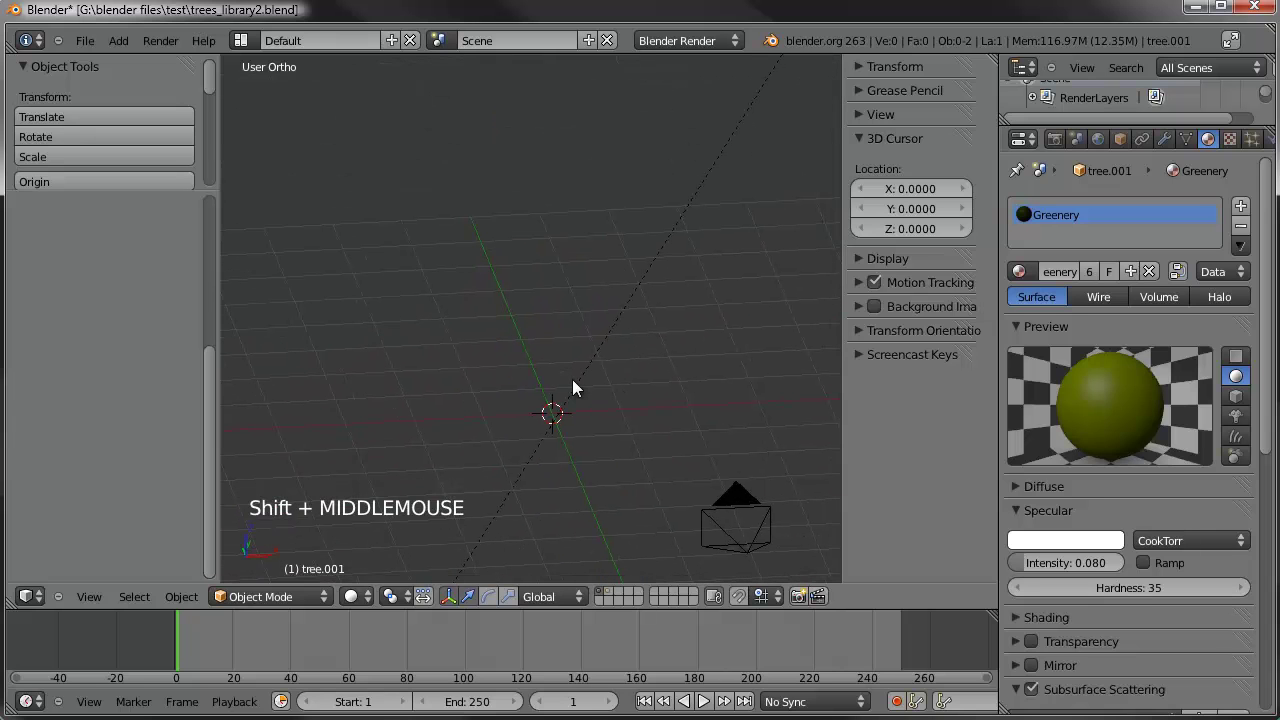
middle_click_drag(553, 410, 531, 313, "shift")
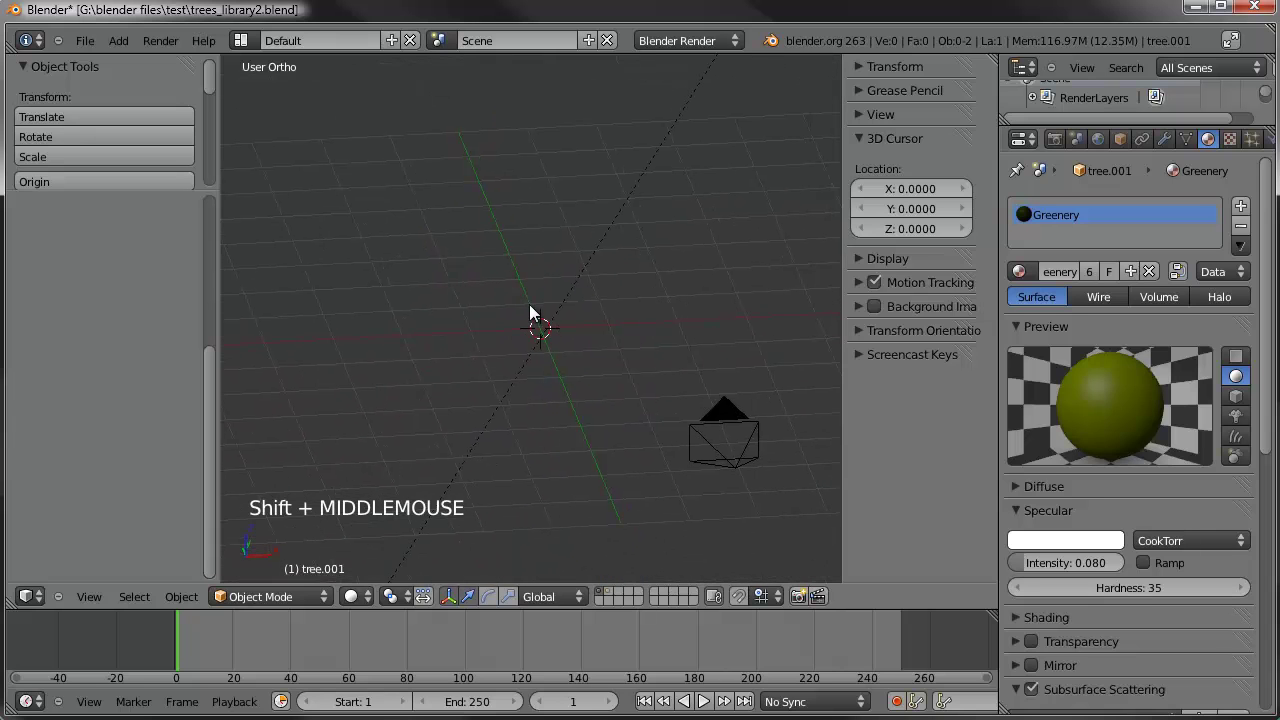
Add a mesh plane at the world origin, seen from the top view
key("KP_7")
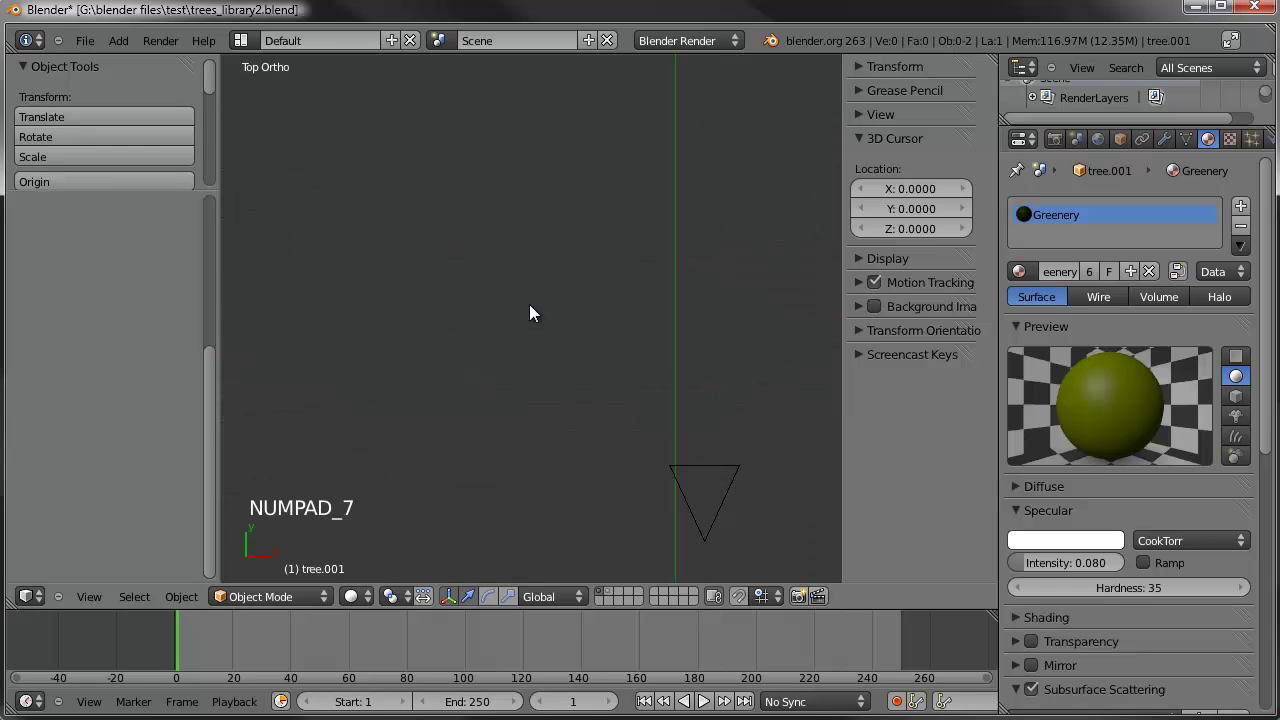
scroll(545, 295, "down", 7)
middle_click_drag(579, 248, 549, 337, "shift")
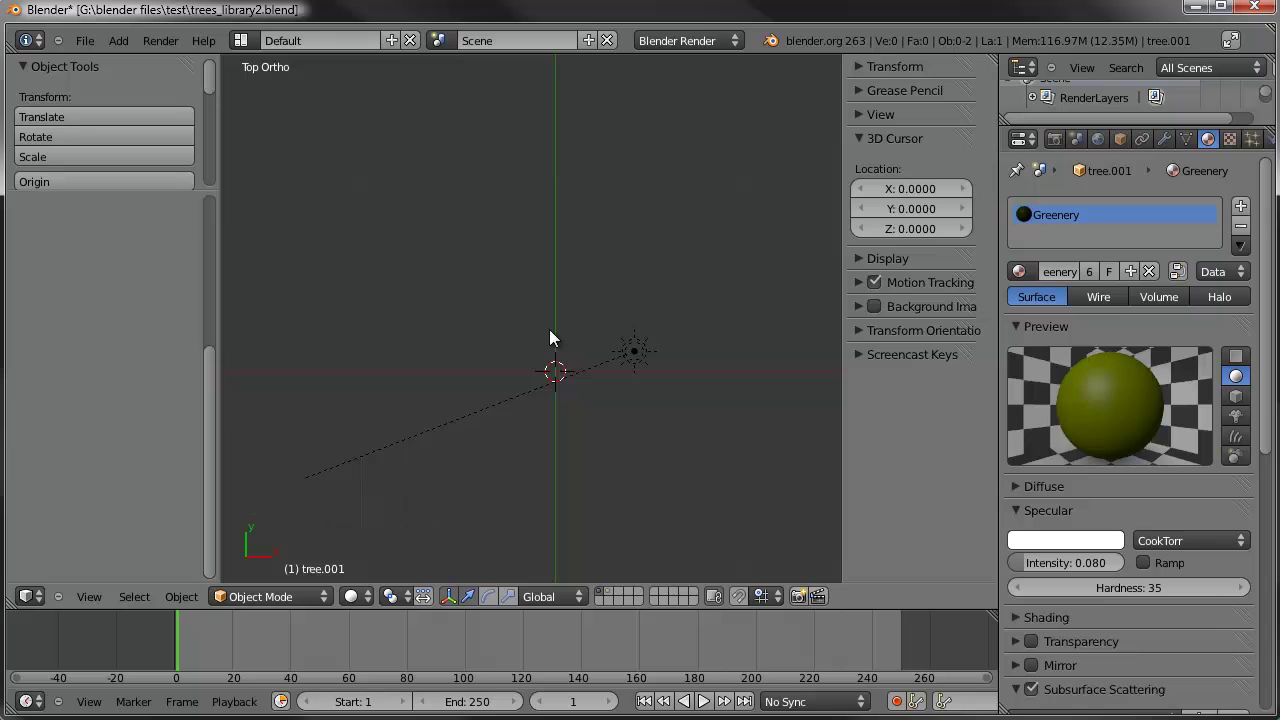
scroll(549, 338, "up", 3)
middle_click_drag(549, 338, 469, 269, "shift")
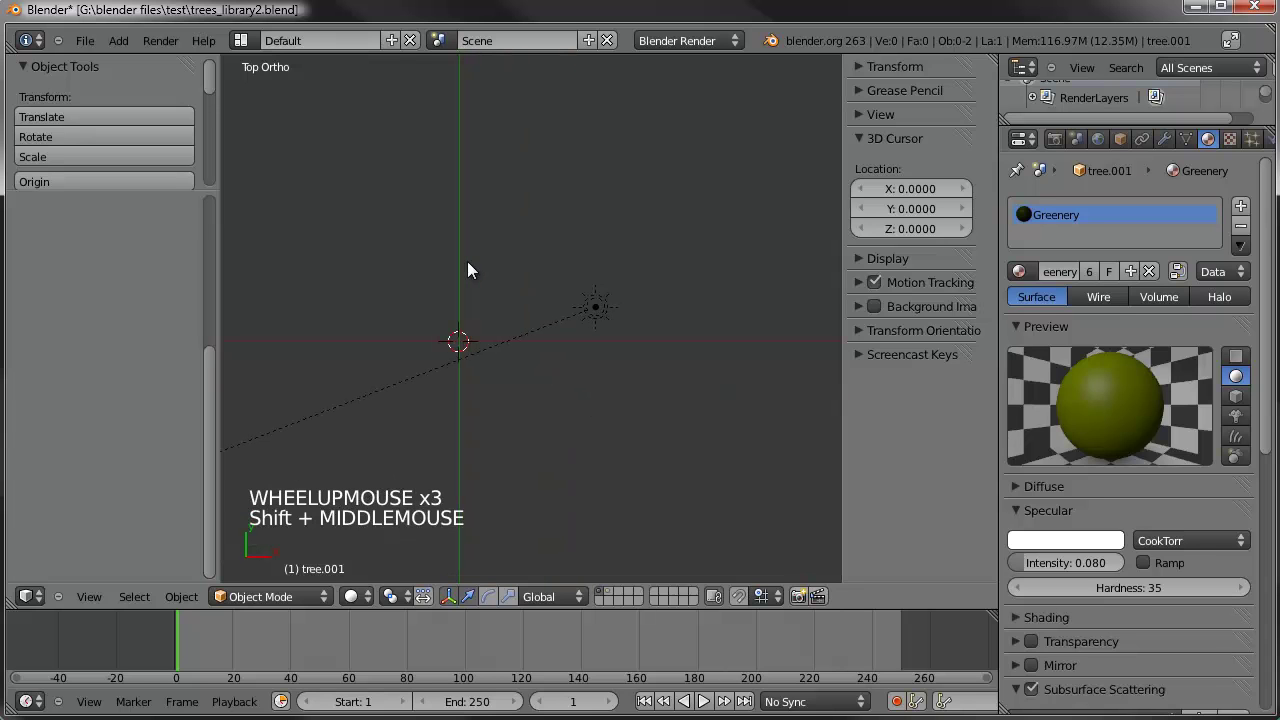
key("shift+a")
mouse_move(443, 243)
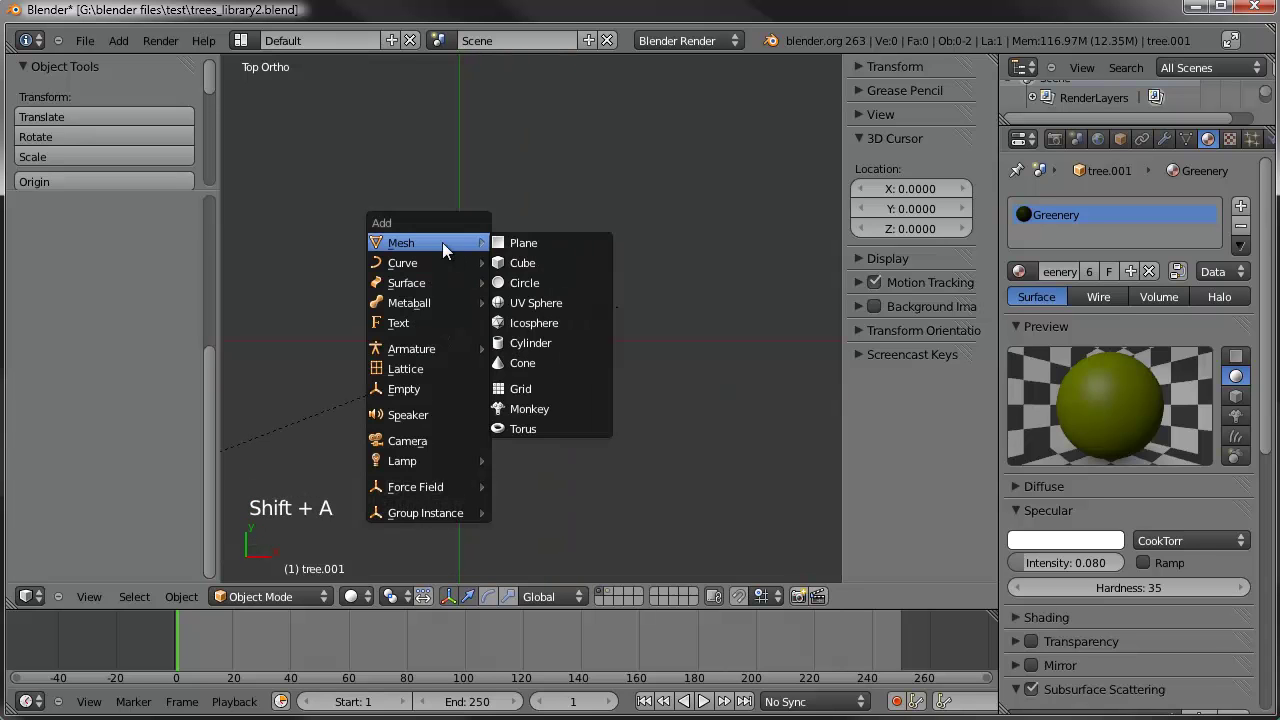
left_click(514, 244)
Enter Edit Mode on the plane and subdivide it once
scroll(517, 271, "up", 4)
middle_click_drag(500, 306, 631, 357, "shift")
scroll(603, 264, "up", 3)
key("Tab")
key("w")
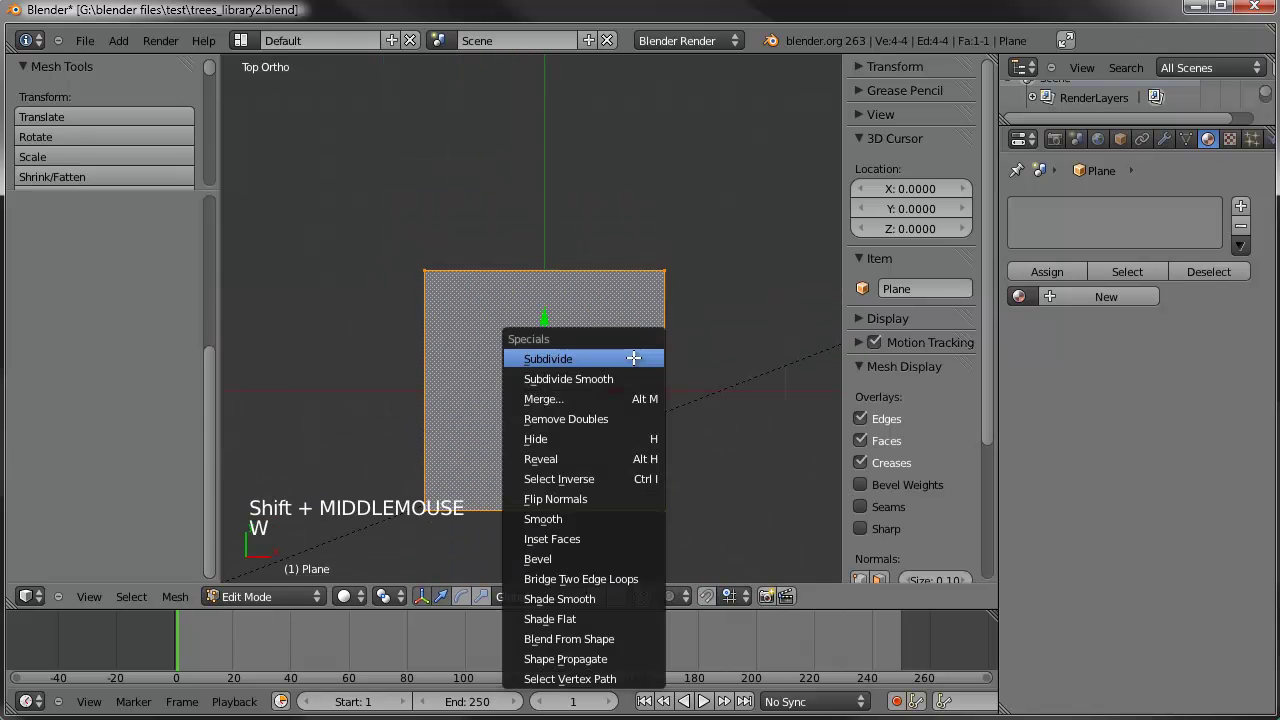
left_click(633, 357)
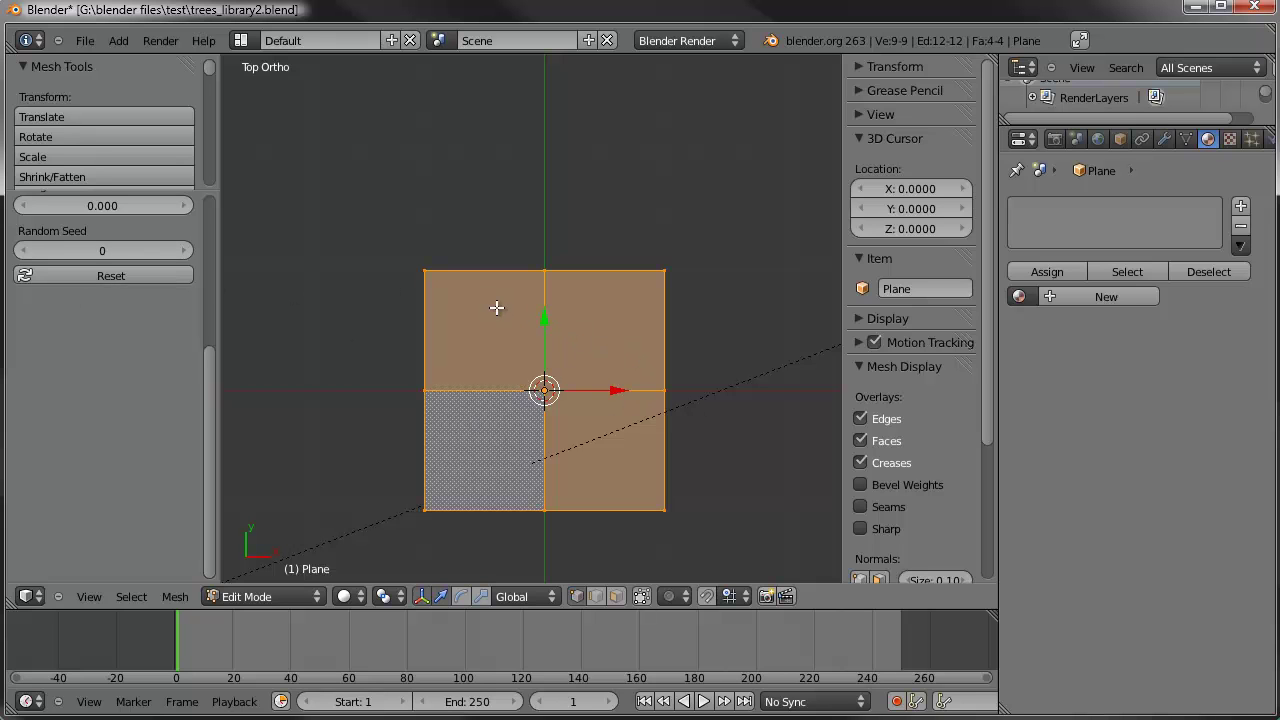
Delete the column of vertices on the plane's negative X side, leaving only the positive X half
key("a")
key("b")
left_click_drag(465, 232, 410, 556)
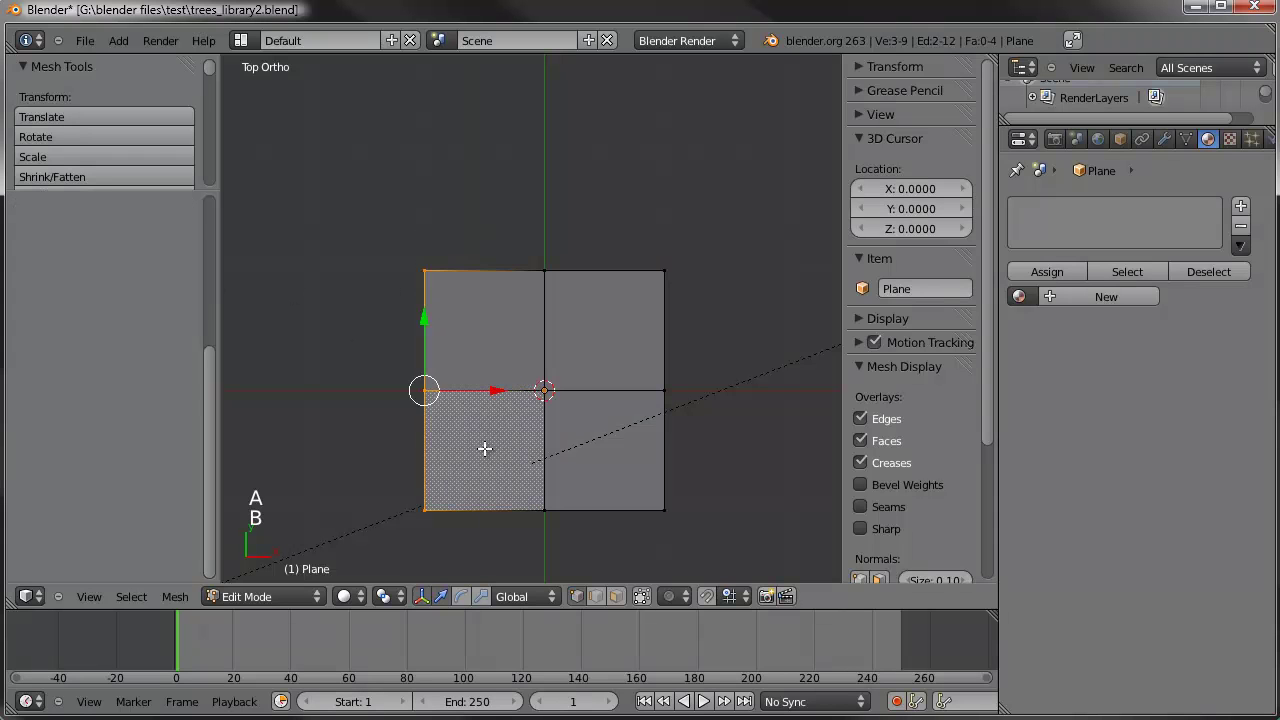
key("Delete")
left_click(505, 407)
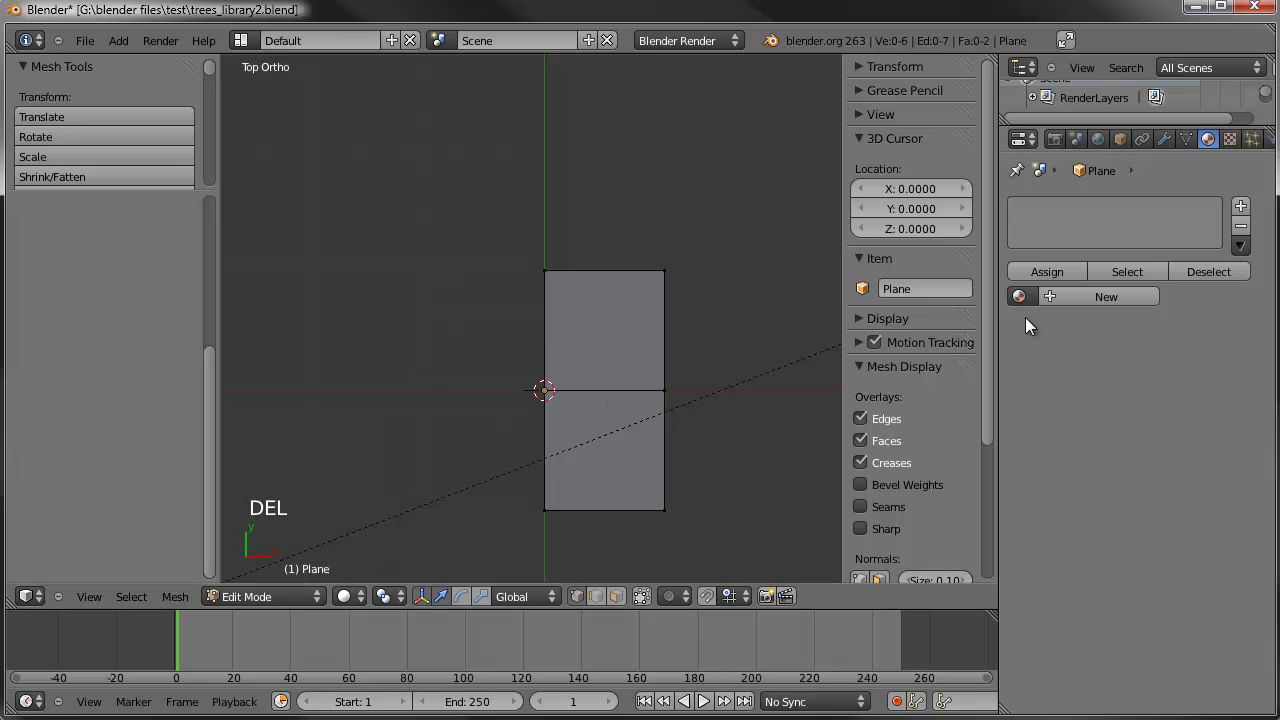
Add a Mirror modifier on the X axis to the half plane and enable Clipping
key("Tab")
left_click(1163, 139)
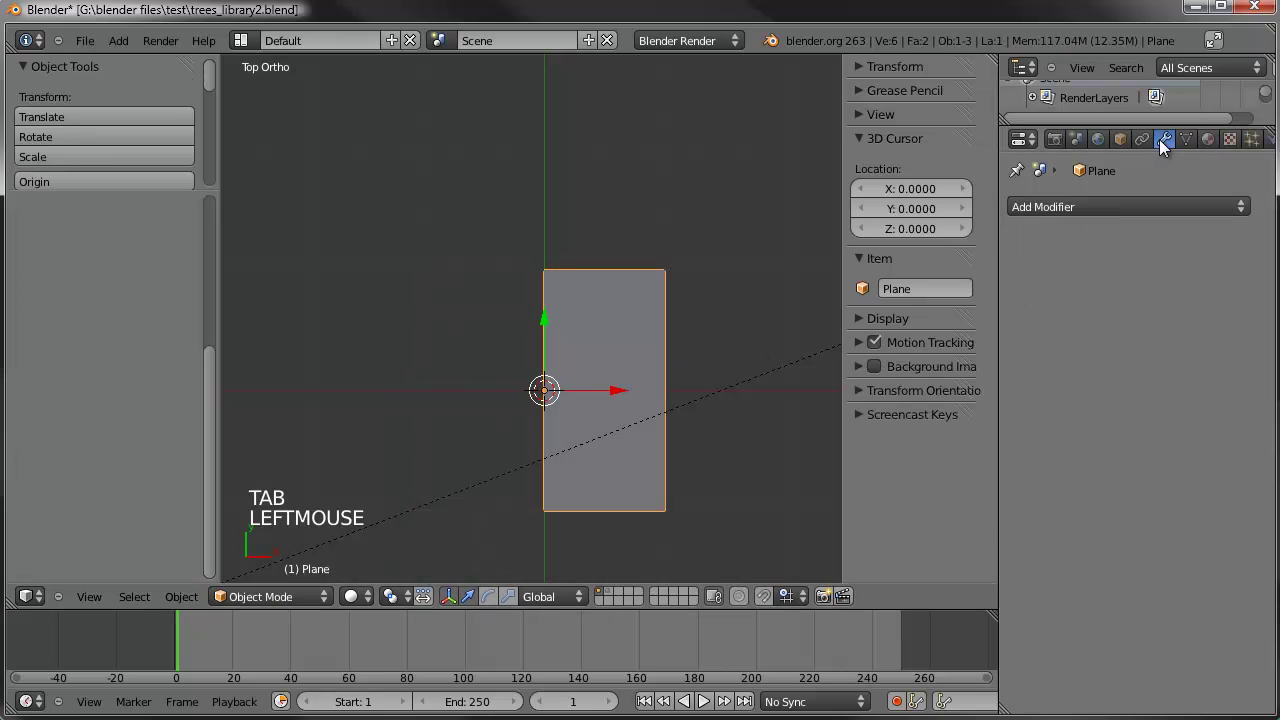
left_click(1103, 207)
left_click(815, 406)
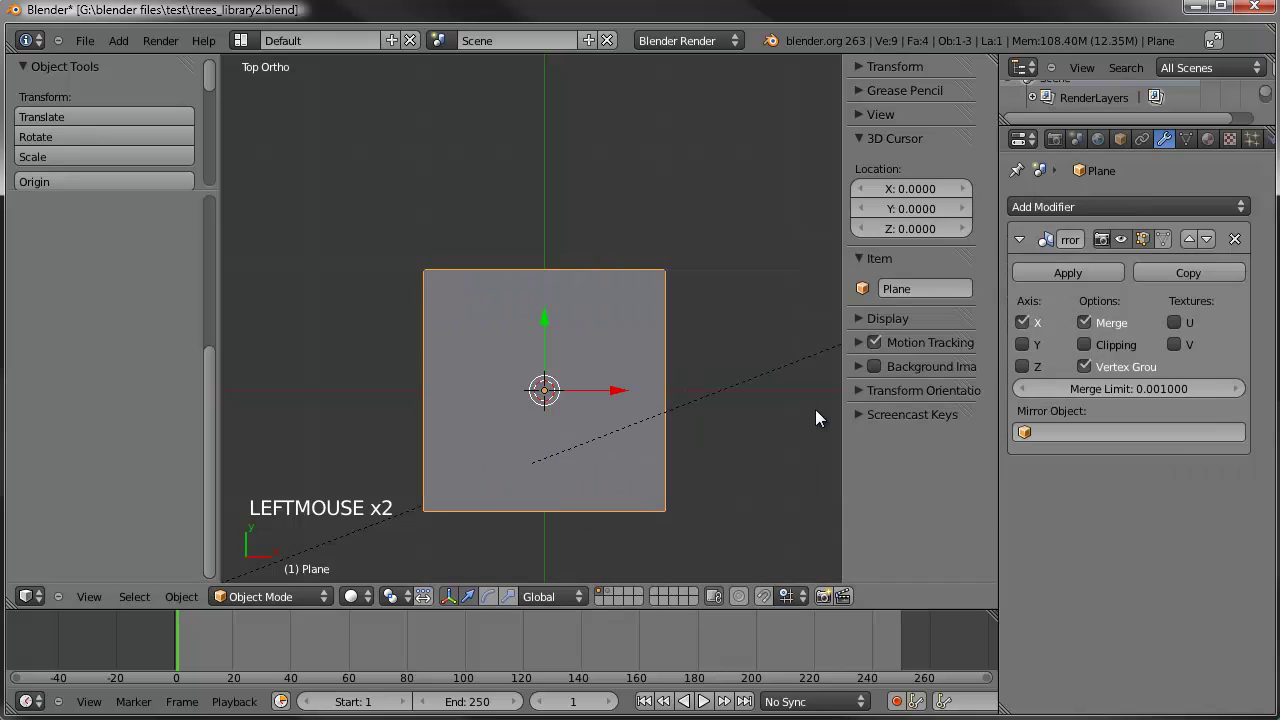
left_click(1088, 345)
Scale the whole half plane along X to a narrow strip, about a fifth of its width
key("Tab")
scroll(560, 212, "up", 2)
scroll(669, 354, "down", 2)
middle_click_drag(669, 354, 655, 340, "shift")
key("w")
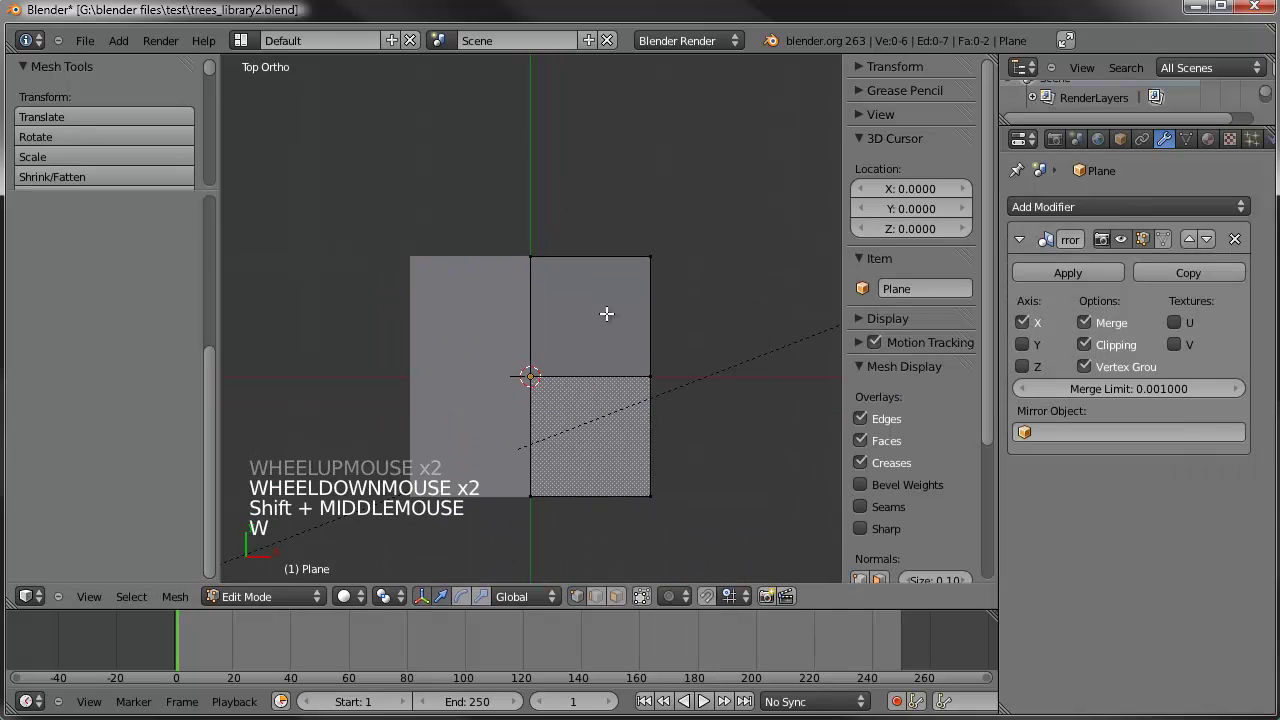
key("a")
key("s")
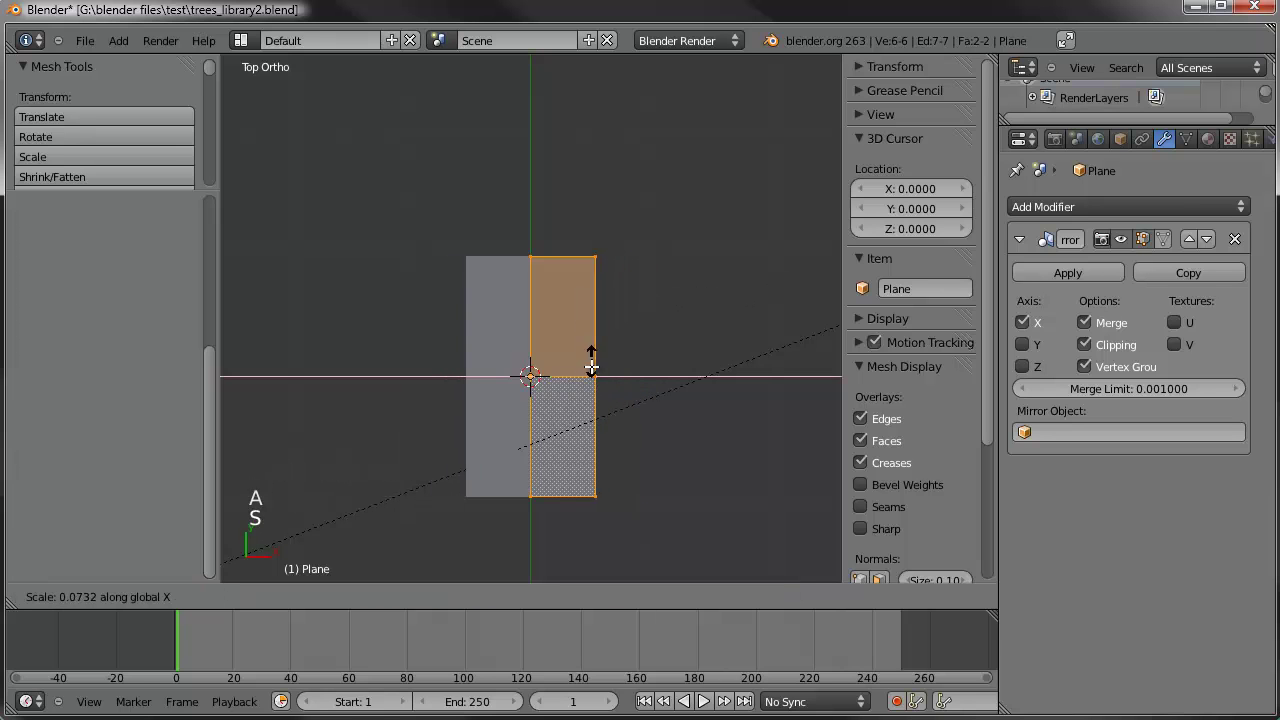
left_click(551, 451)
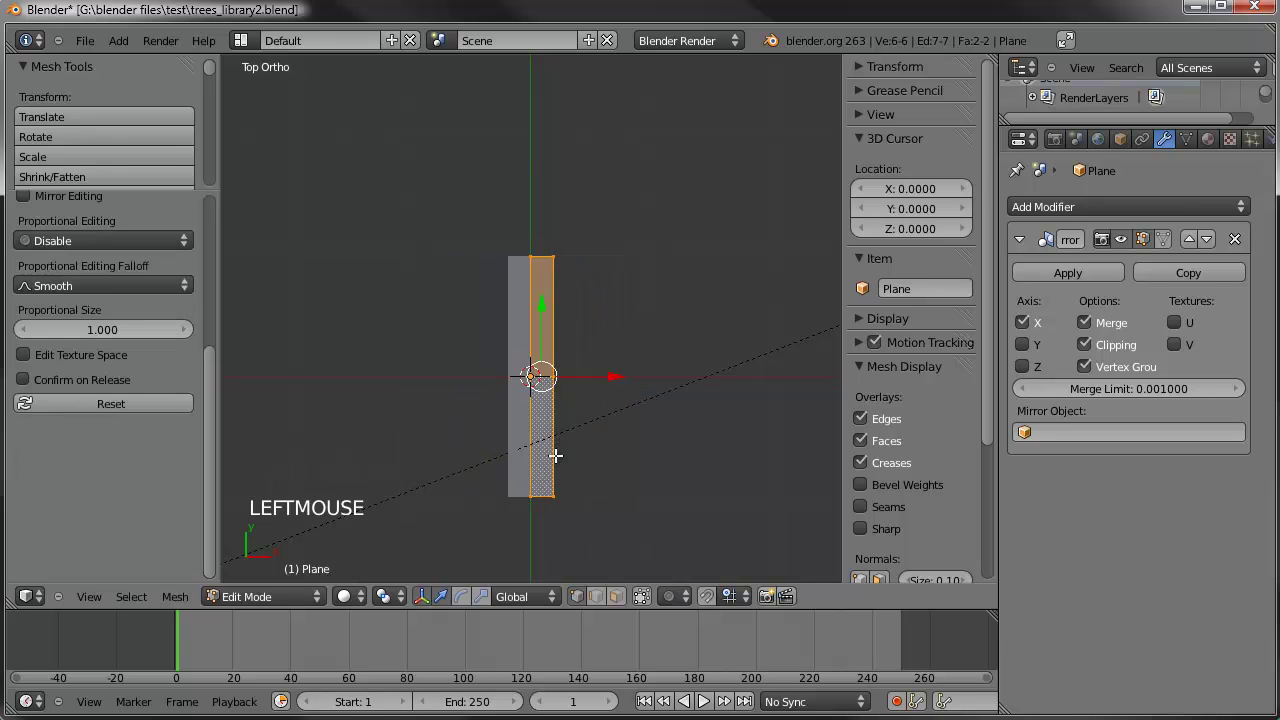
Raise the top centre vertex about 0.21 units along Y to form the blade's pointed tip
scroll(570, 290, "up", 3)
key("a")
right_click(531, 212)
key("g")
key("g")
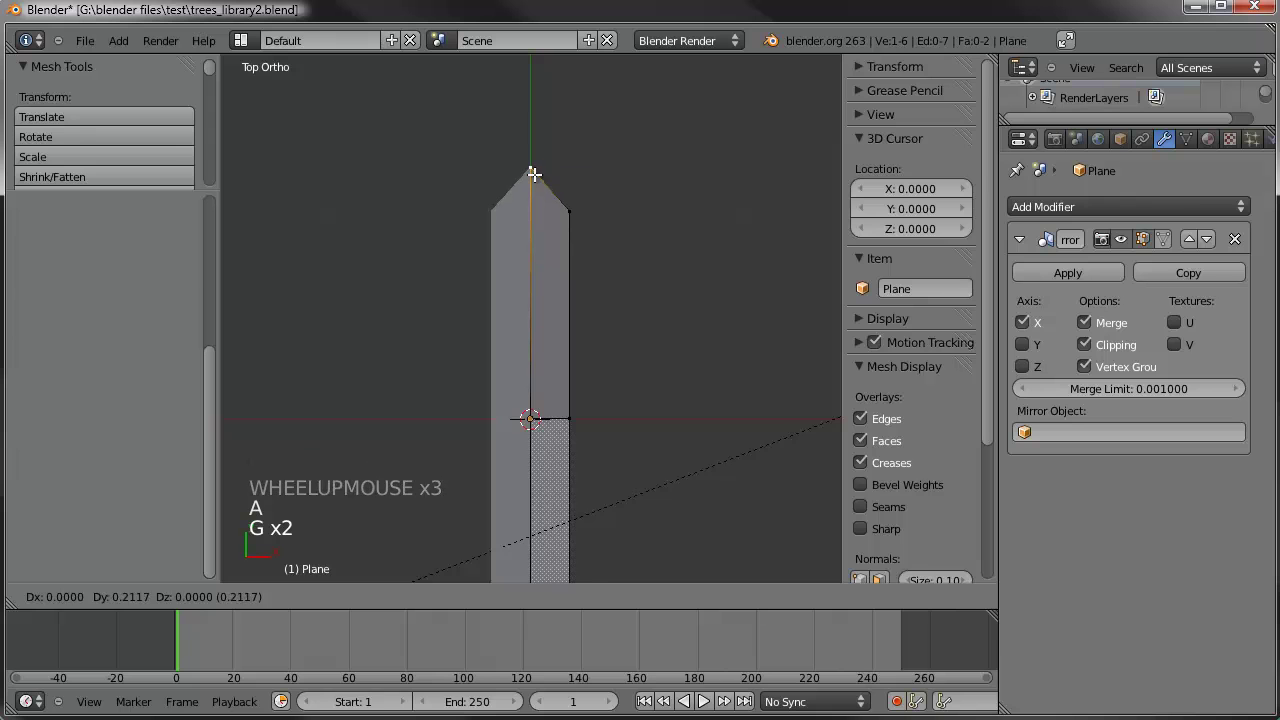
left_click(533, 170)
Pull the upper outer vertex inward toward the centre line to taper the blade near its tip
scroll(608, 306, "down", 2)
middle_click_drag(608, 306, 591, 303, "shift")
right_click(583, 266)
key("g")
key("g")
left_click(570, 272)
Move the blade's middle outer vertex outward and up, and its bottom outer vertex inward to narrow the base
right_click(571, 351)
key("g")
key("g")
left_click(582, 340)
right_click(563, 518)
key("g")
key("g")
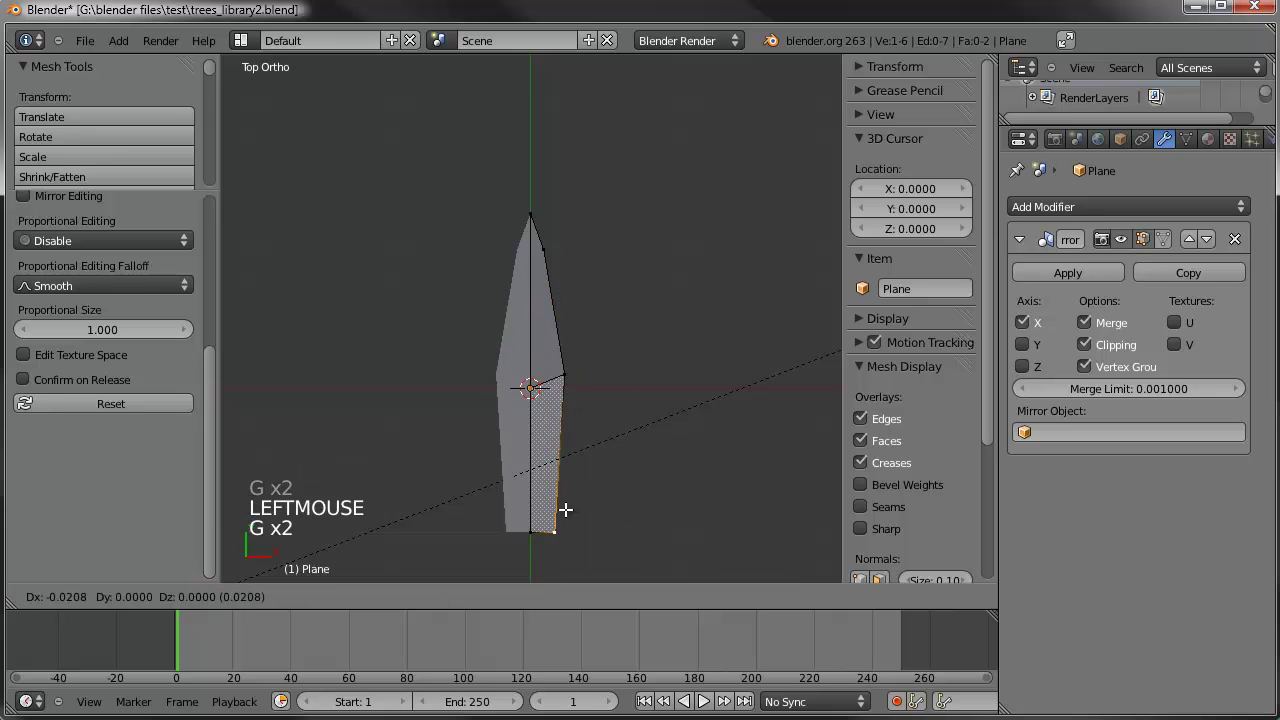
left_click(568, 470)
Select the middle outer and centre vertices and raise them together along Y
key("a")
key("c")
right_click(553, 385)
right_click(576, 335)
right_click(542, 390, "shift")
left_click_drag(544, 300, 543, 264)
Turn off Clipping on the Mirror modifier and place a duplicate of the half blade to the original's right
key("a")
key("a")
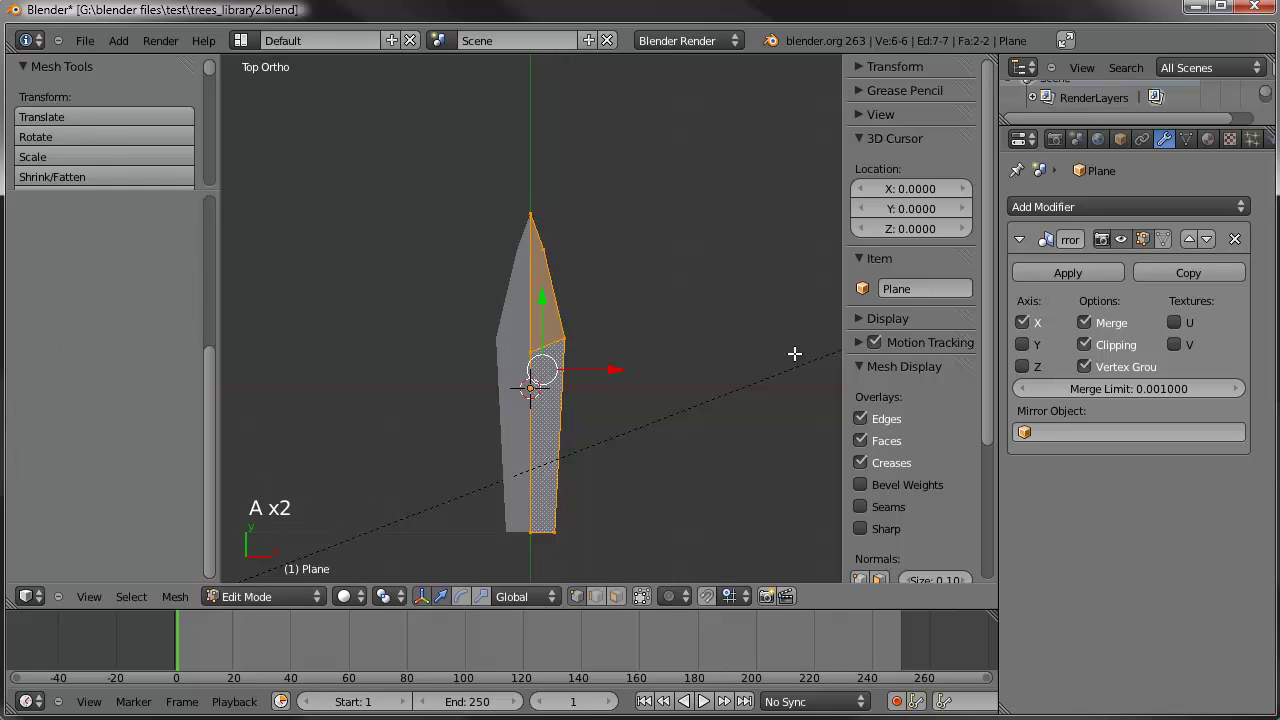
left_click(1146, 345)
key("shift+d")
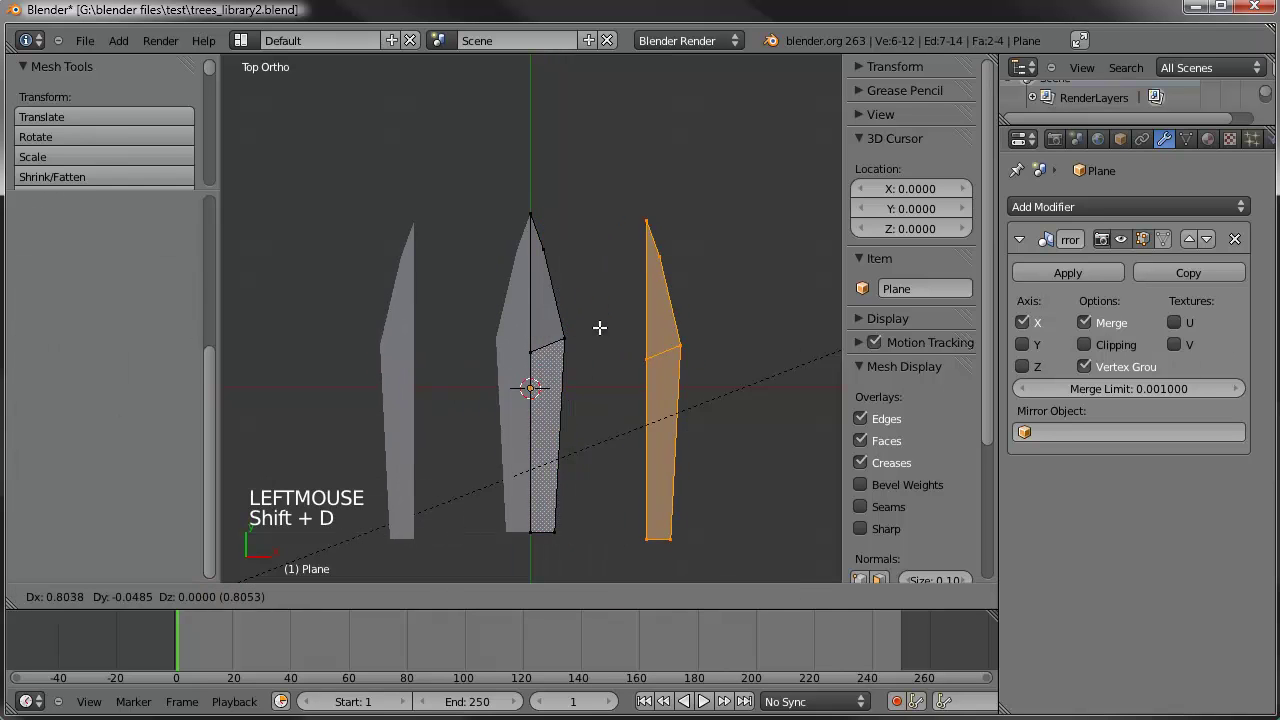
left_click(621, 320)
middle_click_drag(655, 369, 601, 352, "shift")
scroll(543, 329, "up", 1)
left_click_drag(675, 347, 740, 347)
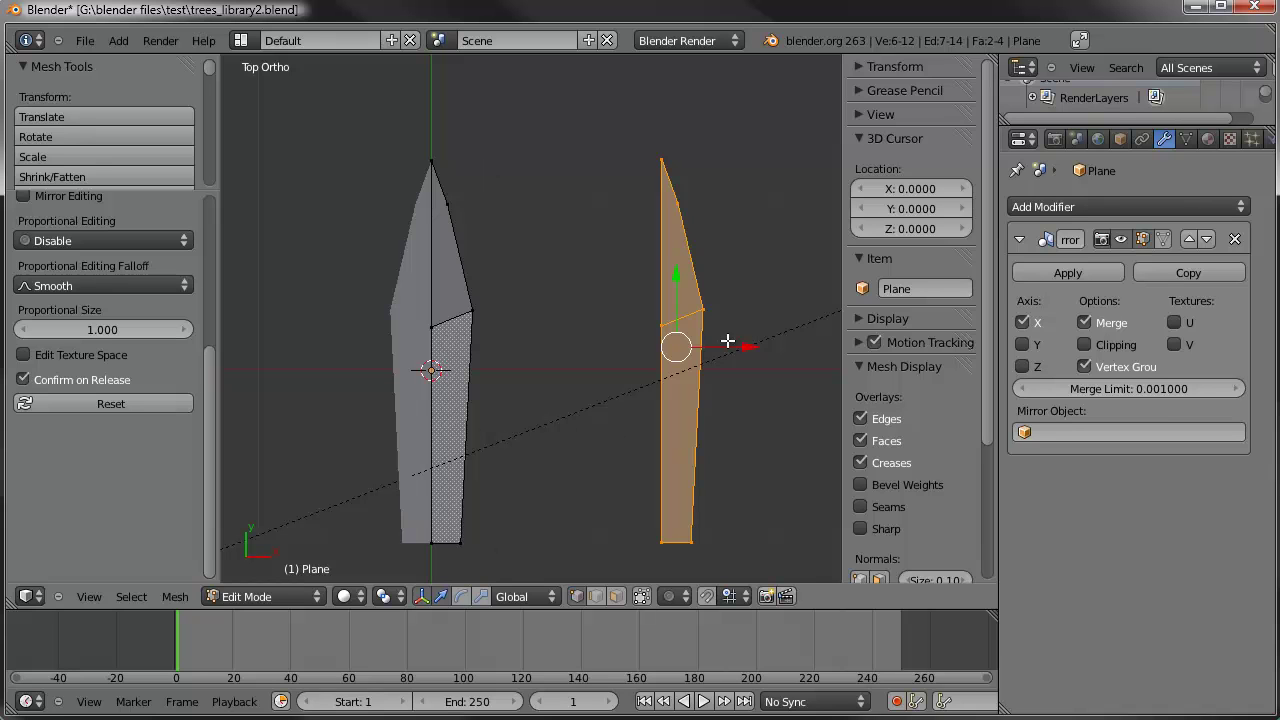
Duplicate the copied half blade along X toward the centre and flip it by scaling -1 along X
key("shift+d")
key("x")
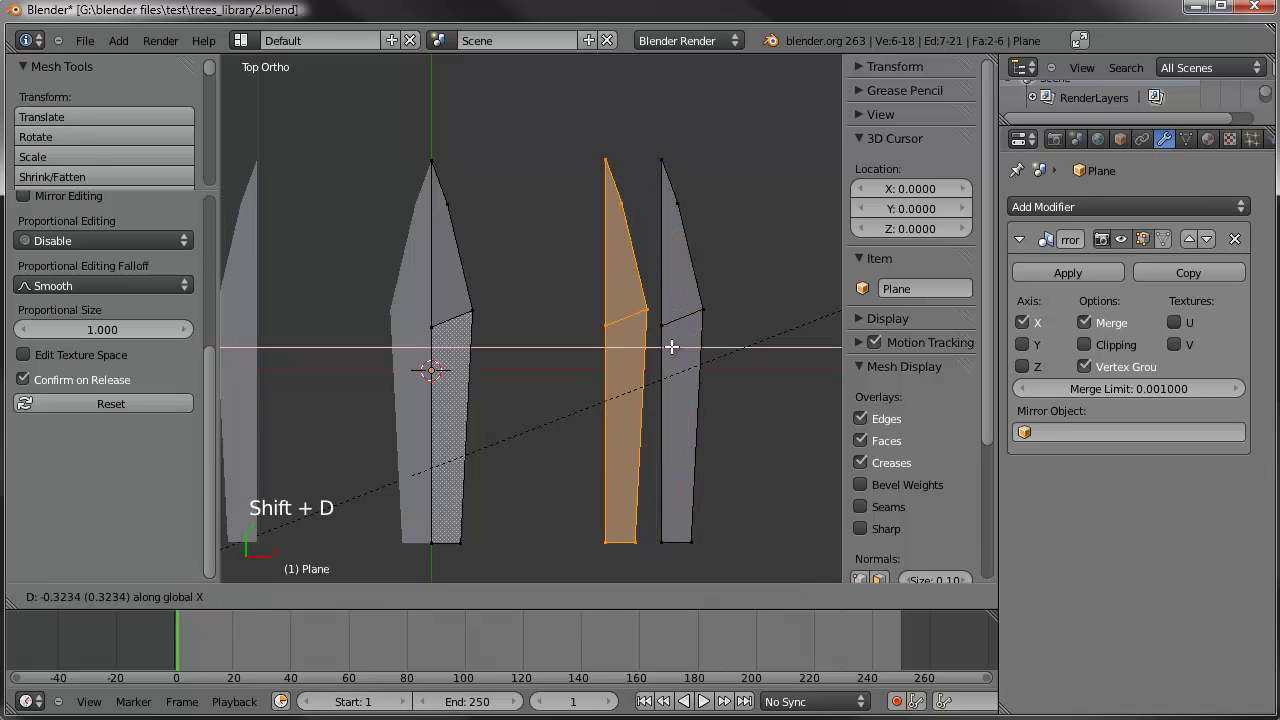
left_click(663, 347)
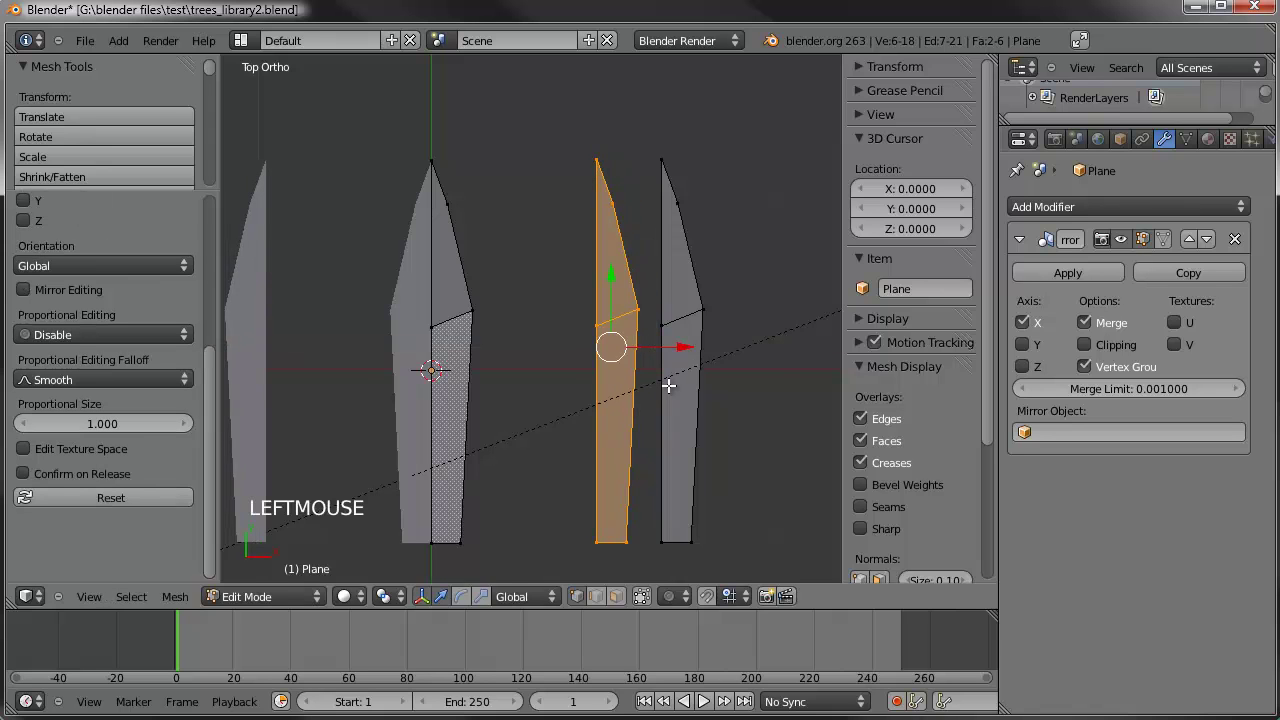
key("s")
key("x")
key("minus")
key("1")
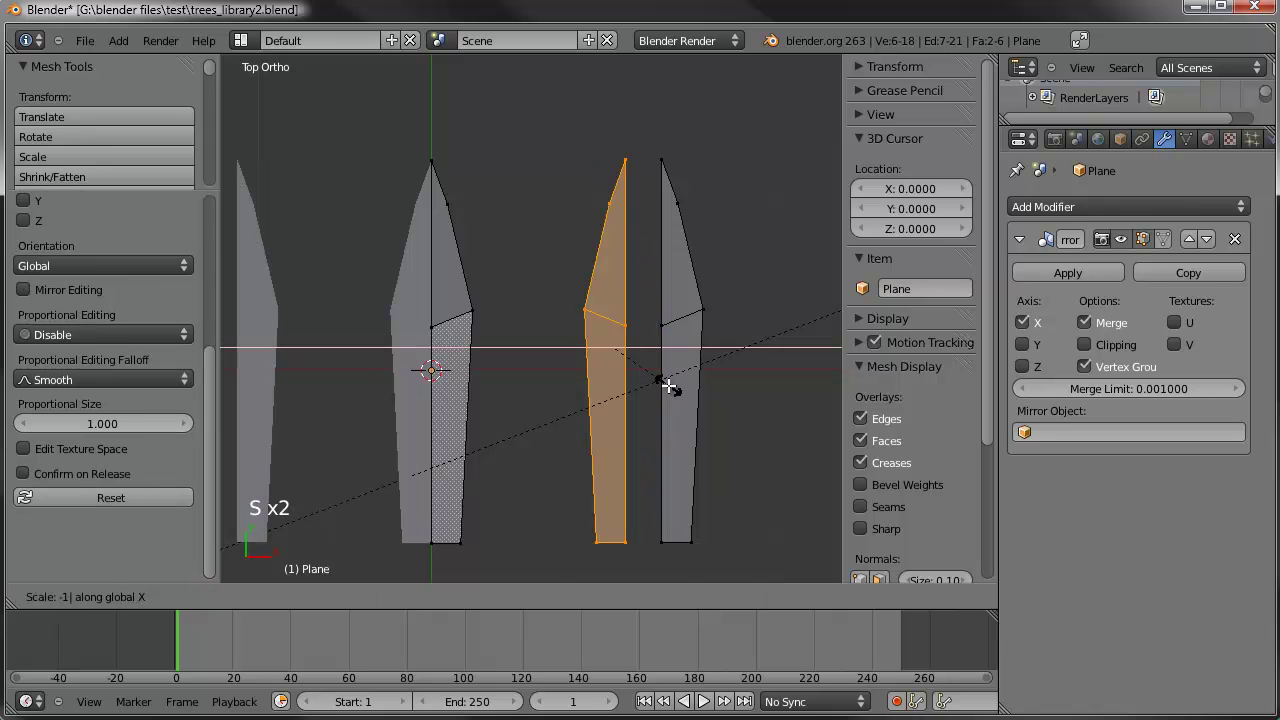
key("Return")
Move the flipped half along X until its straight edge meets the other half's straight edge
scroll(668, 386, "up", 1)
middle_click_drag(668, 386, 520, 297, "shift")
scroll(489, 292, "up", 1)
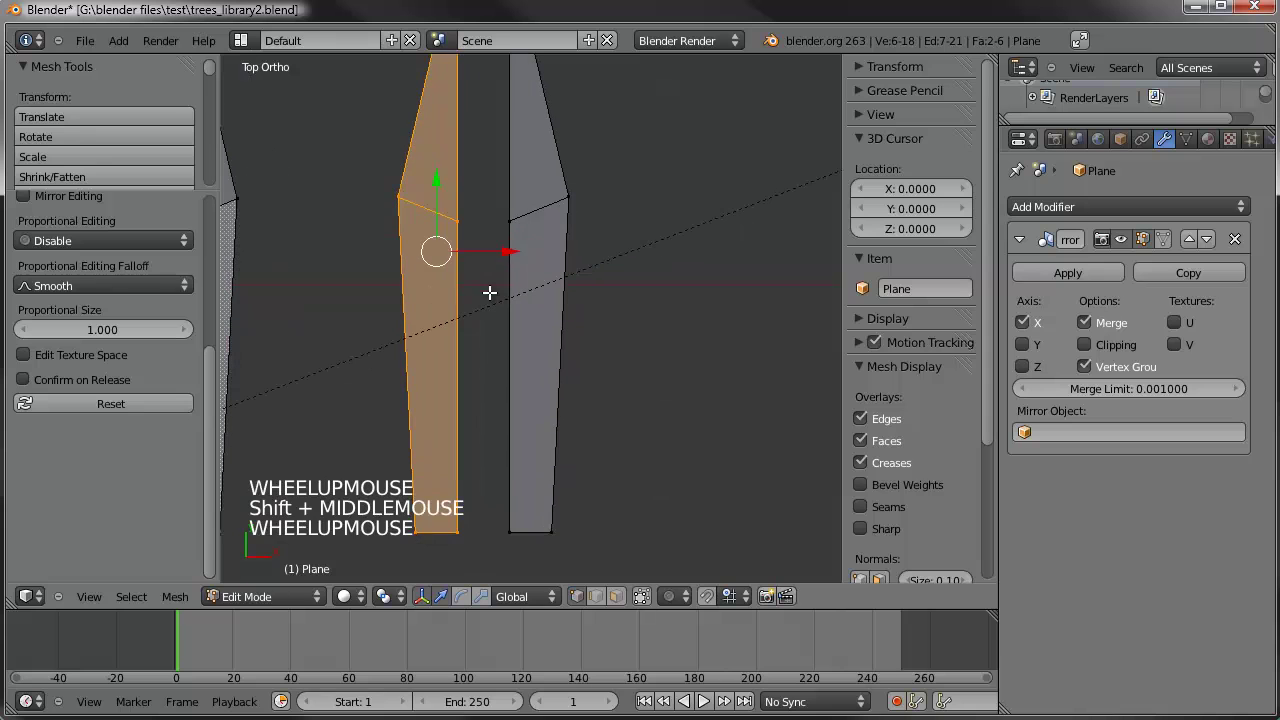
left_click_drag(508, 251, 560, 258)
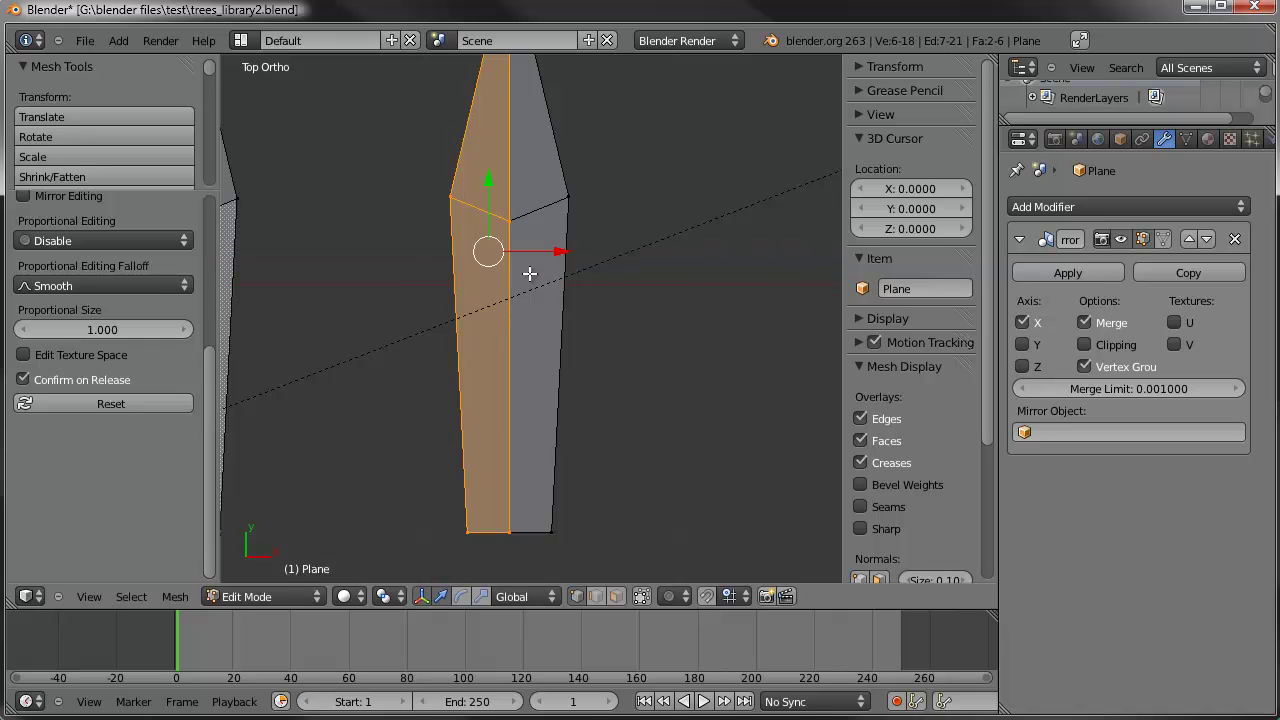
Try to merge the second blade's centre seam vertices with Remove Doubles
scroll(529, 271, "down", 3)
middle_click_drag(529, 271, 509, 271, "shift")
key("a")
key("b")
left_click_drag(509, 350, 518, 517)
key("w")
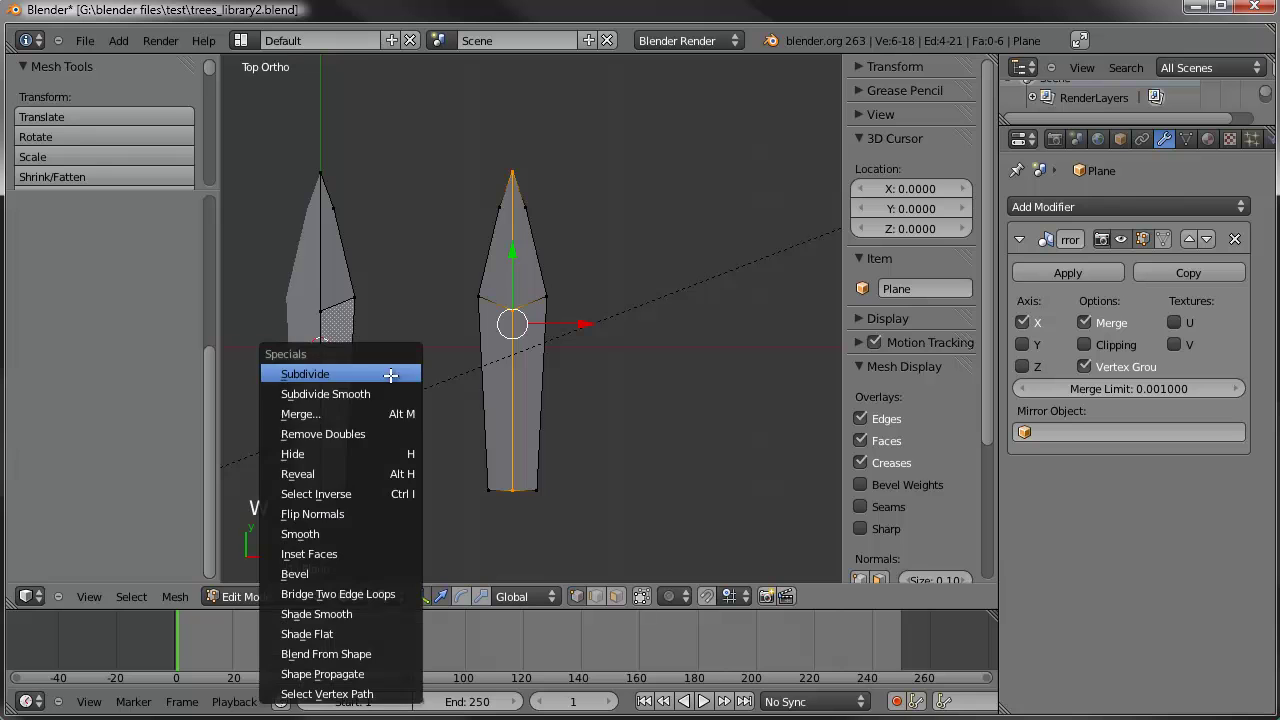
left_click(354, 434)
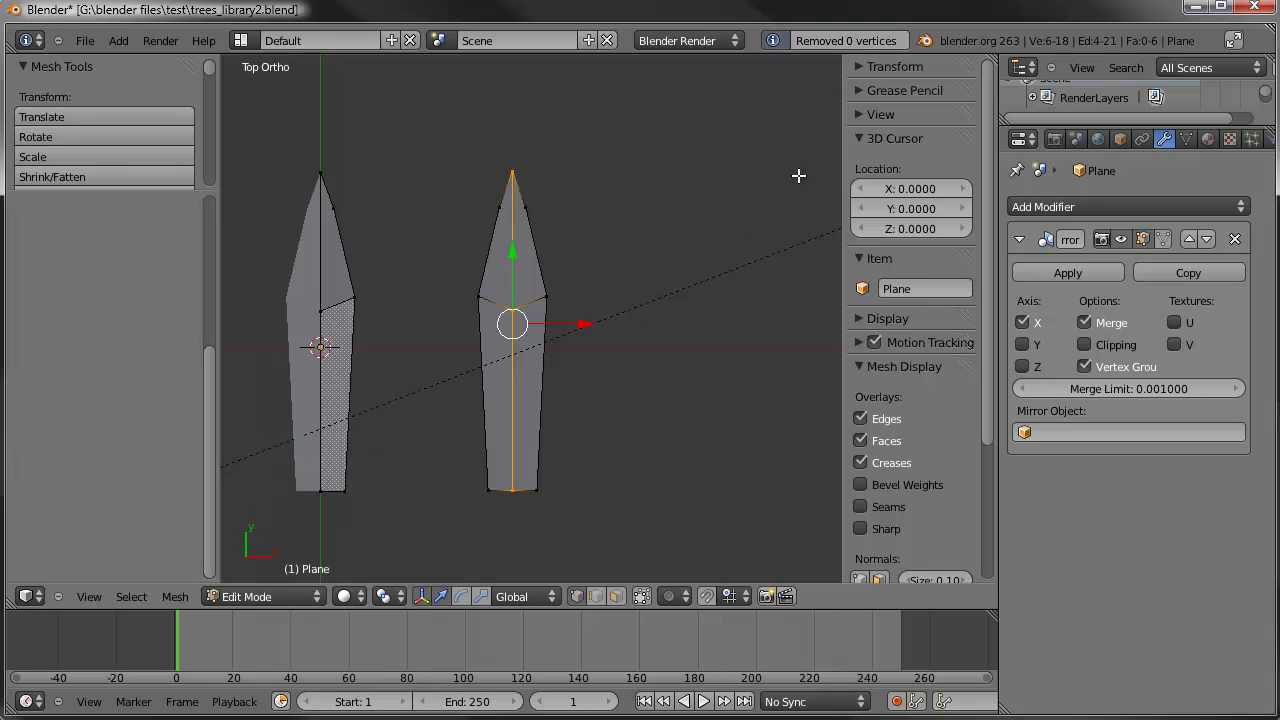
Select the flipped half's centre edge and shift it about 0.0005 units along X onto the other half's edge
scroll(440, 409, "up", 10)
middle_click_drag(428, 311, 537, 377, "shift")
scroll(389, 346, "up", 6)
scroll(537, 377, "up", 8)
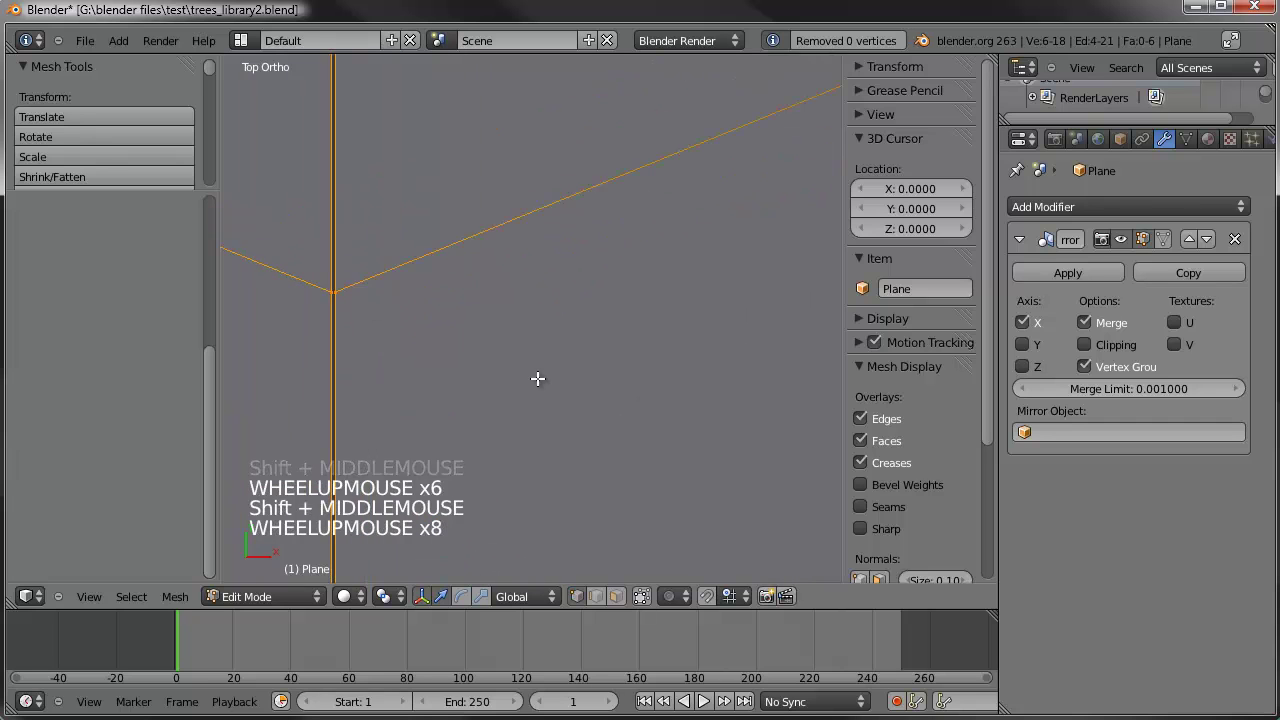
scroll(300, 351, "up", 3)
middle_click_drag(300, 351, 631, 420, "shift")
right_click(505, 389, "alt")
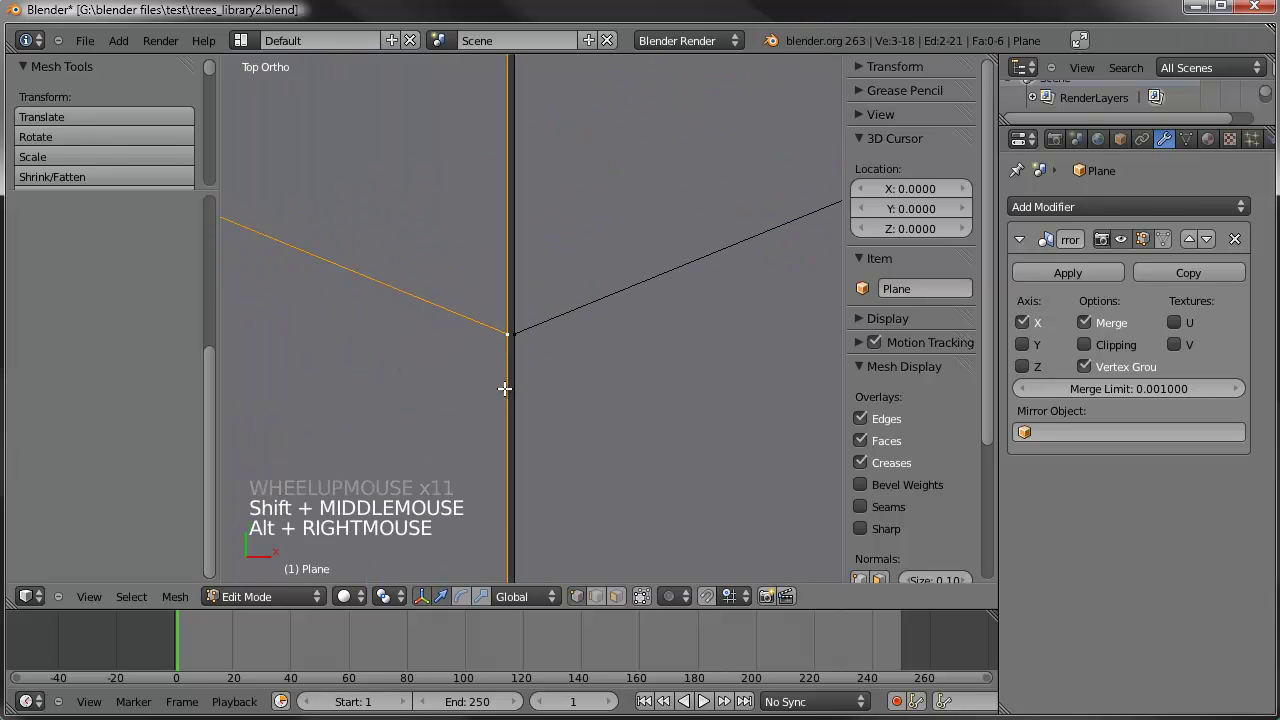
key("g")
key("x")
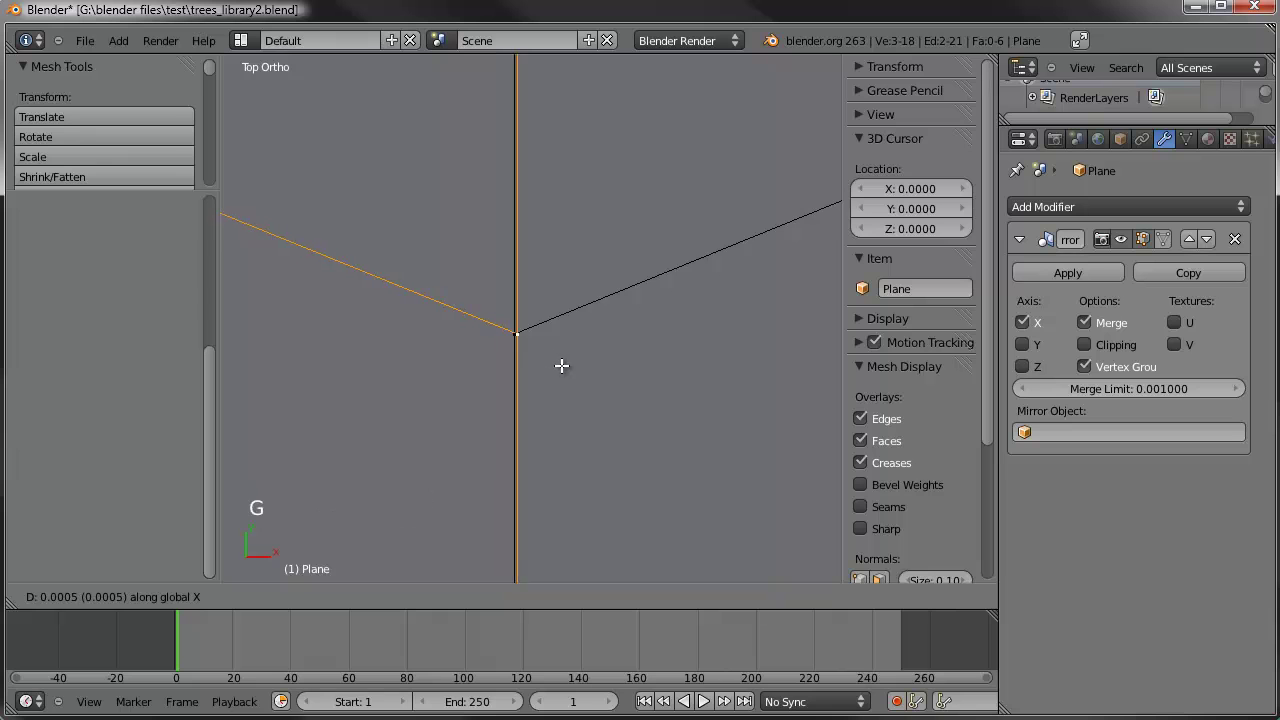
left_click(558, 366)
Box-select all vertices along the second blade's centre seam and merge them with Remove Doubles
scroll(550, 371, "down", 20)
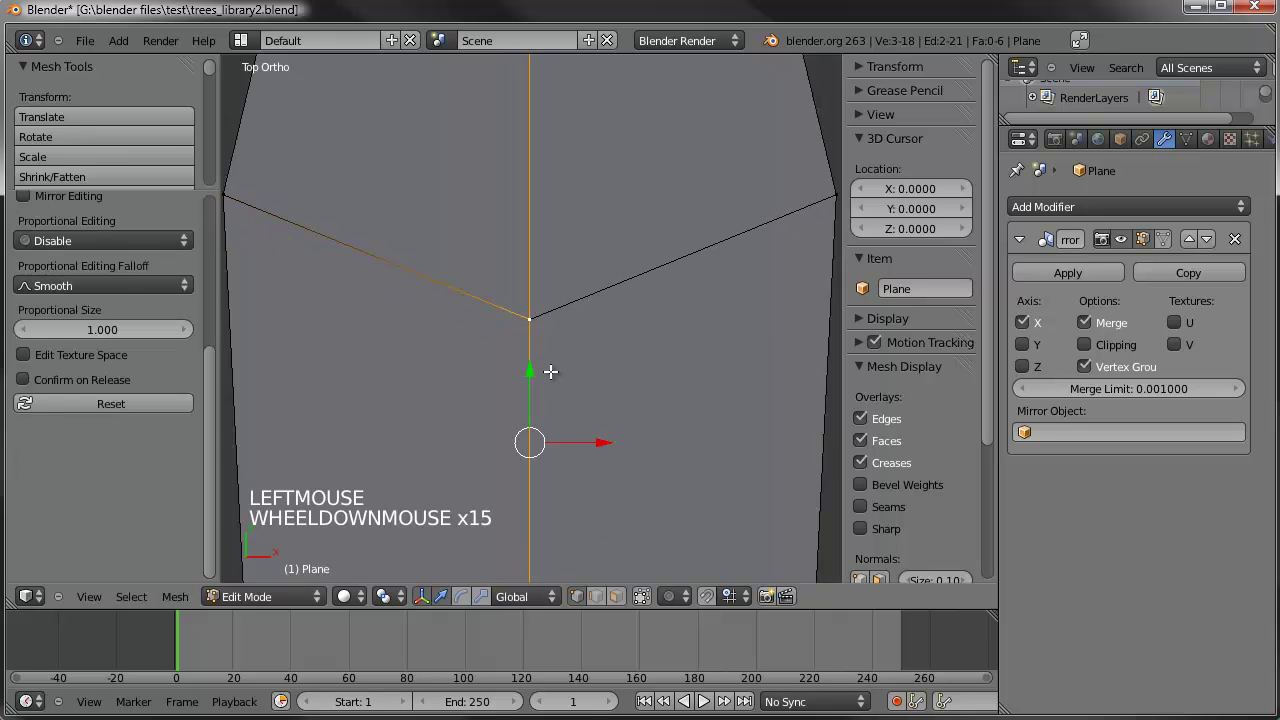
scroll(550, 371, "down", 3)
key("a")
key("b")
left_click_drag(525, 82, 541, 610)
key("w")
left_click(580, 321)
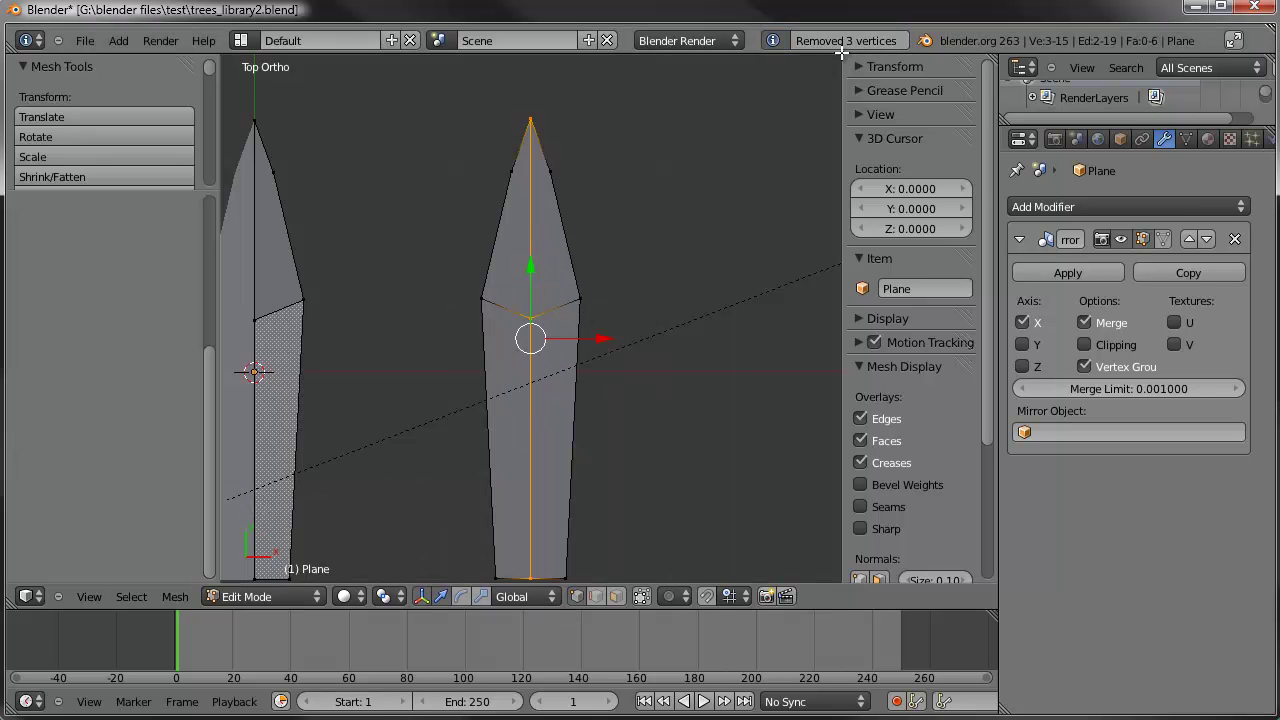
Select the entire second blade, tilt it outward and move it beside the central blade
middle_click_drag(557, 480, 583, 426, "shift")
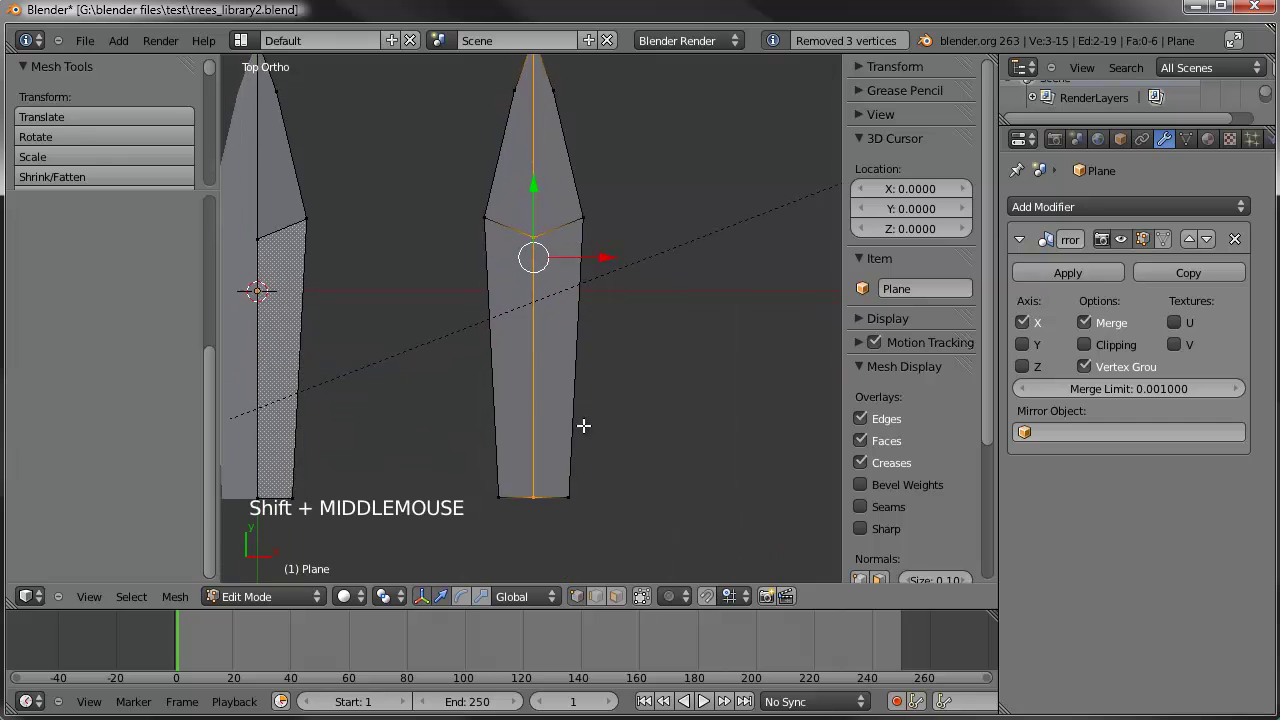
middle_click_drag(503, 309, 565, 385, "shift")
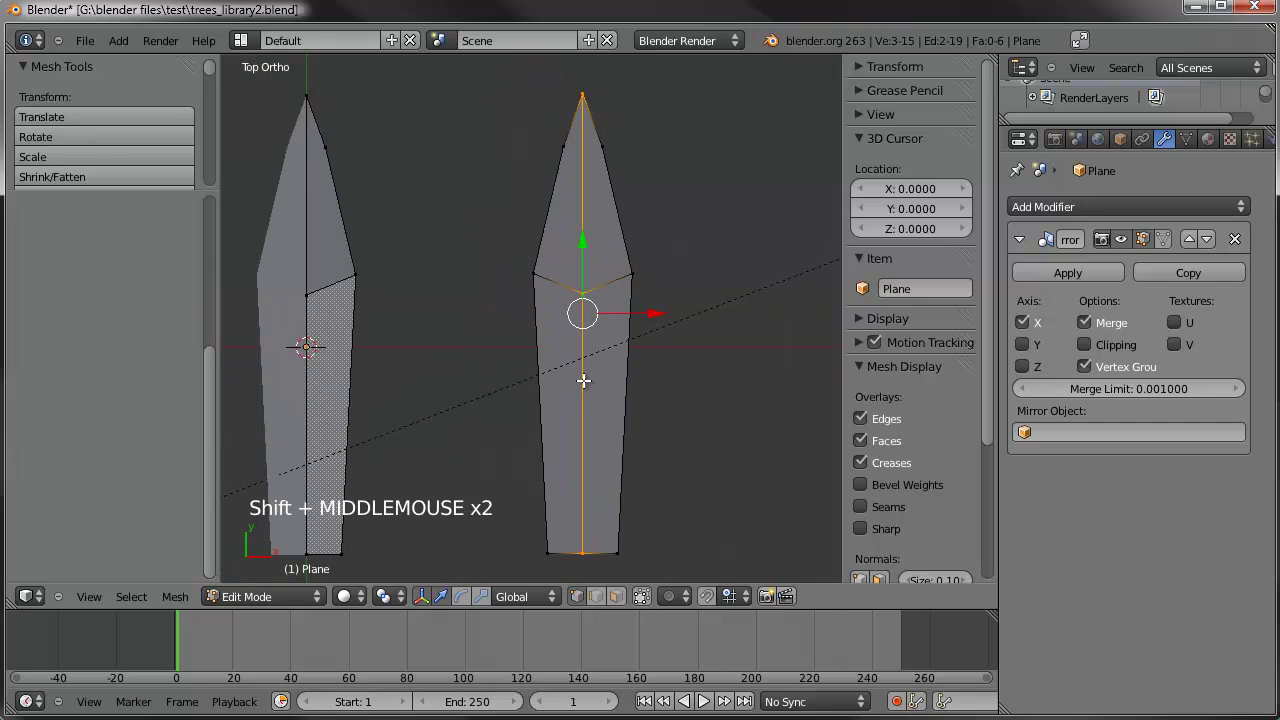
key("ctrl+l")
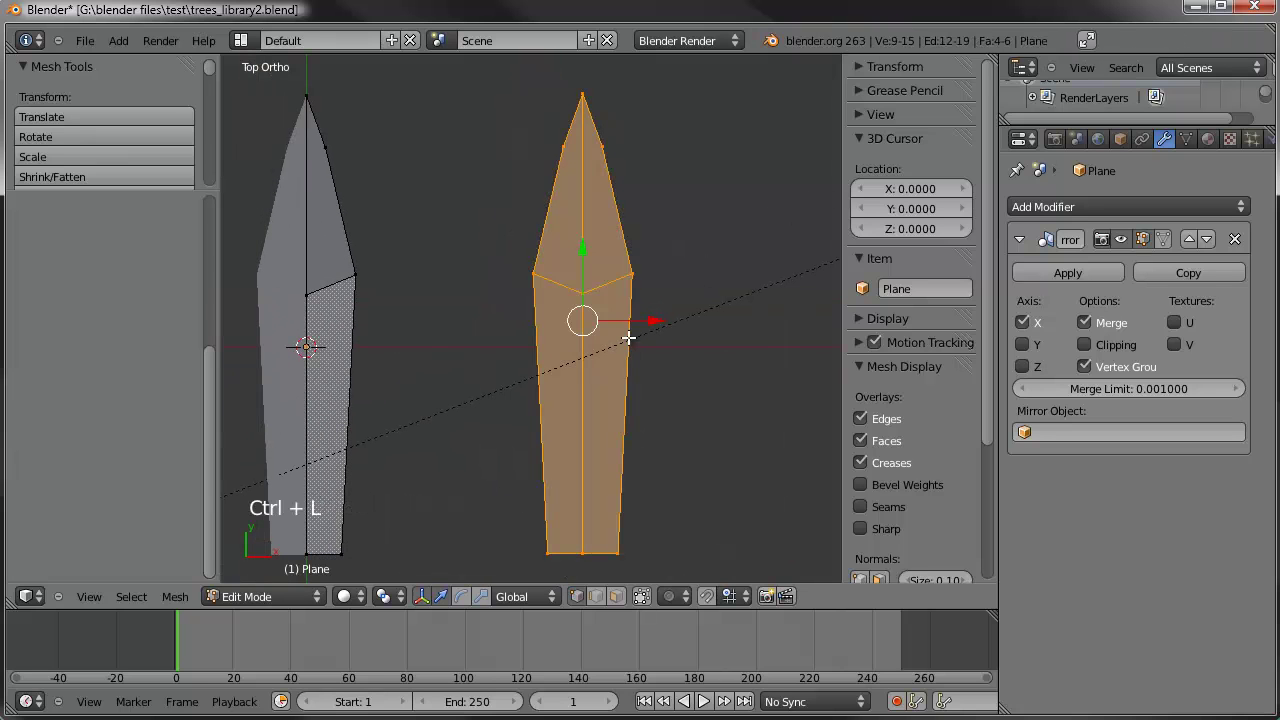
key("r")
left_click(714, 236)
key("g")
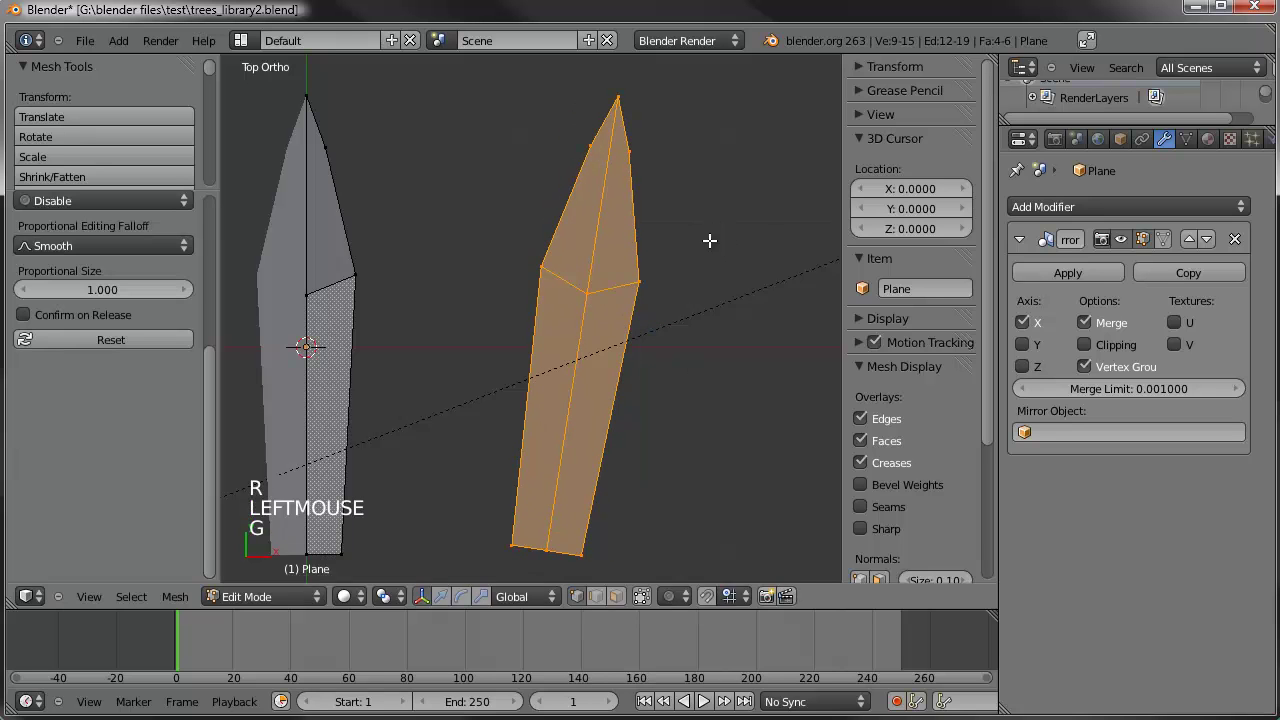
left_click(566, 254)
Adjust the side blade's rotation and scale it down slightly
middle_click_drag(563, 257, 757, 289, "shift")
key("r")
left_click(723, 357)
key("g")
key("s")
key("s")
left_click(715, 348)
Fit the side blade against the central blade's base with a small move, rotation and final nudge
key("g")
left_click(742, 318)
key("r")
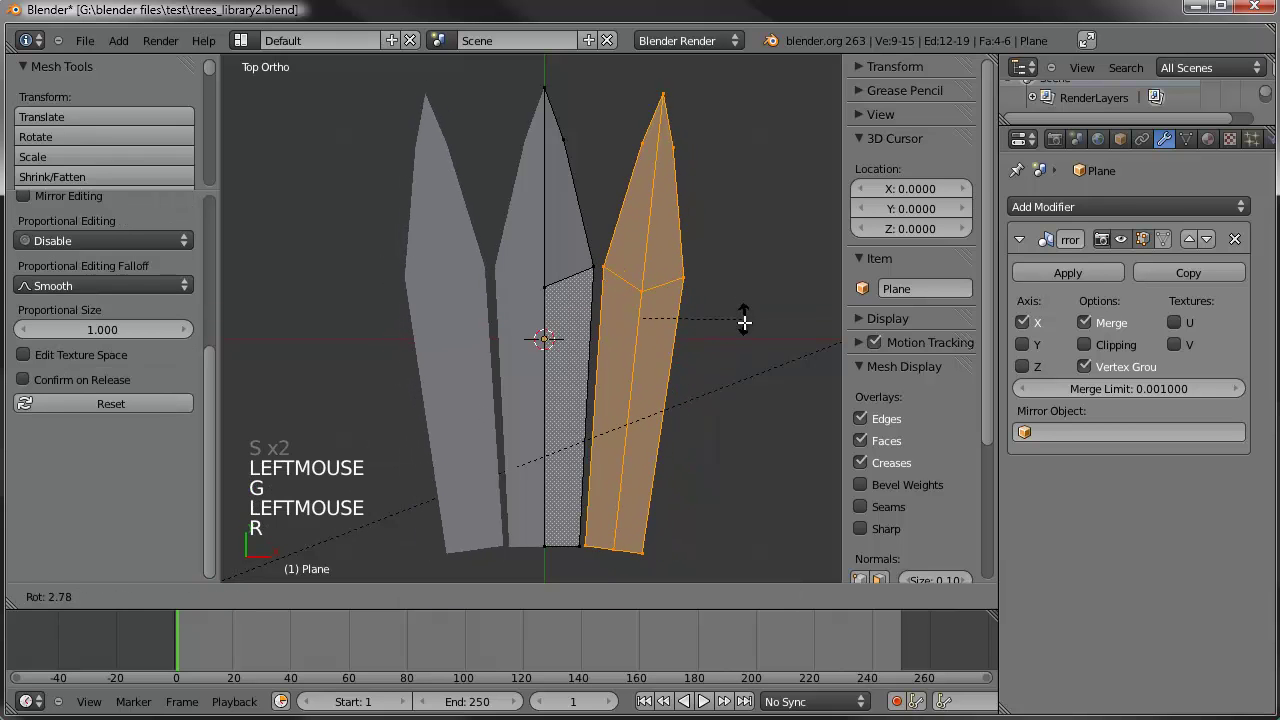
left_click(743, 316)
key("g")
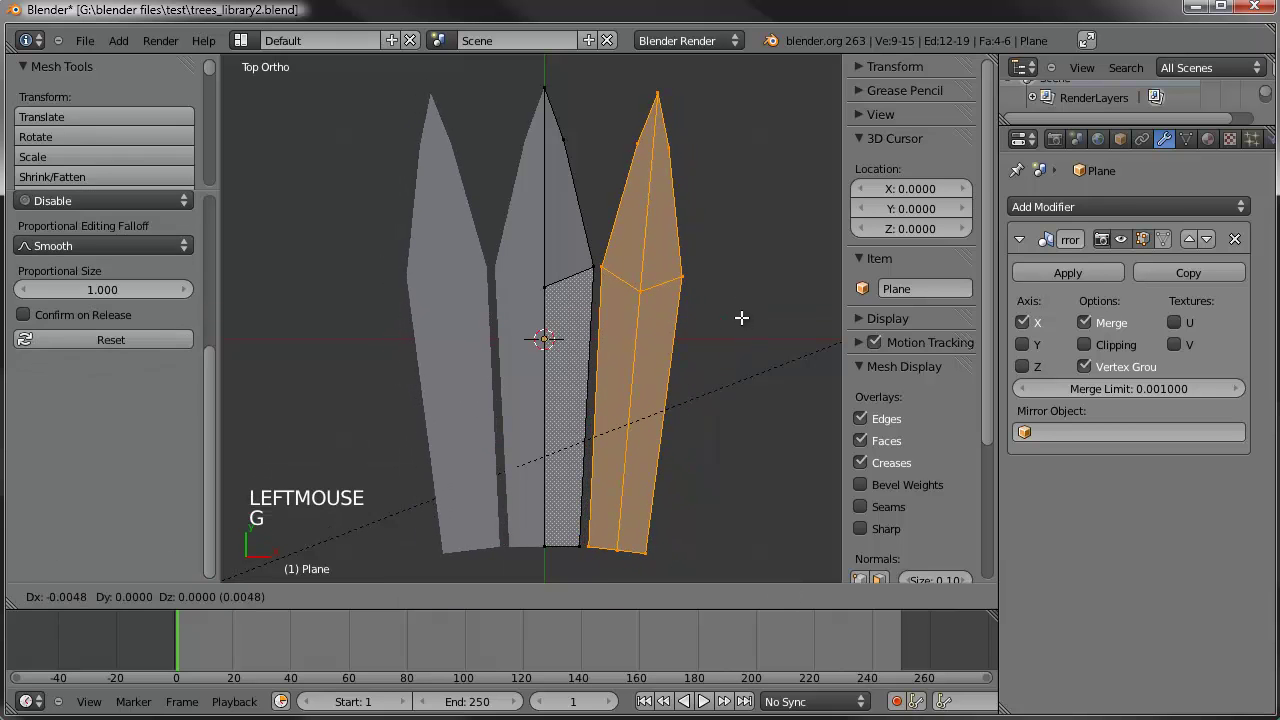
left_click(737, 318)
Duplicate the side blade outward to the right and scale the copy down slightly
middle_click_drag(731, 397, 677, 385, "shift")
key("shift+d")
key("shift+d")
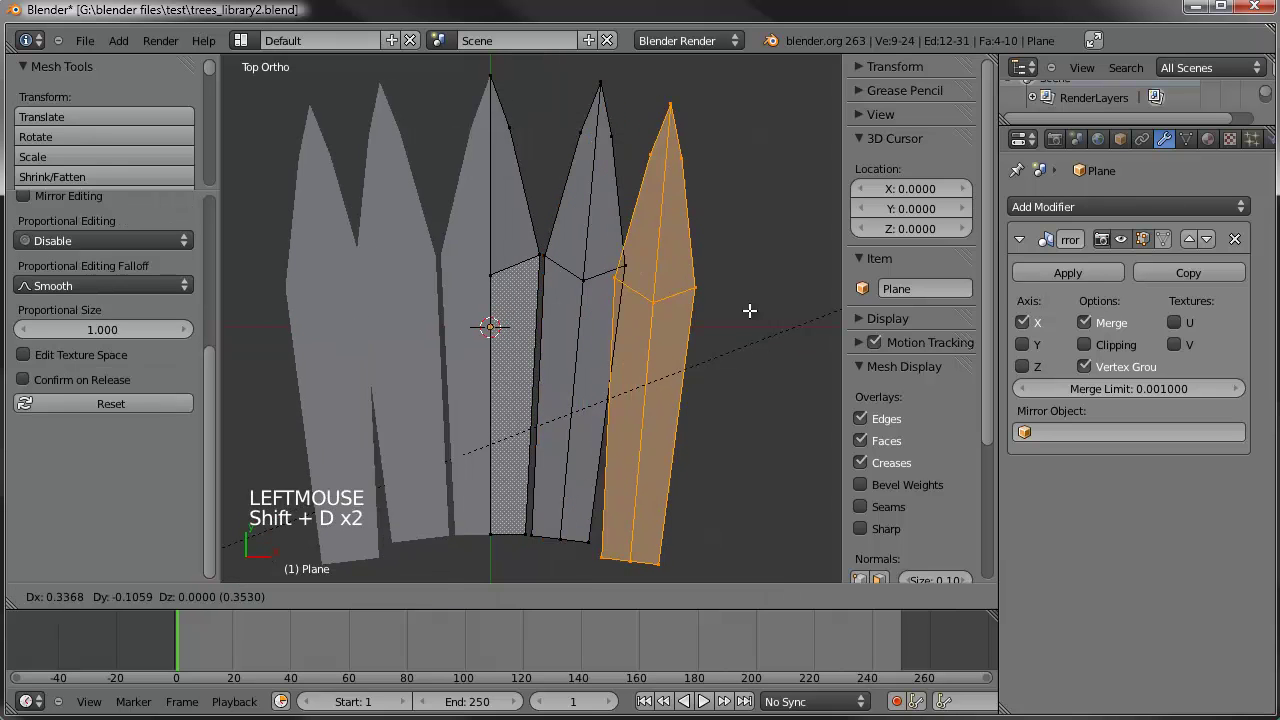
left_click(817, 297)
key("s")
key("s")
left_click(802, 310)
Tilt the outermost blade further outward and move its base close to the neighbouring blade
key("r")
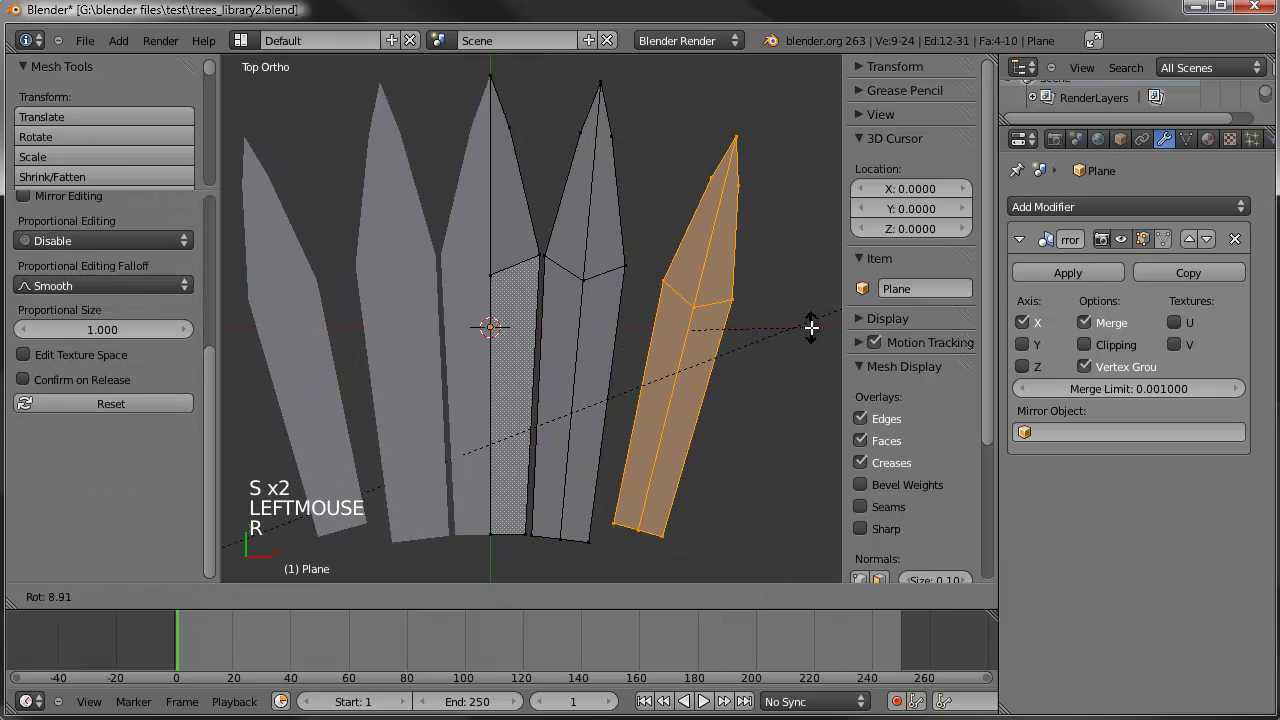
left_click(800, 335)
key("g")
left_click(790, 353)
scroll(768, 356, "down", 2)
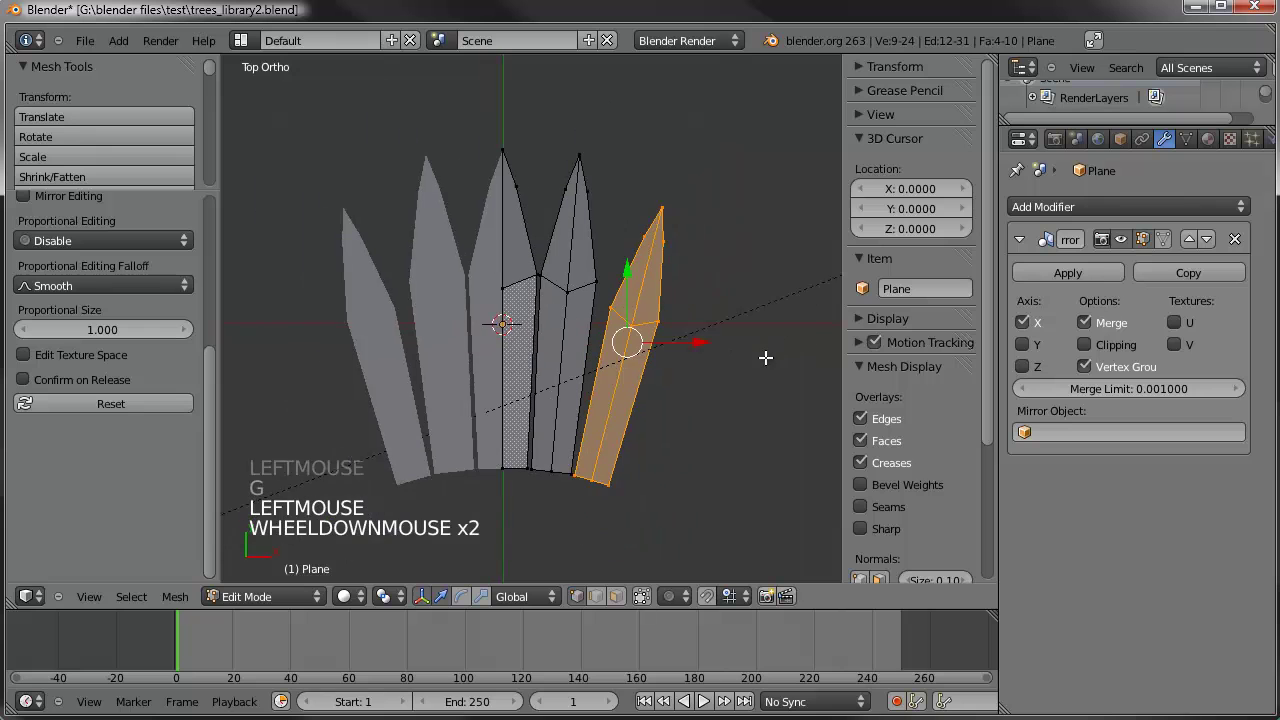
middle_click_drag(766, 357, 751, 376, "shift")
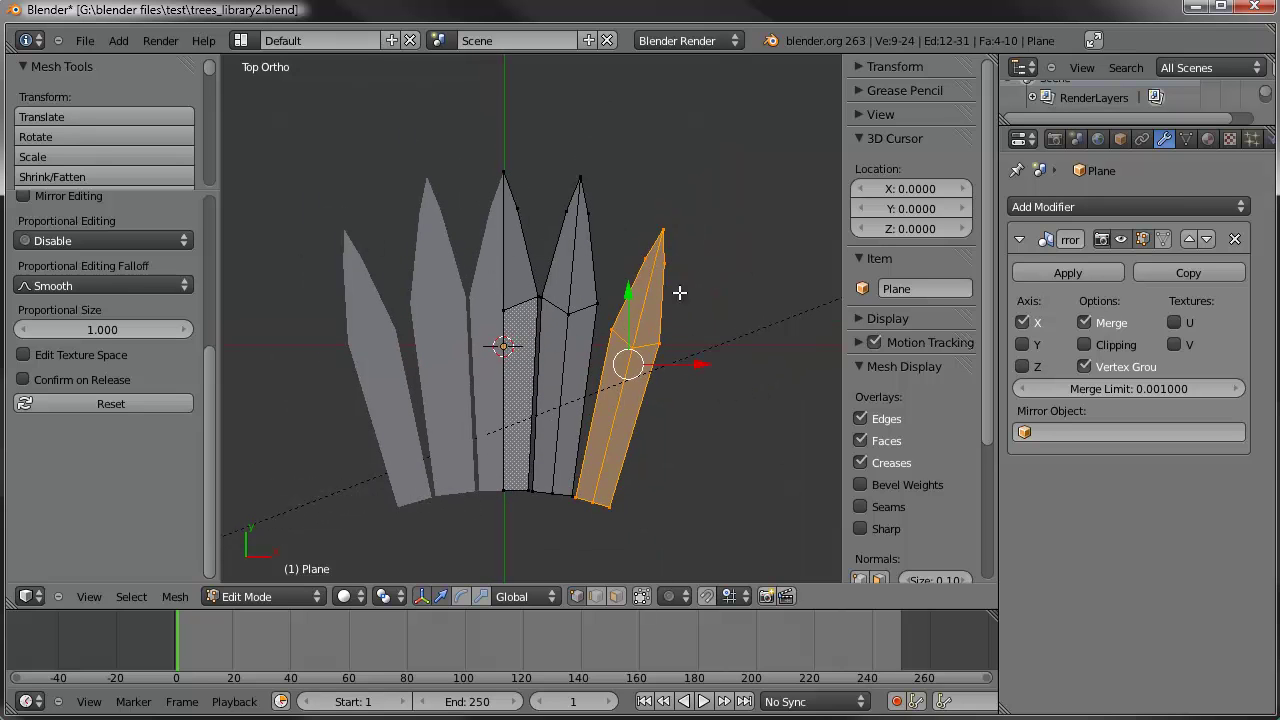
Merge the two facing shoulder vertices between the centre leaflet and the second leaflet at their centre
scroll(668, 365, "up", 2)
scroll(668, 370, "up", 1, "shift")
middle_click_drag(668, 375, 721, 321, "shift")
scroll(690, 335, "up", 3)
middle_click_drag(657, 349, 580, 294, "shift")
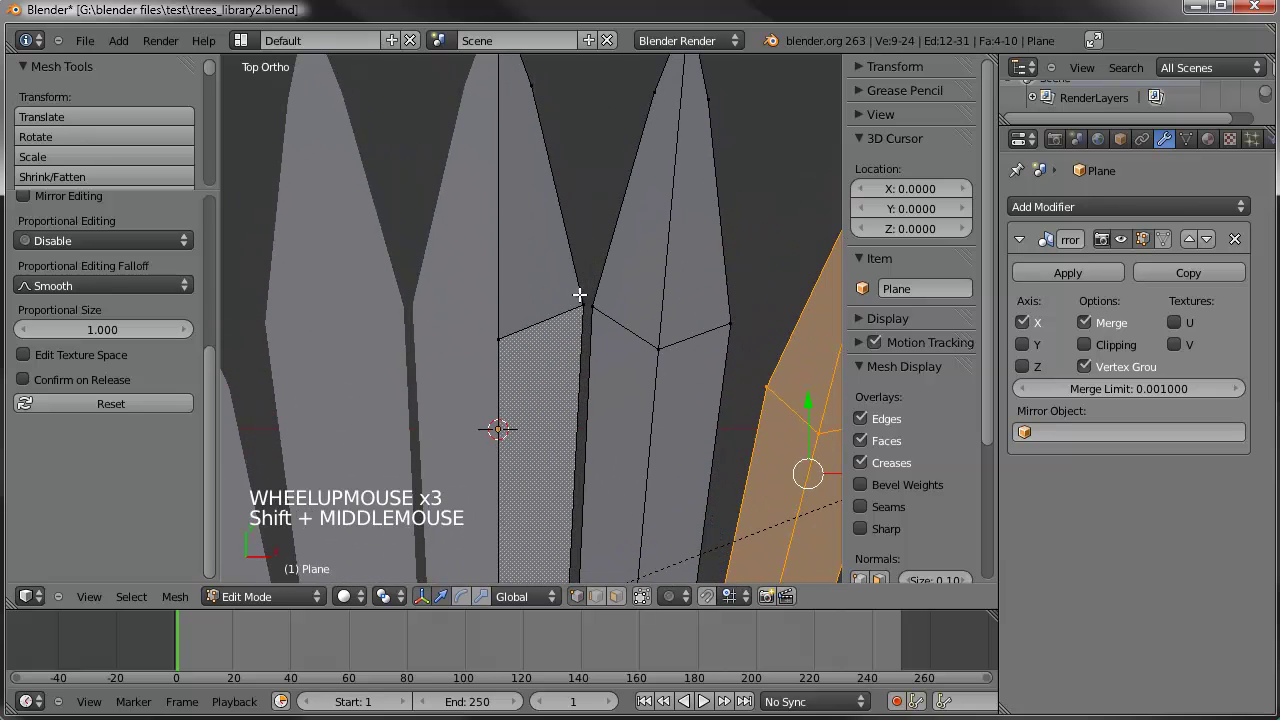
right_click(585, 302)
right_click(595, 302, "shift")
key("alt+m")
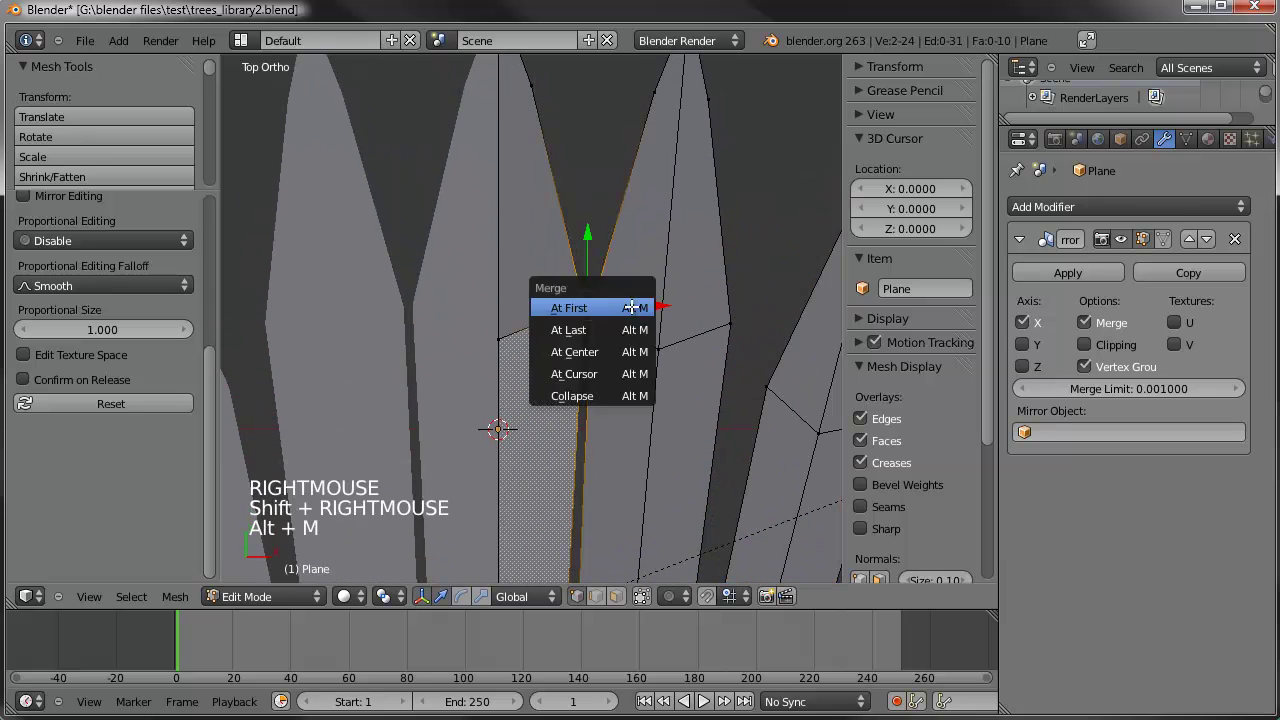
left_click(590, 352)
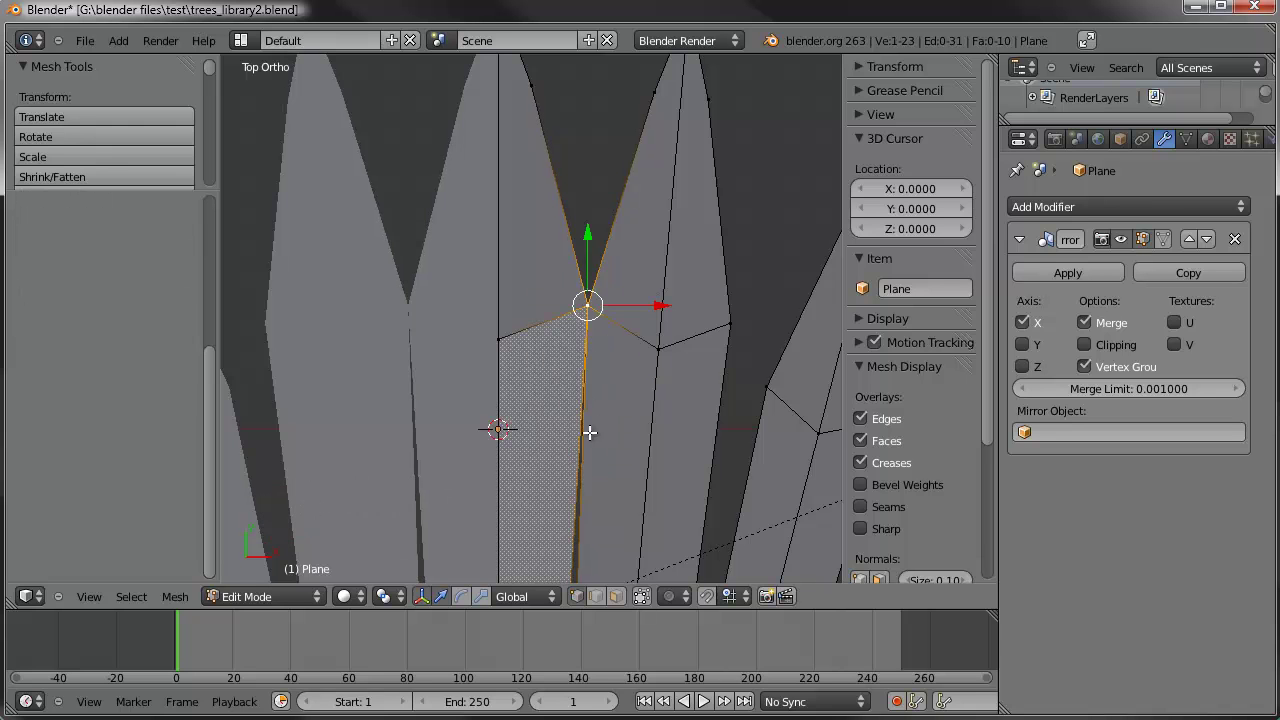
Merge the two adjacent base vertices where the centre leaflet meets the second leaflet
middle_click_drag(586, 431, 574, 277, "shift")
scroll(555, 535, "down", 2)
middle_click_drag(555, 535, 538, 456, "shift")
right_click(530, 432)
right_click(530, 432, "shift")
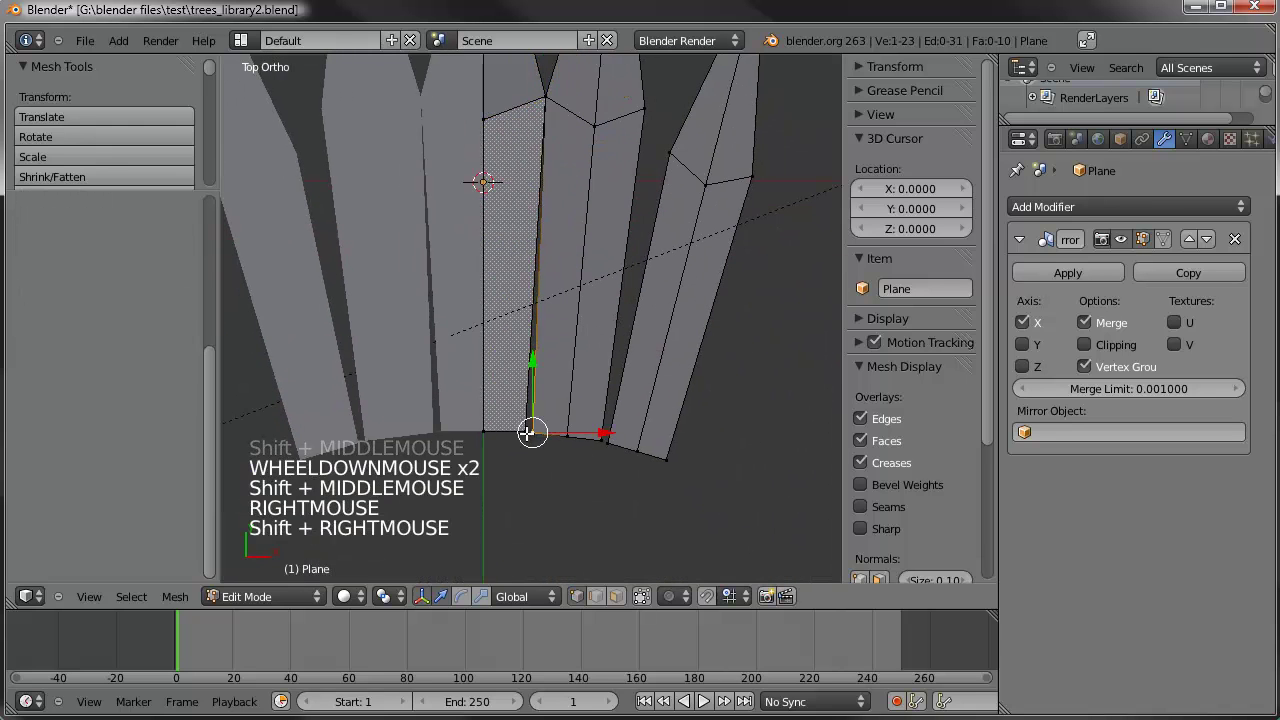
key("alt+m")
left_click(545, 473)
Merge the two adjacent base vertices where the second leaflet meets the outer leaflet
right_click(606, 441)
right_click(610, 441, "shift")
key("alt+m")
left_click(600, 443)
Merge the facing shoulder vertices of the second and outer leaflets at their centre and clear the selection
right_click(669, 134)
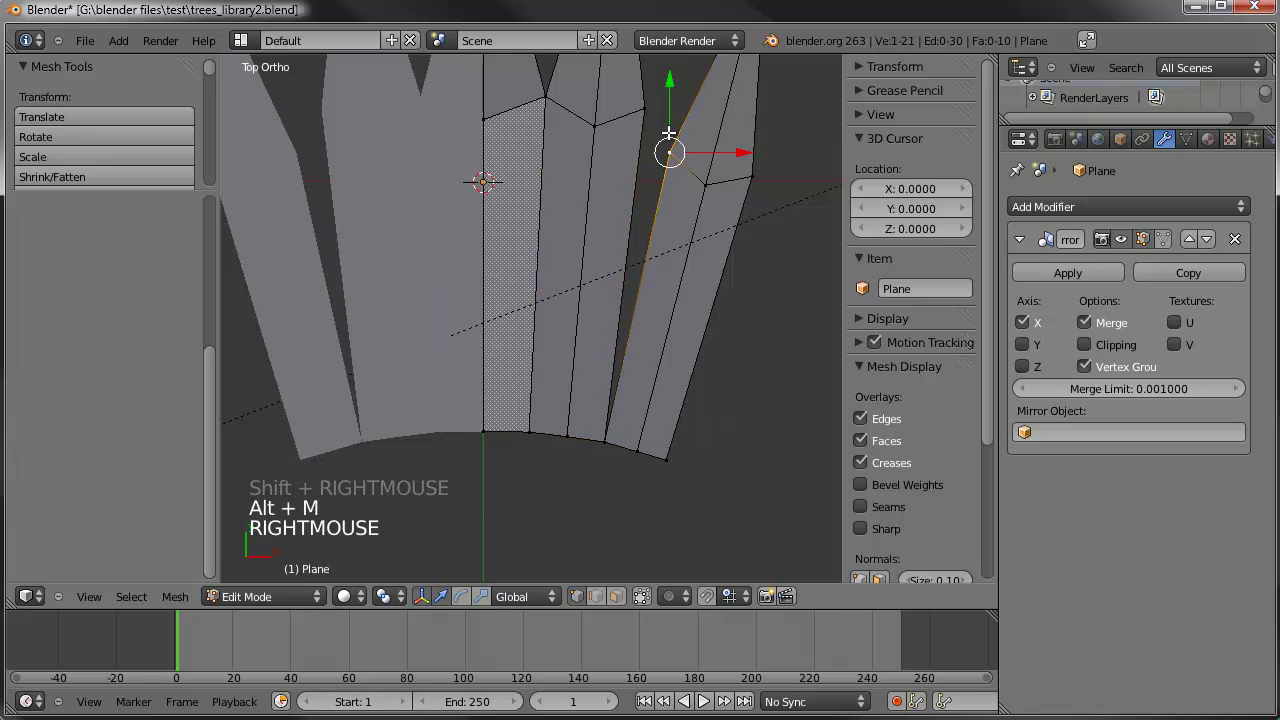
key("alt+m")
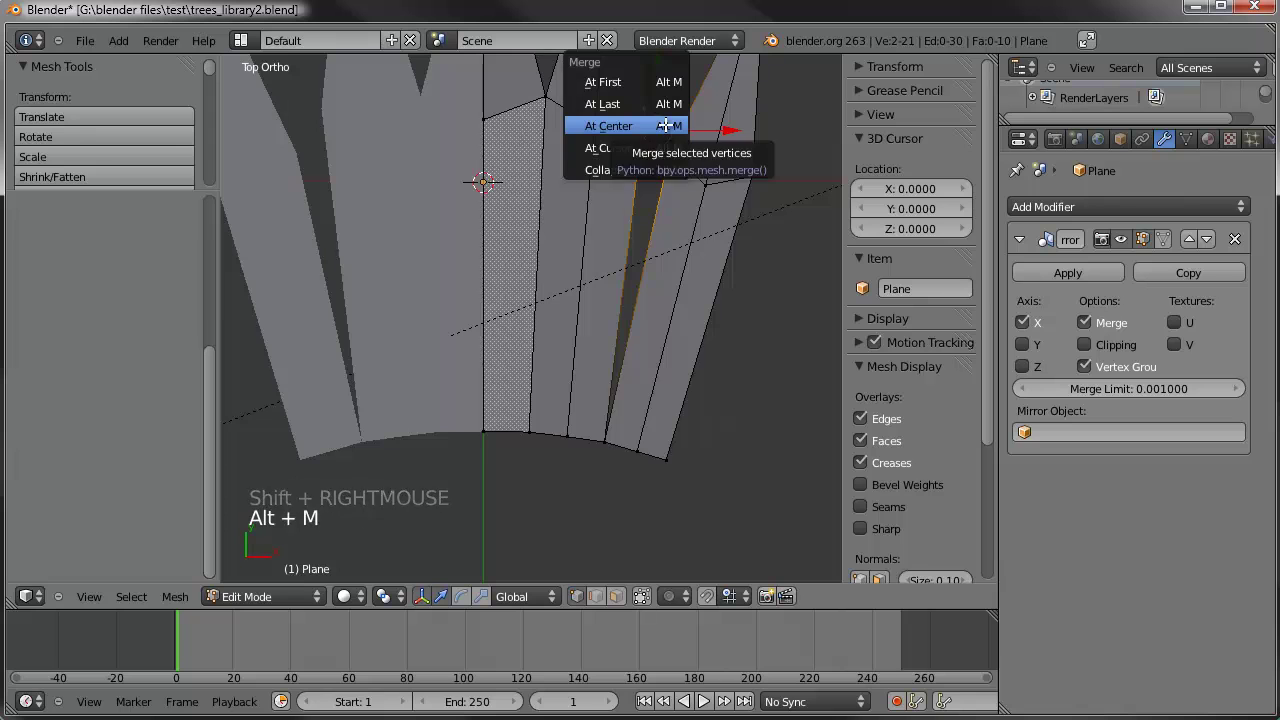
left_click(665, 126)
scroll(666, 220, "down", 3)
middle_click_drag(666, 220, 676, 278, "shift")
scroll(676, 278, "up", 1)
key("a")
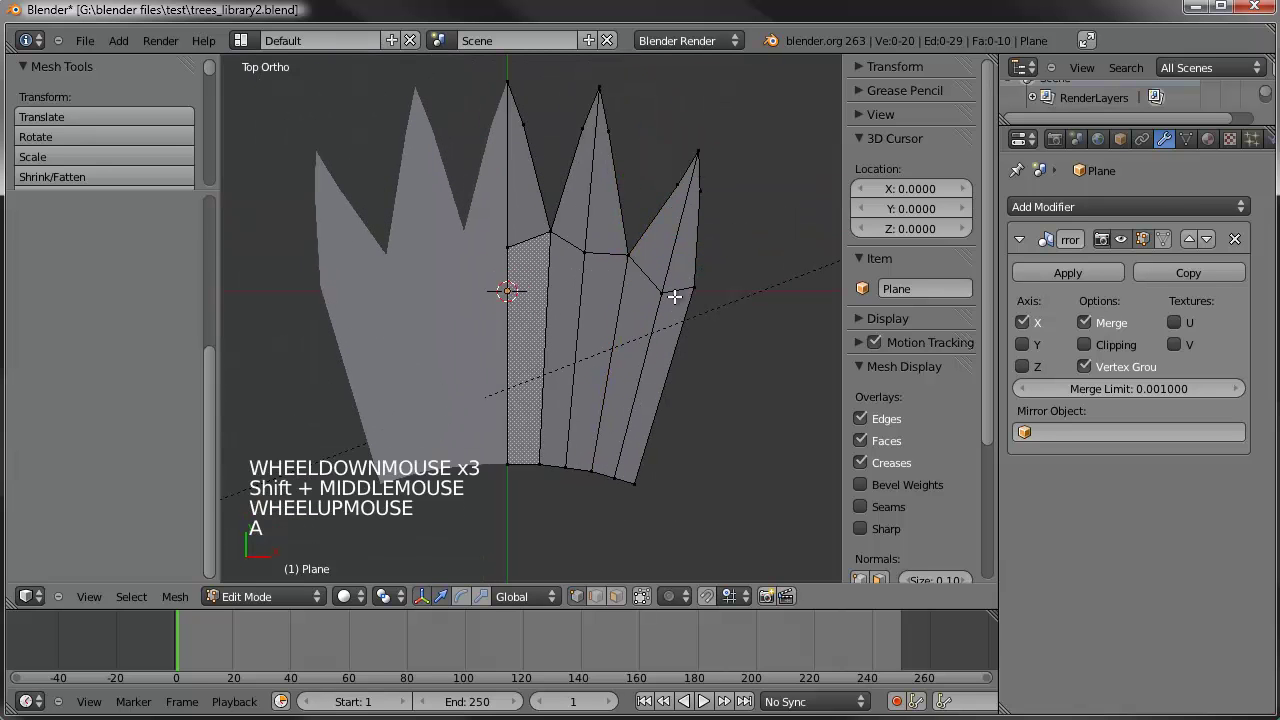
Add an edge loop across the leaf roughly midway between the base and the shoulder vertices
key("ctrl+r")
left_click(657, 406)
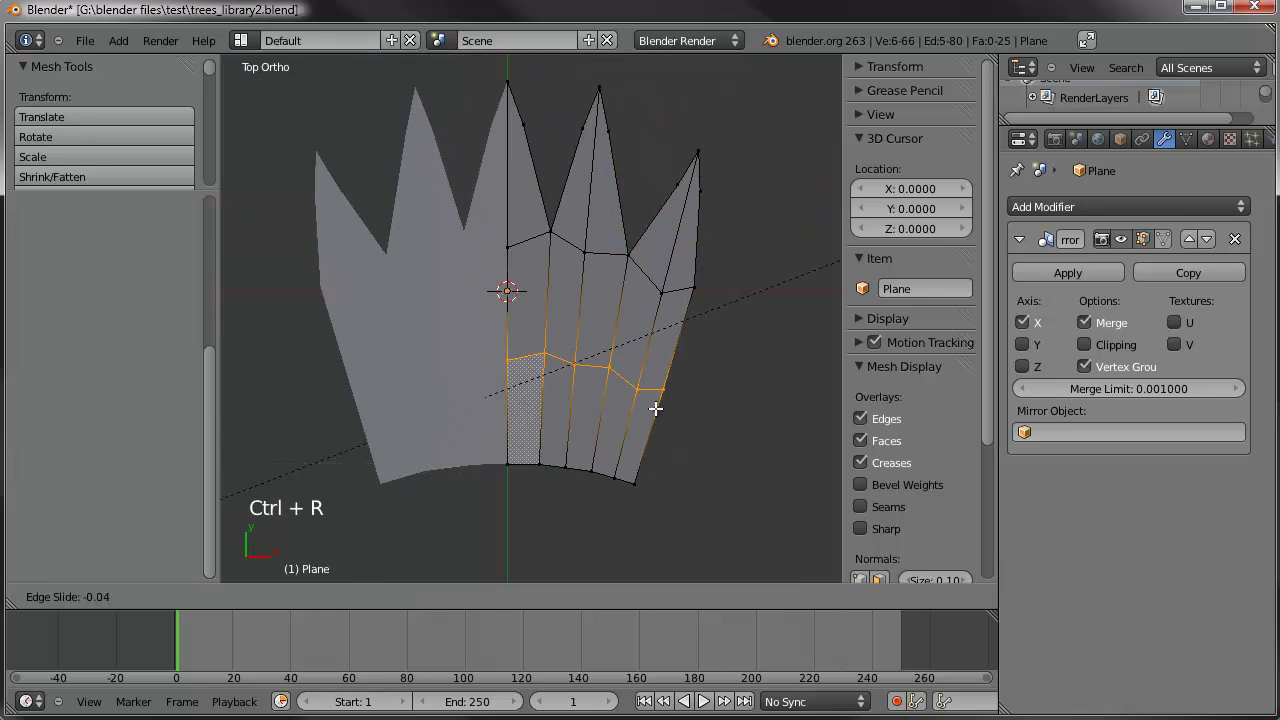
left_click(652, 414)
key("a")
Select the leaf's bottom row of vertices and use the 3D cursor at the base centre as pivot point
mouse_move(656, 467)
left_mouse_down()
mouse_move(606, 482)
mouse_move(514, 484)
mouse_move(510, 473)
left_mouse_up()
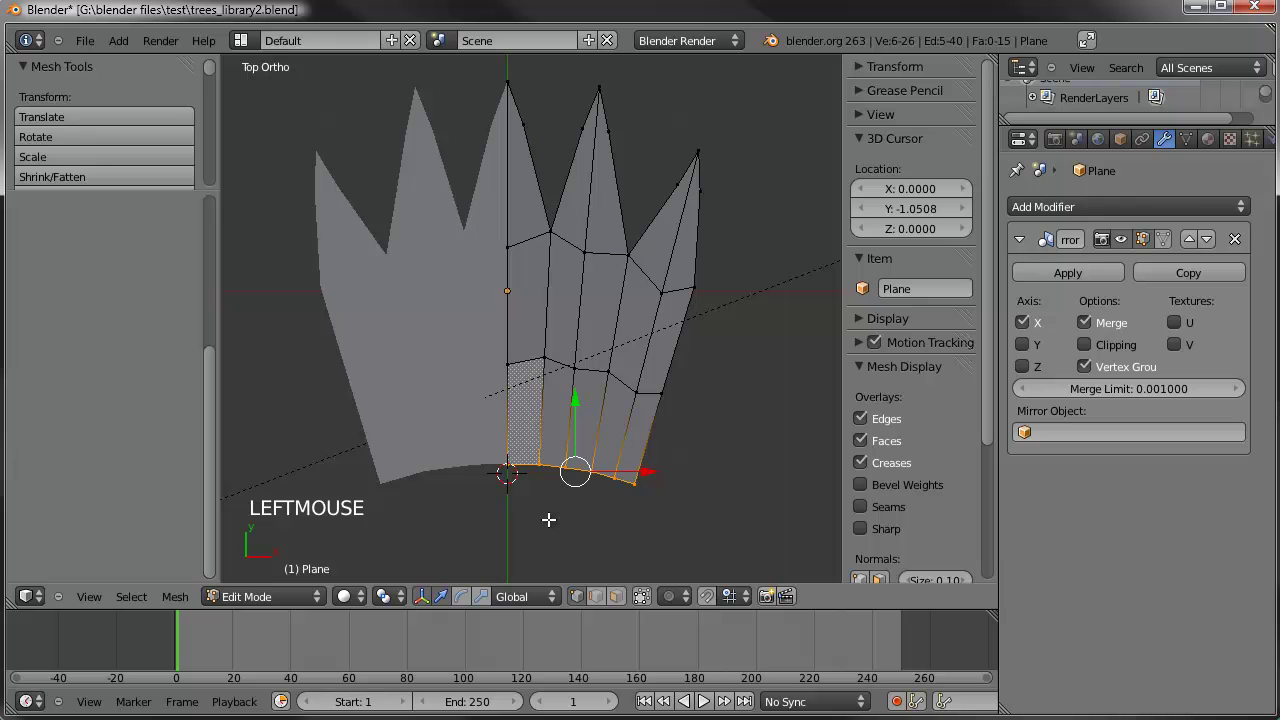
key("r")
key("r")
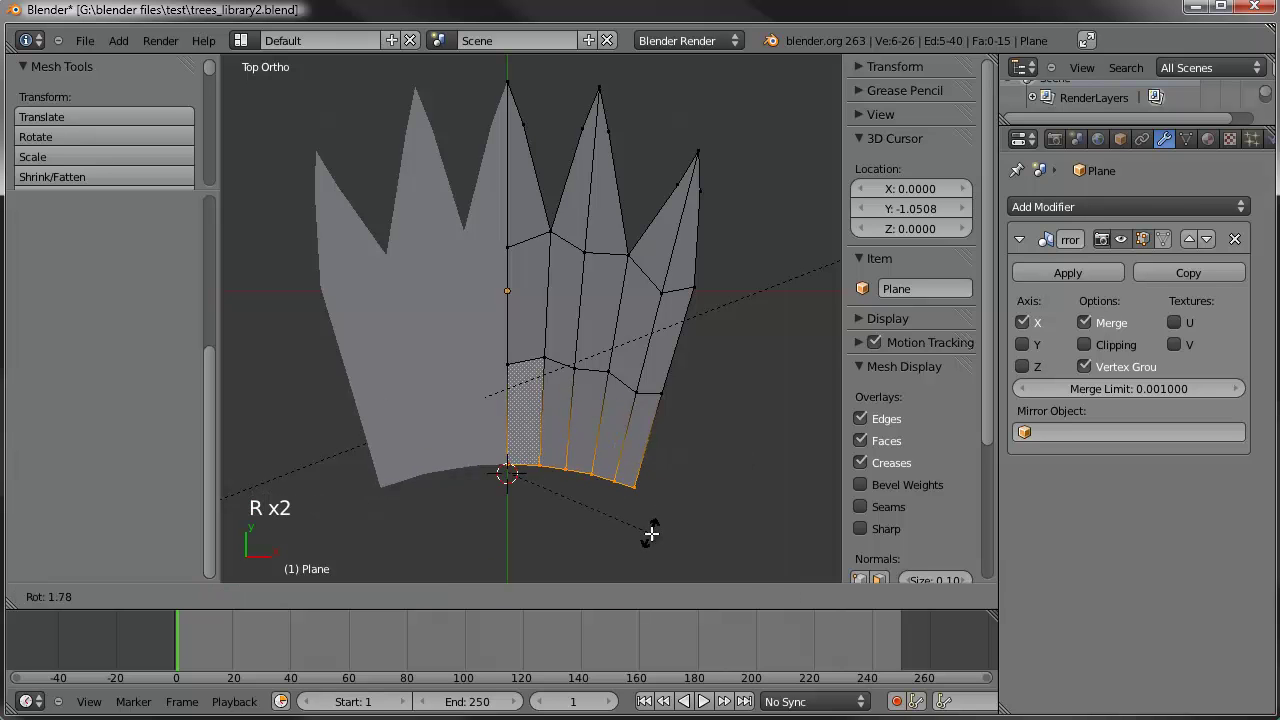
right_click(499, 477)
key("s")
key("s")
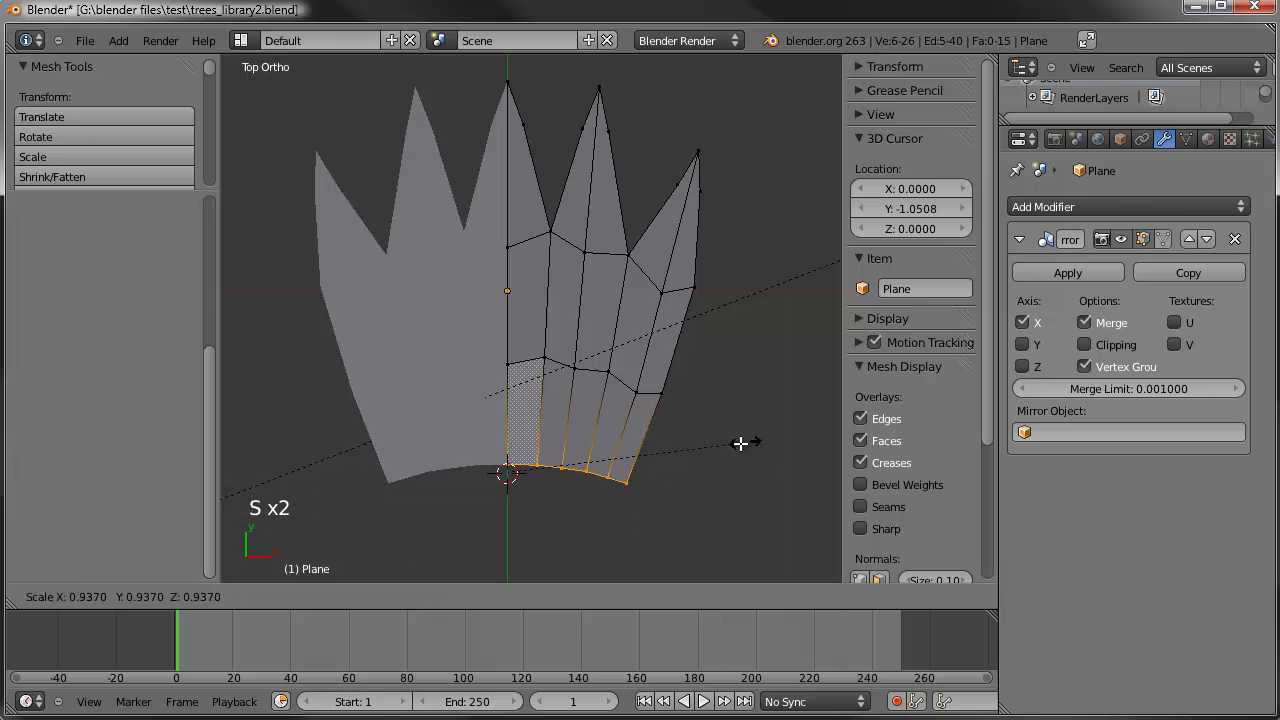
right_click(499, 477)
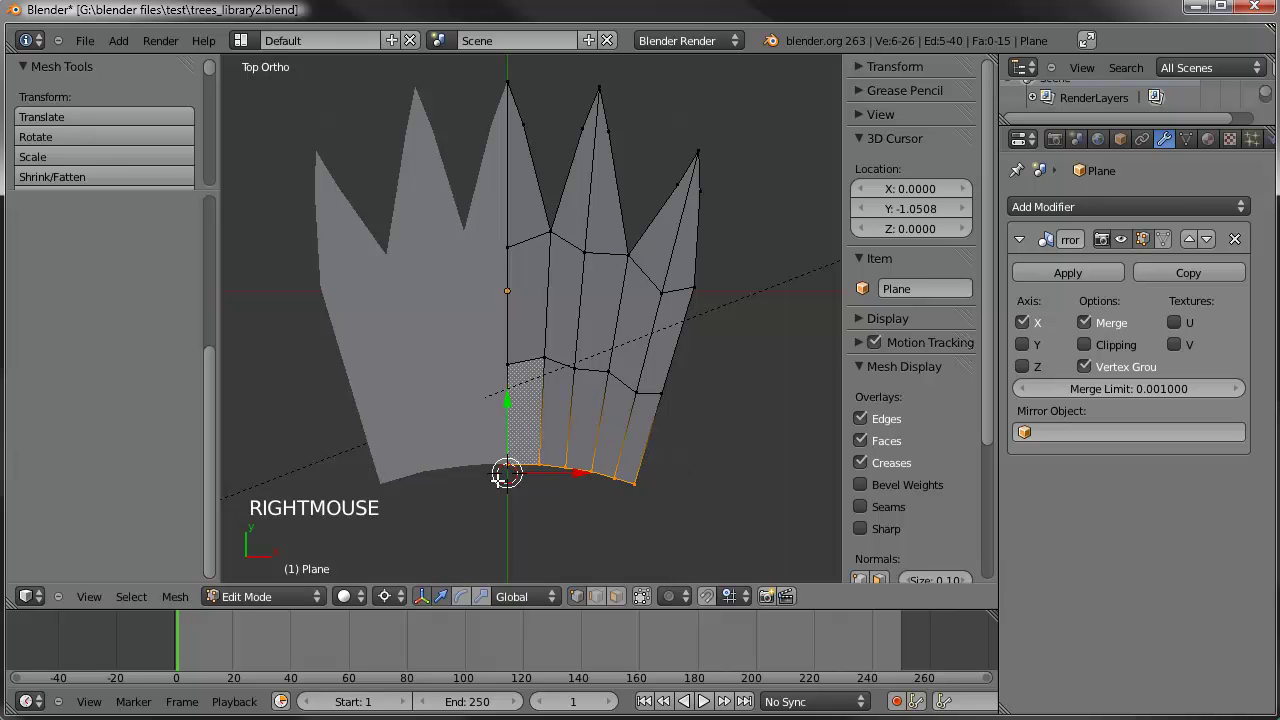
Set proportional editing to Connected and scale the base vertices inward toward the 3D cursor with a proportional size of about 1.33
left_click(682, 597)
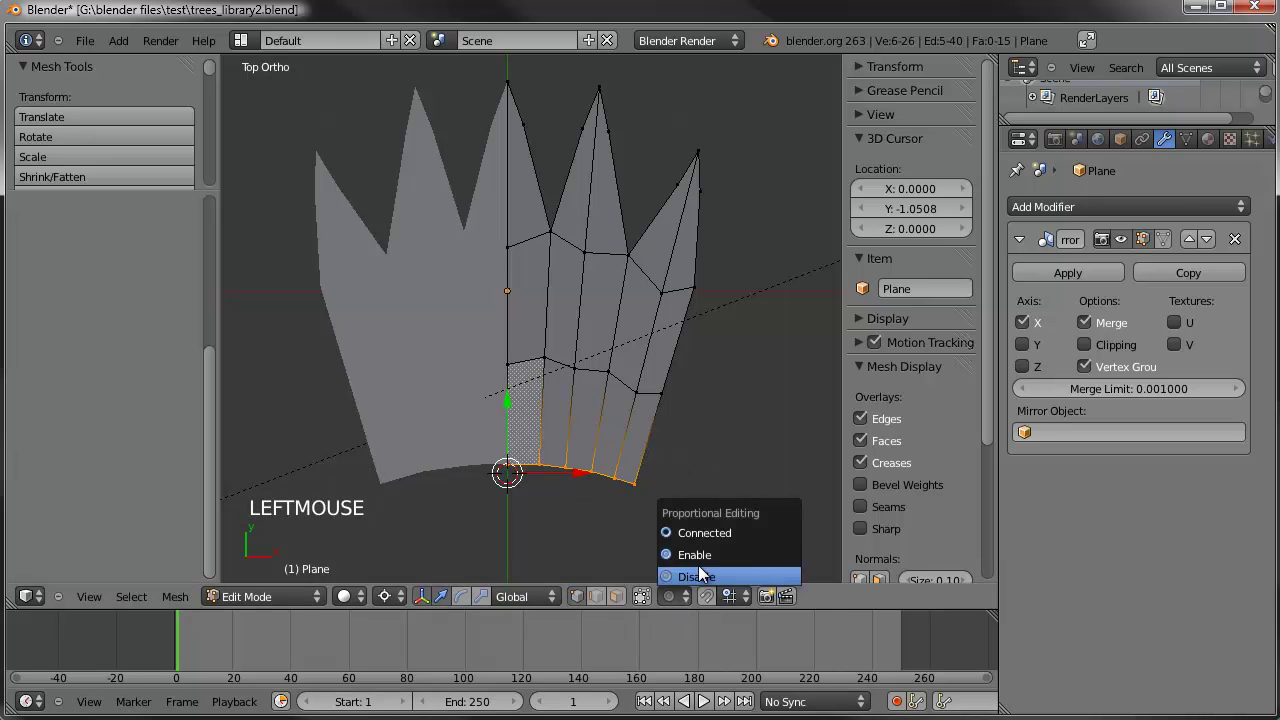
left_click(711, 532)
key("s")
key("s")
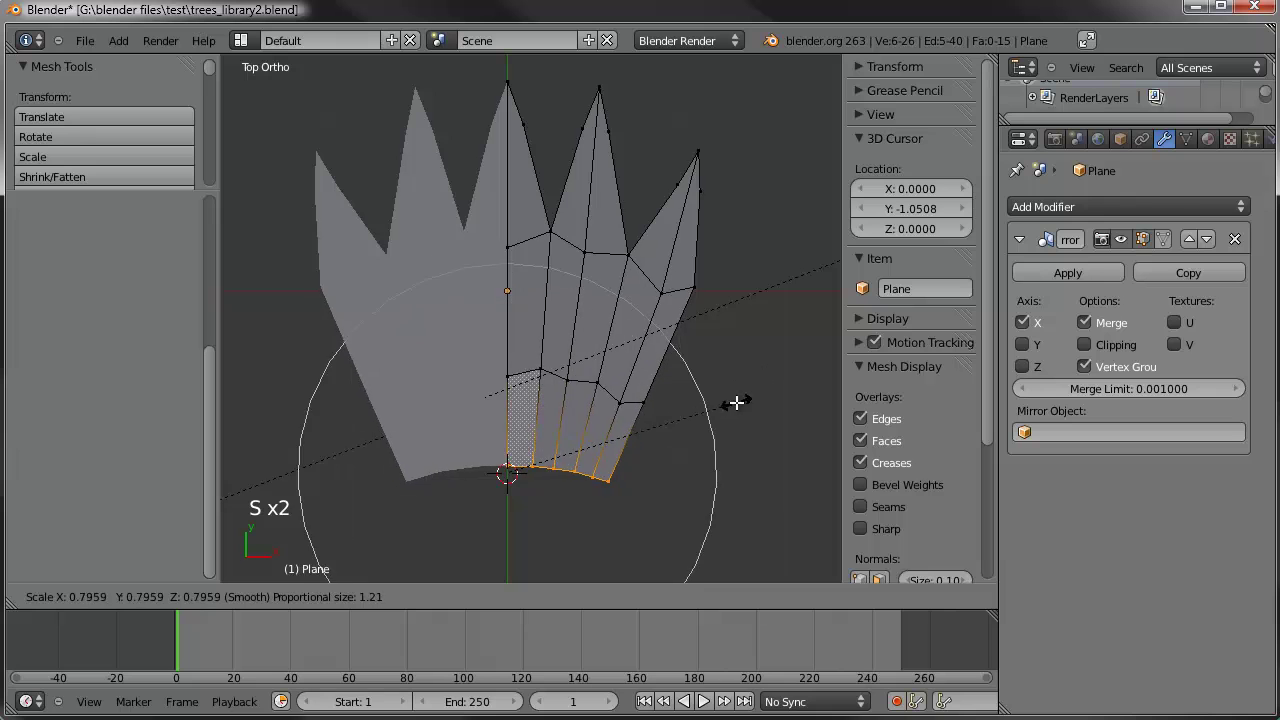
left_click(714, 449)
Enable Clipping on the Mirror modifier and rotate the base vertices slightly about the 3D cursor with a proportional size of about 1.95
key("r")
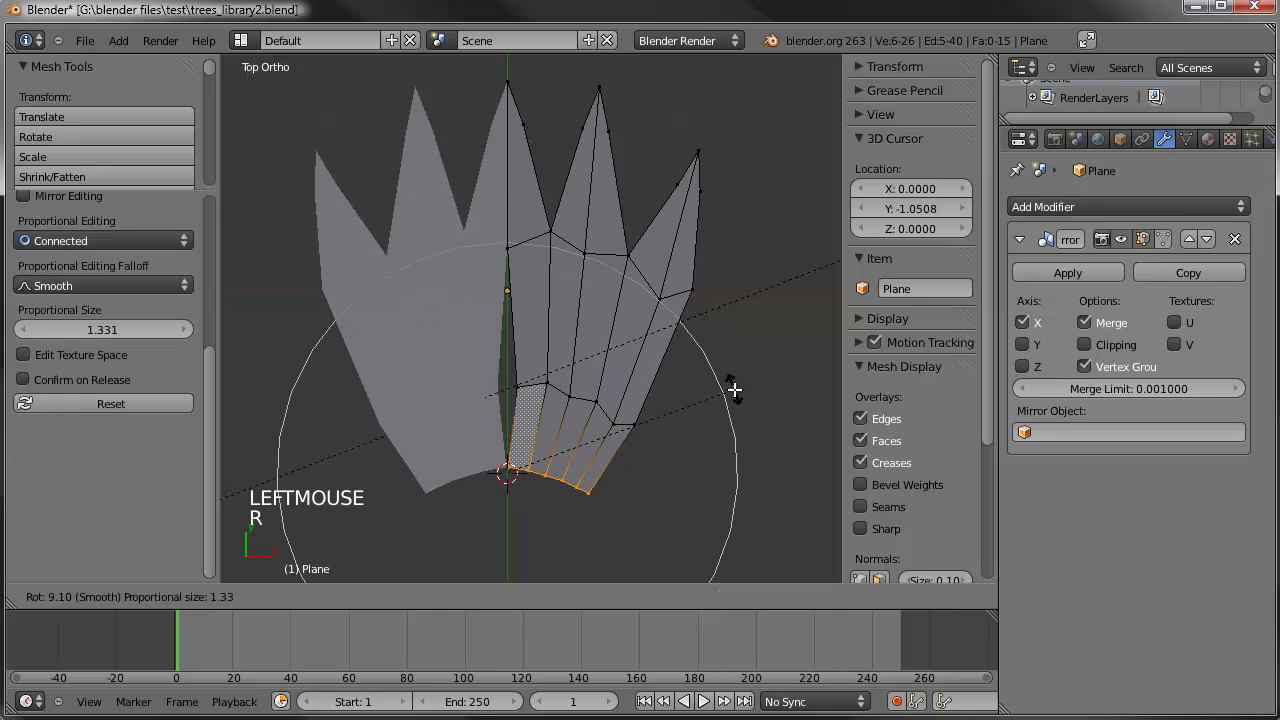
right_click(735, 390)
left_click(1098, 346)
key("r")
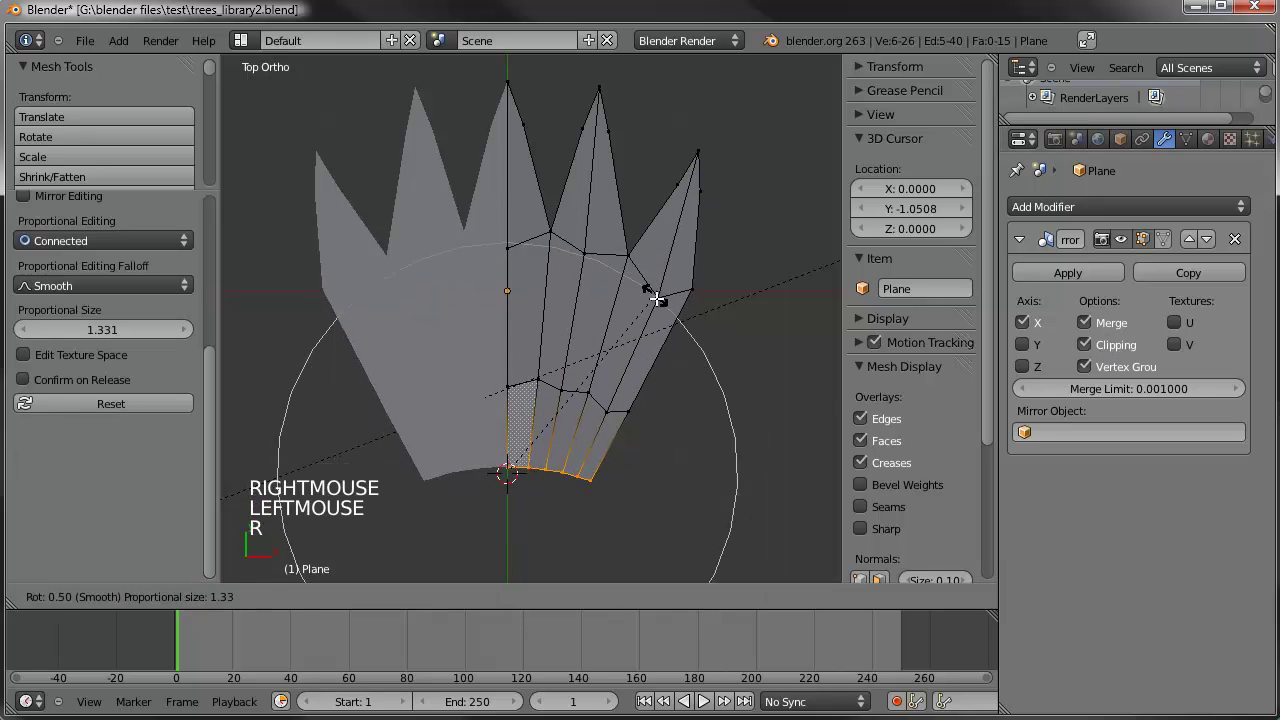
scroll(666, 327, "down", 4)
left_click(663, 331)
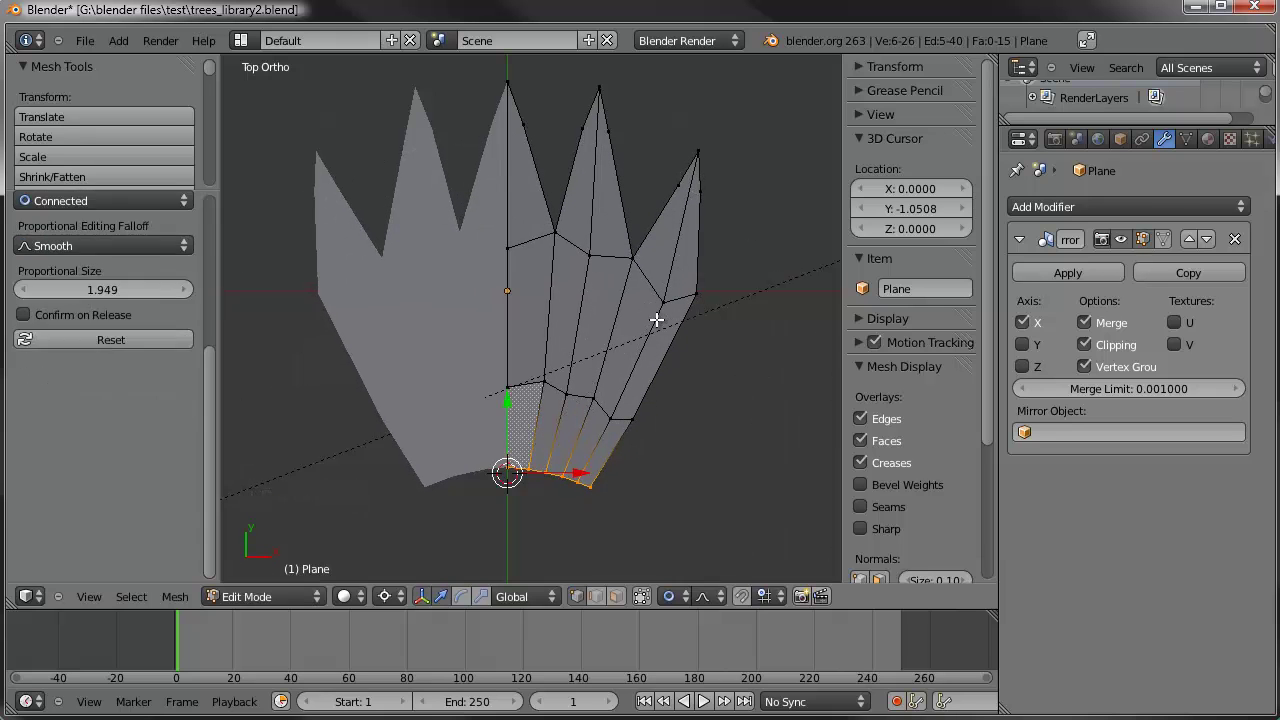
Select the upper part of the outer leaflet and move it down about 0.3 units with a proportional size of 1.00
key("a")
key("c")
mouse_move(720, 171)
left_mouse_down()
mouse_move(694, 206)
mouse_move(684, 270)
mouse_move(666, 277)
left_mouse_up()
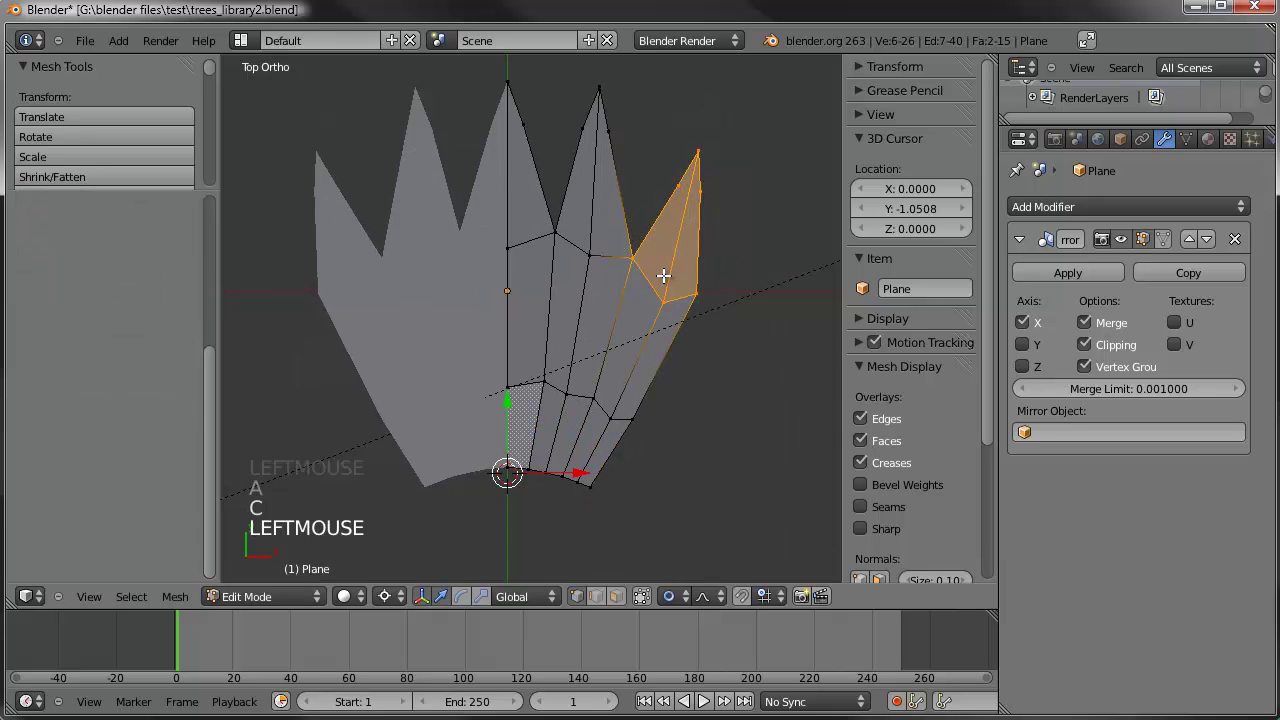
key("g")
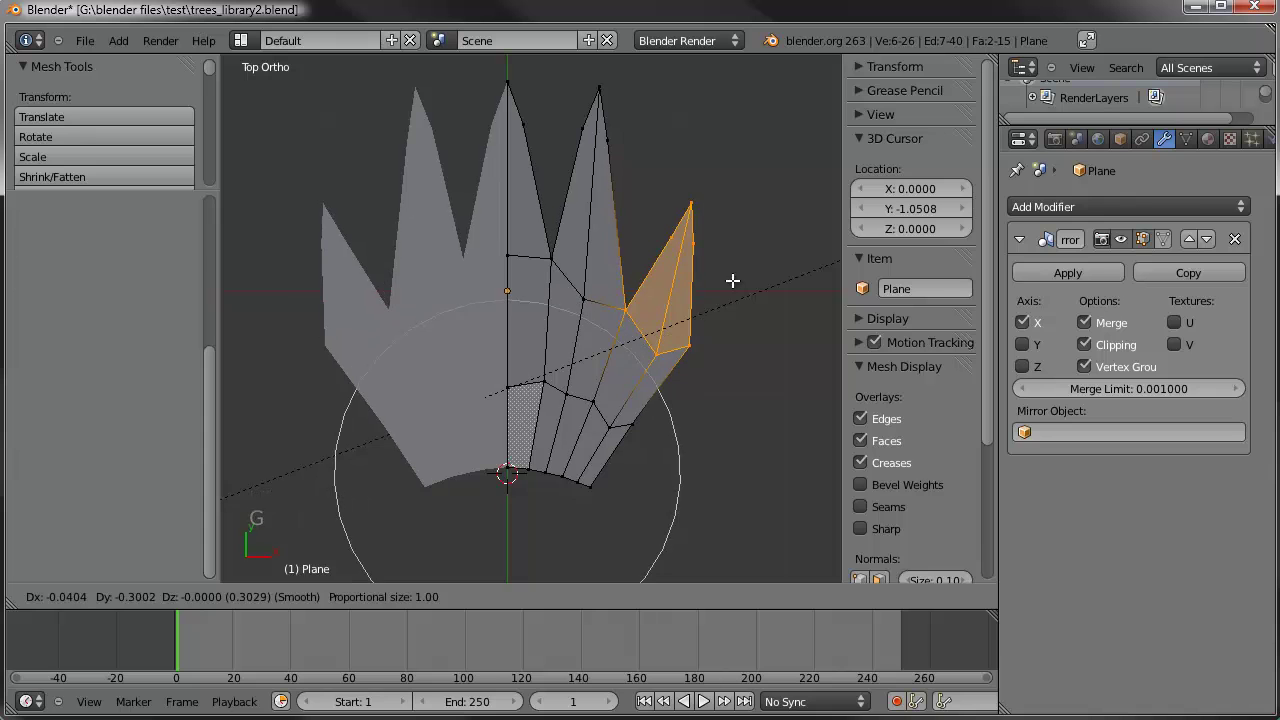
left_click(736, 279)
Rotate the outer leaflet's upper part outward around the 3D cursor with a larger proportional falloff, and clear the selection
key("r")
scroll(773, 276, "down", 4)
scroll(773, 279, "down", 1)
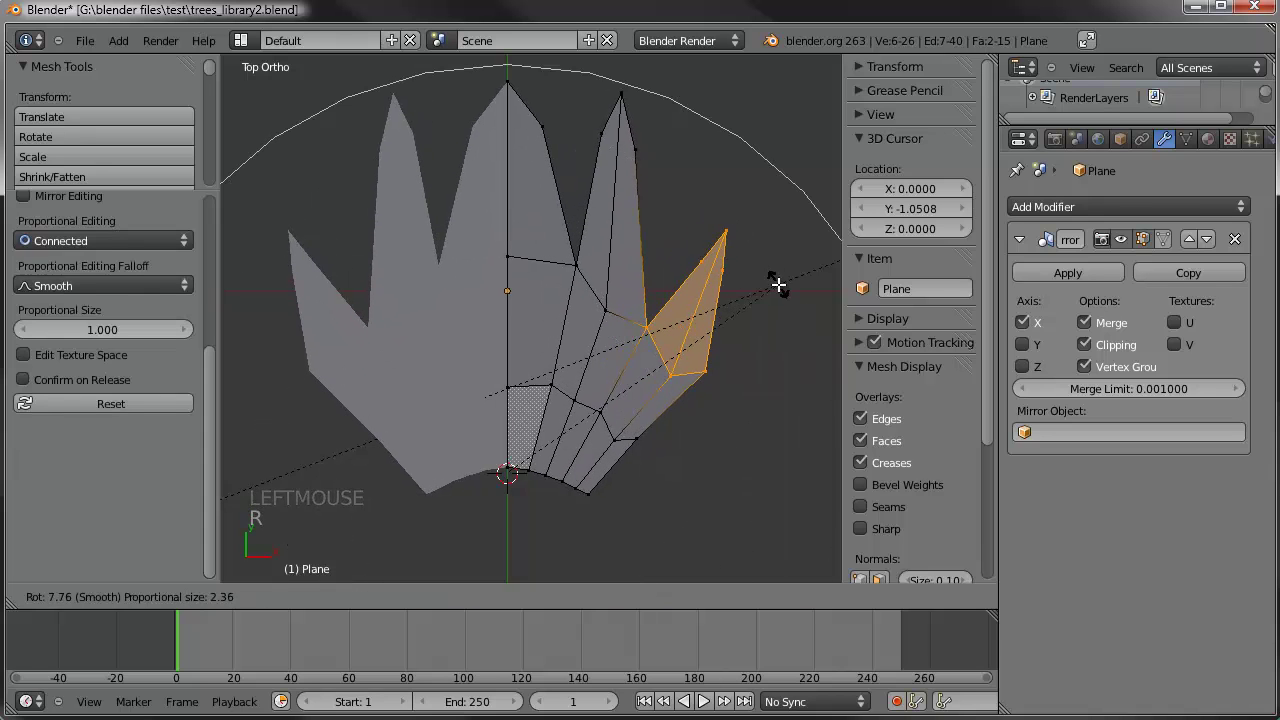
left_click(769, 272)
key("a")
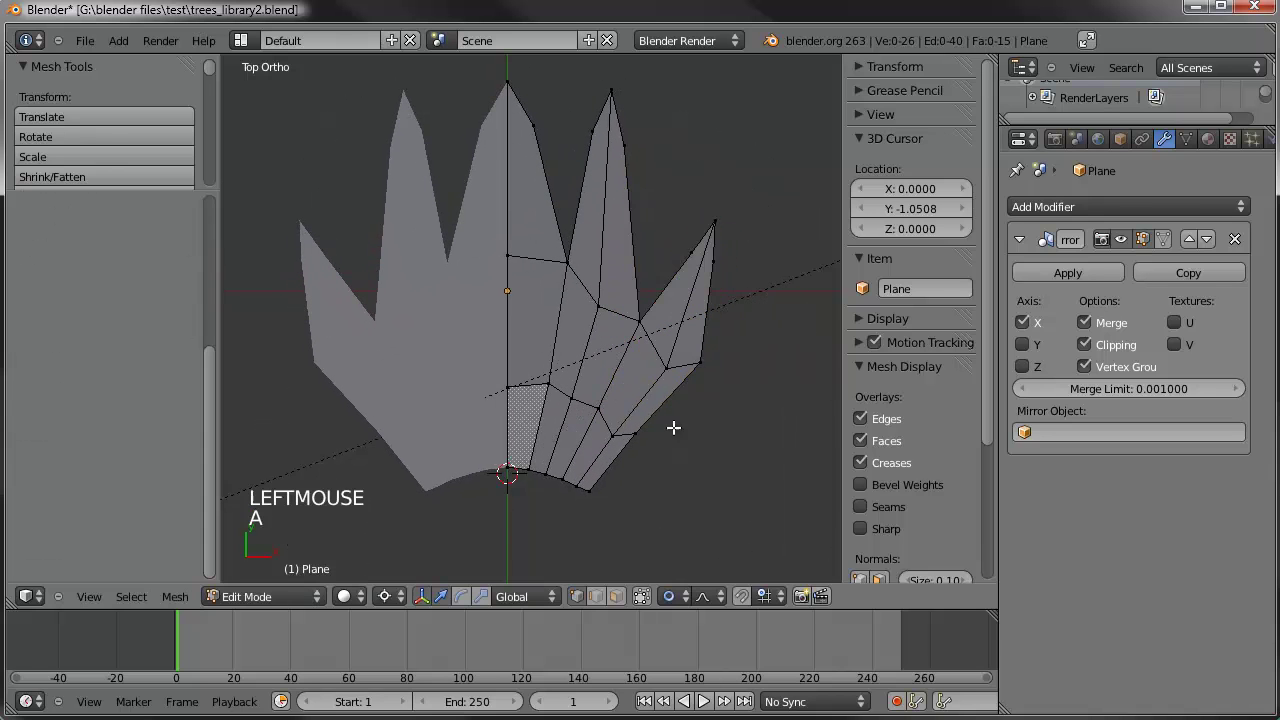
Select the three outermost vertices of the lower edge loop and move them slightly outward with a proportional size of about 0.68
left_click(625, 420)
key("g")
key("g")
scroll(651, 425, "up", 10)
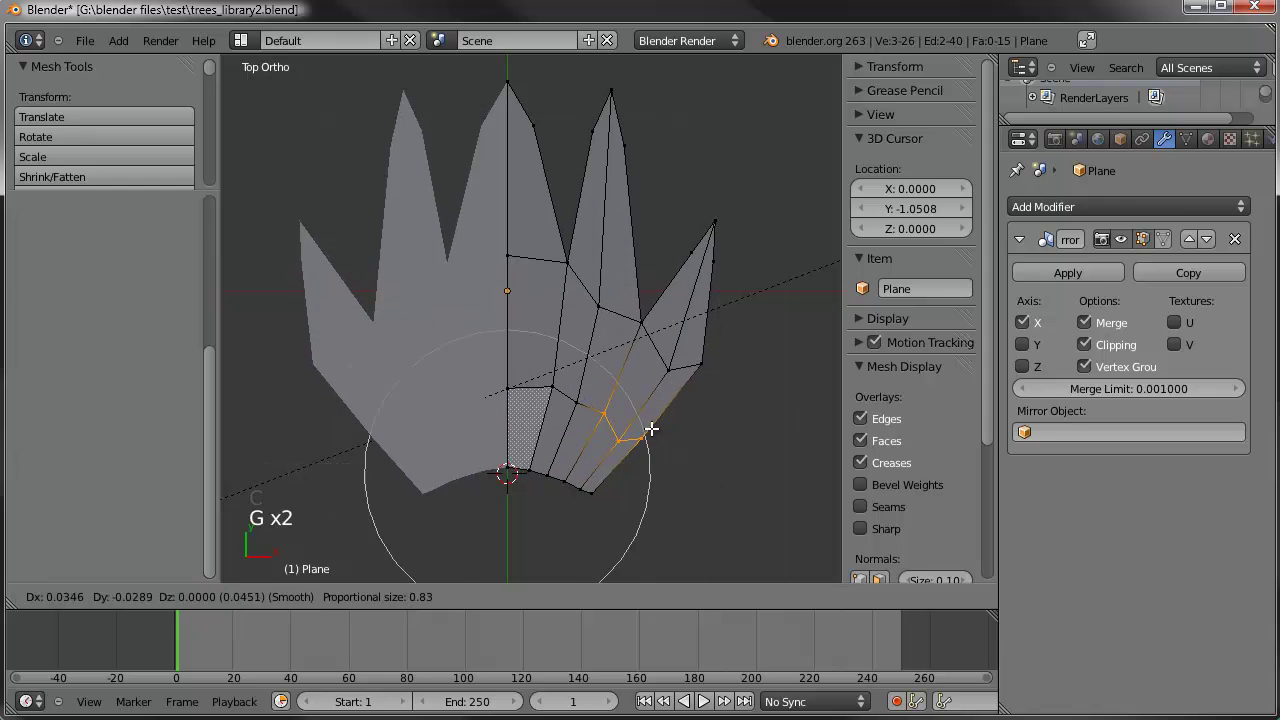
left_click(665, 434)
Reposition the inner vertices of the lower edge loop closer to the centre line to even out their spacing
scroll(663, 434, "down", 2)
middle_click_drag(663, 434, 594, 466, "shift")
scroll(580, 397, "up", 3)
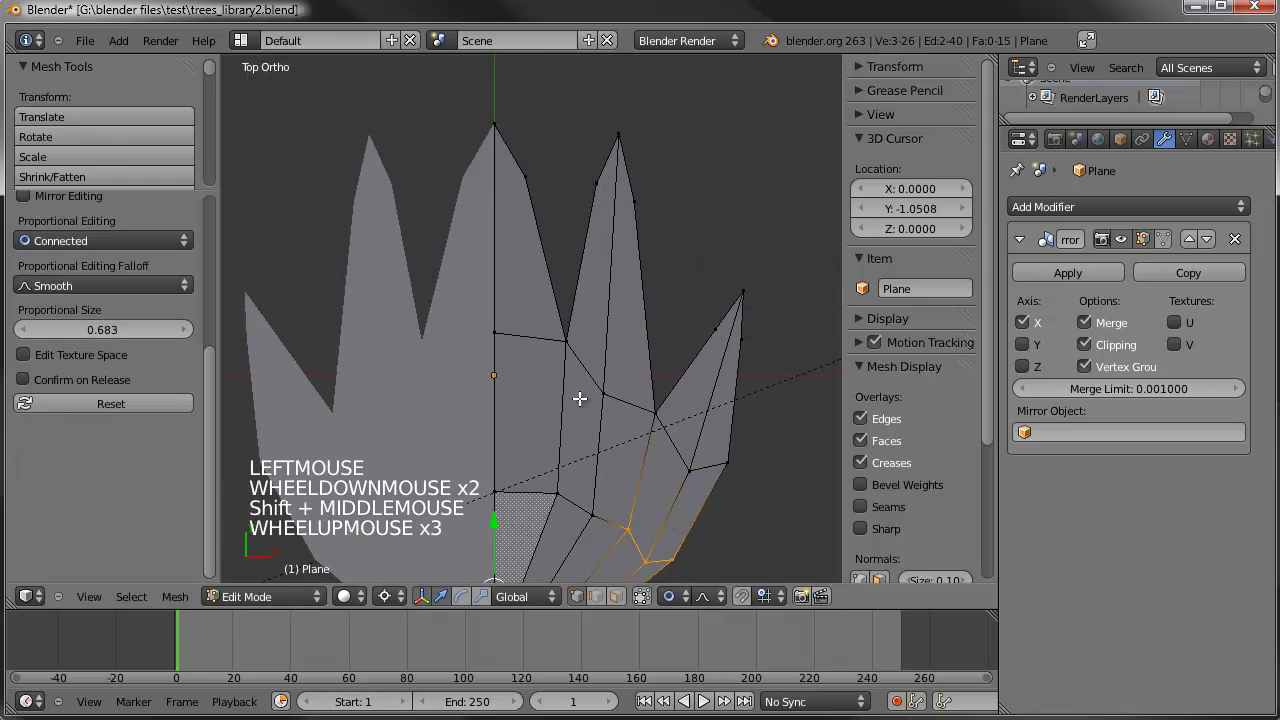
key("a")
right_click(552, 482)
key("g")
key("g")
left_click(634, 543)
key("g")
key("g")
left_click(600, 420)
Move the second leaflet's shoulder vertex up and inward, and shift the notch vertex beside the centre leaflet toward the centre line
right_click(600, 395)
key("g")
key("g")
left_click(577, 366)
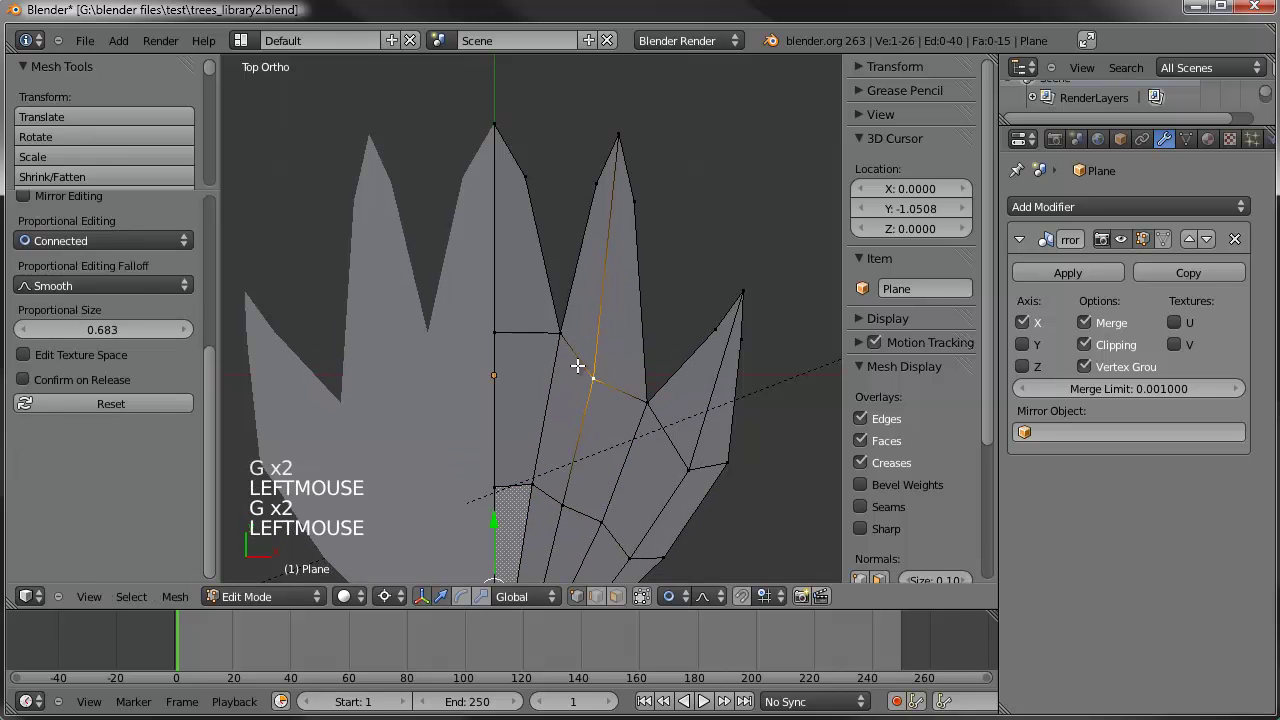
key("g")
key("g")
left_click(543, 332)
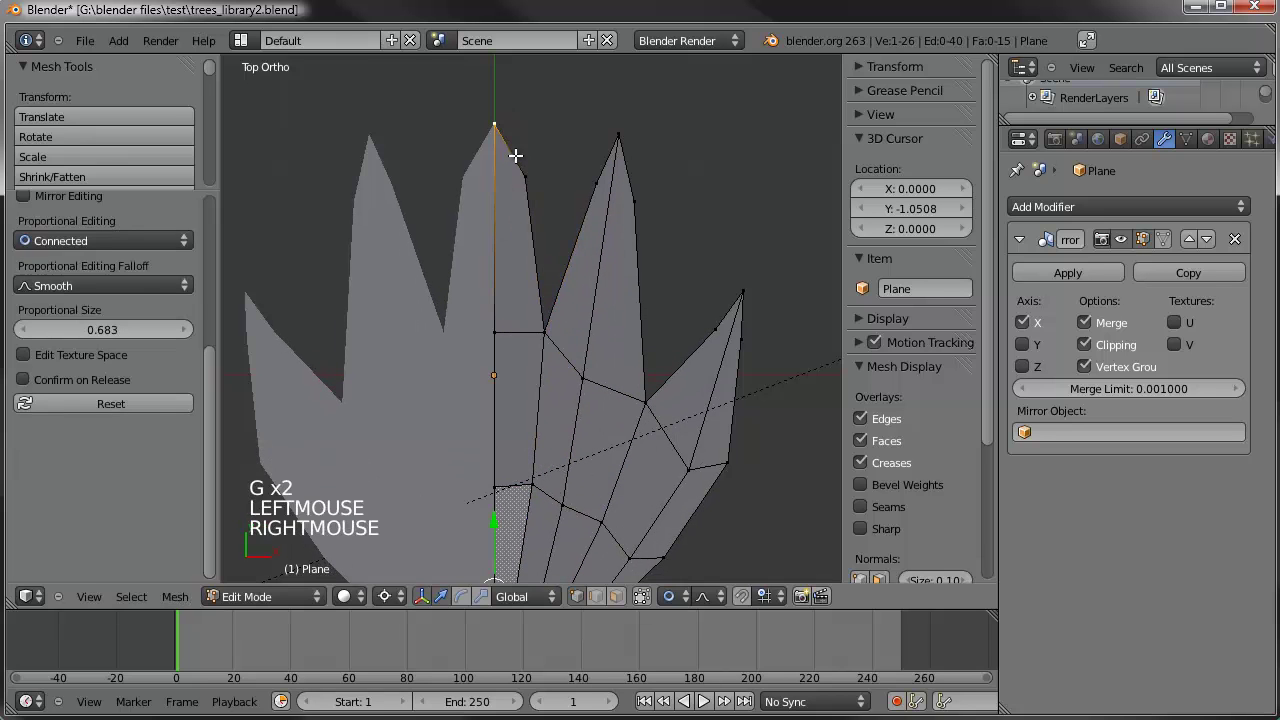
Lengthen the centre leaflet by moving its tip and upper side vertex up along the Y axis
right_click(523, 173, "shift")
middle_click_drag(583, 320, 583, 357, "shift")
key("g")
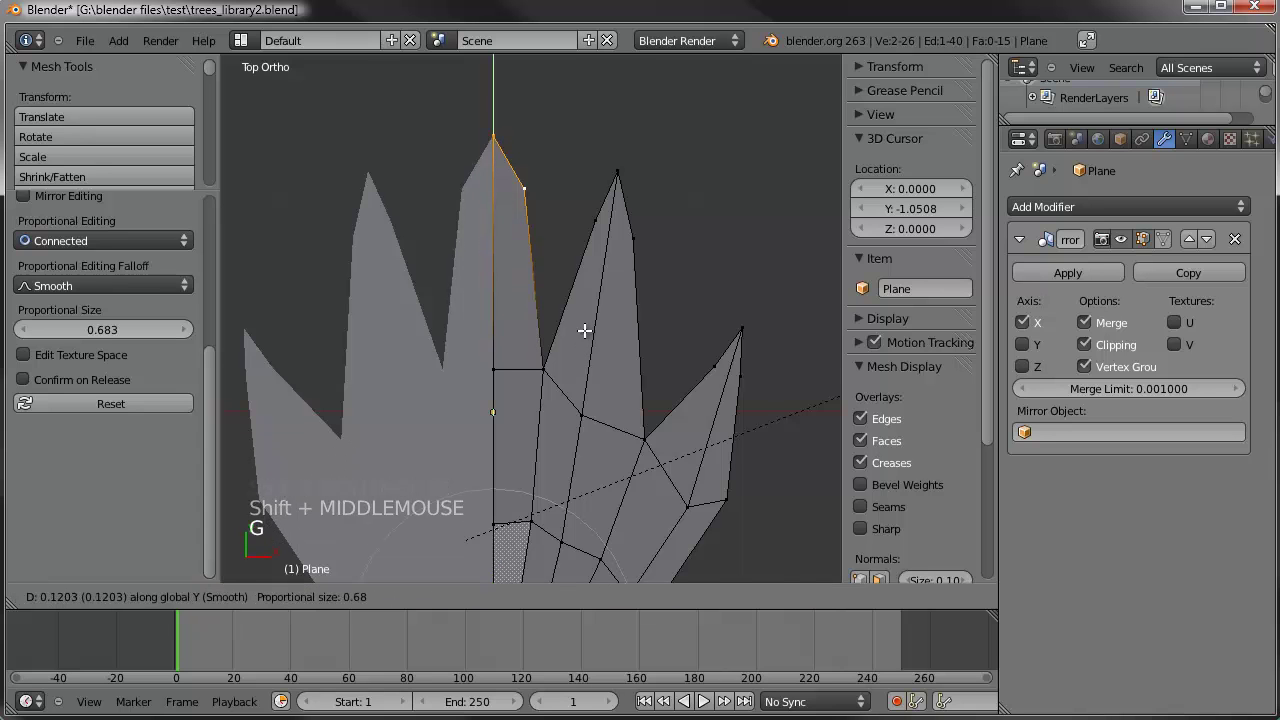
left_click(580, 286)
scroll(585, 300, "down", 3)
scroll(592, 368, "up", 2)
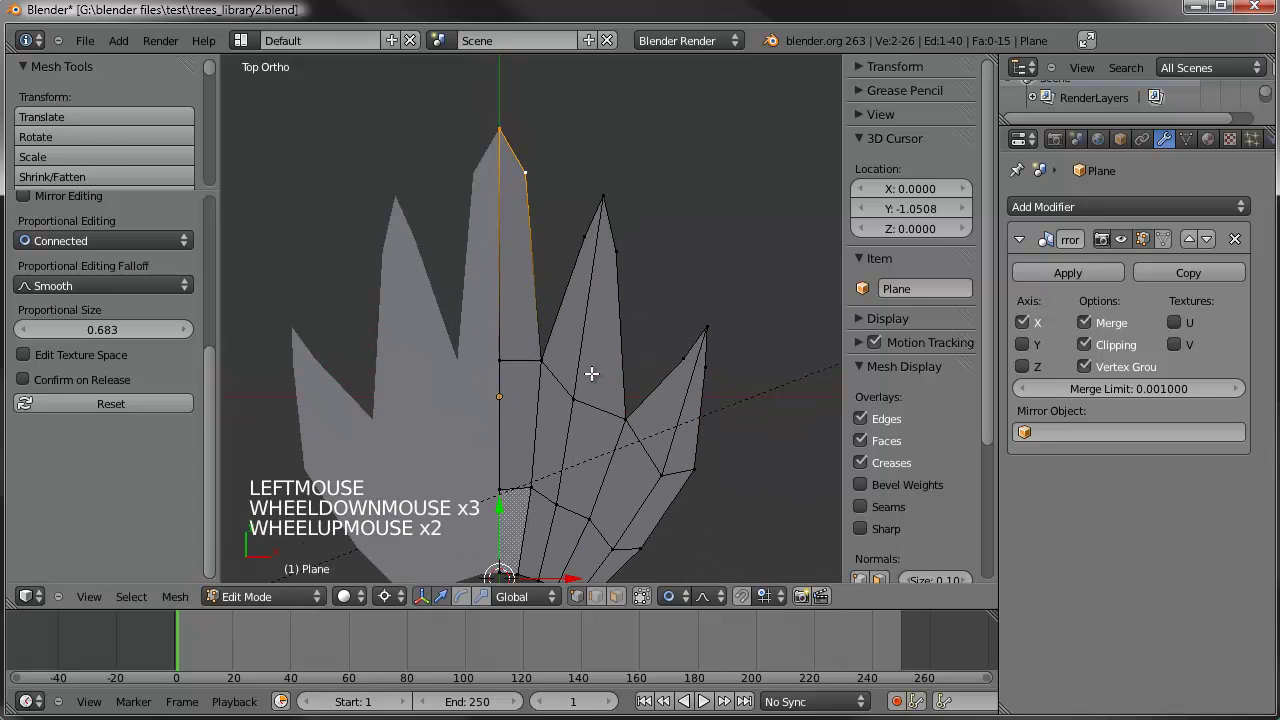
Select the midrib edge loops of all three leaflets and deselect their vertices at the leaf base
key("a")
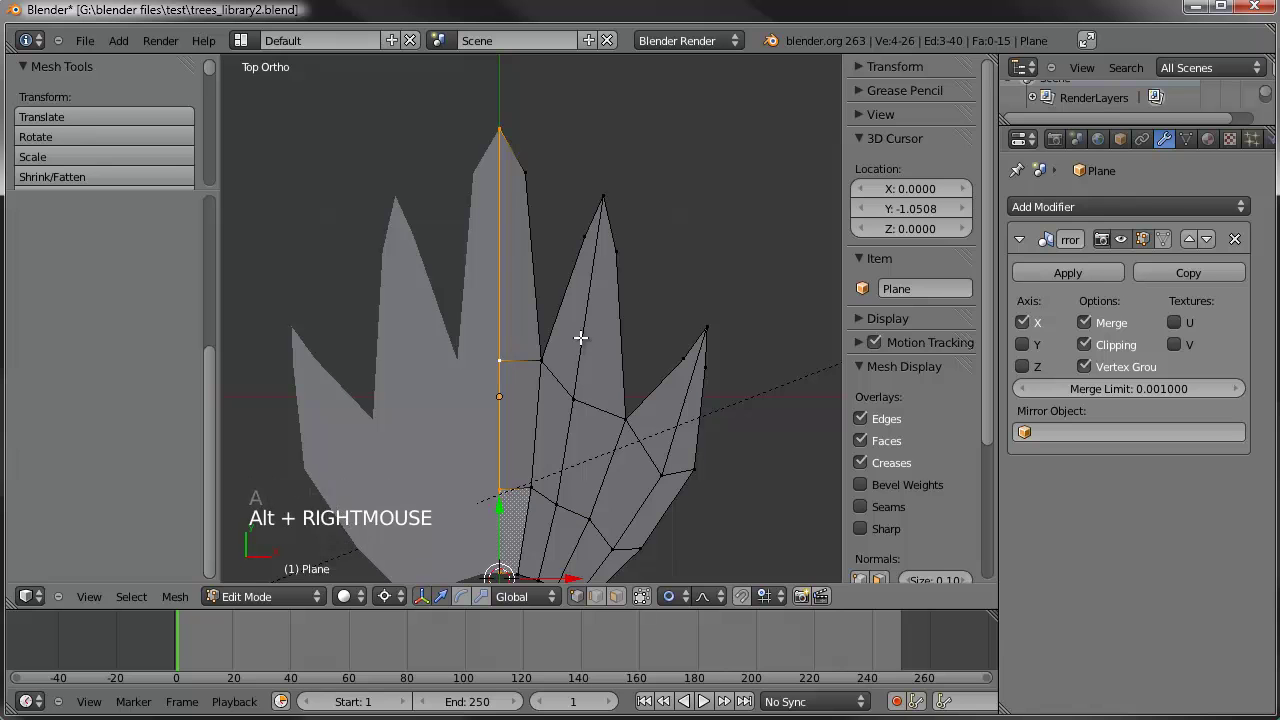
right_click(673, 422, "alt+shift")
scroll(622, 489, "down", 2)
middle_click_drag(622, 489, 569, 371, "shift")
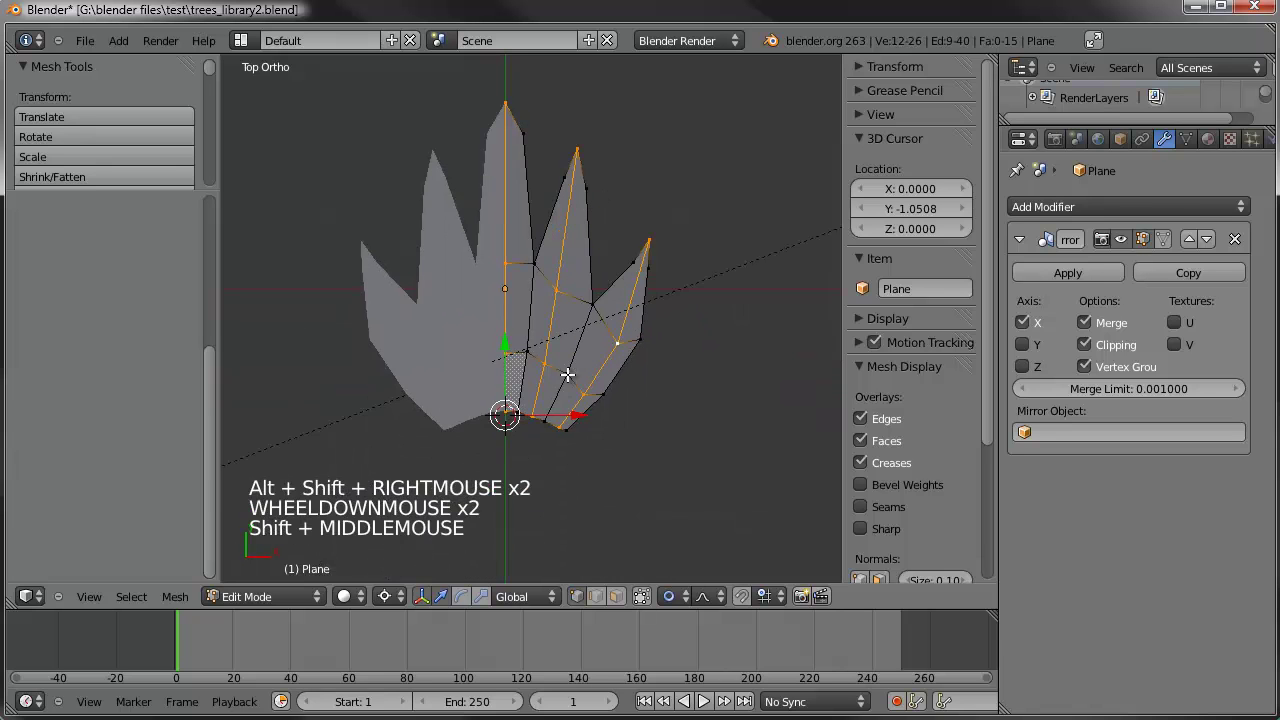
scroll(574, 491, "up", 2)
key("c")
right_click(508, 452)
middle_click_drag(508, 452, 594, 373, "shift")
key("KP_7")
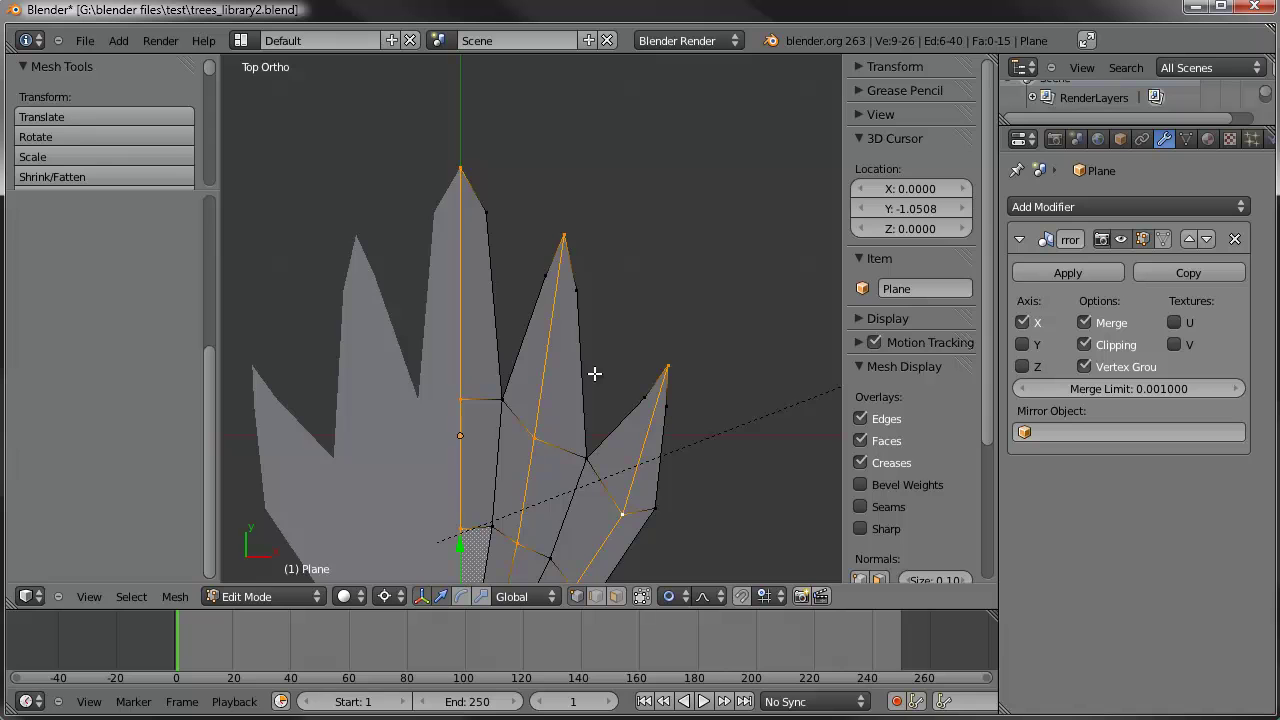
Lower the selected midribs about 0.04 units along Z in back view, with a proportional size of about 0.22
key("ctrl+KP_1")
scroll(594, 373, "down", 3)
middle_click_drag(594, 373, 555, 14, "shift")
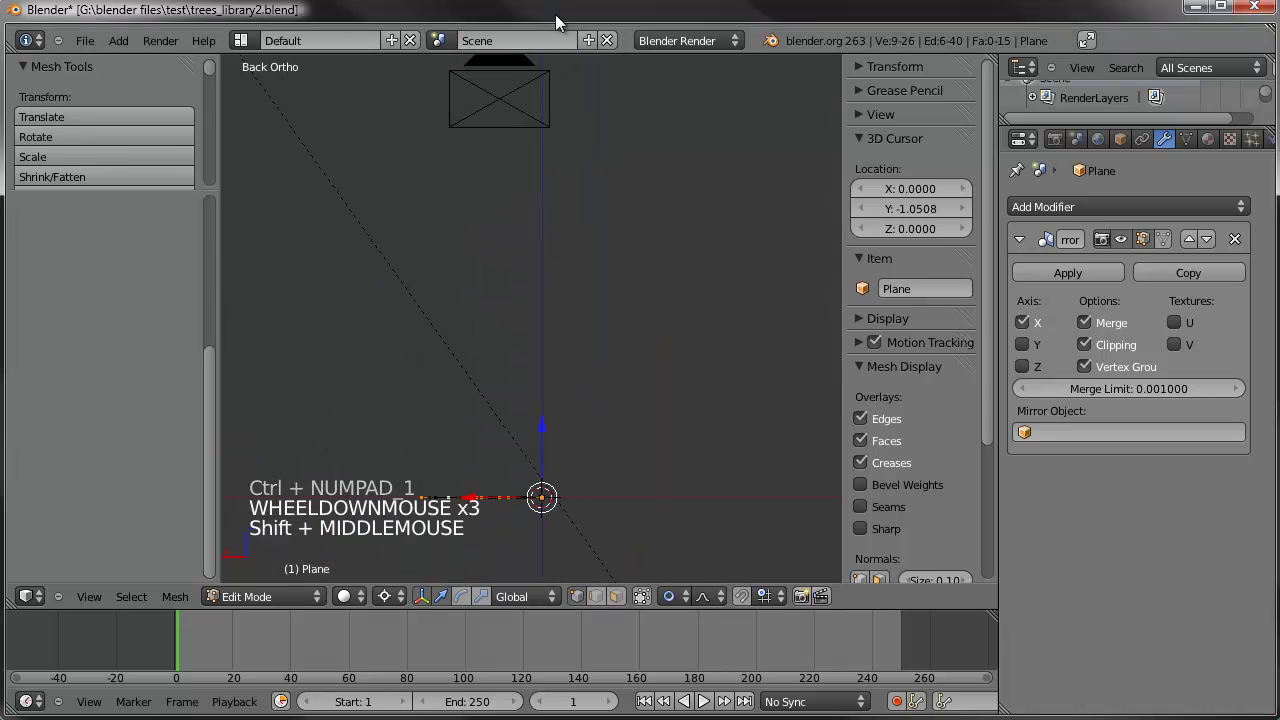
middle_click_drag(574, 534, 686, 299, "shift")
scroll(686, 299, "up", 4)
scroll(480, 395, "up", 2)
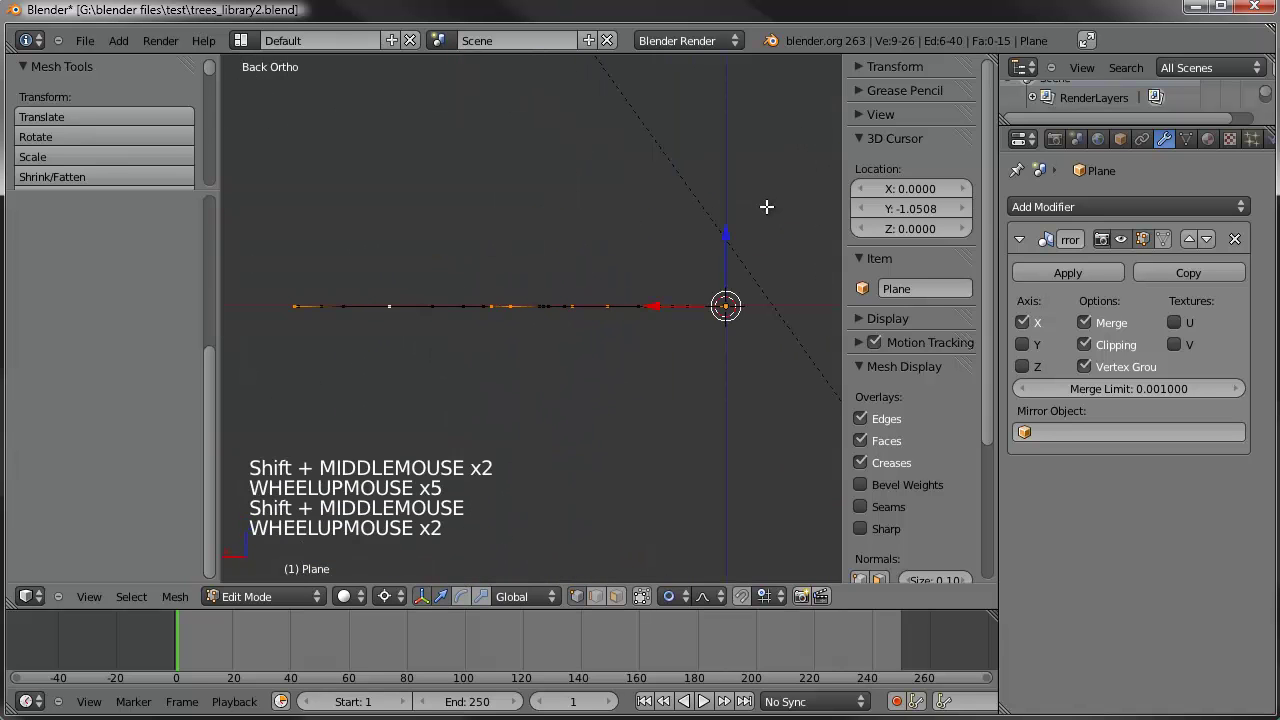
key("g")
key("z")
scroll(766, 206, "up", 6)
scroll(756, 220, "up", 6)
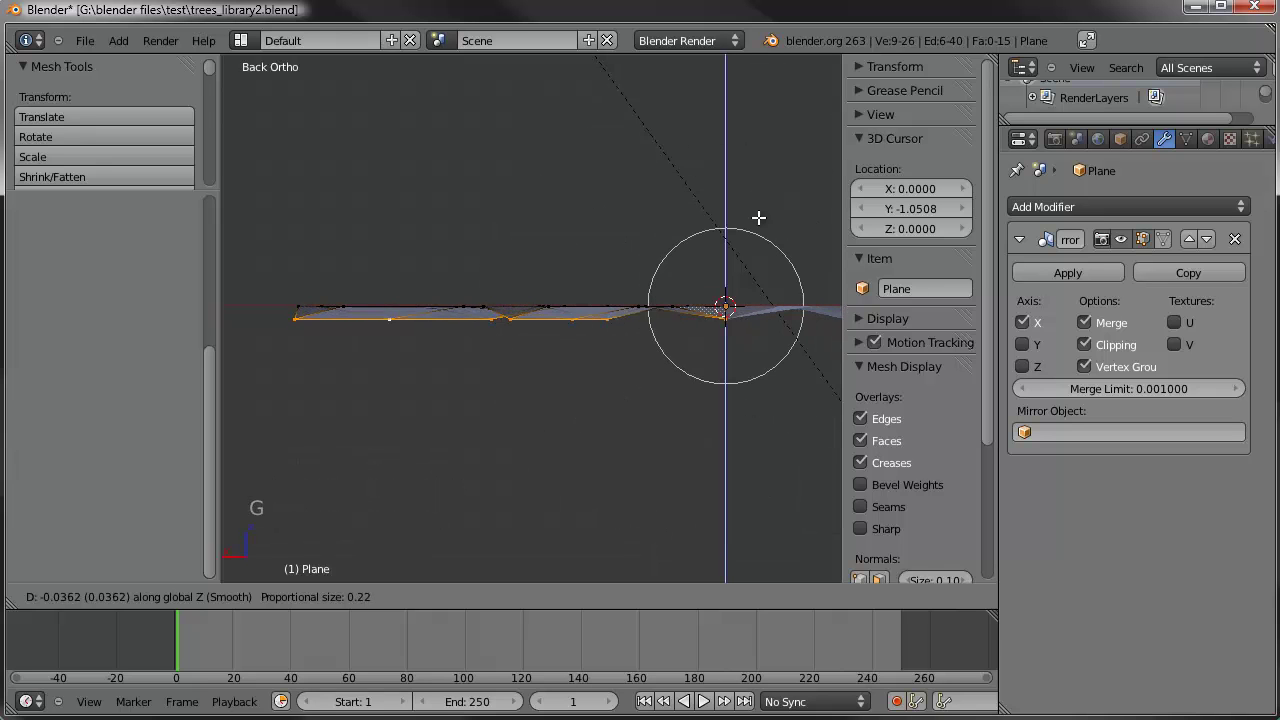
left_click(753, 223)
Extrude the edge row at the leaf base a short way down in top view
middle_click_drag(694, 260, 597, 358)
scroll(440, 283, "down", 2)
scroll(659, 302, "down", 2)
scroll(659, 302, "down", 1)
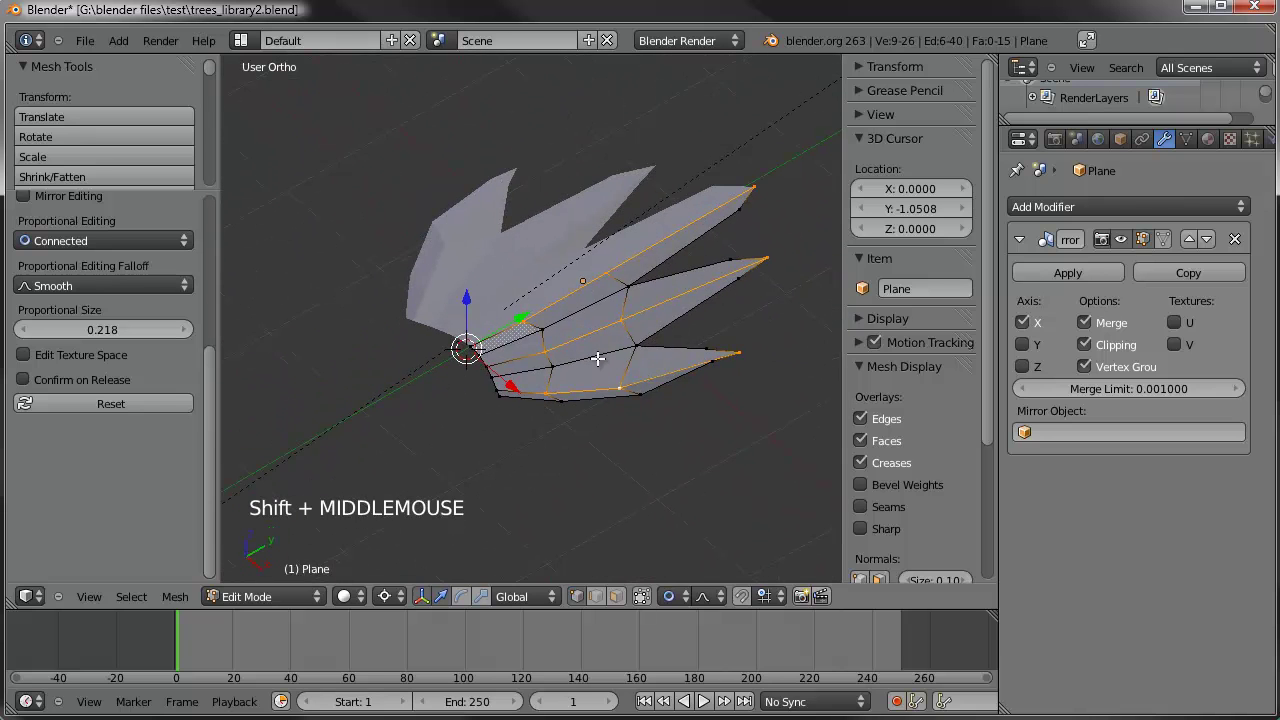
right_click(485, 365, "alt")
right_click(481, 362, "alt")
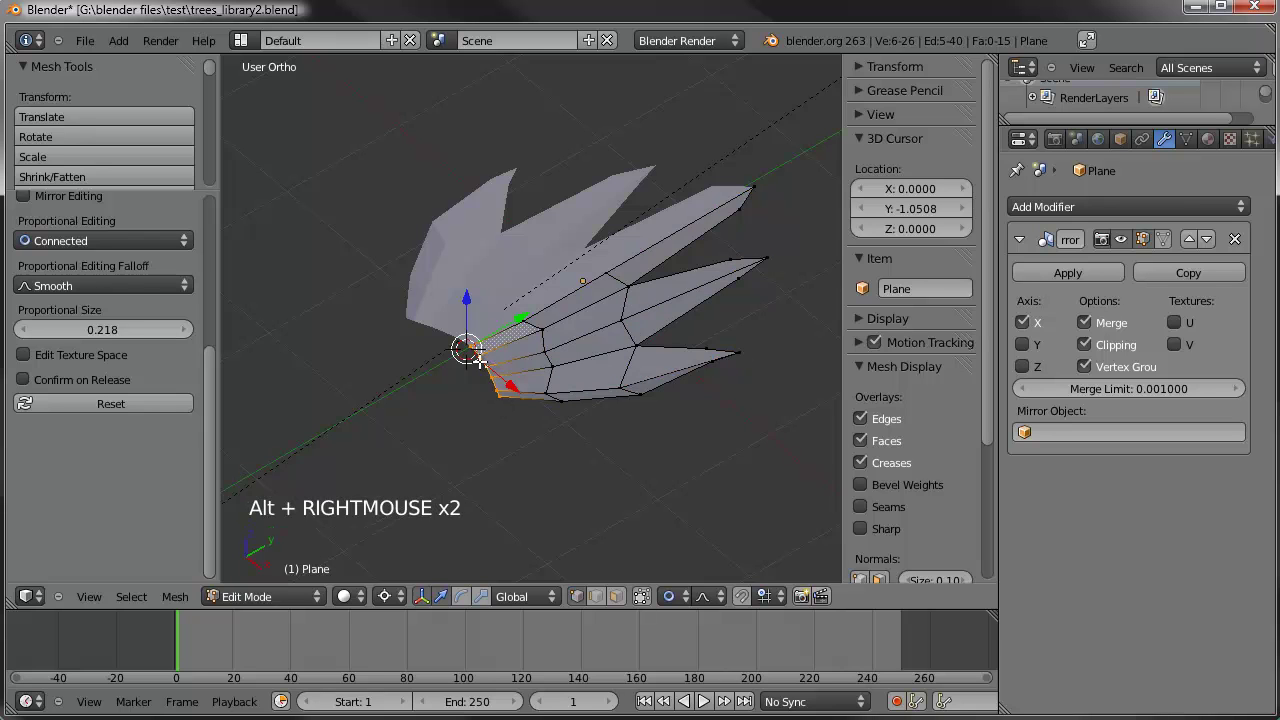
key("KP_7")
scroll(555, 338, "up", 3)
middle_click_drag(555, 338, 568, 307, "shift")
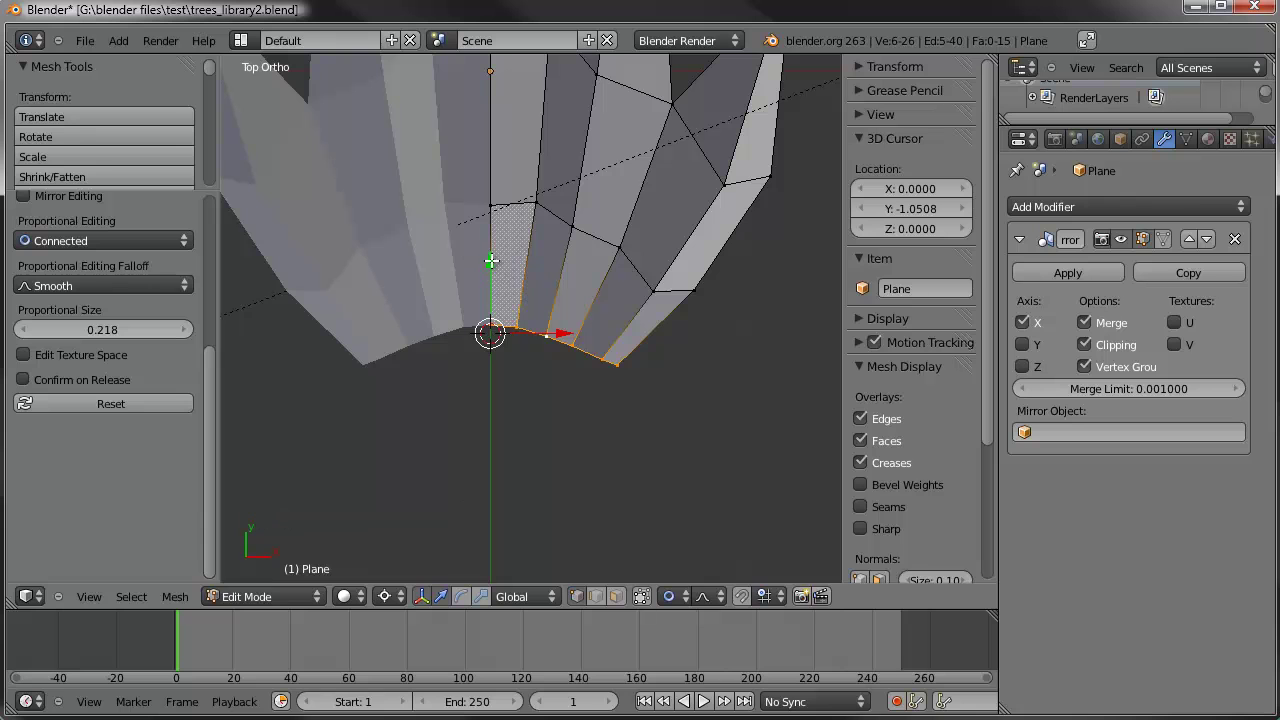
key("e")
left_click(491, 313)
Scale the extruded base row to about 0.74 with a proportional size of 1.00
key("s")
key("s")
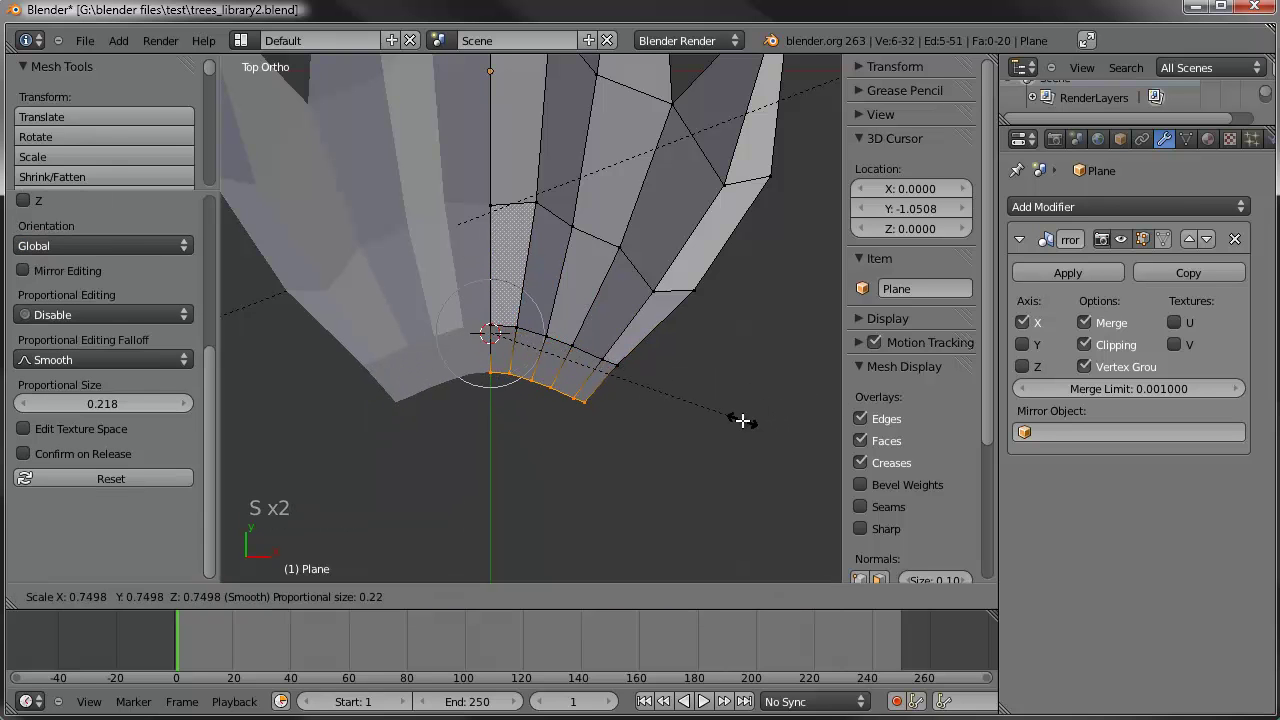
scroll(737, 425, "down", 8)
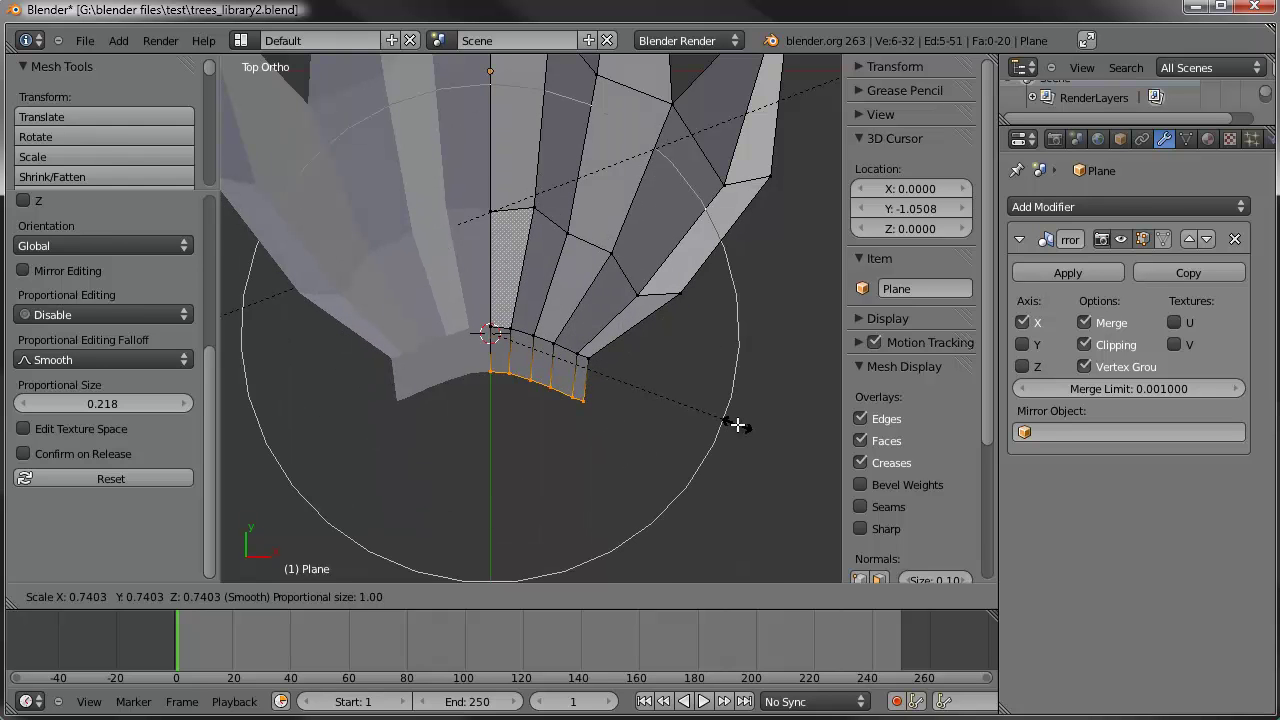
left_click(737, 423)
Extrude the base row a second time and narrow it along the X axis to form the stem
key("e")
key("e")
left_click(600, 388)
key("s")
key("s")
key("x")
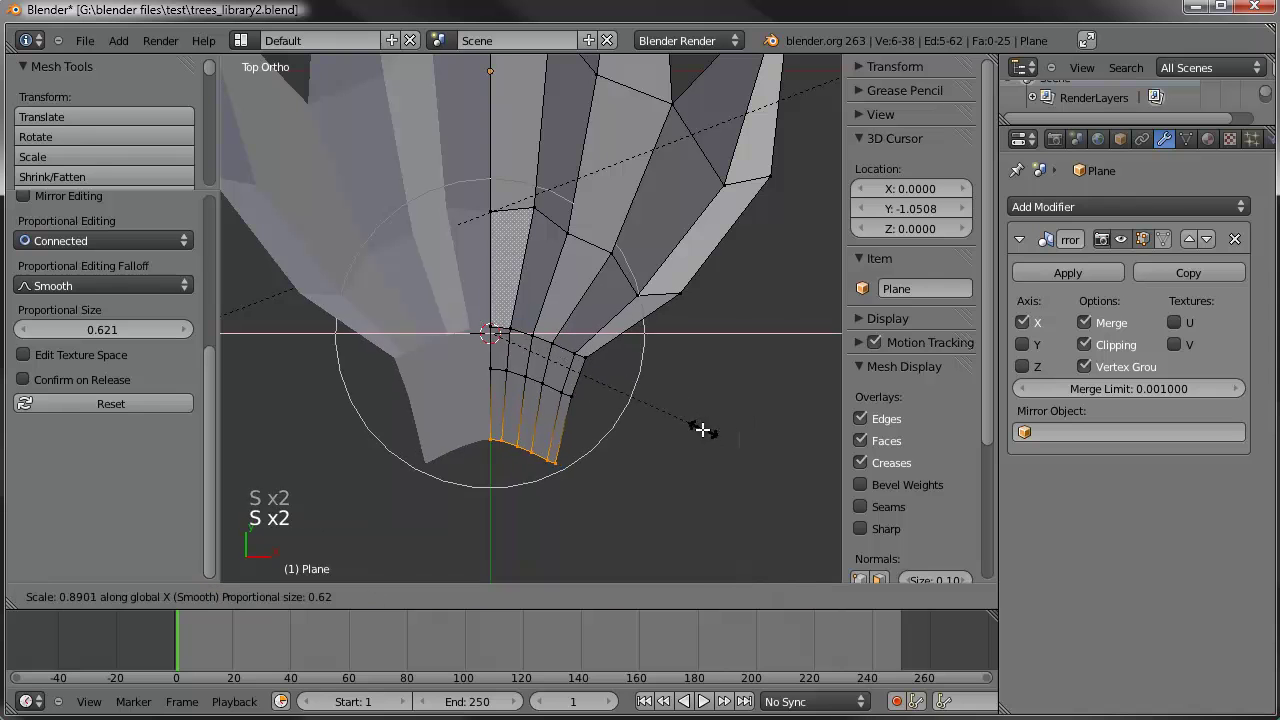
left_click(608, 438)
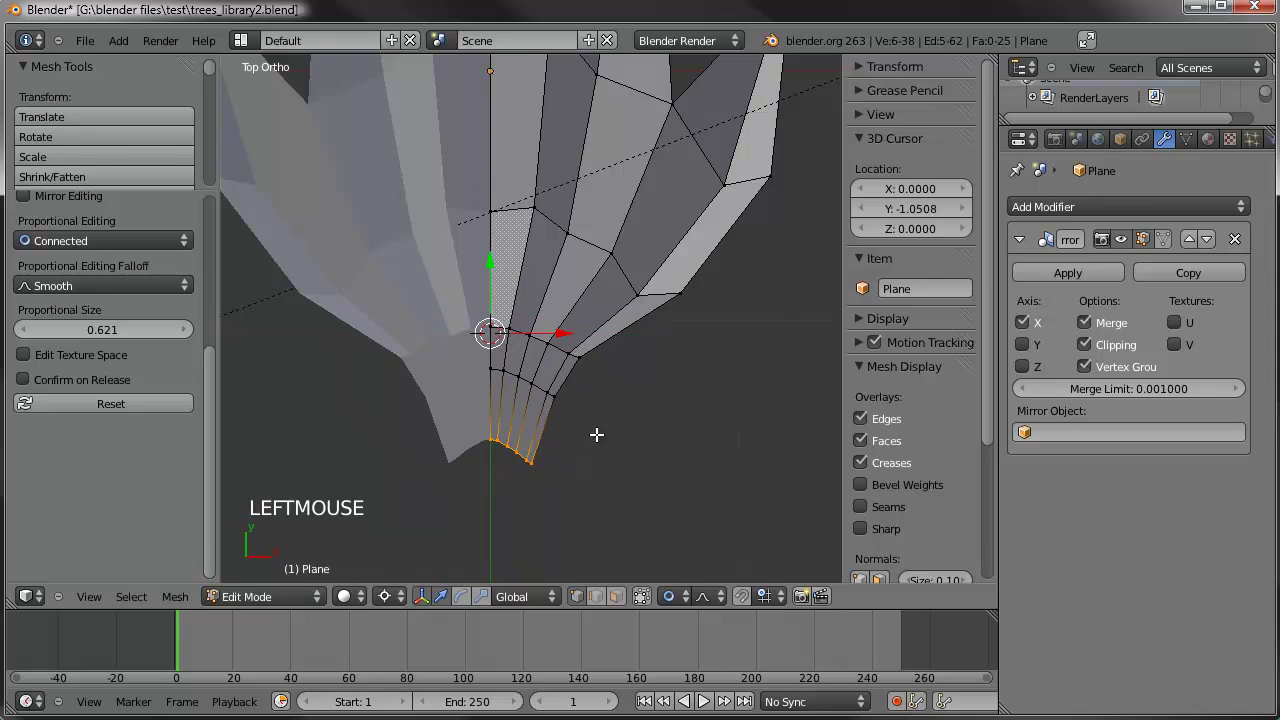
Rotate the extruded stem row downward in right view, using a proportional size of about 0.91
key("KP_3")
key("r")
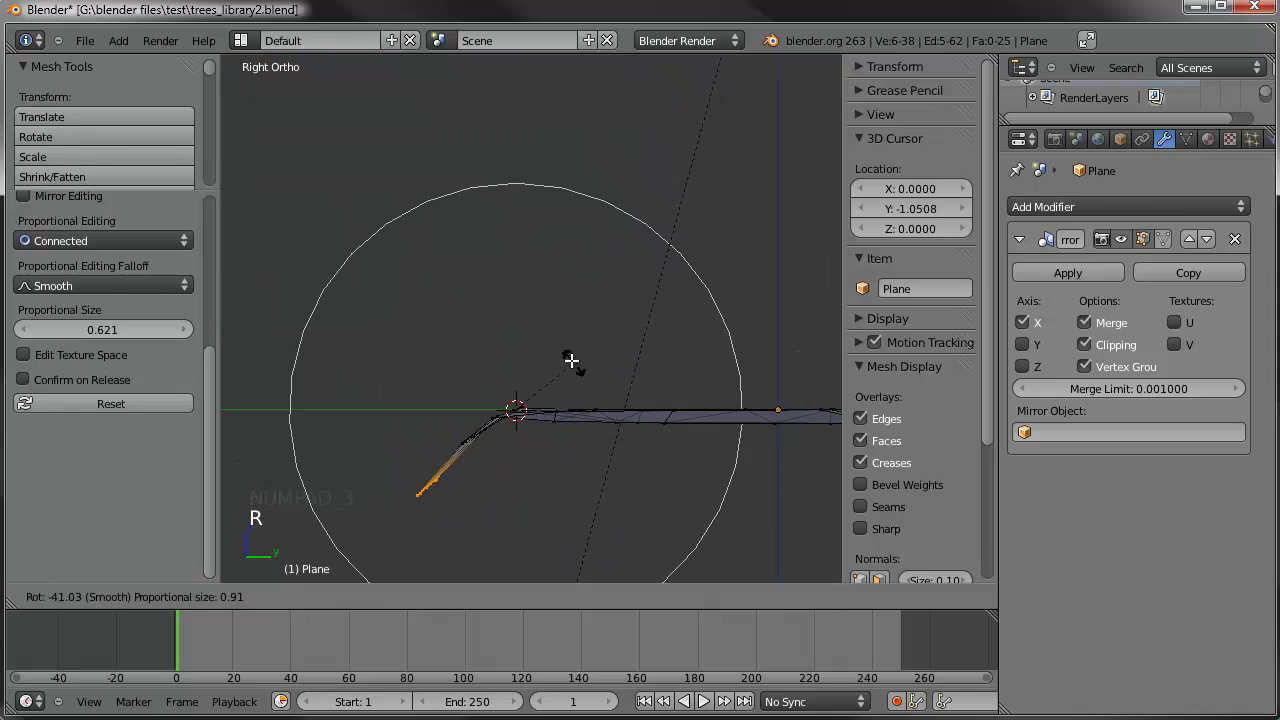
left_click(568, 355)
Select only the vertices at the stem's lower end and move them further down
key("a")
key("c")
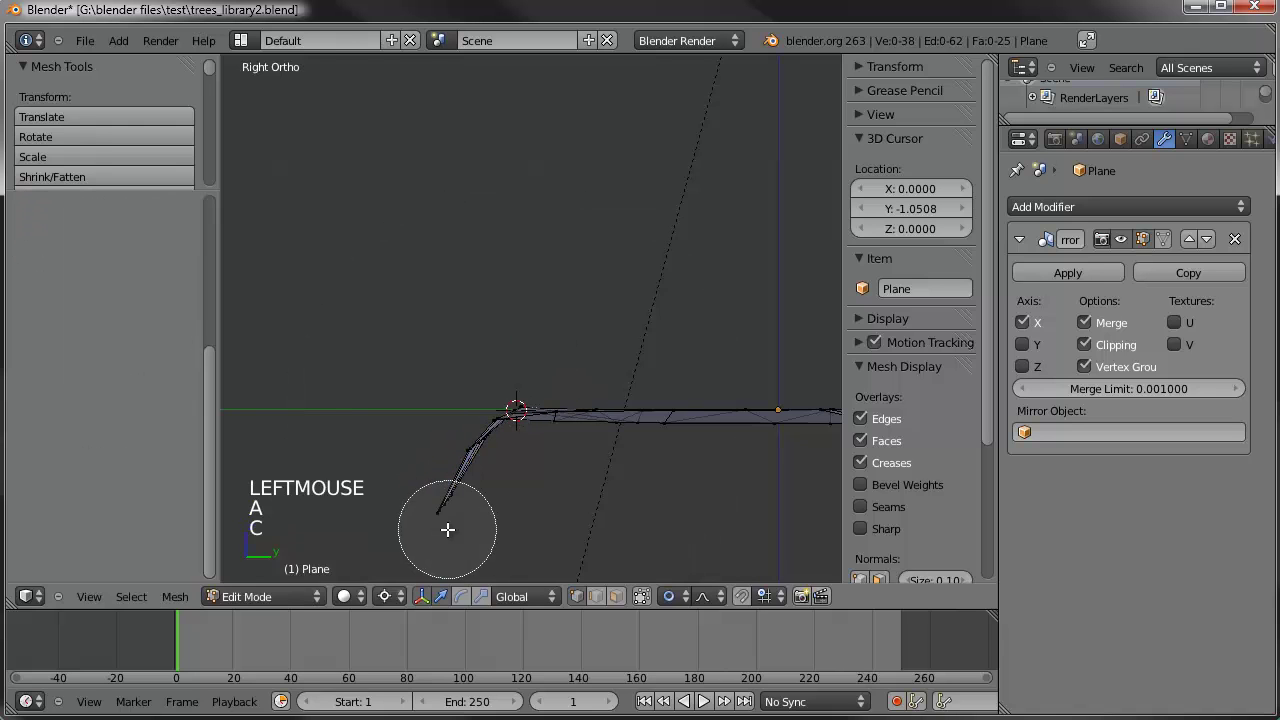
left_click(449, 530)
key("Escape")
key("g")
key("g")
left_click(451, 568)
Arch the leaf by raising its middle vertices about 0.3 units in right view, with a proportional size of 1.10
scroll(569, 434, "down", 3)
middle_click_drag(569, 434, 494, 371, "shift")
key("a")
key("c")
left_click_drag(500, 357, 514, 351)
right_click(514, 351)
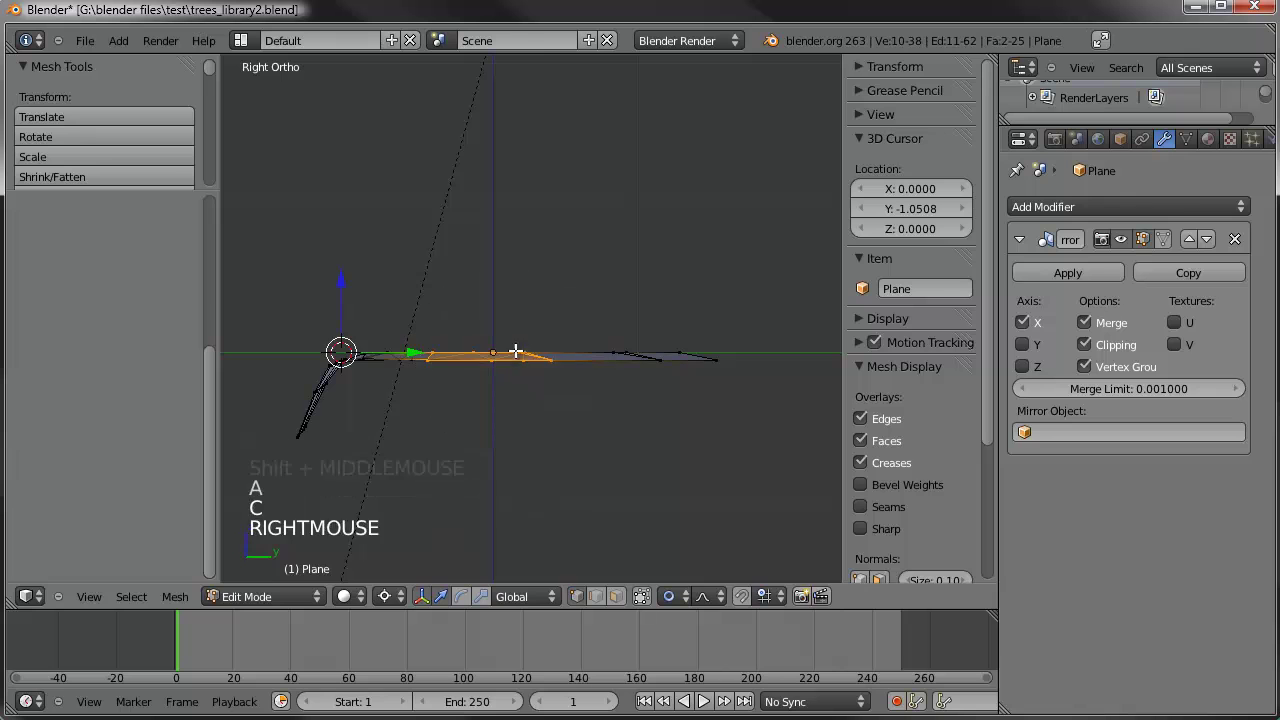
key("g")
key("g")
scroll(512, 311, "down", 4)
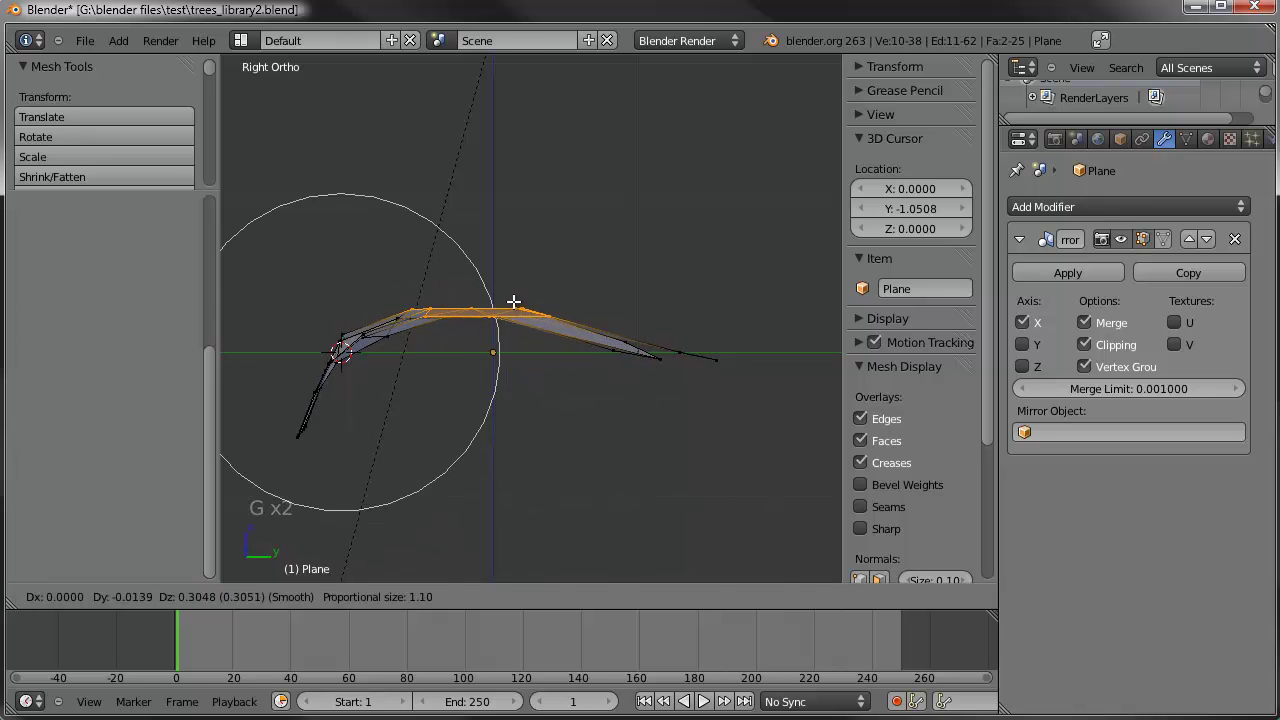
left_click(512, 292)
key("a")
Leave Edit Mode and apply smooth shading to the leaf
scroll(512, 292, "down", 1)
key("Tab")
middle_click_drag(520, 310, 256, 296)
left_click_drag(162, 191, 146, 457)
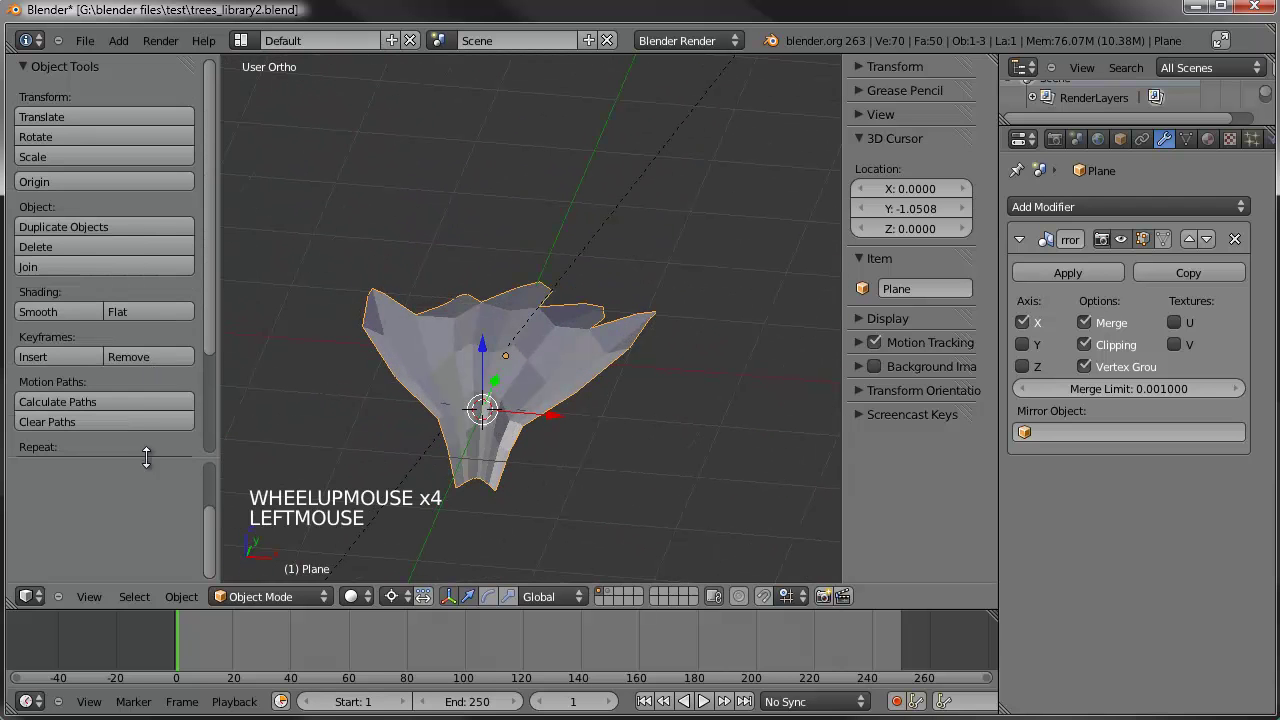
left_click(63, 312)
Select the whole leaf mesh in Edit Mode and recalculate its normals
mouse_move(488, 314)
middle_mouse_down()
mouse_move(574, 380)
mouse_move(605, 425)
mouse_move(594, 387)
middle_mouse_up()
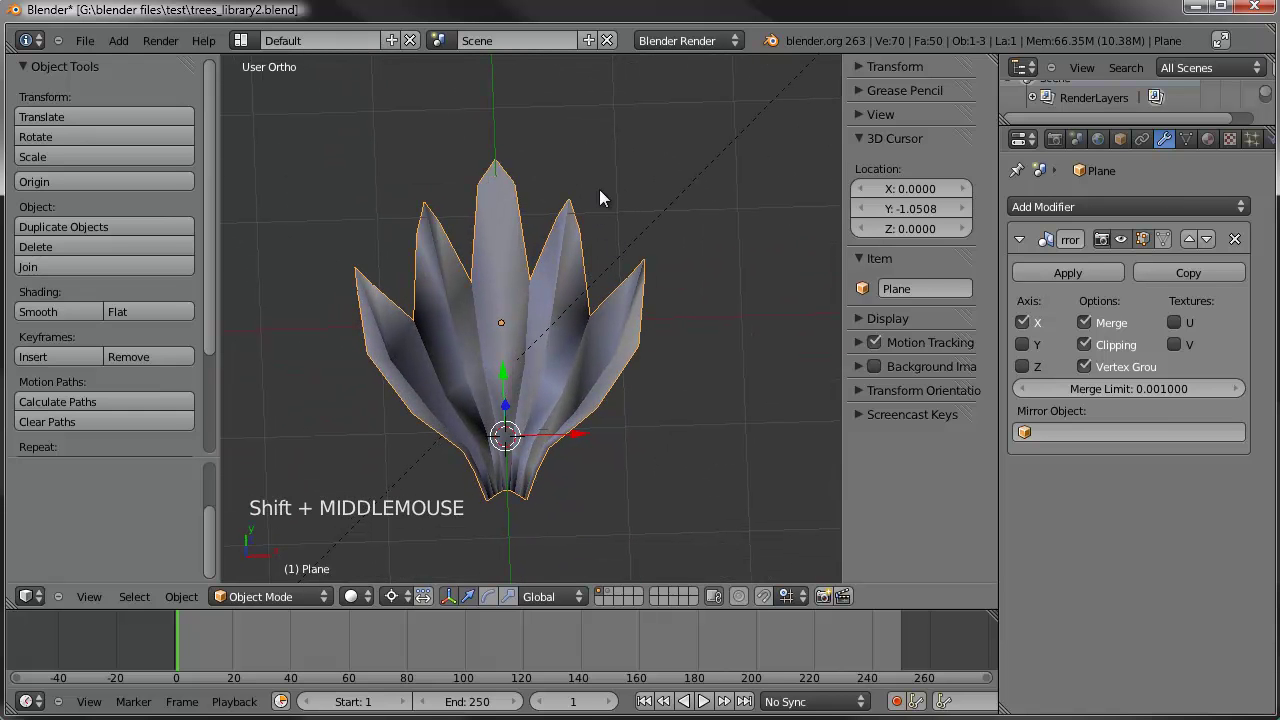
middle_click_drag(591, 329, 524, 408)
middle_click_drag(431, 253, 597, 382)
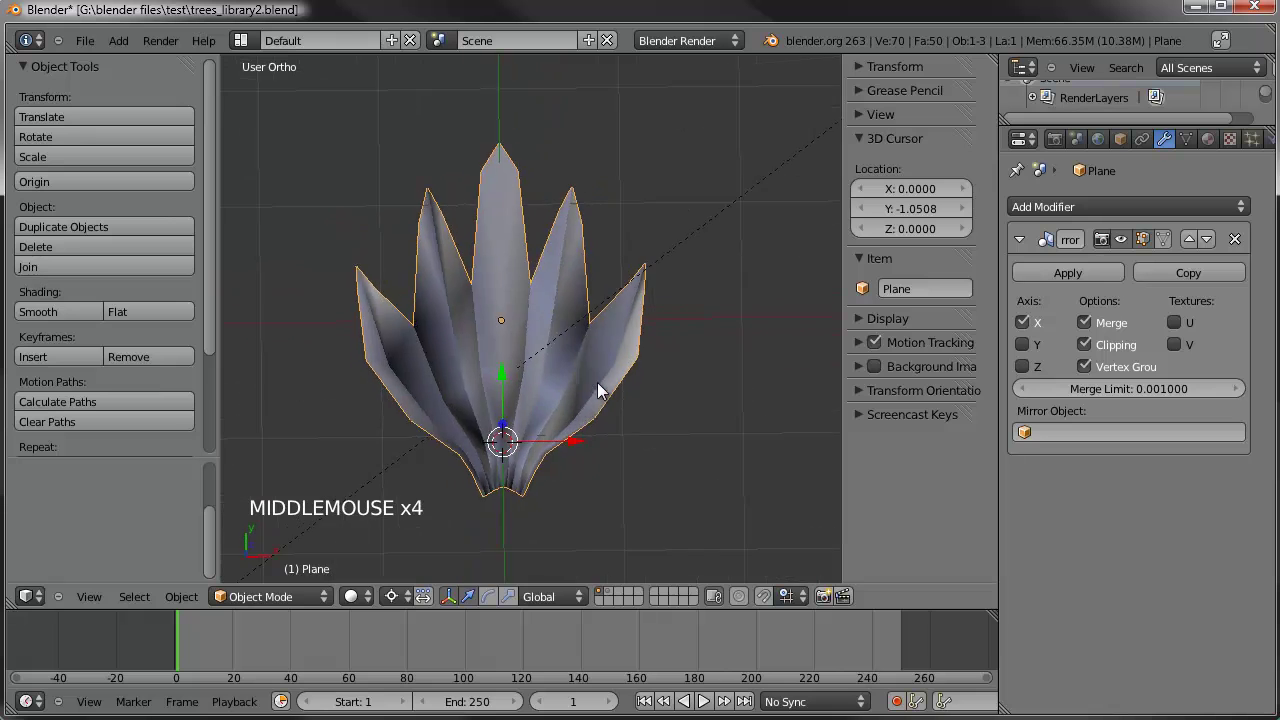
scroll(608, 390, "up", 2)
scroll(608, 390, "down", 2)
key("Tab")
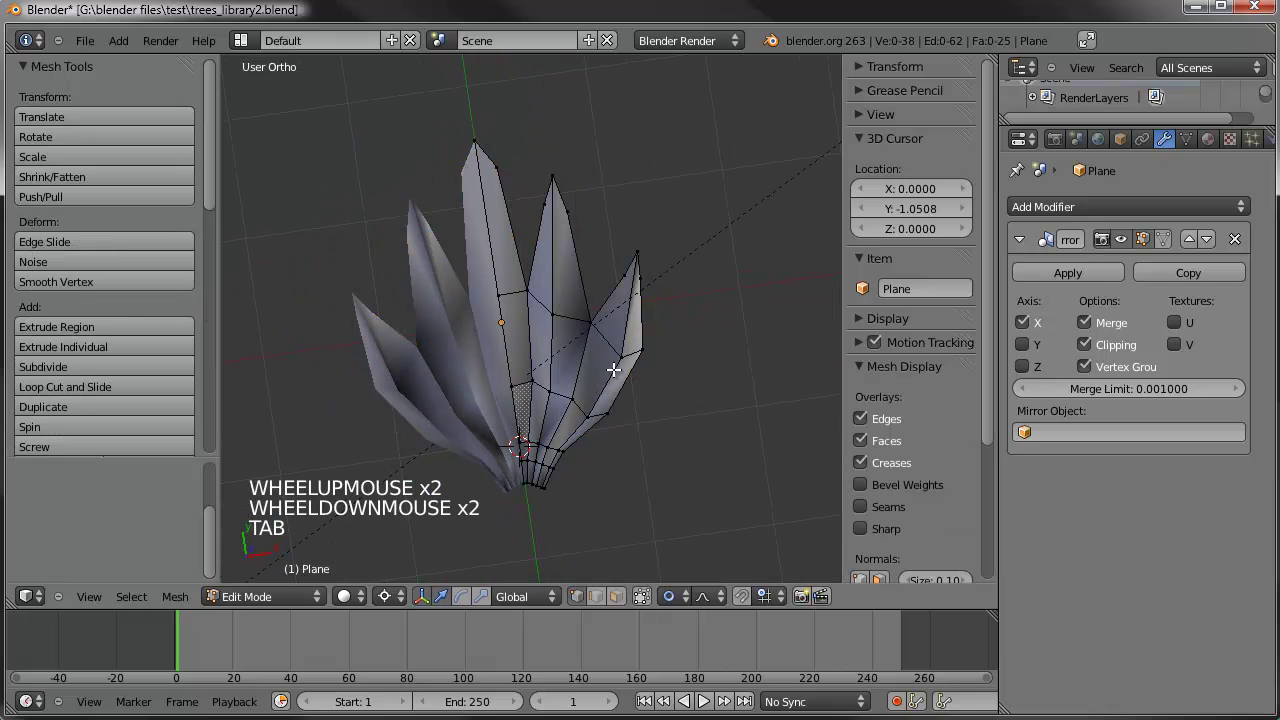
key("a")
key("a")
key("ctrl+n")
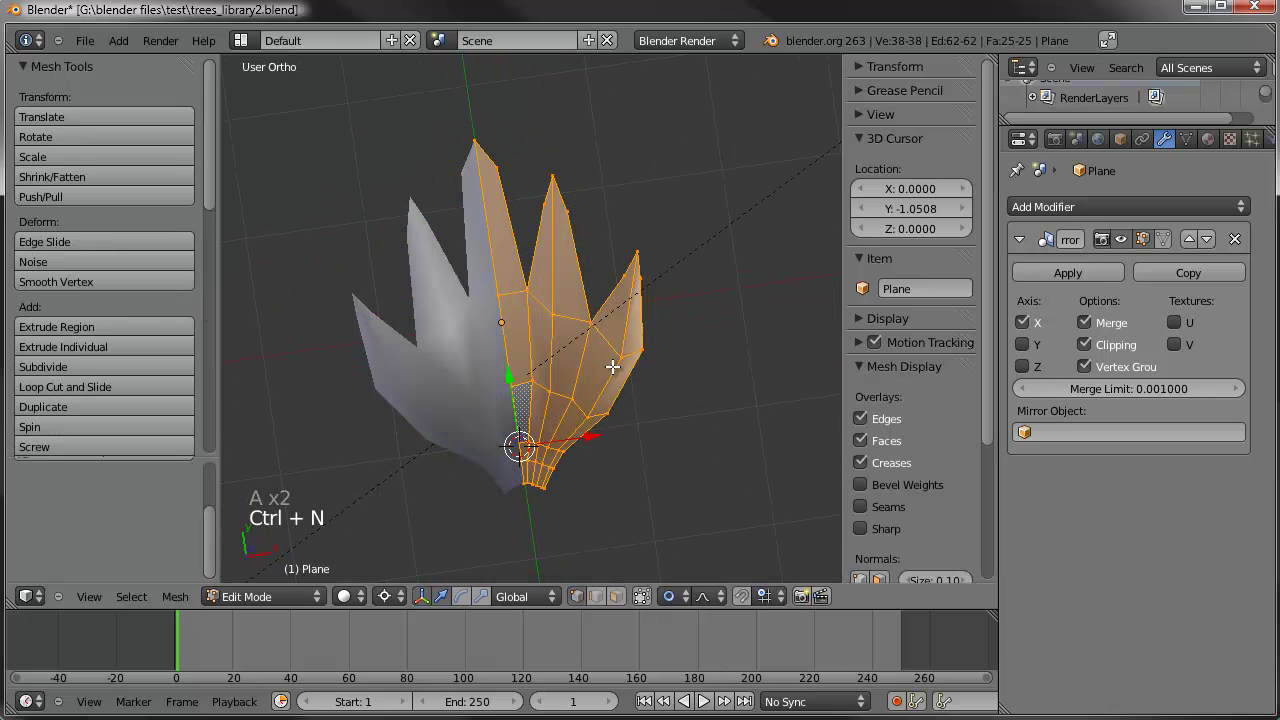
Return to Object Mode and apply the leaf's Mirror modifier
key("Tab")
middle_click_drag(578, 420, 419, 462)
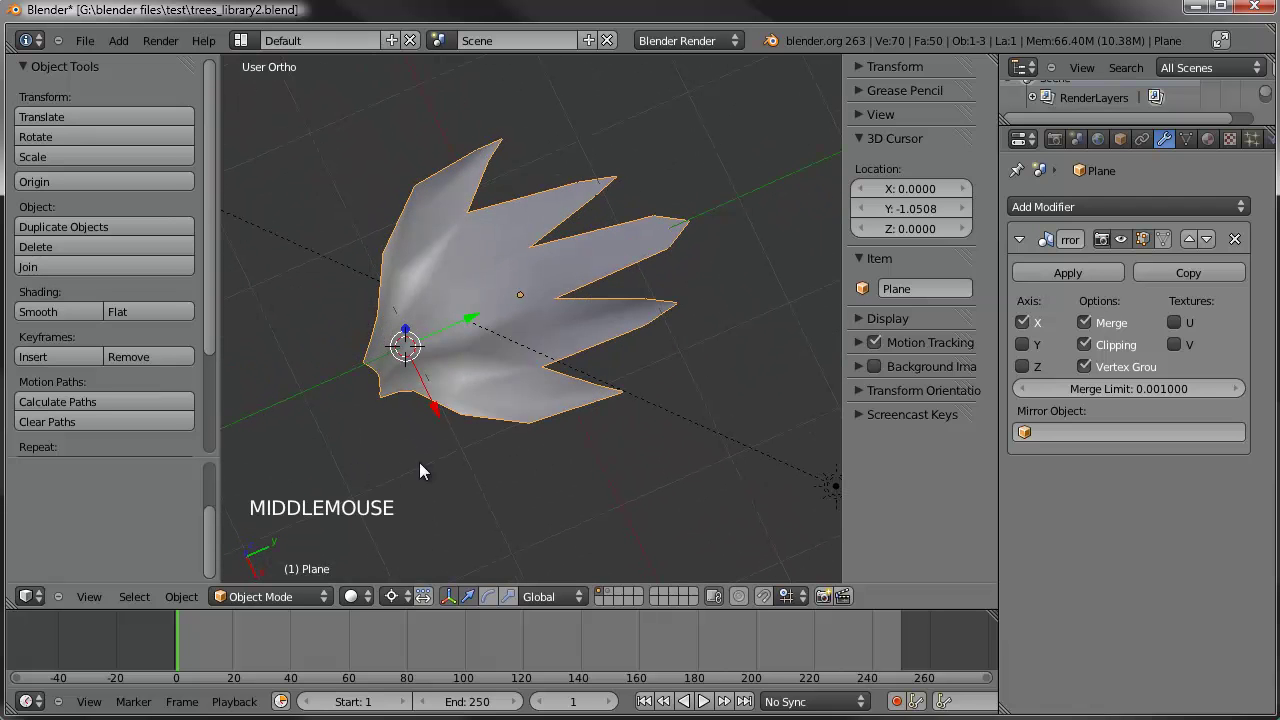
left_click(1077, 270)
scroll(512, 348, "down", 3)
middle_click_drag(509, 340, 515, 325)
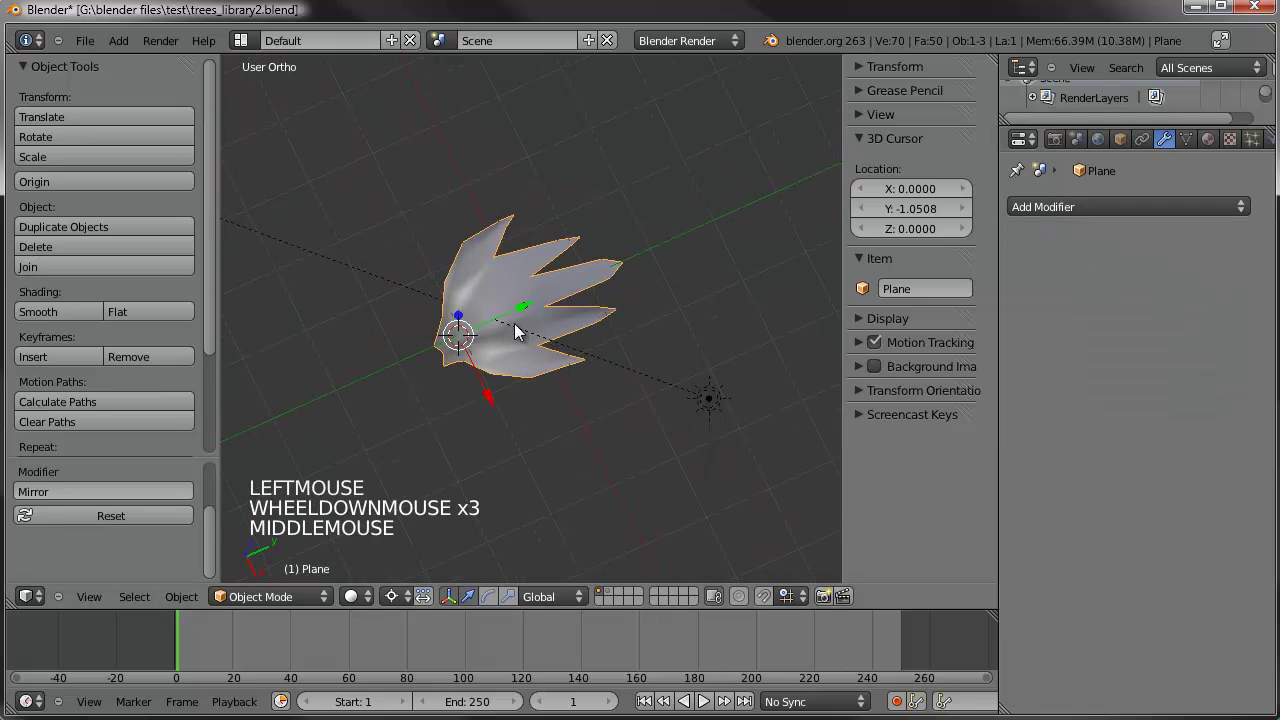
Move the entire leaf mesh about 0.304 units up along the Y axis in Edit Mode
key("KP_7")
key("Tab")
scroll(525, 360, "up", 5)
middle_click_drag(534, 397, 580, 246, "shift")
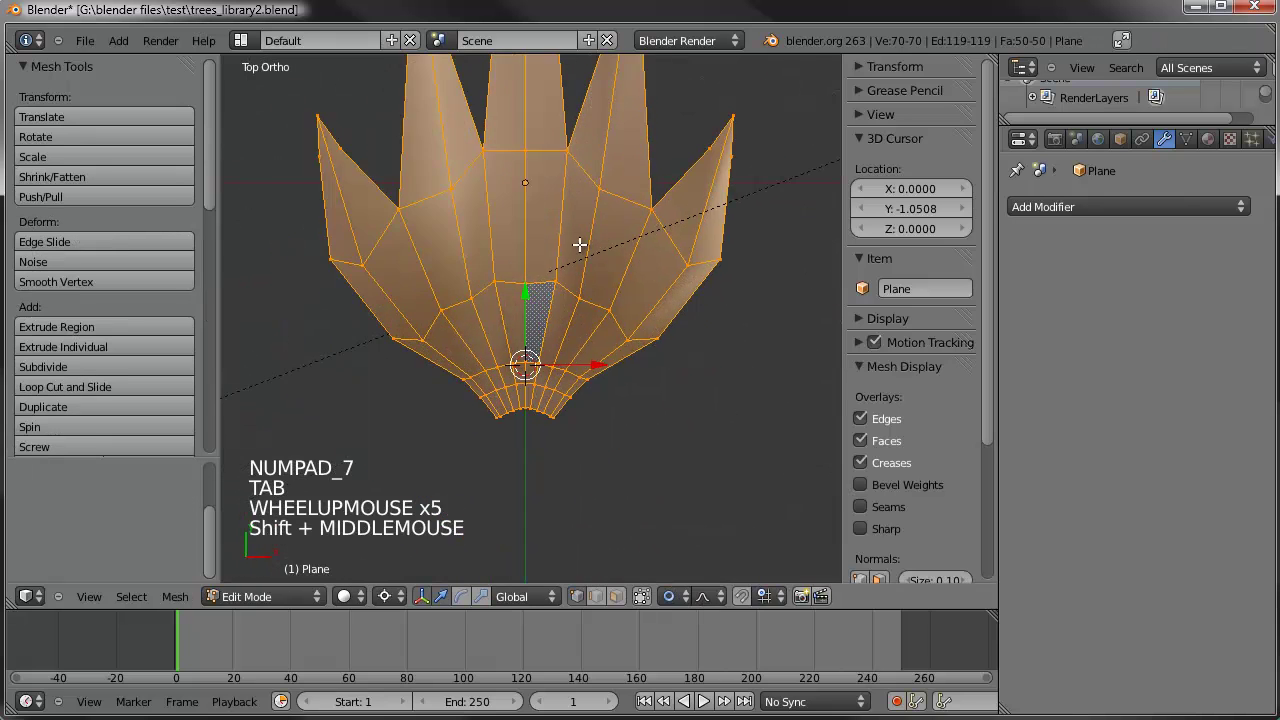
scroll(535, 310, "up", 3)
left_click_drag(535, 310, 543, 245)
scroll(569, 393, "up", 4)
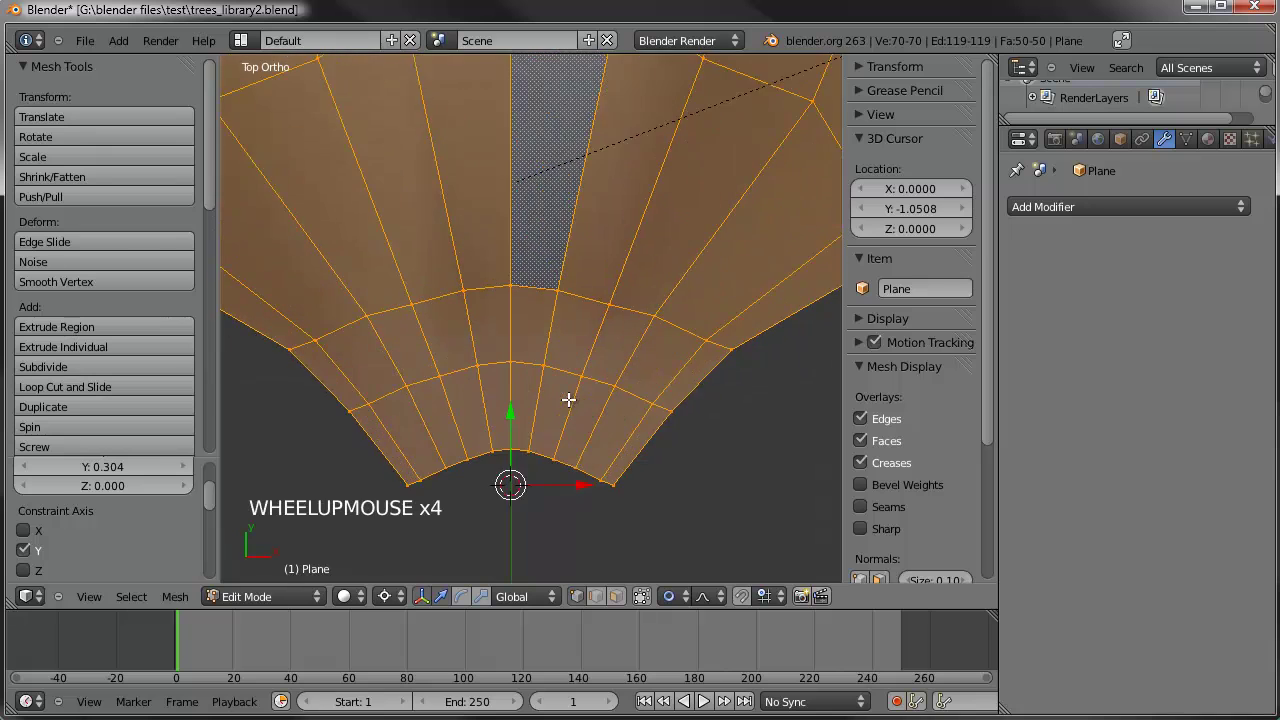
Move the whole mesh another 1.058 units along Y so the stem end sits at the object's origin
middle_click_drag(571, 460, 591, 330, "shift")
middle_click_drag(548, 434, 466, 194)
scroll(547, 360, "down", 4)
middle_click_drag(547, 360, 738, 197, "shift")
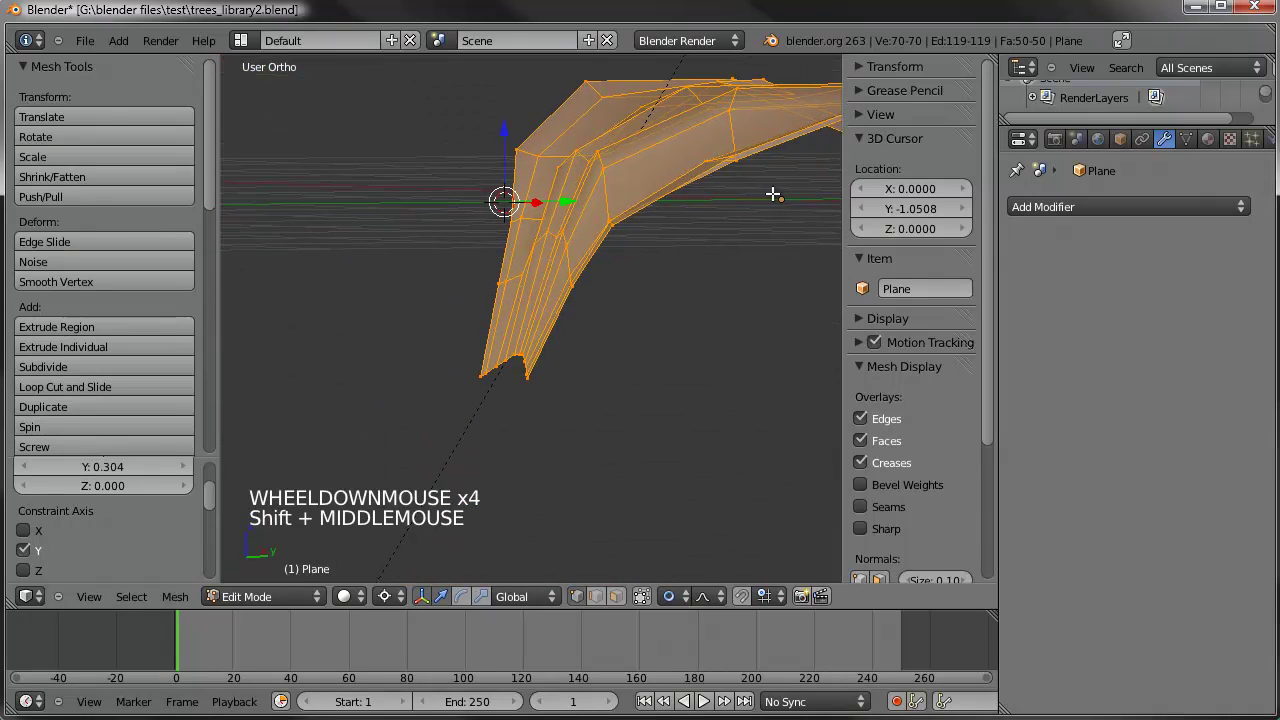
key("KP_7")
scroll(780, 195, "down", 2)
middle_click_drag(531, 262, 544, 418, "shift")
left_click_drag(544, 418, 588, 218)
scroll(588, 218, "up", 3)
middle_click_drag(586, 220, 560, 309, "shift")
scroll(560, 309, "up", 3)
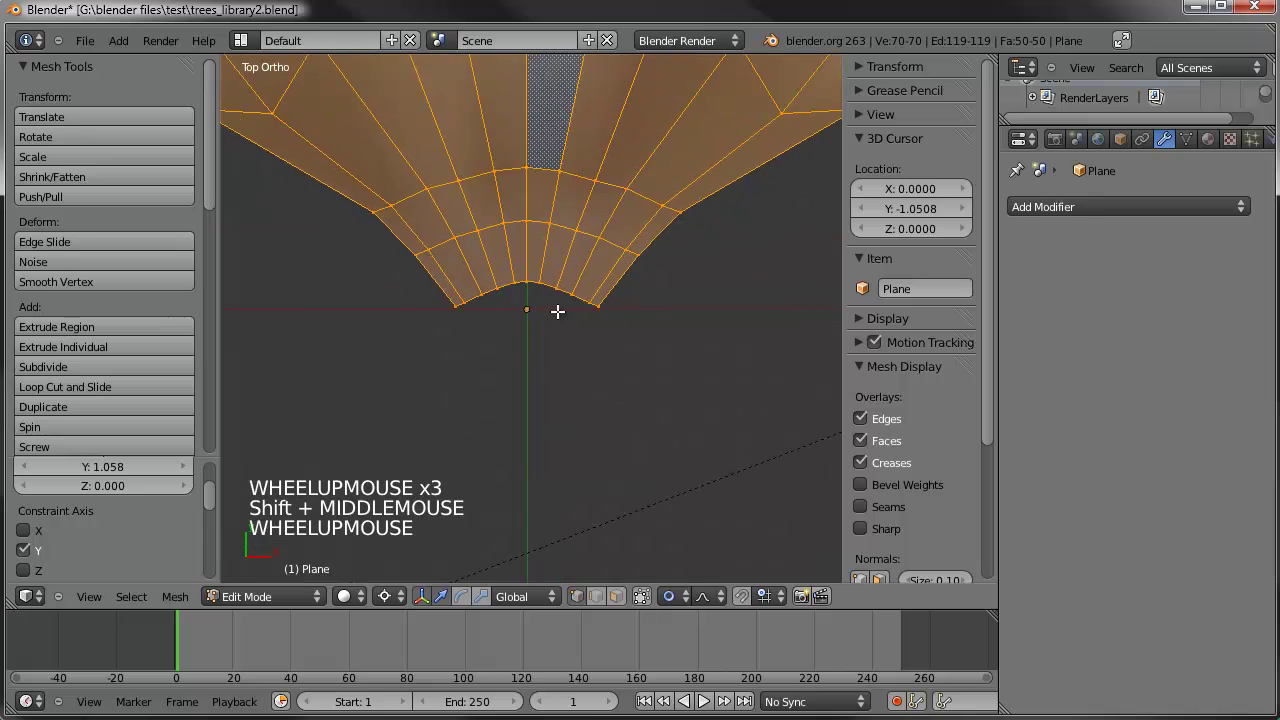
Use the median point as pivot and scale the two outer corner vertices of the stem end to about 0.474, proportional size 1.10
scroll(560, 318, "down", 6)
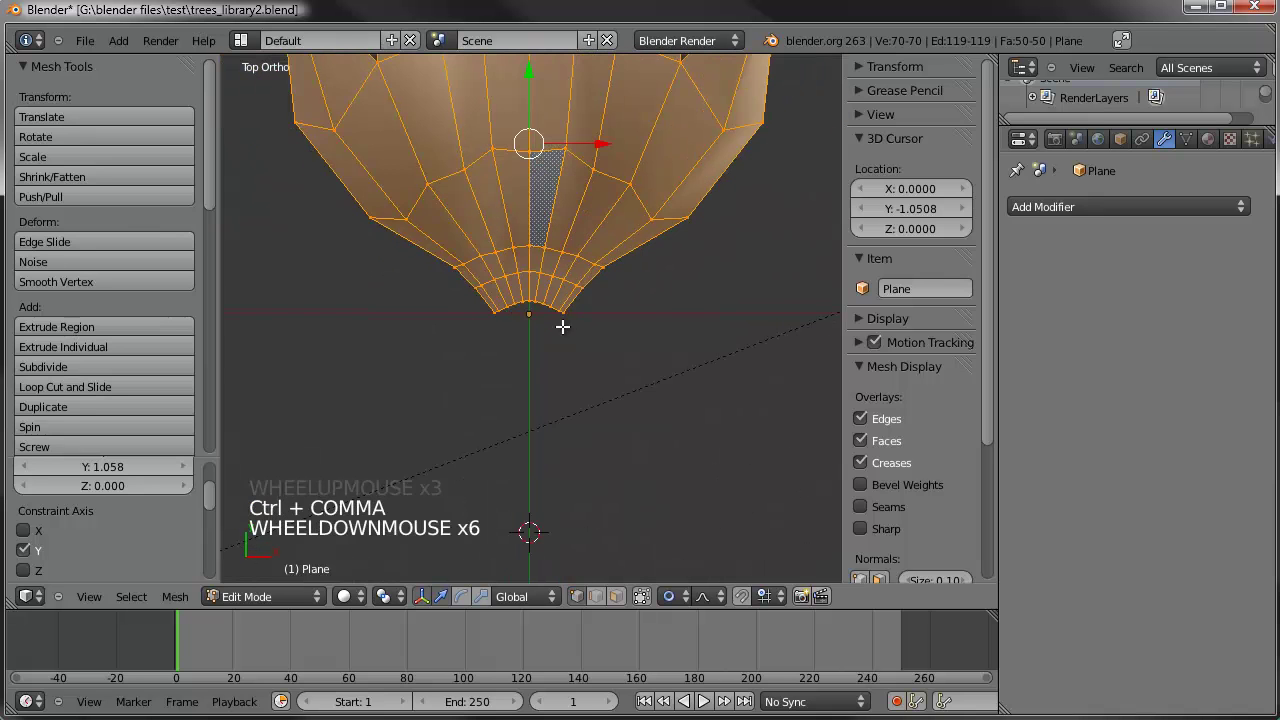
scroll(575, 300, "up", 7)
middle_click_drag(577, 286, 637, 371, "shift")
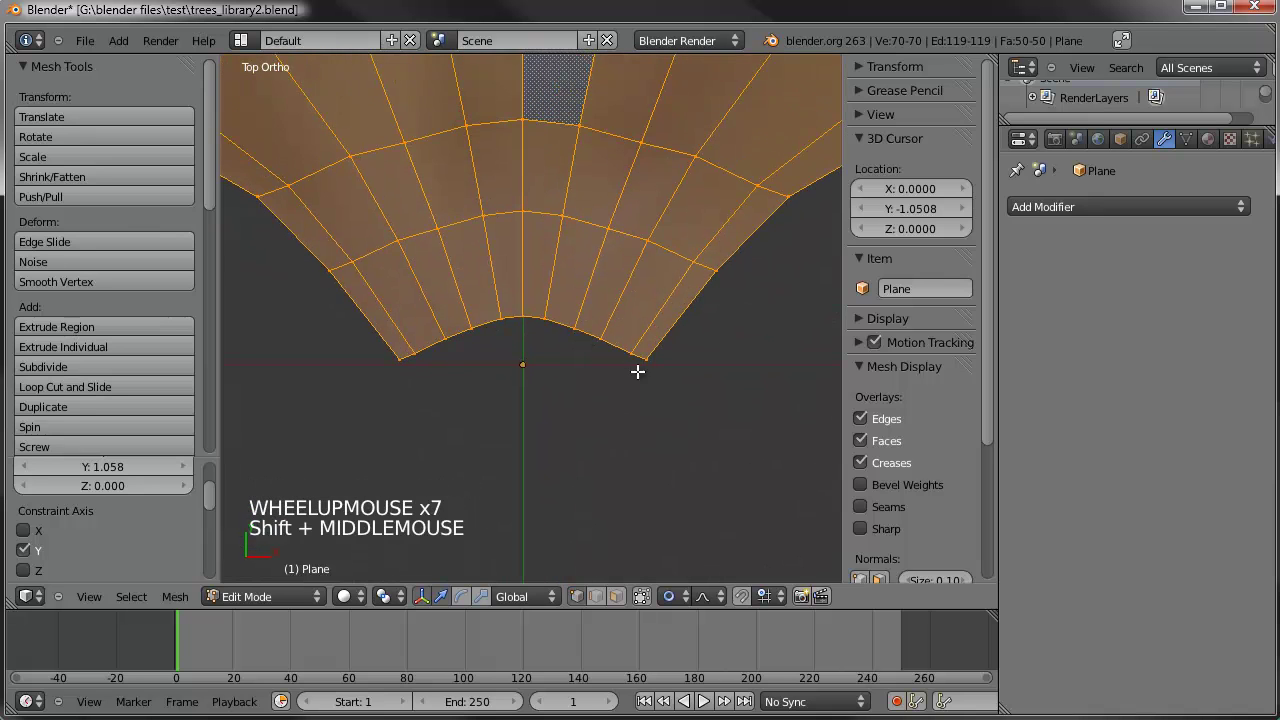
right_click(646, 360)
key("s")
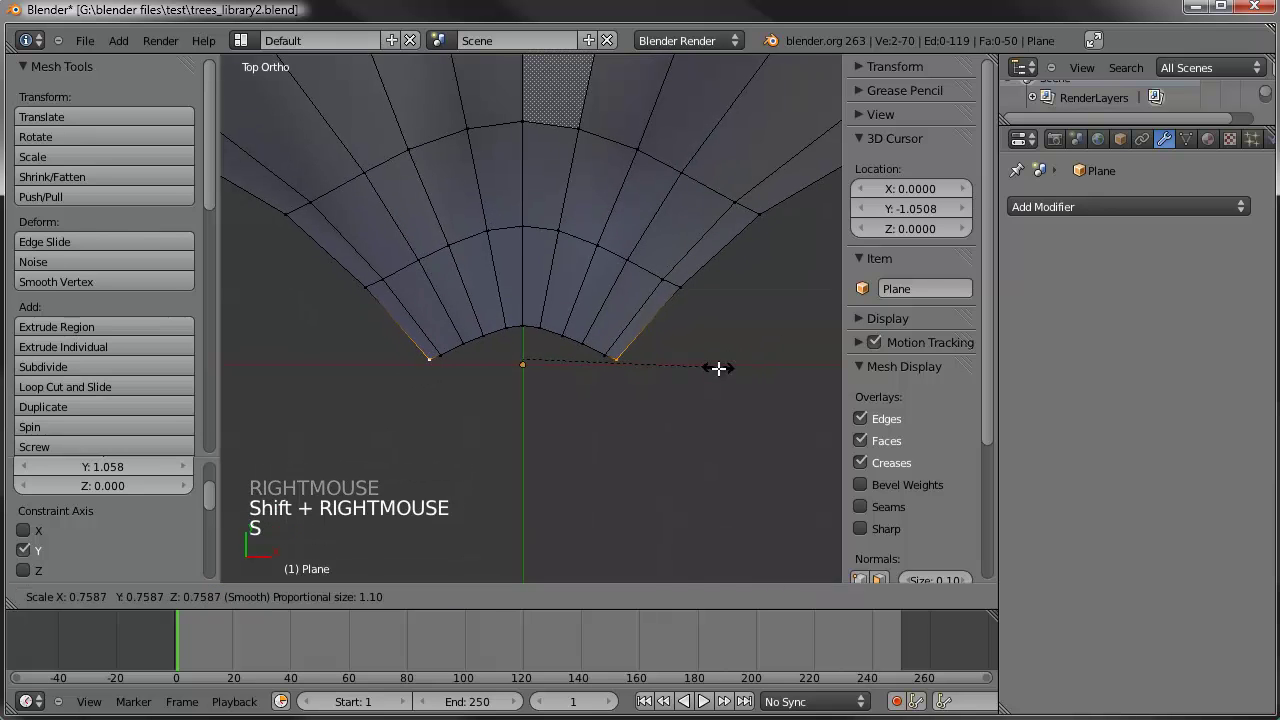
left_click(631, 413)
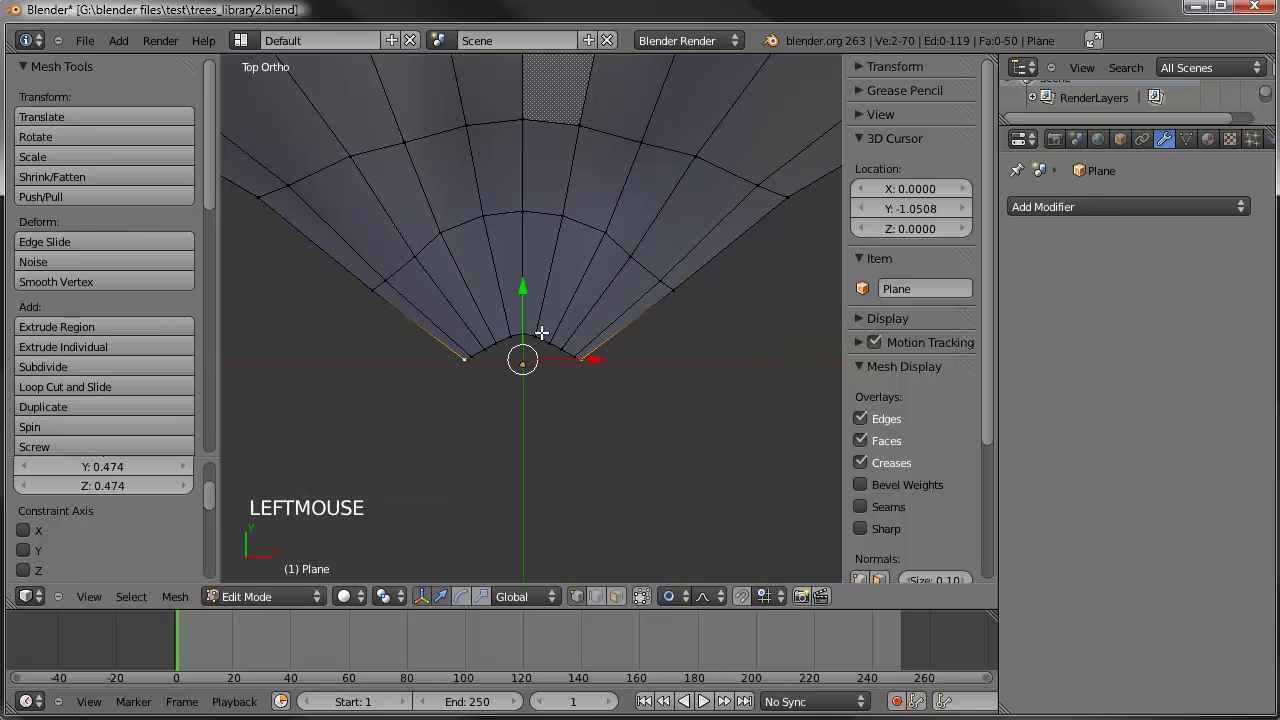
Move the three centre vertices of the stem's end row about 0.032 units up along the Y axis
key("g")
scroll(543, 314, "up", 12)
left_click(540, 306)
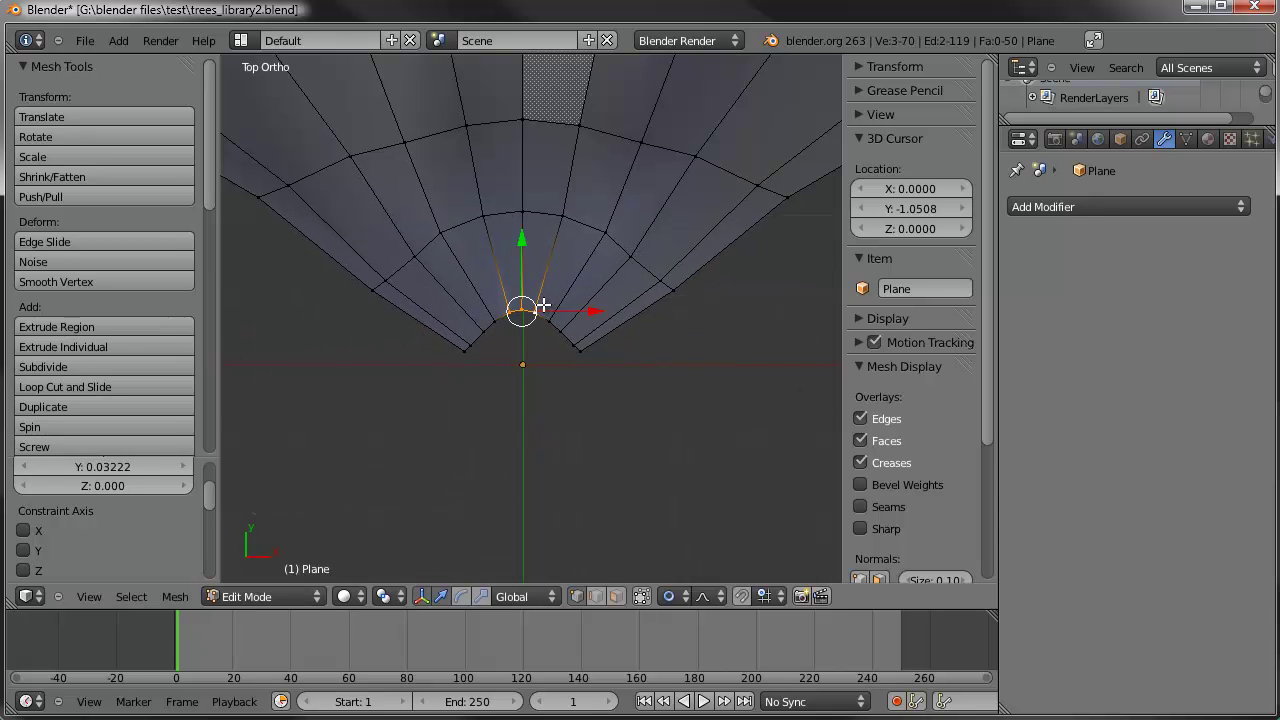
Select the edge loop above the stem end and scale it to about 0.46 along X, with a proportional size of 0.62
scroll(530, 312, "down", 4)
middle_click_drag(530, 312, 581, 191)
right_click(567, 261, "alt")
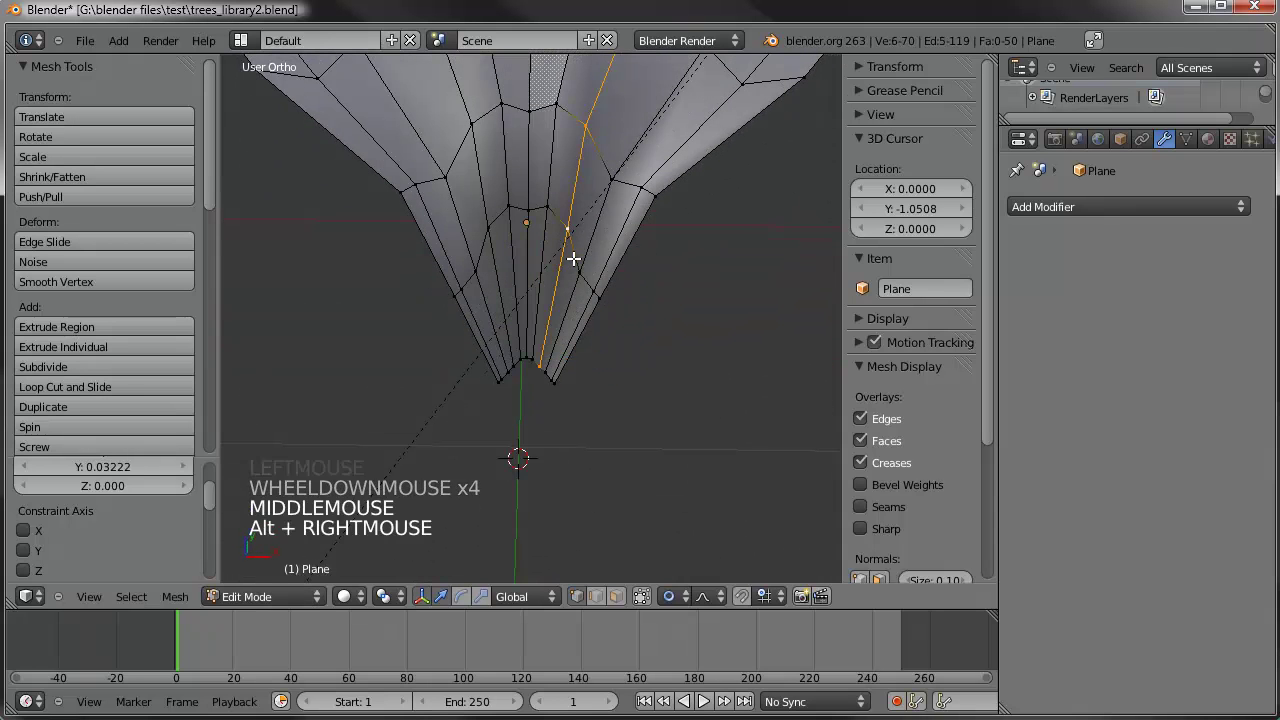
right_click(573, 259, "alt")
key("s")
key("x")
scroll(680, 246, "down", 3)
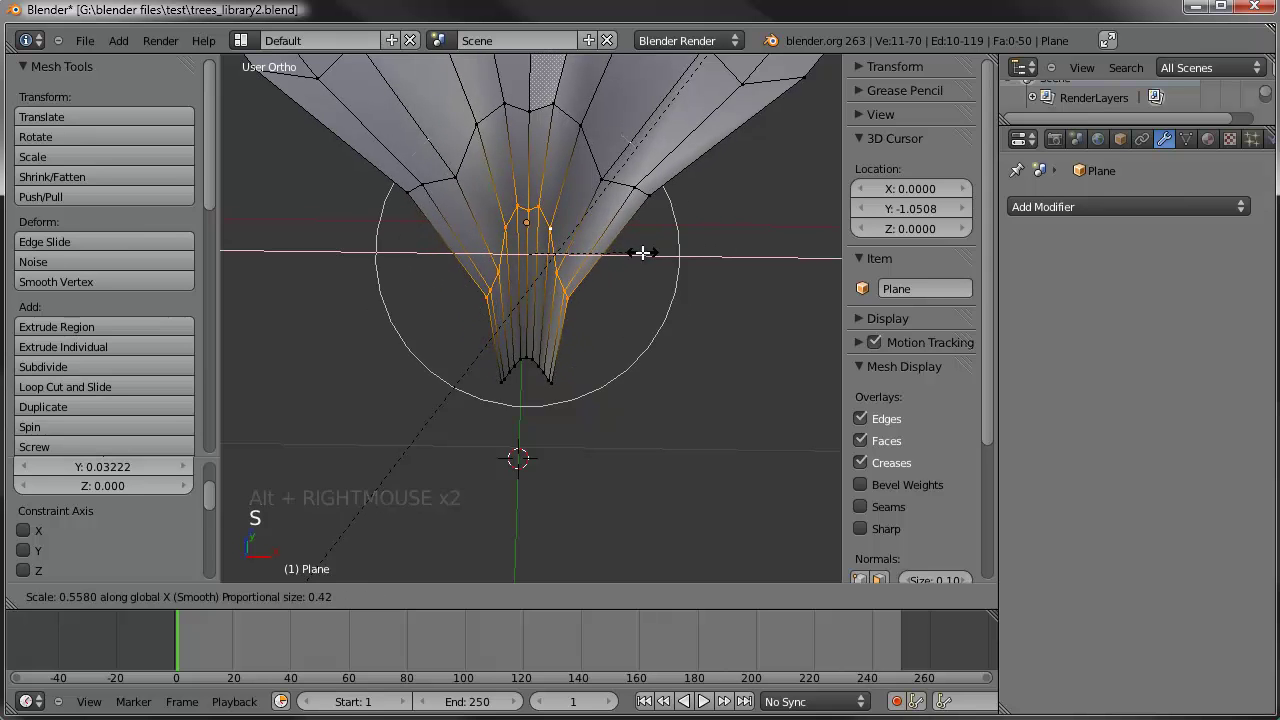
scroll(624, 257, "down", 4)
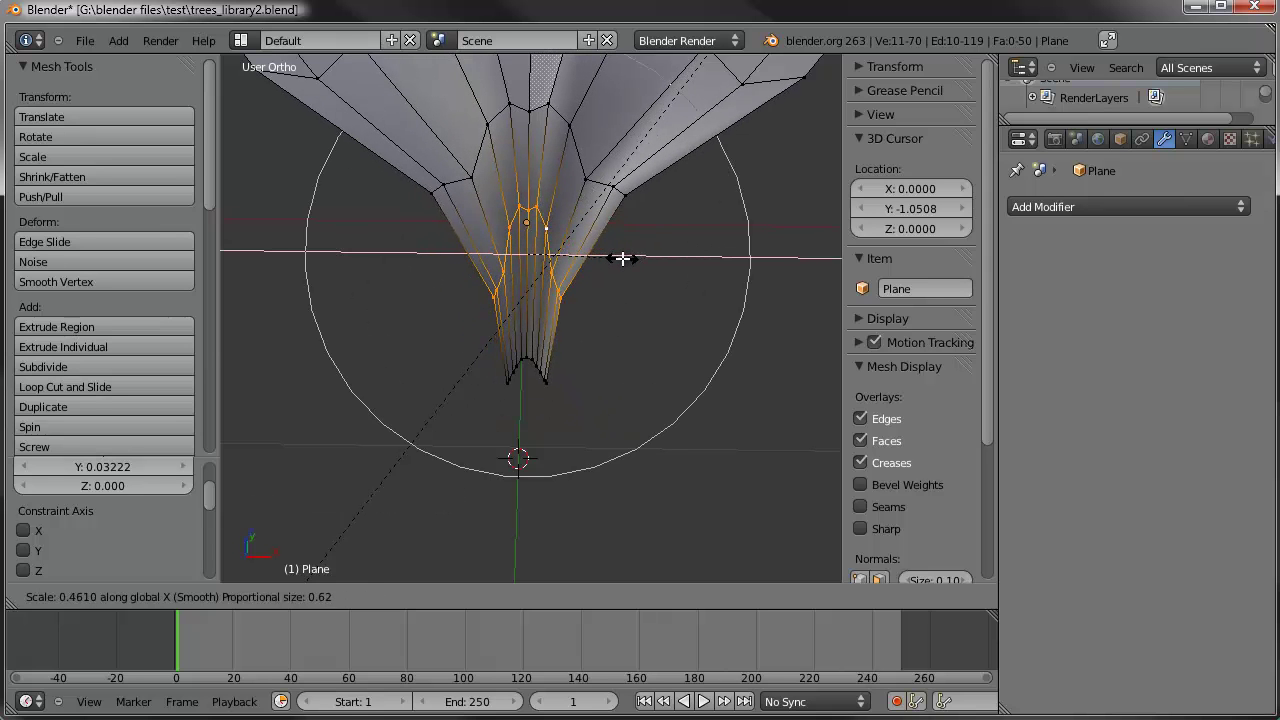
left_click(622, 258)
Leave Edit Mode and add a Subdivision Surface modifier to the leaf
scroll(610, 278, "down", 5)
key("Tab")
middle_click_drag(605, 288, 472, 268)
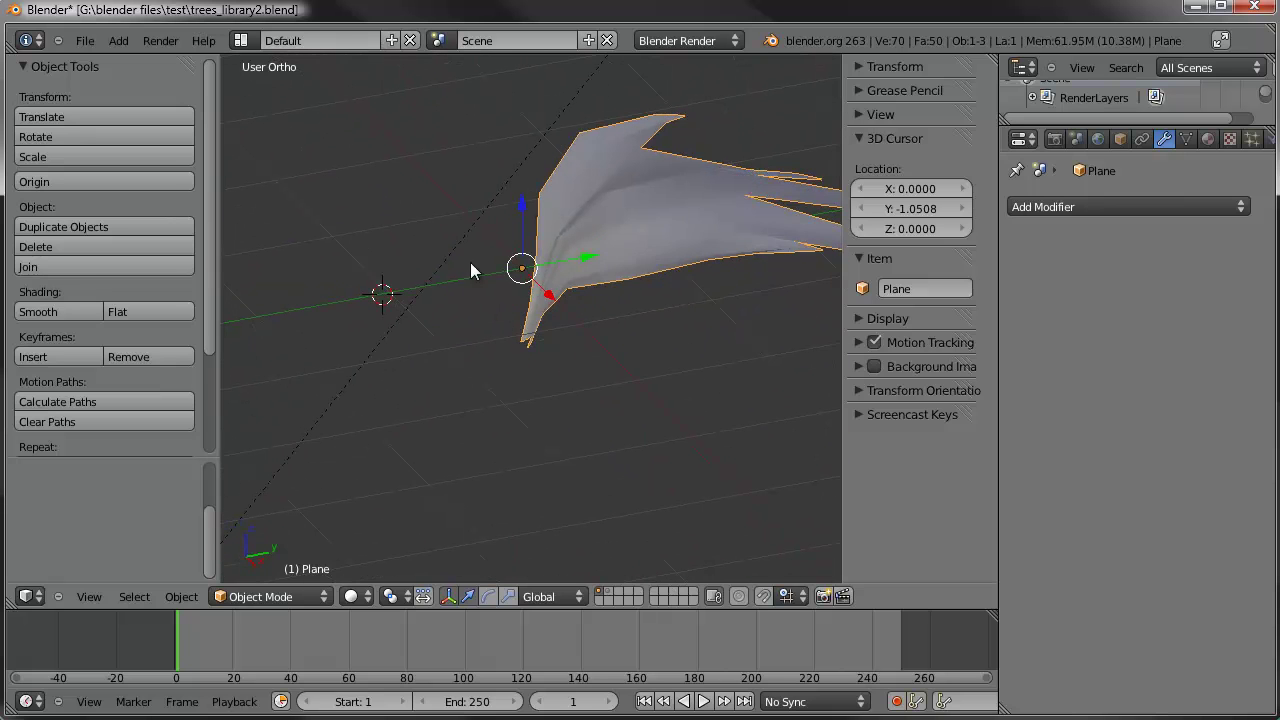
left_click(1088, 207)
left_click(875, 515)
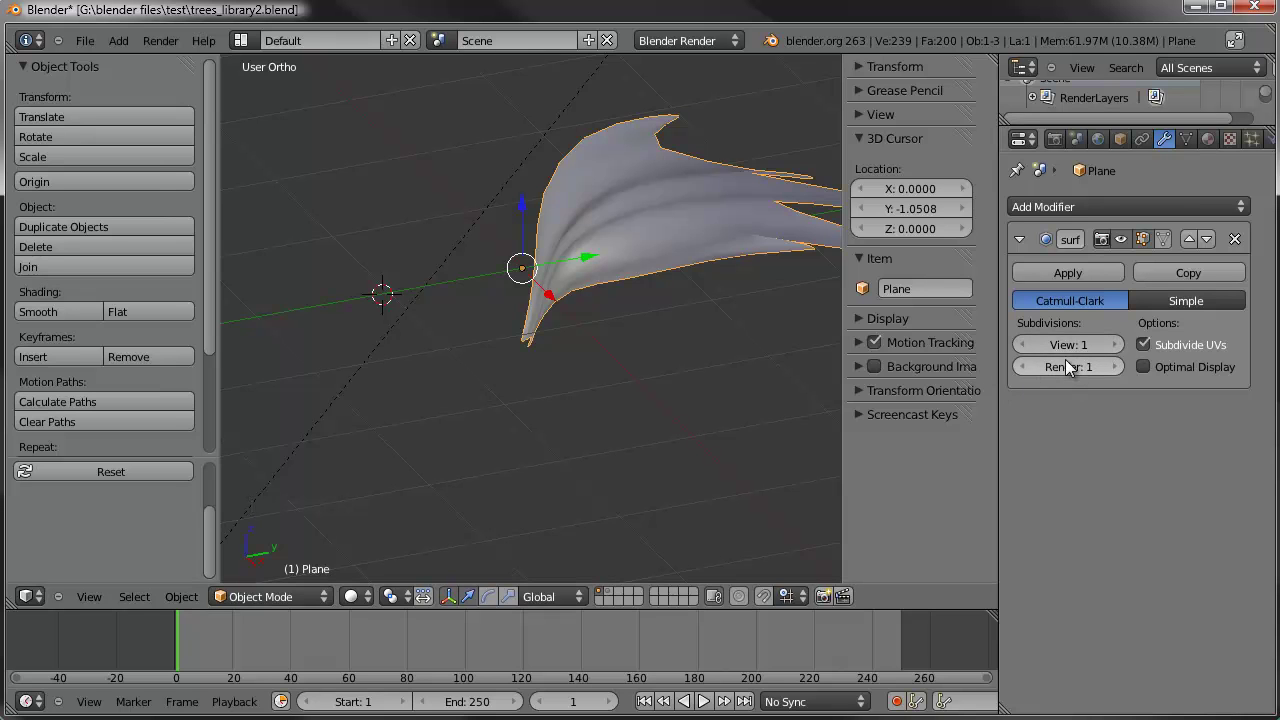
Add an empty at the 3D cursor beside the leaf
middle_click_drag(682, 320, 655, 270)
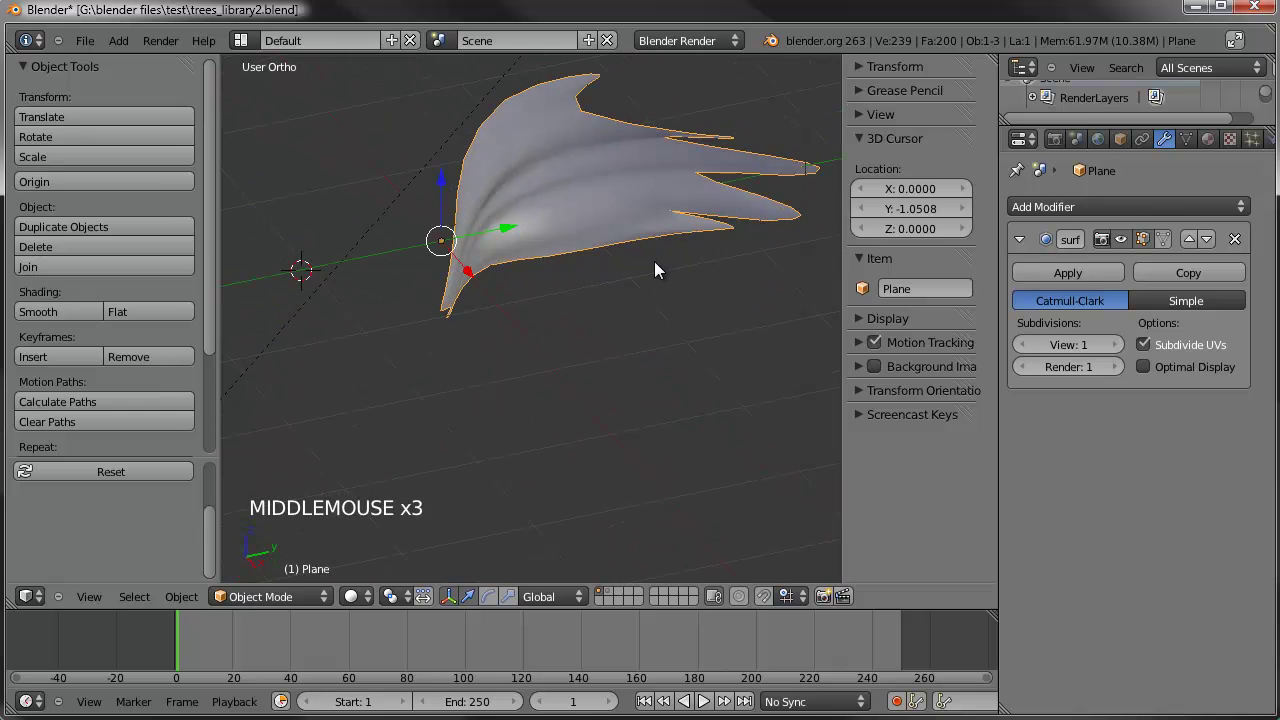
key("shift+a")
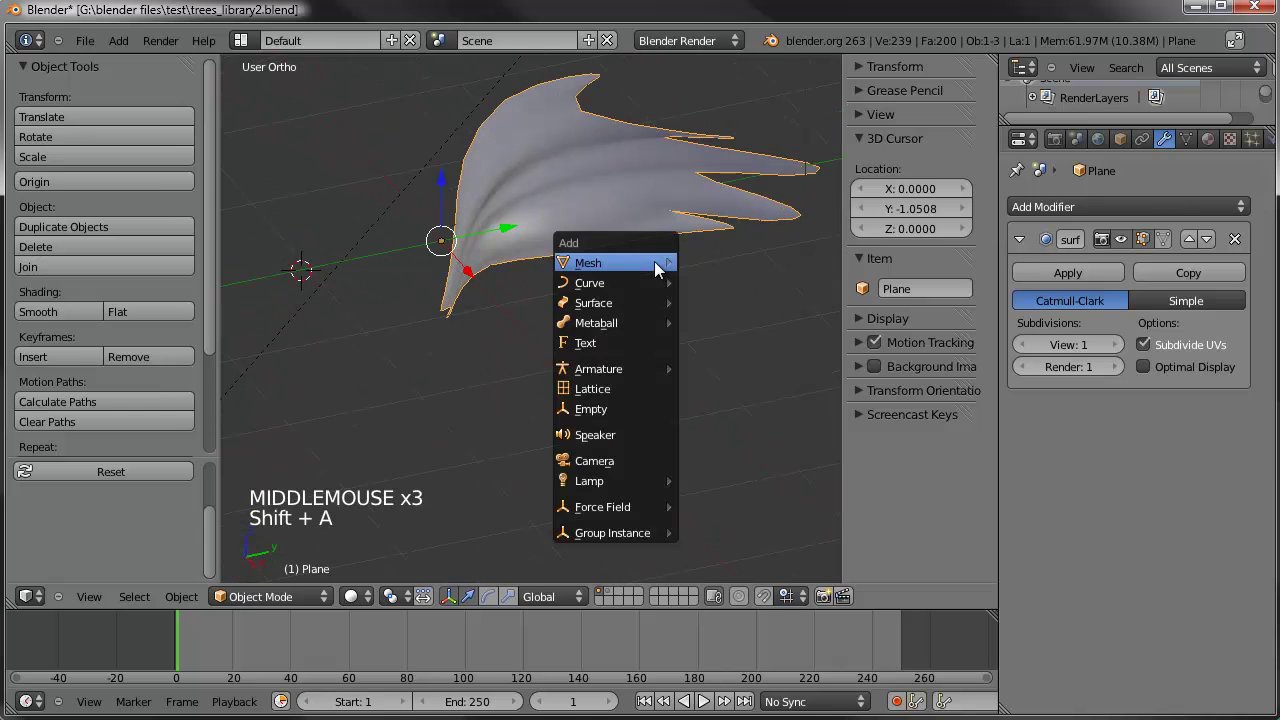
left_click(608, 407)
scroll(609, 408, "down", 4)
middle_click_drag(470, 290, 460, 395, "shift")
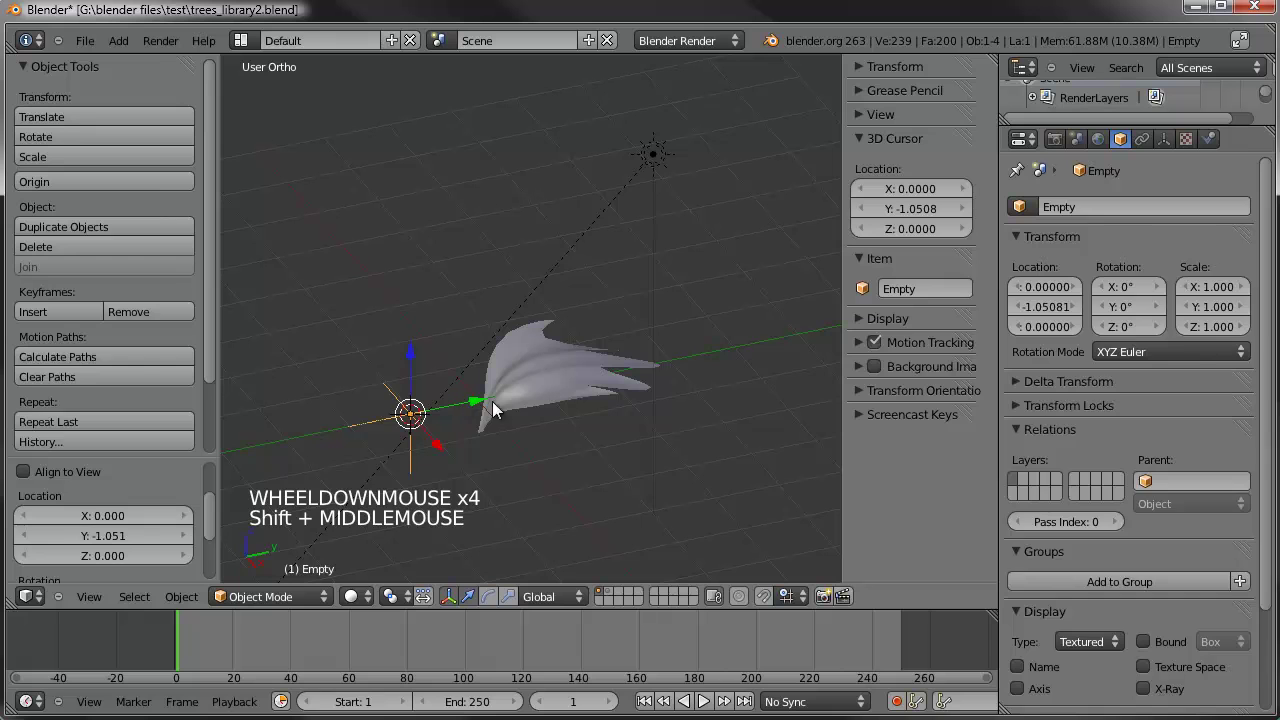
Move the whole leaf mesh about -0.021 along Y and 0.520 up along Z, bringing the stem end to the leaf's origin
right_click(529, 377)
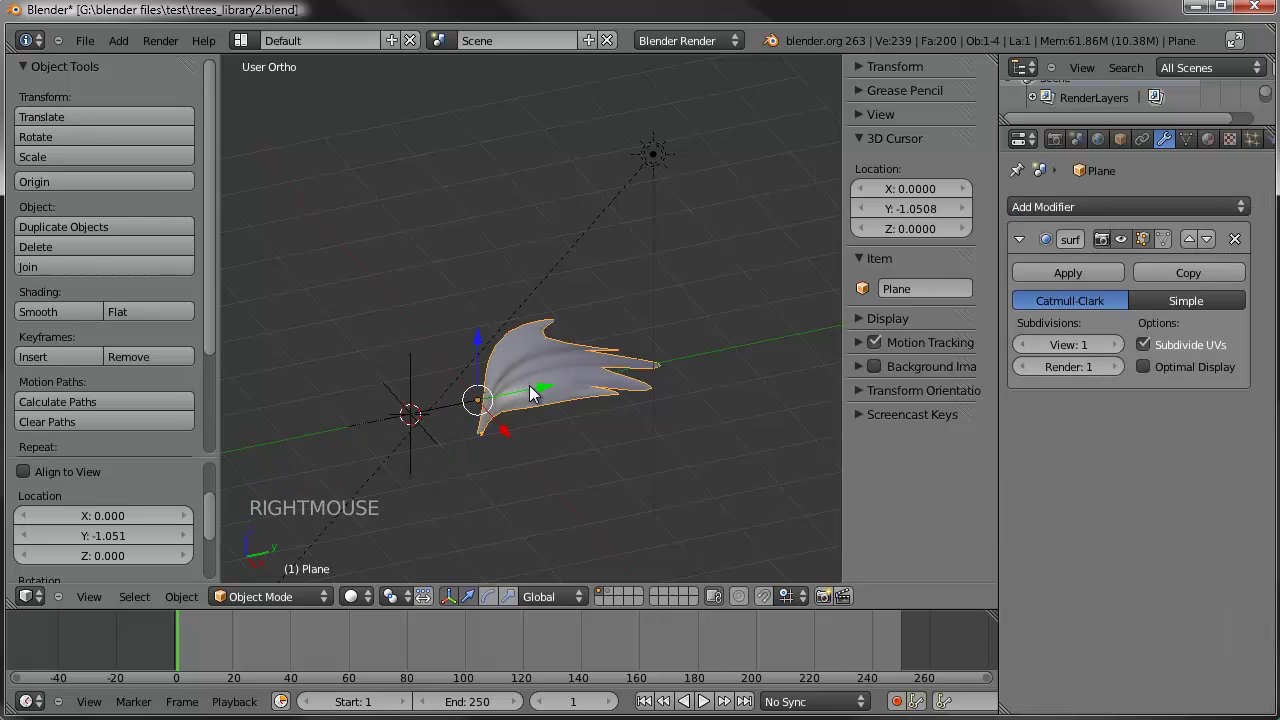
key("KP_3")
key("Tab")
scroll(522, 423, "up", 4)
key("a")
key("a")
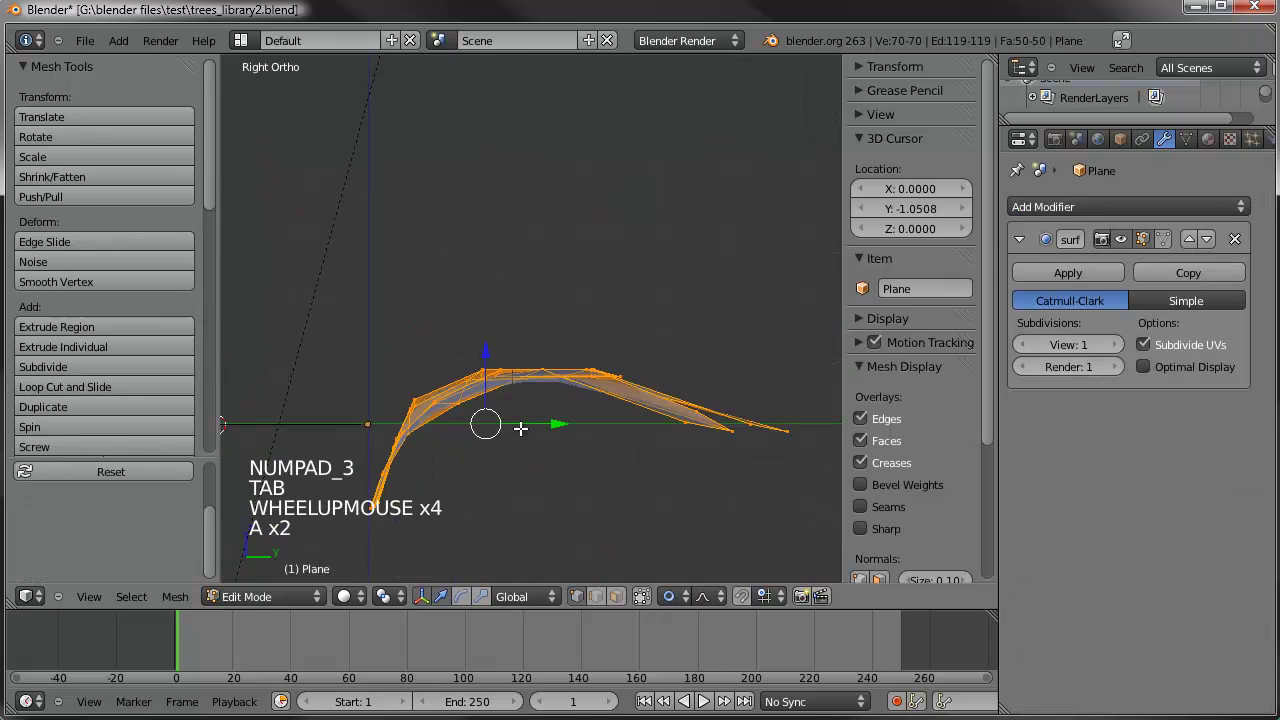
key("g")
left_click(466, 425)
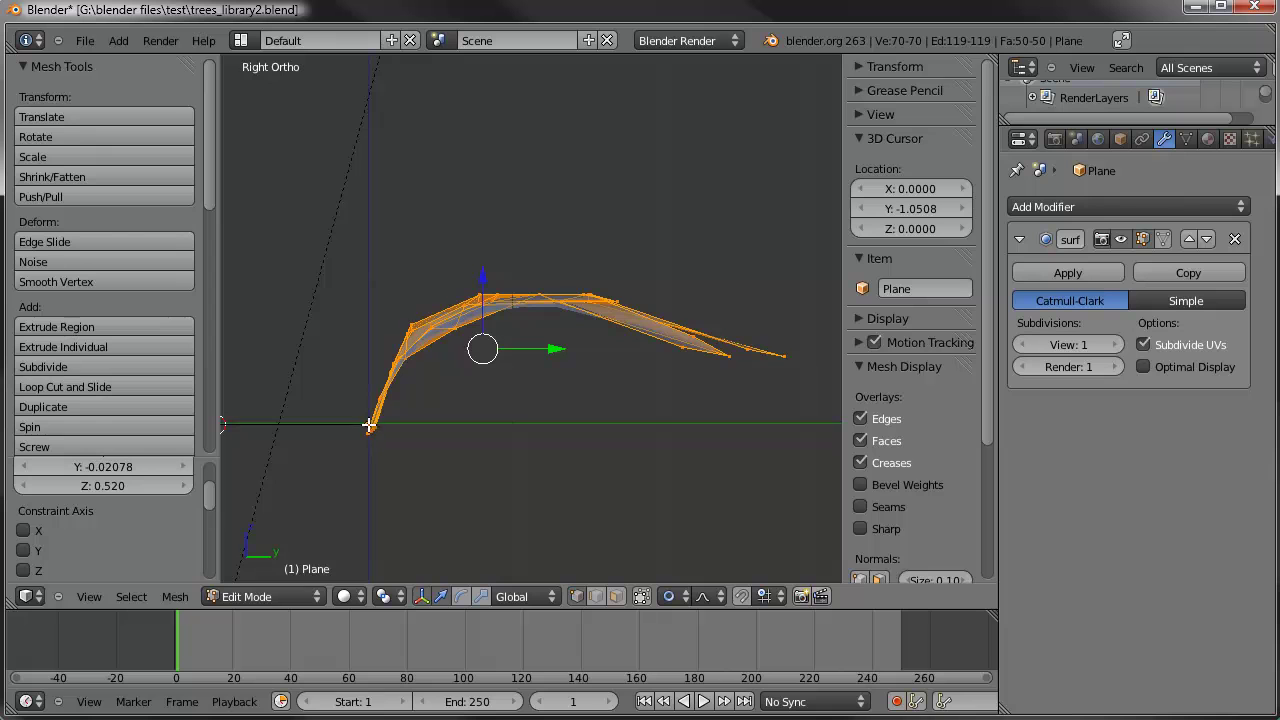
Leave Edit Mode and snap the 3D cursor to the selected leaf's origin
key("Tab")
scroll(435, 434, "down", 4)
middle_click_drag(435, 434, 448, 436, "shift")
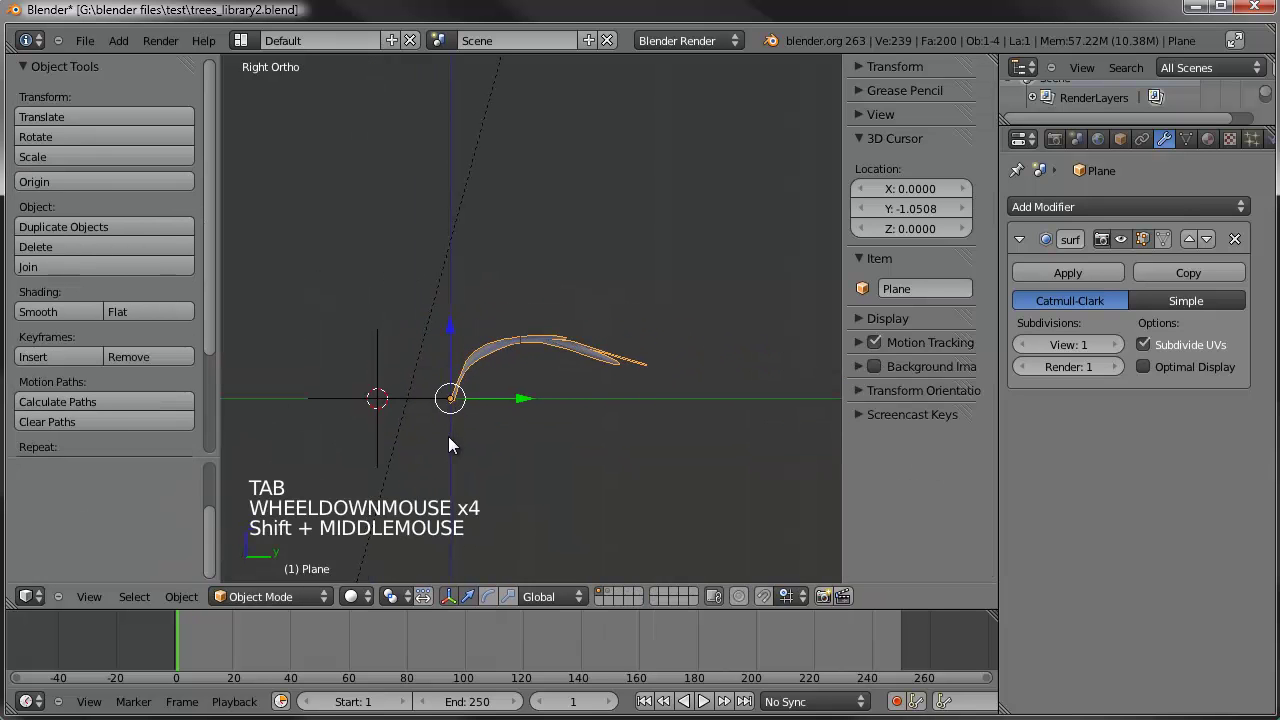
key("shift+s")
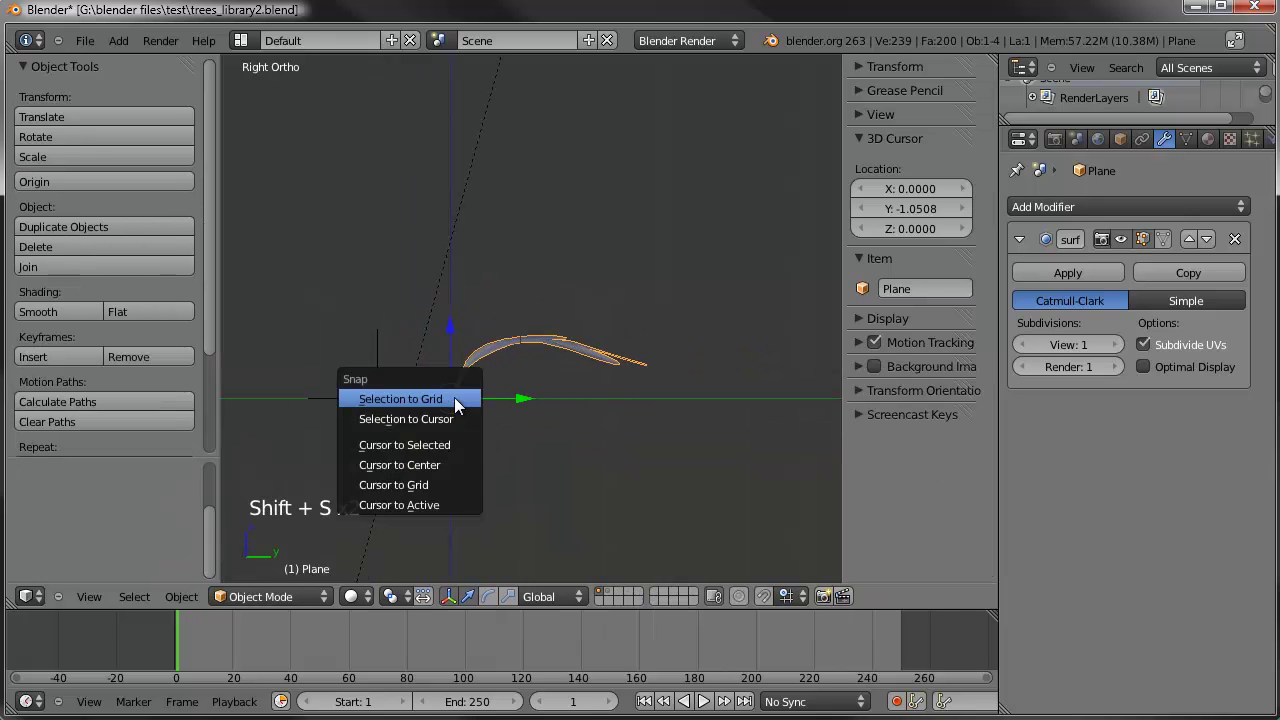
left_click(446, 446)
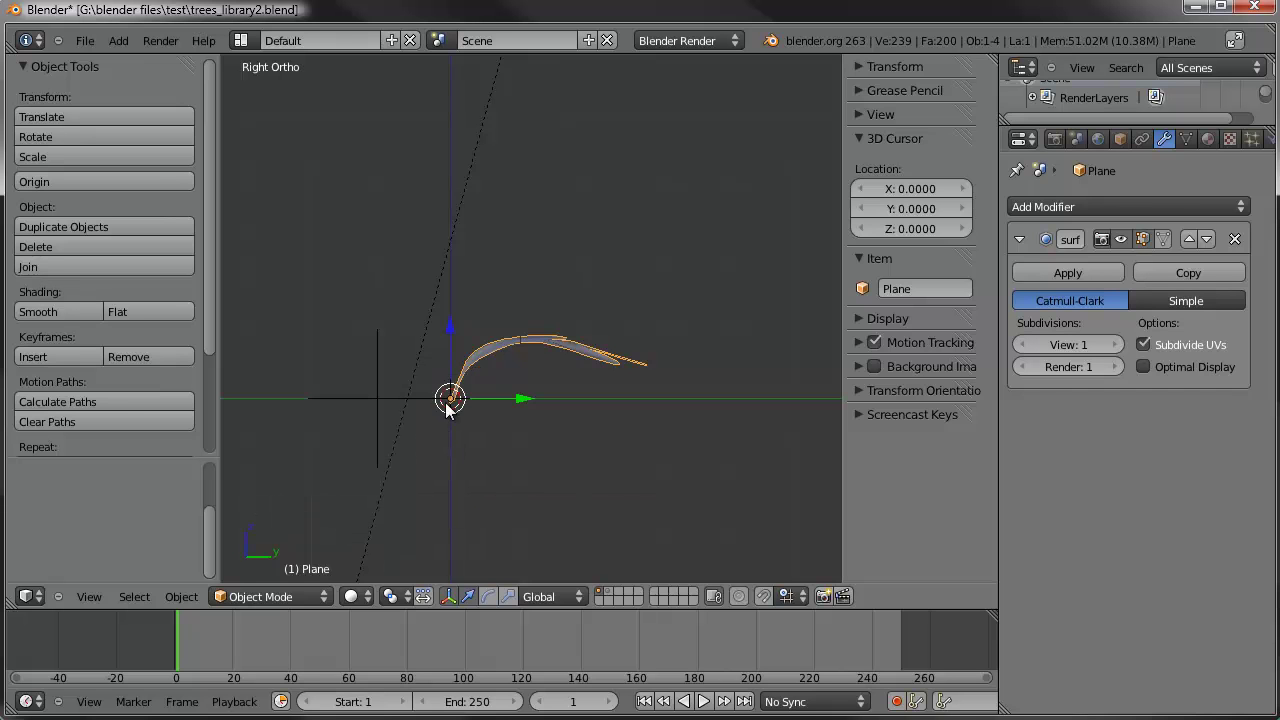
mouse_move(455, 397)
middle_mouse_down()
mouse_move(509, 420)
mouse_move(540, 378)
mouse_move(534, 394)
mouse_move(446, 406)
middle_mouse_up()
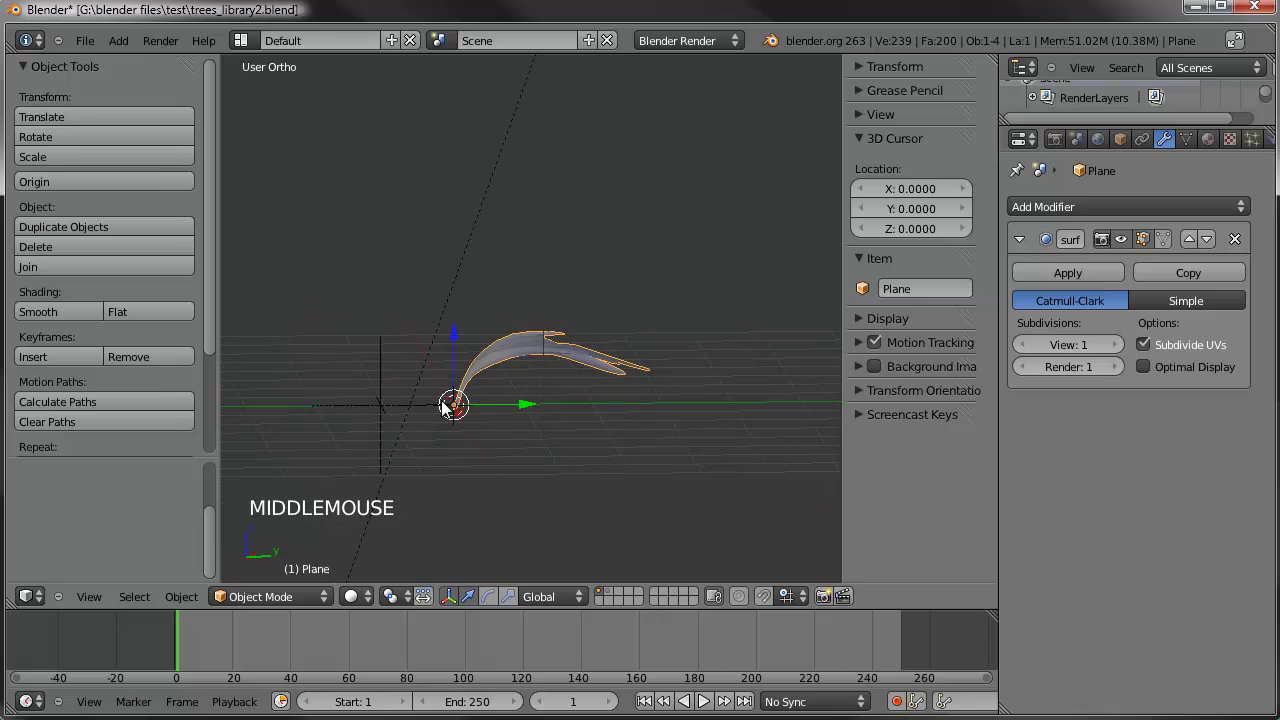
Select the empty and snap it to the 3D cursor at the leaf's stem
right_click(383, 368)
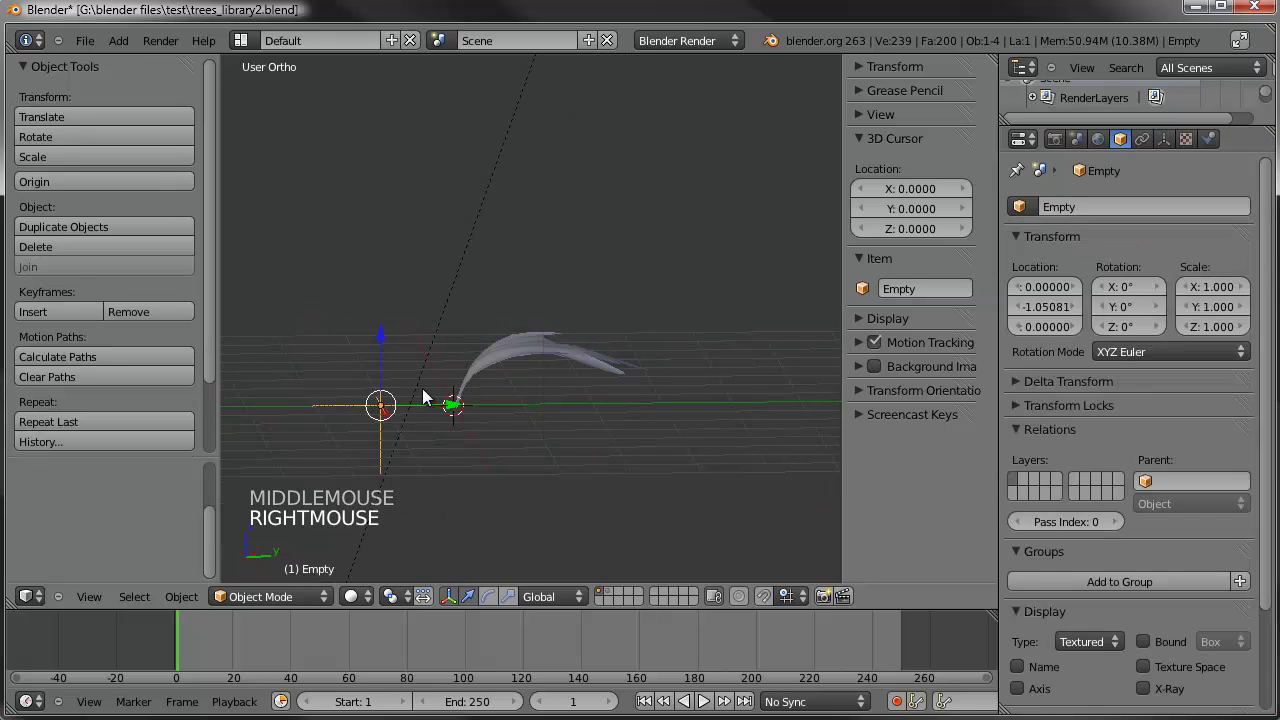
key("shift+s")
left_click(468, 296)
middle_click_drag(461, 340, 517, 418)
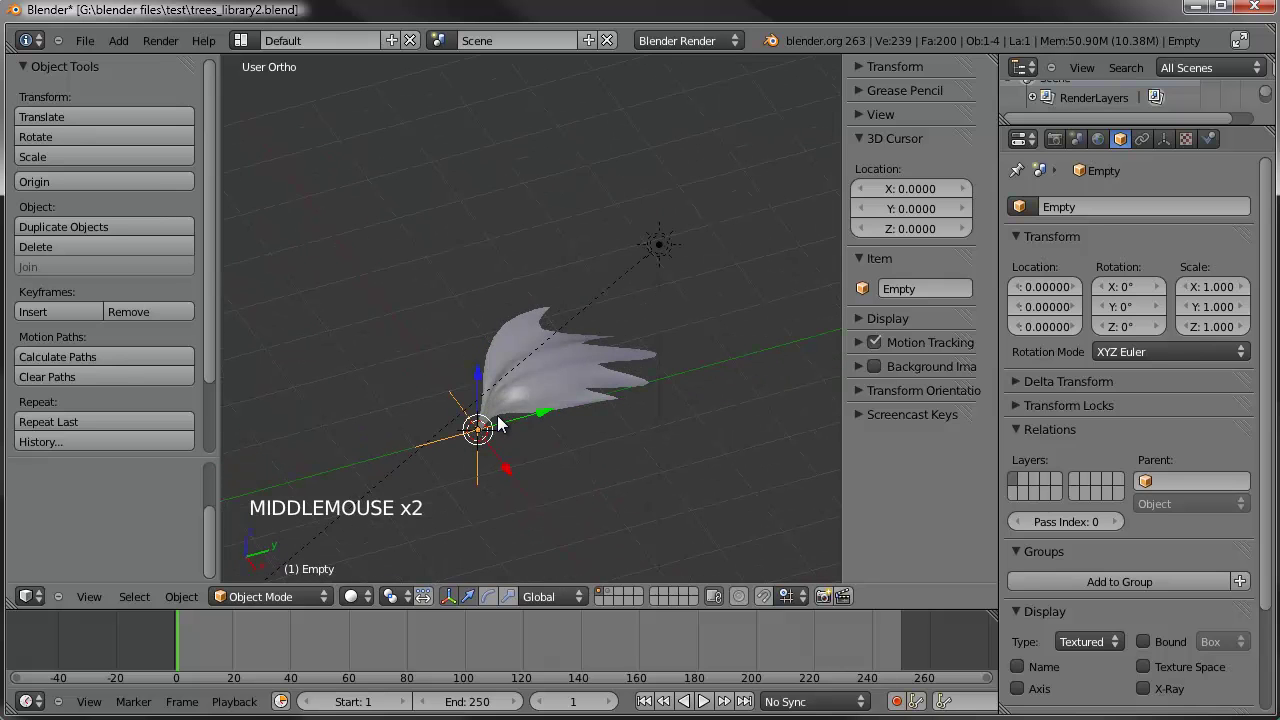
Select the leaf's outer lobe vertices, rotate them slightly in front view with a proportional size of 0.62, and leave Edit Mode
right_click(548, 383)
key("KP_1")
scroll(548, 383, "up", 3)
mouse_move(548, 383)
middle_mouse_down("shift")
mouse_move(440, 365)
mouse_move(550, 370)
middle_mouse_up("shift")
scroll(508, 371, "up", 2)
key("Tab")
key("a")
key("c")
right_click(590, 362)
key("KP_7")
scroll(595, 357, "down", 4)
key("c")
mouse_move(589, 257)
left_mouse_down()
mouse_move(586, 300)
mouse_move(514, 271)
mouse_move(371, 271)
left_mouse_up()
right_click(371, 271)
middle_click_drag(371, 271, 600, 234)
key("KP_1")
scroll(600, 234, "up", 5)
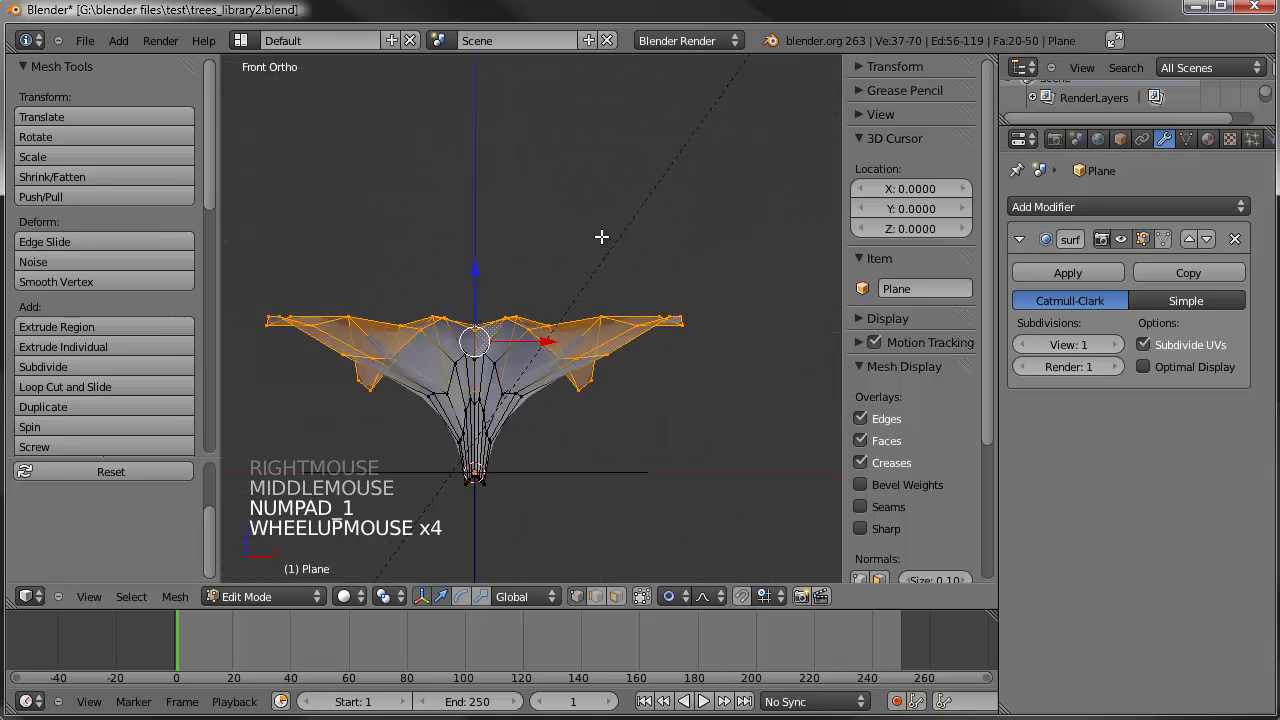
key("r")
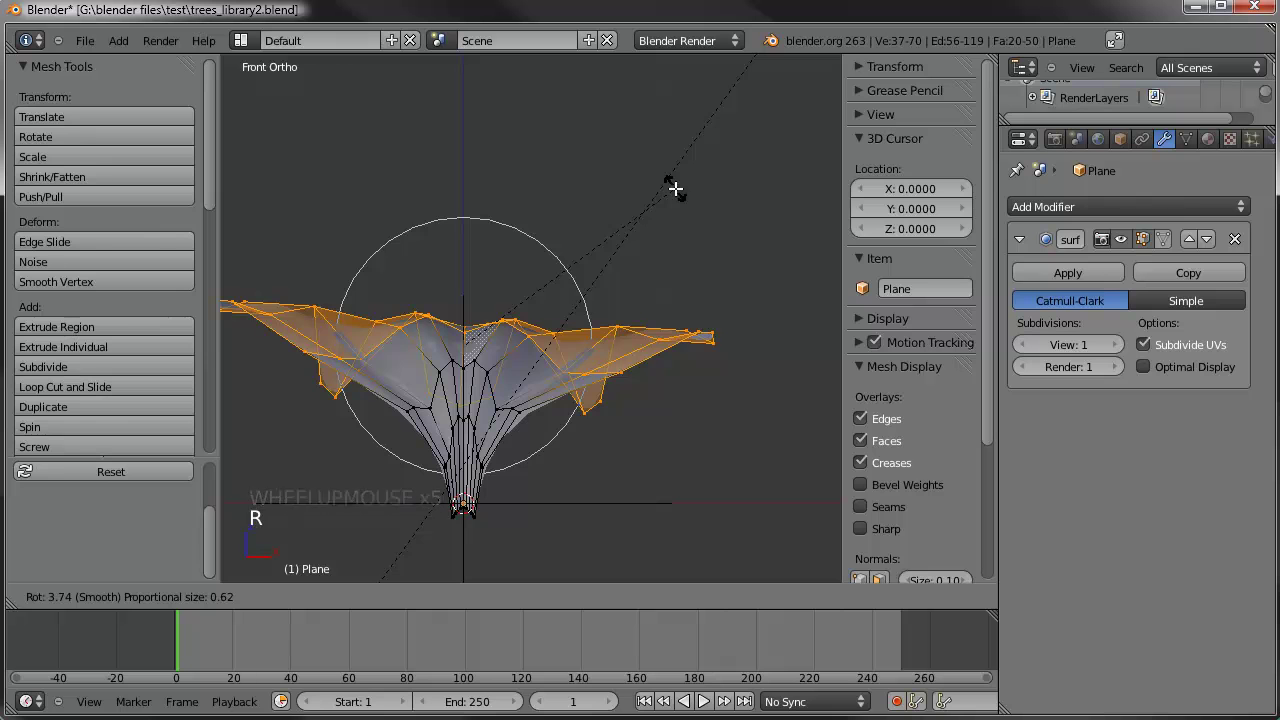
left_click(595, 328)
key("Tab")
middle_click_drag(595, 328, 486, 323)
scroll(555, 374, "down", 3)
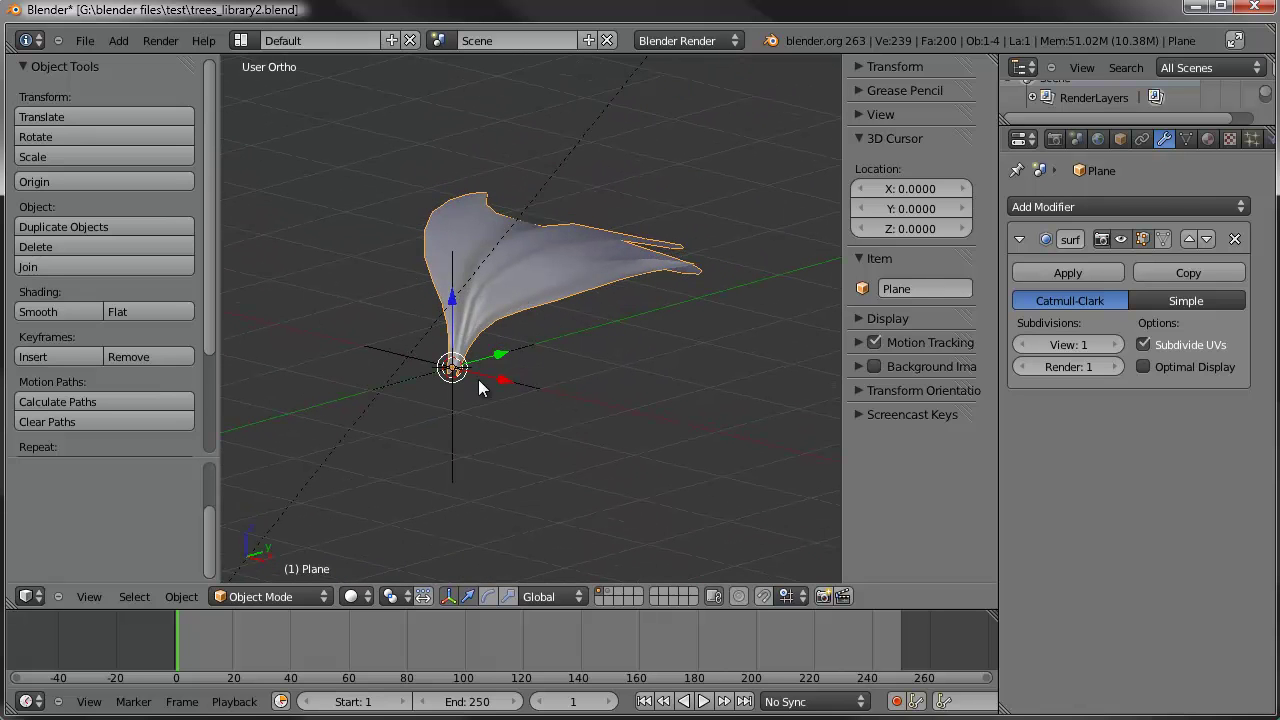
Add a Bezier curve at the 3D cursor and open it in Edit Mode
key("shift+a")
mouse_move(473, 240)
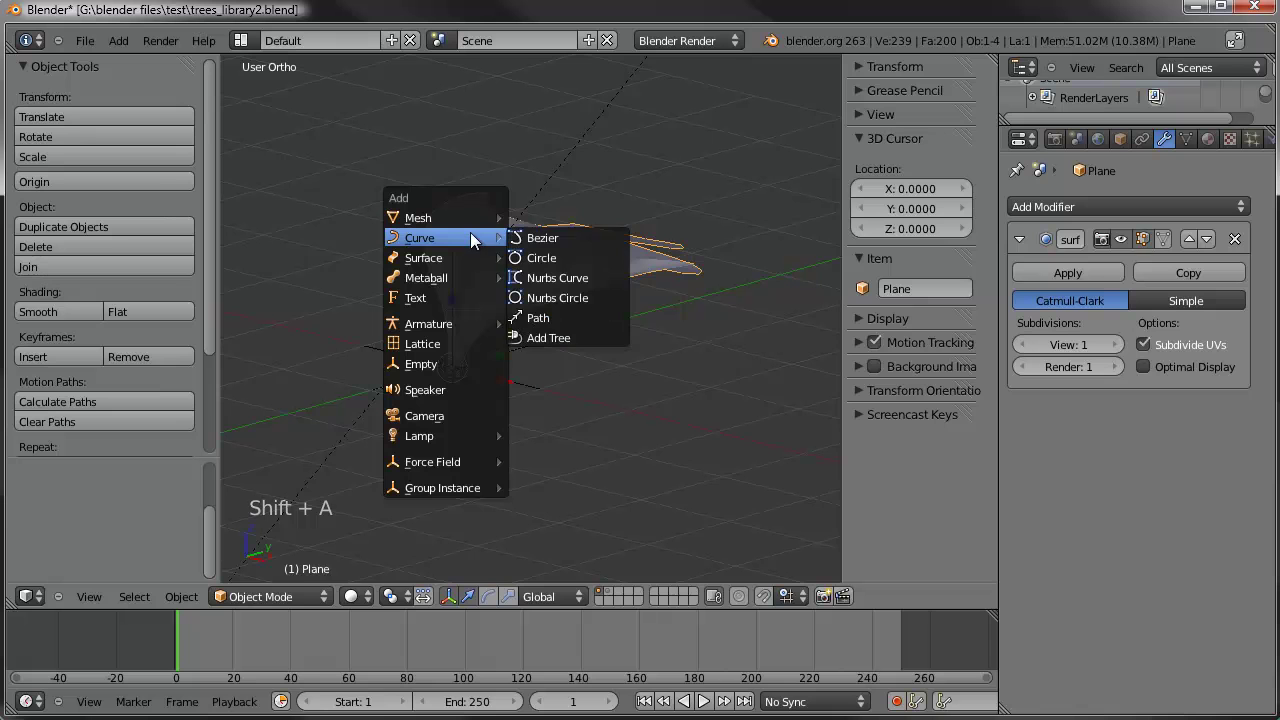
left_click(563, 237)
scroll(541, 242, "down", 4)
middle_click(541, 242)
scroll(535, 358, "up", 3)
key("Tab")
scroll(580, 403, "up", 3)
middle_click_drag(535, 360, 534, 283, "shift")
scroll(551, 409, "up", 1)
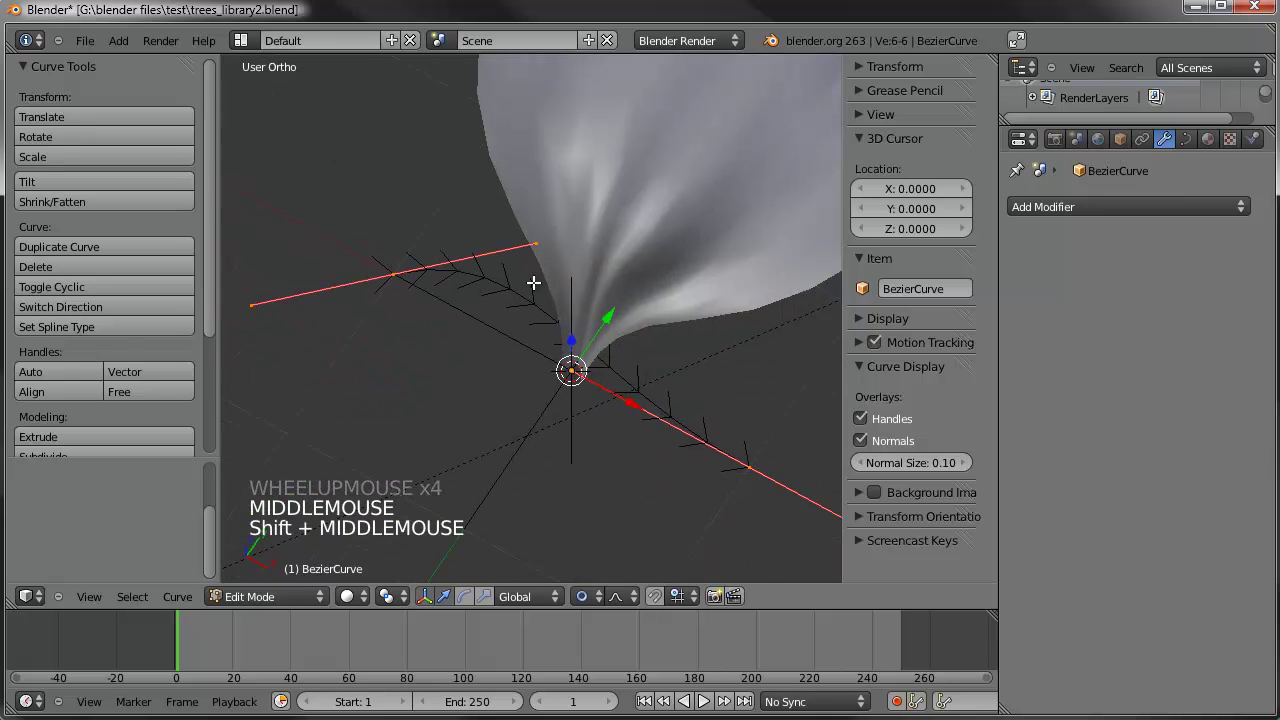
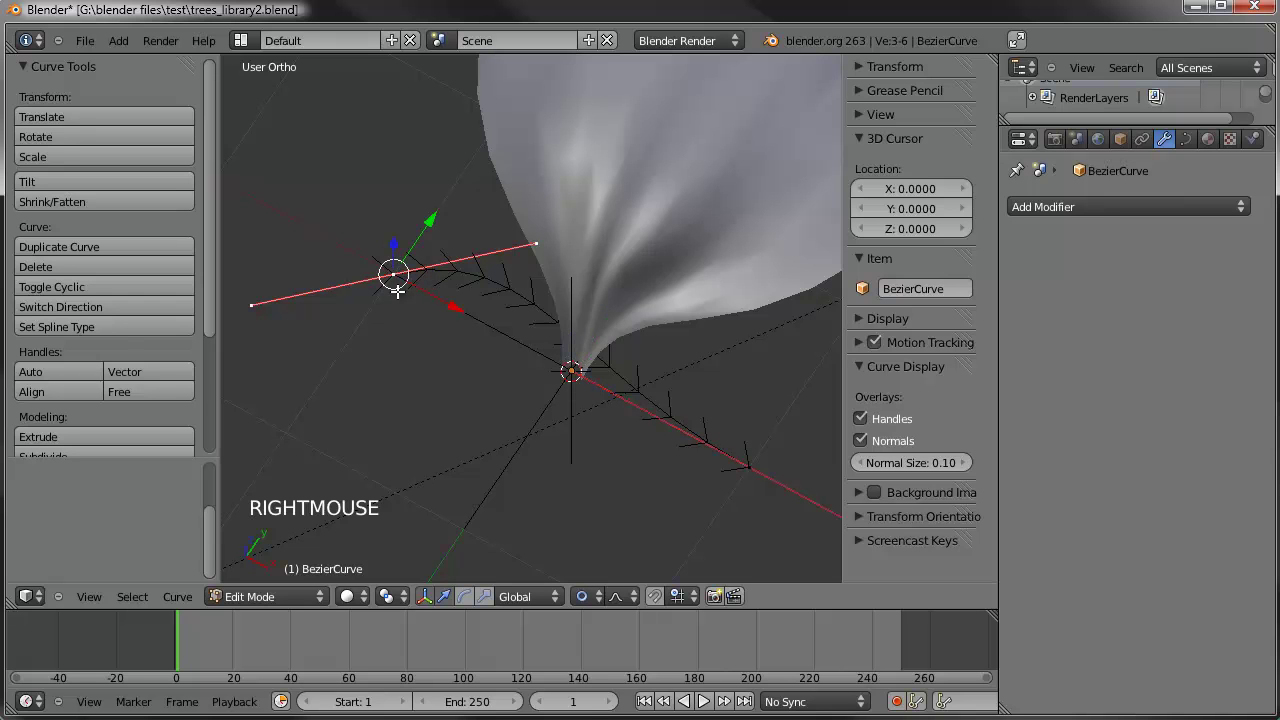
Snap one end control point of the curve to the 3D cursor and rotate its handles to roughly vertical
key("shift+s")
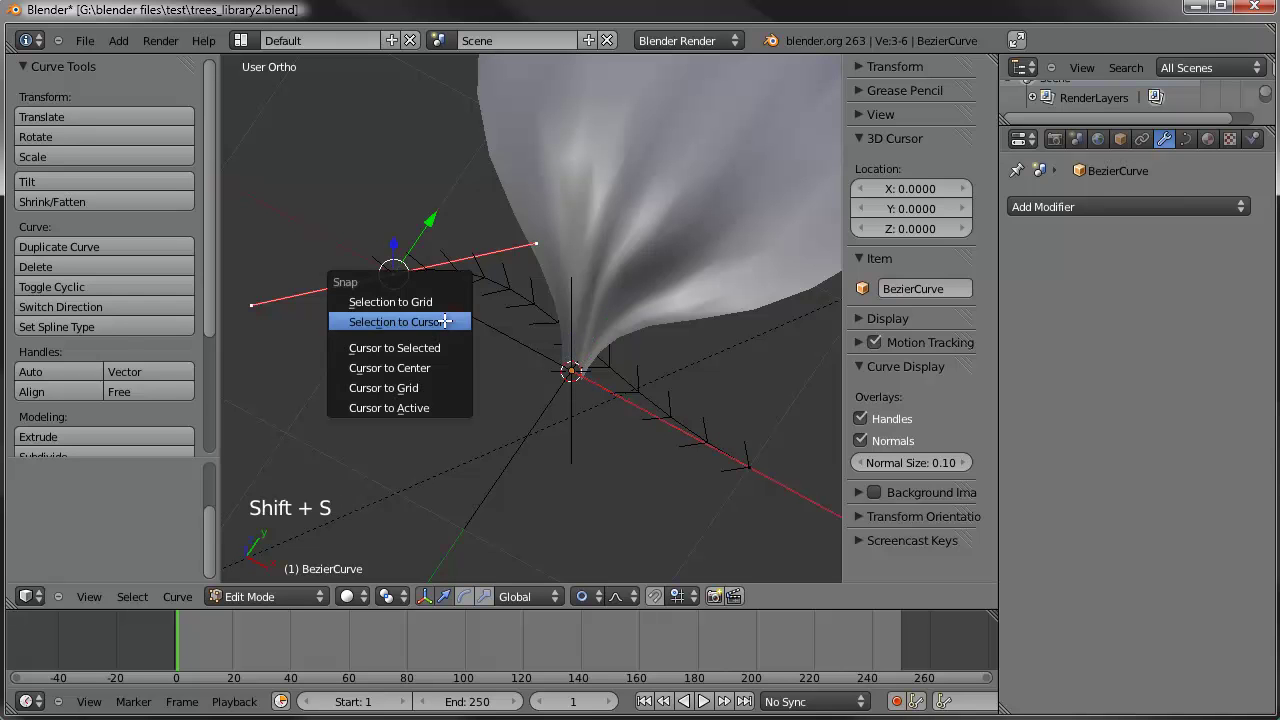
left_click(443, 321)
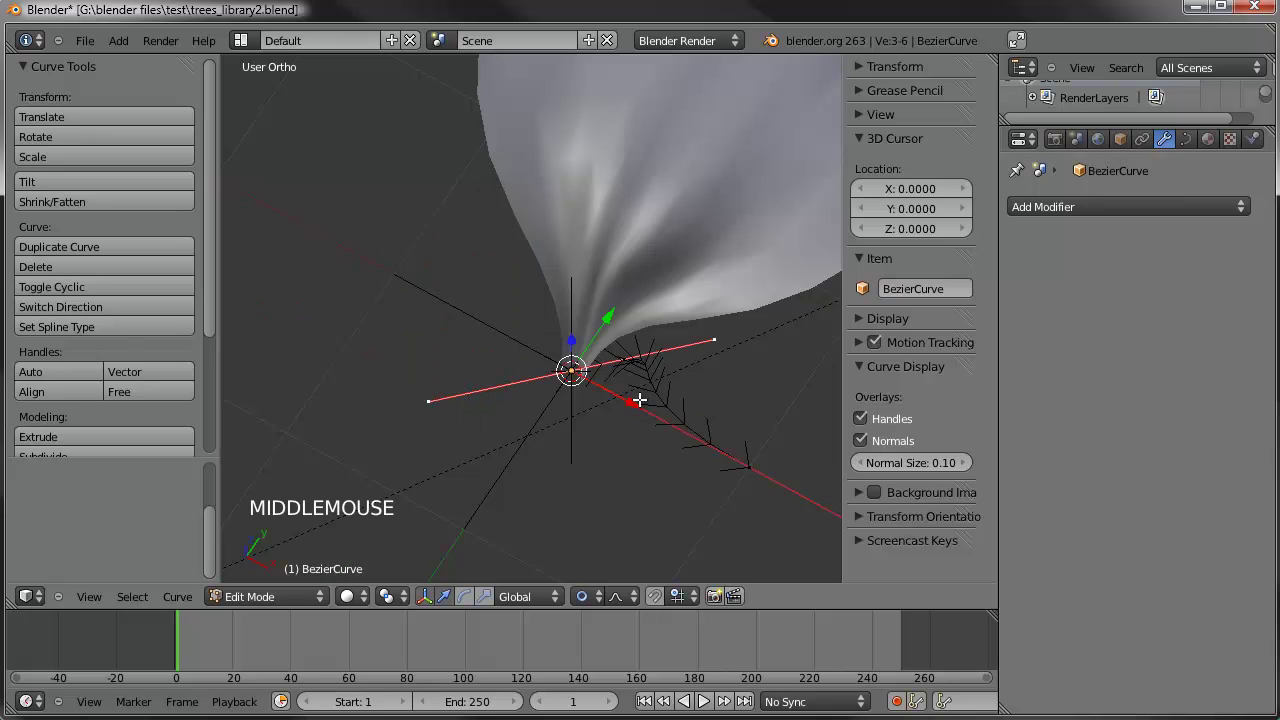
middle_click_drag(639, 400, 611, 267)
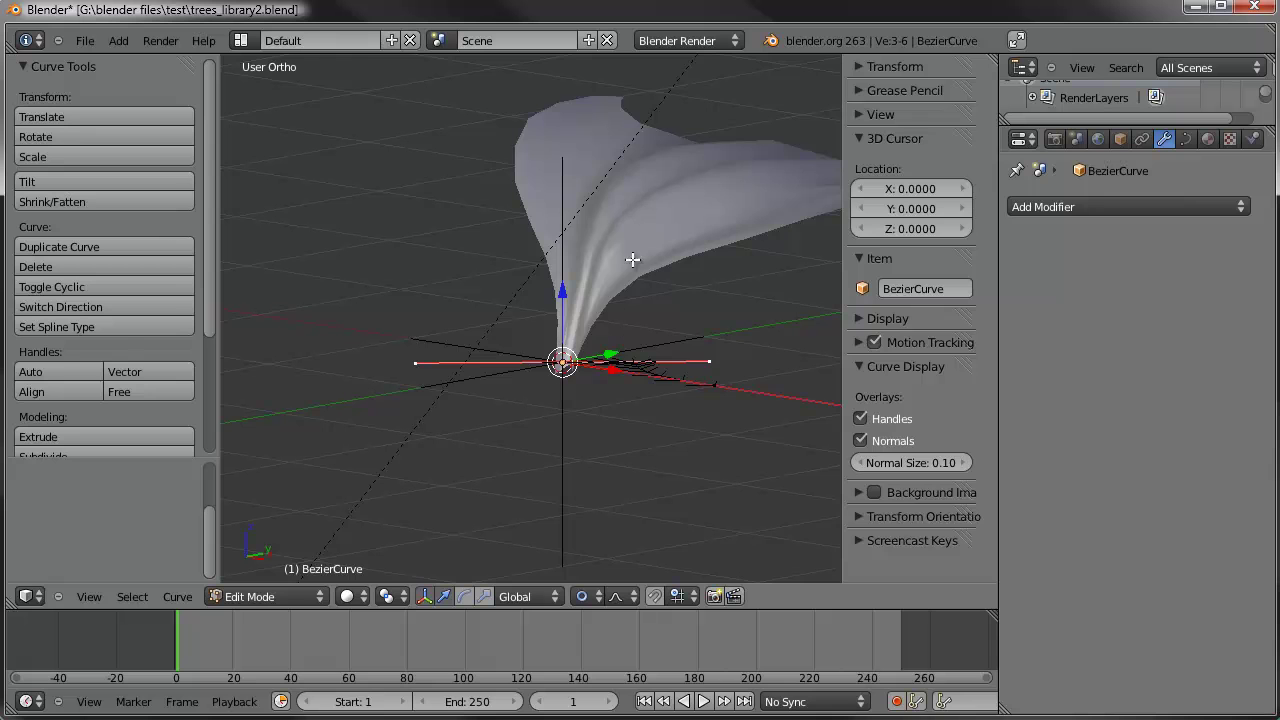
key("r")
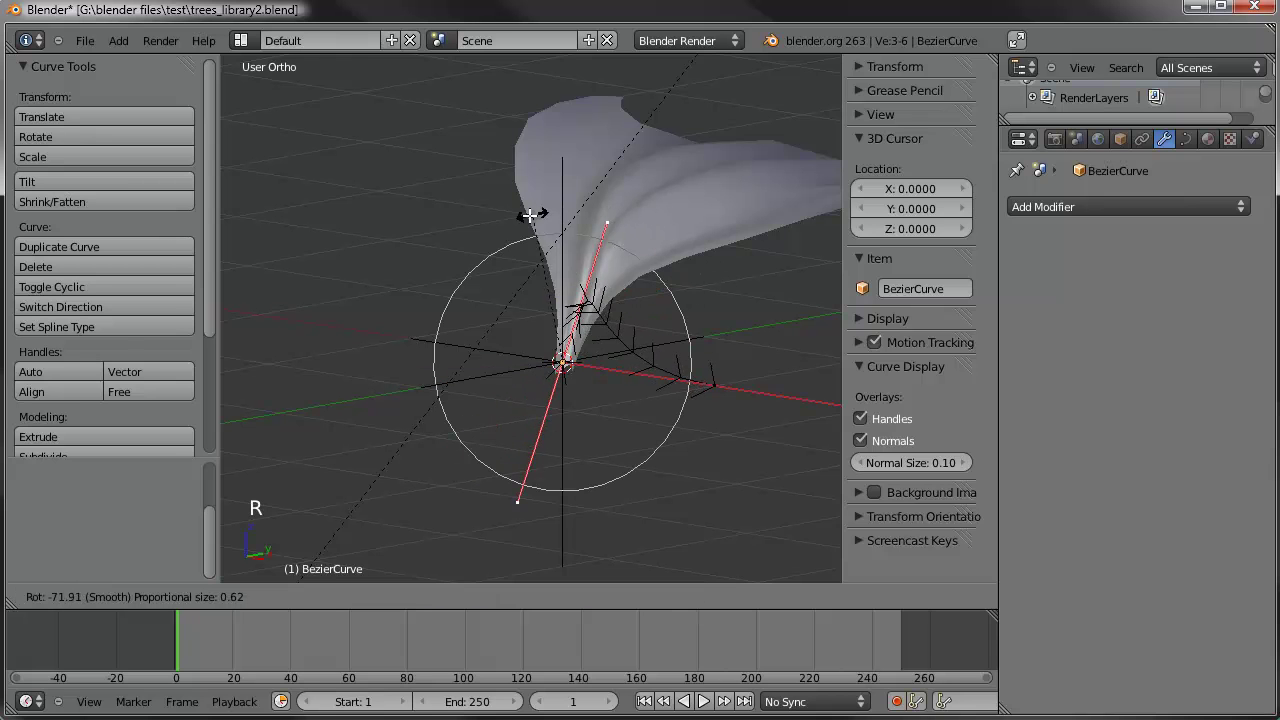
left_click(487, 230)
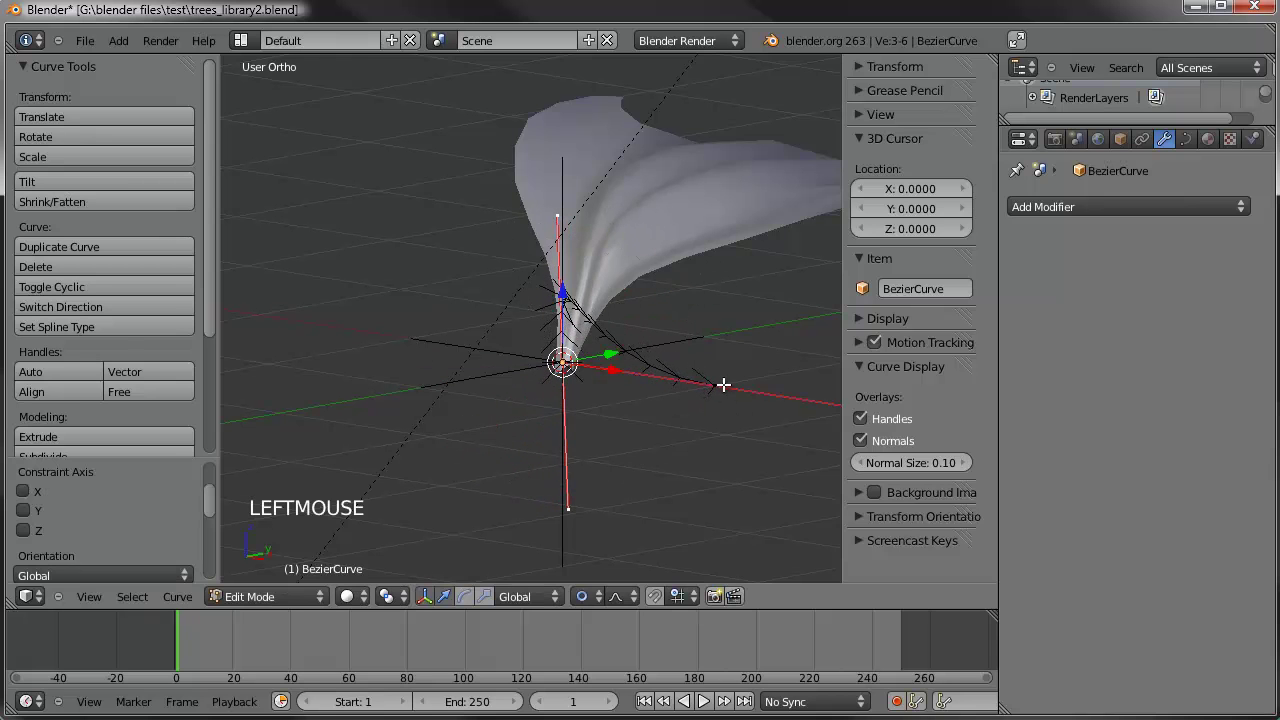
Move the curve's other end control point high above the leaf and rotate its handles so the curve runs almost straight up
key("g")
key("g")
left_click(675, 205)
scroll(681, 309, "down", 2)
middle_click_drag(681, 309, 731, 409, "shift")
key("KP_1")
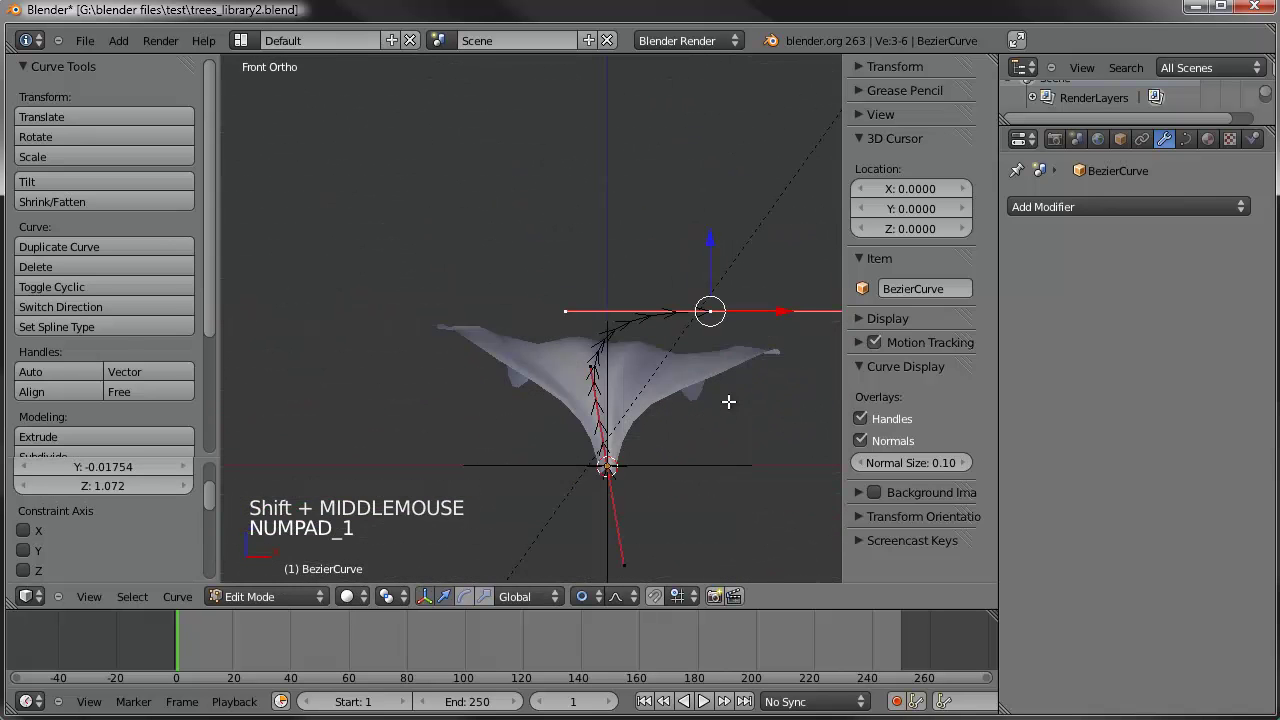
key("r")
left_click(815, 423)
key("g")
left_click(765, 255)
key("r")
left_click(732, 192)
key("g")
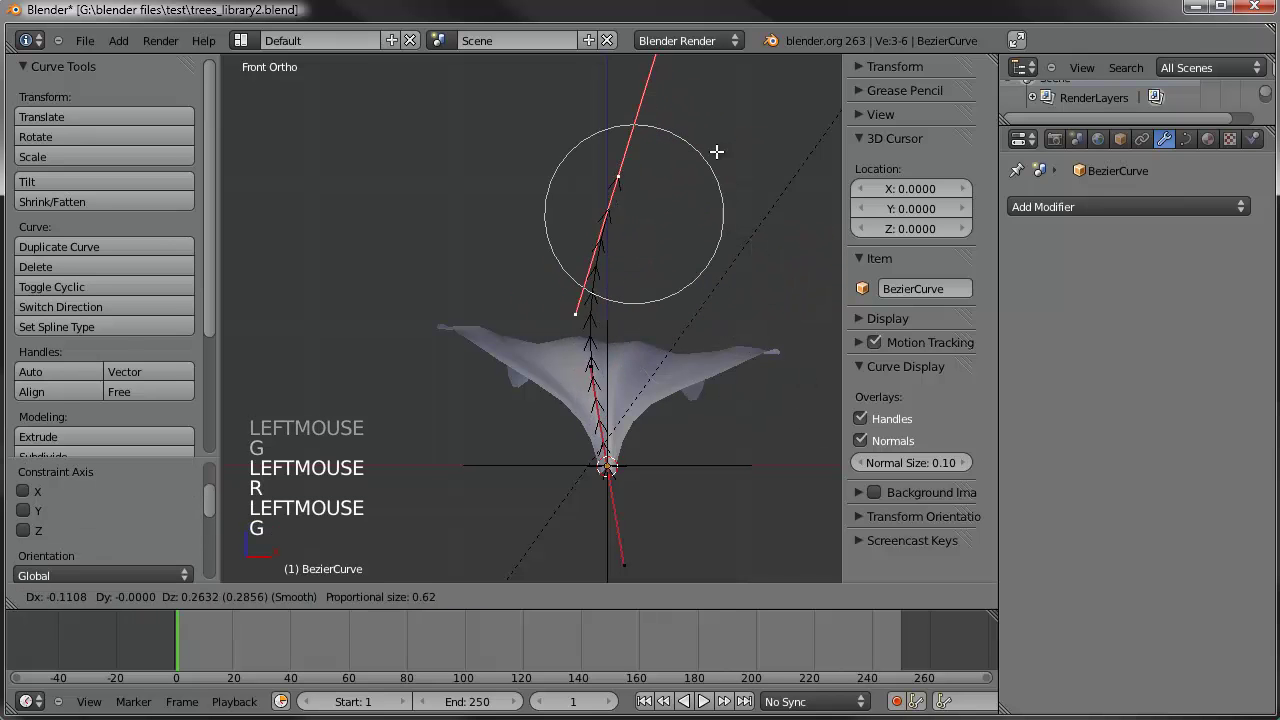
left_click(706, 130)
Rotate the curve's base control point to adjust its bend, and leave Edit Mode
right_click(615, 463)
key("r")
left_click(714, 440)
middle_click_drag(708, 320, 648, 375)
key("Tab")
scroll(537, 410, "down", 3)
Add an Array modifier to the leaf and set its X relative offset to 0
right_click(648, 375)
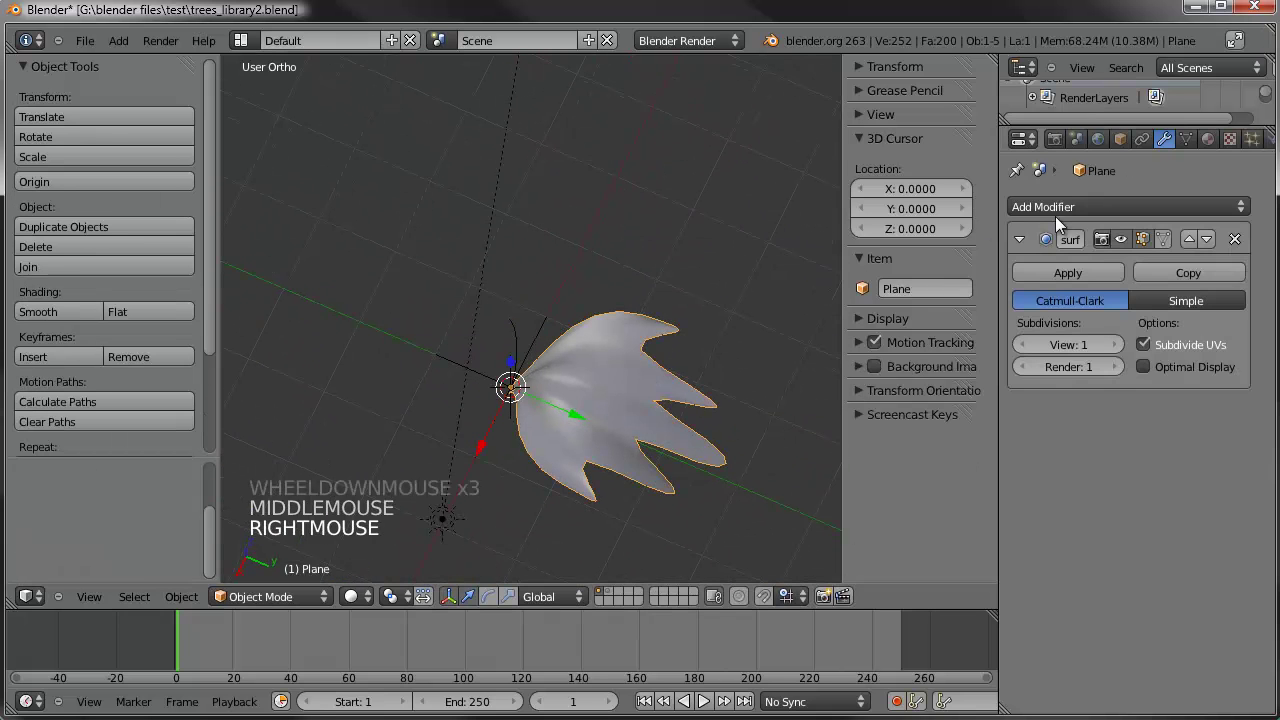
left_click(1103, 206)
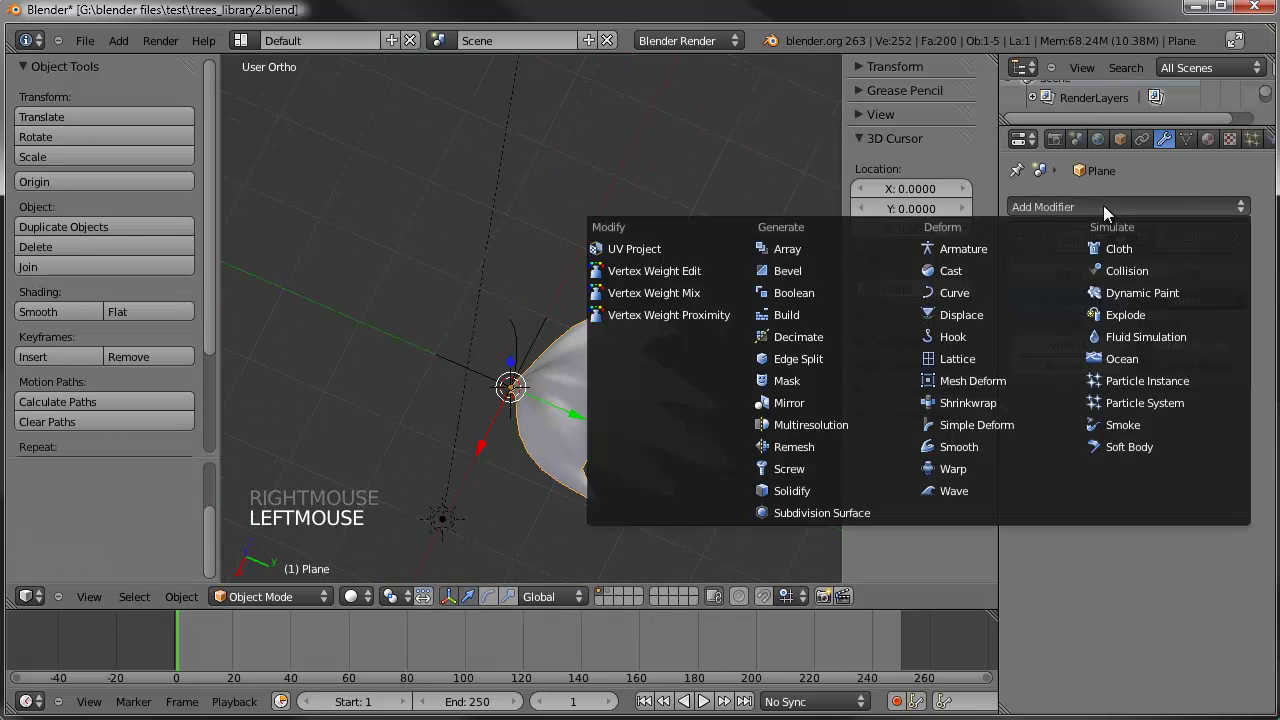
left_click(858, 254)
middle_click_drag(525, 472, 516, 358)
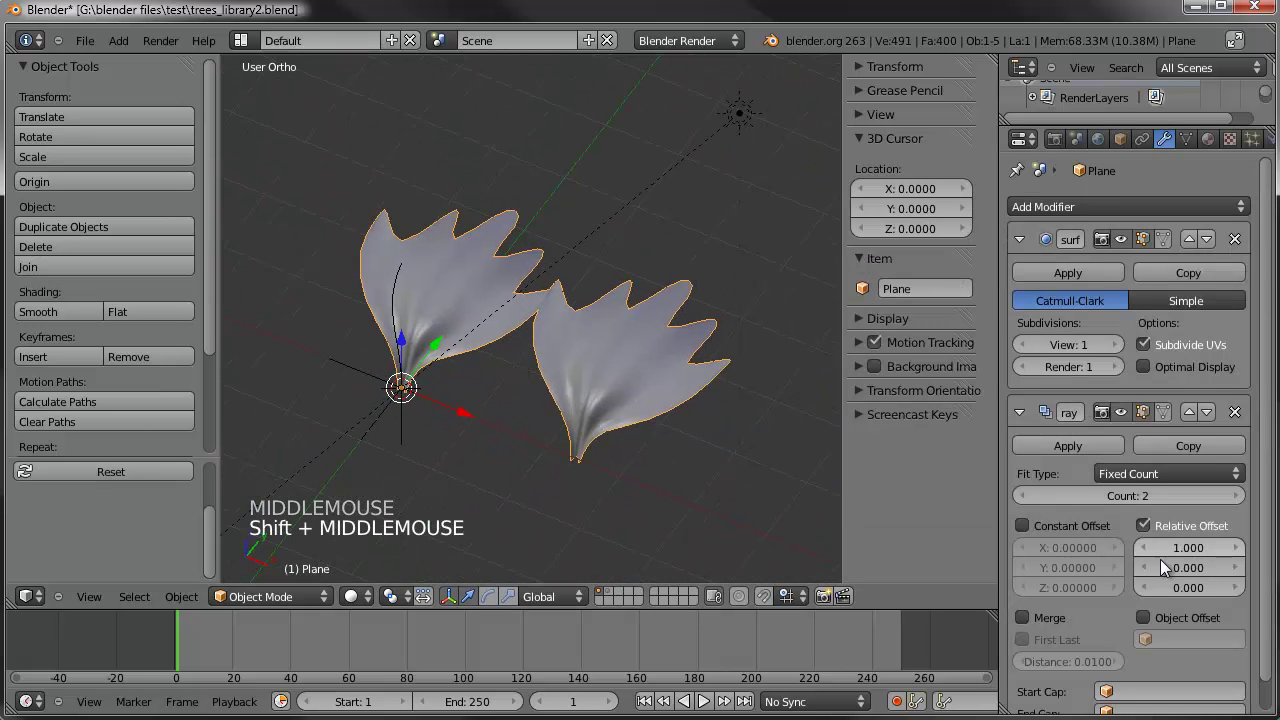
left_click(1189, 549)
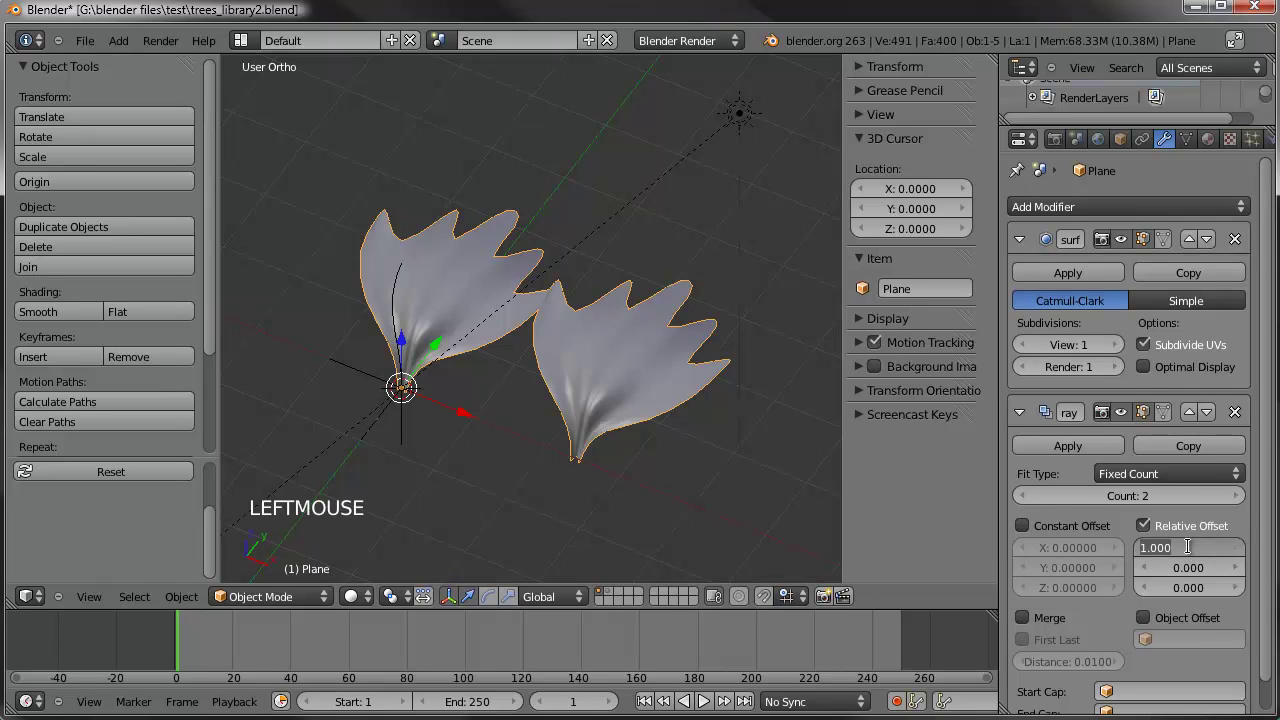
type("0")
key("Return")
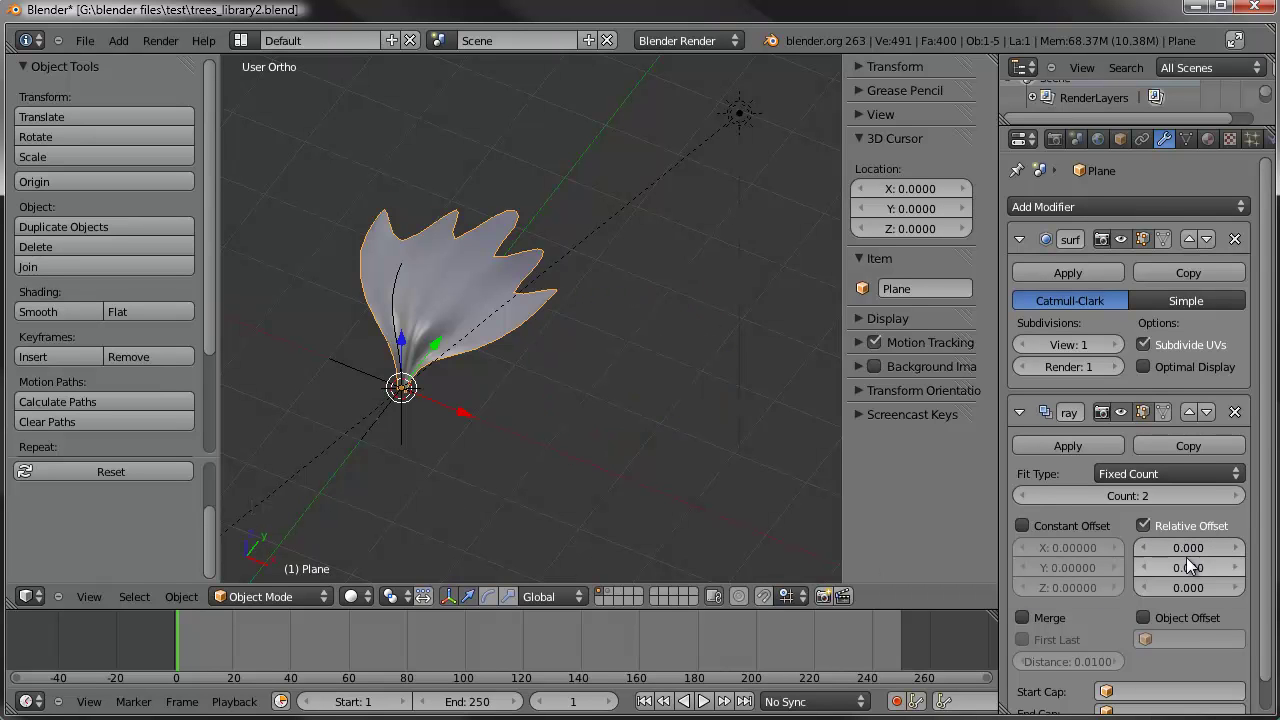
Switch the leaf's array from relative offset to object offset, using Empty as the offset object
left_click(1143, 525)
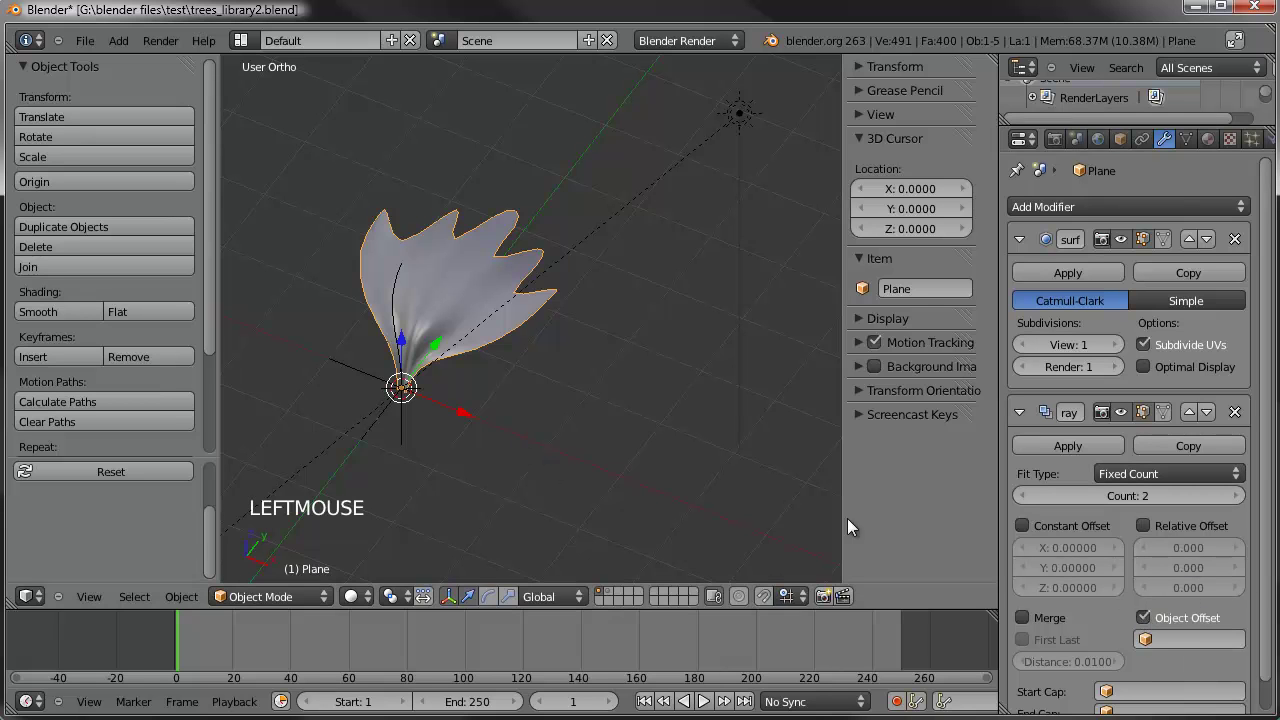
left_click(1190, 638)
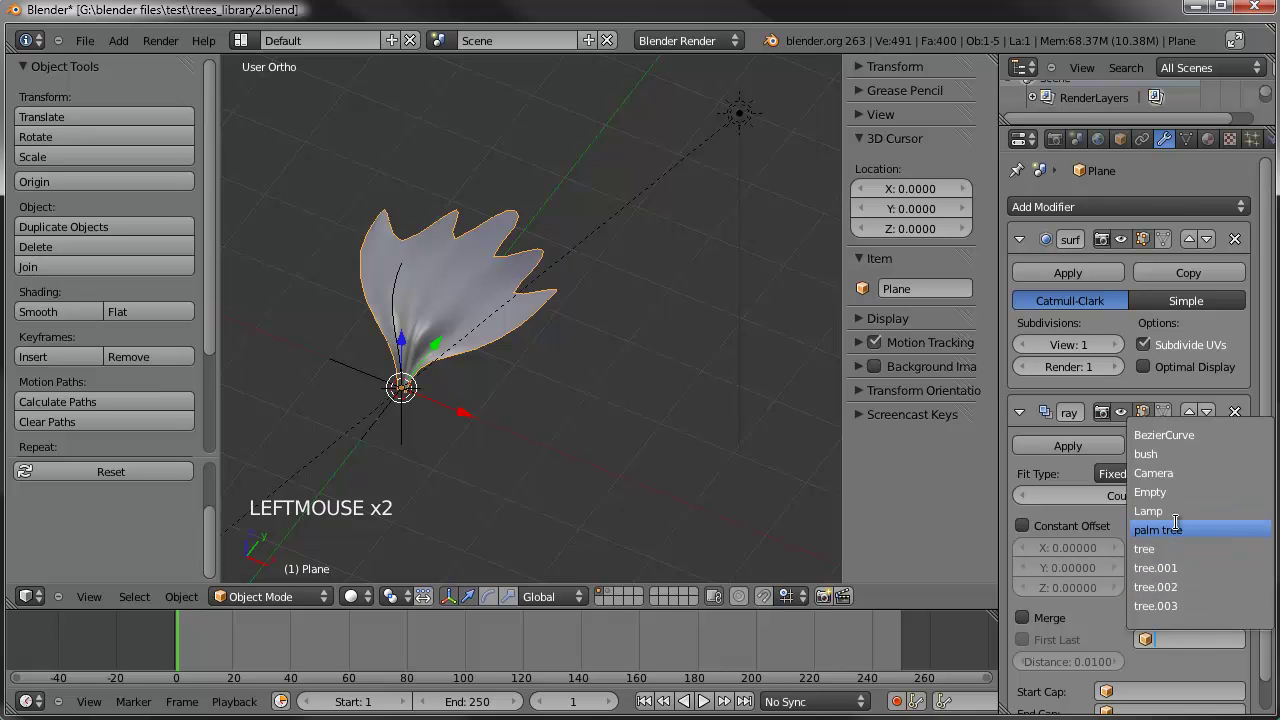
left_click(1150, 492)
Rotate the empty about -106.7° around the global Z axis to fan out the arrayed leaf copy
right_click(406, 428)
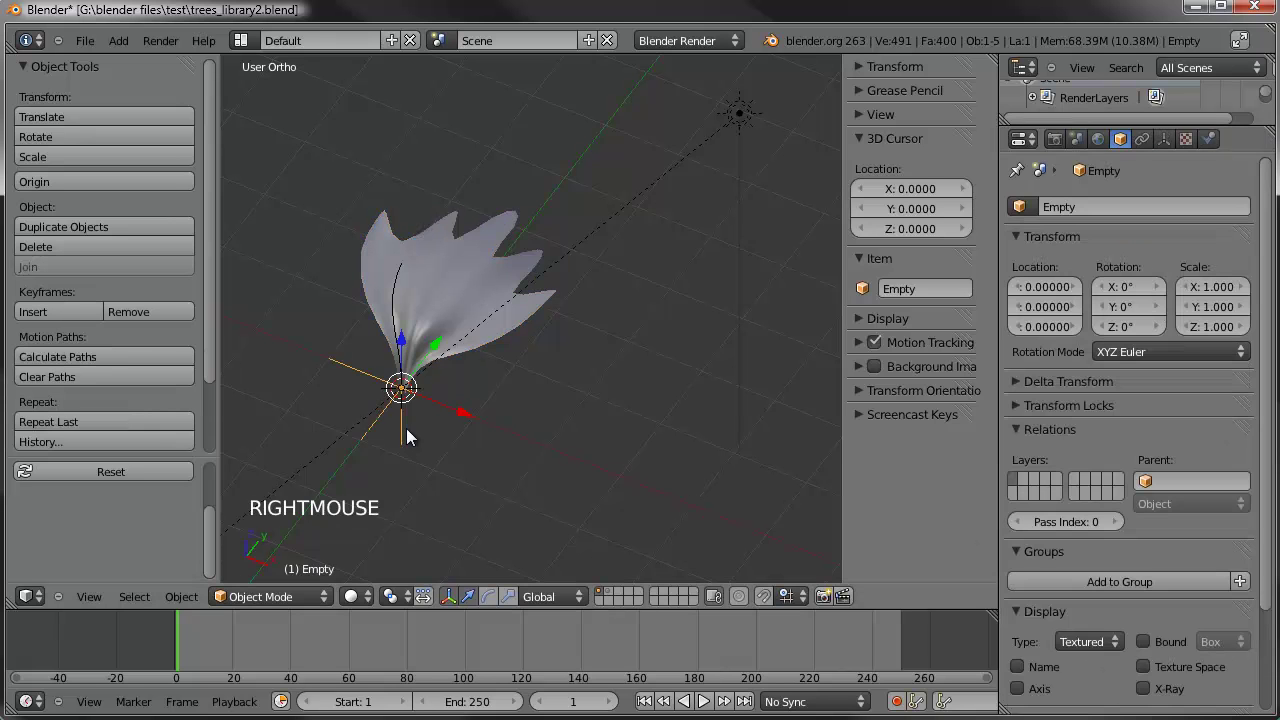
scroll(406, 428, "up", 2)
middle_click_drag(406, 430, 469, 425, "shift")
key("r")
key("z")
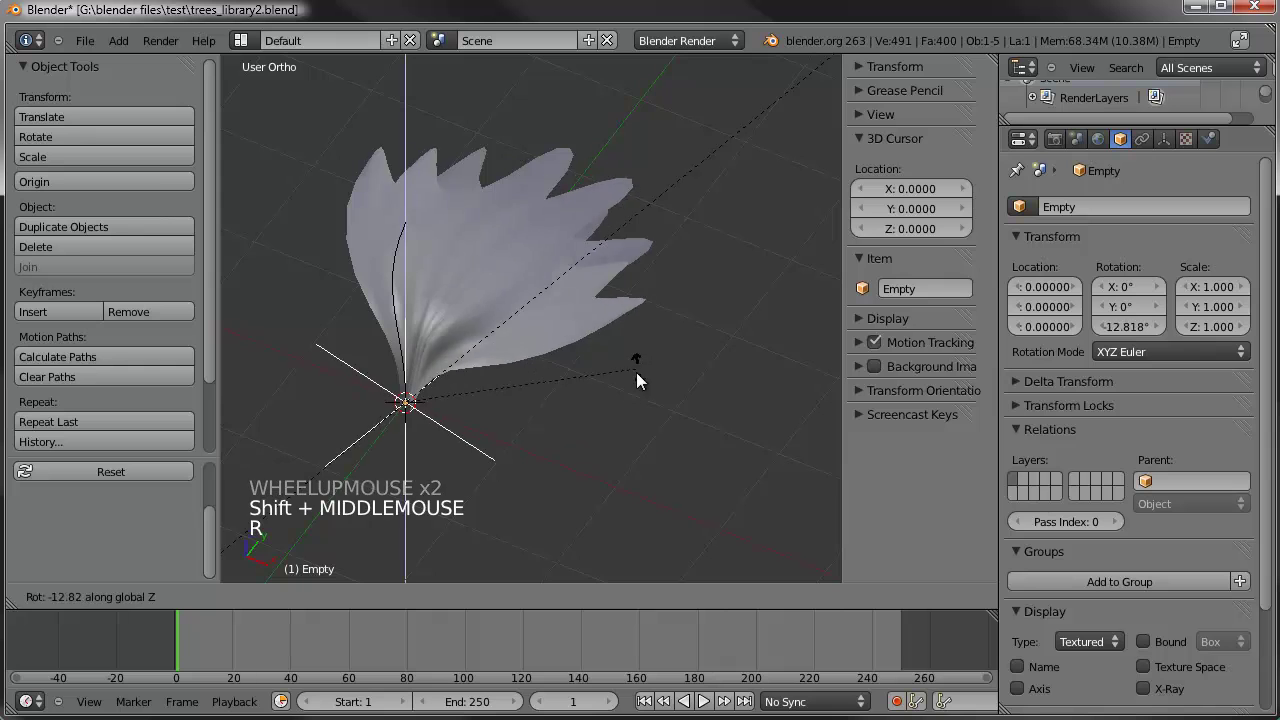
left_click(416, 528)
Set the leaf's Array modifier count to 7
right_click(516, 247)
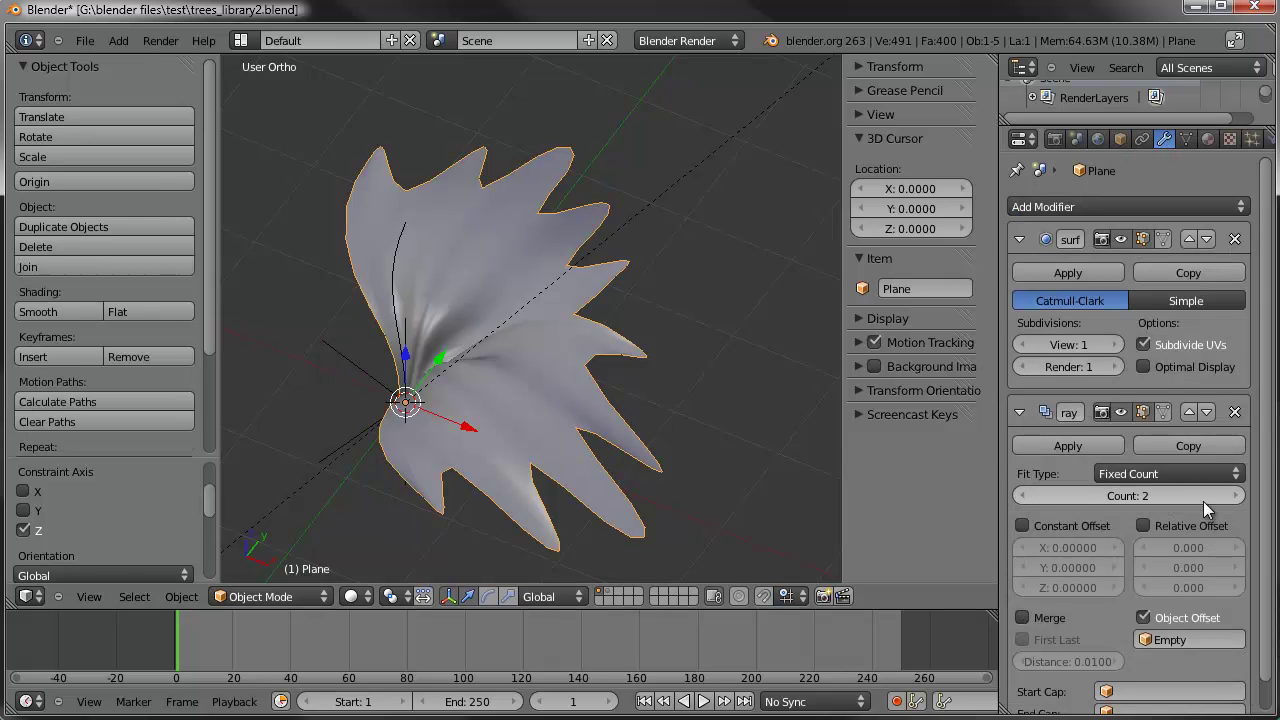
left_click(1237, 496)
left_click(1237, 496)
left_click(1237, 496)
left_click(1237, 496)
left_click(1237, 496)
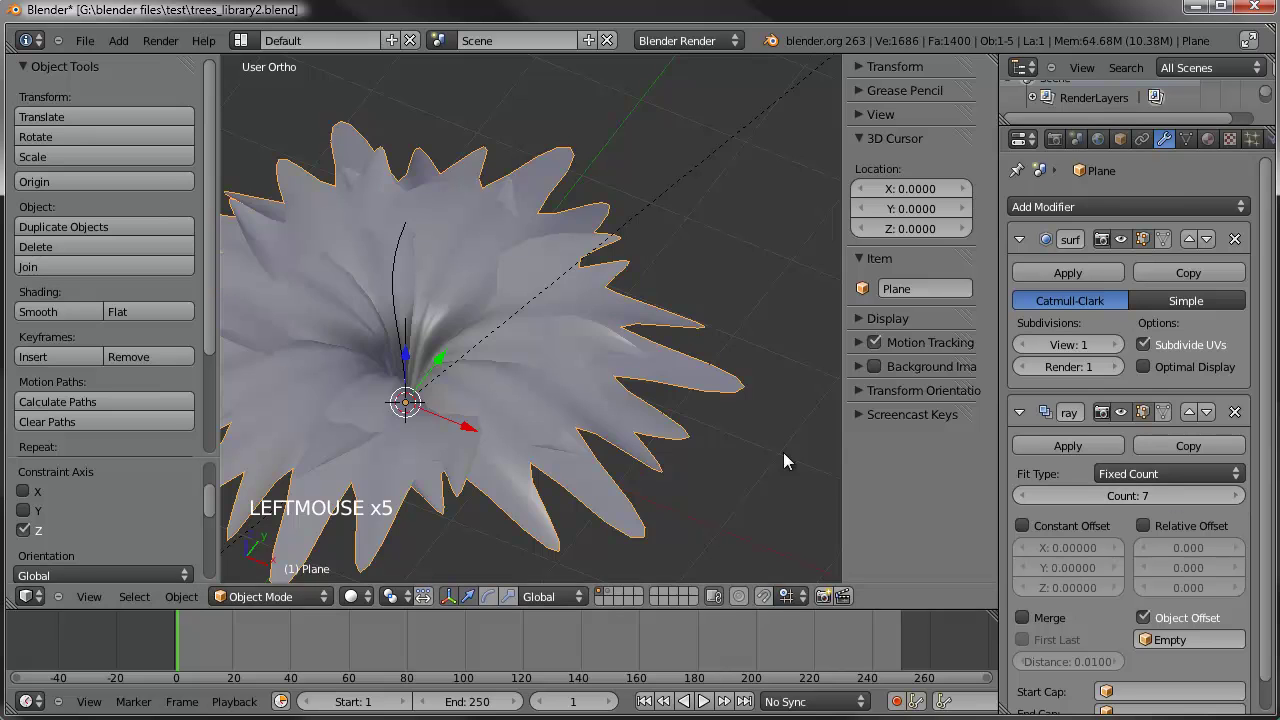
Select the empty at the base of the arrayed leaves
scroll(590, 437, "down", 2)
middle_click_drag(590, 437, 469, 411)
right_click(709, 420)
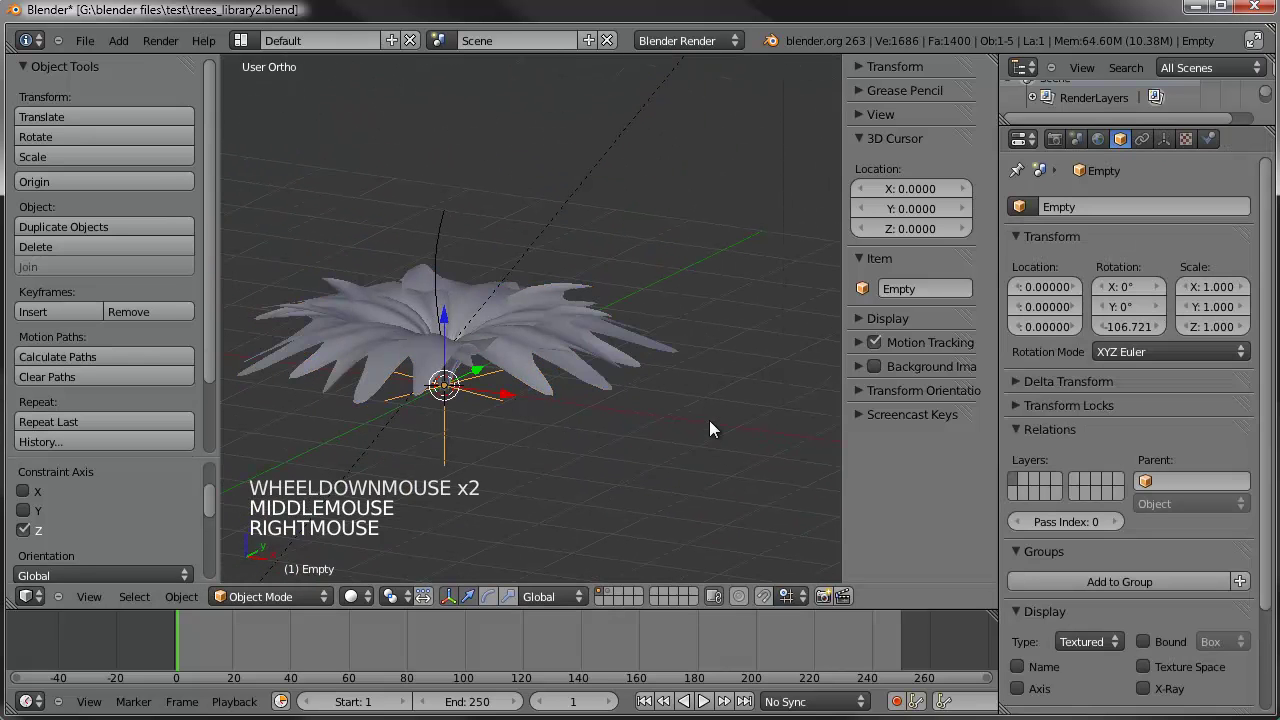
key("r")
key("r")
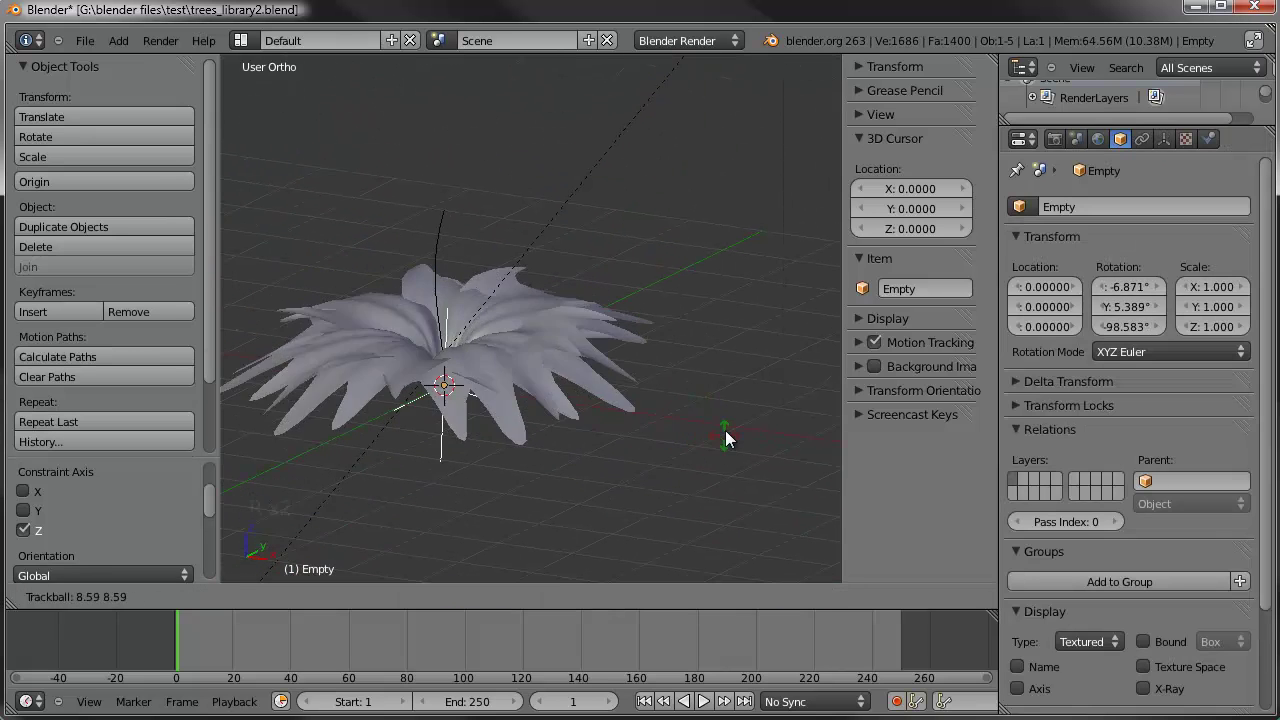
right_click(701, 407)
Raise the empty to about 0.12 on Z and rotate it around Z to about -108.7°
scroll(587, 430, "up", 2)
middle_click_drag(587, 430, 669, 430, "shift")
left_click_drag(495, 355, 496, 341)
key("r")
left_click(795, 382)
middle_click_drag(748, 374, 557, 390)
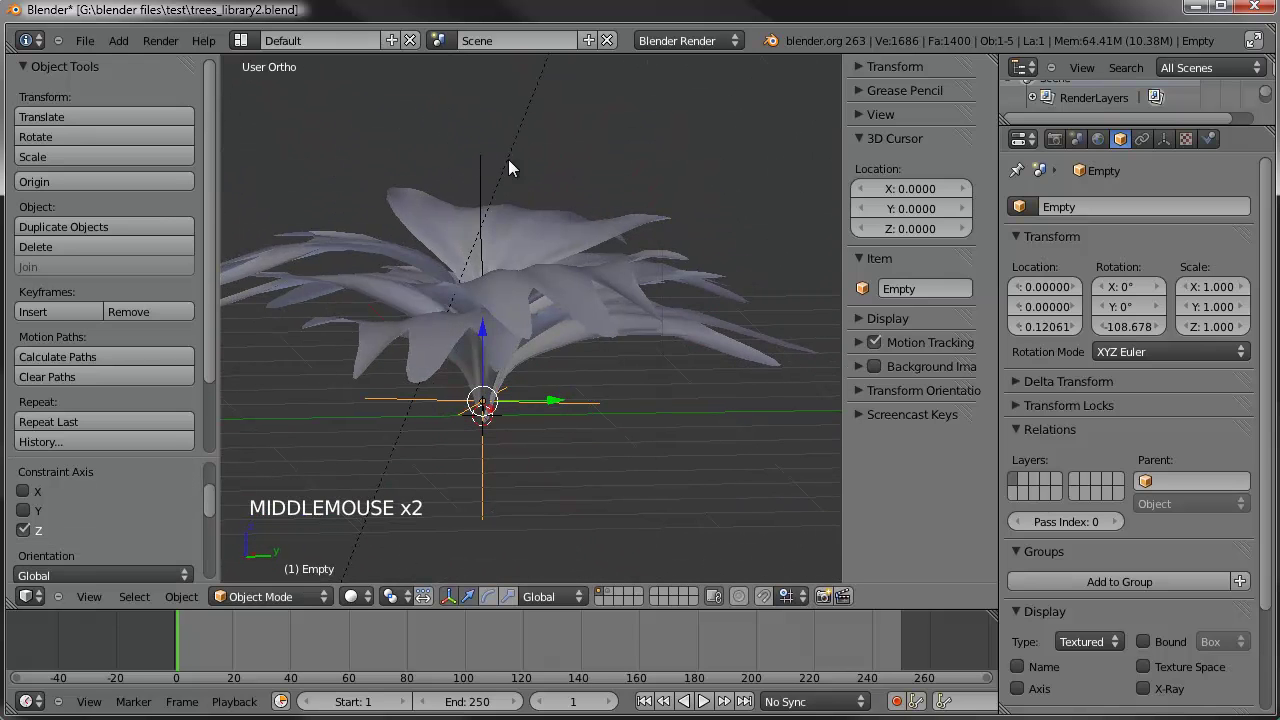
middle_click_drag(477, 333, 561, 367, "shift")
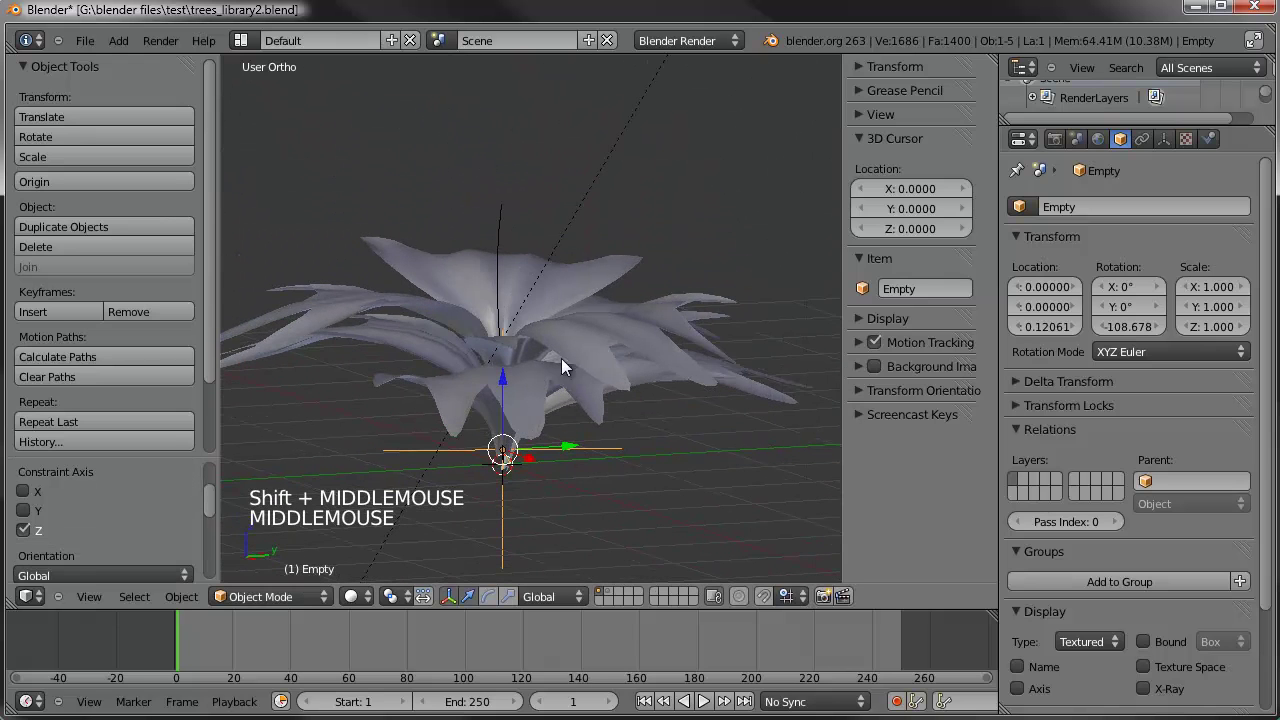
Scale the empty down to about 0.967 and raise it to about 0.196 on Z
key("s")
key("s")
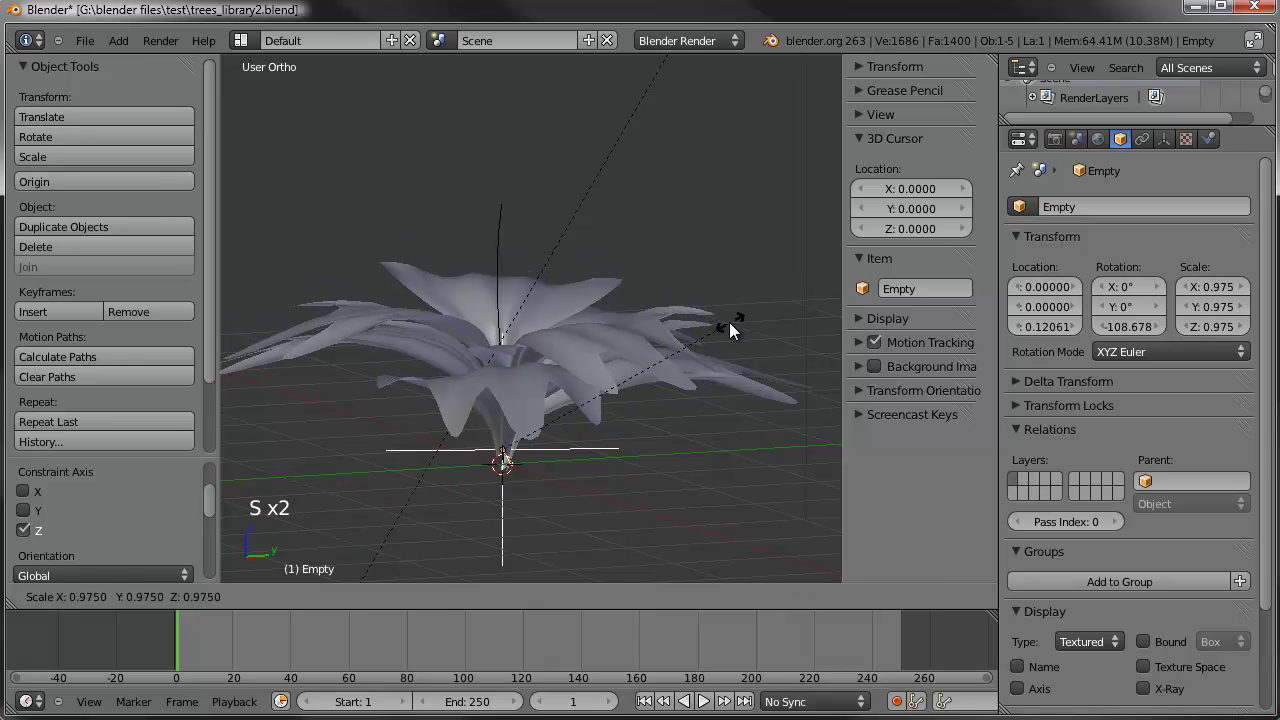
left_click(728, 323)
left_click_drag(505, 386, 525, 364)
middle_click_drag(525, 364, 666, 343)
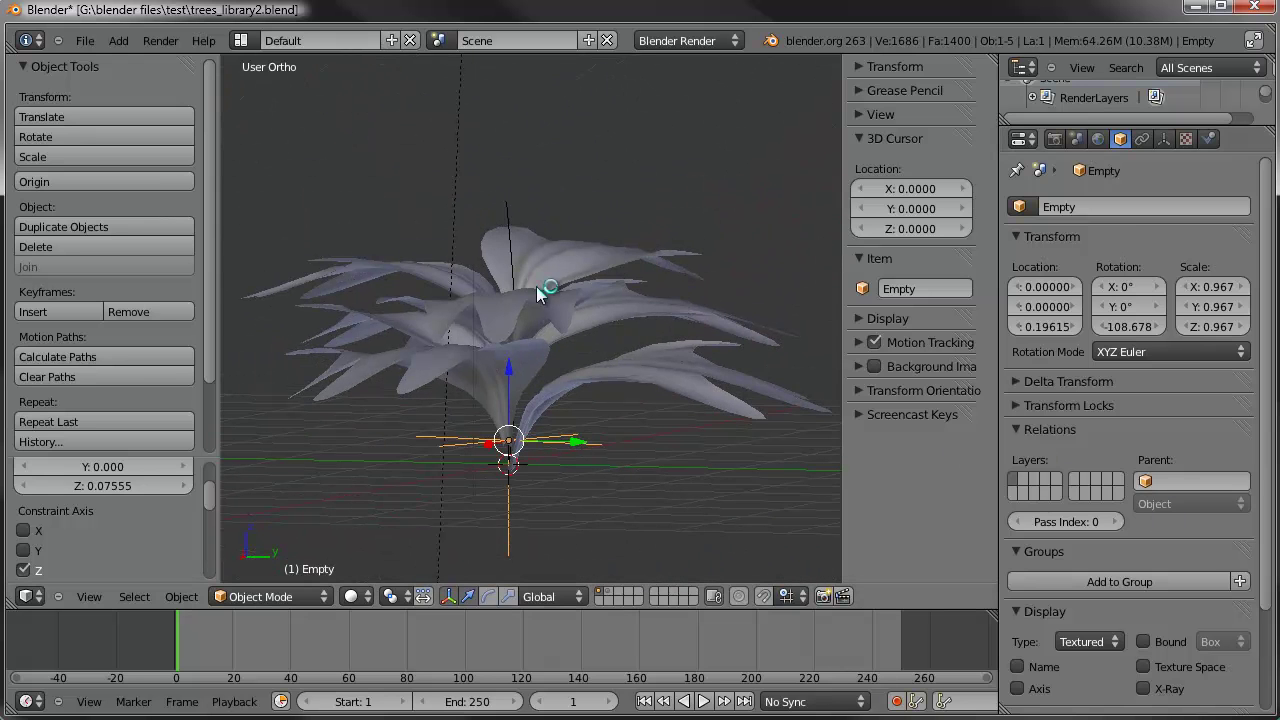
Switch the leaf's Array modifier to the Fit Curve fit type, using BezierCurve as the curve
right_click(556, 372)
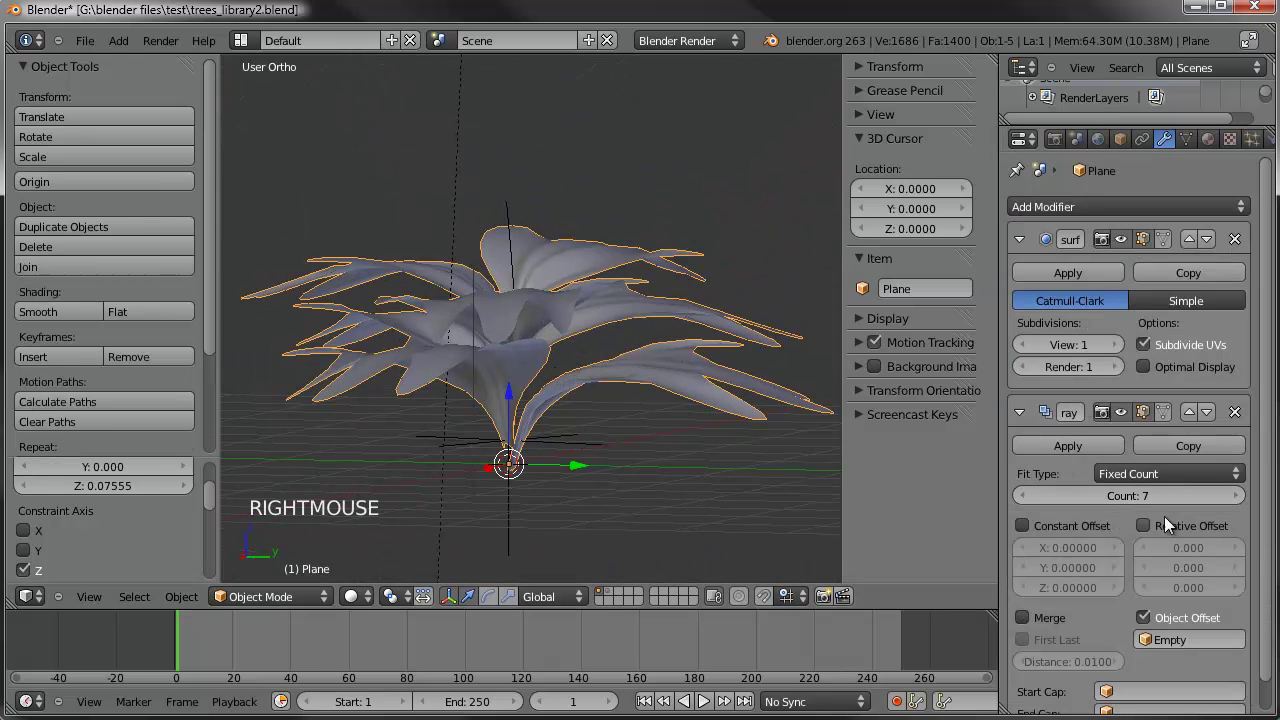
left_click(1137, 472)
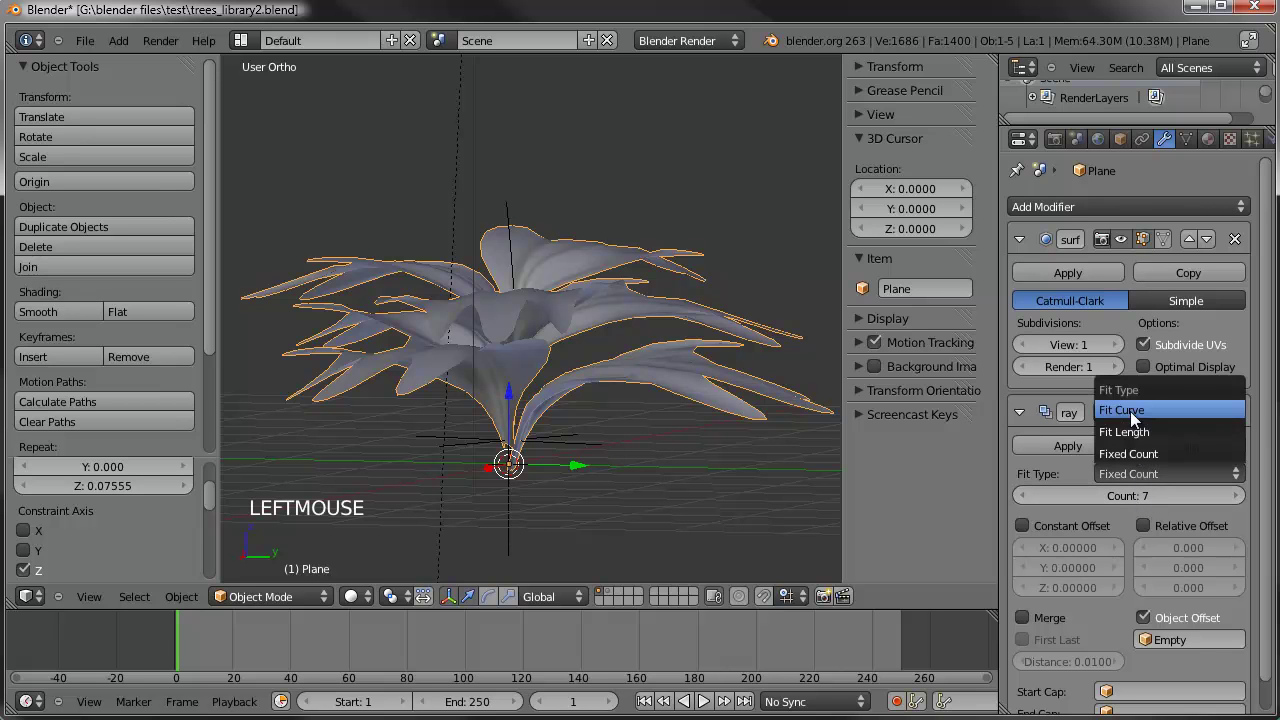
left_click(1130, 411)
left_click(1150, 496)
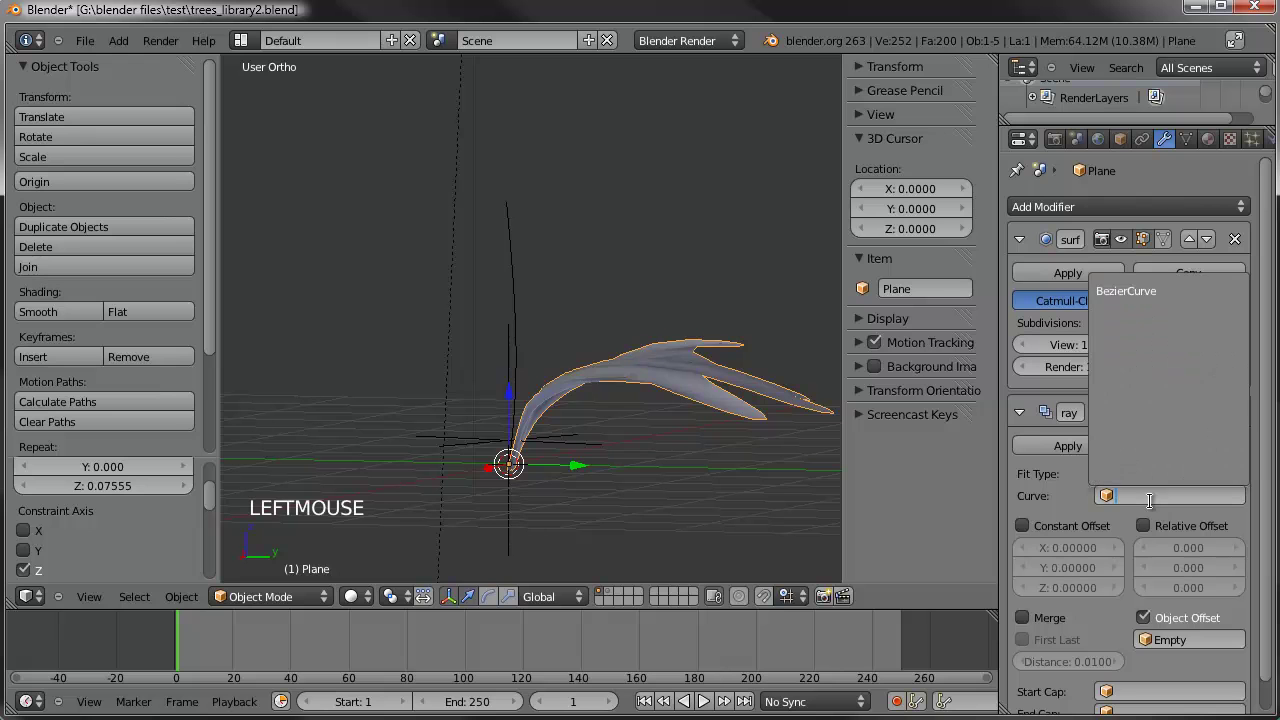
left_click(1138, 290)
middle_click_drag(515, 289, 515, 444)
middle_click_drag(503, 497, 571, 362)
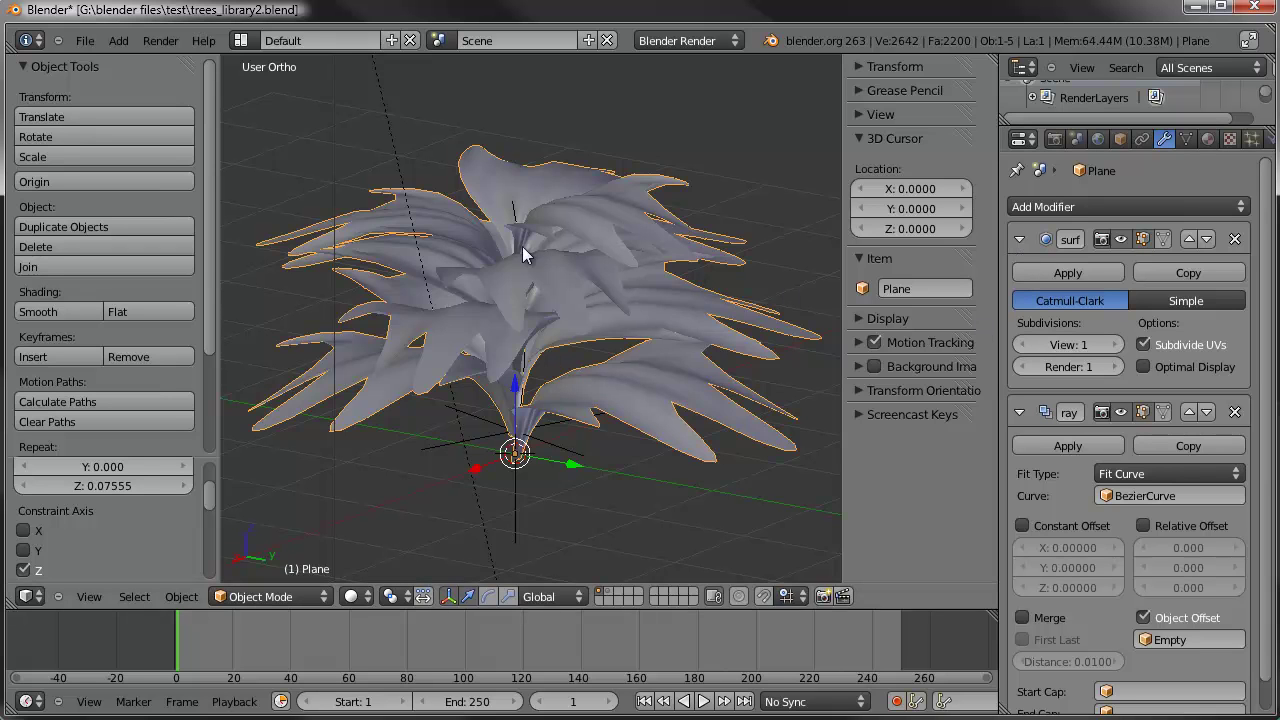
Add a Curve modifier to the leaf with BezierCurve as its object and Z as the deformation axis
left_click(1092, 205)
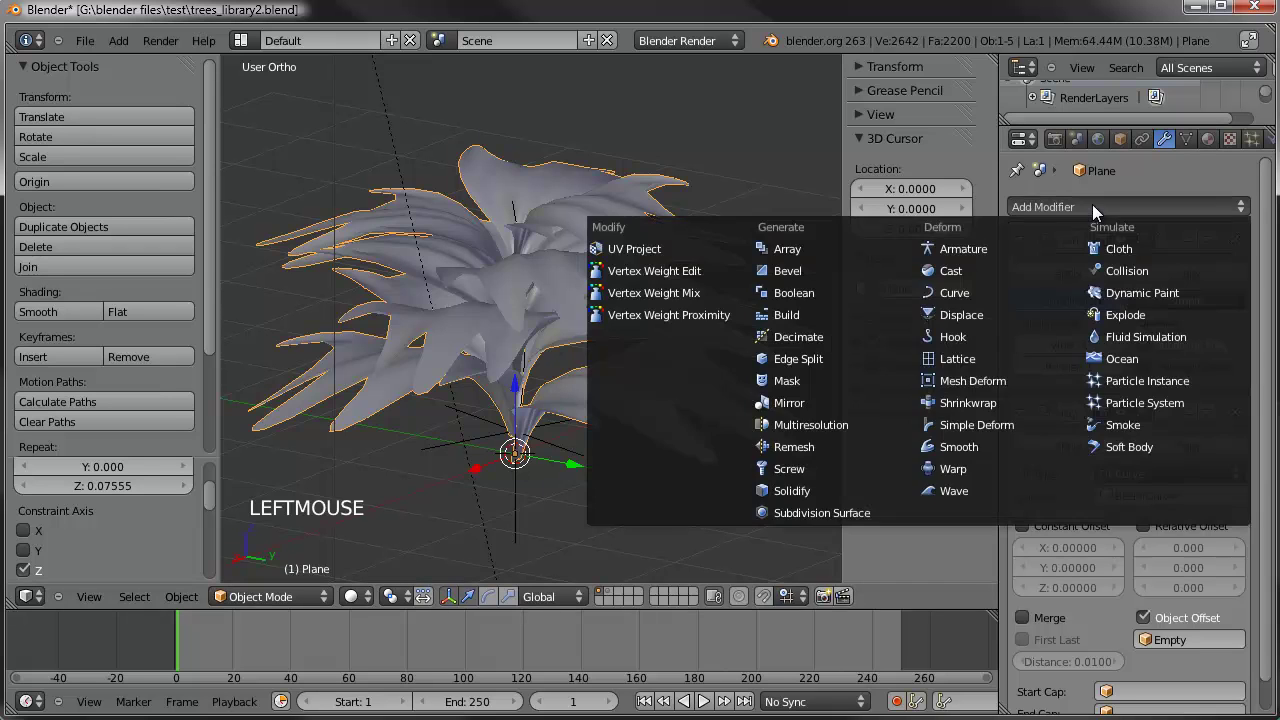
left_click(945, 290)
left_click(1020, 240)
left_click(1019, 277)
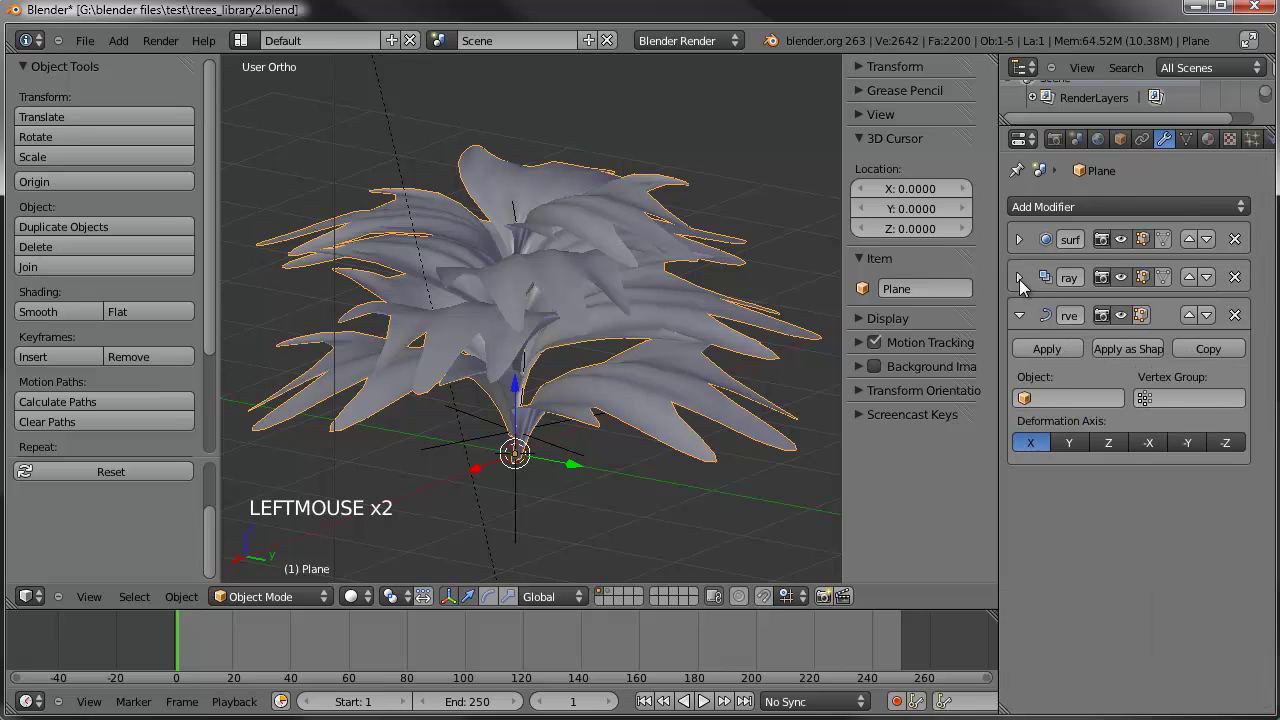
left_click(1073, 400)
left_click(1063, 424)
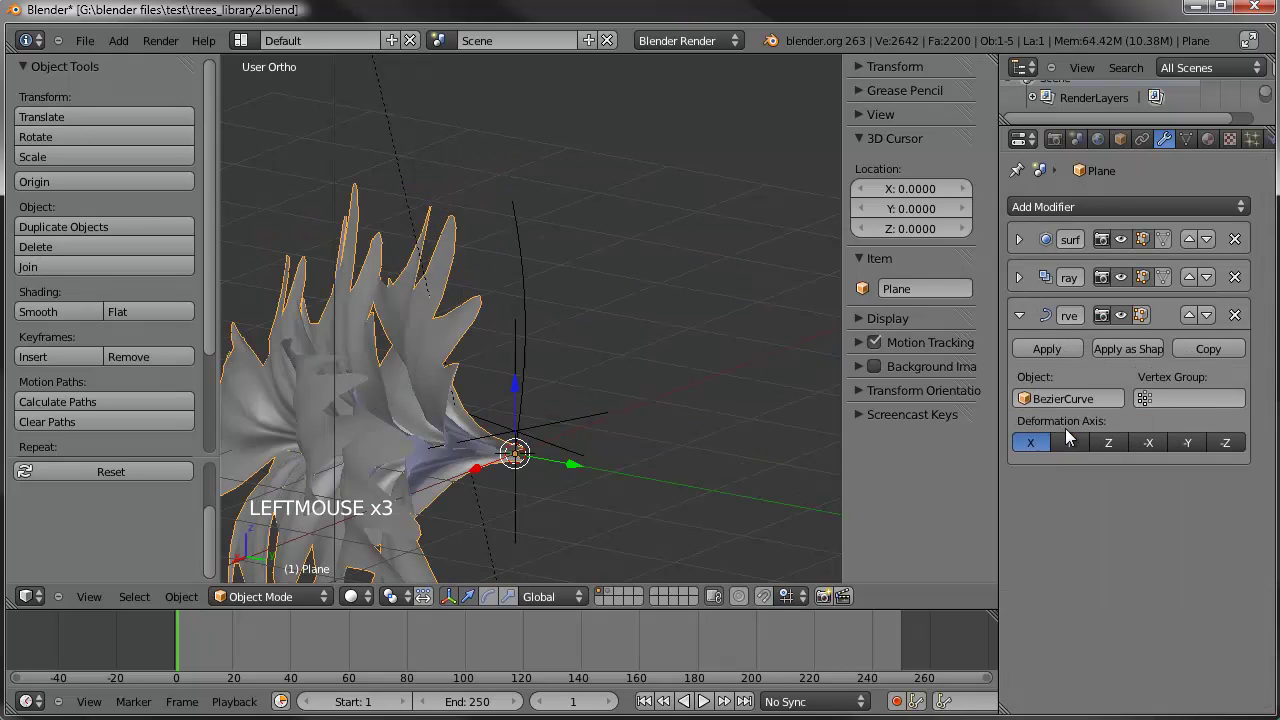
scroll(607, 393, "down", 2)
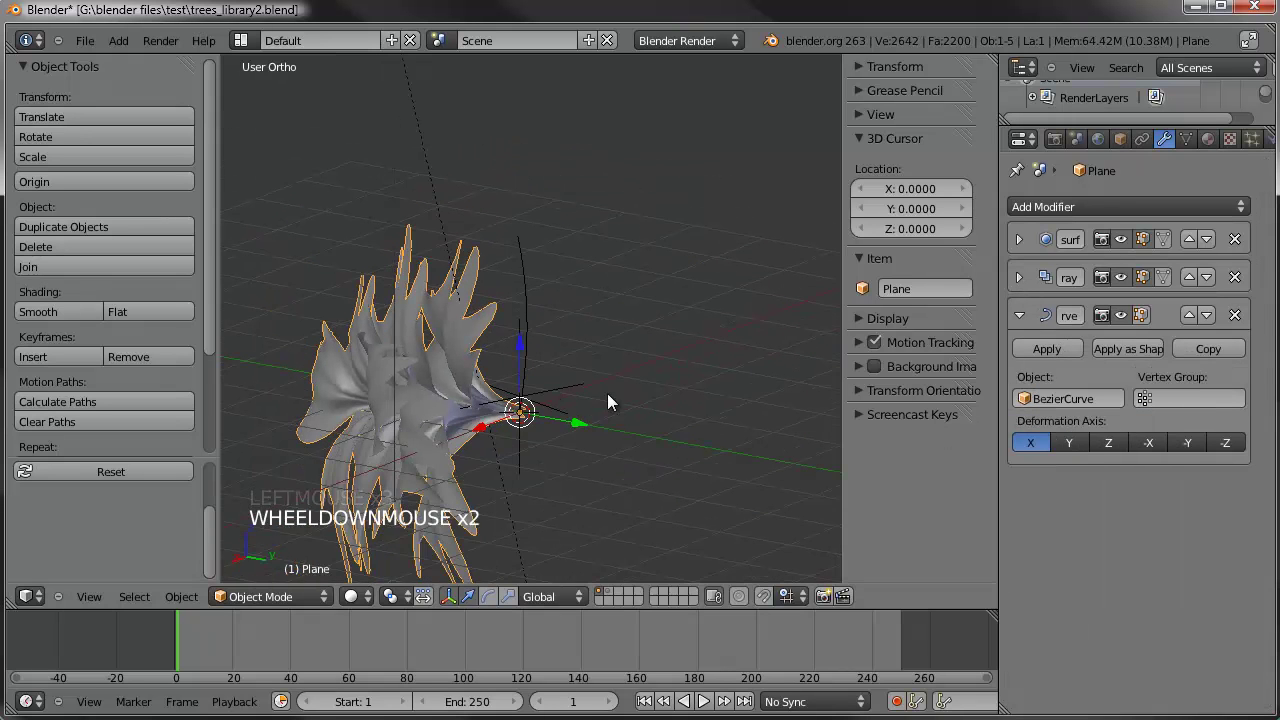
left_click(1113, 441)
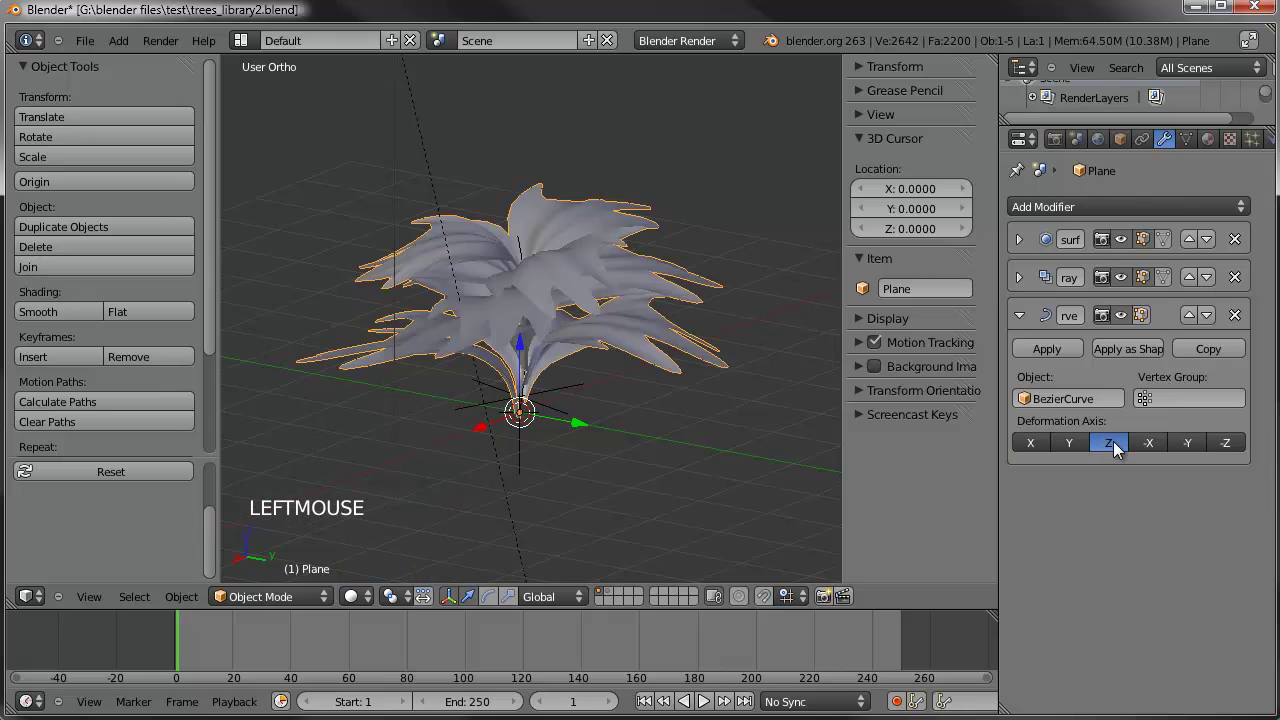
In the Bezier curve's Edit Mode, rotate the upper control point and raise it about 0.95 units to lengthen the stem
right_click(520, 245)
scroll(537, 297, "up", 2)
key("Tab")
right_click(638, 252)
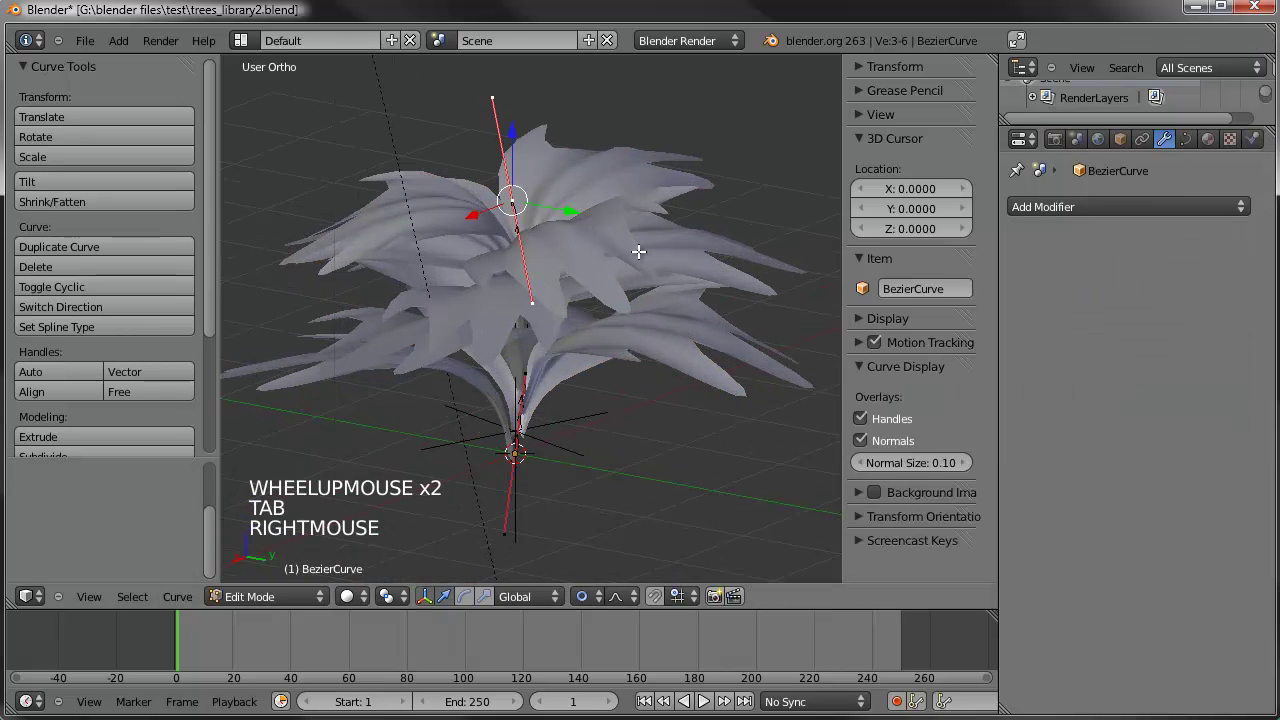
key("r")
key("r")
left_click(729, 274)
key("r")
left_click(702, 165)
key("g")
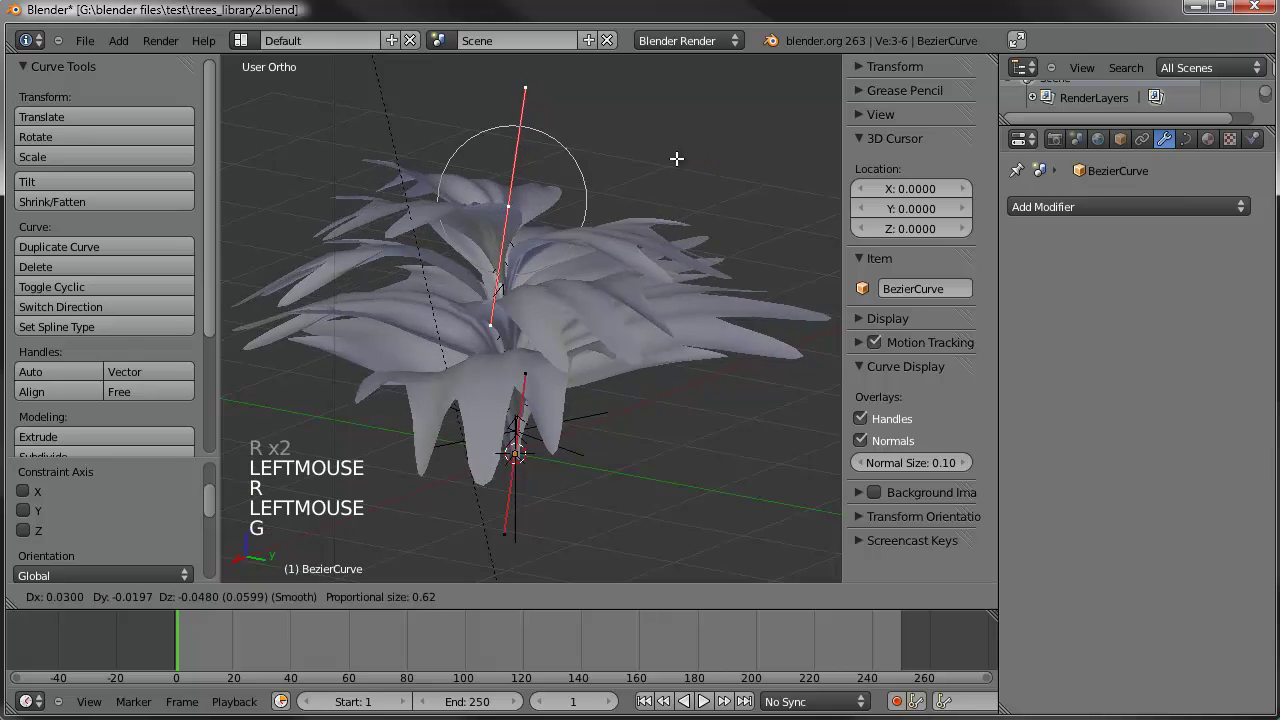
left_click(655, 125)
middle_click_drag(655, 125, 615, 189)
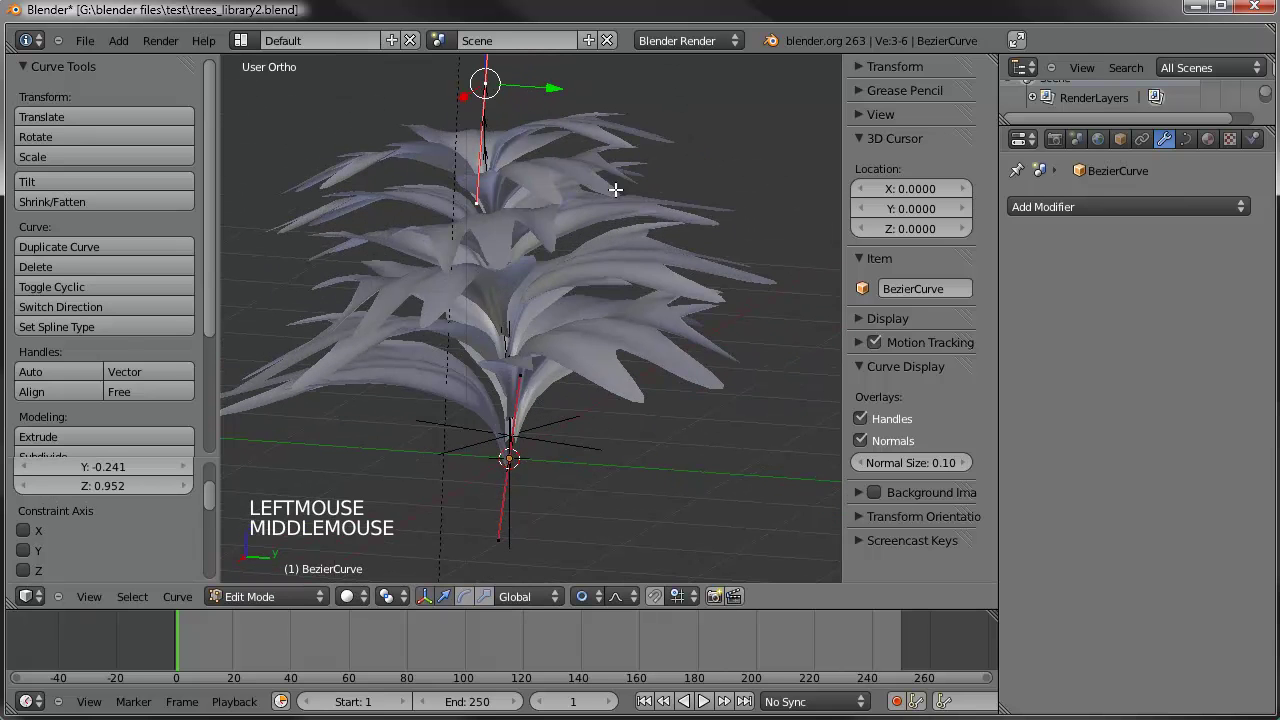
Move the upper handle of the curve's base point to straighten the lower part of the stem
key("r")
key("r")
right_click(520, 370)
key("g")
key("g")
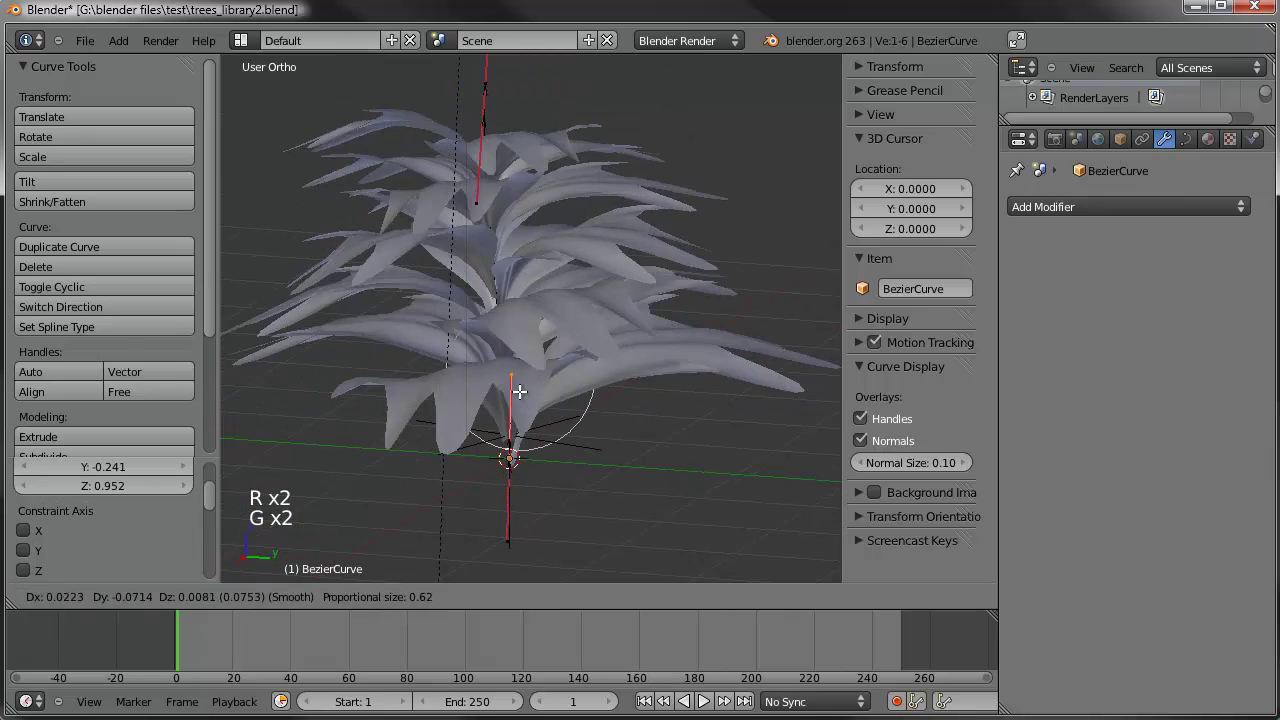
left_click(490, 191)
Move the curve's upper control point higher and rotate its handles to extend the leaf stack
scroll(493, 241, "down", 4)
middle_click_drag(493, 241, 529, 306, "shift")
key("s")
key("g")
key("g")
left_click(580, 146)
key("r")
left_click(560, 130)
Reposition the top point's lower handle and pull the base point's upper handle upward, and return to Object Mode
key("g")
key("g")
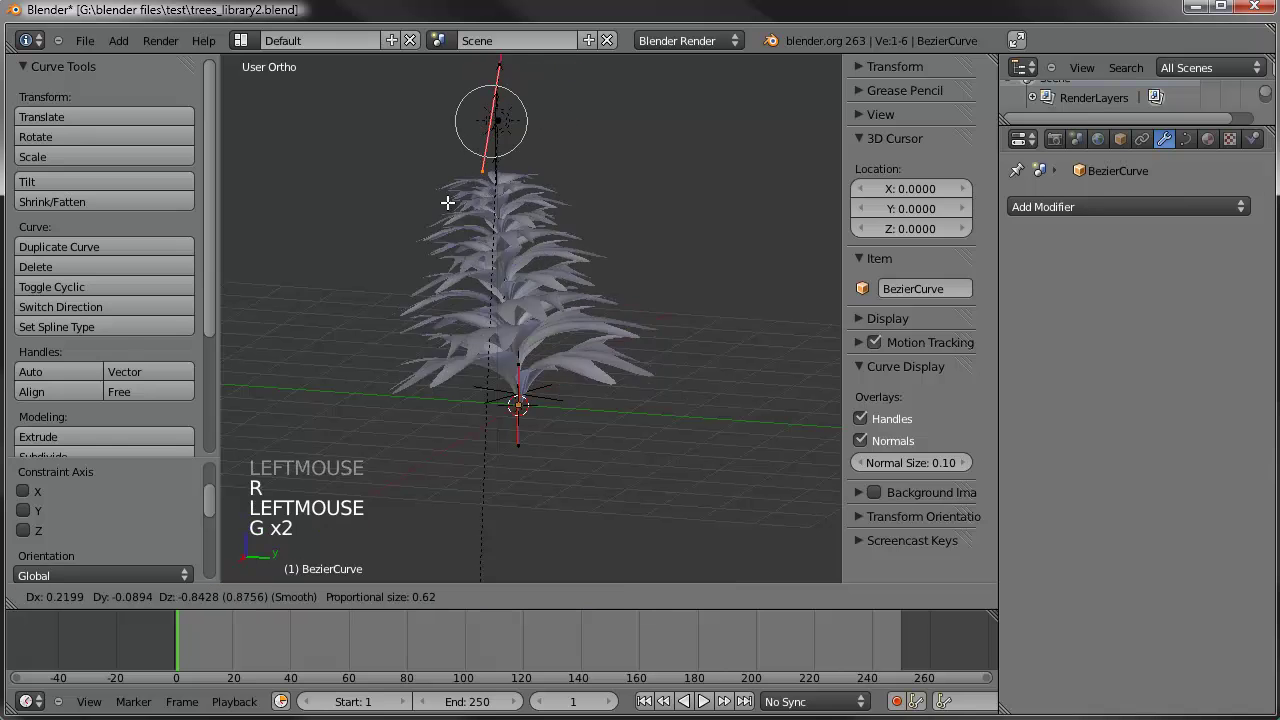
left_click(437, 217)
right_click(525, 330)
right_click_drag(525, 330, 557, 237)
middle_click(475, 272)
middle_click_drag(475, 272, 535, 300)
scroll(645, 293, "up", 4)
key("Tab")
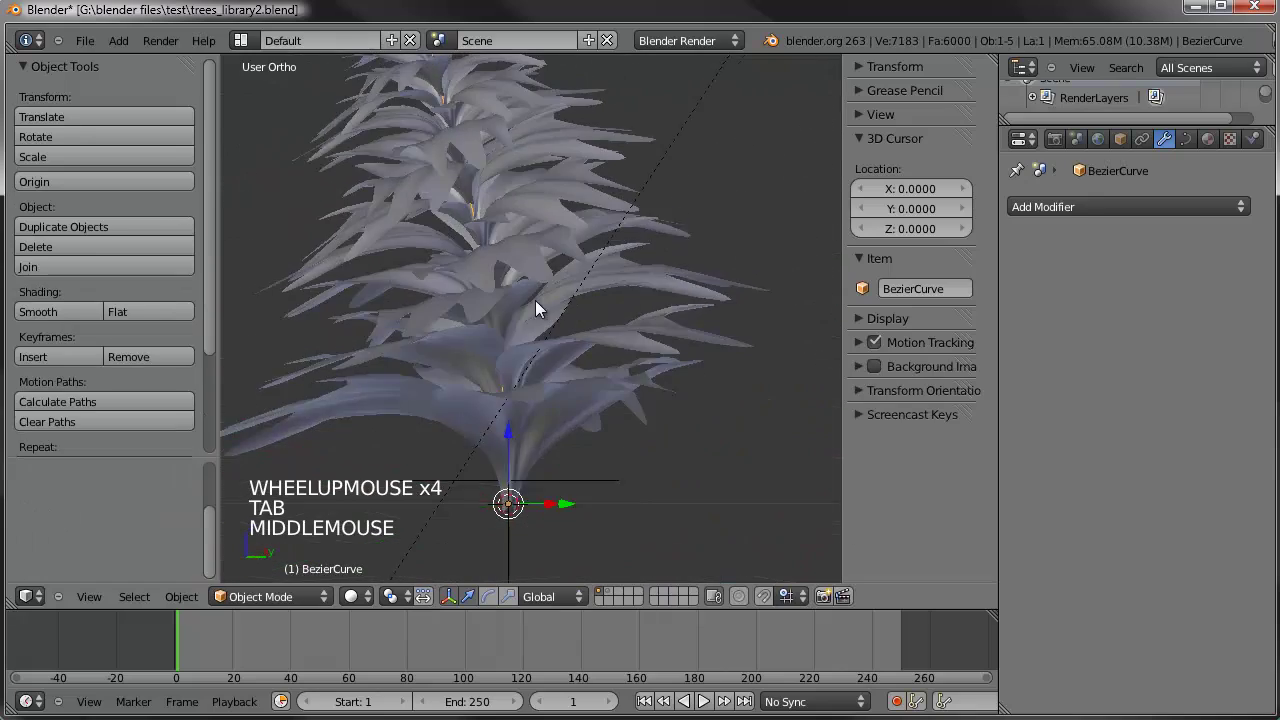
Select the empty and rotate it around the global Z axis to redistribute the leaves around the stem
scroll(528, 547, "down", 1)
right_click(526, 545)
middle_click_drag(574, 394, 644, 439)
middle_click_drag(559, 451, 473, 164, "shift")
middle_click_drag(484, 213, 484, 498)
mouse_move(487, 175)
middle_mouse_down()
mouse_move(543, 386)
mouse_move(475, 168)
middle_mouse_up()
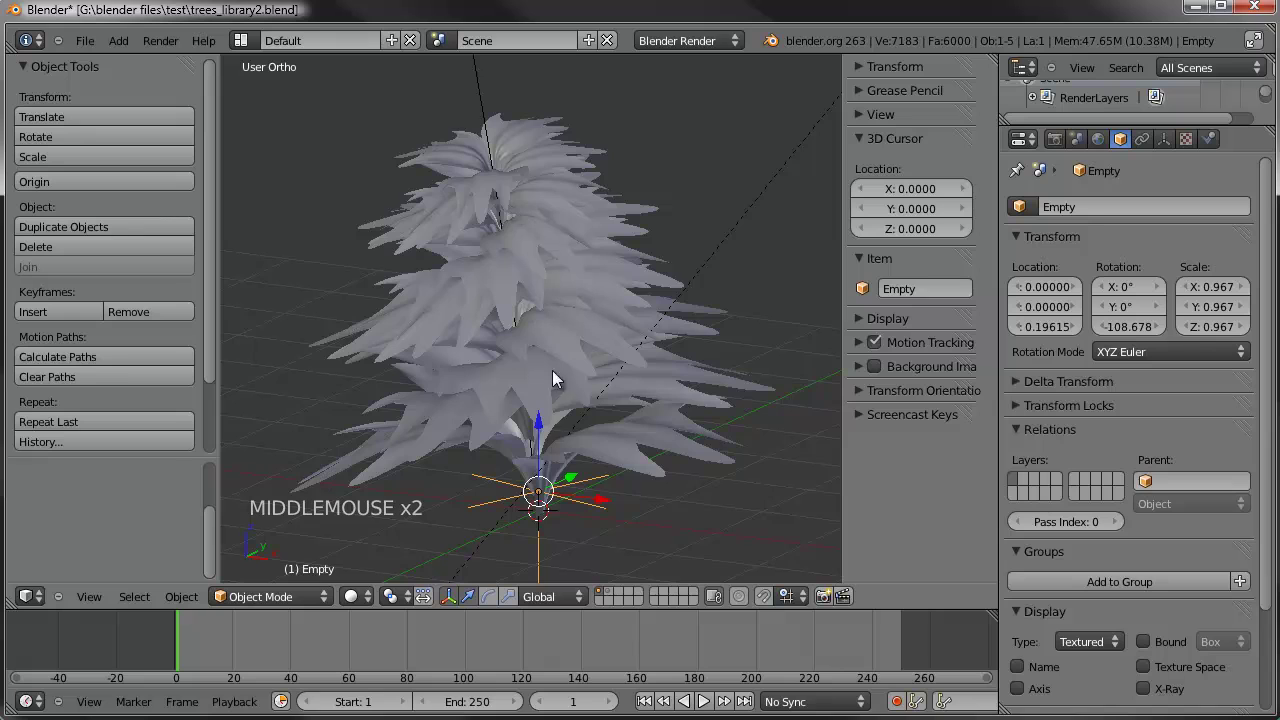
middle_click_drag(606, 451, 569, 289)
middle_click_drag(475, 231, 426, 309)
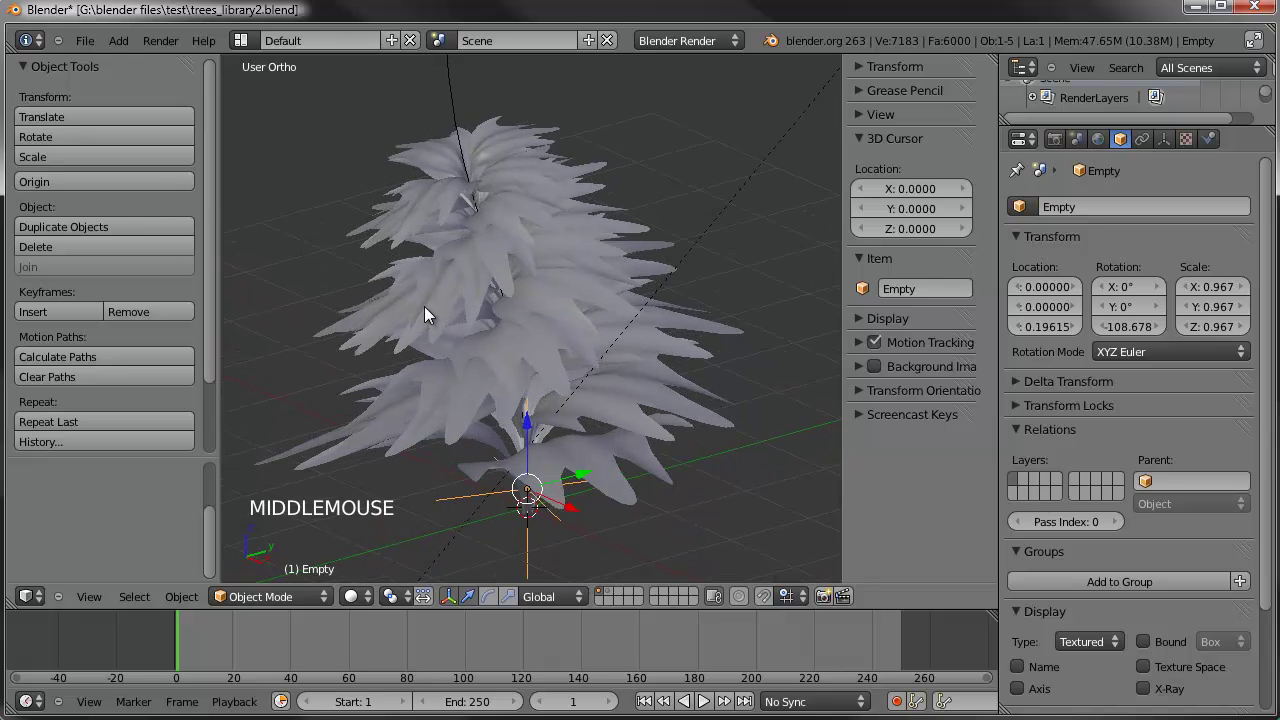
key("r")
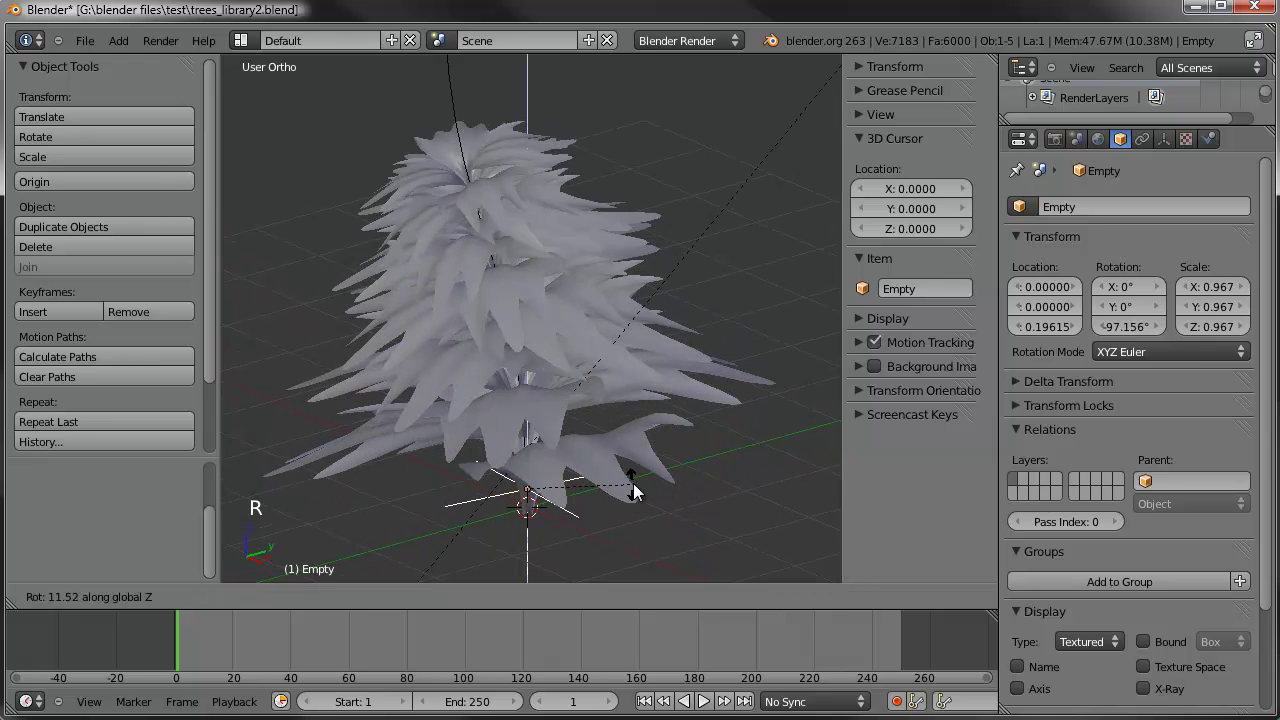
left_click(580, 570)
Raise the empty to about 0.26 on Z and turn it further around global Z to space the leaves
left_click_drag(527, 428, 540, 430)
key("r")
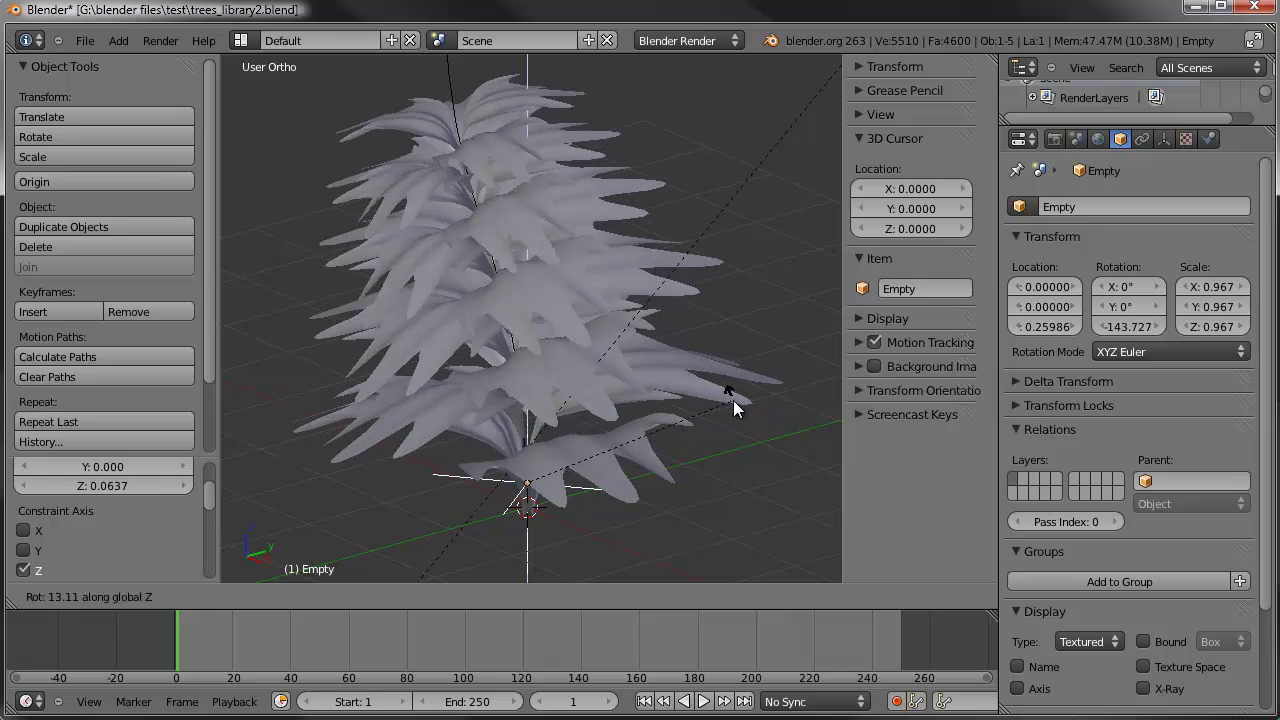
left_click(736, 390)
In the Bezier curve's Edit Mode, lower the top control point and rotate its handles nearly upright
middle_click_drag(736, 390, 621, 379)
scroll(611, 371, "down", 3)
mouse_move(518, 236)
middle_mouse_down()
mouse_move(673, 298)
mouse_move(517, 241)
middle_mouse_up()
right_click(478, 150)
key("Tab")
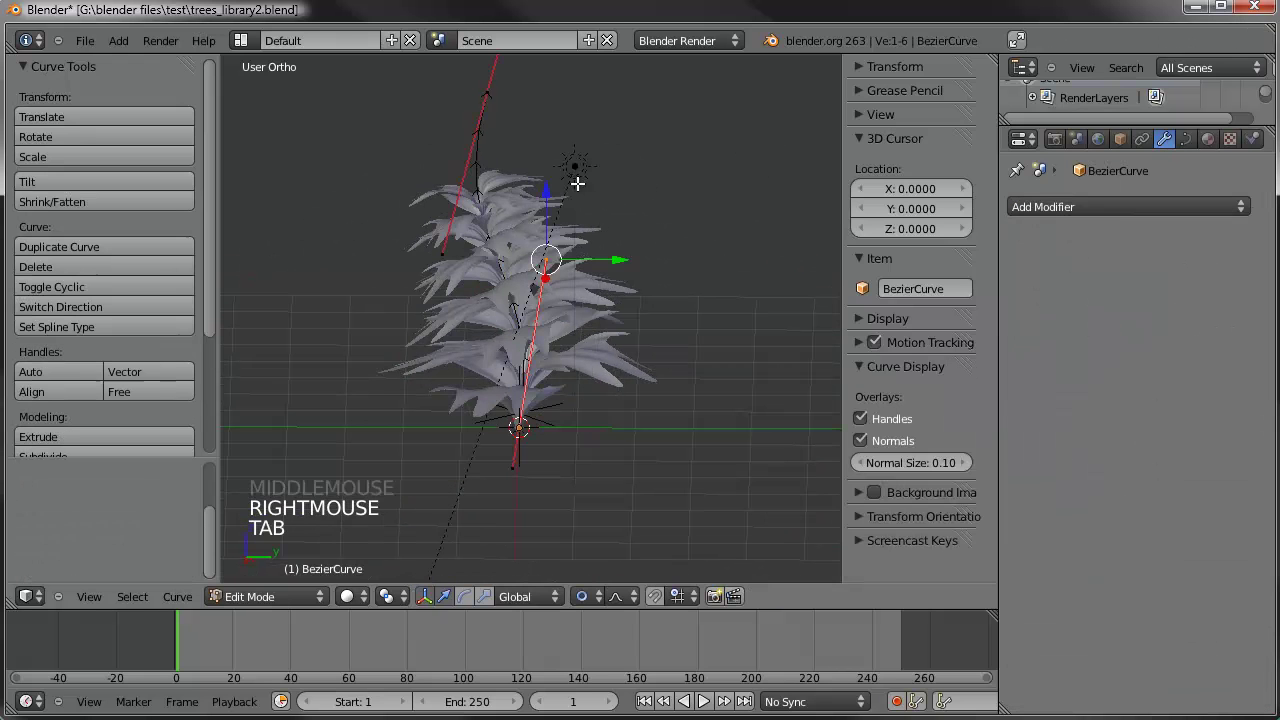
key("g")
key("g")
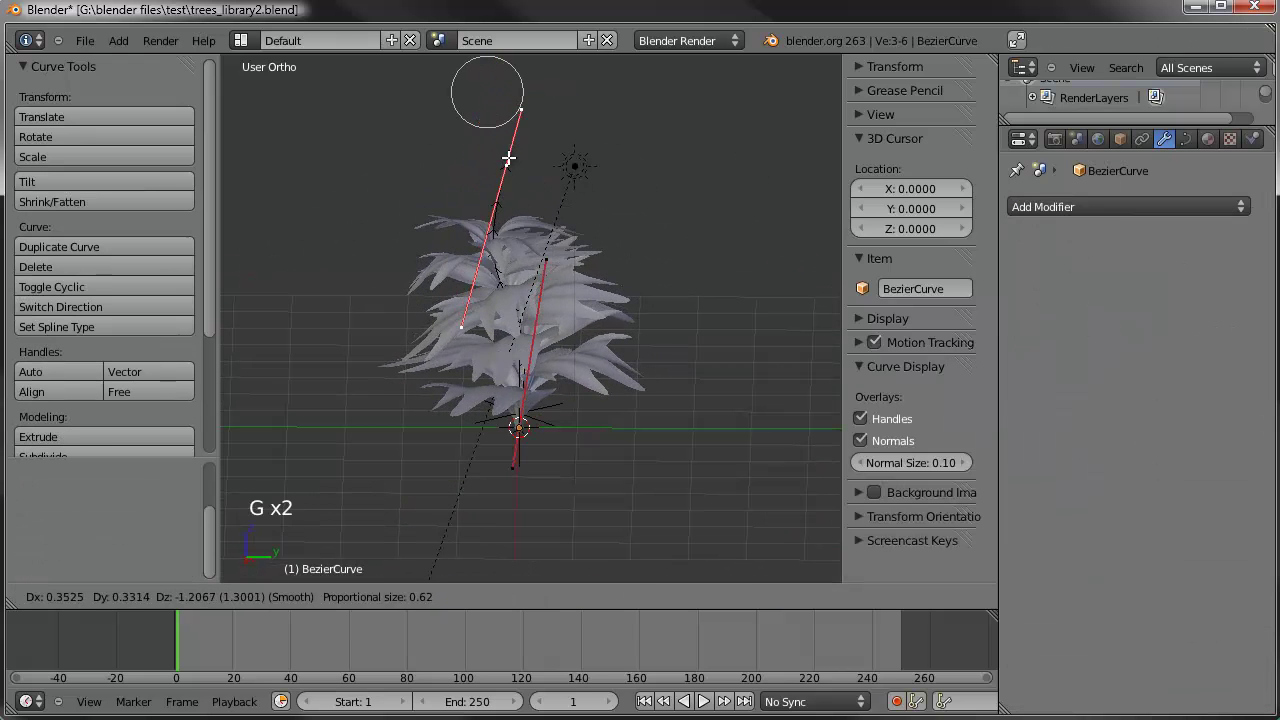
left_click(510, 176)
key("r")
left_click(484, 303)
Move the top point's lower handle upward and pull the base point's upper handle down about 0.79 units
key("g")
key("g")
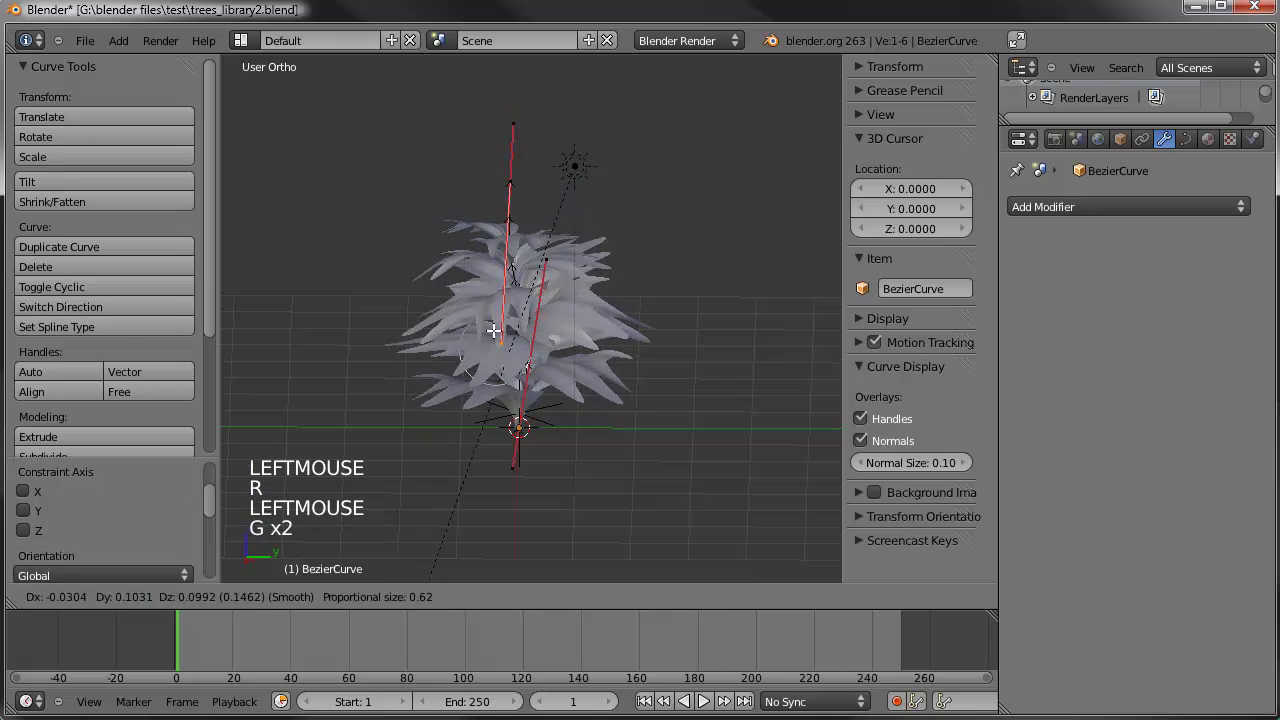
left_click(497, 246)
right_click(543, 263)
key("g")
key("g")
left_click(536, 323)
Lower the curve's top control point to shorten the leaf stack and return to Object Mode
key("g")
key("g")
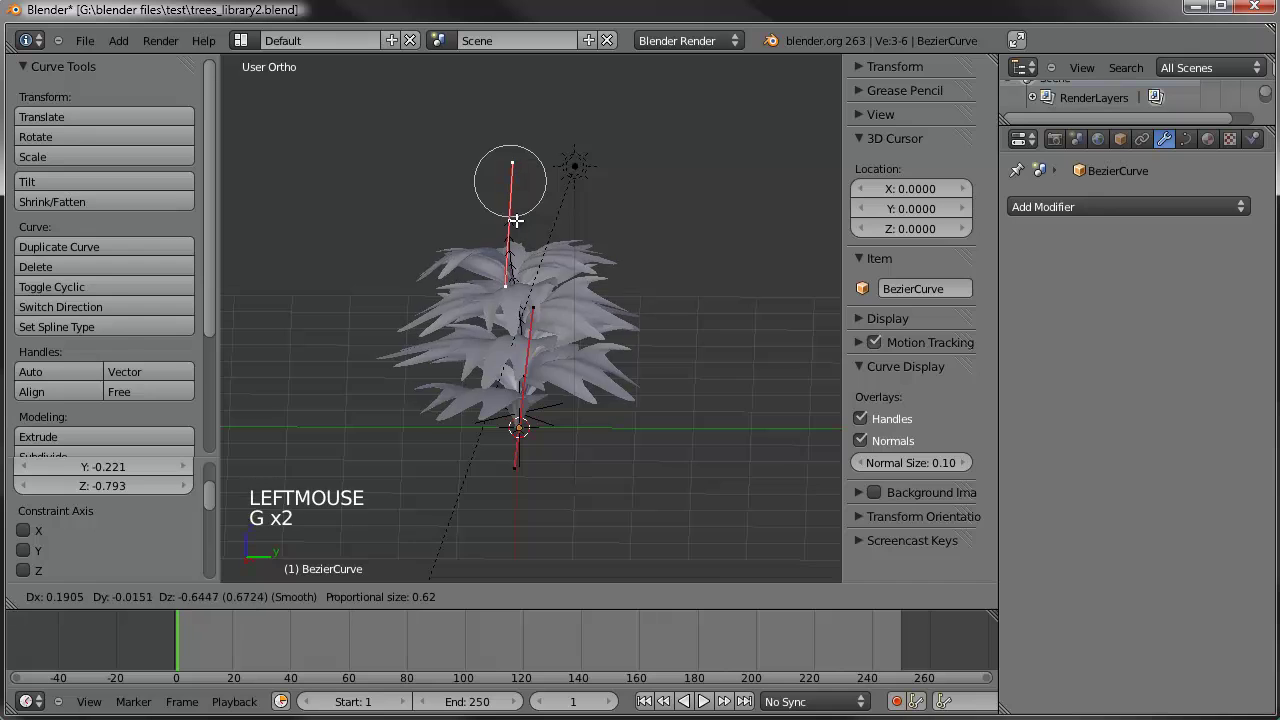
left_click(511, 208)
key("Tab")
Examine the leaf arrangement and stem curvature of the plant from several angles
middle_click_drag(520, 330, 657, 423)
scroll(617, 484, "up", 3)
middle_click_drag(617, 484, 601, 432, "shift")
middle_click_drag(581, 263, 521, 262)
scroll(530, 403, "up", 3)
scroll(530, 403, "up", 1)
scroll(488, 367, "down", 2)
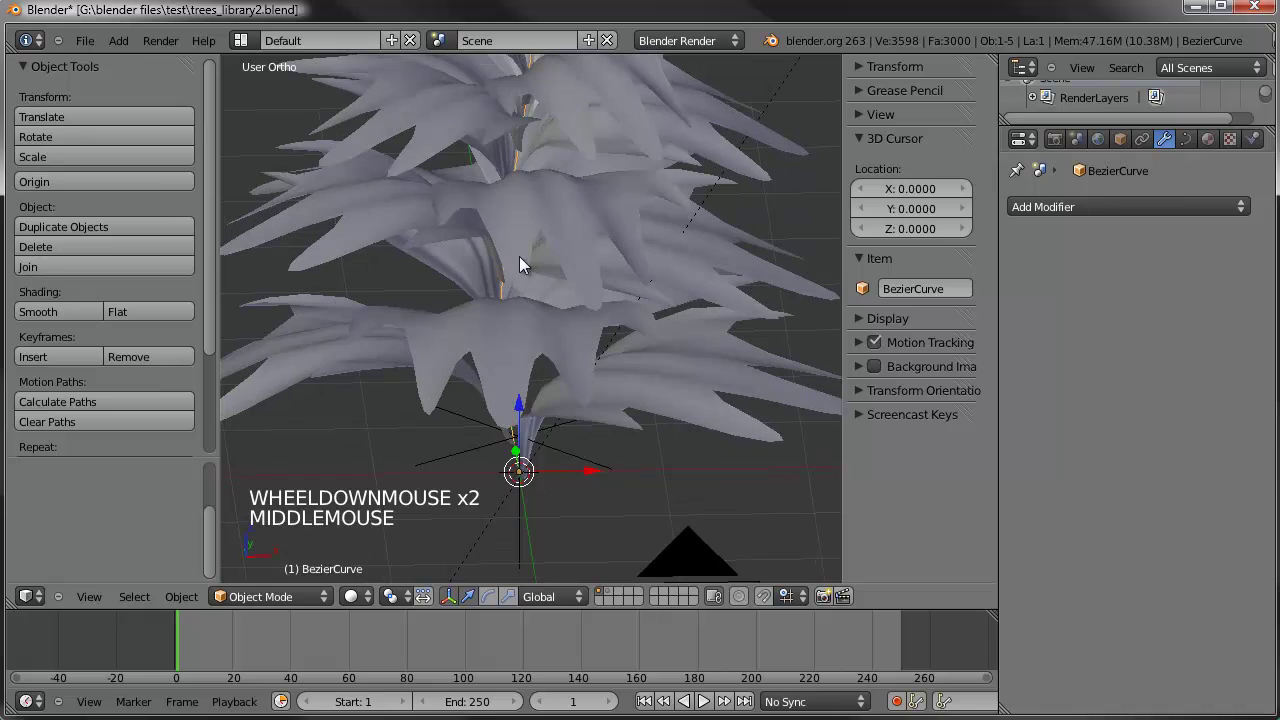
scroll(520, 187, "down", 3)
middle_click_drag(520, 193, 491, 226, "shift")
scroll(491, 266, "up", 2)
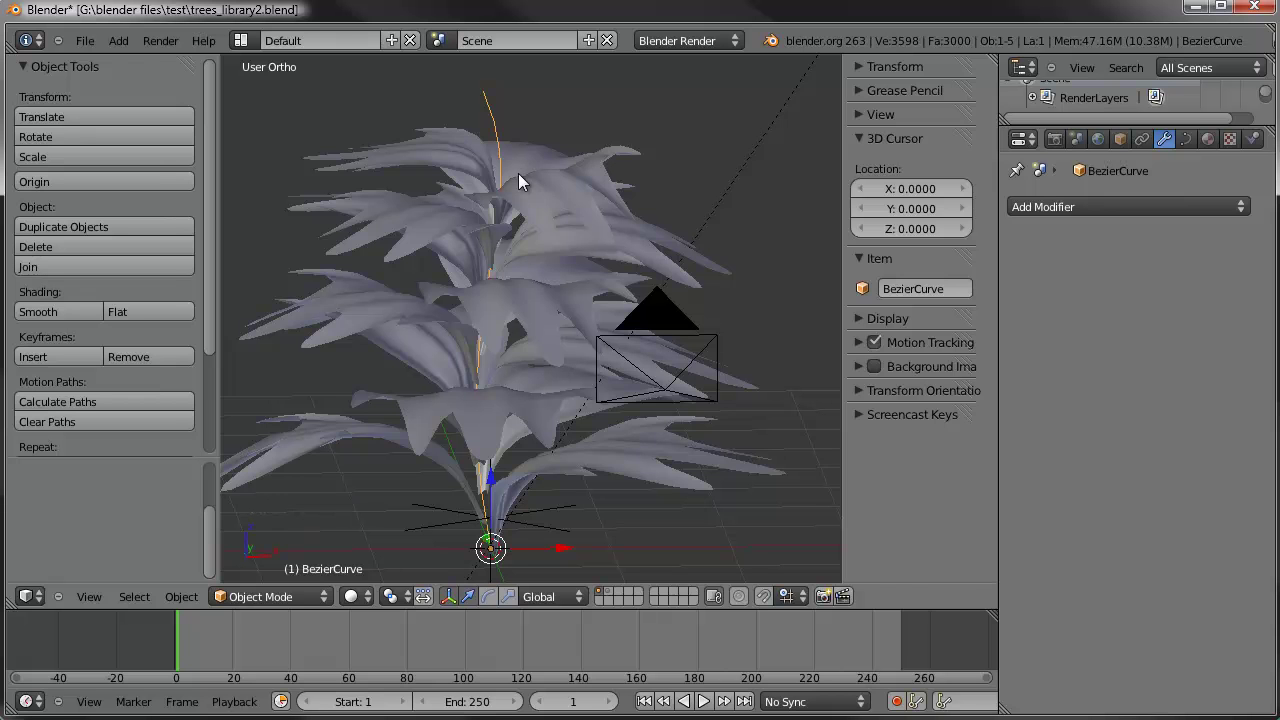
middle_click_drag(498, 190, 545, 195)
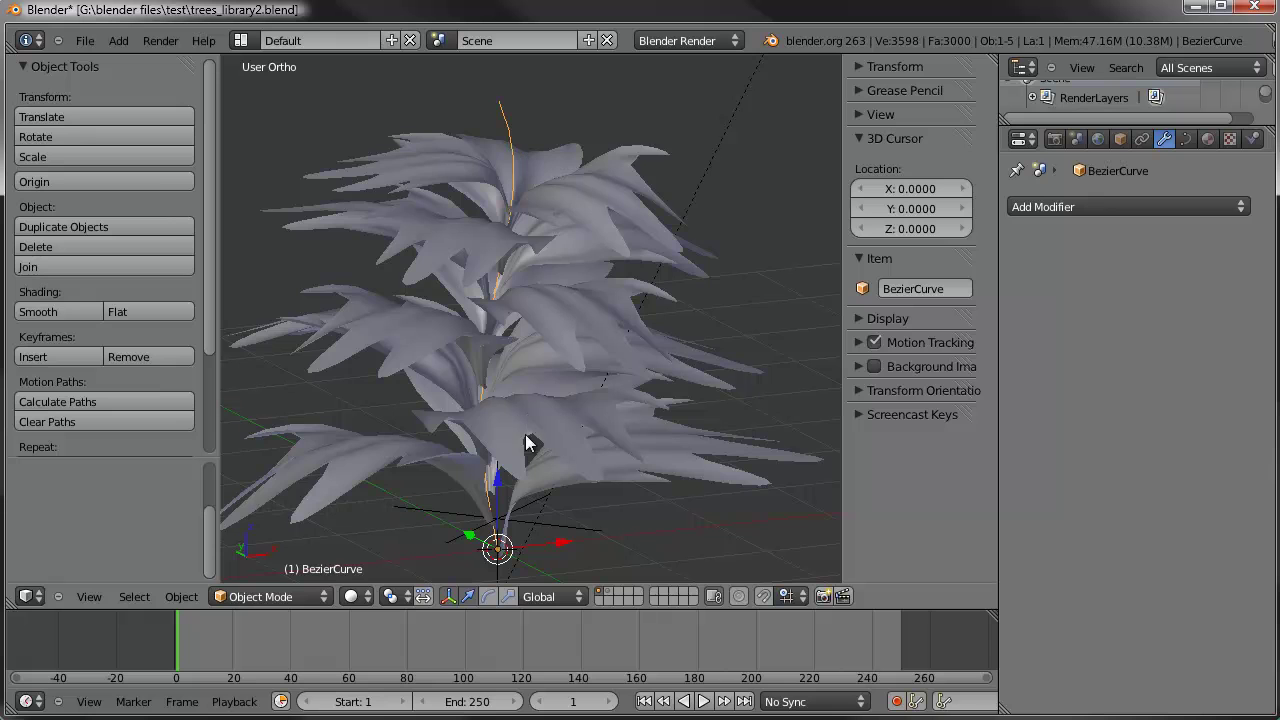
mouse_move(637, 229)
middle_mouse_down()
mouse_move(571, 246)
mouse_move(657, 243)
middle_mouse_up()
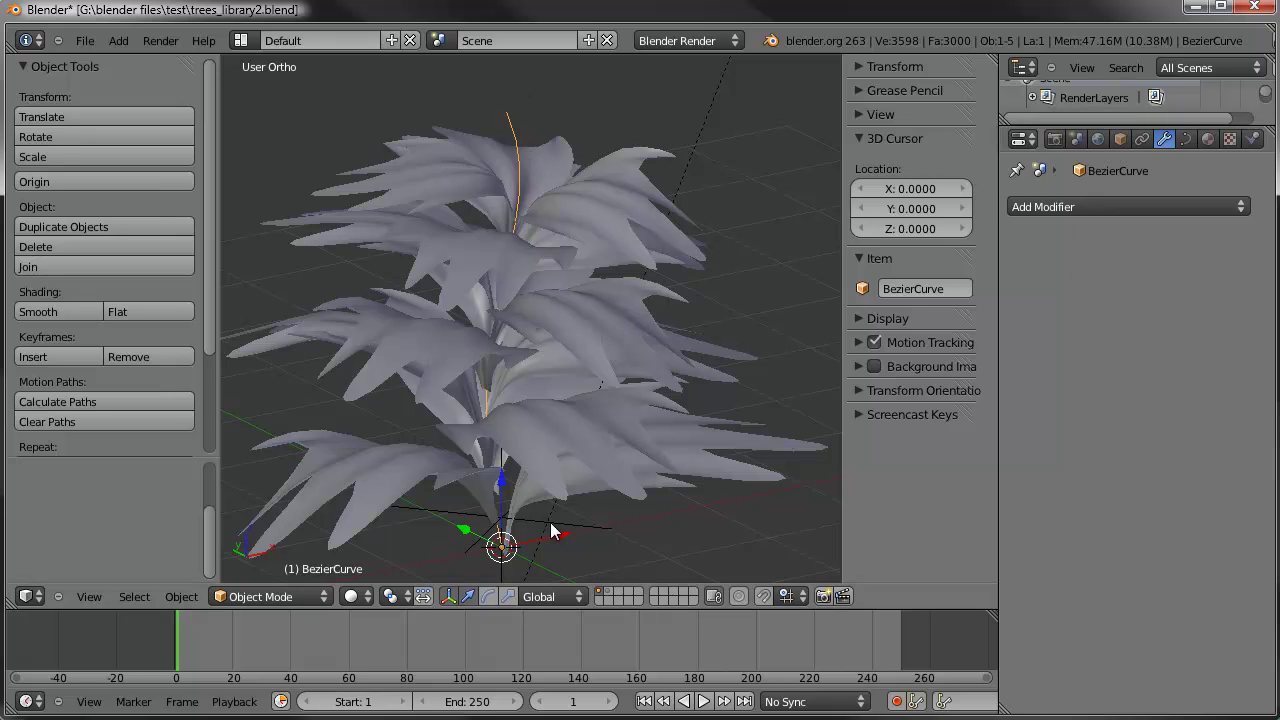
Set the Bezier curve's fill mode to Full
left_click(1187, 140)
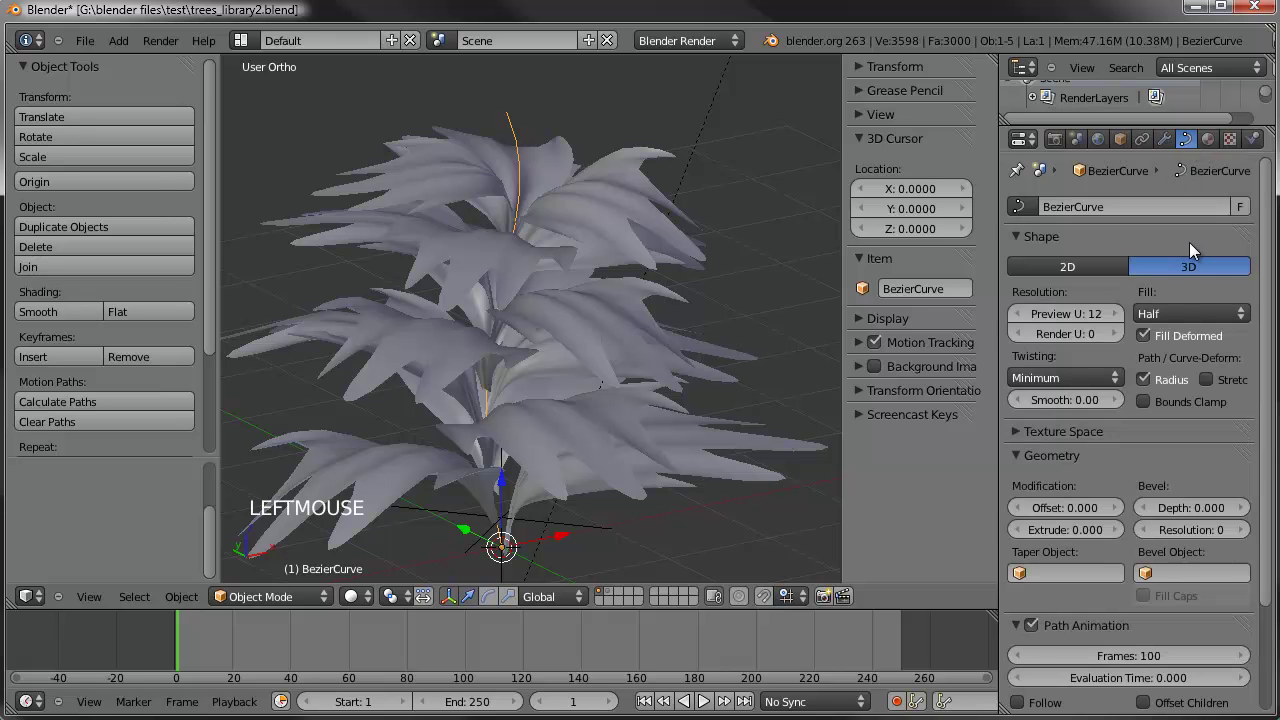
left_click(1178, 312)
left_click(1175, 296)
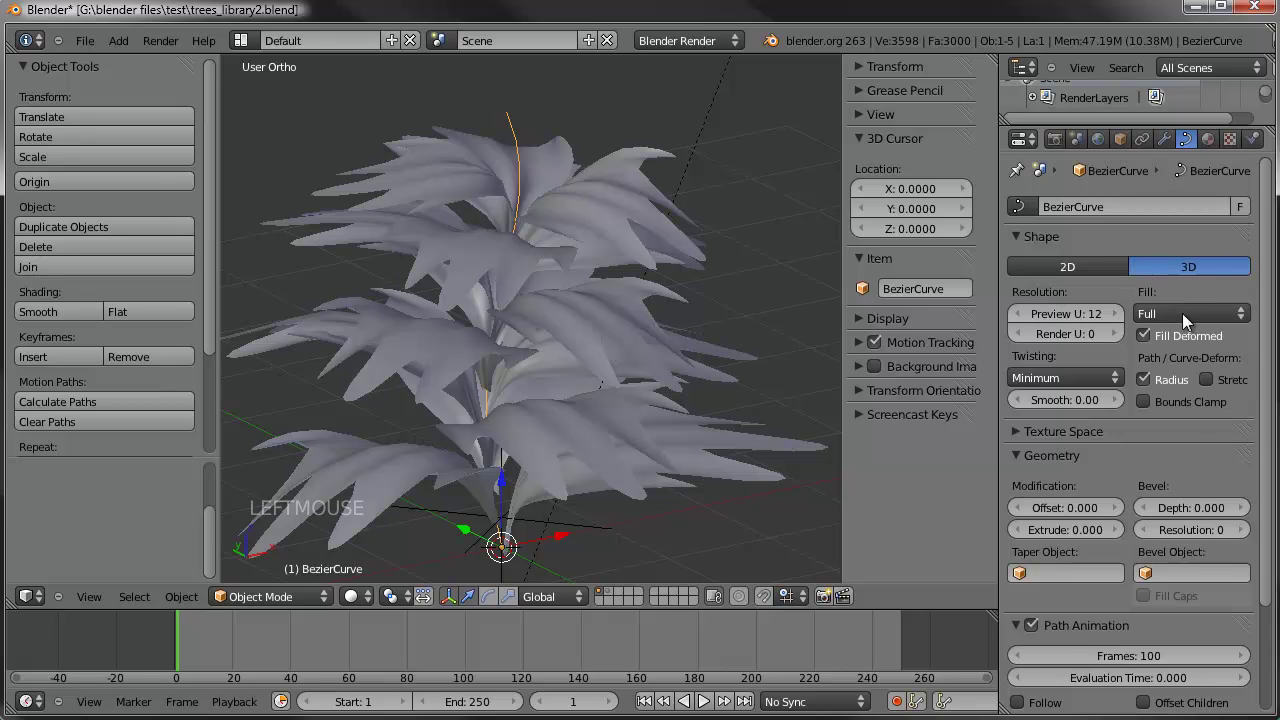
Thicken the Bezier curve into a round stem with a bevel depth of 0.067 and a bevel resolution of 2
left_click(1242, 508)
left_click(1241, 508)
left_click_drag(1222, 509, 1239, 513)
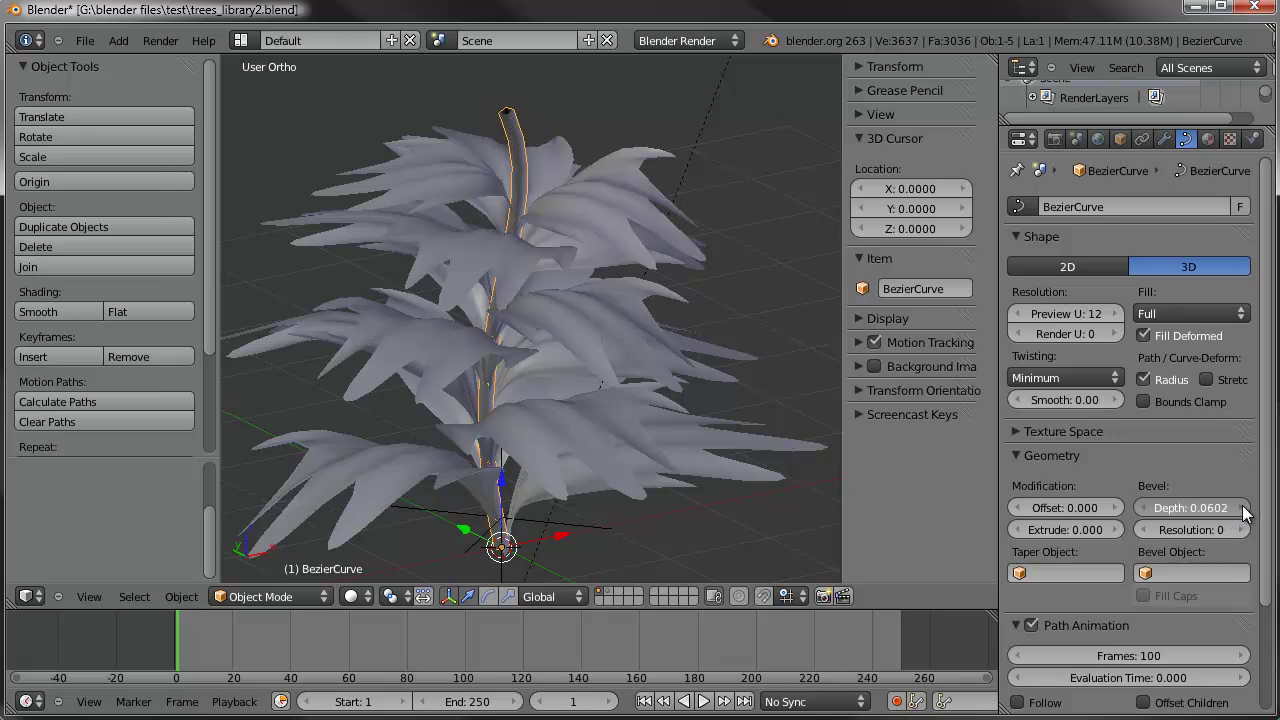
middle_click_drag(824, 390, 684, 419)
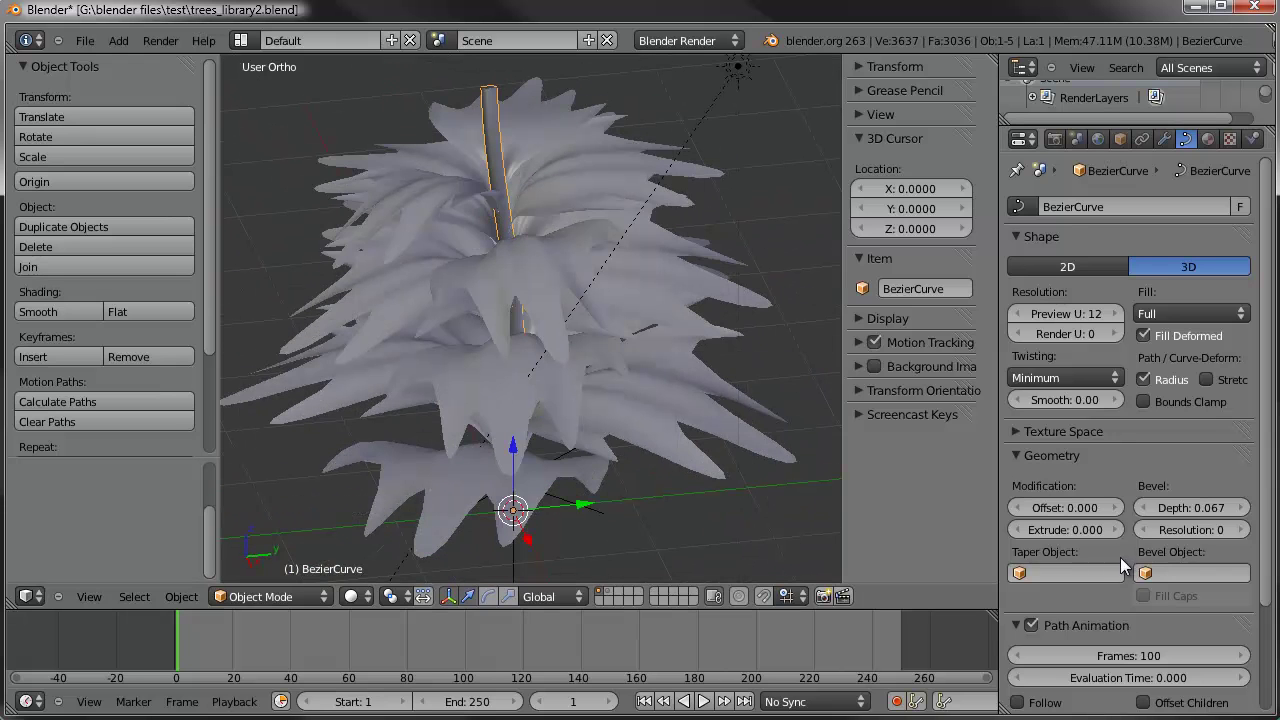
left_click(1241, 530)
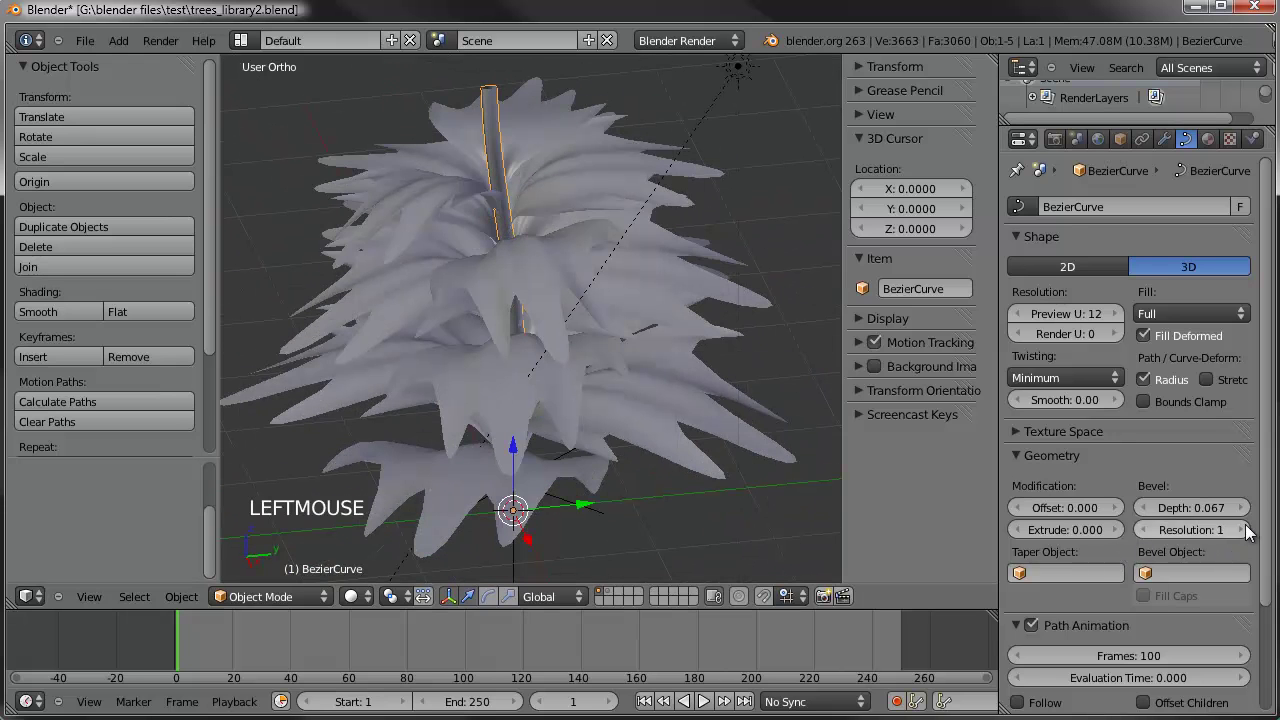
middle_click_drag(540, 300, 654, 167)
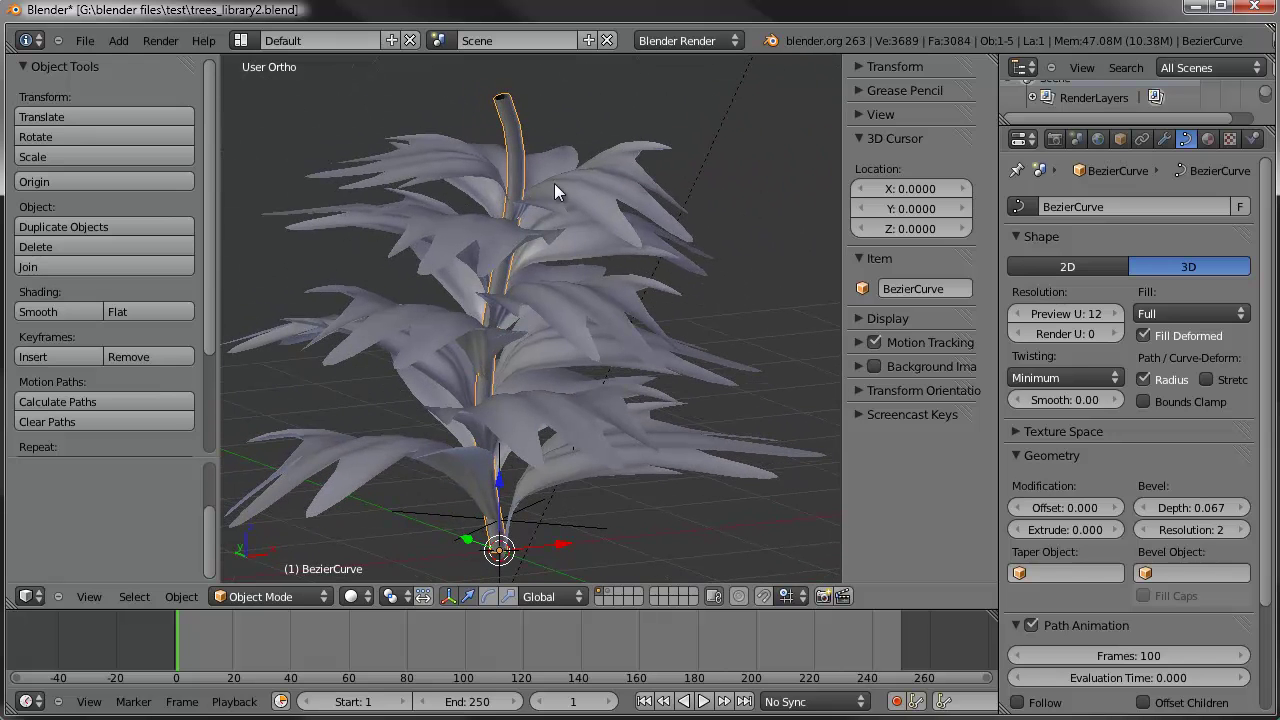
Shrink the radius of the curve's top control point to about half so the upper leaves become smaller
middle_click_drag(554, 183, 568, 290, "shift")
scroll(568, 290, "up", 3)
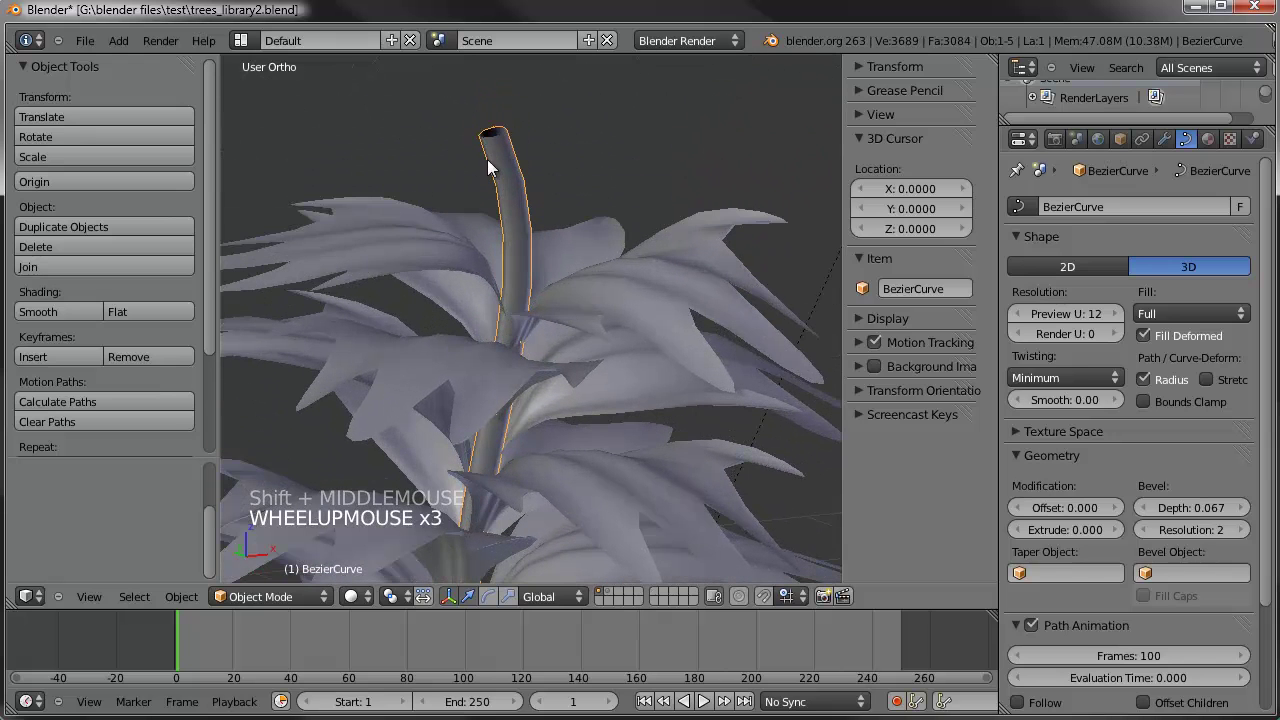
scroll(584, 319, "down", 2)
middle_click_drag(584, 319, 566, 201, "shift")
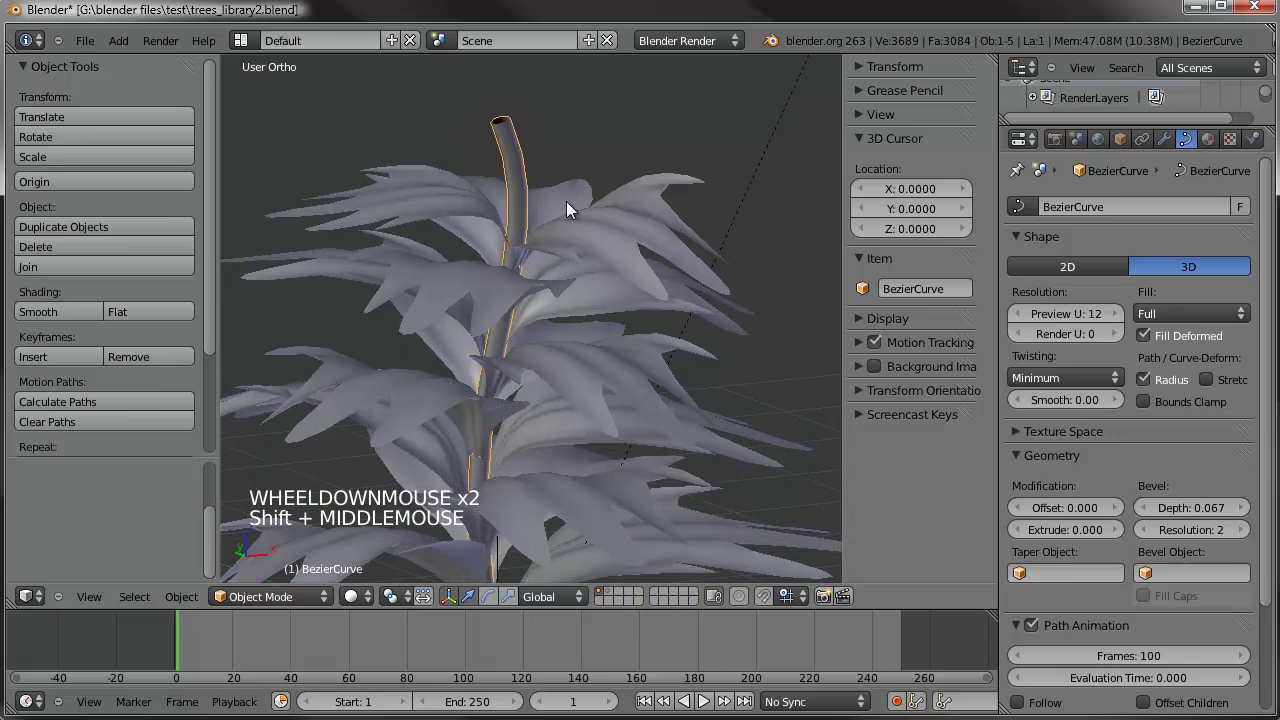
key("Tab")
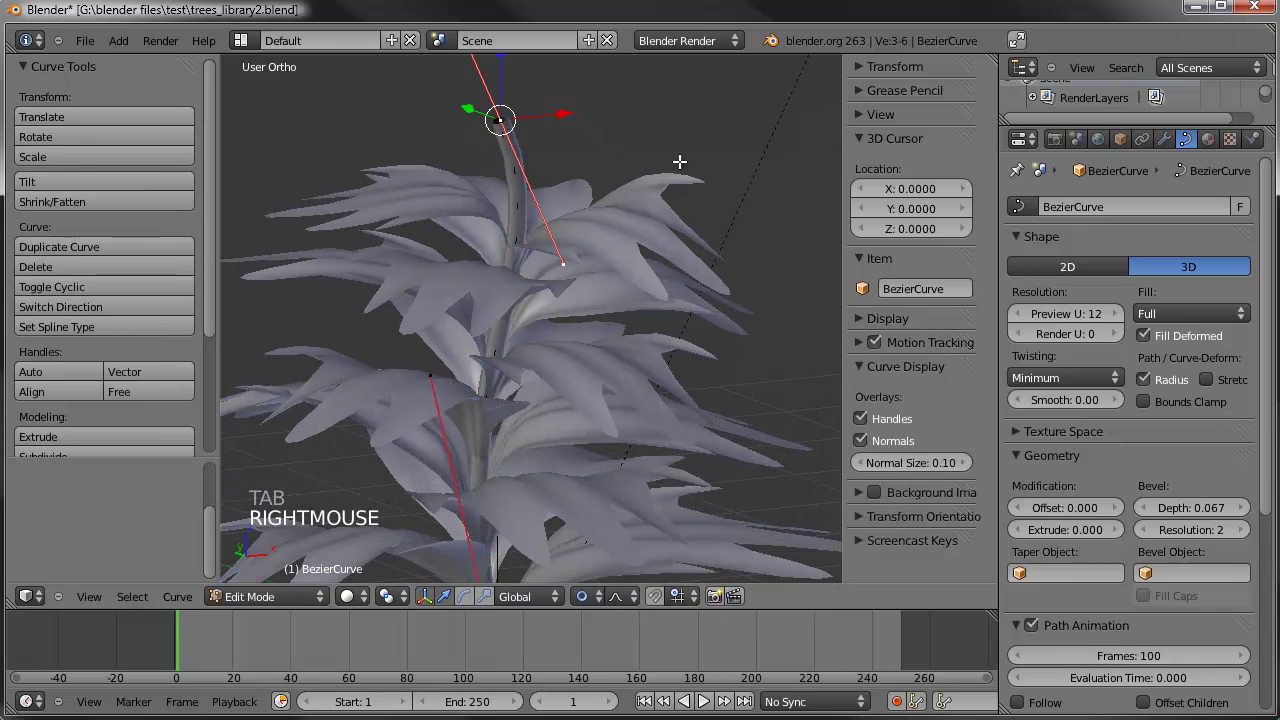
key("alt+s")
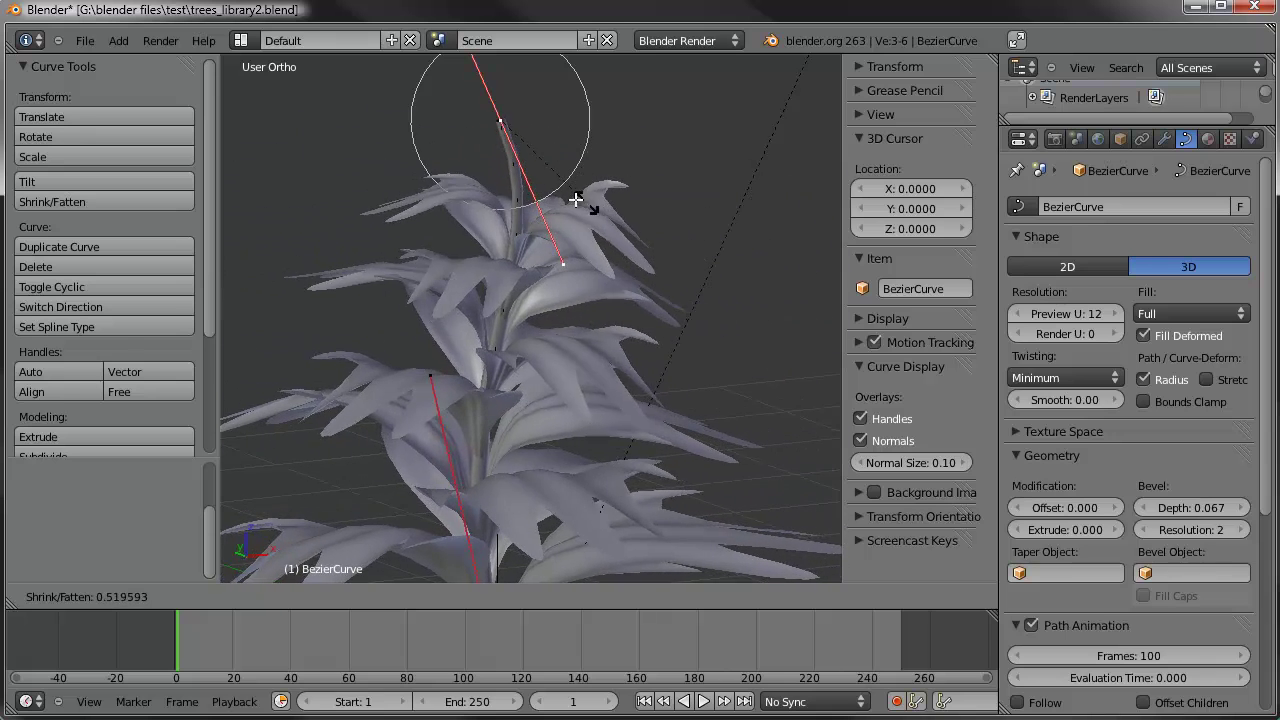
left_click(563, 206)
Scale the handles of the curve's top control point to about 0.82 with smooth proportional editing
middle_click_drag(563, 206, 609, 177)
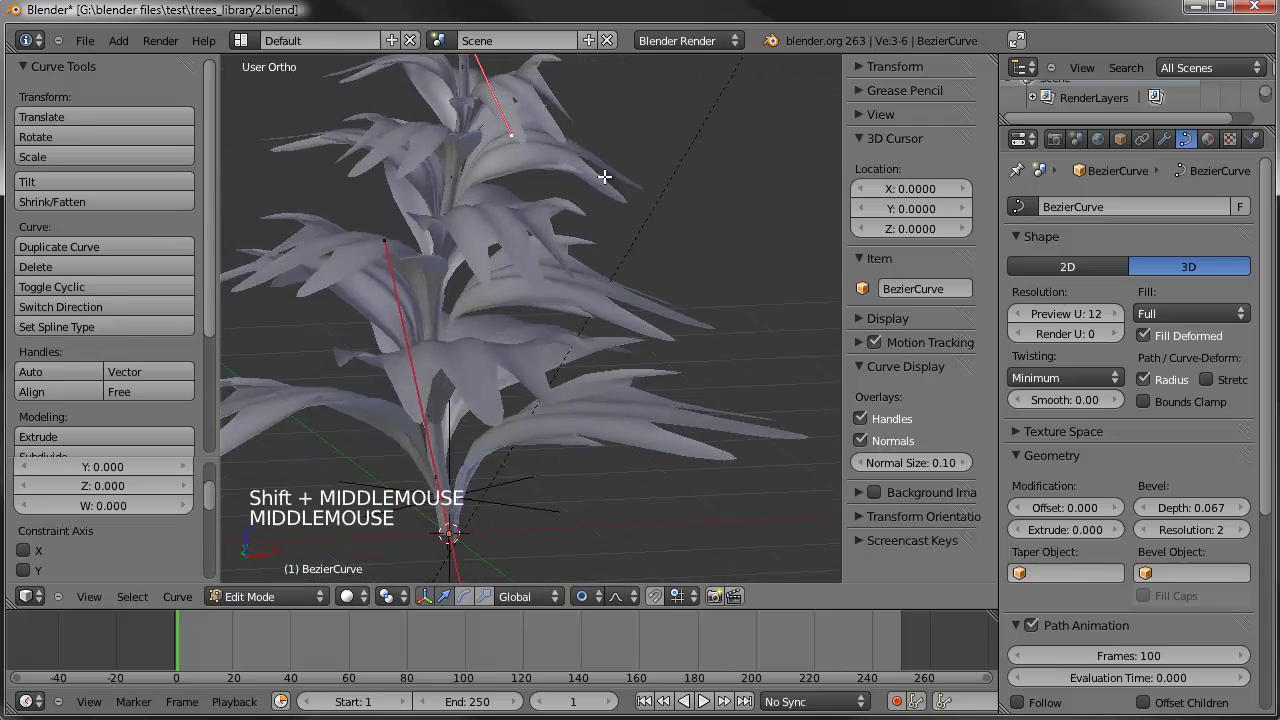
scroll(529, 205, "down", 3)
middle_click_drag(529, 205, 391, 252)
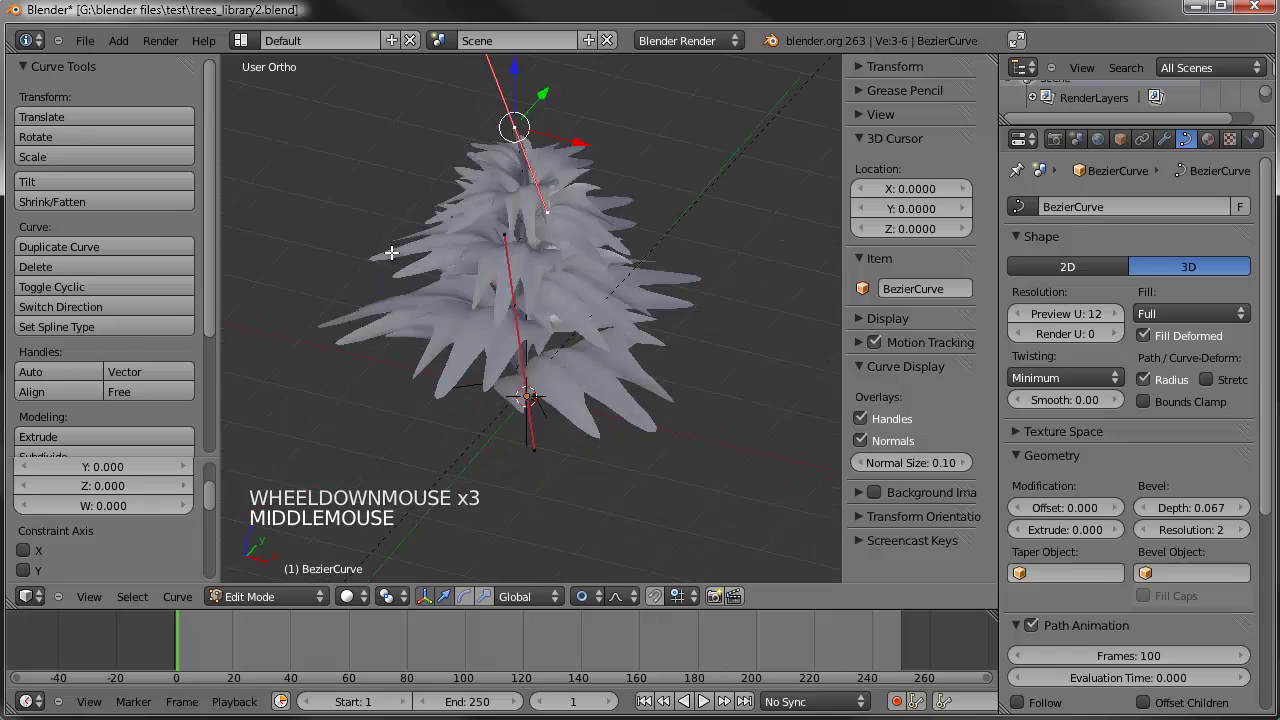
scroll(472, 243, "up", 2)
middle_click_drag(472, 243, 523, 157)
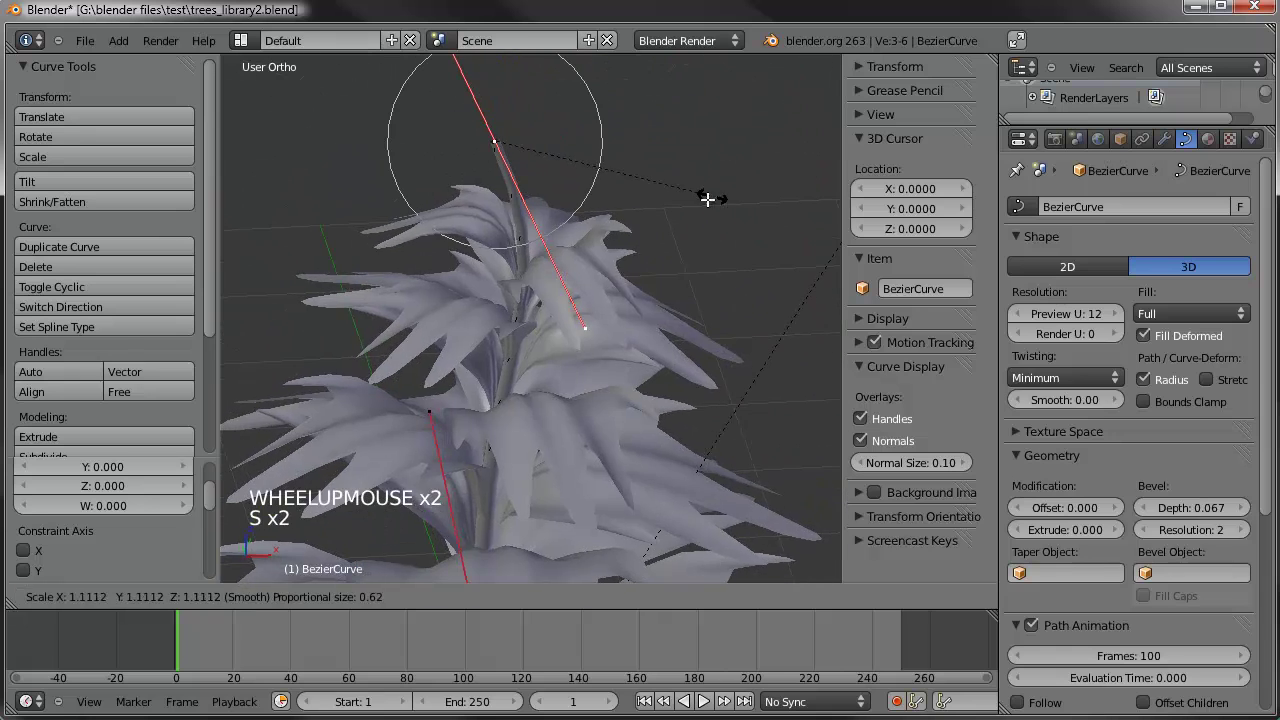
left_click(646, 207)
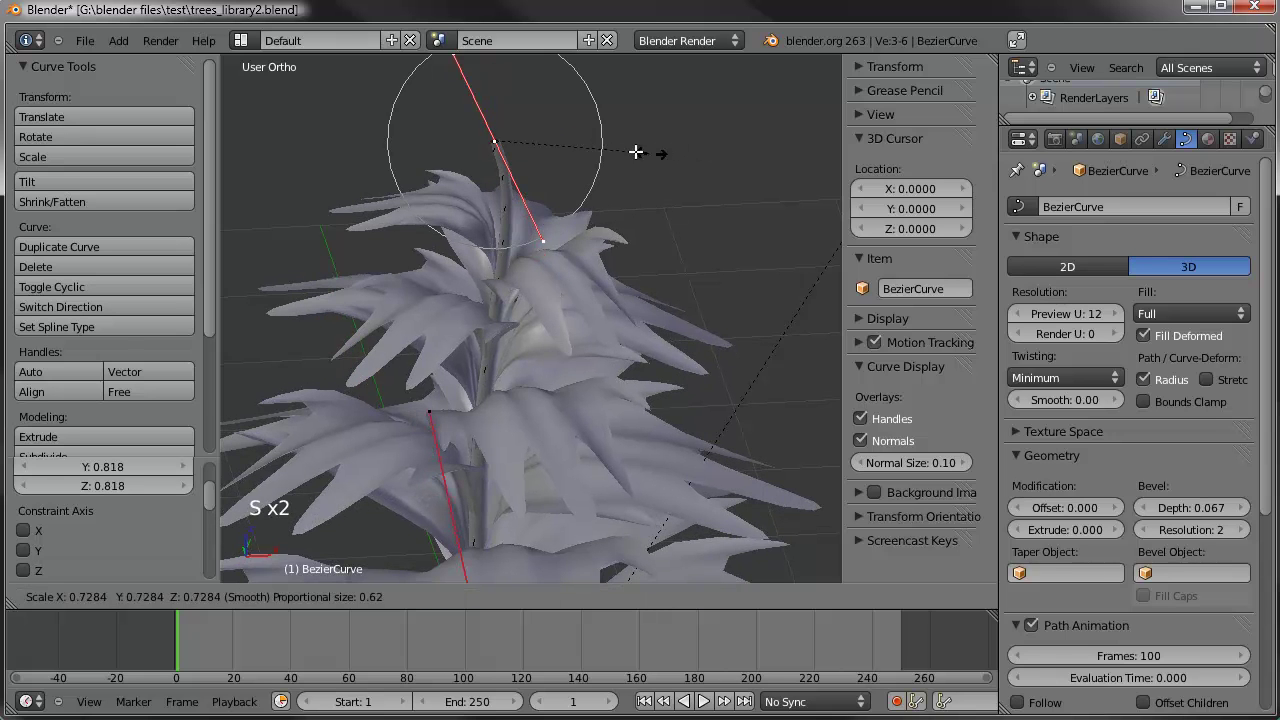
key("s")
right_click(743, 132)
key("alt+s")
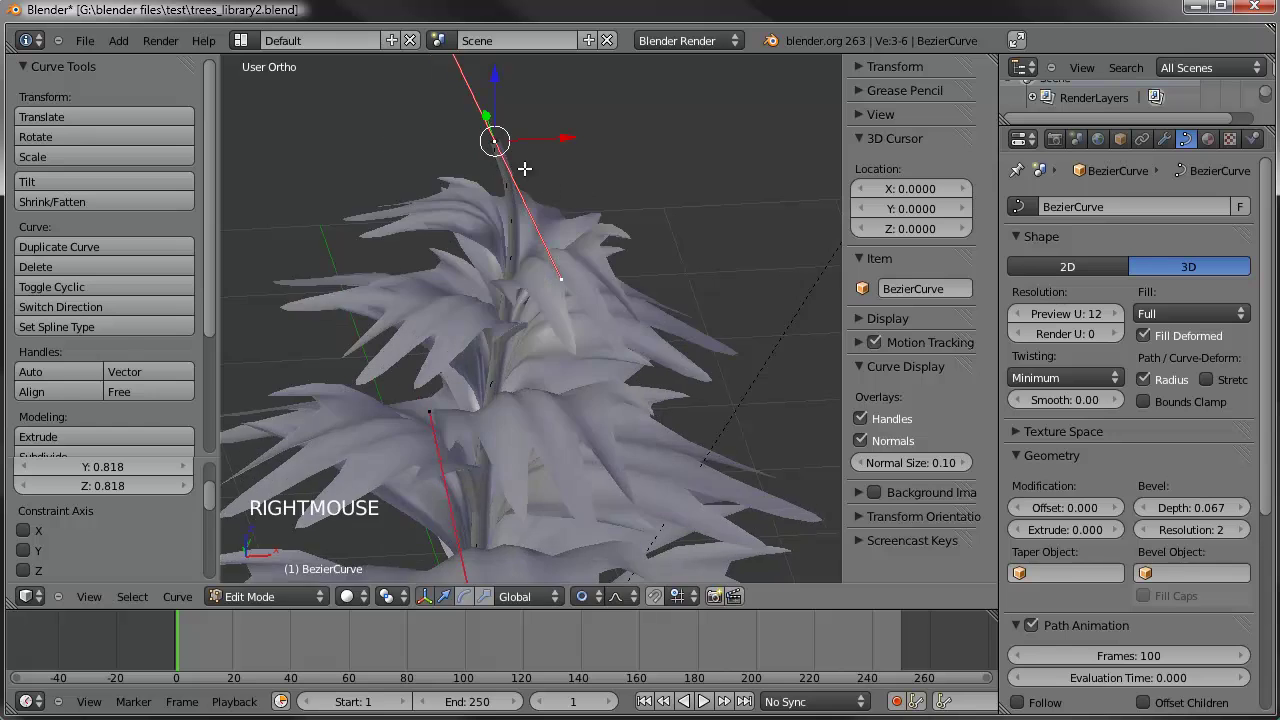
Extrude the curve's top control point about 0.36 units upward to extend the stem beyond the leaves
scroll(524, 169, "up", 1)
scroll(566, 206, "down", 2)
middle_click_drag(566, 206, 550, 261, "shift")
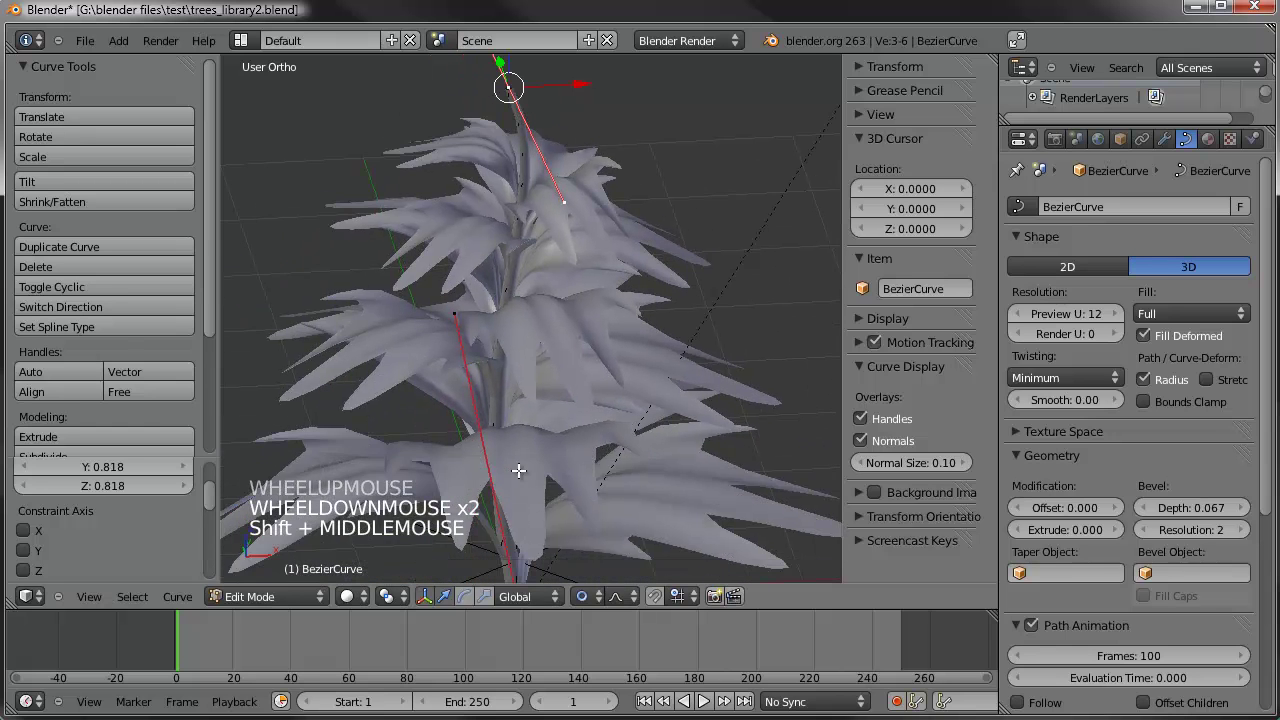
scroll(520, 480, "down", 2)
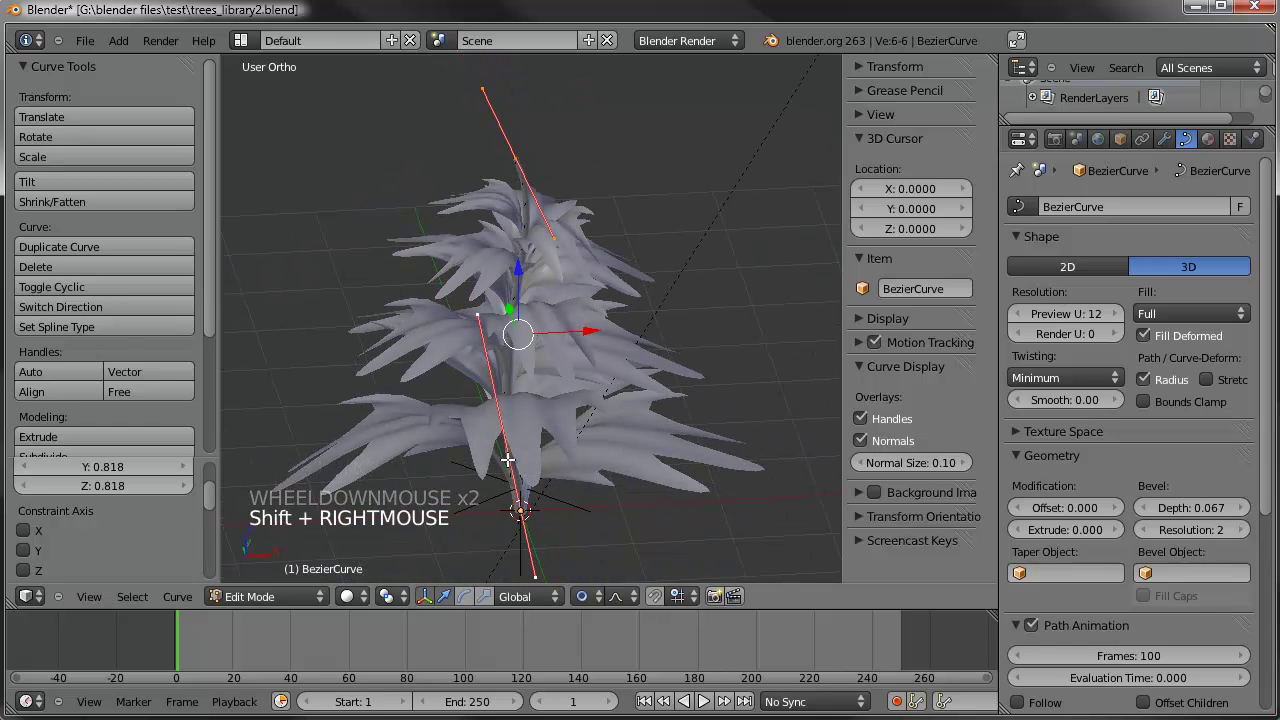
middle_click_drag(371, 200, 445, 287, "shift")
scroll(448, 362, "up", 5)
right_click(372, 333)
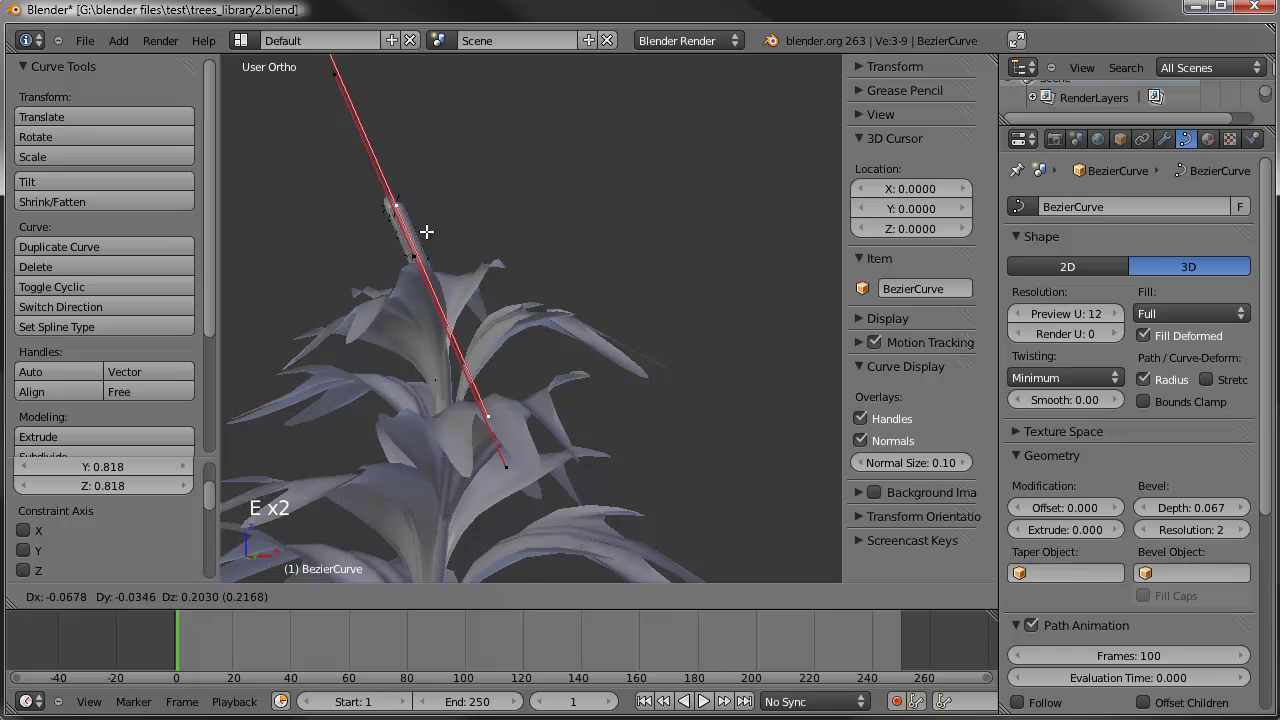
left_click(410, 202)
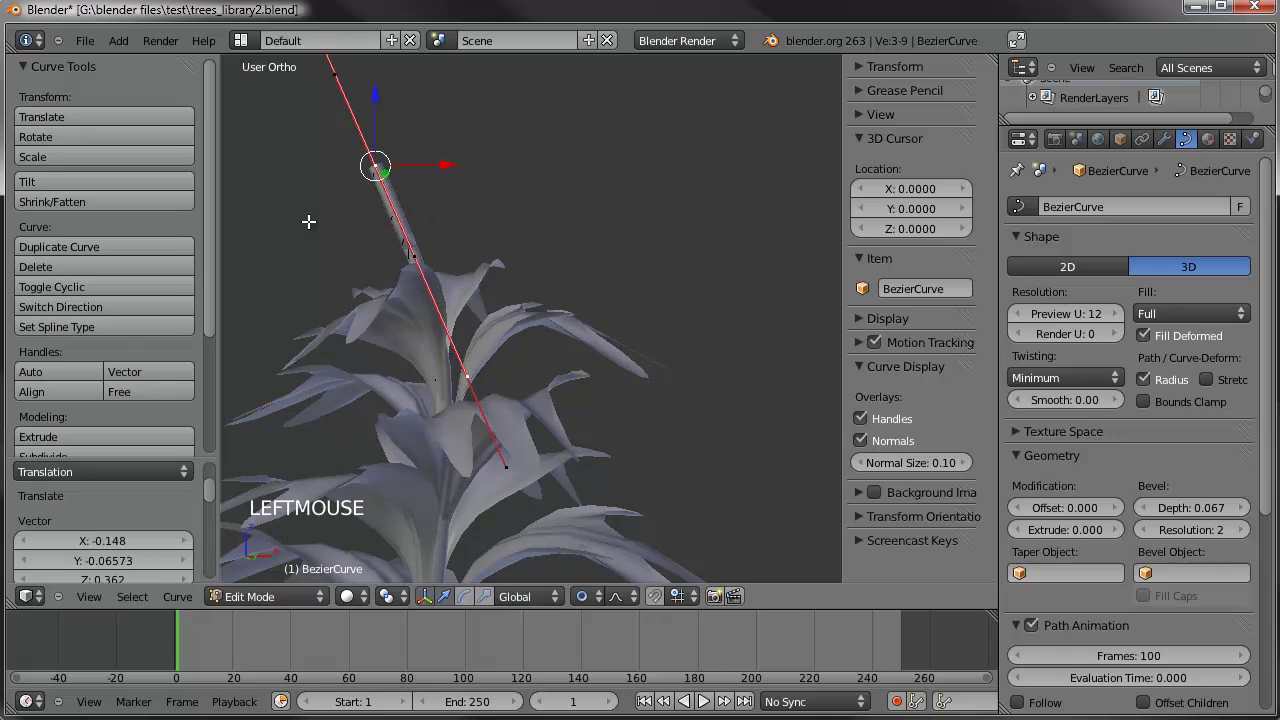
Collapse the handles of the new stem-tip point by scaling them to 0
middle_click_drag(309, 220, 443, 237)
key("s")
key("s")
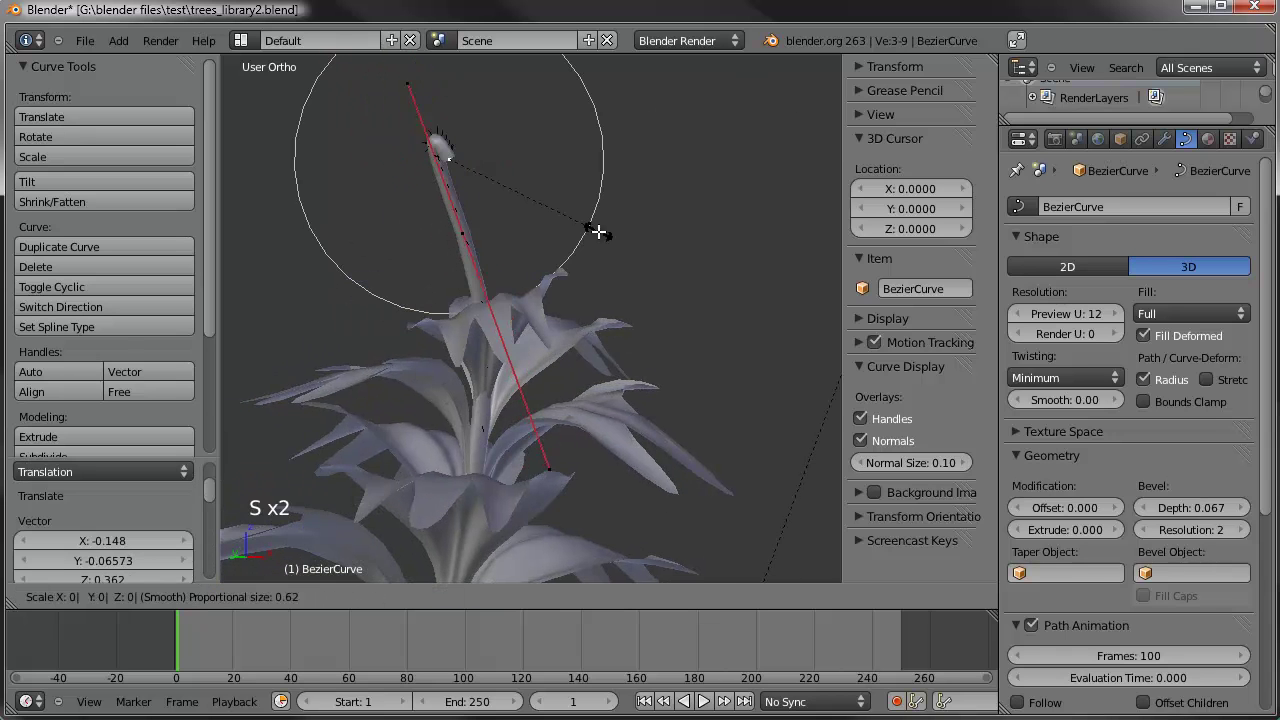
left_click(598, 231)
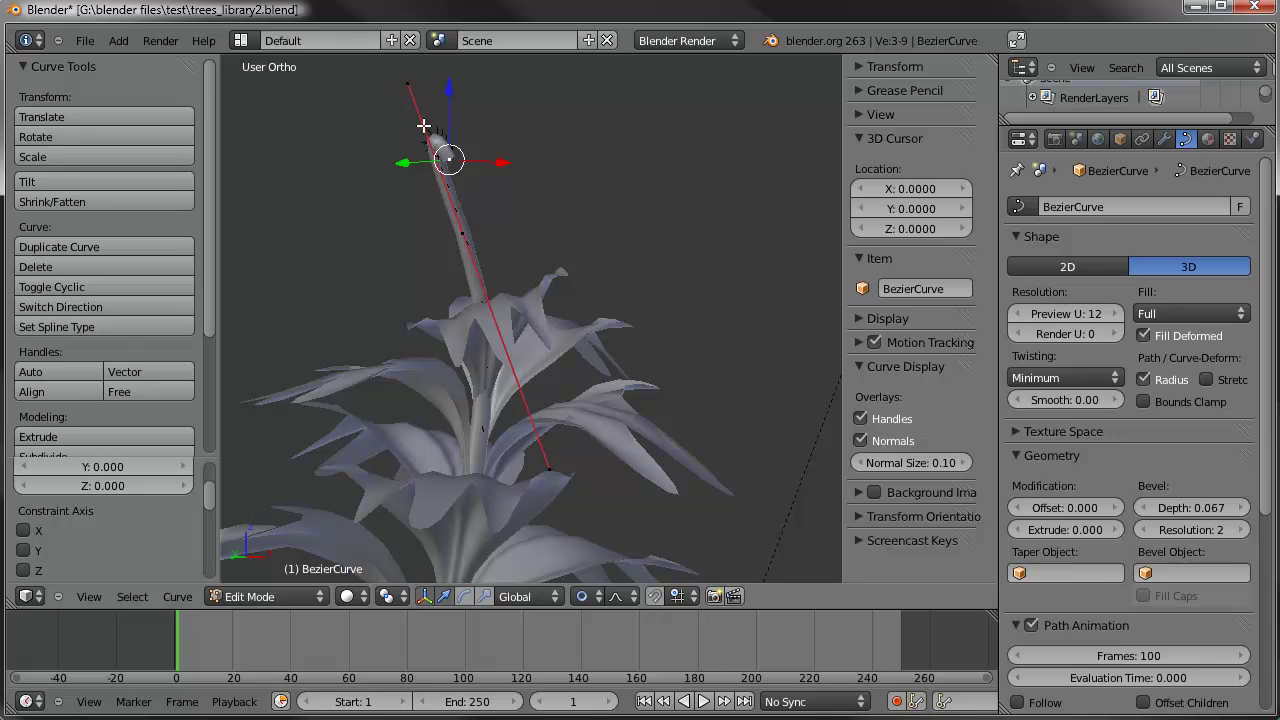
Move the upper handle of the control point just below the tip down about 0.42 units
key("g")
key("g")
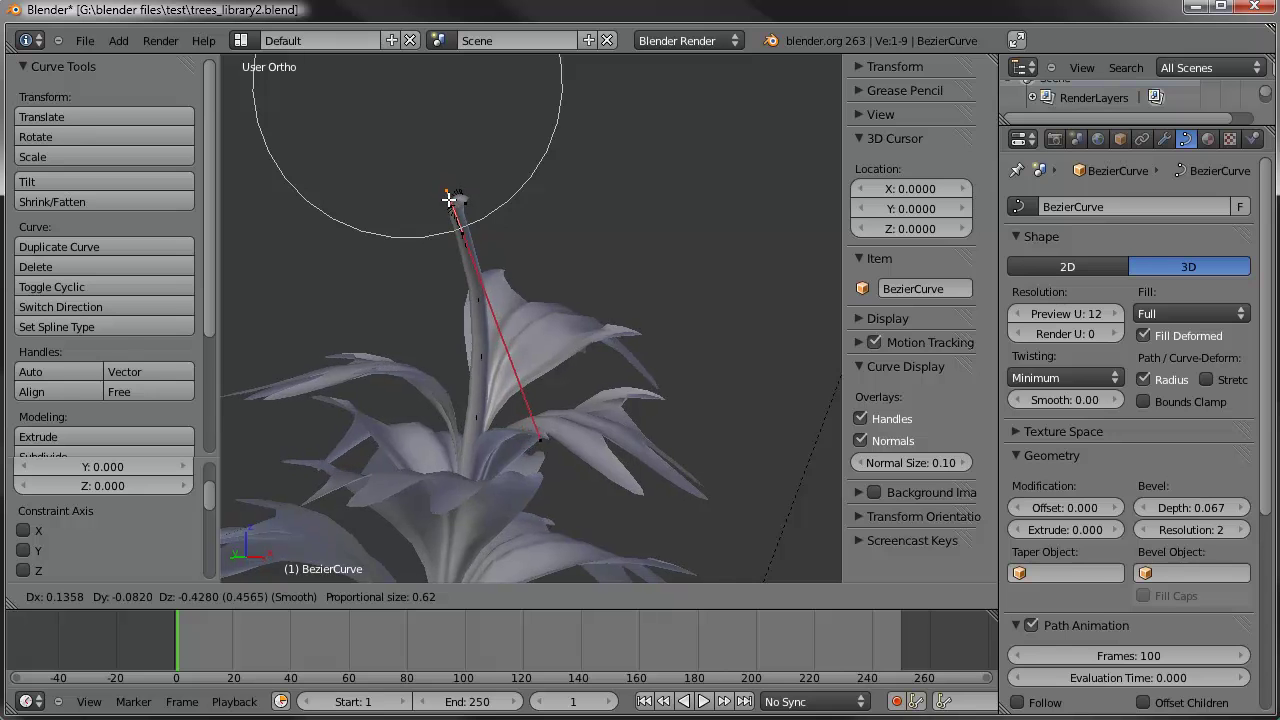
left_click(452, 194)
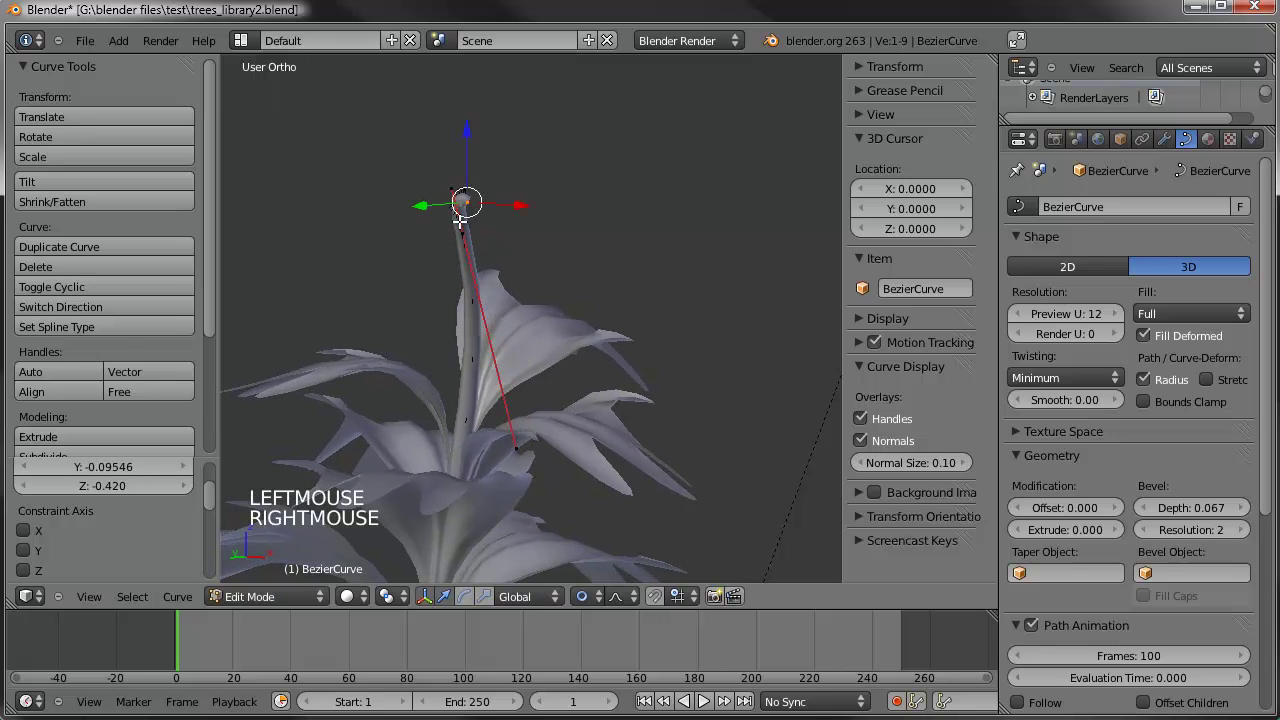
key("g")
key("g")
scroll(483, 180, "up", 2)
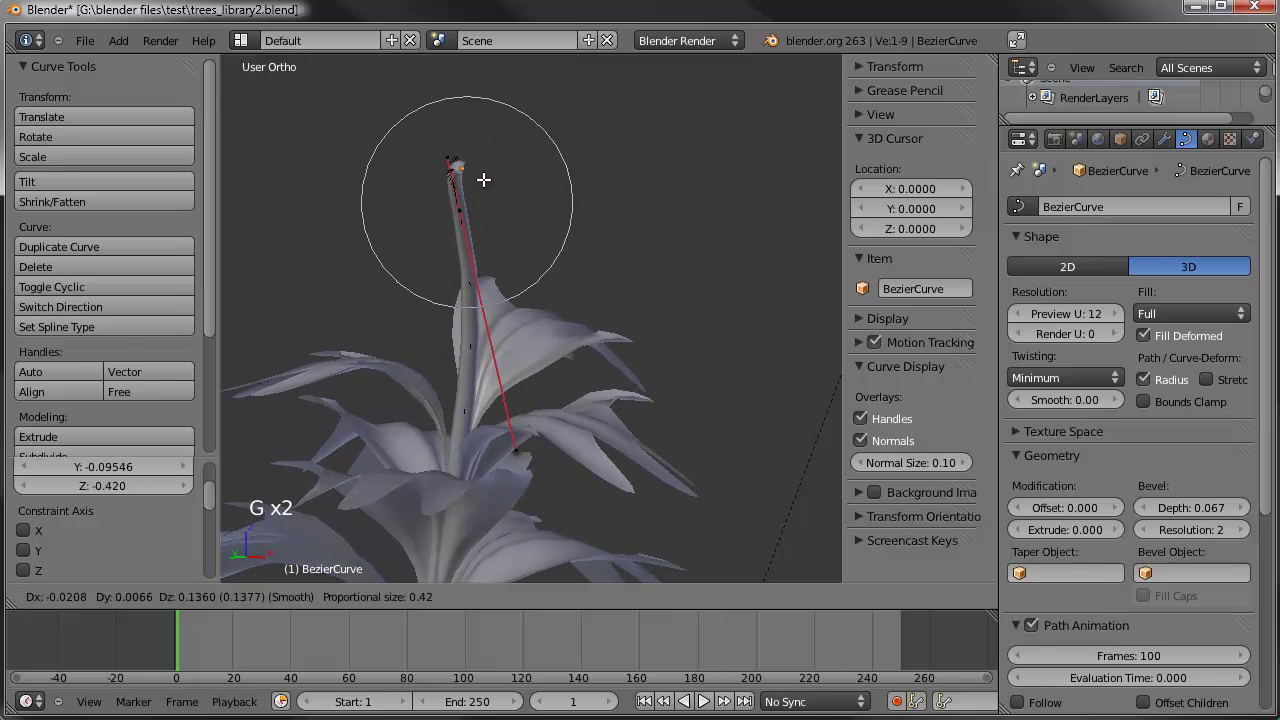
right_click(500, 210)
Disable proportional editing and move the stem-tip point upward to lengthen the bare end of the stem
left_click(586, 596)
left_click(597, 576)
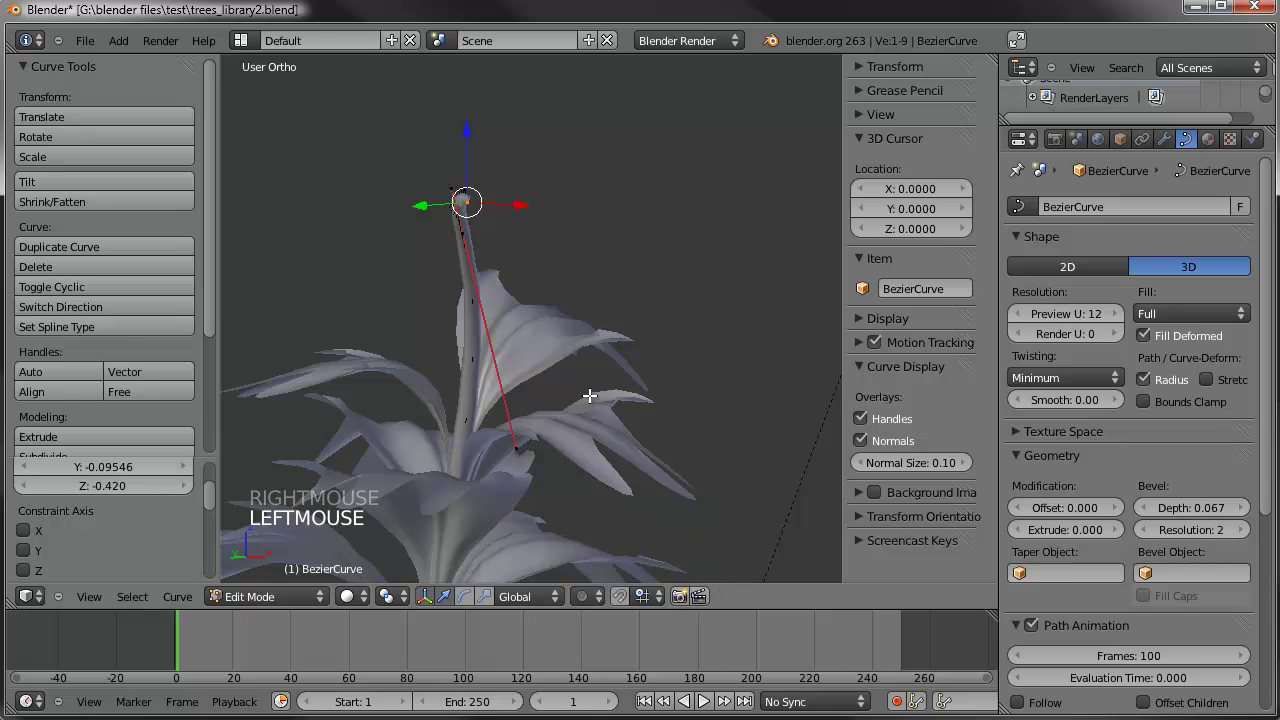
key("g")
right_click(493, 131)
key("a")
key("c")
scroll(484, 198, "up", 5)
key("g")
key("g")
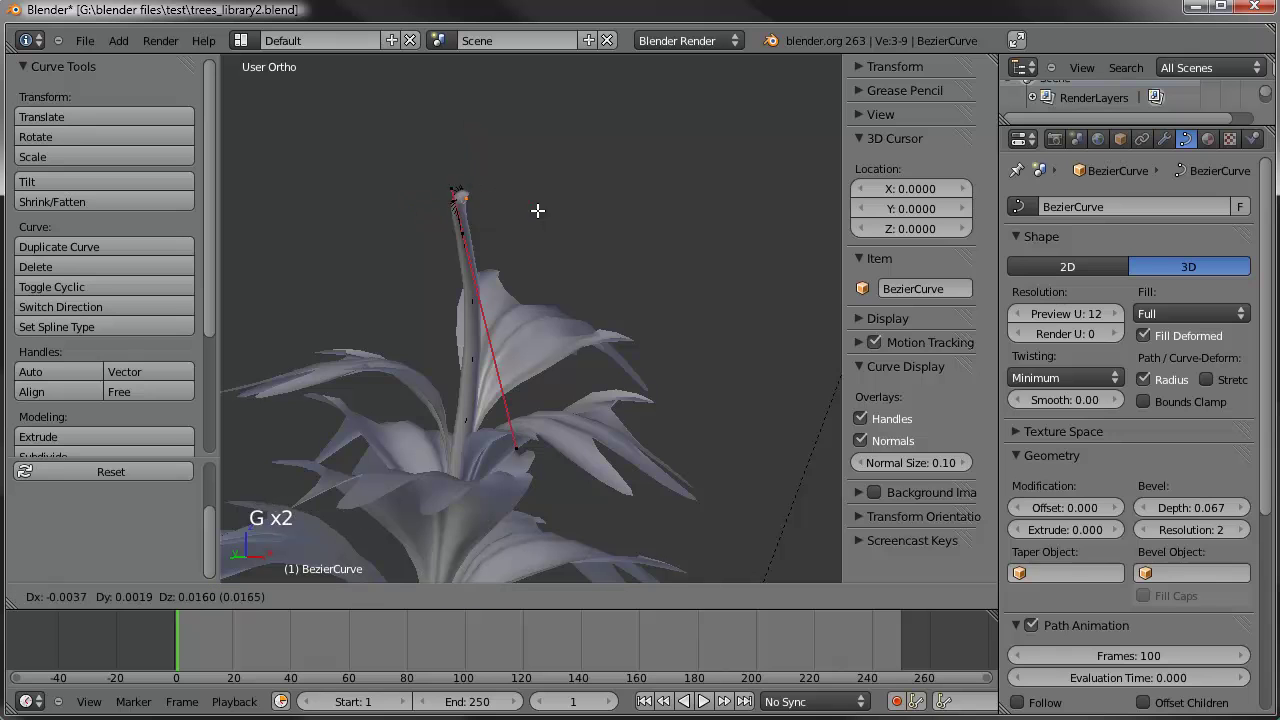
left_click(507, 147)
Nudge the handle just below the stem tip slightly upward to smooth the bend
key("g")
key("g")
left_click(460, 172)
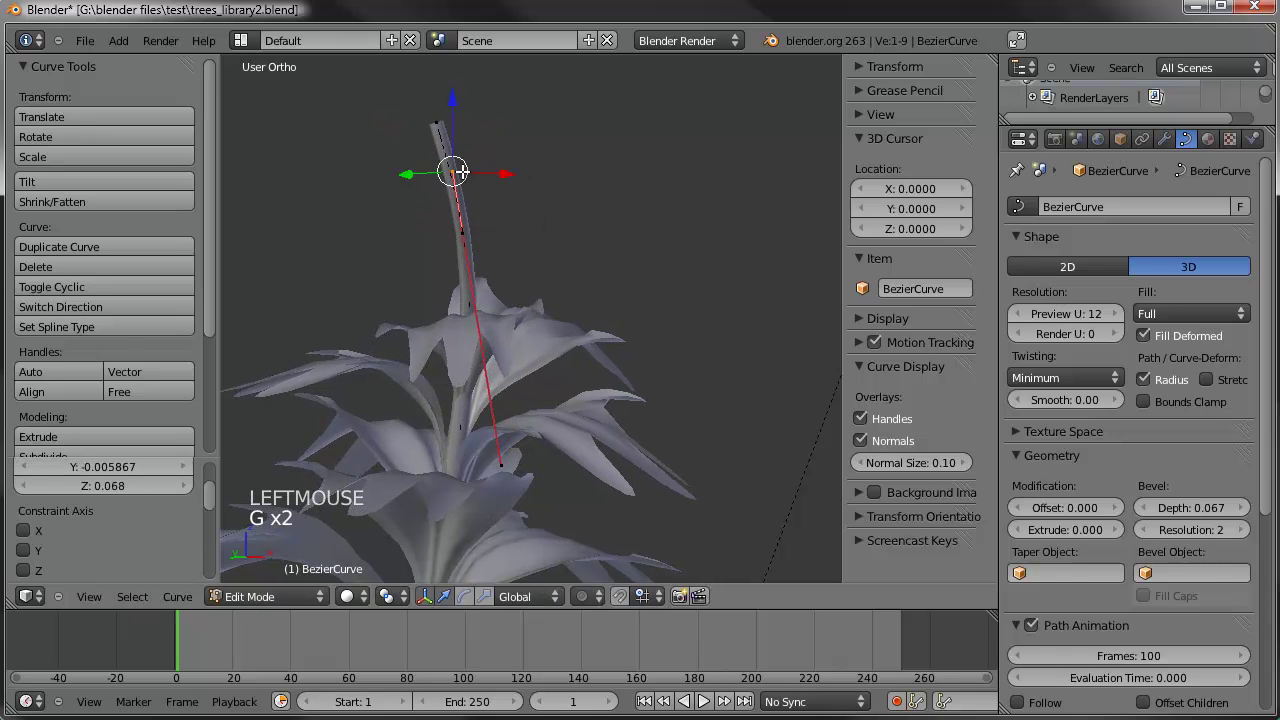
Taper the end of the stem by shrinking the tip point's radius, and return to Object Mode
key("a")
key("alt+s")
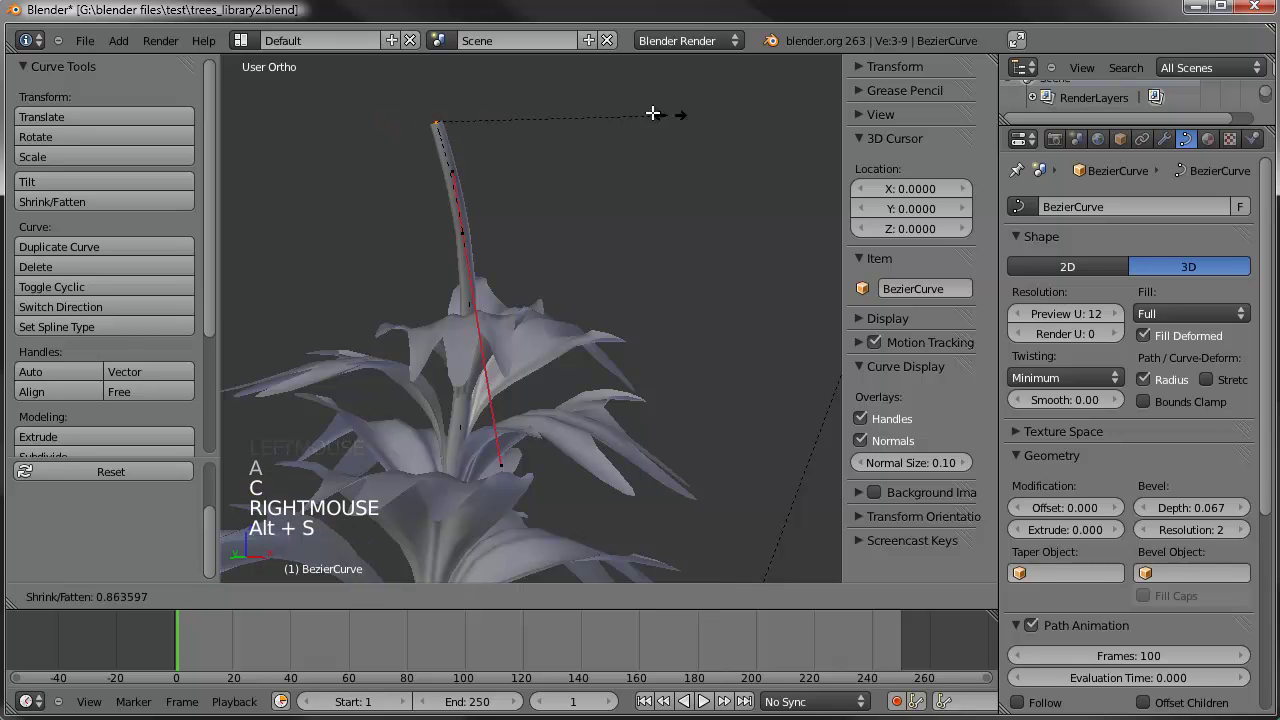
left_click(447, 115)
key("Tab")
Select the leaf mesh and examine the plant's leaf spread from several angles, including from above
middle_click_drag(540, 263, 440, 262)
scroll(515, 291, "down", 6)
middle_click_drag(530, 310, 572, 413)
right_click(572, 413)
scroll(571, 362, "down", 4)
middle_click_drag(571, 362, 603, 381)
scroll(551, 429, "up", 4)
scroll(603, 381, "up", 2)
middle_click_drag(397, 374, 510, 371, "shift")
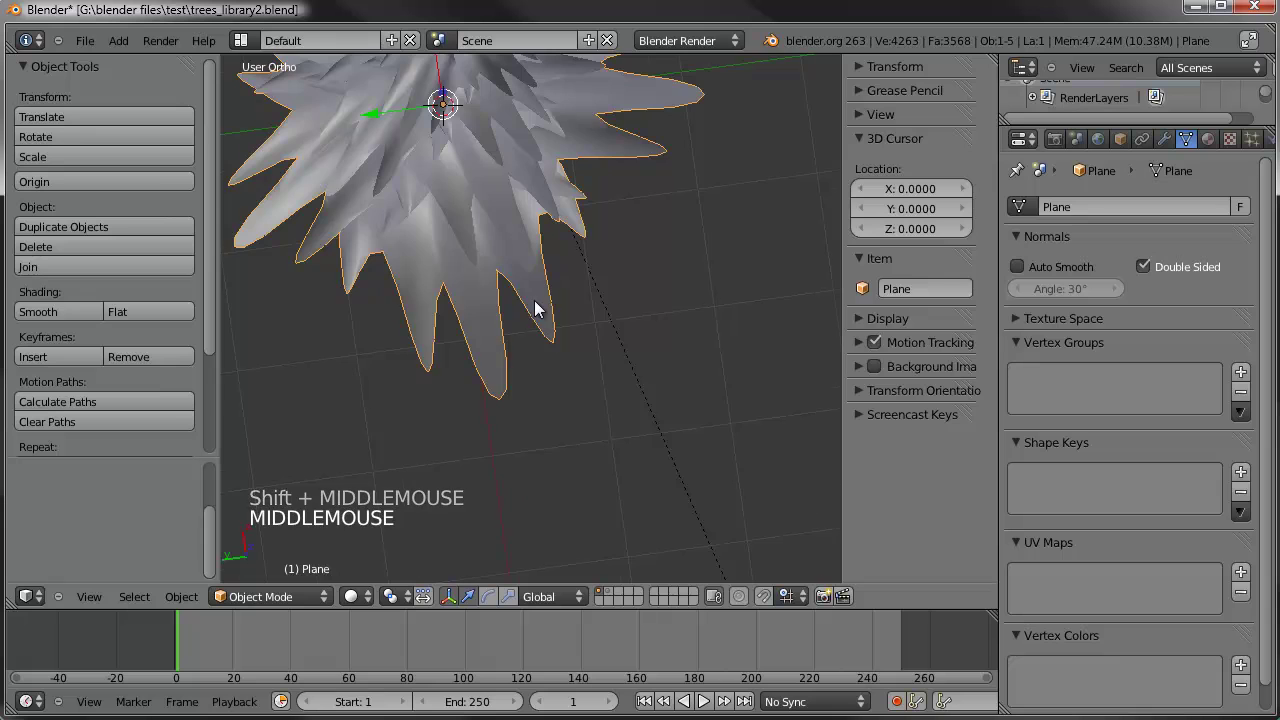
scroll(389, 290, "down", 2)
middle_click_drag(565, 249, 552, 376, "shift")
Hide the leaf's Curve and Array modifiers in the viewport and enter Edit Mode on the single leaf
left_click(1164, 139)
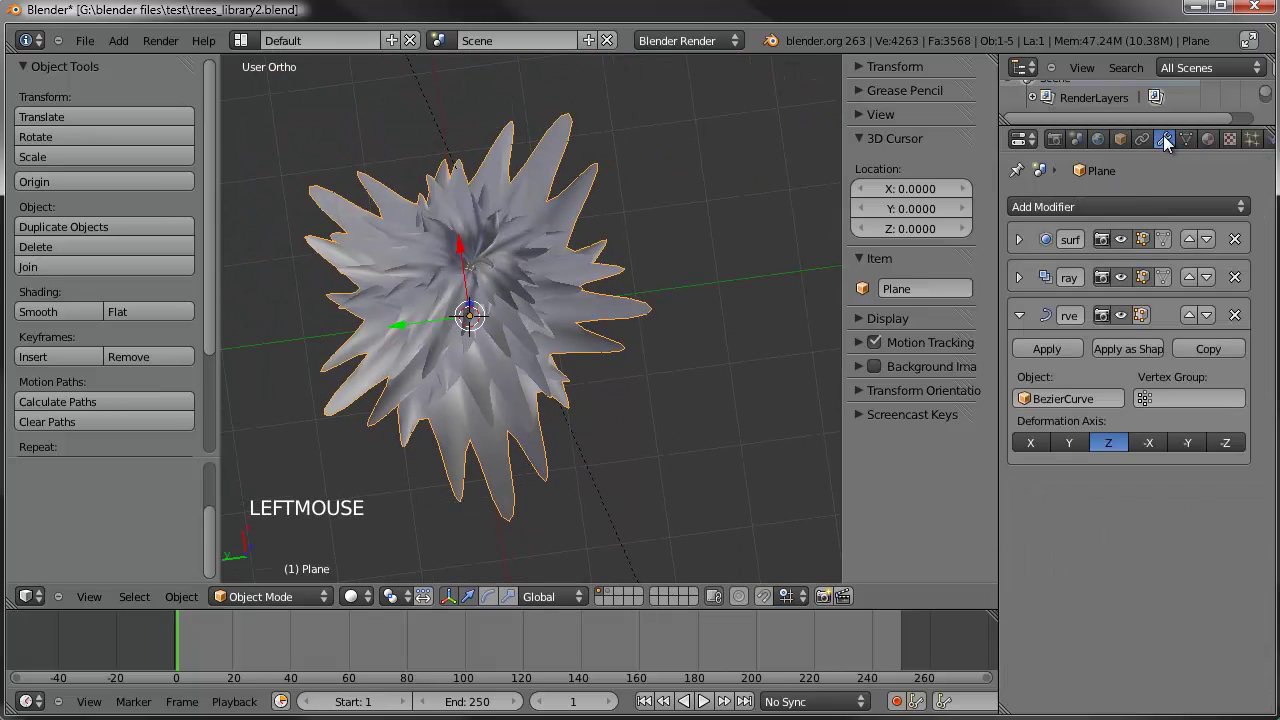
left_click(1127, 315)
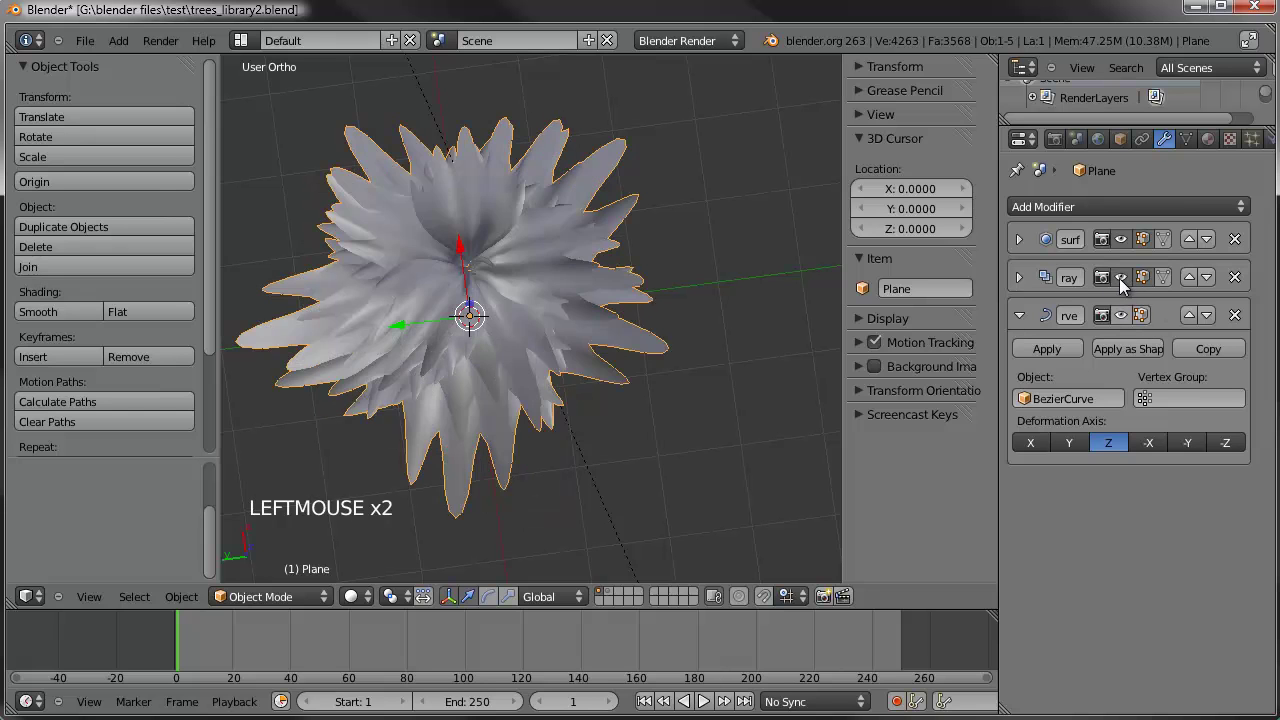
left_click(1119, 278)
key("Tab")
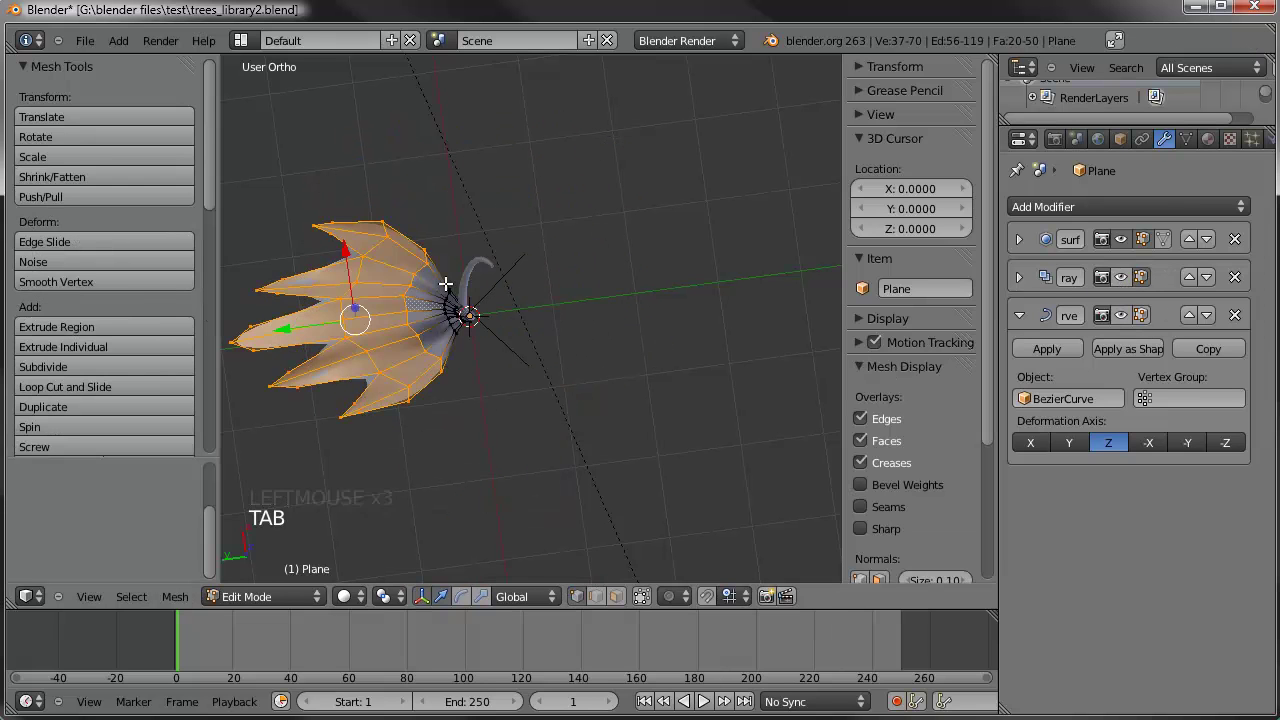
Add a crosswise loop cut near the tip of the leaf's central lobe, working in top view
key("KP_7")
middle_click_drag(445, 284, 540, 503, "shift")
scroll(540, 503, "up", 5)
middle_click_drag(632, 388, 529, 296, "shift")
scroll(529, 268, "down", 2)
key("a")
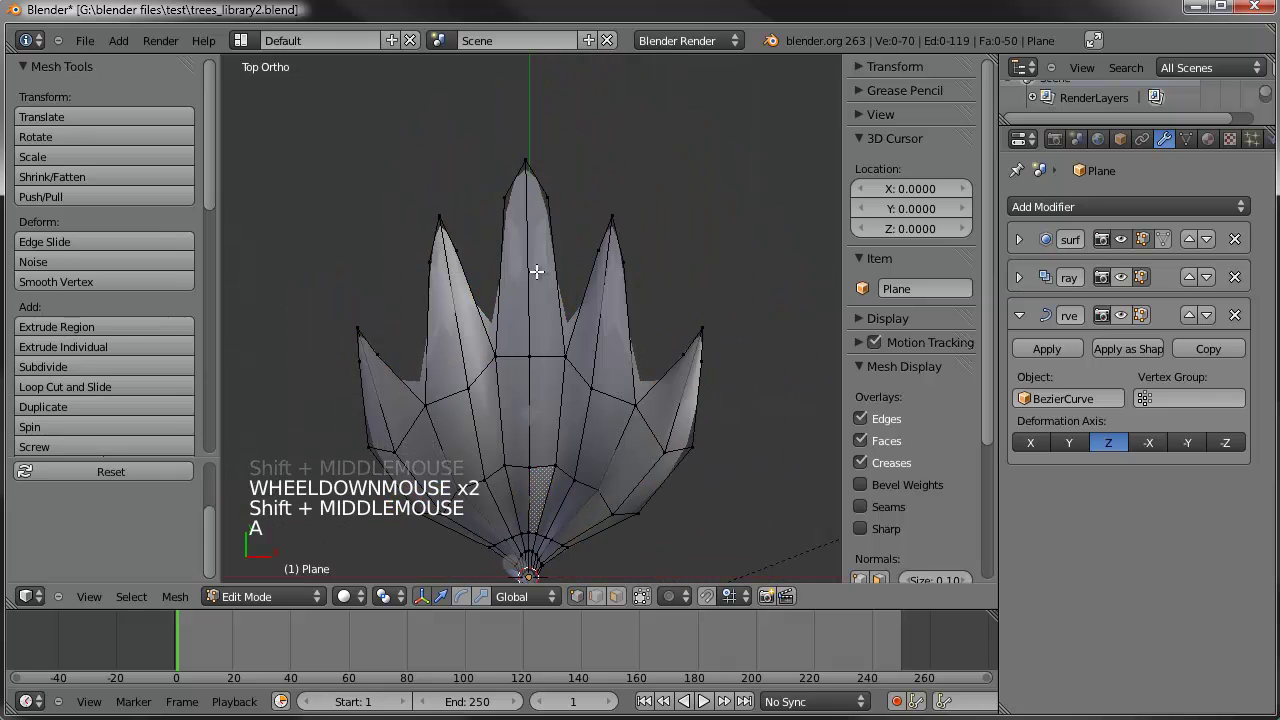
key("ctrl+r")
left_click(545, 245)
left_click(550, 198)
Add a crosswise loop cut near the tip of each of the two lobes on the leaf's right side
key("ctrl+r")
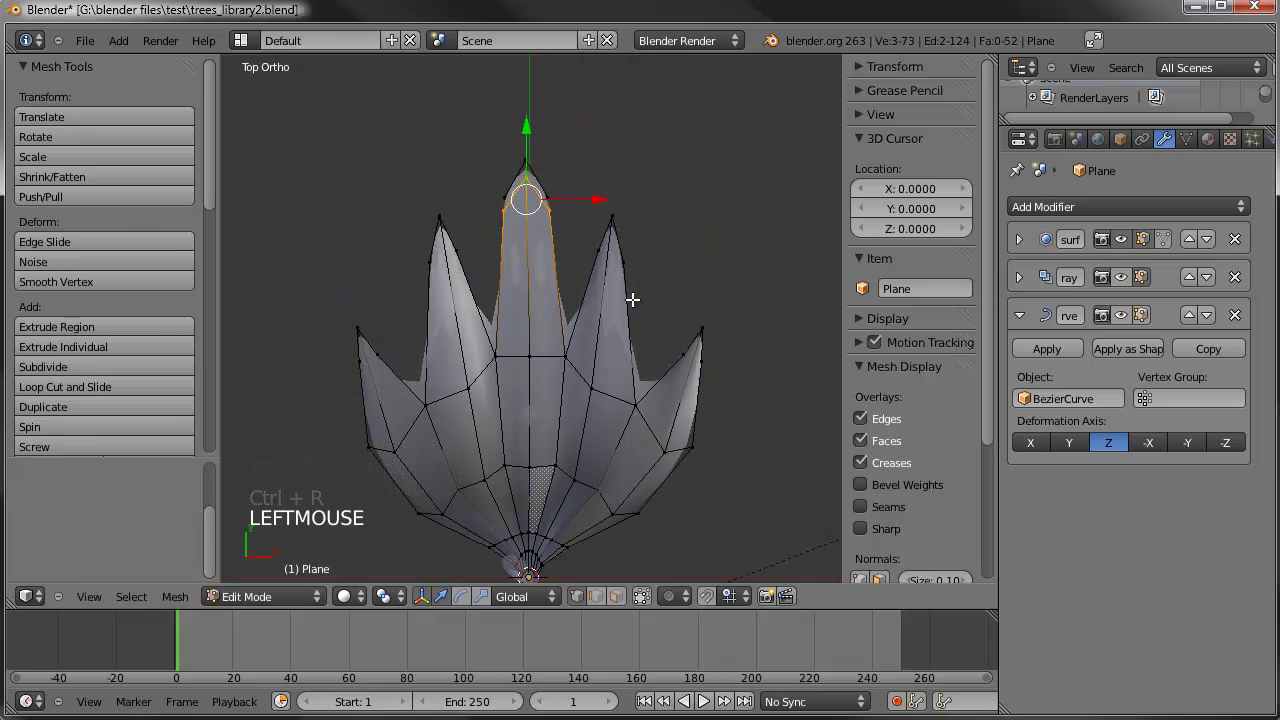
left_click(628, 303)
left_click(638, 264)
key("ctrl+r")
left_click(686, 371)
left_click(686, 368)
Add a crosswise loop cut near the tip of each of the two lobes on the leaf's left side
key("ctrl+r")
left_click(430, 284)
left_click(428, 248)
key("ctrl+r")
left_click(394, 352)
left_click(392, 334)
Add a lengthwise loop cut from tip to base along each of the two left lobes of the leaf
key("ctrl+r")
left_click(438, 243)
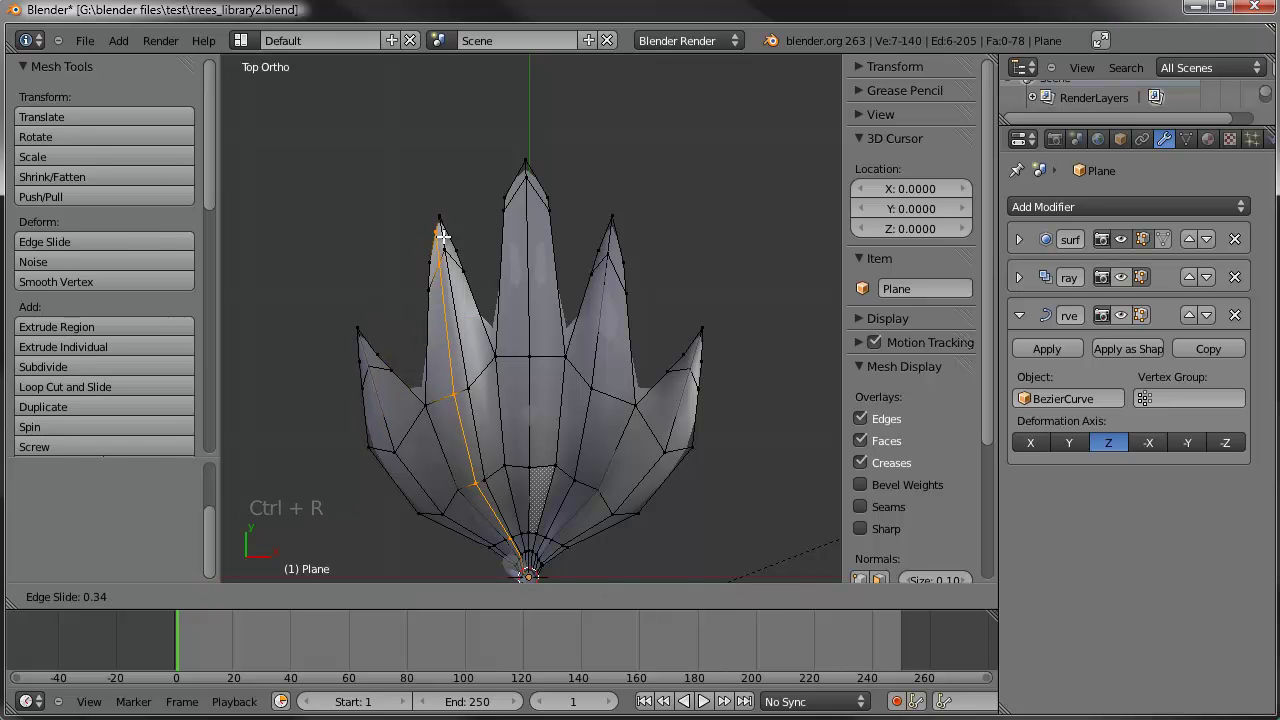
left_click(444, 233)
key("ctrl+r")
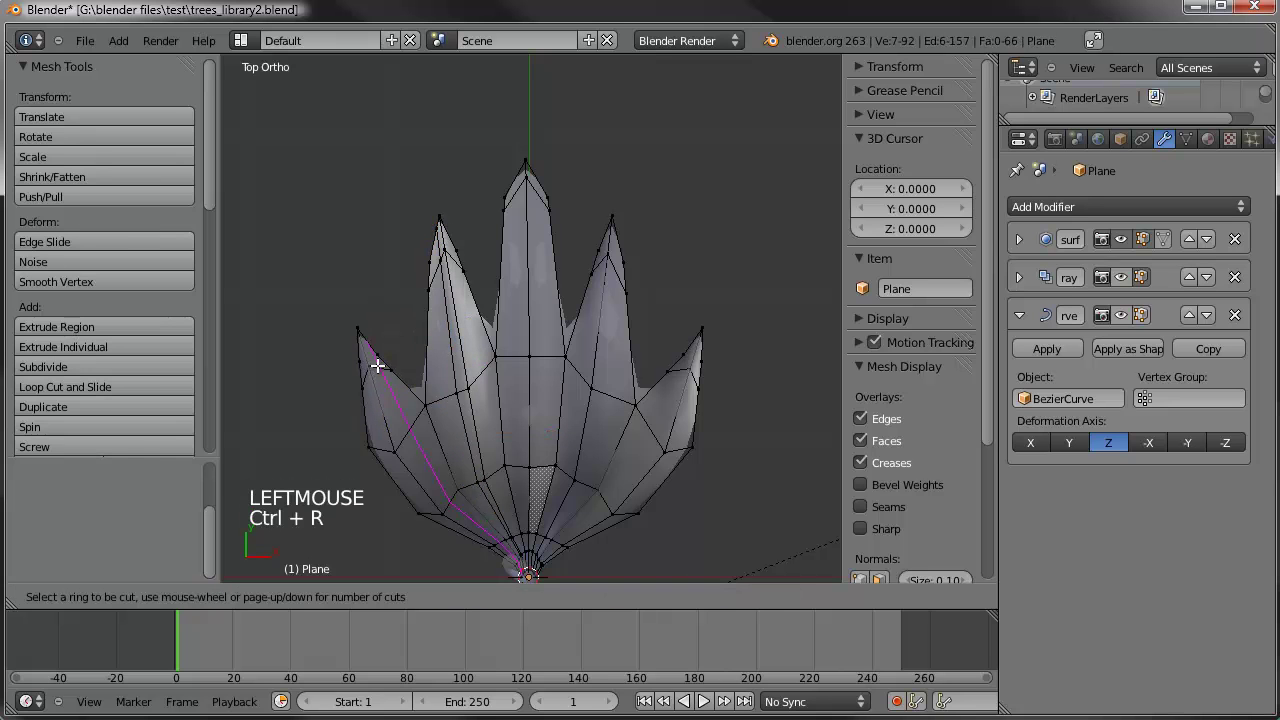
left_click(377, 366)
left_click(374, 371)
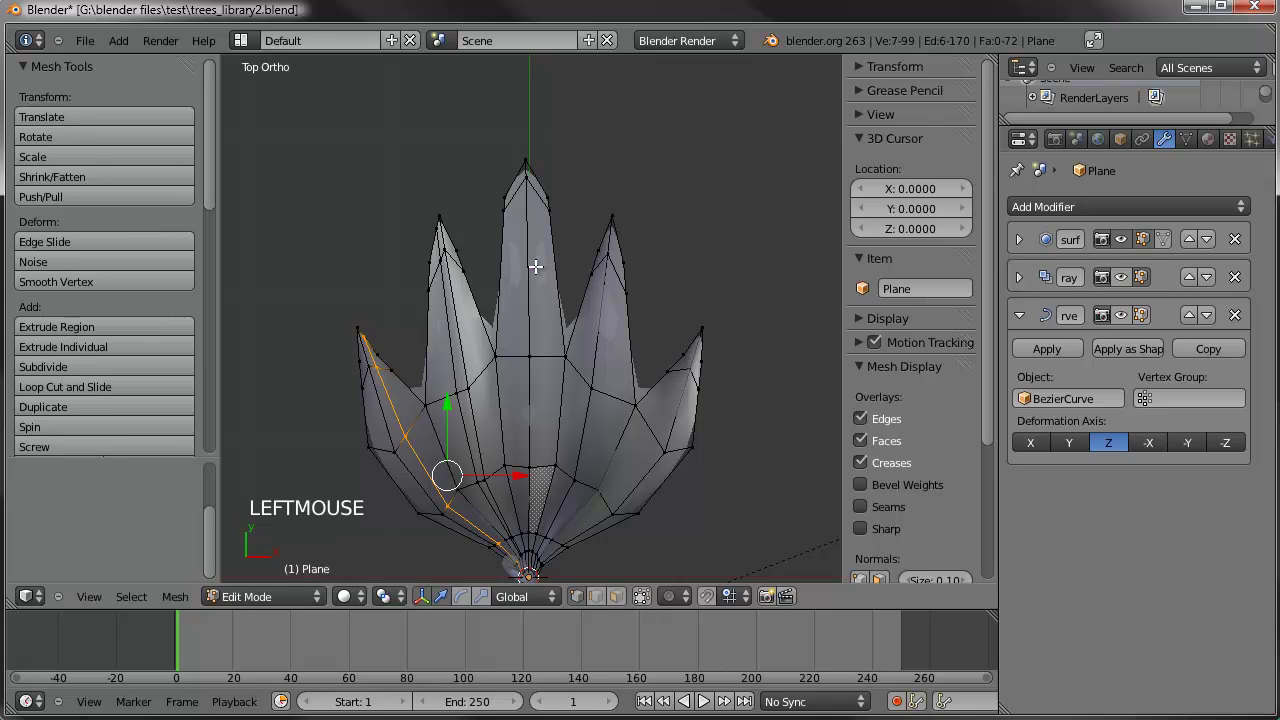
Add a lengthwise loop cut from tip to base along the central lobe and each of the two right lobes of the leaf
key("ctrl+r")
left_click(537, 165)
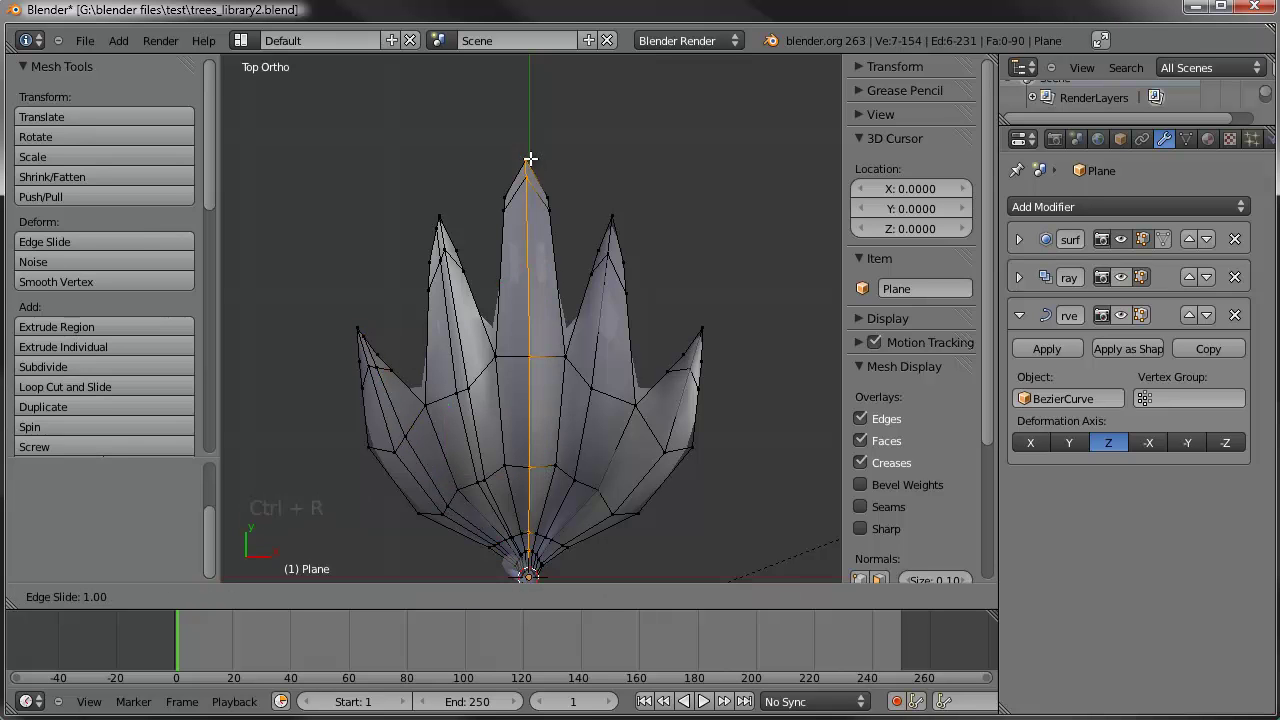
left_click(549, 205)
key("ctrl+r")
left_click(608, 265)
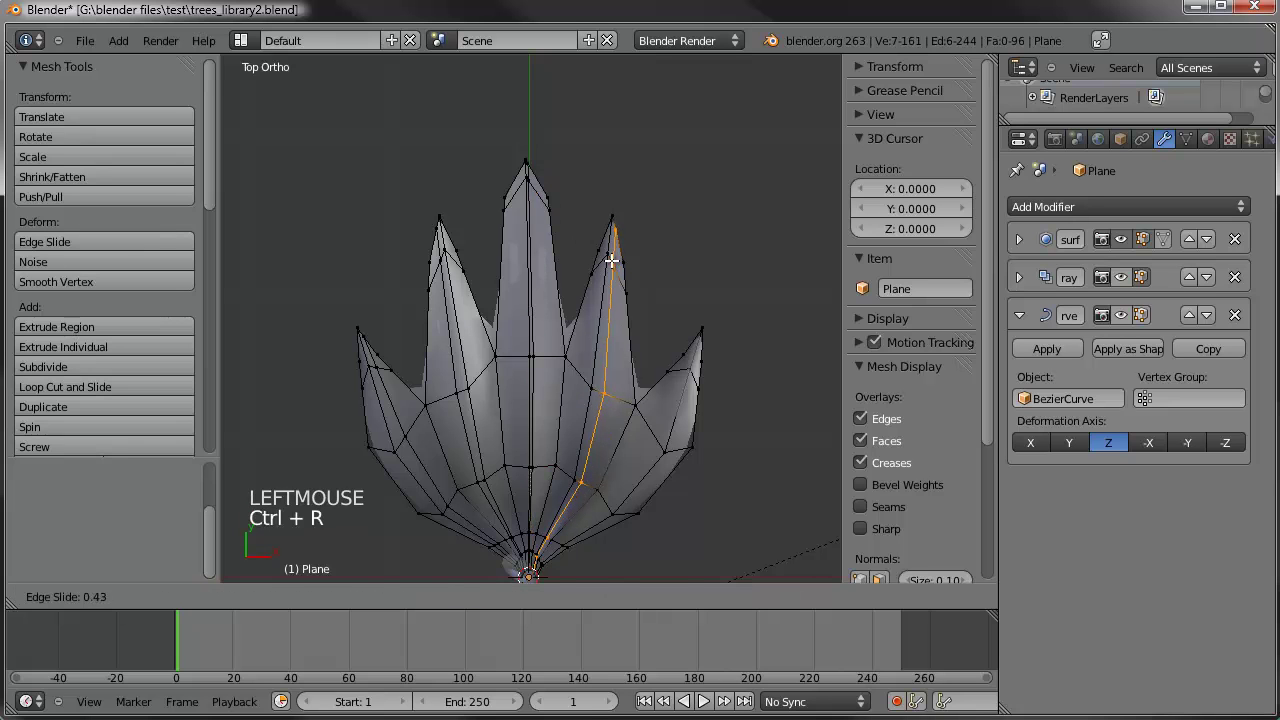
left_click(630, 298)
key("ctrl+r")
left_click(673, 383)
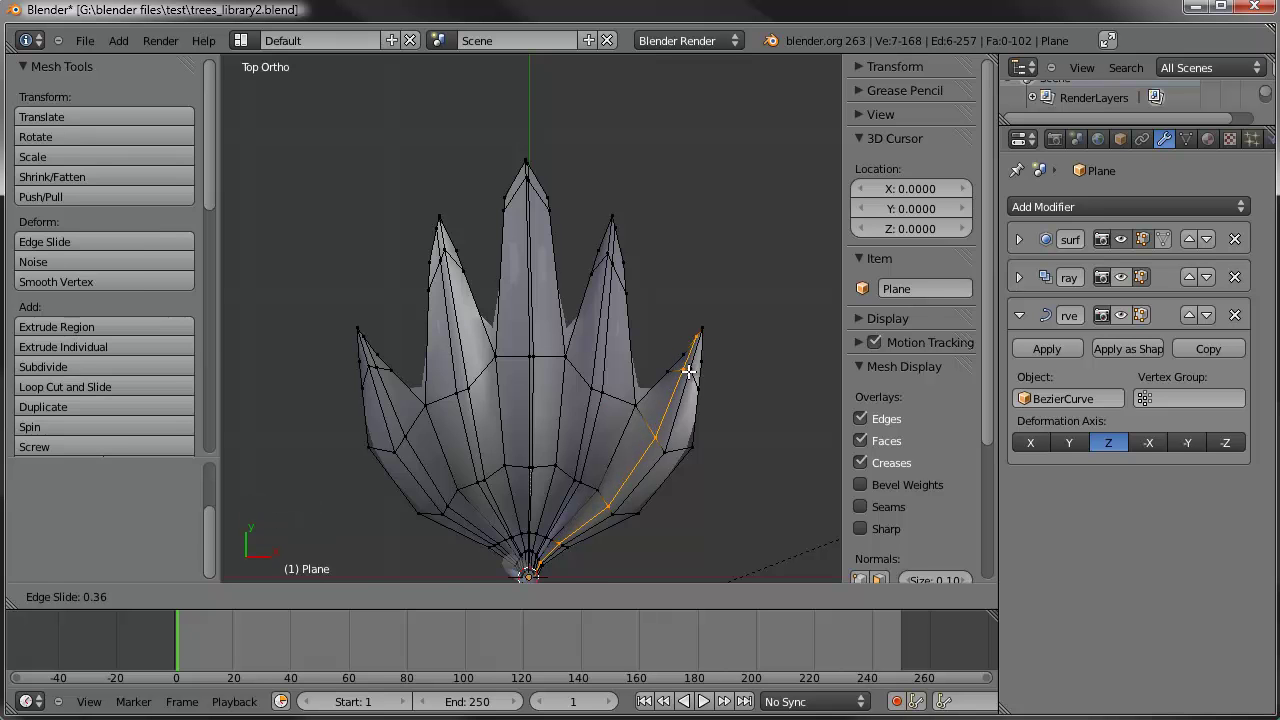
left_click(688, 371)
Leave mesh editing and turn the viewport display of the leaf's Array and Curve modifiers back on
key("Tab")
scroll(626, 395, "down", 3)
mouse_move(626, 395)
middle_mouse_down()
mouse_move(586, 362)
mouse_move(640, 390)
middle_mouse_up()
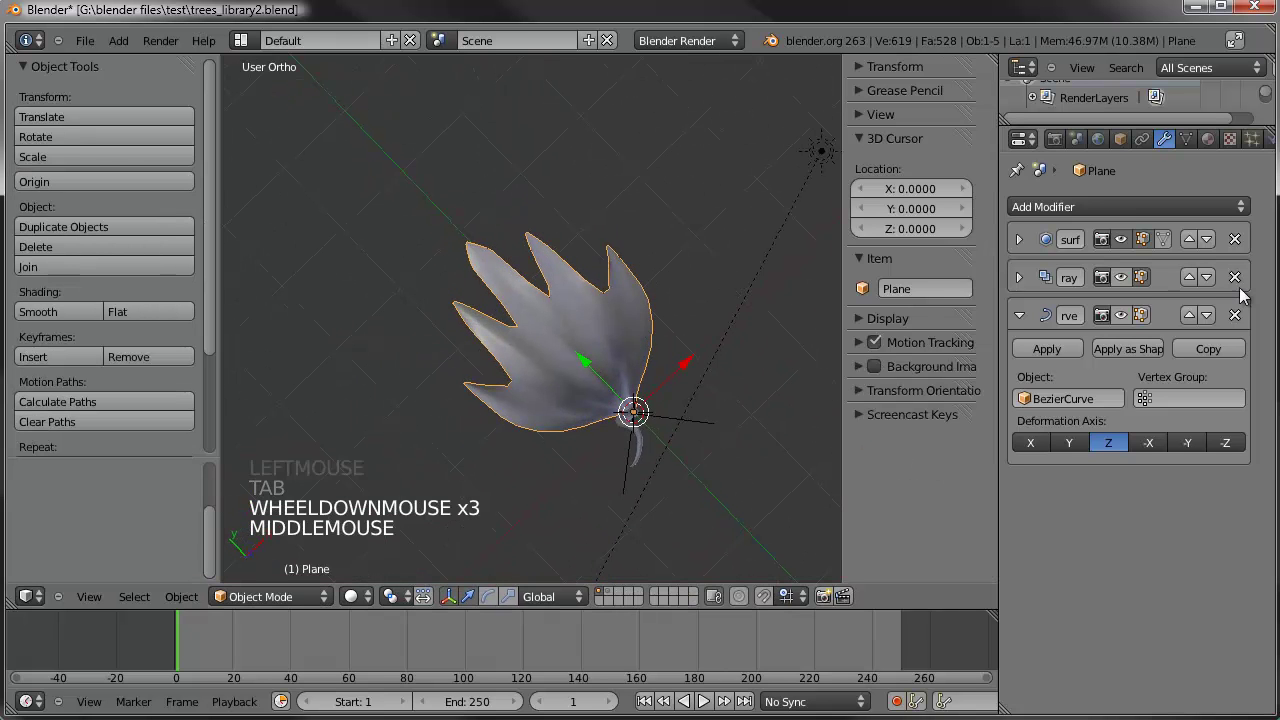
left_click(1120, 277)
left_click(1120, 315)
middle_click_drag(543, 523, 650, 386)
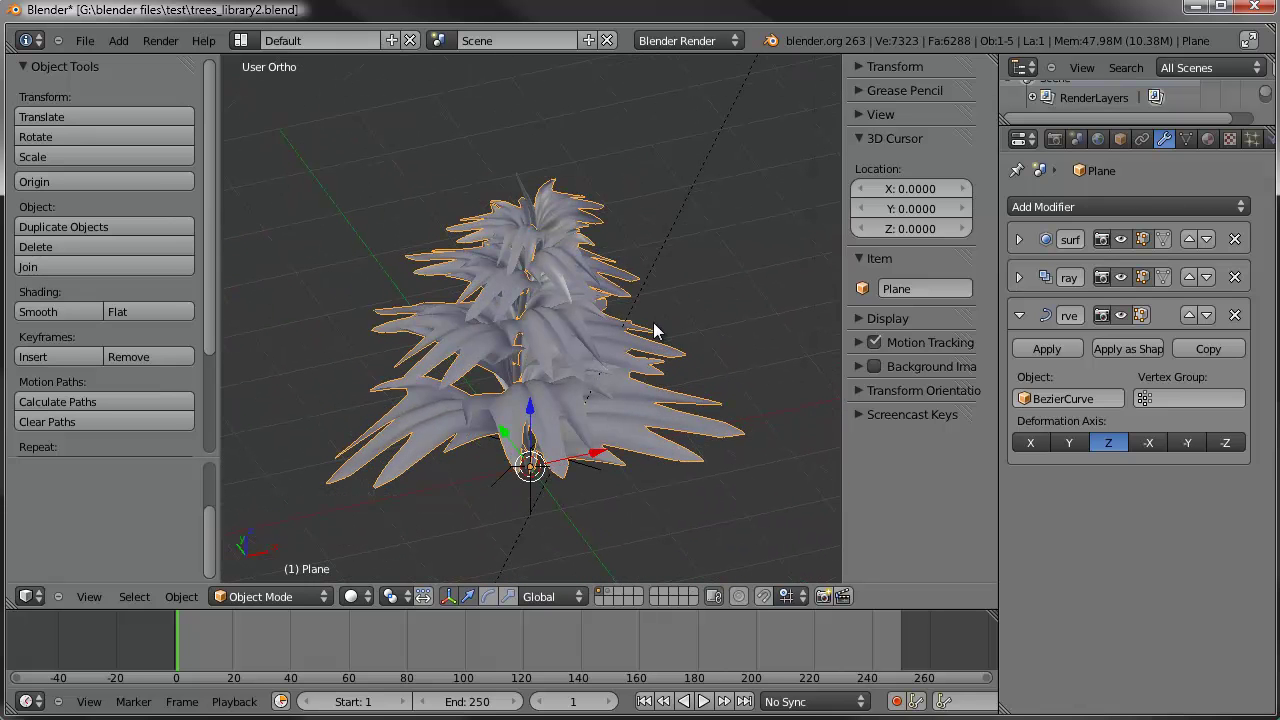
left_click_drag(1000, 272, 963, 277)
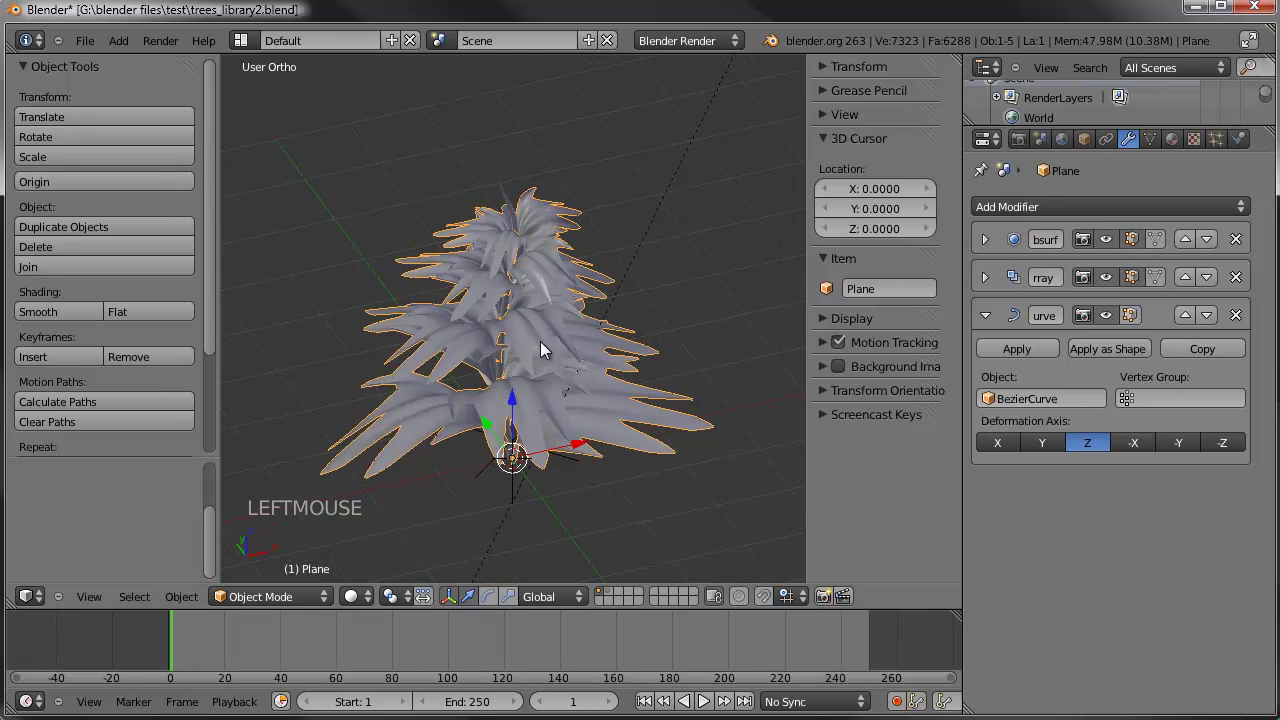
Duplicate the leaf array, its empty and the Bezier curve together, placing the copy about 3.56 along X and -1.44 along Y
middle_click_drag(540, 350, 478, 295, "shift")
key("a")
right_click(437, 395)
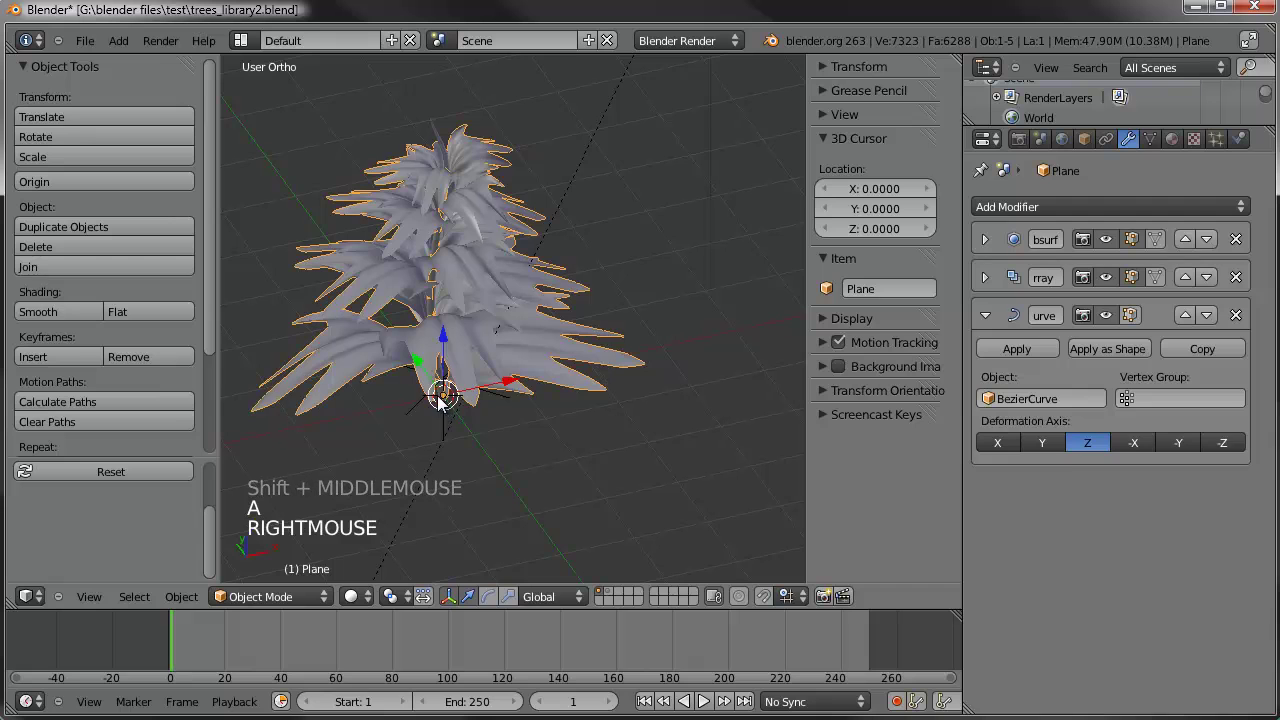
right_click(432, 402, "shift")
key("g")
right_click(472, 208)
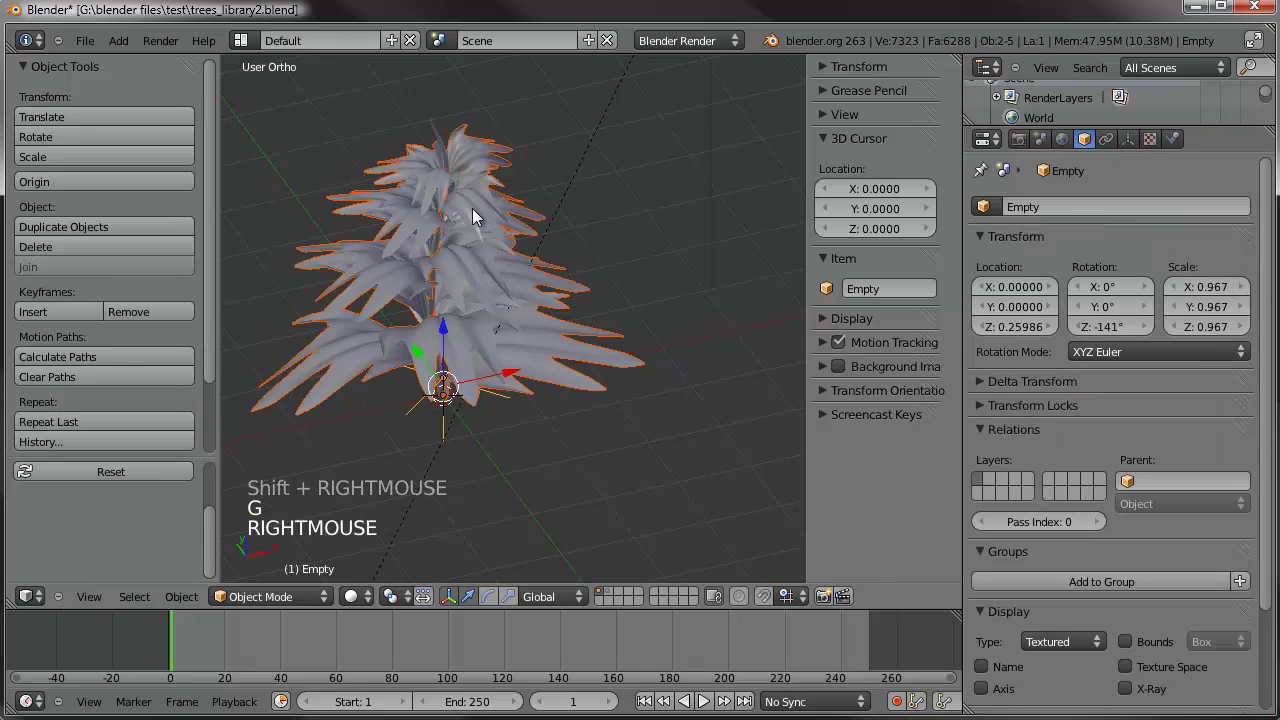
right_click(430, 137, "shift")
key("g")
right_click(445, 235)
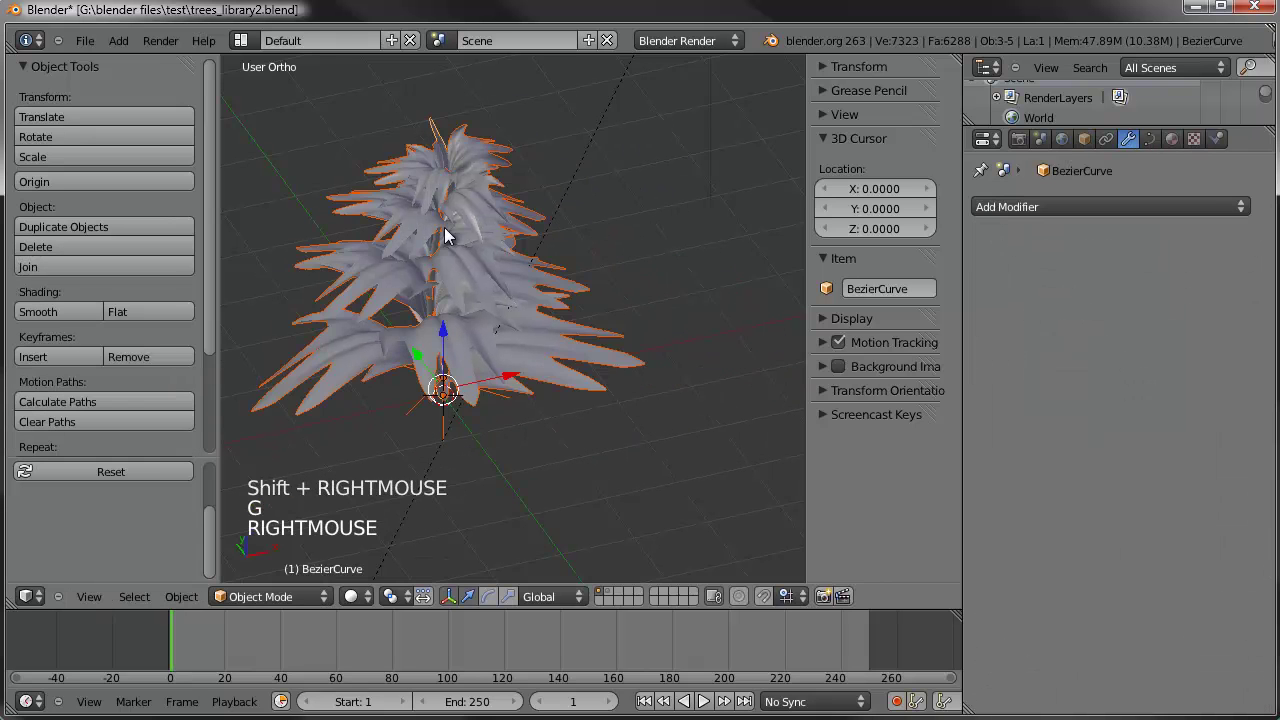
key("shift+d")
left_click(790, 228)
middle_click_drag(761, 233, 568, 230, "shift")
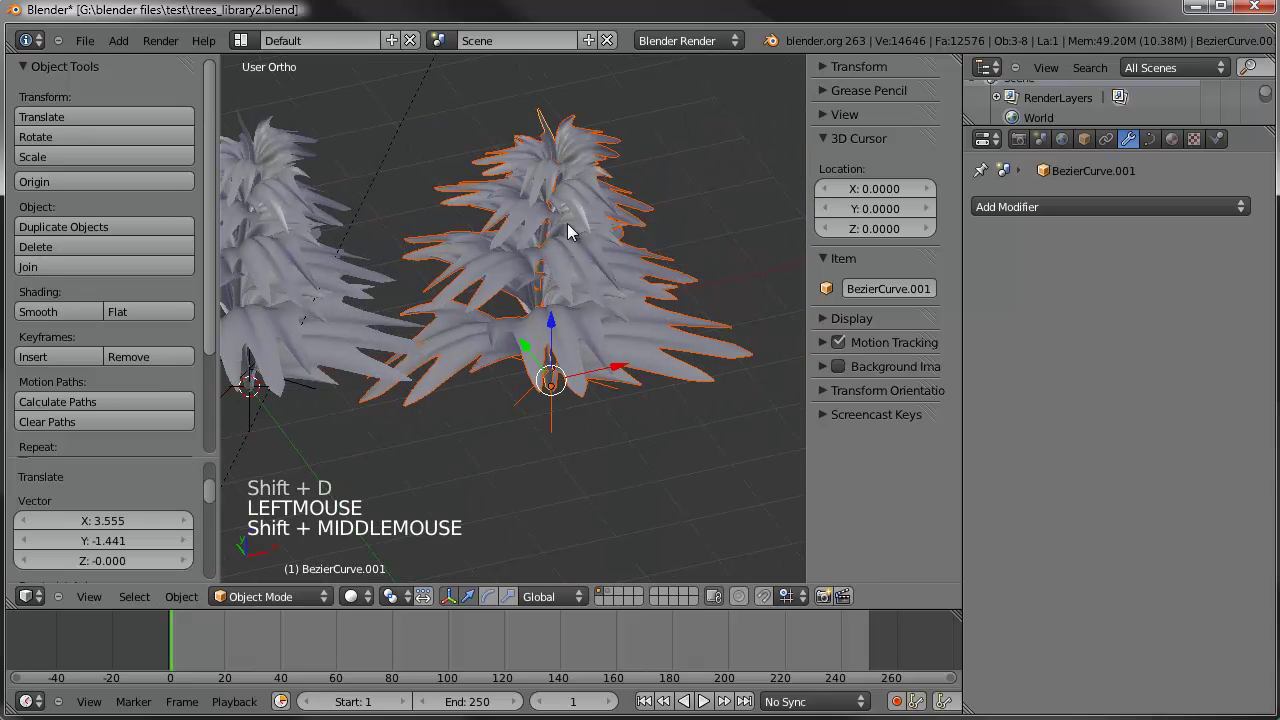
Bend the duplicated plant by moving the upper handle of its stem curve's base point about -0.55 in both Y and Z
right_click(551, 132)
key("Tab")
right_click(537, 273)
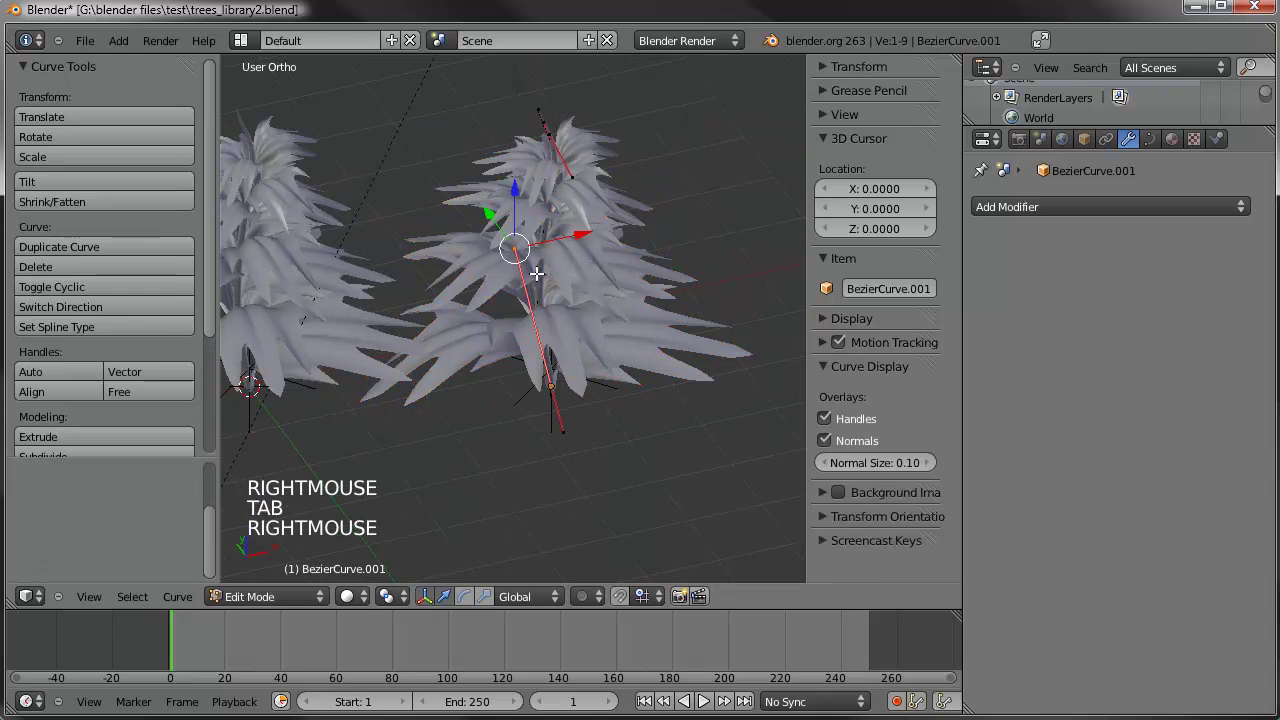
left_click(586, 286)
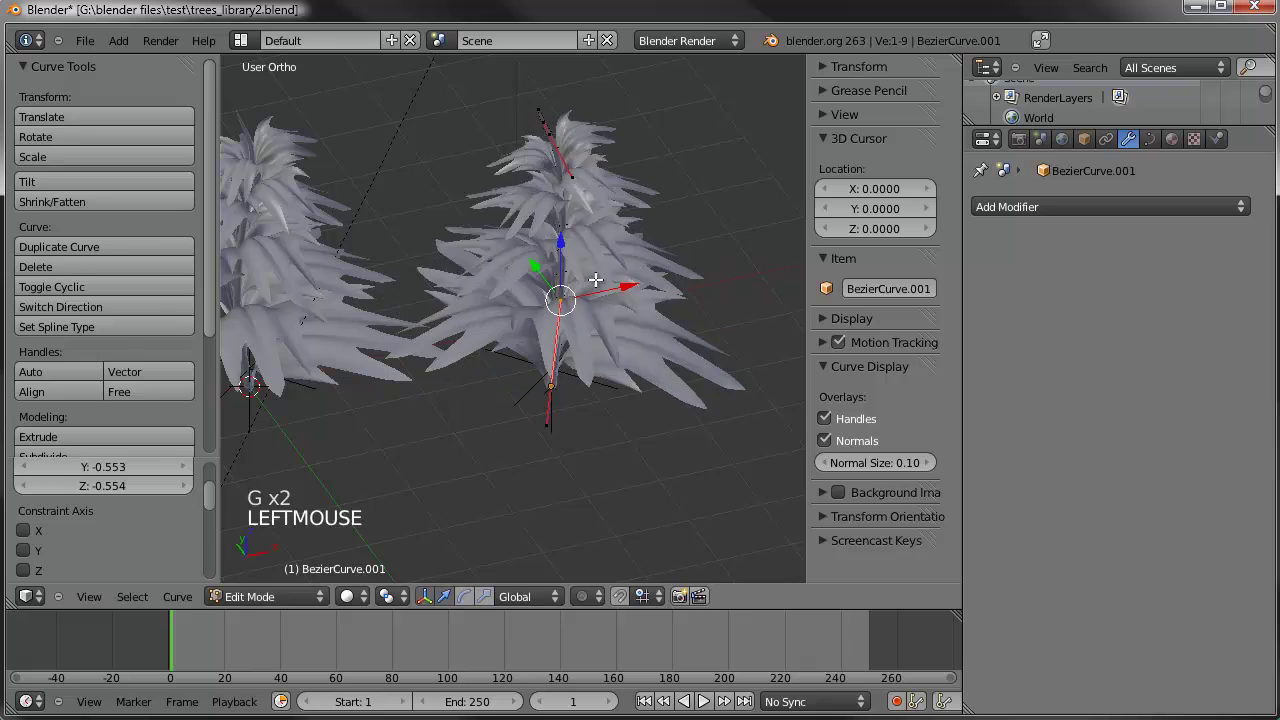
scroll(570, 300, "down", 2)
key("Tab")
middle_click_drag(565, 310, 567, 396)
Delete the duplicated plant together with its empty and stem curve
key("a")
right_click(563, 351)
right_click(551, 334, "shift")
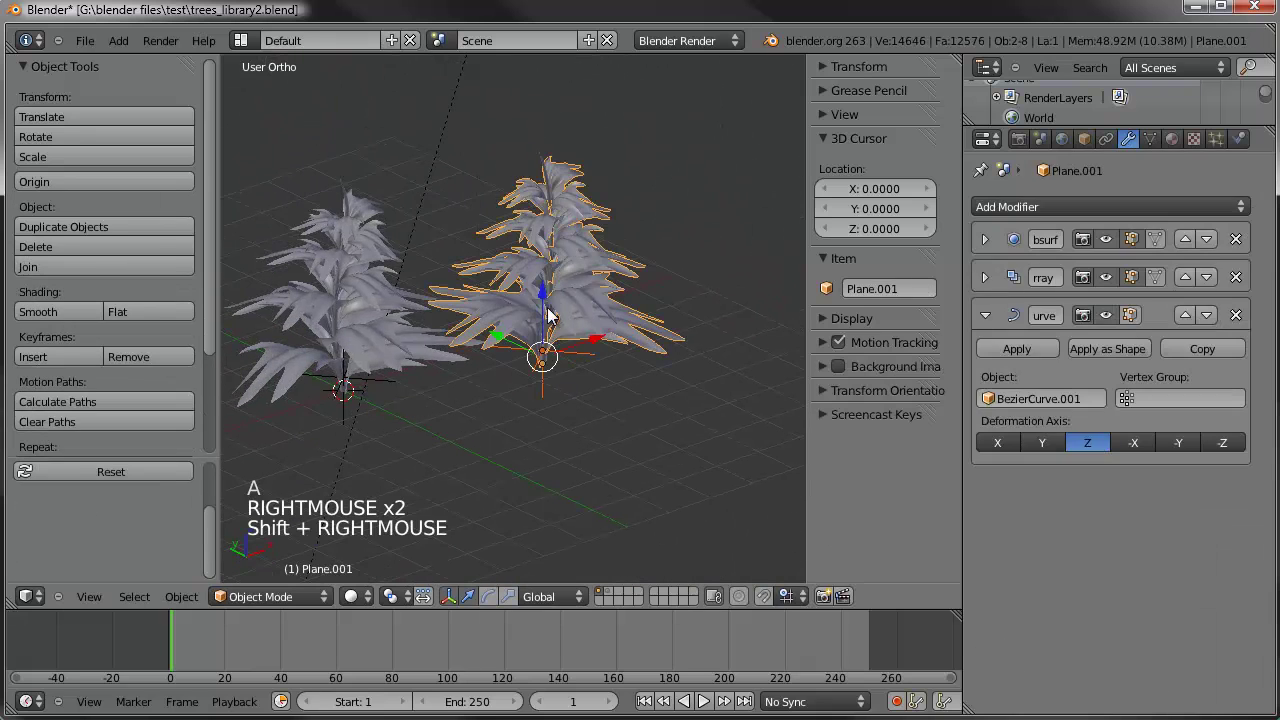
right_click(556, 312, "shift")
key("Delete")
left_click(540, 292)
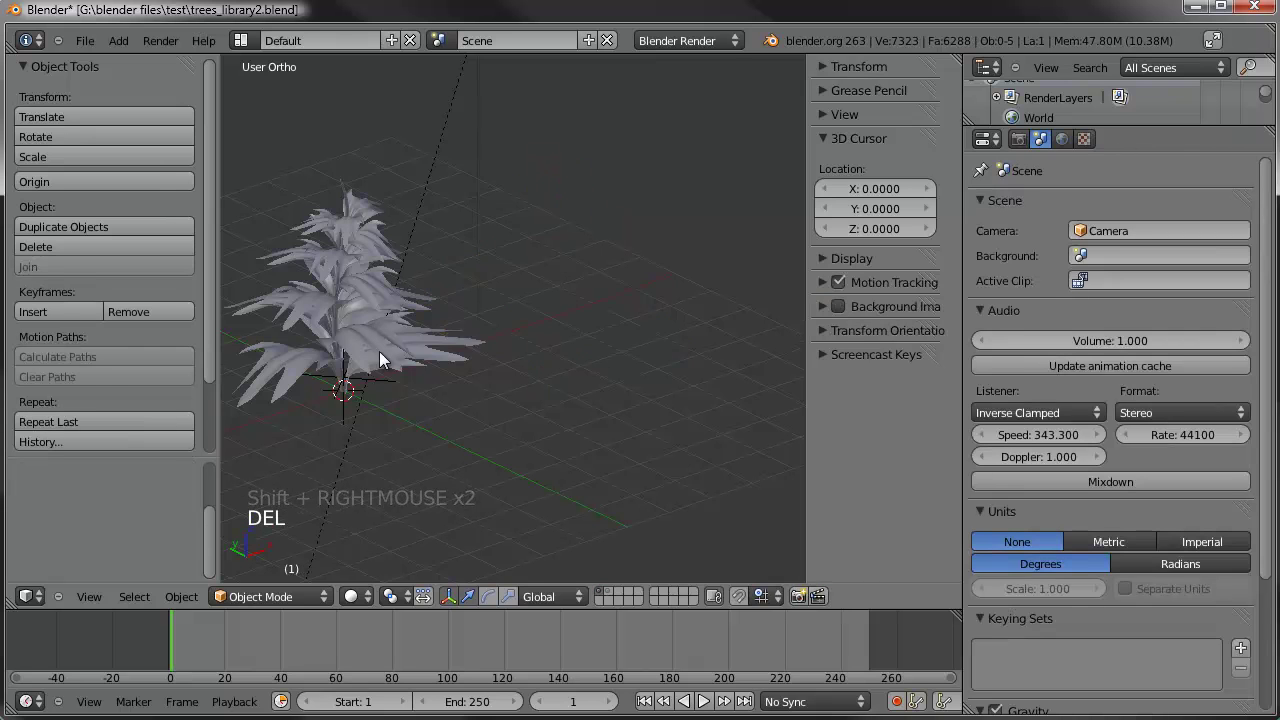
Apply the original leaf's Array and Curve modifiers, and remove its Subsurf modifier
right_click(340, 308)
middle_click_drag(340, 308, 421, 320, "shift")
scroll(509, 306, "up", 2)
mouse_move(509, 306)
middle_mouse_down()
mouse_move(491, 346)
mouse_move(508, 301)
middle_mouse_up()
middle_click_drag(491, 357, 508, 293)
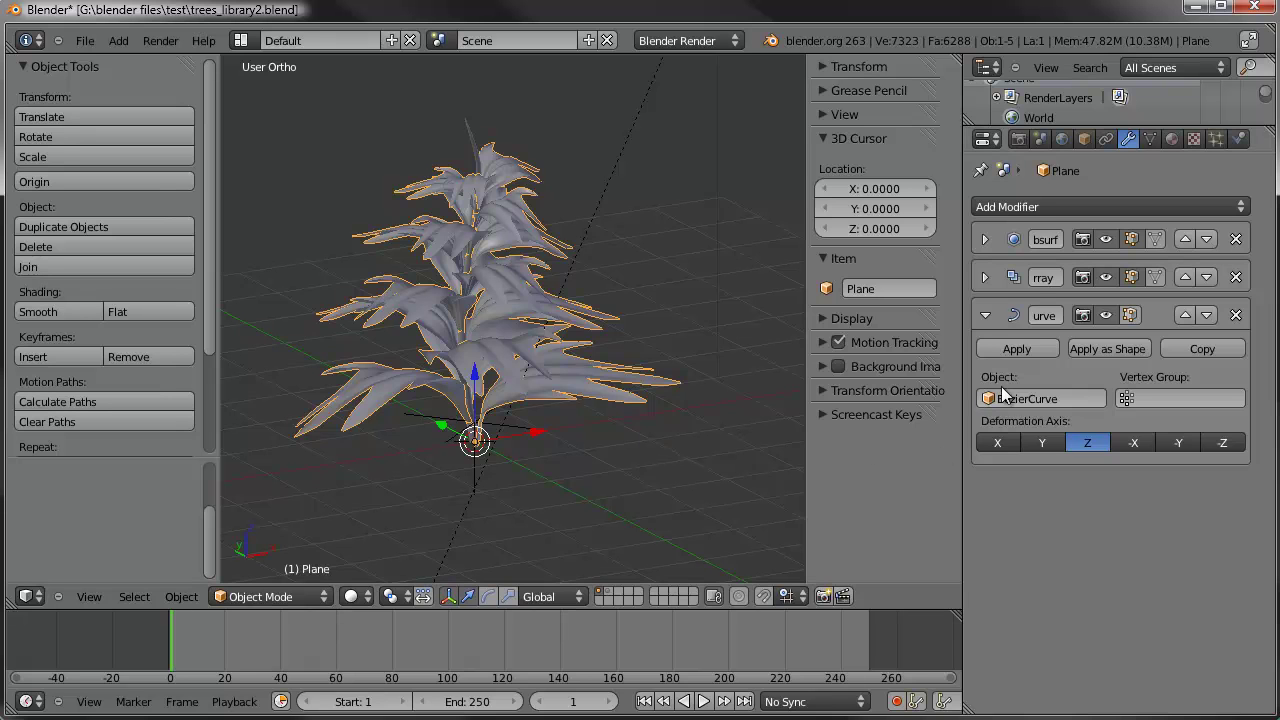
left_click(984, 277)
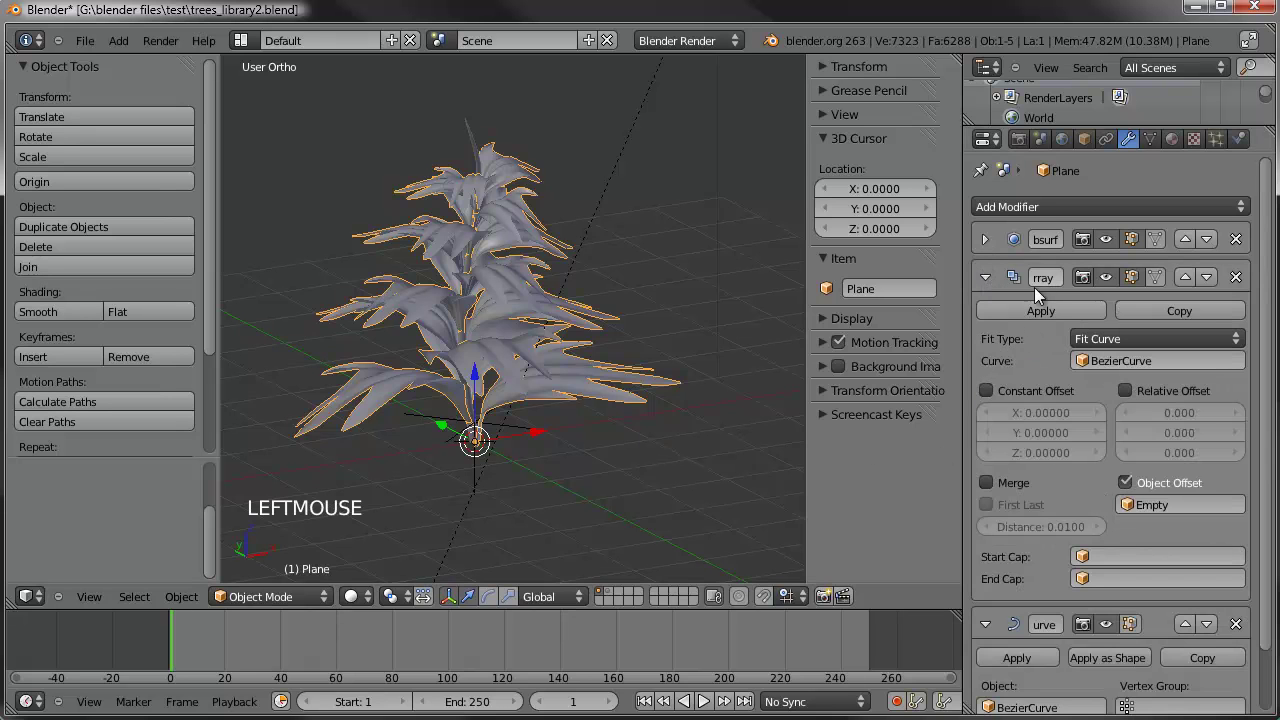
left_click(1013, 311)
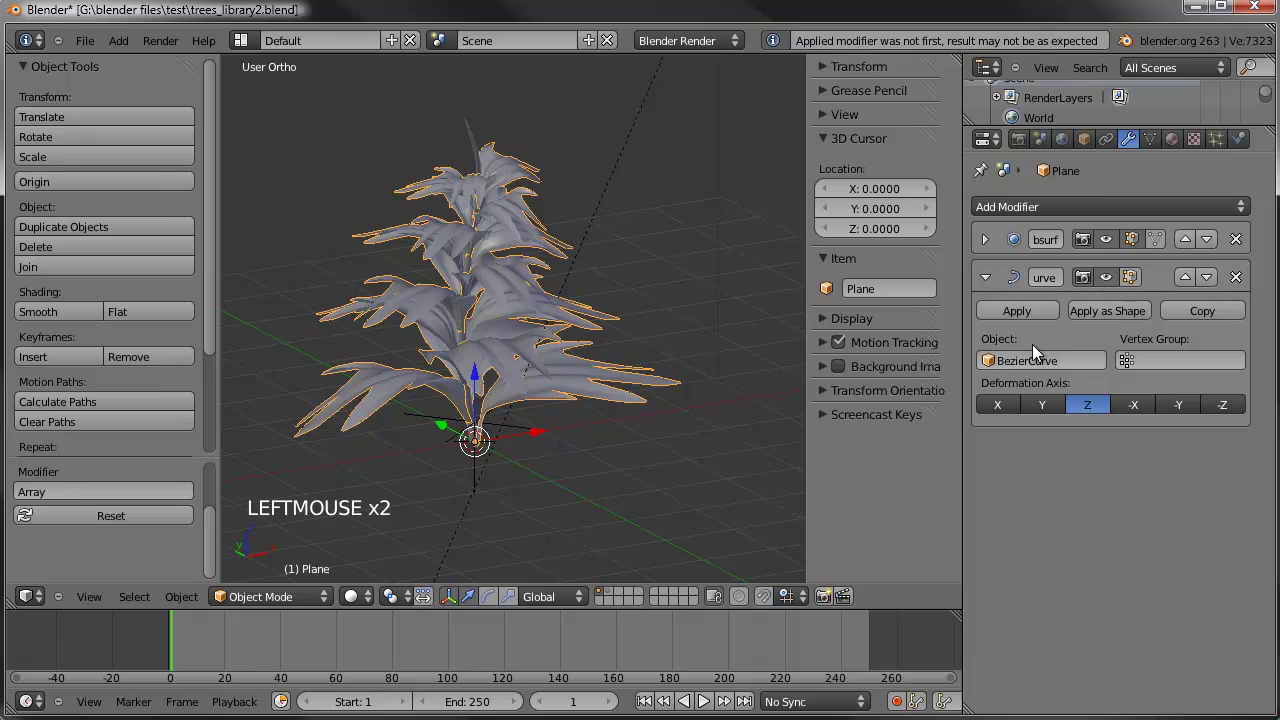
left_click(1016, 310)
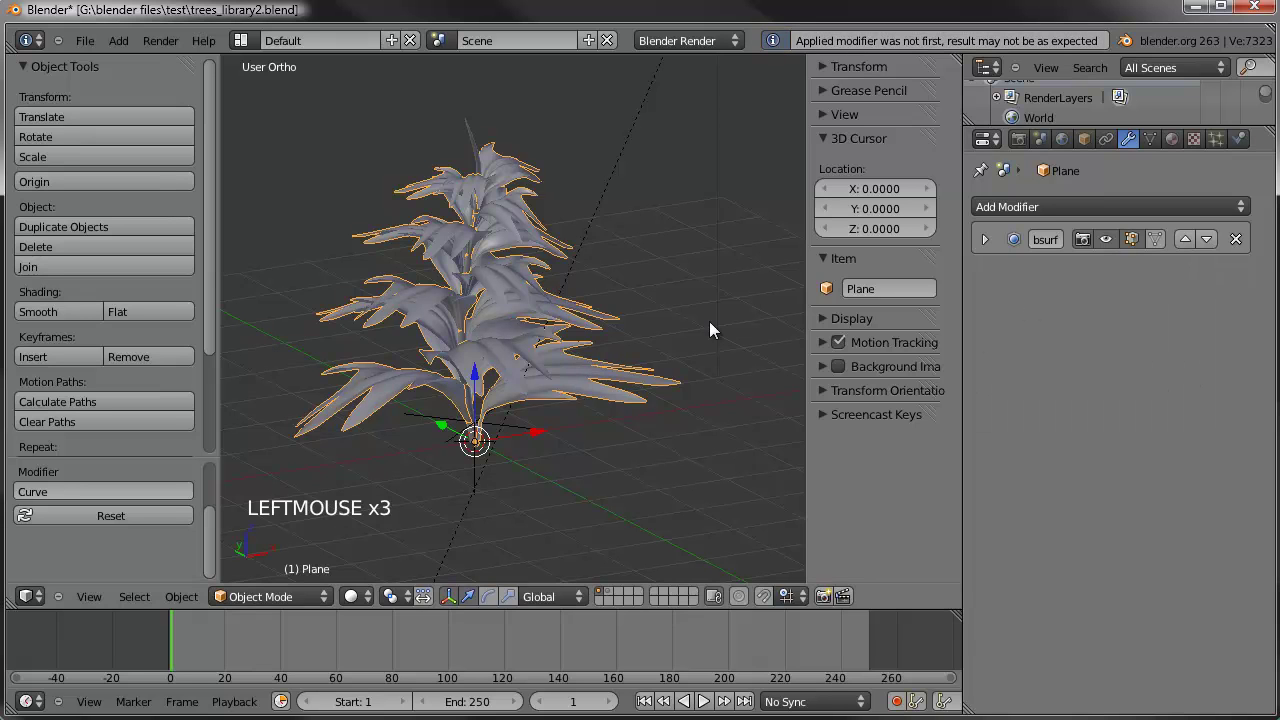
left_click(1237, 239)
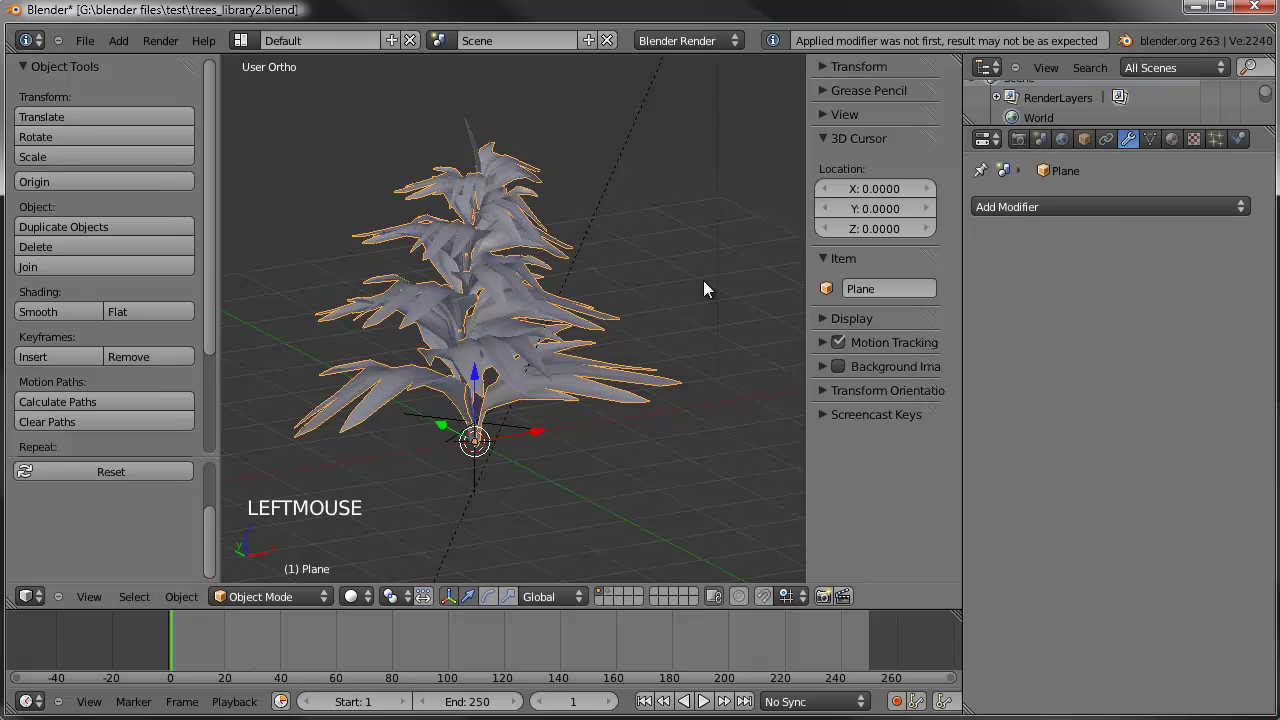
Convert the Bezier curve stem to a mesh
right_click(469, 144)
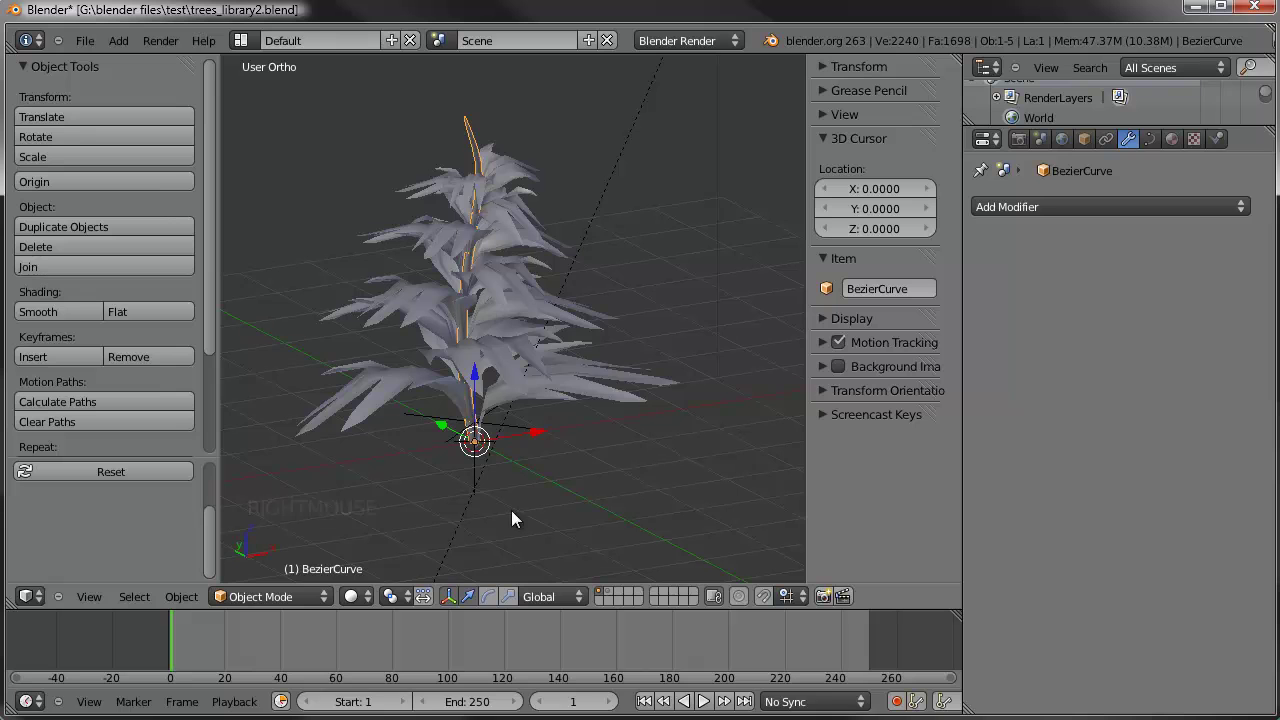
left_click(181, 597)
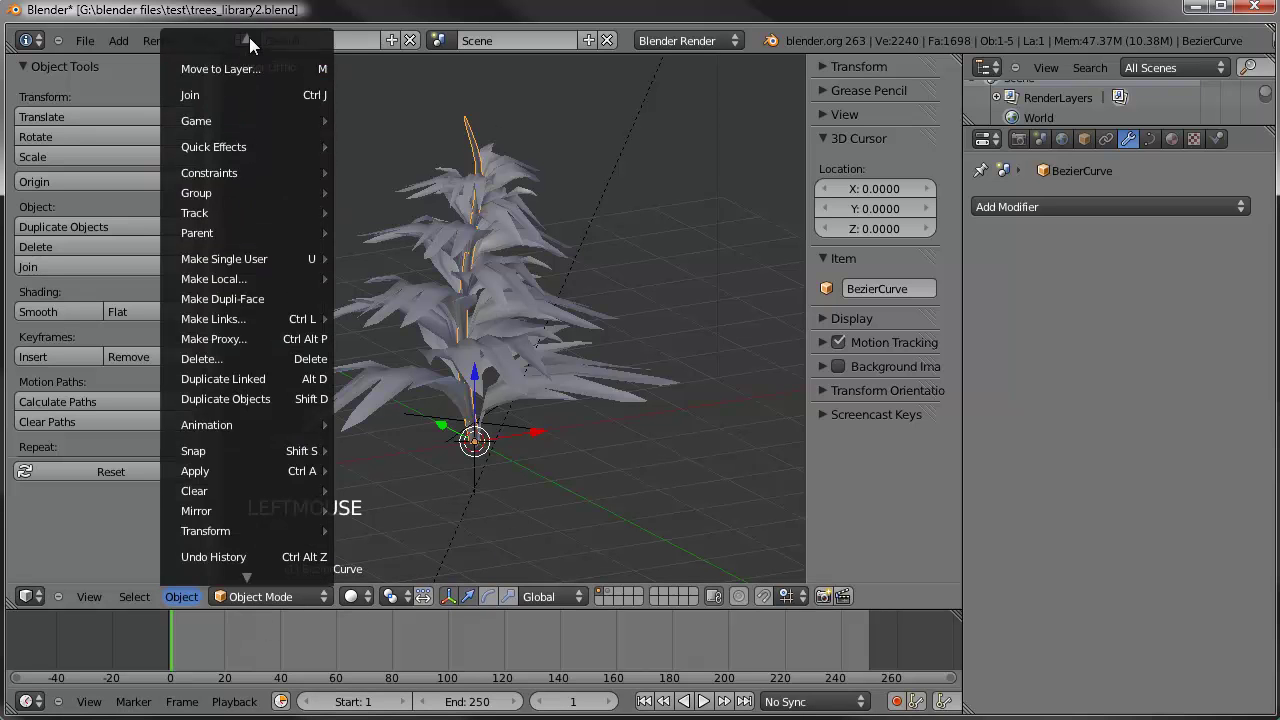
mouse_move(233, 60)
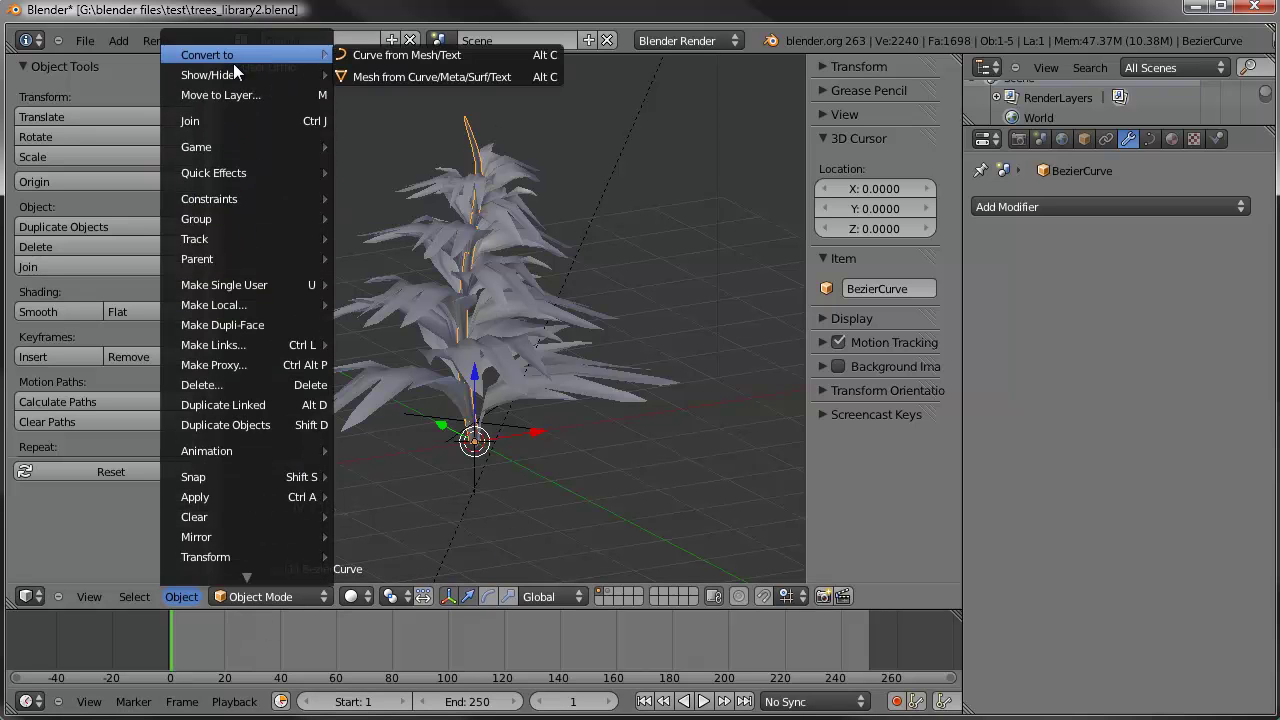
left_click(376, 77)
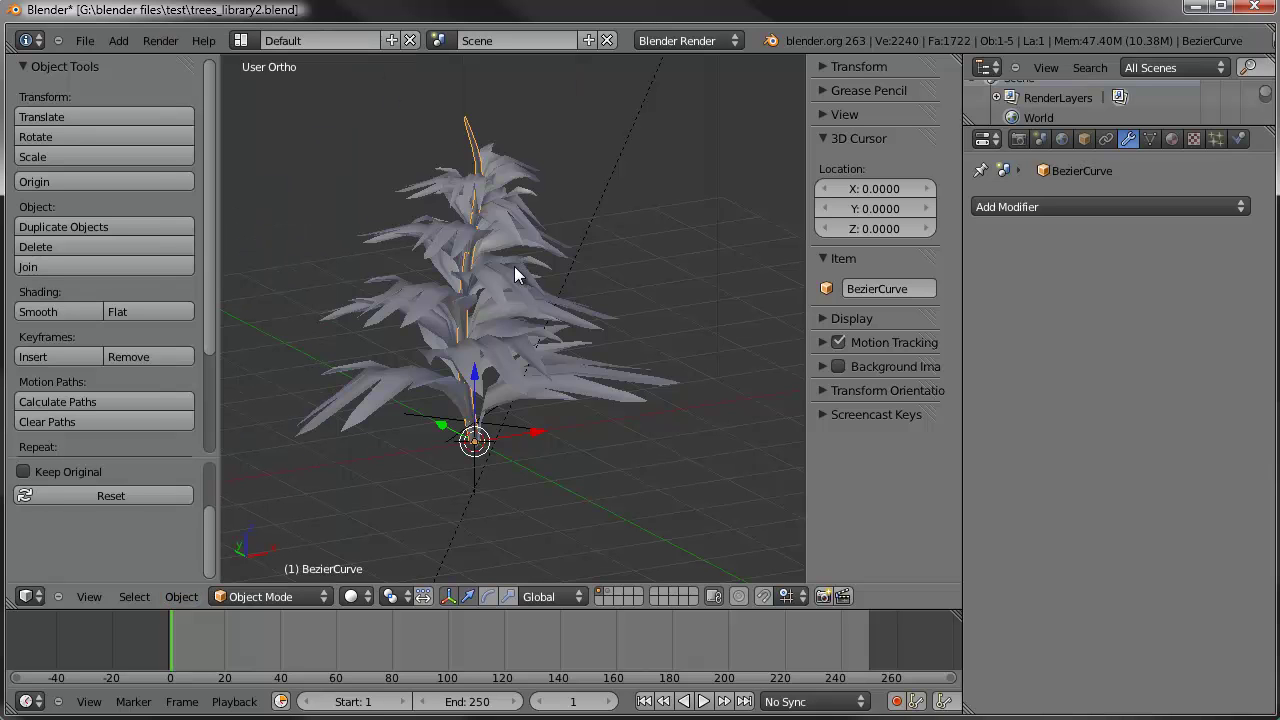
Join the leaves and the stem into a single mesh object
right_click(511, 236)
right_click(468, 131, "shift")
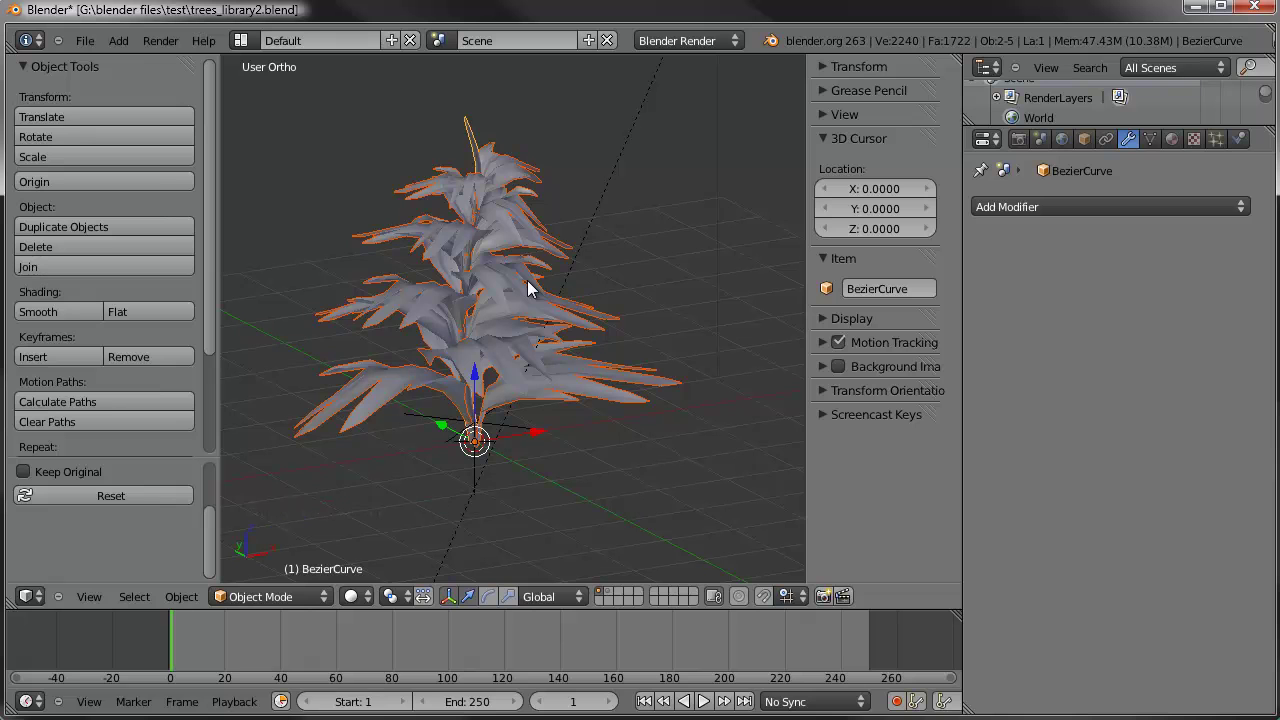
key("ctrl+j")
middle_click_drag(474, 313, 503, 335)
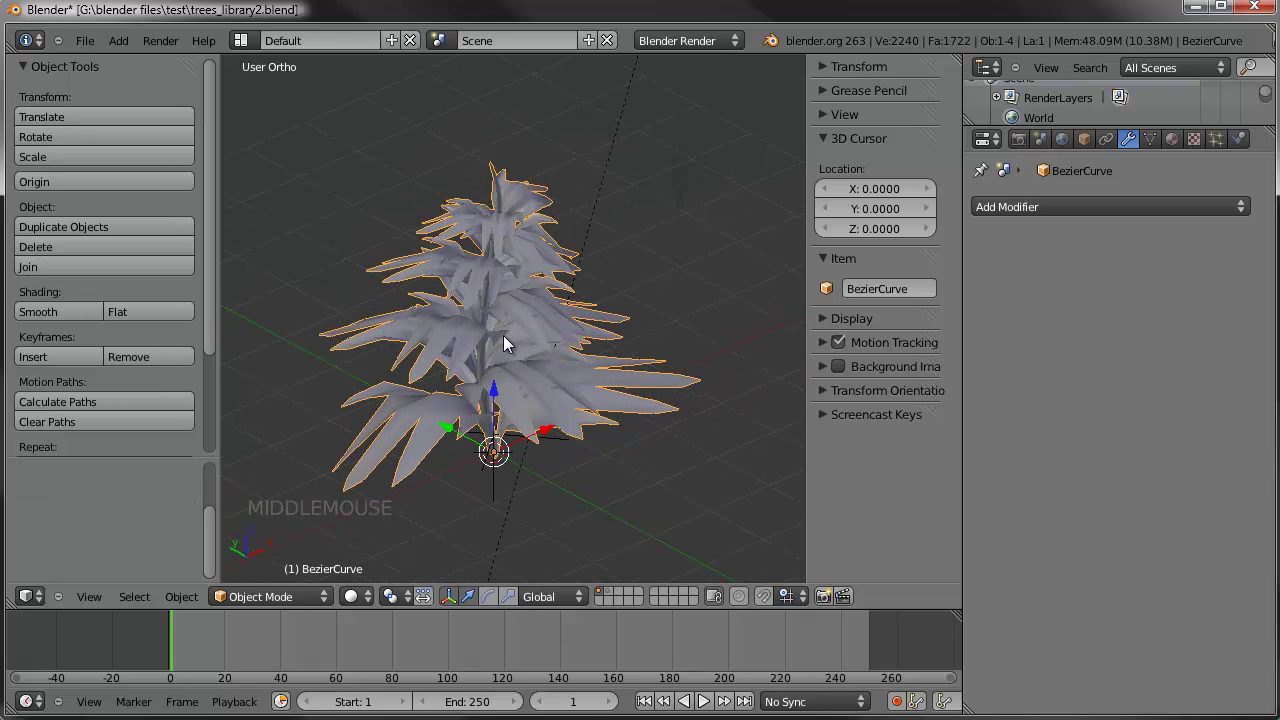
Assign the existing Greenery material to the joined plant
left_click(1171, 139)
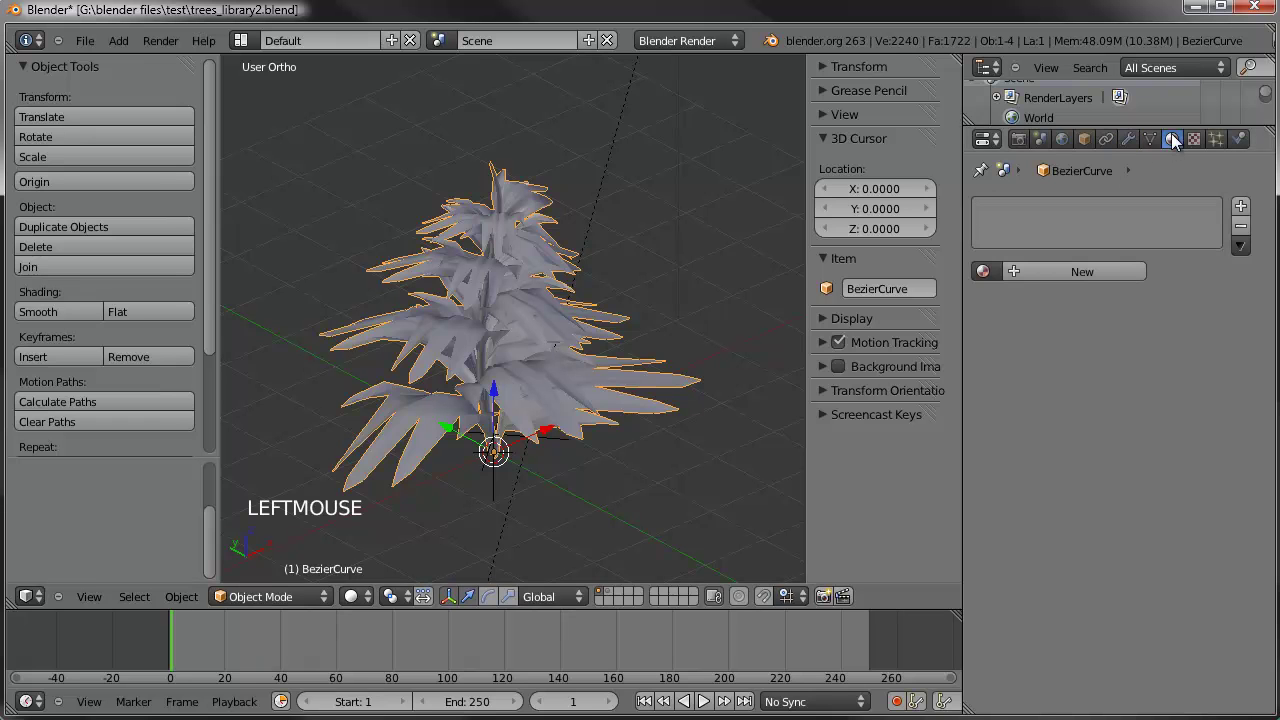
left_click(1005, 268)
left_click(1020, 304)
middle_click_drag(541, 346, 494, 272)
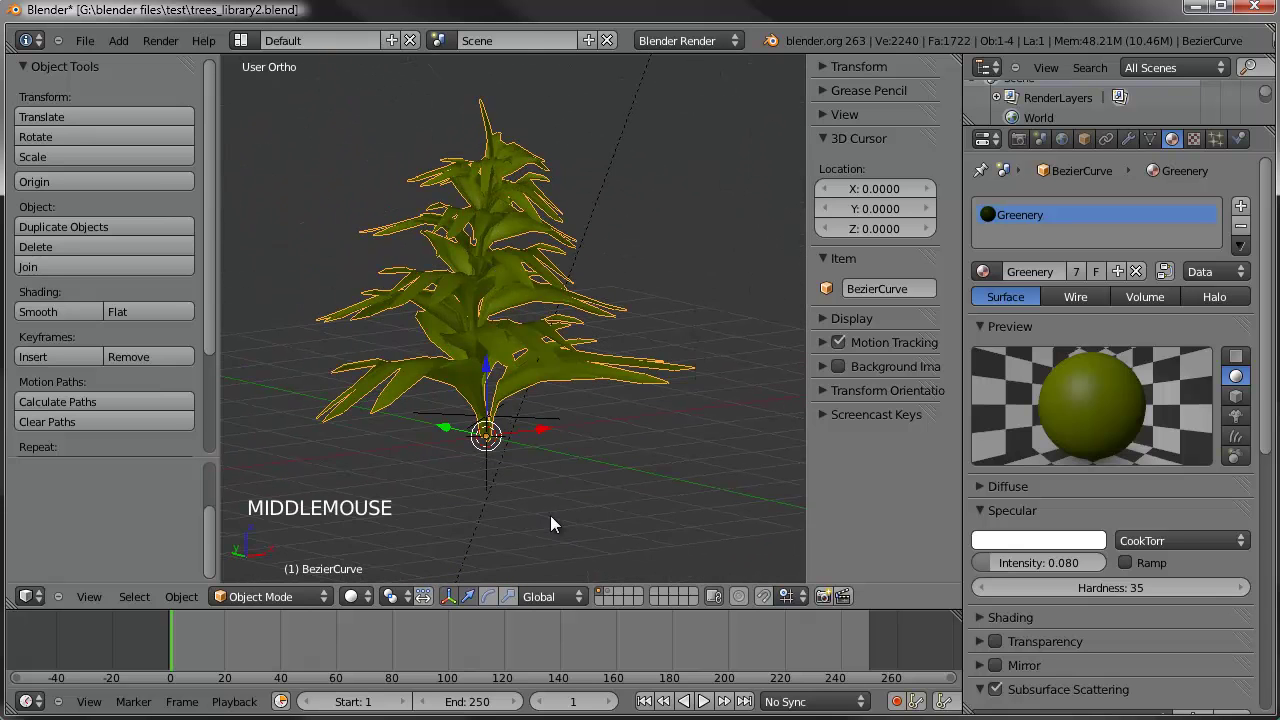
Show the second layer's trees as well and, in camera view, move the plant to the right of the palm trunk
scroll(555, 525, "down", 2)
left_click(607, 590, "shift")
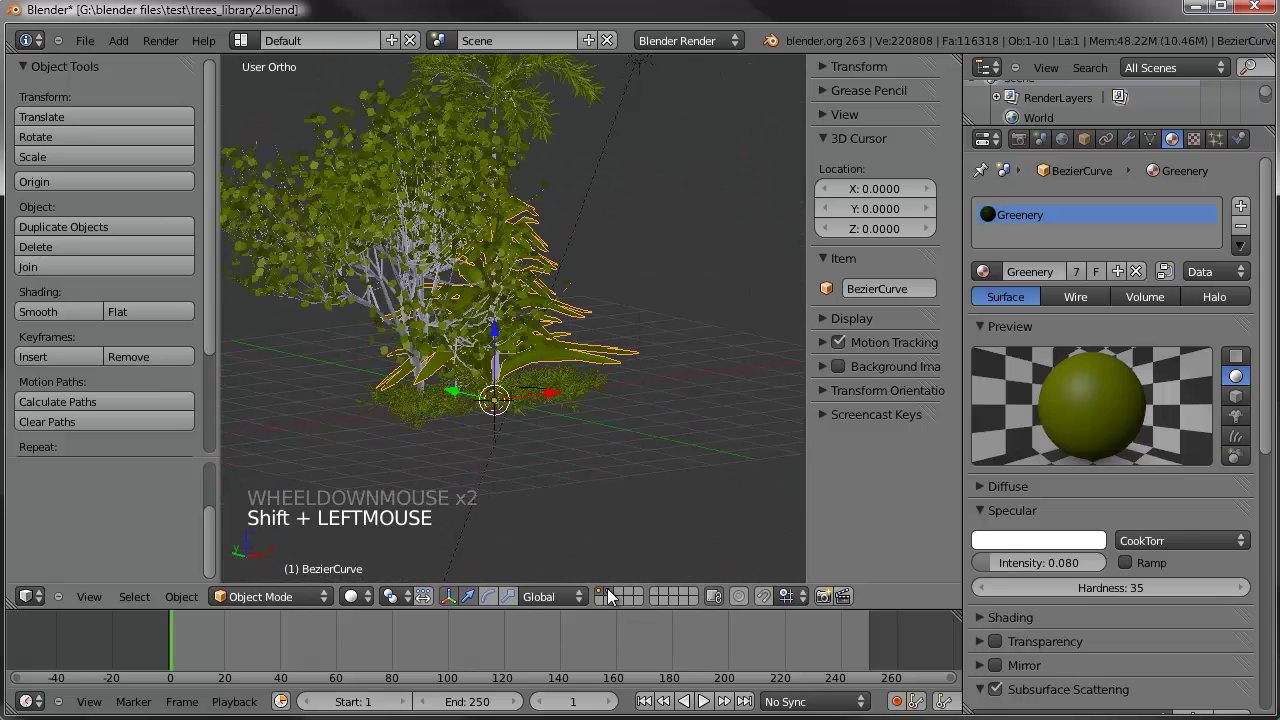
key("KP_0")
scroll(576, 378, "up", 3)
right_click(620, 405)
key("g")
key("g")
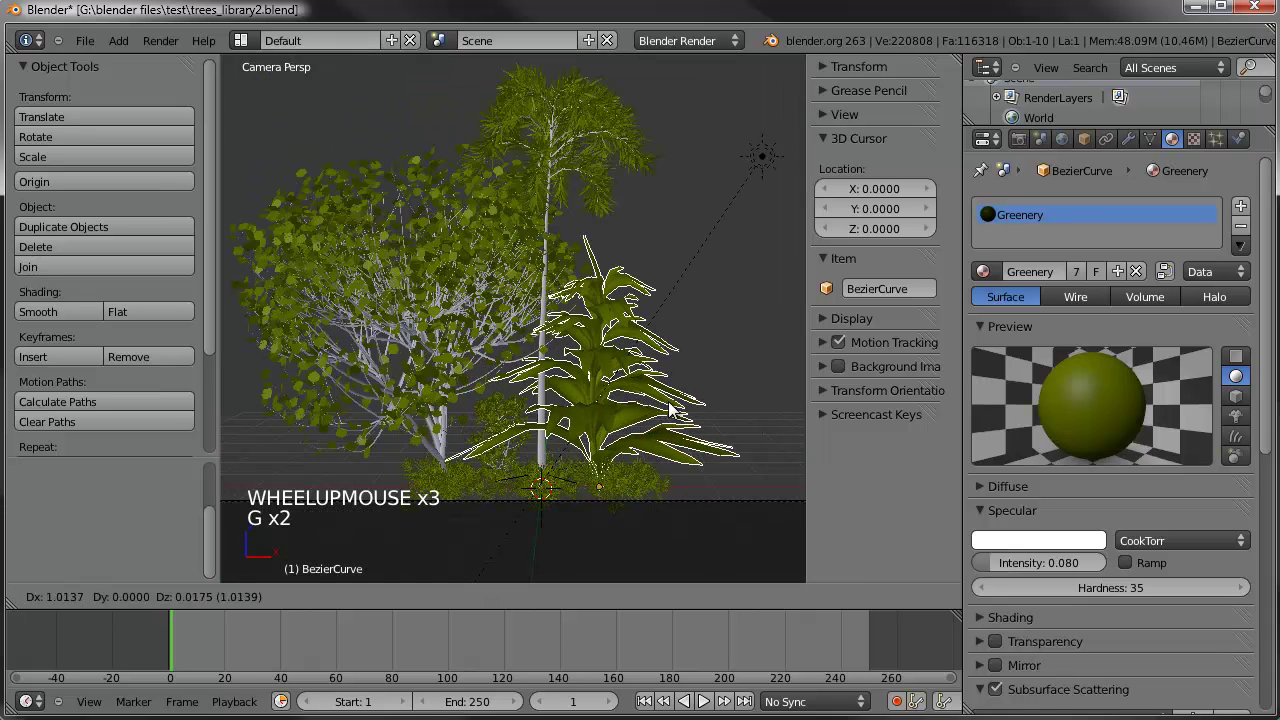
left_click(706, 406)
Scale the plant down to shrub size beside the palm trunk and rotate it
key("s")
key("s")
left_click(672, 444)
key("r")
key("r")
left_click(703, 450)
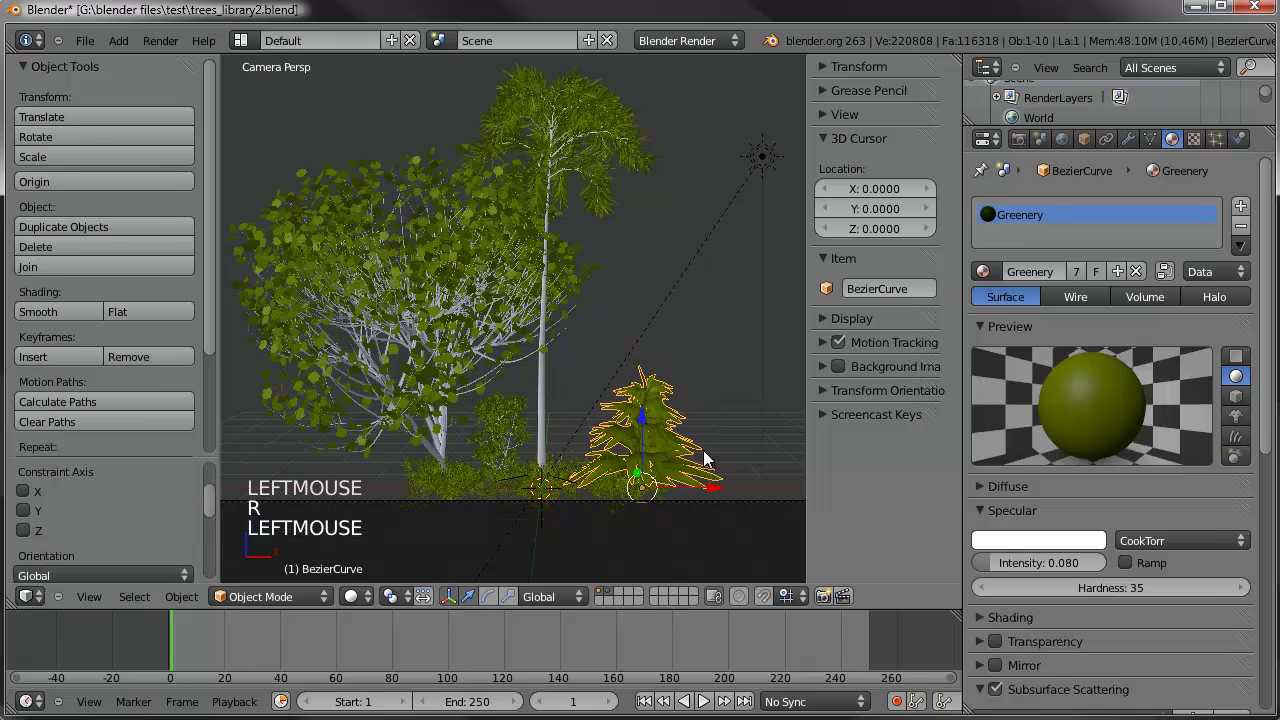
Duplicate the plant about -3.69 along X to the base of the broad tree, rotating the copy about Z and shifting it slightly further left
key("shift+d")
left_click(496, 436)
key("r")
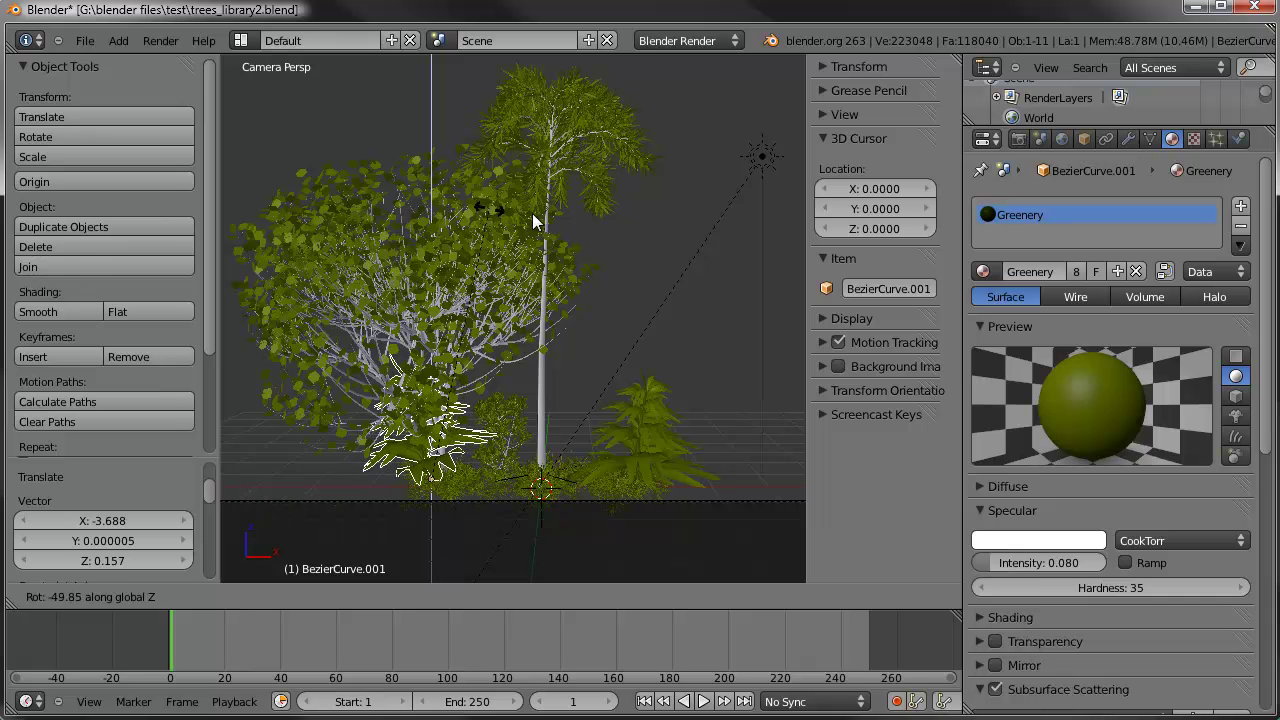
left_click(421, 545)
key("g")
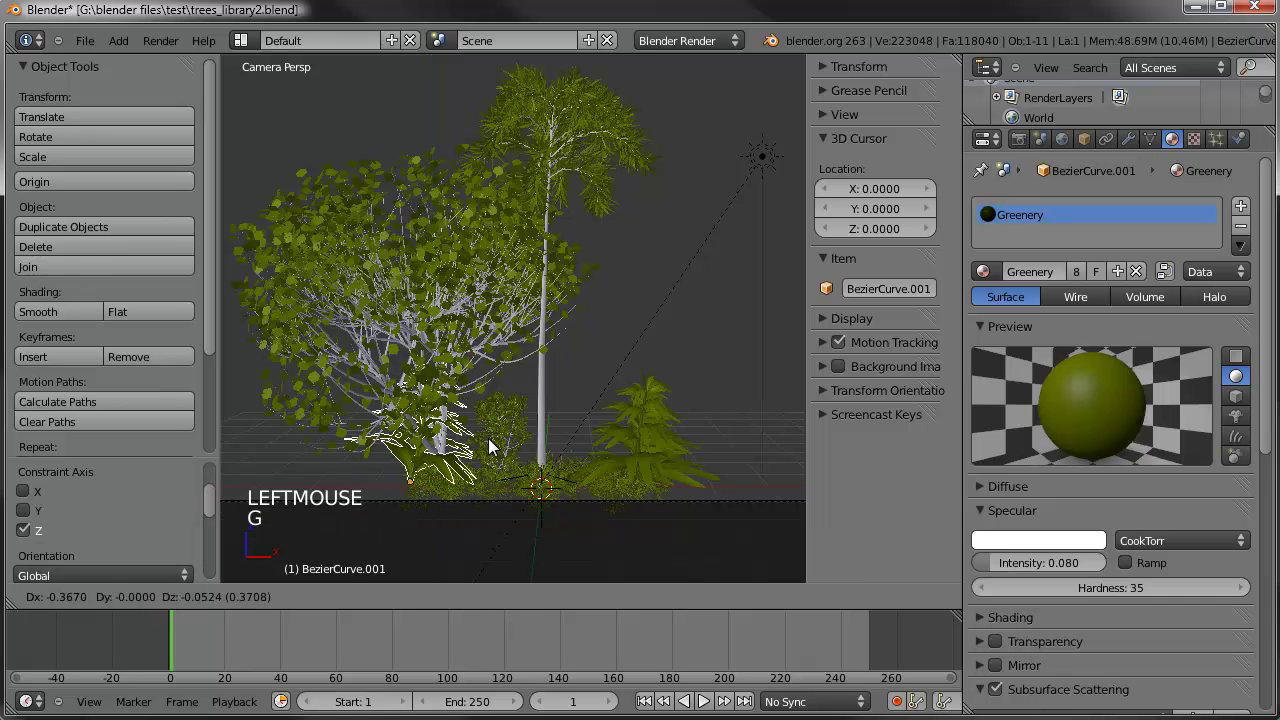
left_click(490, 444)
Bring the copied plant forward about -3.18 along Y, then adjust its rotation and position in front of the broad tree
middle_click_drag(473, 444, 484, 418, "shift")
left_click_drag(462, 424, 494, 366)
key("r")
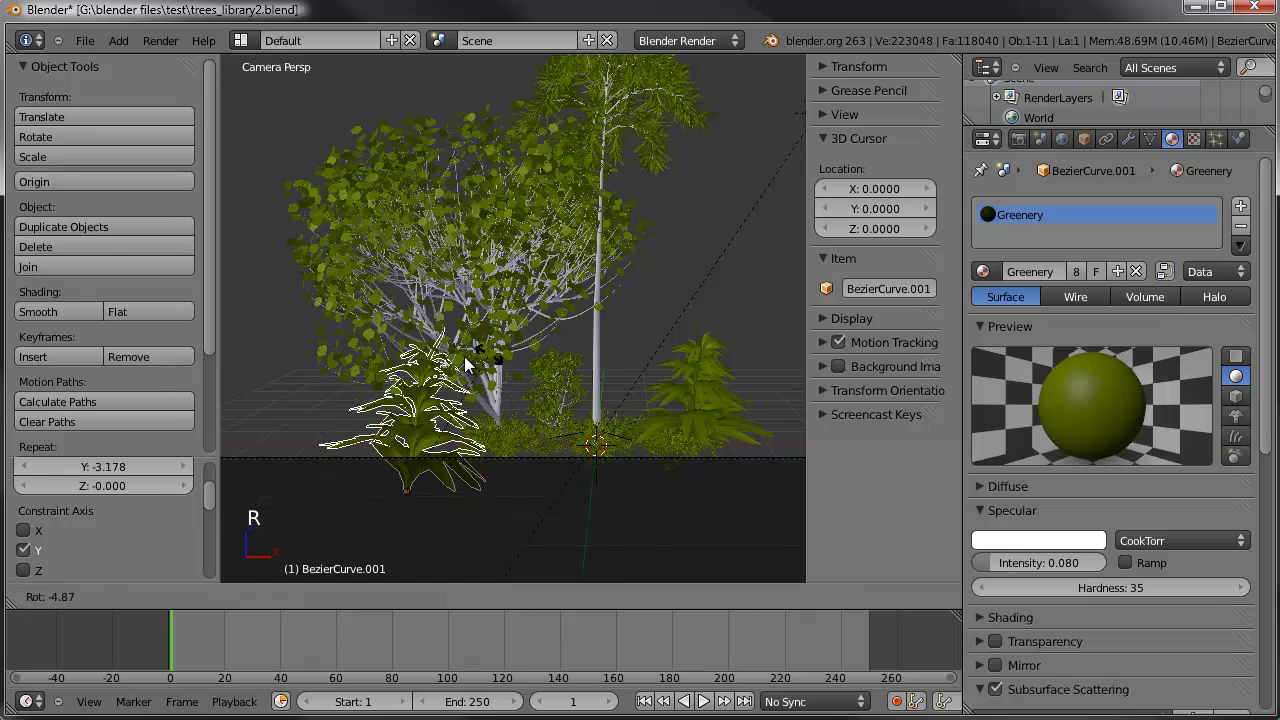
left_click(480, 350)
key("r")
left_click(528, 312)
key("g")
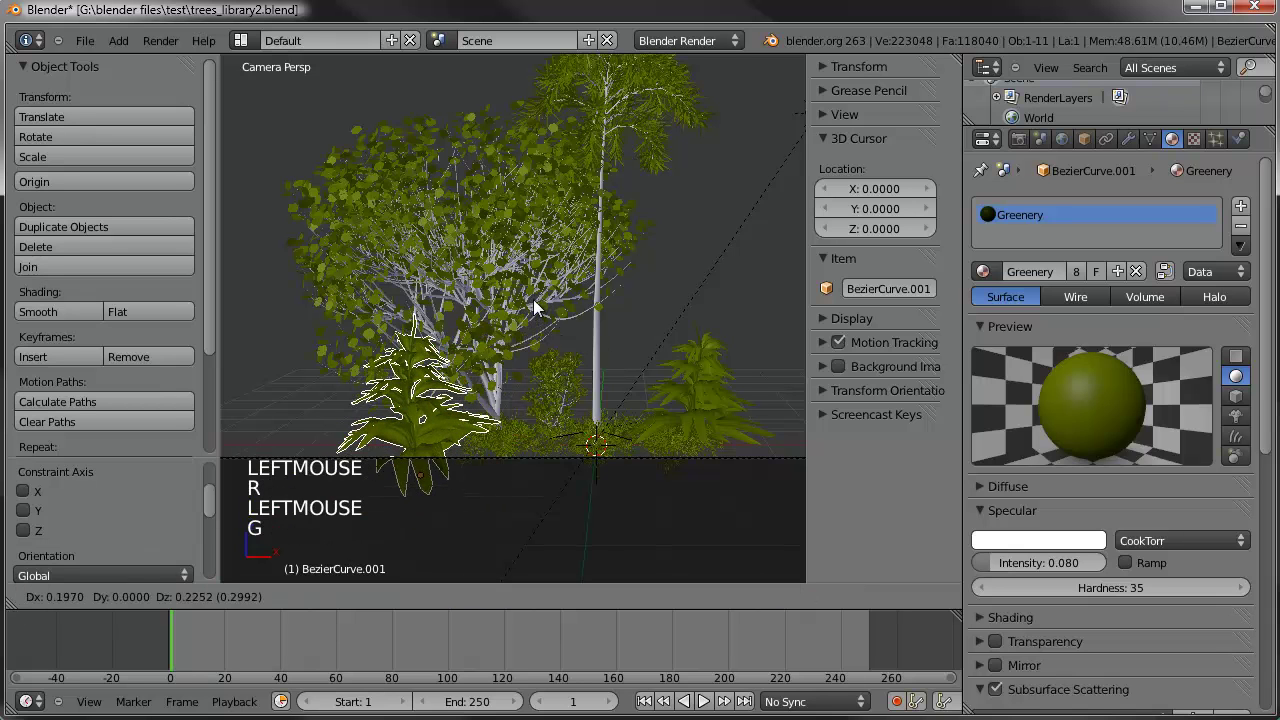
left_click(538, 304)
Scale the copied plant down and reposition it at the broad tree's base, turning it about Z
key("a")
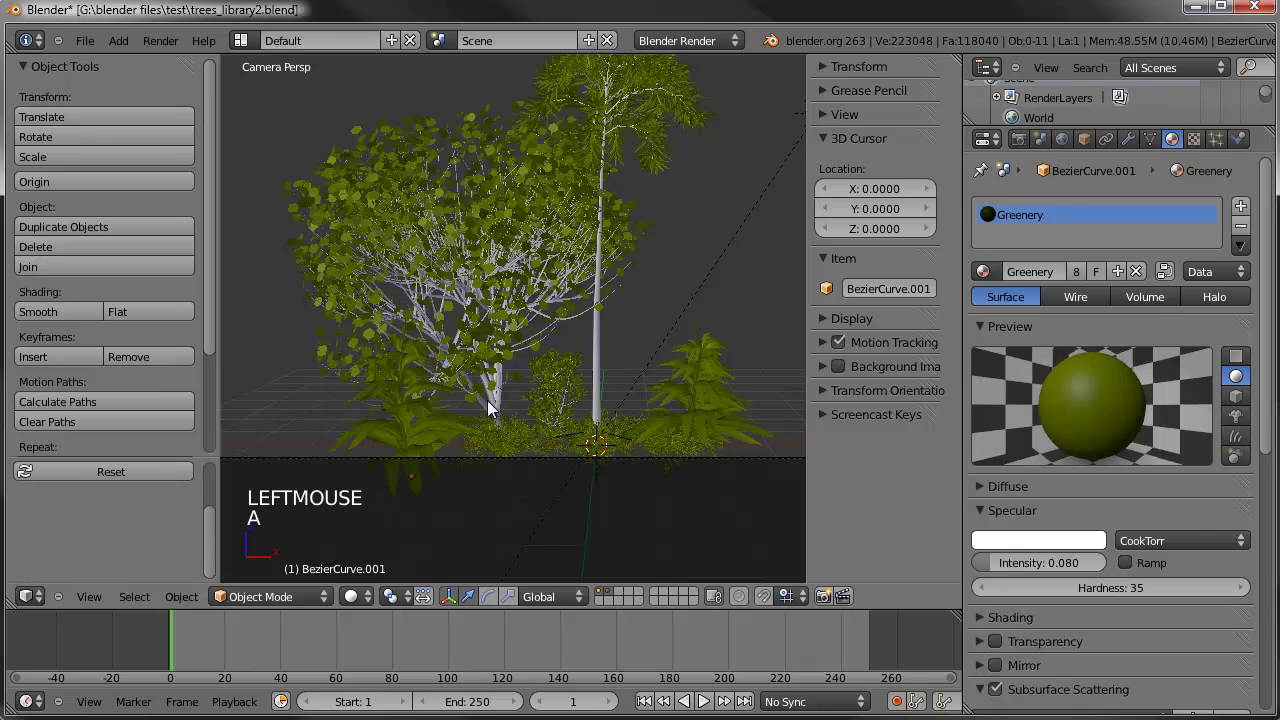
right_click(430, 415)
key("s")
left_click(578, 408)
key("g")
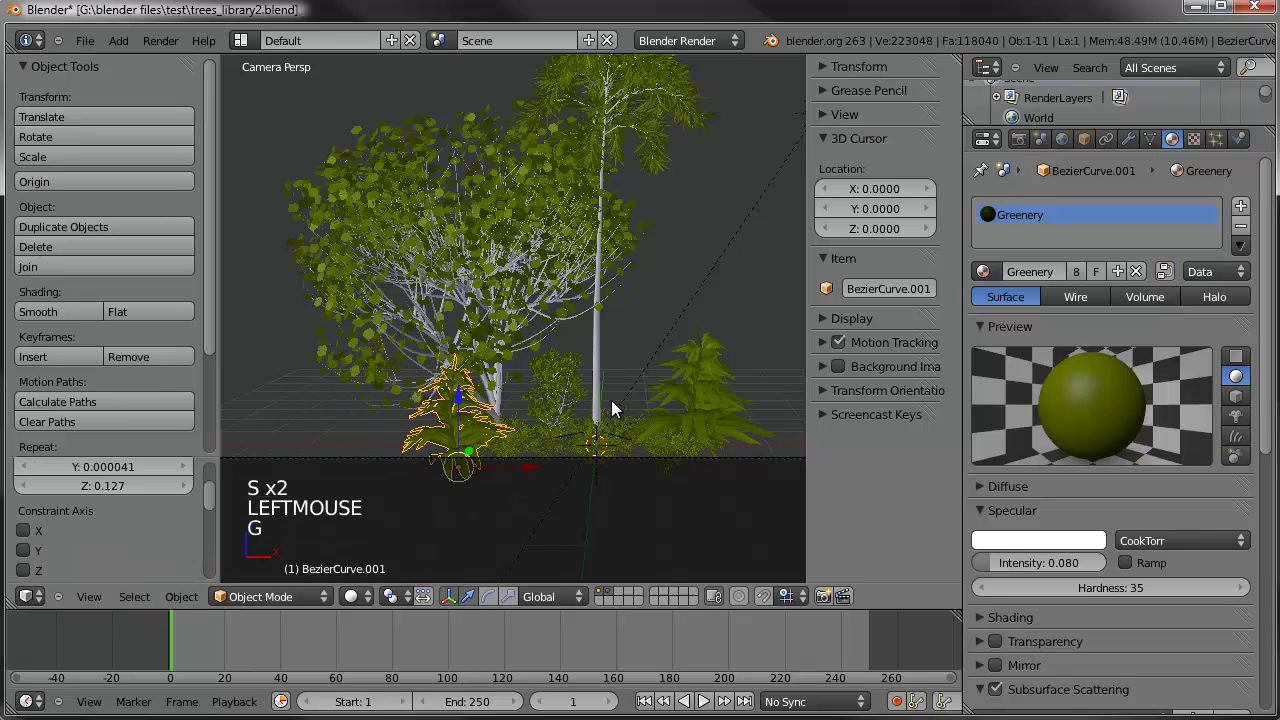
left_click(611, 400)
key("r")
key("z")
left_click(668, 424)
Render the tree scene through the camera and look over the plants in the rendered image
key("a")
scroll(668, 424, "down", 3)
middle_click_drag(668, 424, 623, 437, "shift")
scroll(598, 443, "up", 1)
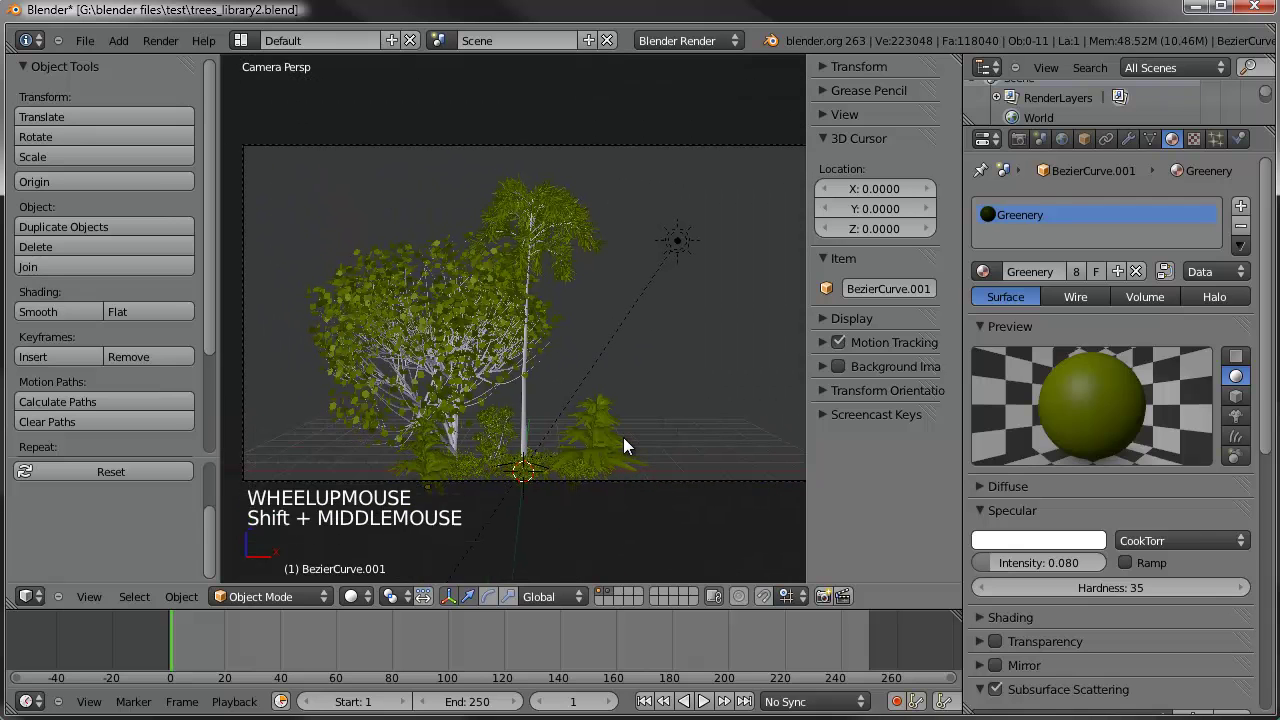
key("F12")
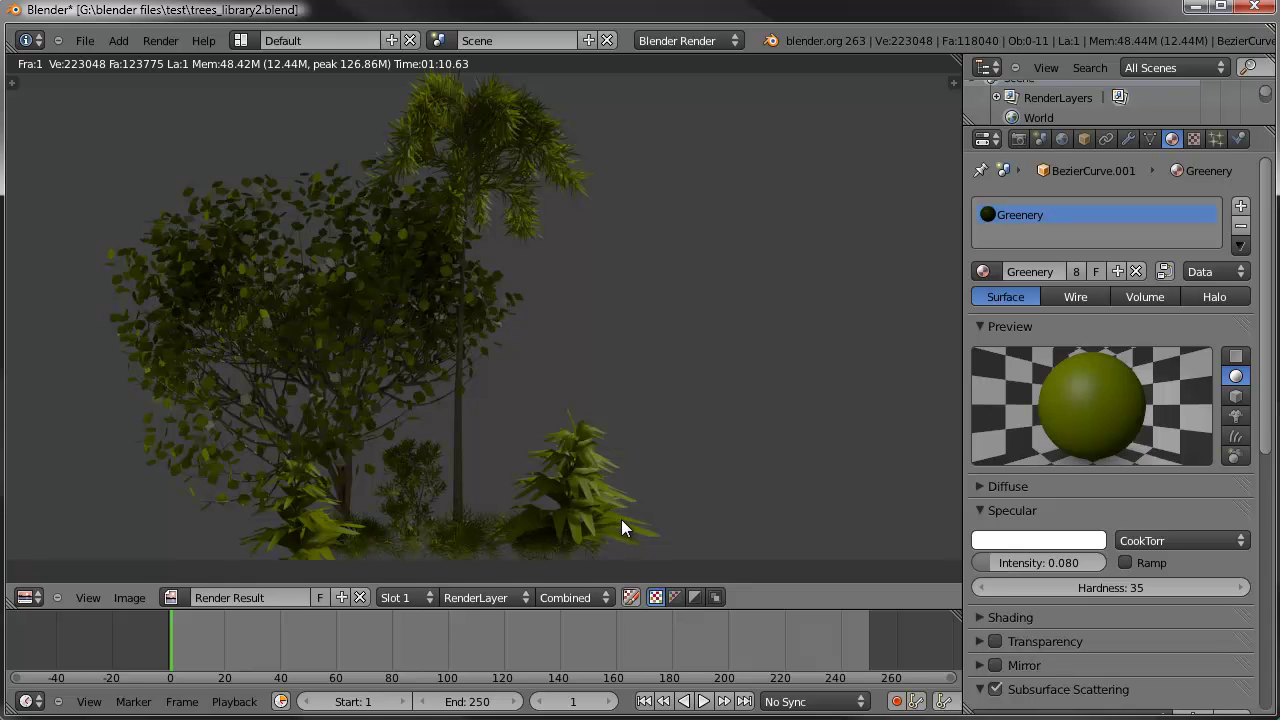
middle_click_drag(606, 492, 626, 516)
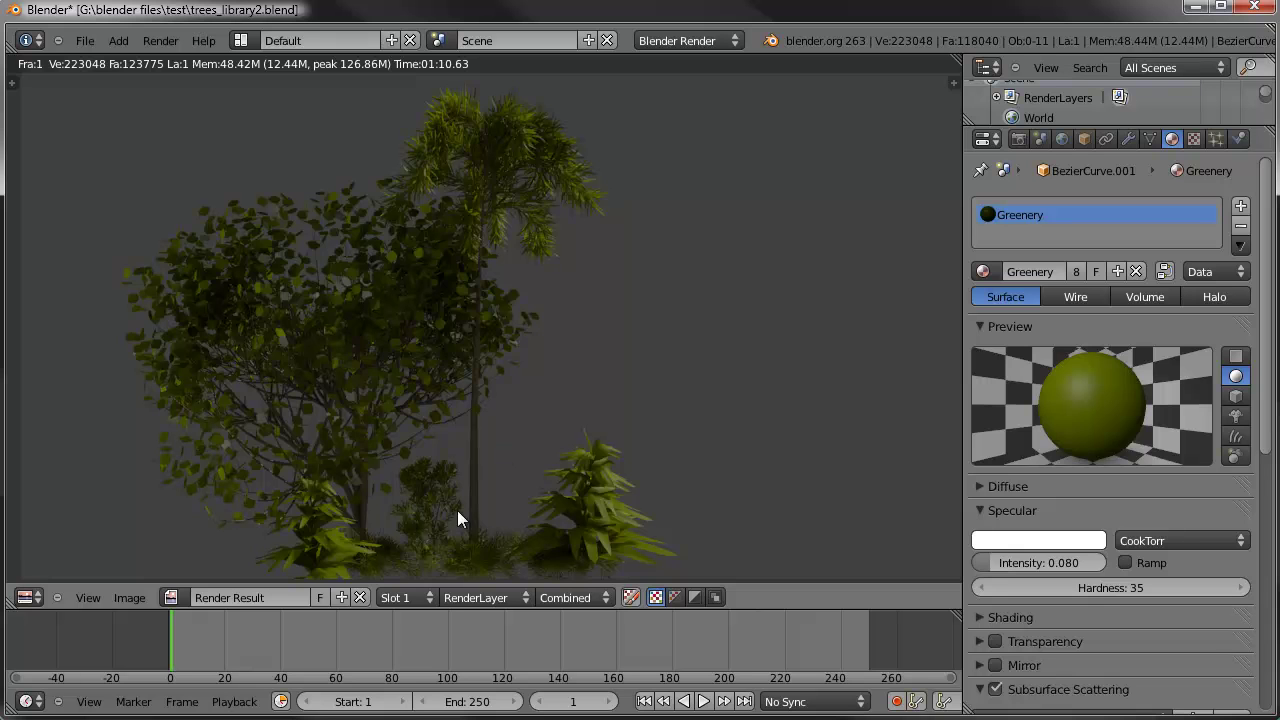
middle_click_drag(521, 466, 506, 451)
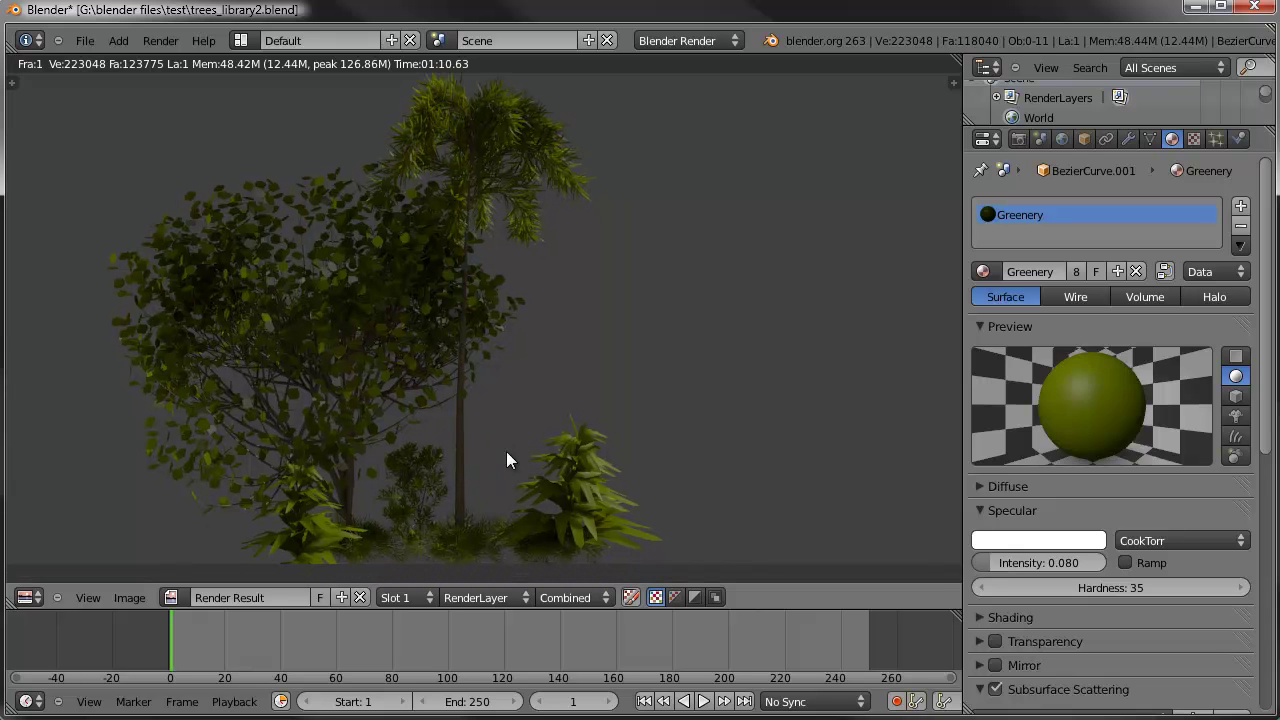